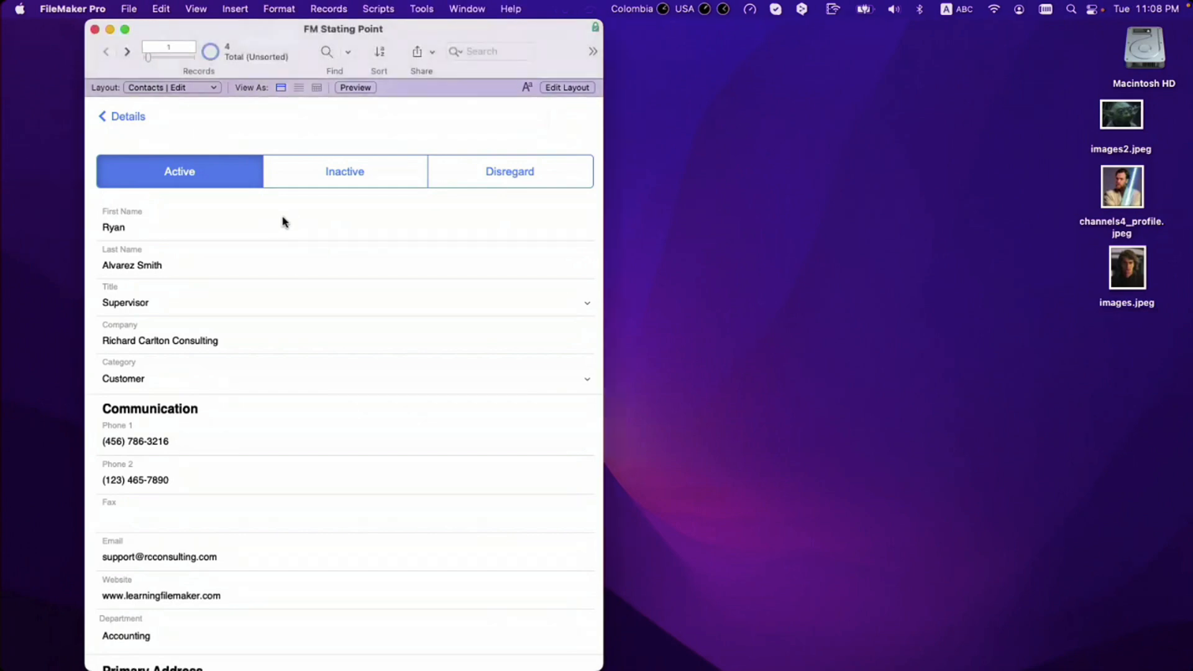
Step: Inspect the Contact_Container_Photo 2 field's data settings on the contact details layout
{"action": "left_click", "coordinate": [122, 117]}
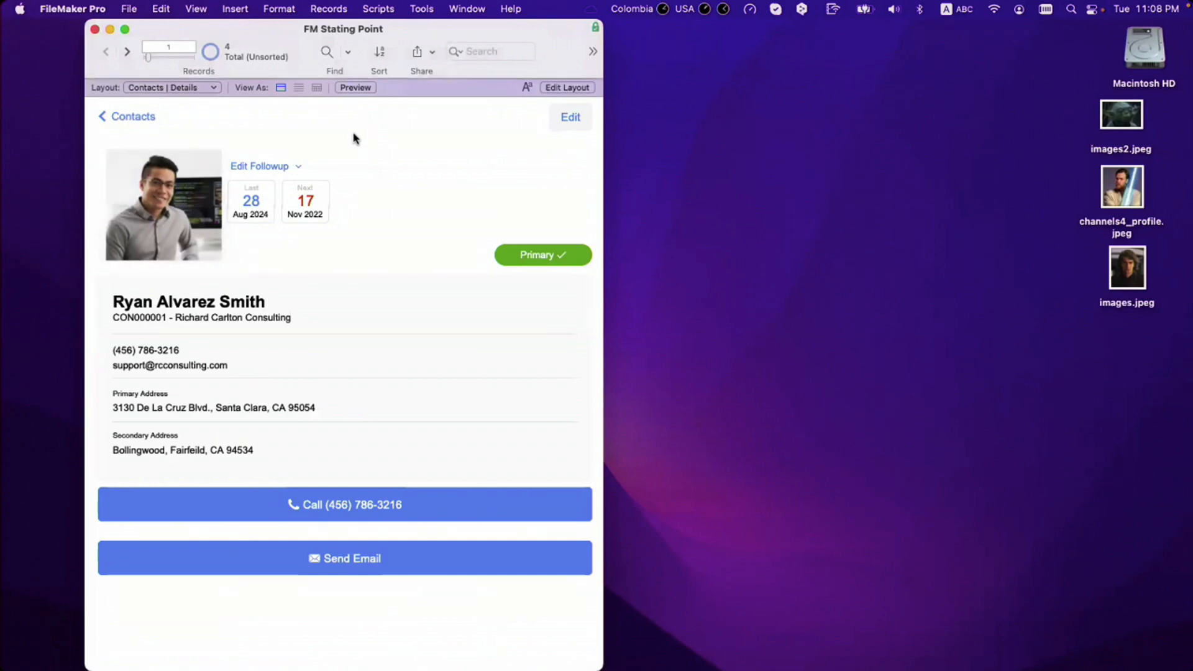
{"action": "key", "text": "super+l"}
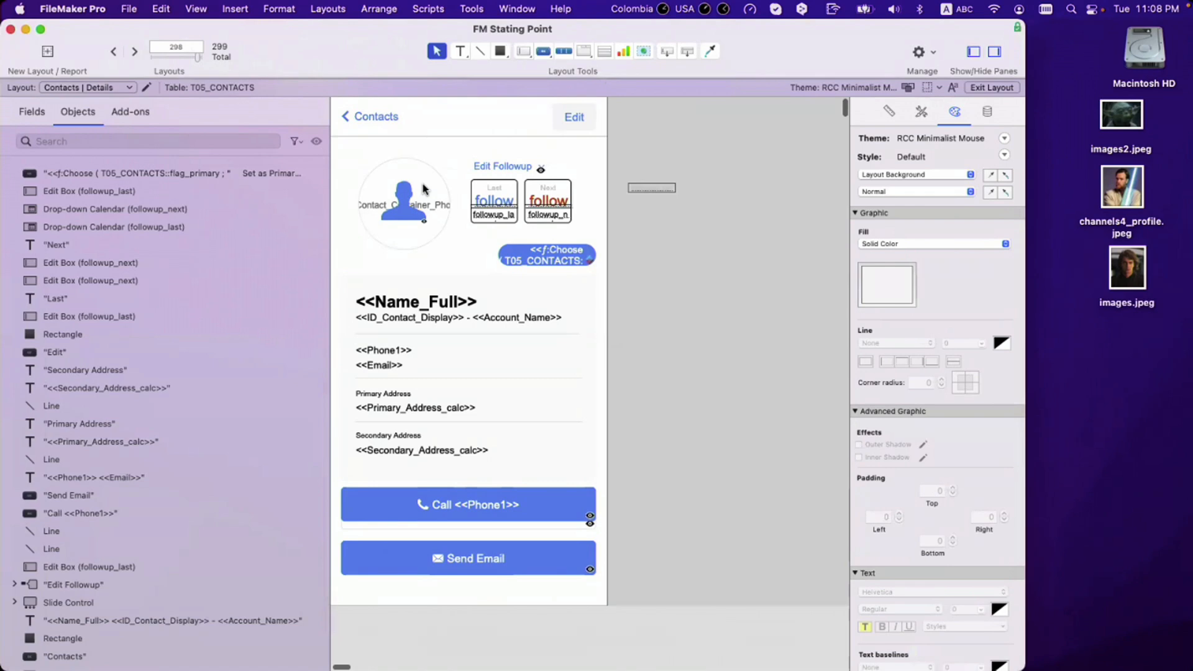
{"action": "left_click", "coordinate": [423, 188]}
{"action": "scroll", "coordinate": [57, 456], "scroll_direction": "down", "scroll_amount": 3}
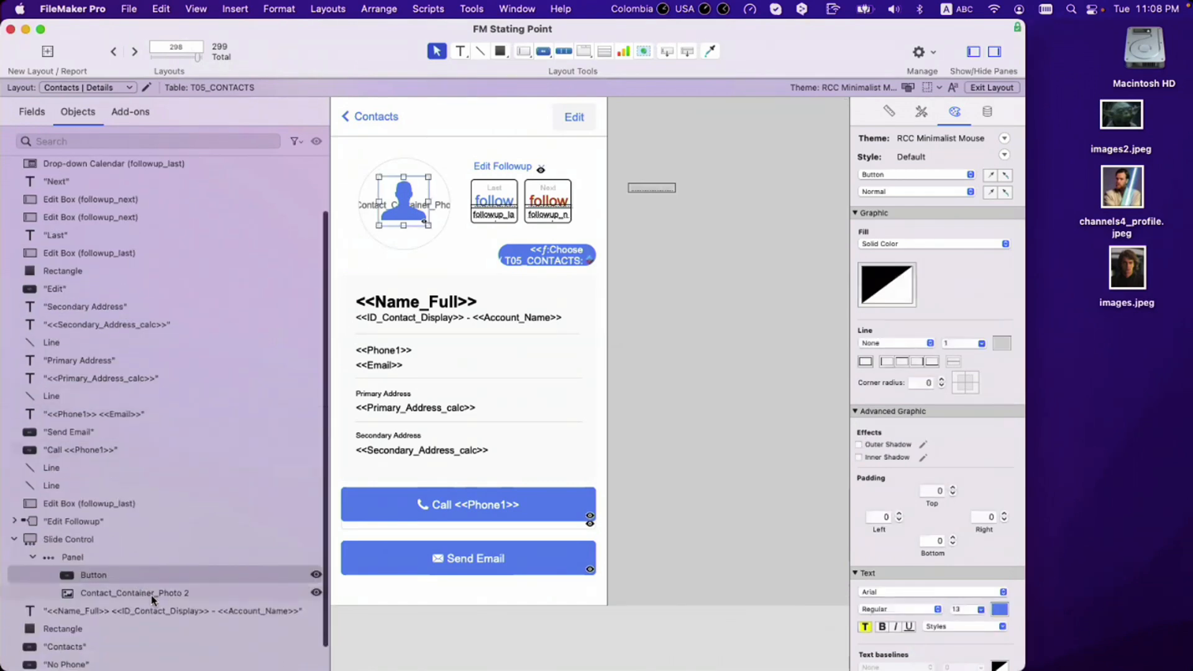
{"action": "left_click", "coordinate": [154, 595]}
{"action": "left_click", "coordinate": [999, 114]}
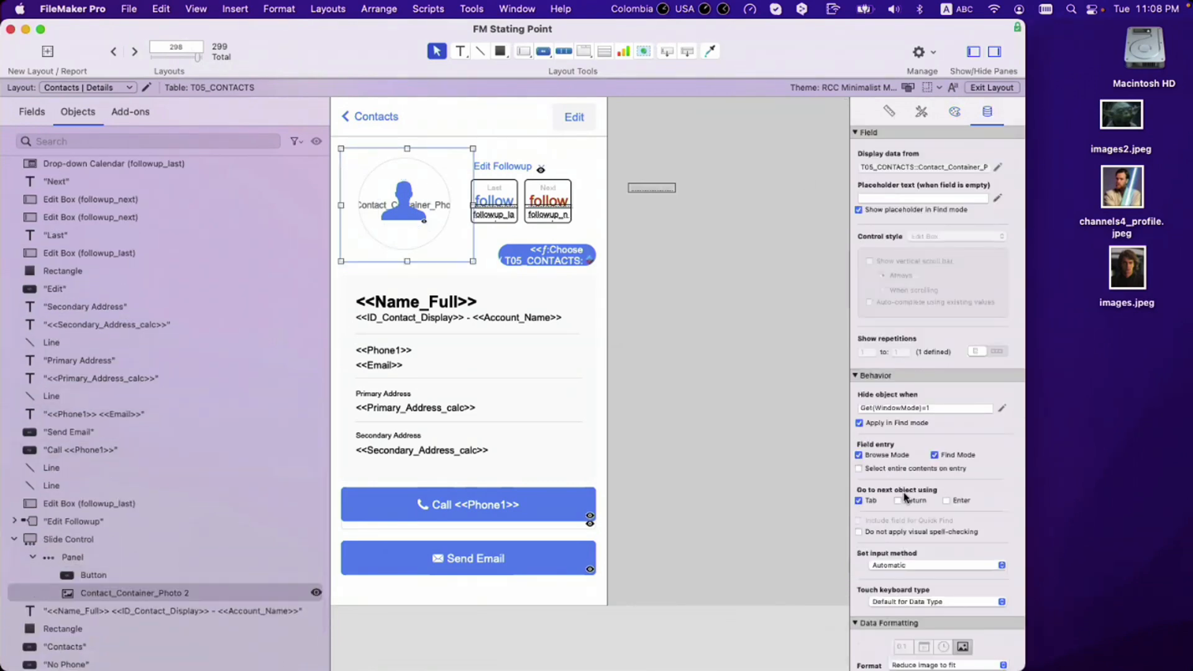
{"action": "left_click", "coordinate": [717, 367]}
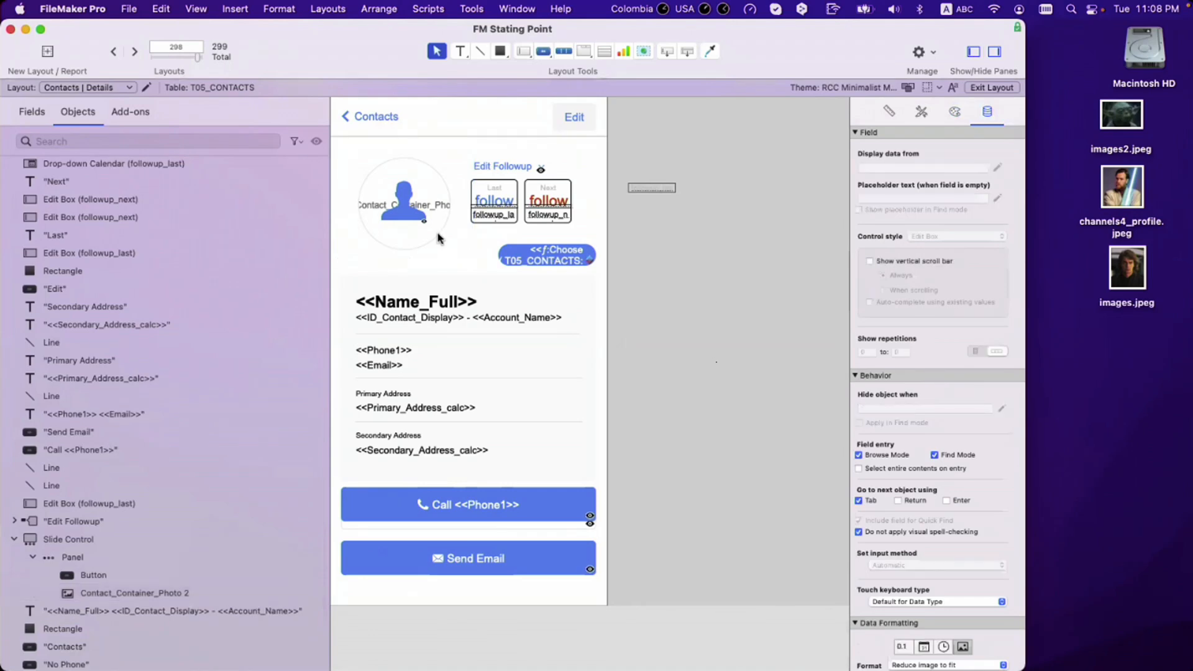
{"action": "scroll", "coordinate": [438, 237], "scroll_direction": "left", "scroll_amount": 1}
{"action": "key", "text": "super+b"}
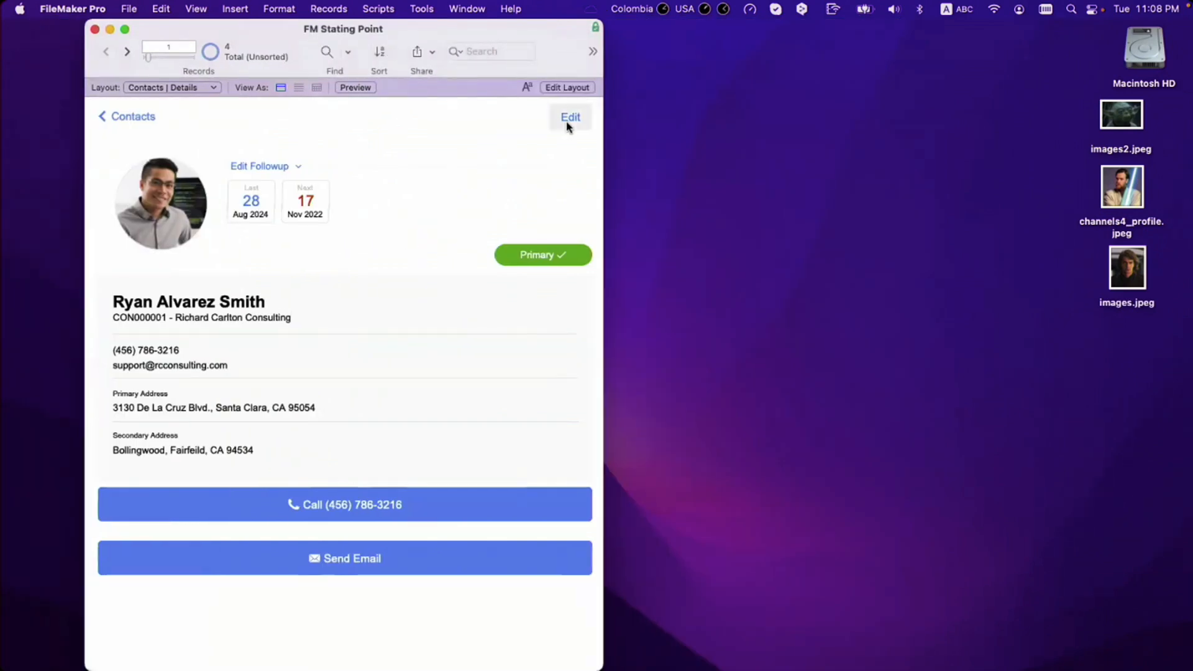
Step: Open the Contacts | Edit layout in Layout mode and extend the Body part downward
{"action": "left_click", "coordinate": [567, 123]}
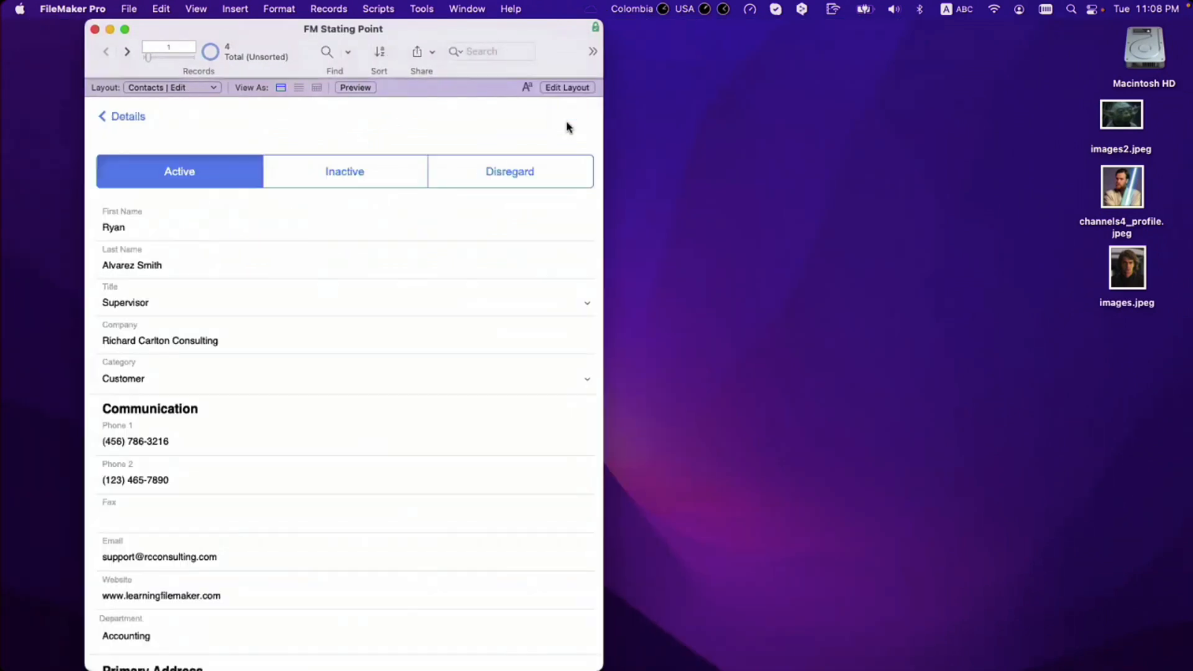
{"action": "left_click", "coordinate": [140, 119]}
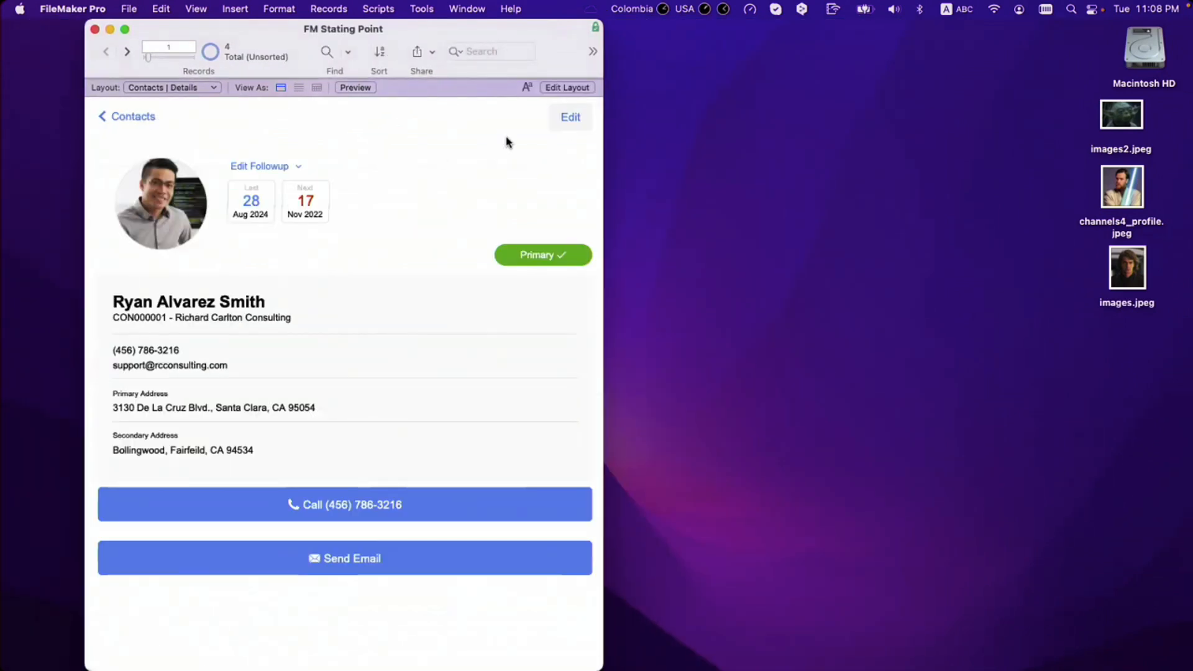
{"action": "left_click", "coordinate": [552, 124]}
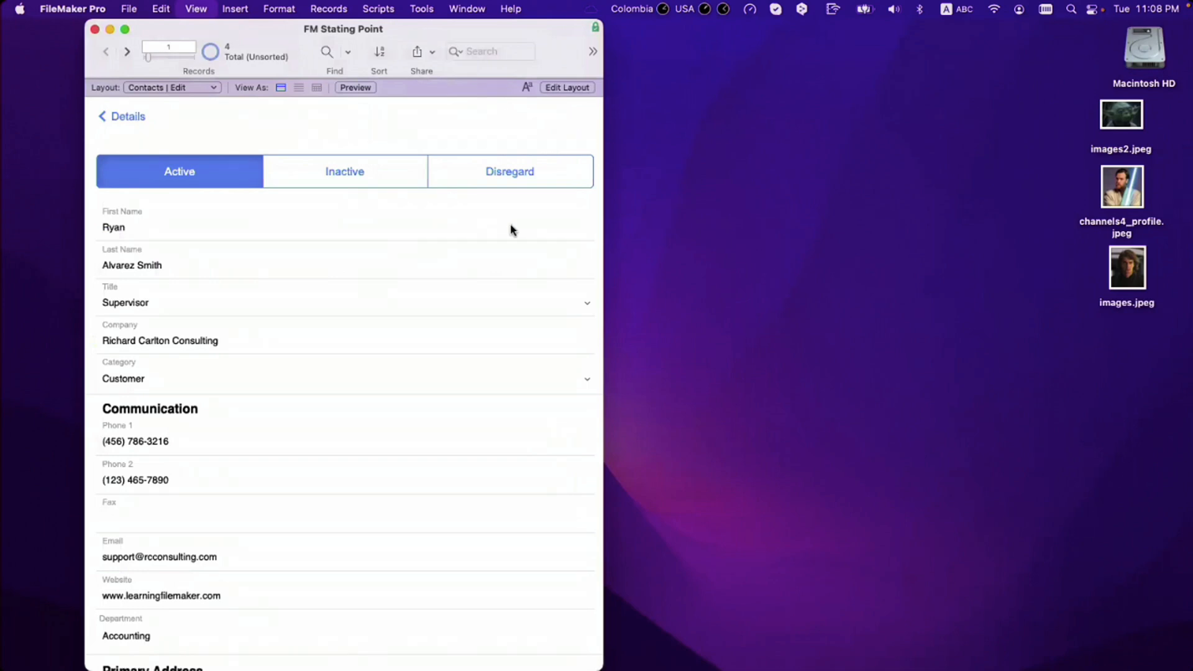
{"action": "key", "text": "super+l"}
{"action": "scroll", "coordinate": [544, 261], "scroll_direction": "down", "scroll_amount": 10}
{"action": "scroll", "coordinate": [535, 348], "scroll_direction": "down", "scroll_amount": 4}
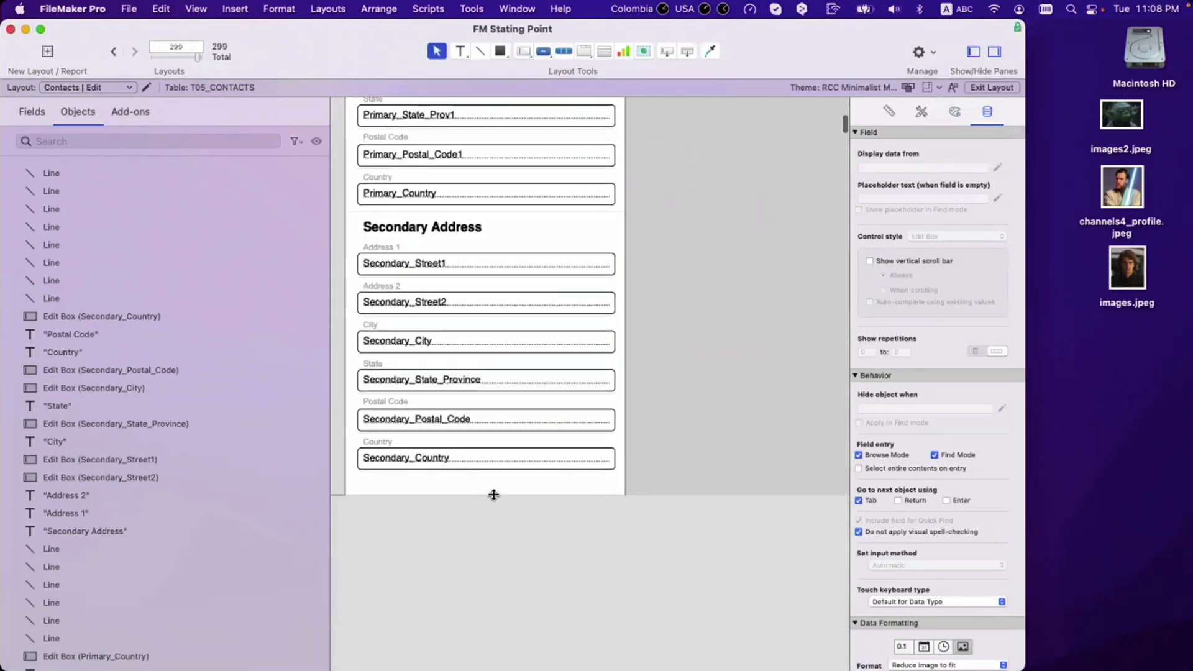
{"action": "left_click_drag", "start_coordinate": [501, 632], "coordinate": [502, 663]}
Step: Move the status button bar and form fields down about 160 px, freeing the top area
{"action": "left_click_drag", "start_coordinate": [589, 581], "coordinate": [335, 214]}
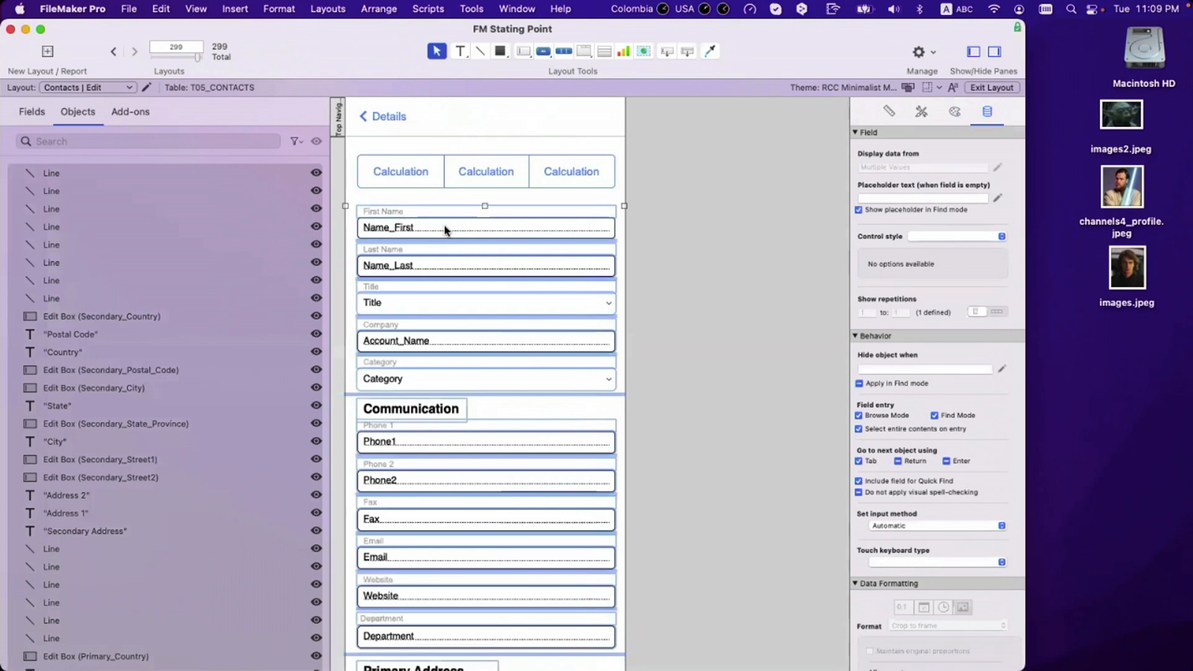
{"action": "left_click", "coordinate": [422, 215], "text": "shift"}
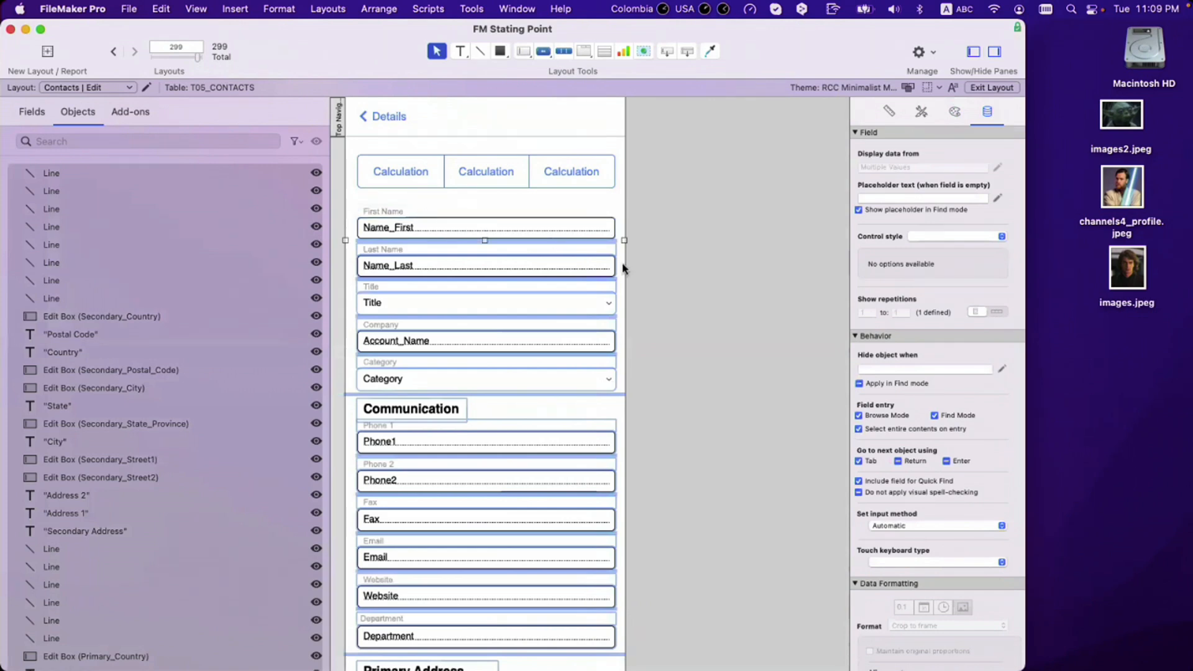
{"action": "left_click", "coordinate": [643, 269]}
{"action": "left_click_drag", "start_coordinate": [360, 149], "coordinate": [541, 458]}
{"action": "scroll", "coordinate": [527, 434], "scroll_direction": "up", "scroll_amount": 10}
{"action": "scroll", "coordinate": [479, 186], "scroll_direction": "up", "scroll_amount": 4}
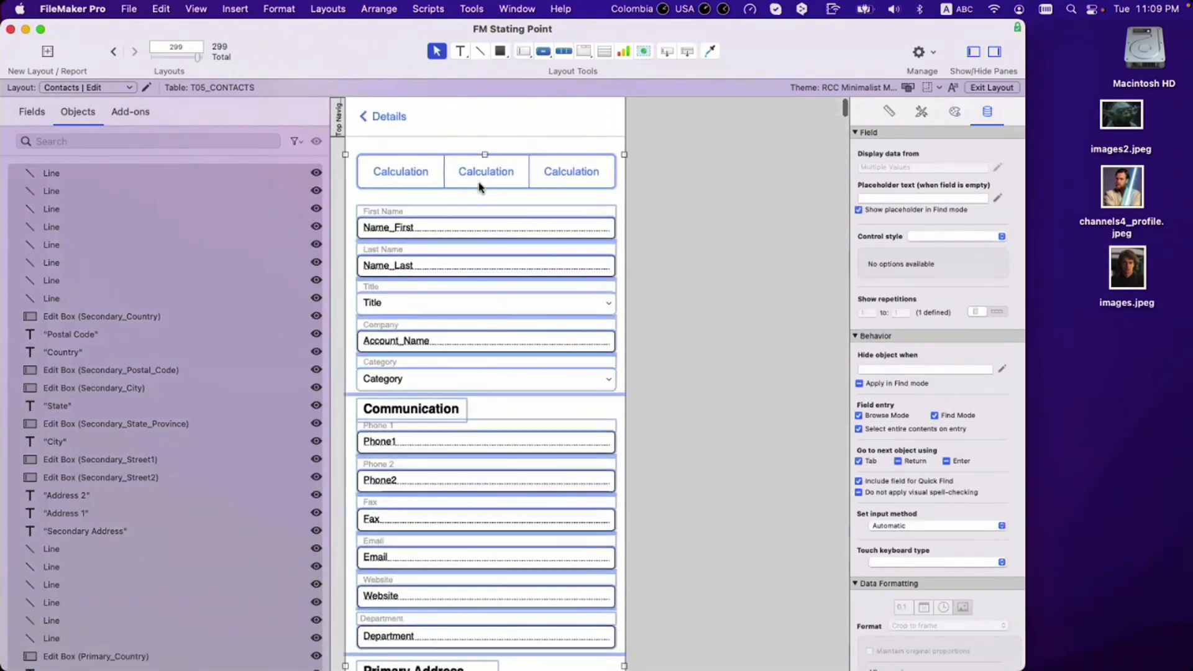
{"action": "left_click", "coordinate": [483, 186], "text": "shift"}
{"action": "left_click_drag", "start_coordinate": [481, 232], "coordinate": [482, 301]}
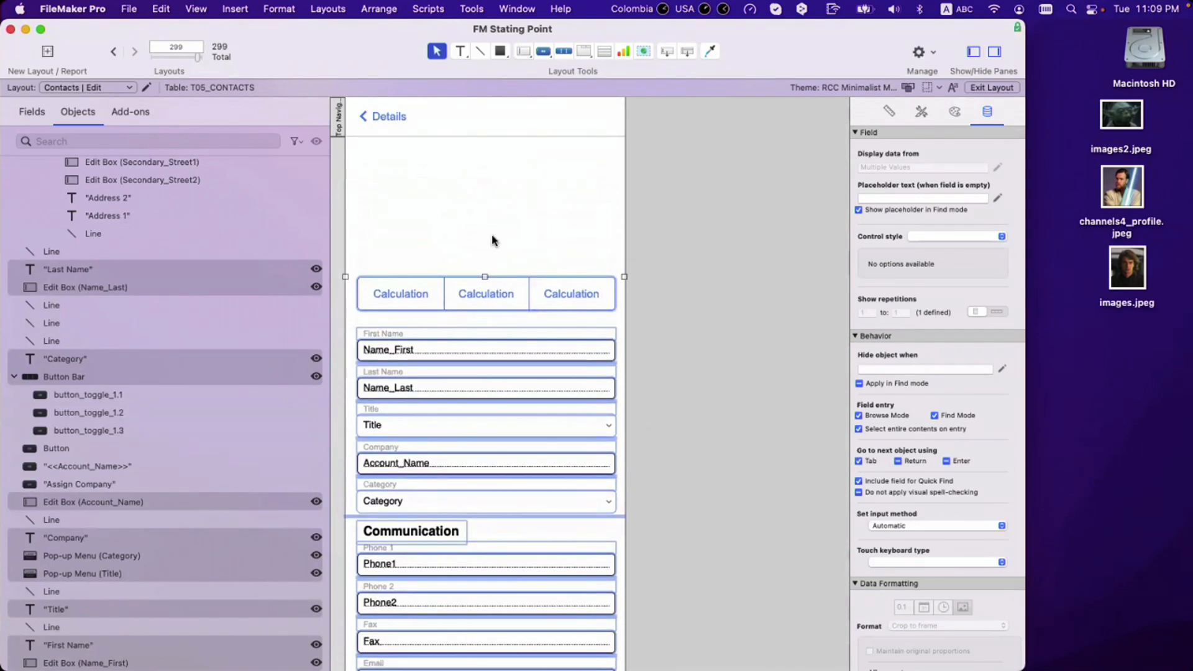
{"action": "left_click", "coordinate": [503, 235]}
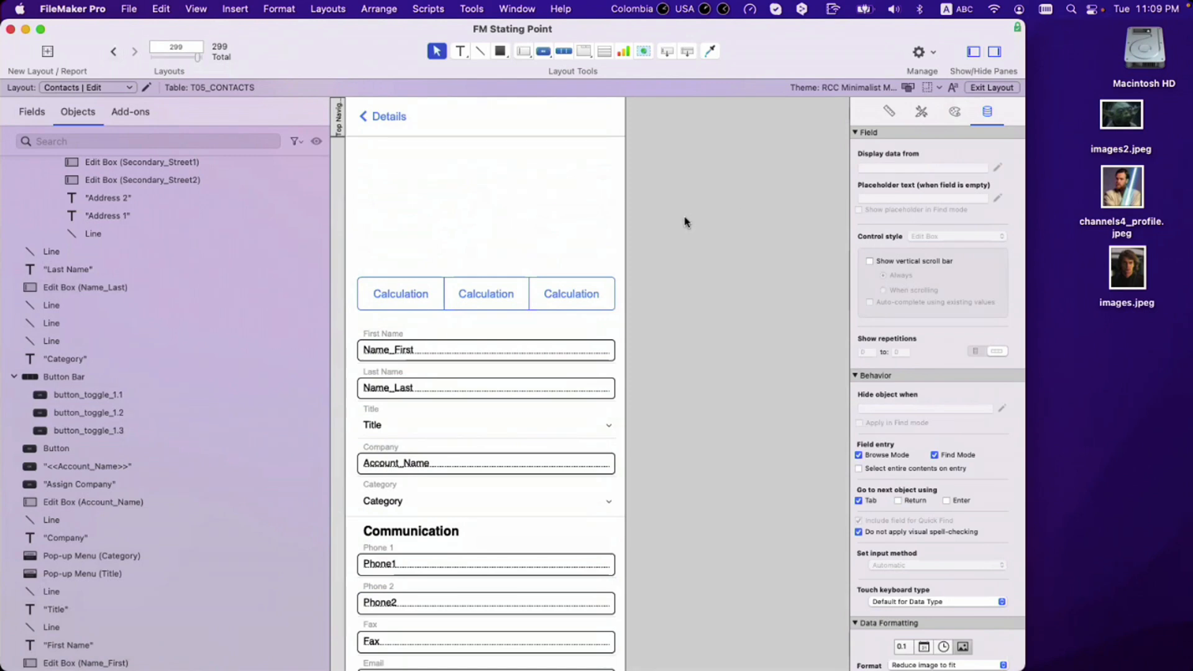
{"action": "left_click_drag", "start_coordinate": [667, 52], "coordinate": [453, 203]}
{"action": "left_click", "coordinate": [682, 558]}
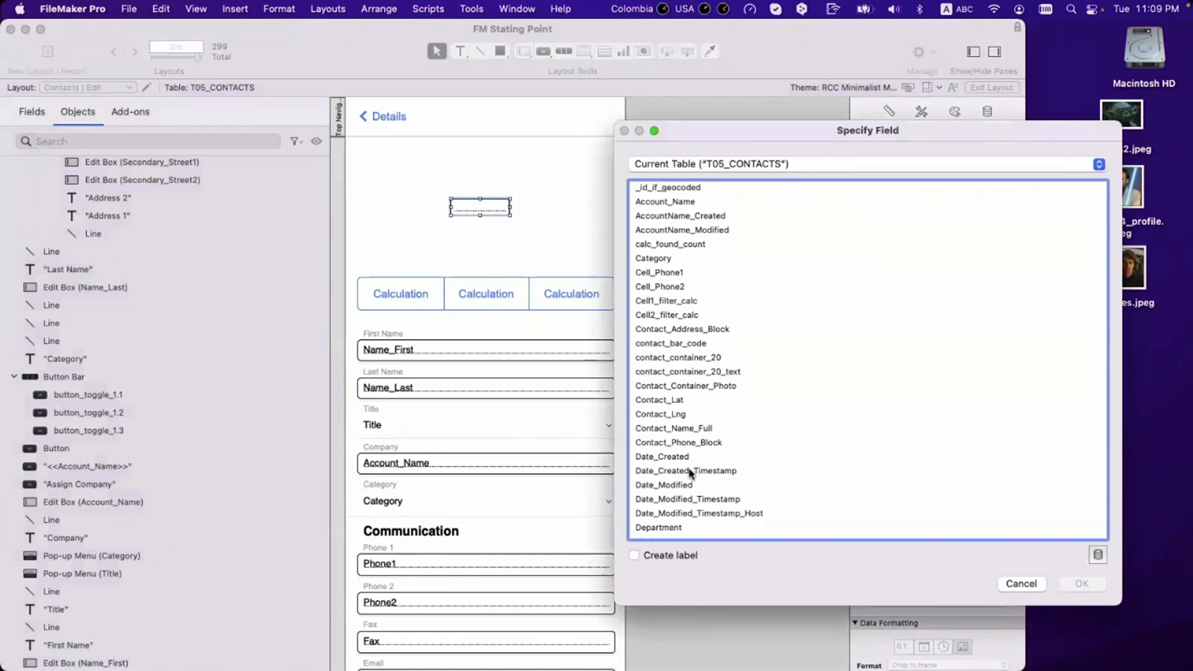
{"action": "scroll", "coordinate": [692, 415], "scroll_direction": "down", "scroll_amount": 1}
{"action": "left_click", "coordinate": [692, 411]}
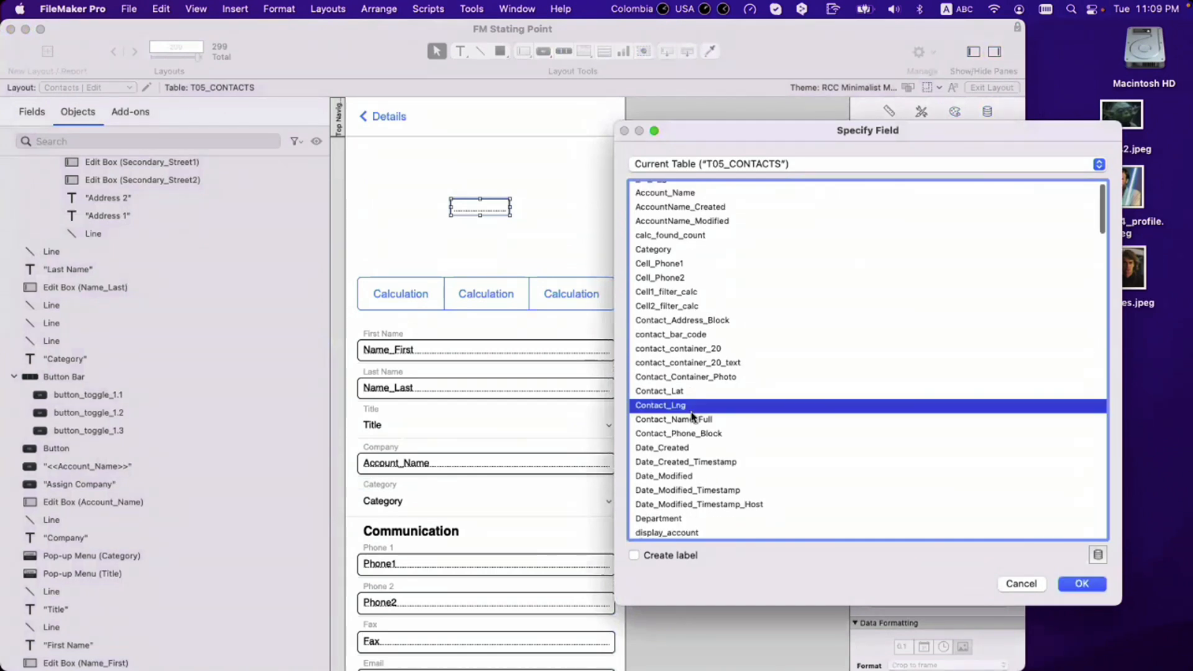
{"action": "type", "text": "fo"}
{"action": "scroll", "coordinate": [692, 418], "scroll_direction": "down", "scroll_amount": 3}
{"action": "left_click", "coordinate": [701, 400]}
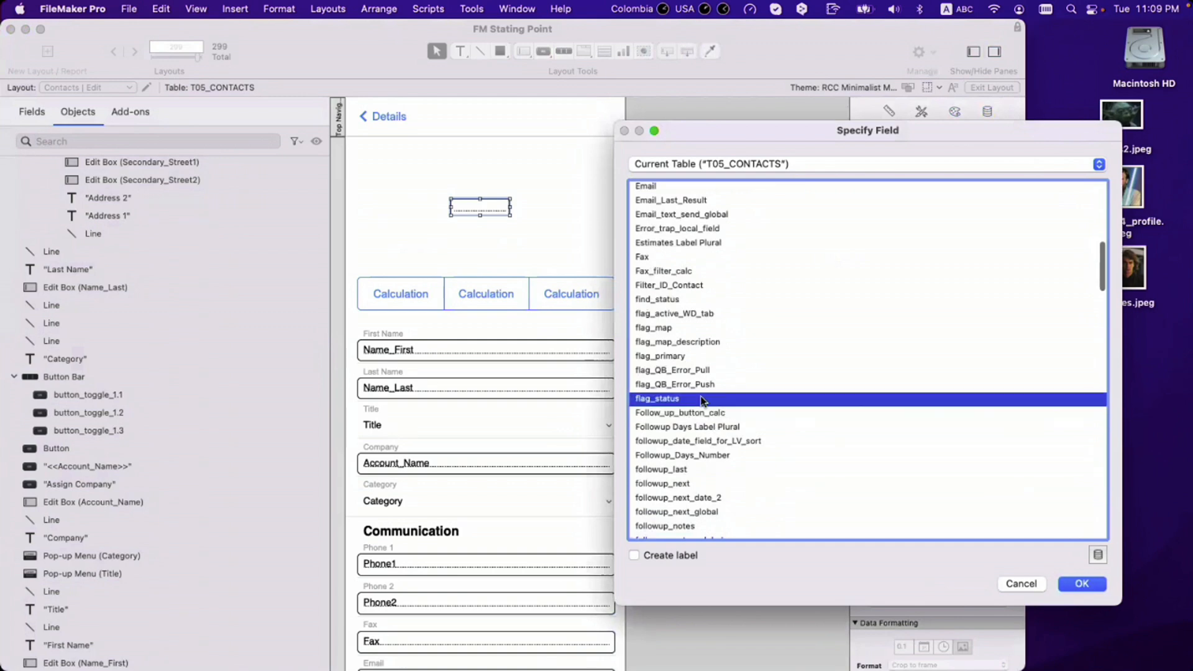
{"action": "type", "text": "id"}
{"action": "scroll", "coordinate": [701, 398], "scroll_direction": "down", "scroll_amount": 3}
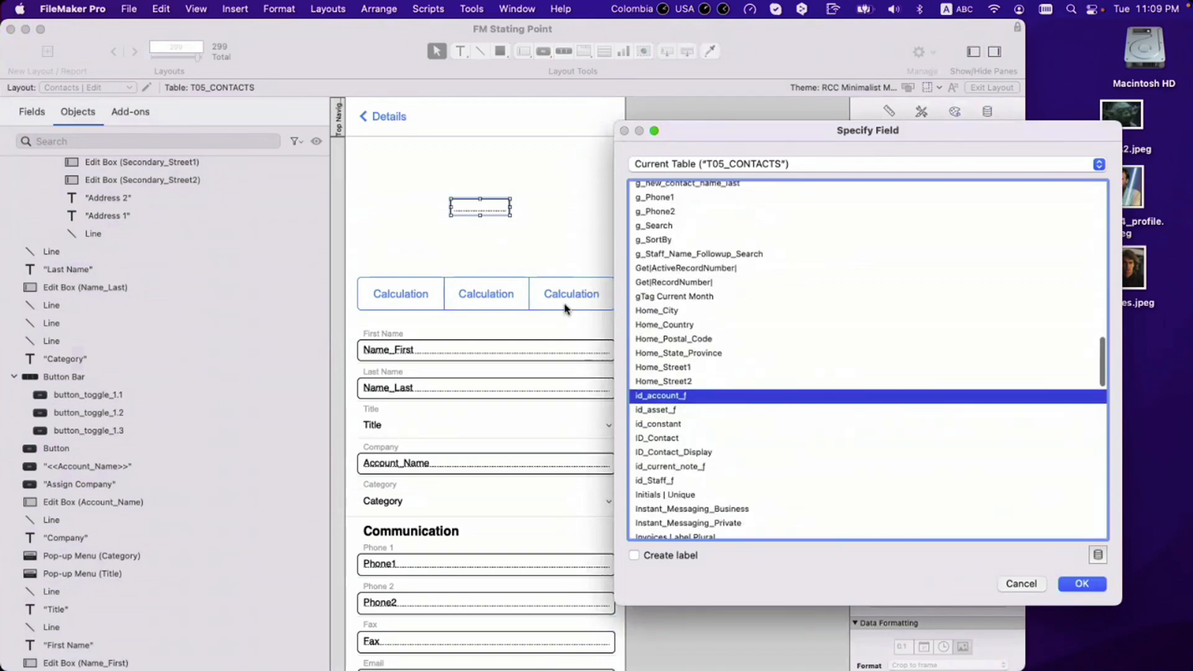
{"action": "key", "text": "Escape"}
{"action": "left_click", "coordinate": [118, 54]}
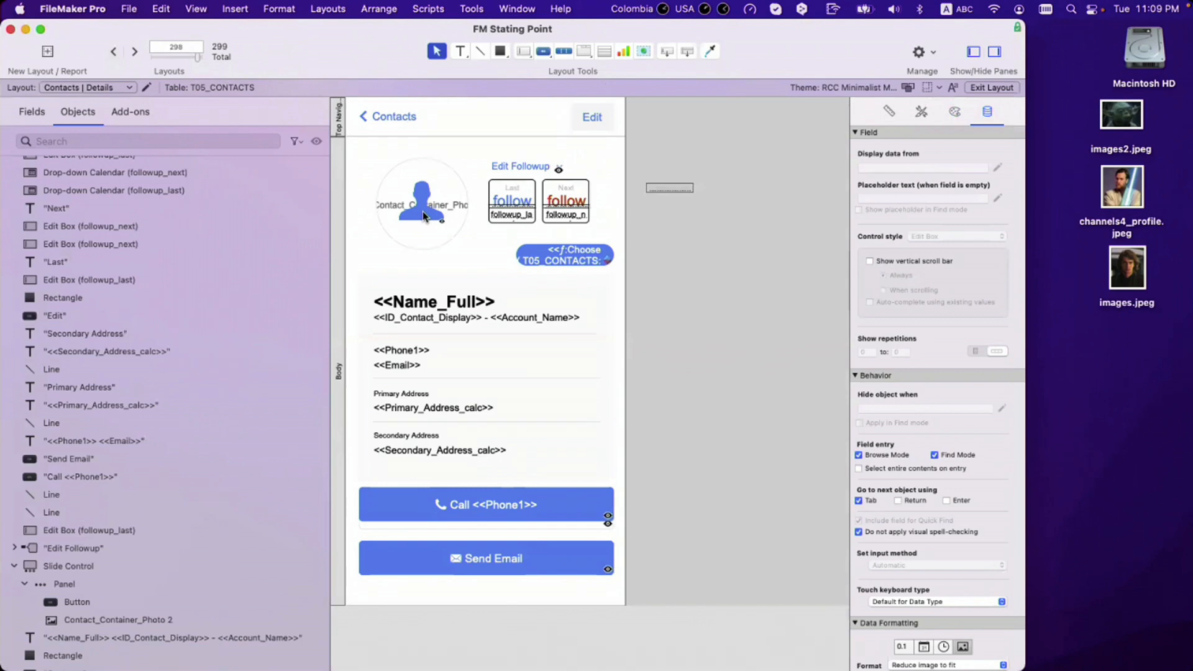
Step: Place a Contact_Container_Photo field without a label in the empty top area
{"action": "left_click", "coordinate": [134, 52]}
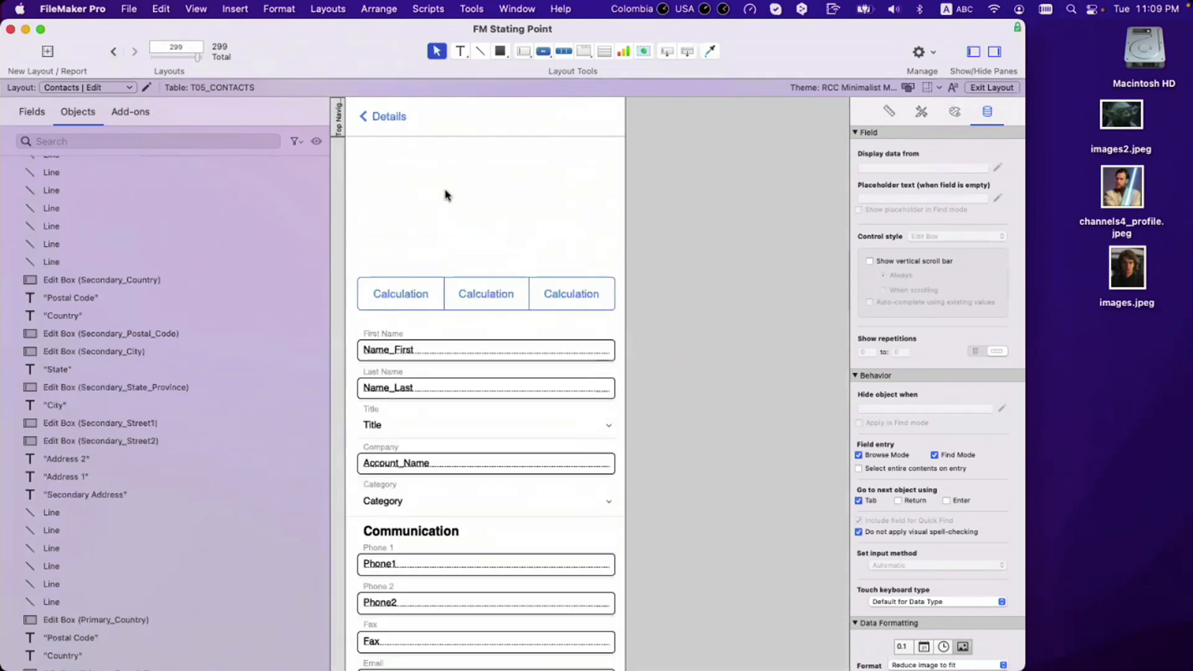
{"action": "left_click", "coordinate": [667, 51]}
{"action": "left_click_drag", "start_coordinate": [472, 205], "coordinate": [536, 221]}
{"action": "left_click", "coordinate": [689, 330]}
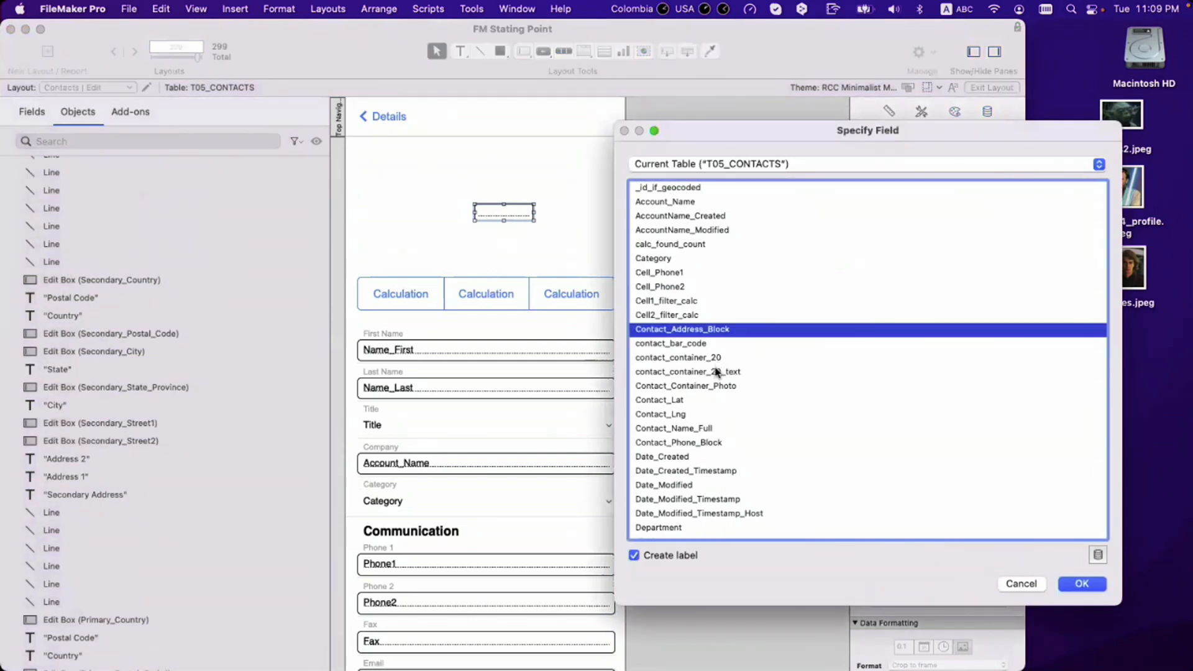
{"action": "left_click", "coordinate": [717, 385]}
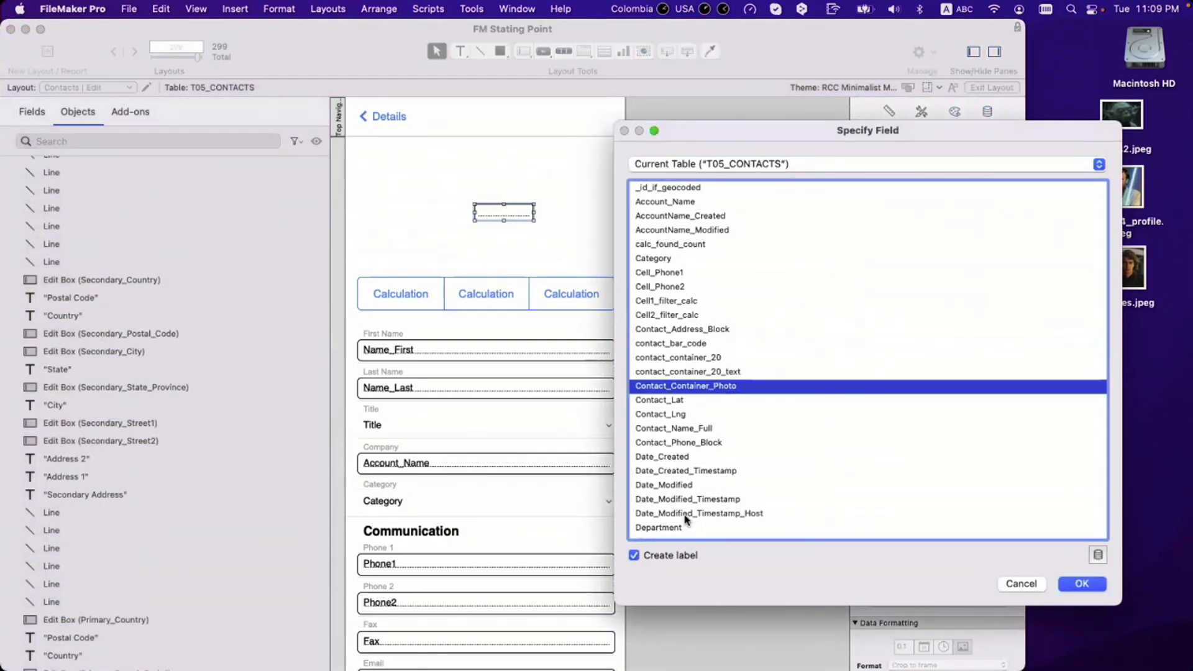
{"action": "left_click", "coordinate": [687, 555]}
{"action": "left_click", "coordinate": [1083, 584]}
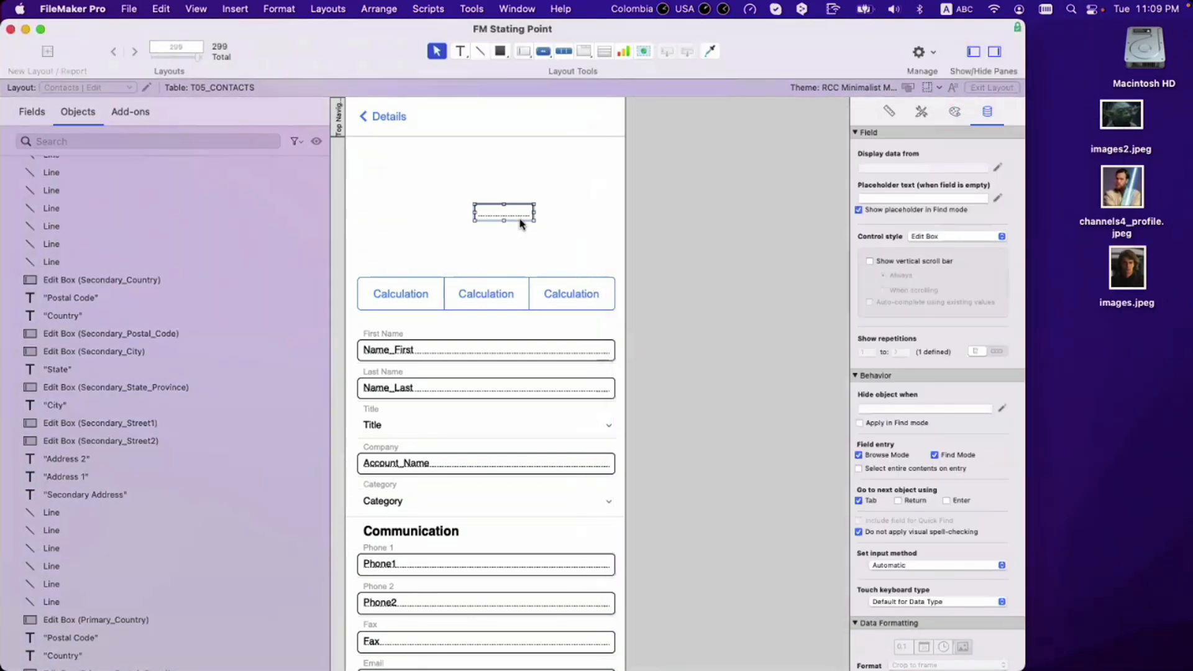
Step: Apply the Alternate Container style to the photo field and resize and position it
{"action": "left_click_drag", "start_coordinate": [469, 195], "coordinate": [420, 171]}
{"action": "left_click", "coordinate": [922, 113]}
{"action": "left_click", "coordinate": [906, 216]}
{"action": "mouse_move", "coordinate": [483, 194]}
{"action": "left_mouse_down"}
{"action": "mouse_move", "coordinate": [547, 245]}
{"action": "mouse_move", "coordinate": [482, 213]}
{"action": "left_mouse_up"}
{"action": "left_click", "coordinate": [529, 256]}
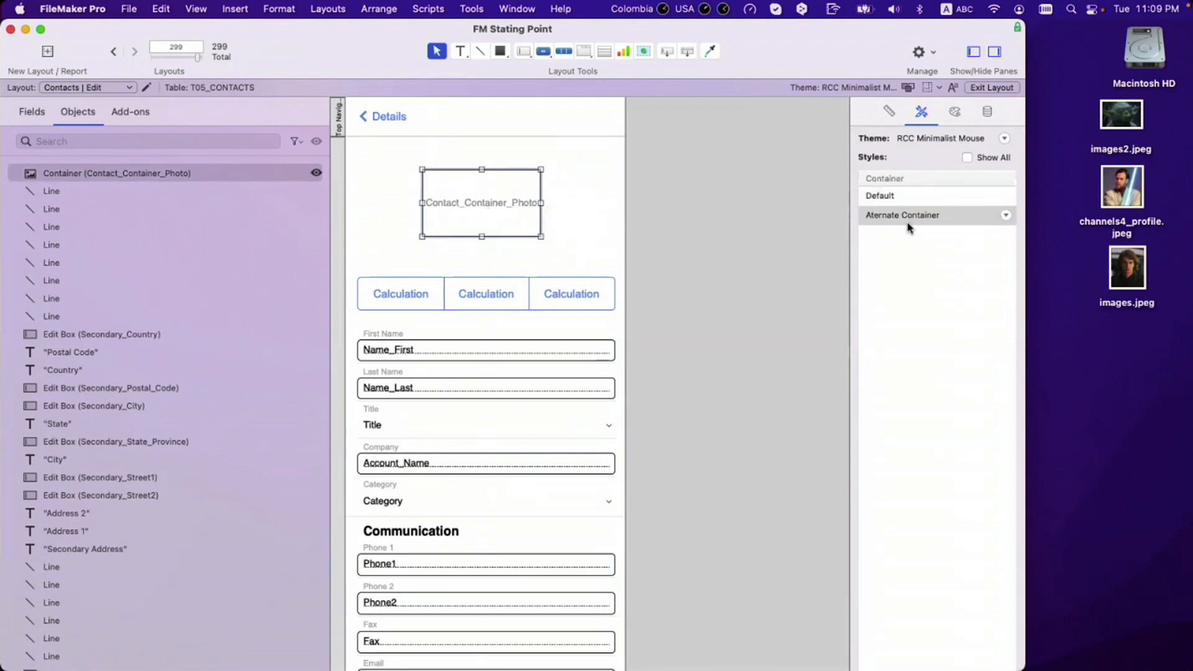
{"action": "left_click", "coordinate": [955, 112]}
{"action": "left_click", "coordinate": [627, 294]}
{"action": "left_click", "coordinate": [458, 212]}
{"action": "left_click_drag", "start_coordinate": [419, 202], "coordinate": [470, 207]}
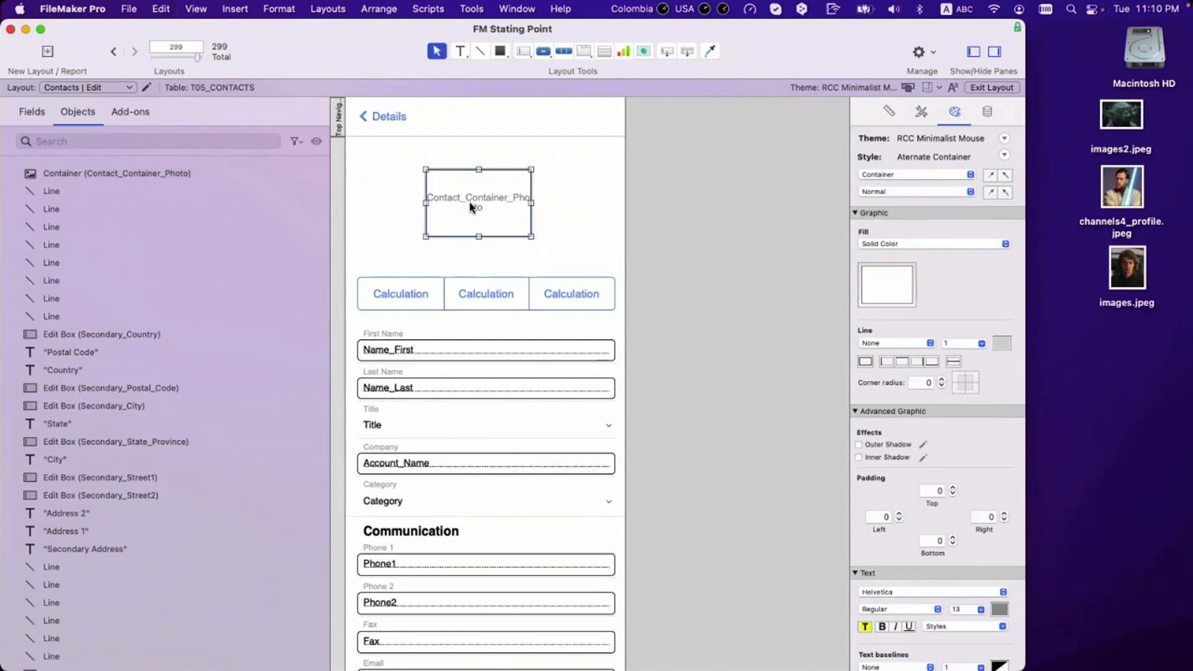
{"action": "key", "text": "super+b"}
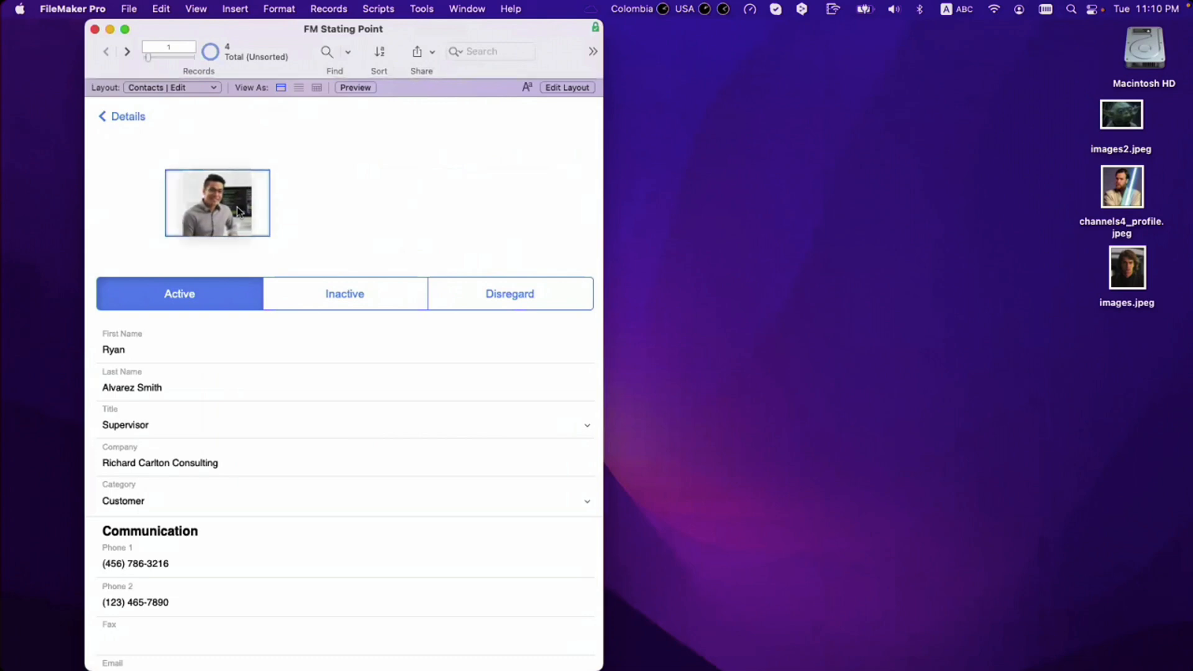
Step: Give the photo container a corner radius of 100 and resize it into a circle
{"action": "key", "text": "super+l"}
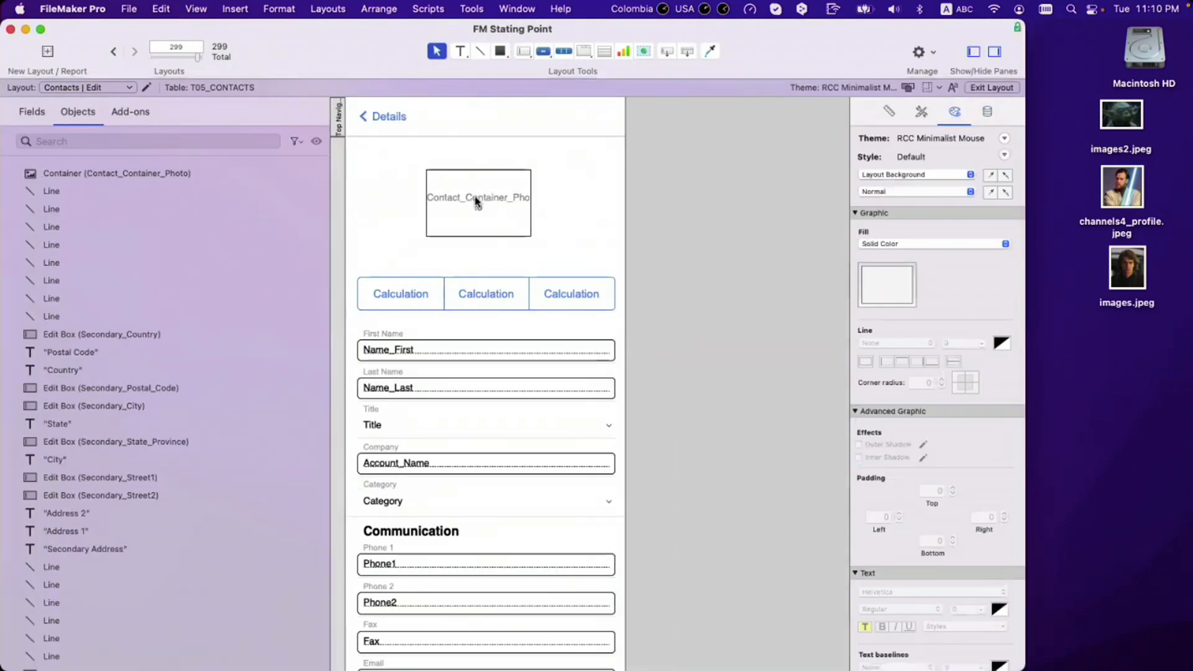
{"action": "left_click", "coordinate": [476, 203]}
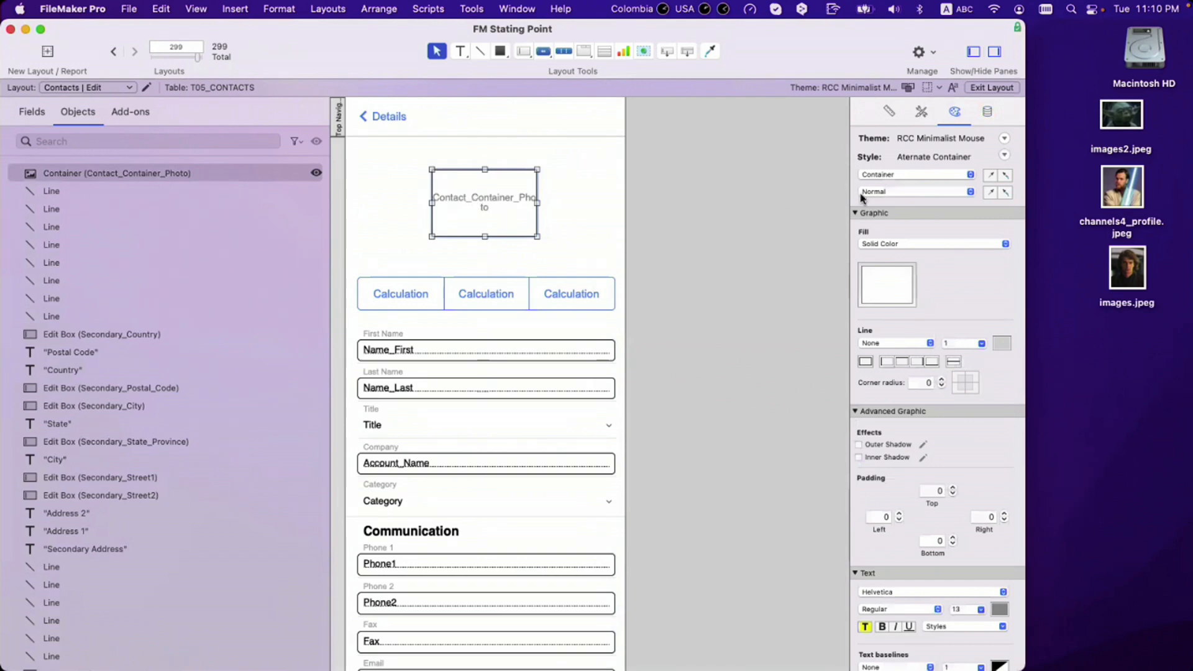
{"action": "left_click", "coordinate": [926, 383]}
{"action": "type", "text": "100"}
{"action": "key", "text": "Return"}
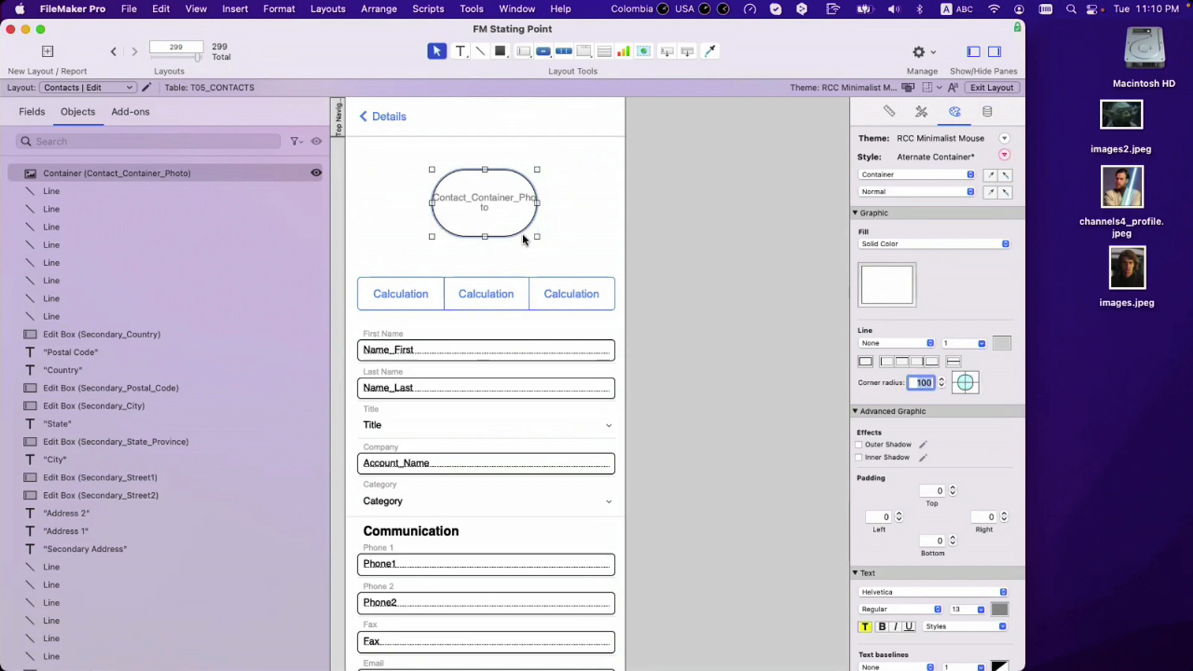
{"action": "left_click_drag", "start_coordinate": [535, 237], "coordinate": [501, 234]}
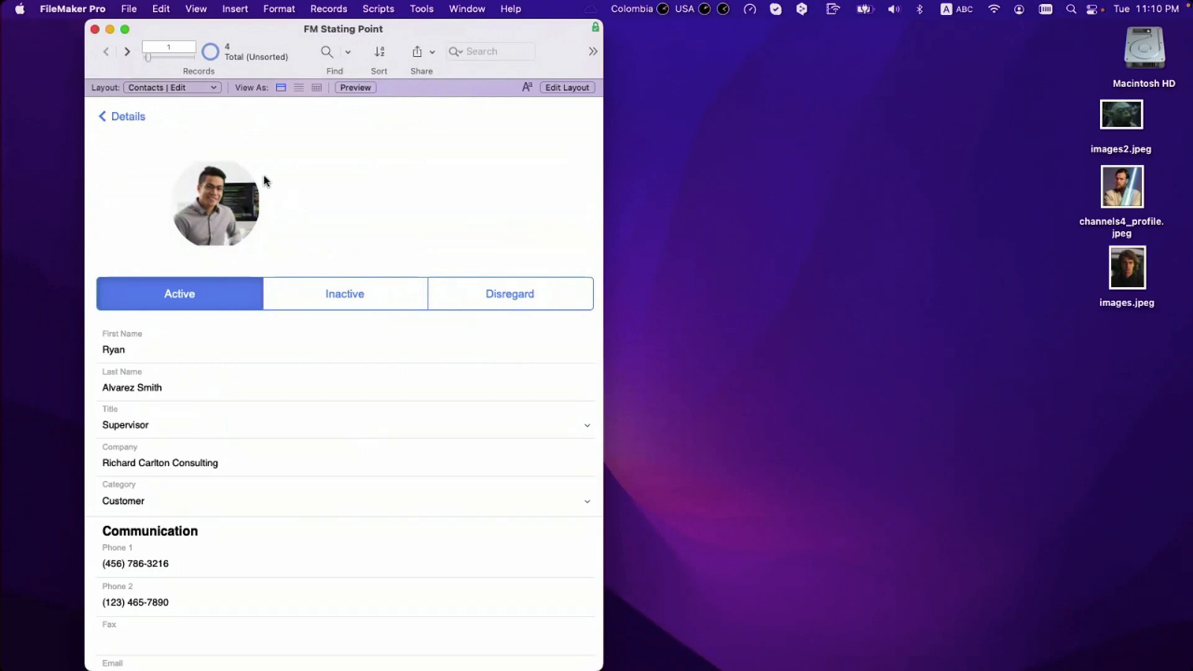
Step: Reset the photo container's corner radius to 0 so its corners are square
{"action": "key", "text": "super+l"}
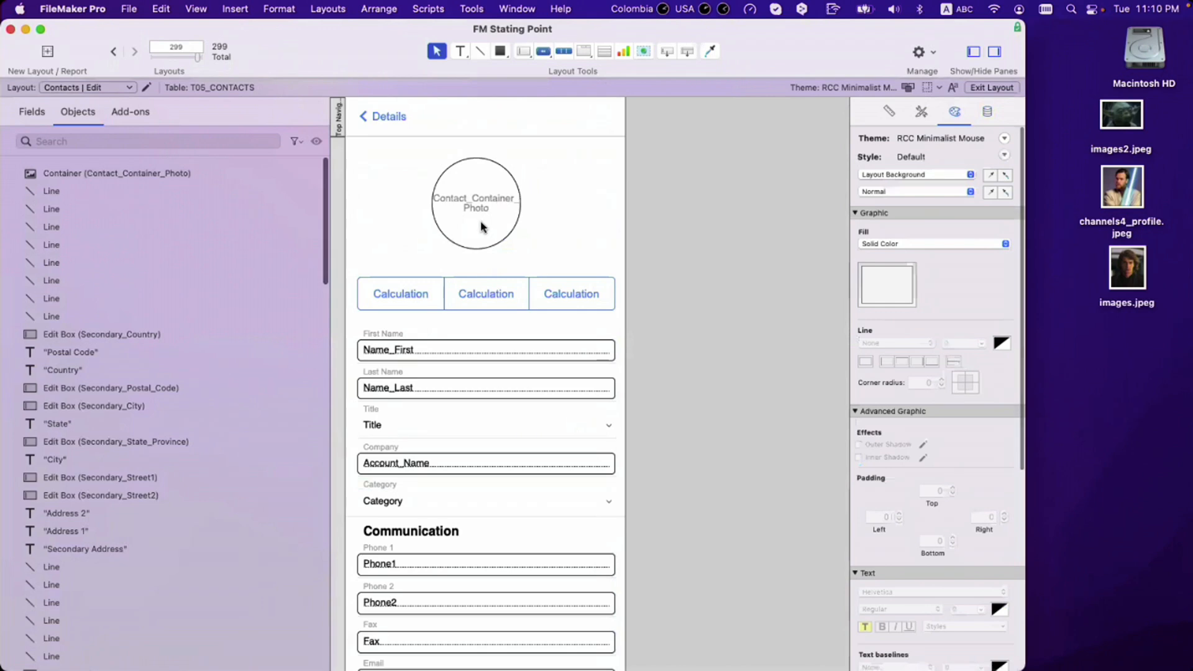
{"action": "left_click", "coordinate": [481, 227]}
{"action": "double_click", "coordinate": [923, 383]}
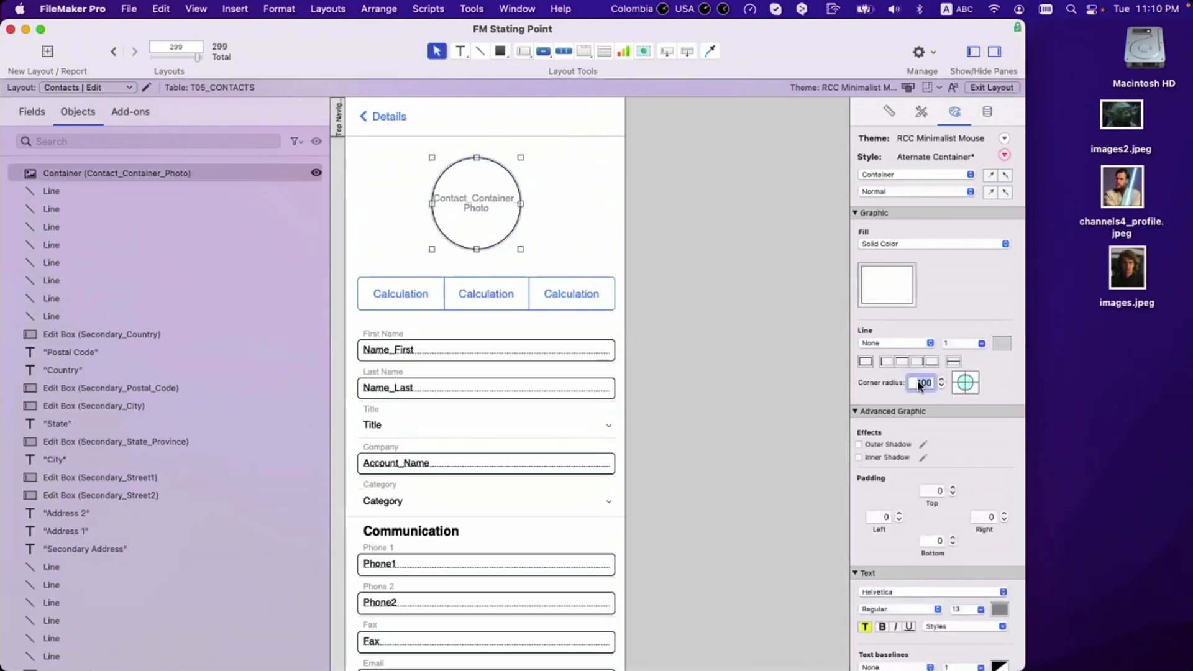
{"action": "type", "text": "0"}
{"action": "key", "text": "Return"}
Step: Shrink the photo container and park it in the top-right corner
{"action": "left_click", "coordinate": [683, 235]}
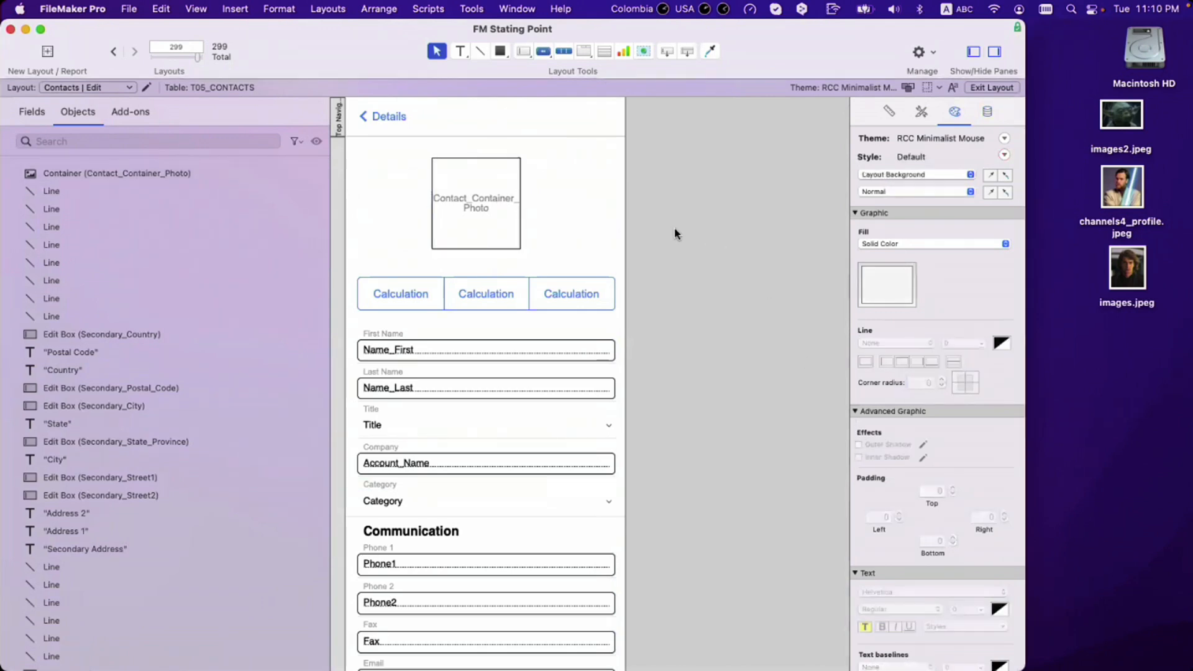
{"action": "left_click", "coordinate": [520, 248]}
{"action": "left_click_drag", "start_coordinate": [520, 248], "coordinate": [665, 179]}
{"action": "left_click", "coordinate": [737, 227]}
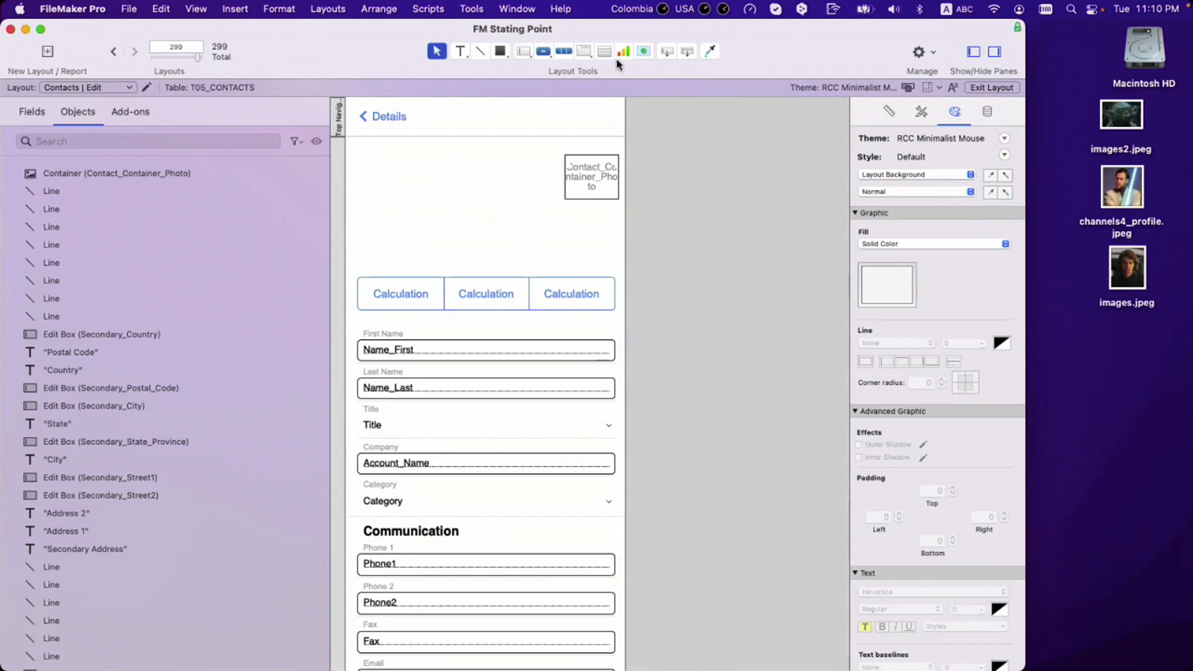
Step: Draw a single-panel slide control where the photo was, with swipe and navigation dots off
{"action": "left_click", "coordinate": [585, 51]}
{"action": "left_click", "coordinate": [612, 94]}
{"action": "left_click_drag", "start_coordinate": [412, 169], "coordinate": [522, 239]}
{"action": "left_click", "coordinate": [583, 207]}
{"action": "left_click", "coordinate": [583, 206]}
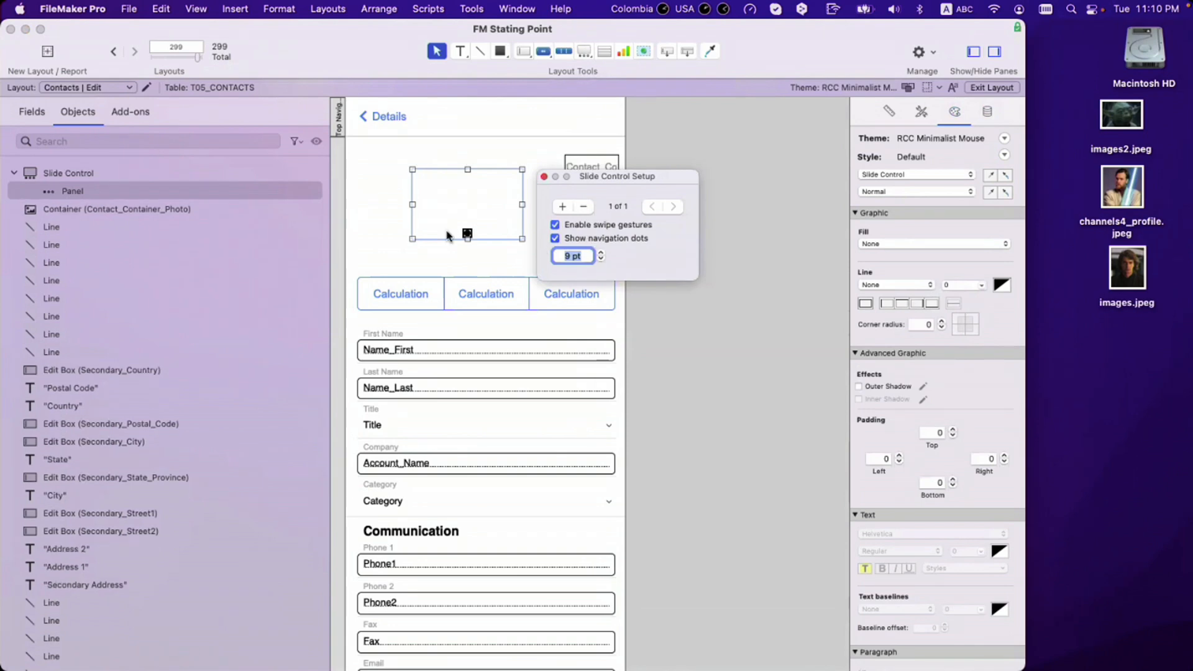
{"action": "left_click", "coordinate": [555, 238]}
{"action": "left_click", "coordinate": [555, 224]}
{"action": "left_click", "coordinate": [466, 234]}
{"action": "left_click_drag", "start_coordinate": [468, 233], "coordinate": [464, 218]}
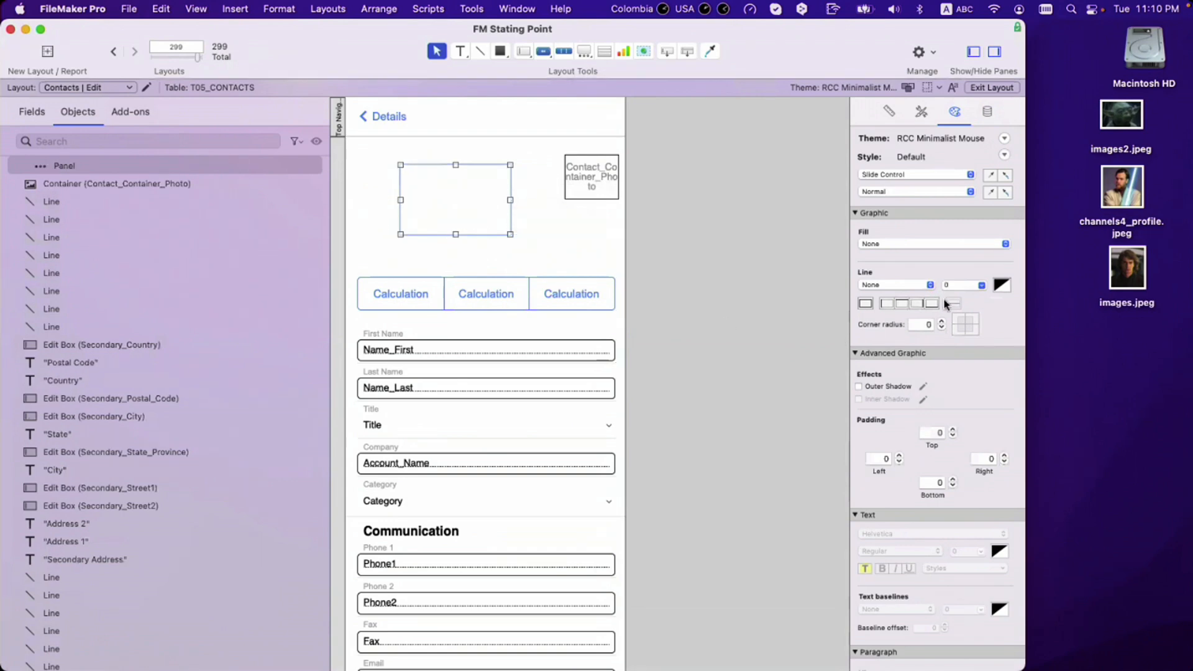
Step: Give the slide control a 1 pt red border on all sides and adjust its position and width
{"action": "double_click", "coordinate": [964, 285]}
{"action": "type", "text": "1"}
{"action": "left_click", "coordinate": [1002, 284]}
{"action": "left_click", "coordinate": [1006, 330]}
{"action": "left_click", "coordinate": [866, 304]}
{"action": "left_click", "coordinate": [754, 350]}
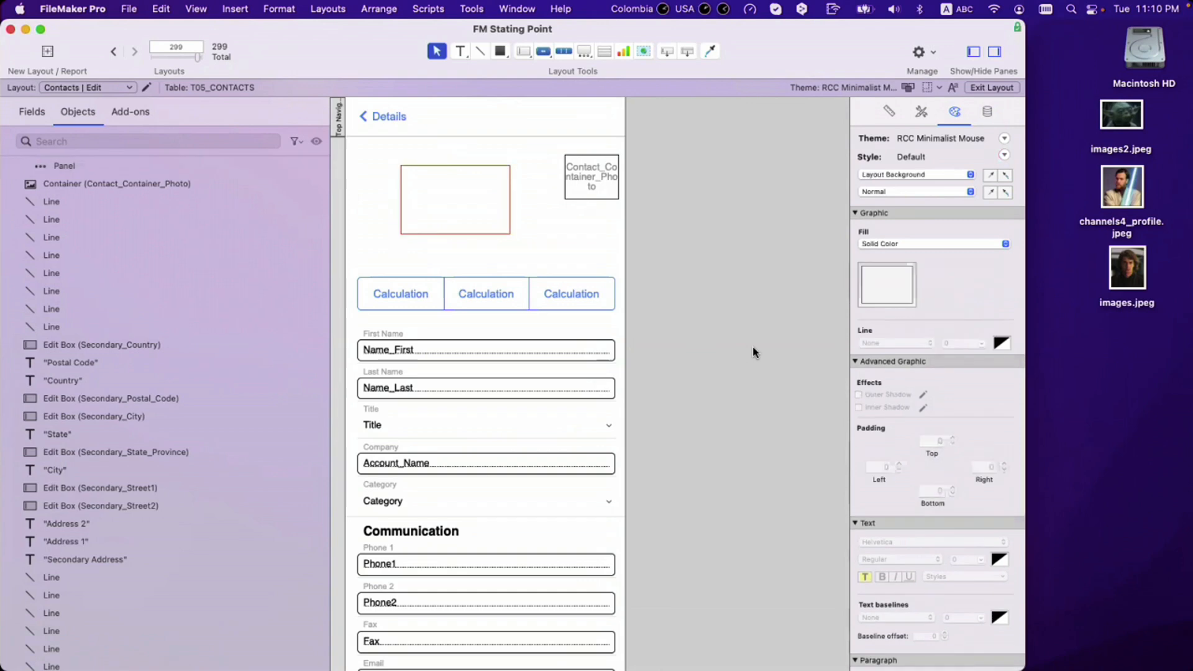
{"action": "left_click", "coordinate": [457, 200]}
{"action": "left_click_drag", "start_coordinate": [462, 199], "coordinate": [455, 199]}
{"action": "mouse_move", "coordinate": [497, 237]}
{"action": "left_mouse_down"}
{"action": "mouse_move", "coordinate": [480, 235]}
{"action": "mouse_move", "coordinate": [486, 204]}
{"action": "mouse_move", "coordinate": [466, 193]}
{"action": "mouse_move", "coordinate": [539, 259]}
{"action": "mouse_move", "coordinate": [498, 230]}
{"action": "left_mouse_up"}
{"action": "left_click", "coordinate": [514, 240]}
Step: Set corner radius 100 on both the slide control and its Slide Control: Panel part
{"action": "left_click", "coordinate": [659, 257]}
{"action": "left_click", "coordinate": [535, 217]}
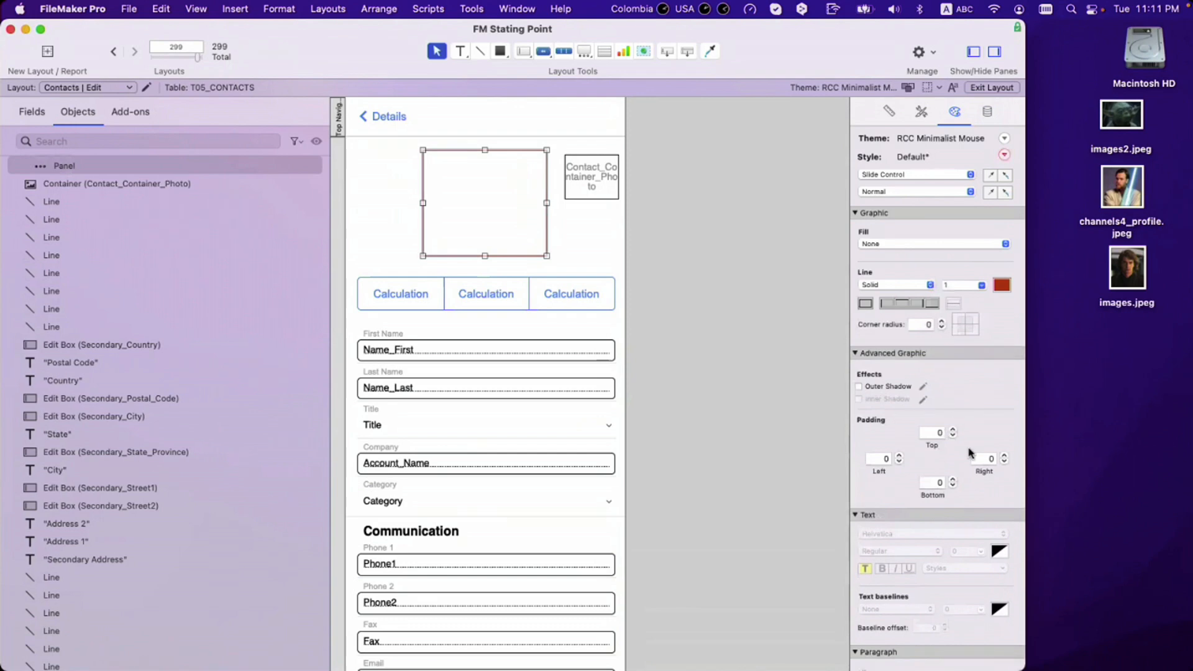
{"action": "left_click", "coordinate": [921, 325]}
{"action": "type", "text": "11000"}
{"action": "key", "text": "Return"}
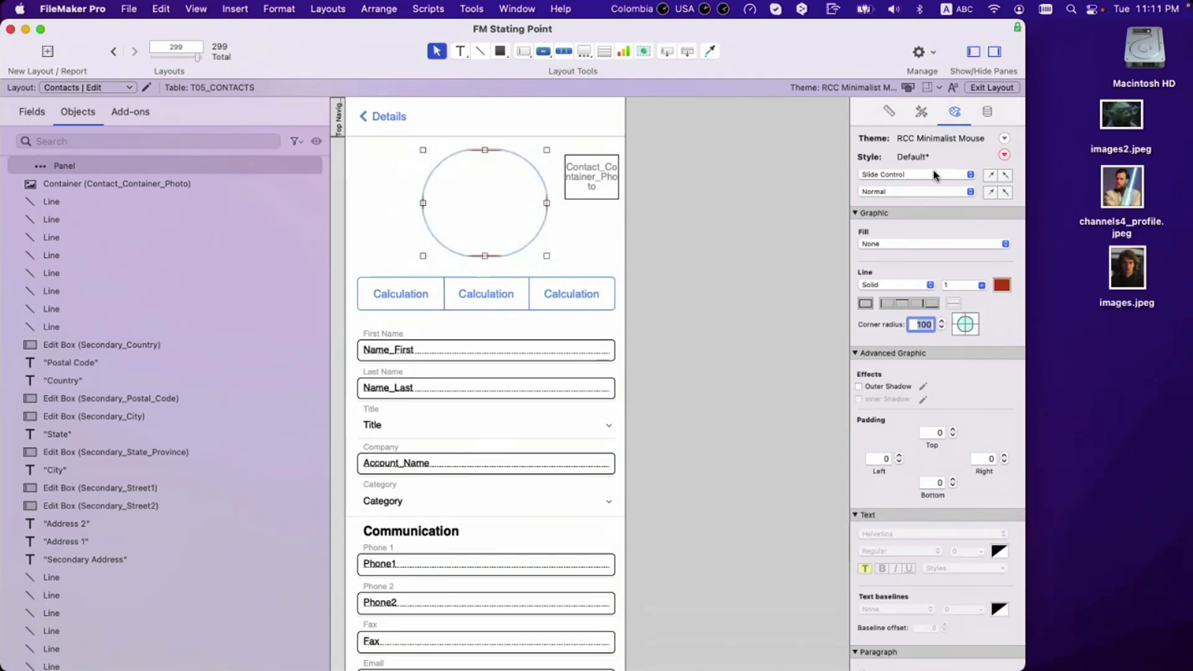
{"action": "left_click", "coordinate": [922, 175]}
{"action": "left_click", "coordinate": [923, 189]}
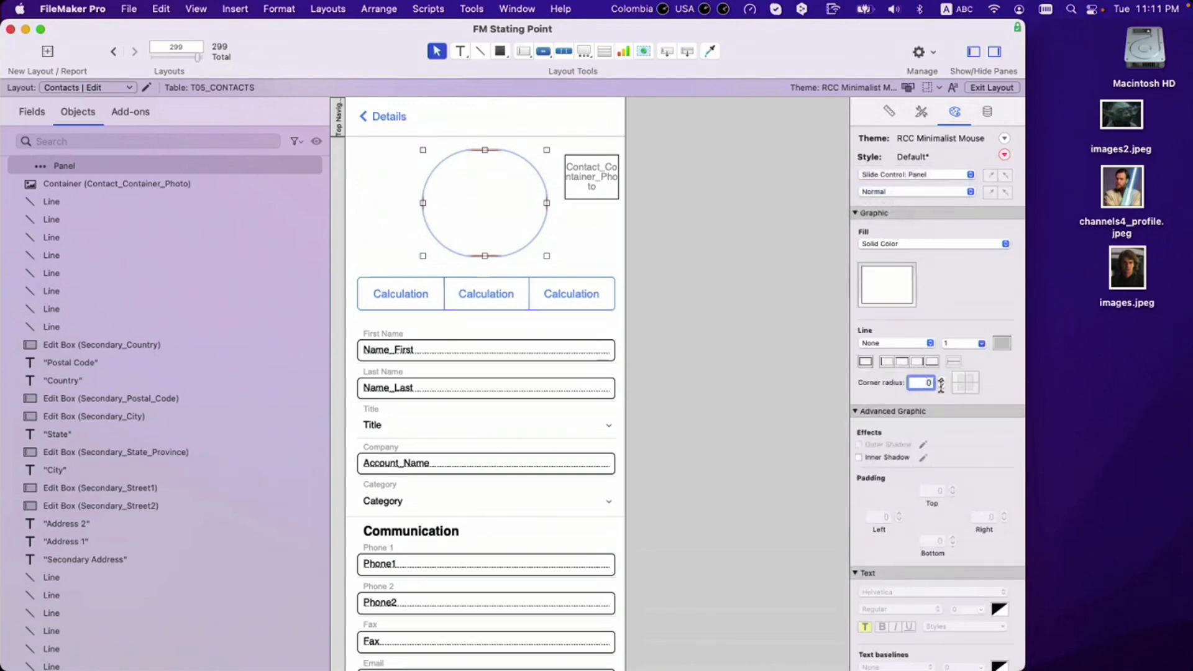
{"action": "type", "text": "0"}
{"action": "key", "text": "Return"}
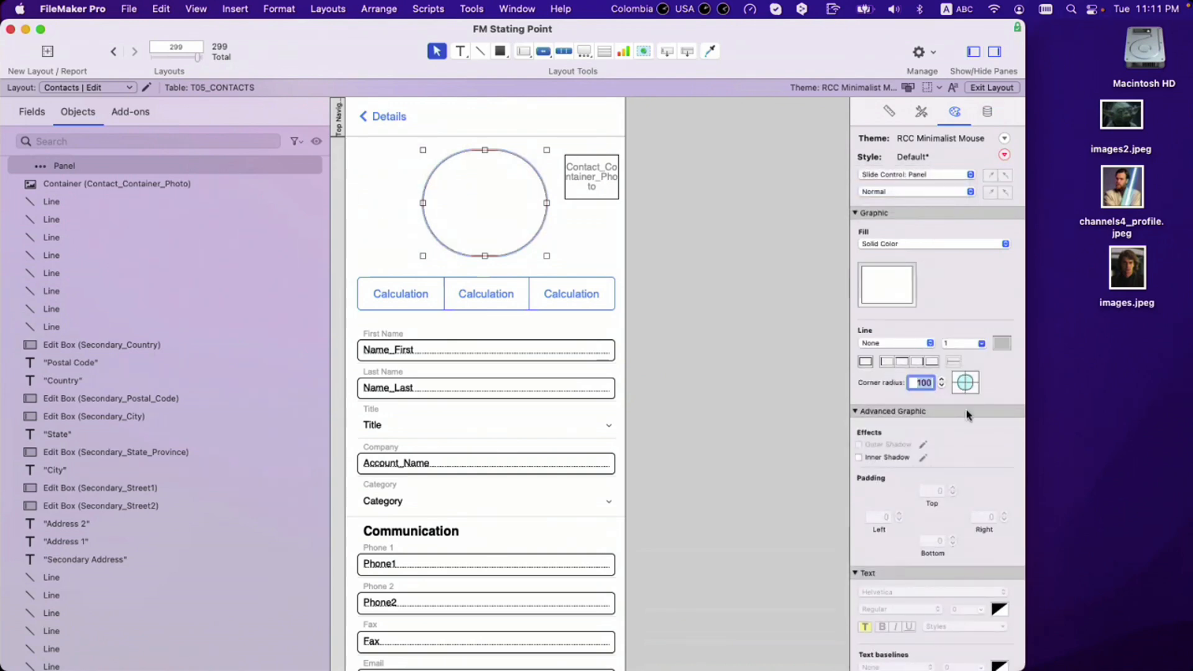
Step: Resize the circle to about 150 × 150 pt and centre it above the Calculation buttons
{"action": "left_click", "coordinate": [559, 261]}
{"action": "left_click", "coordinate": [546, 205]}
{"action": "left_click_drag", "start_coordinate": [546, 205], "coordinate": [535, 210]}
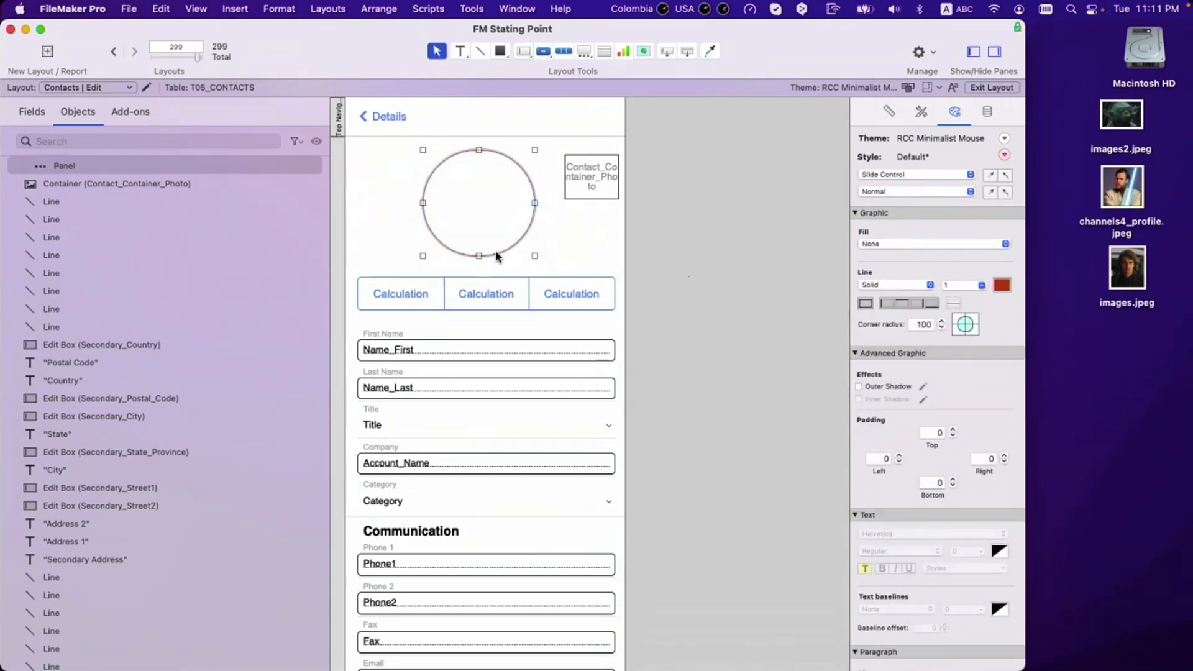
{"action": "left_click_drag", "start_coordinate": [476, 255], "coordinate": [477, 261]}
{"action": "left_click_drag", "start_coordinate": [489, 219], "coordinate": [495, 217]}
{"action": "left_click", "coordinate": [719, 225]}
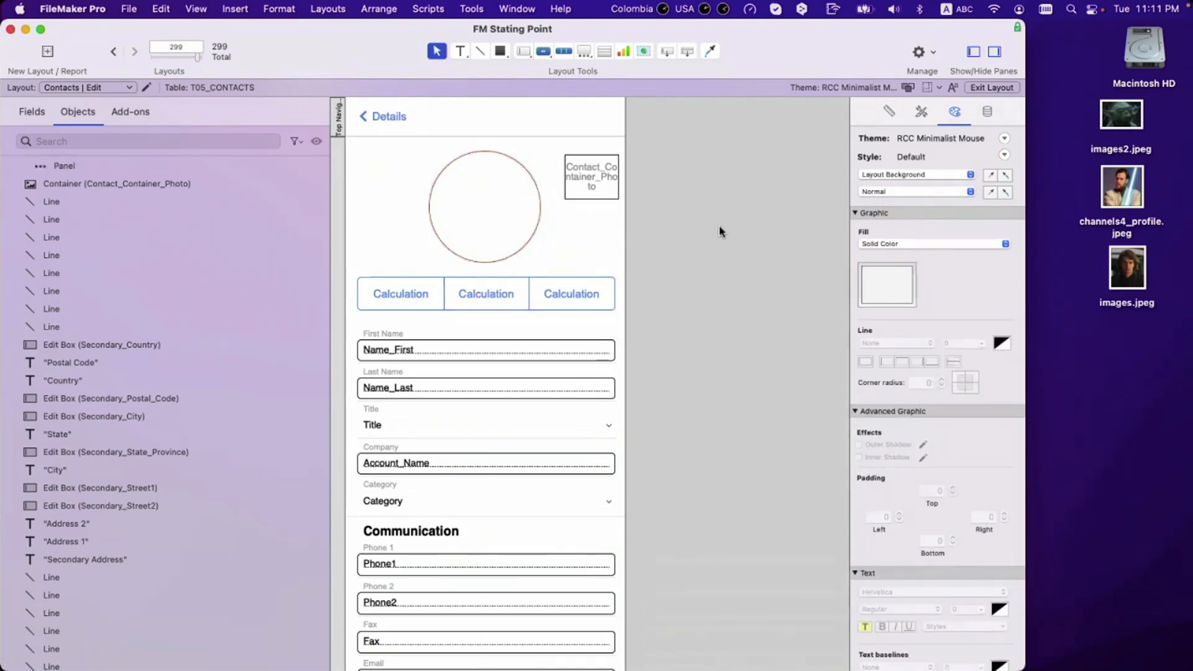
{"action": "left_click", "coordinate": [598, 182]}
{"action": "left_click", "coordinate": [516, 216]}
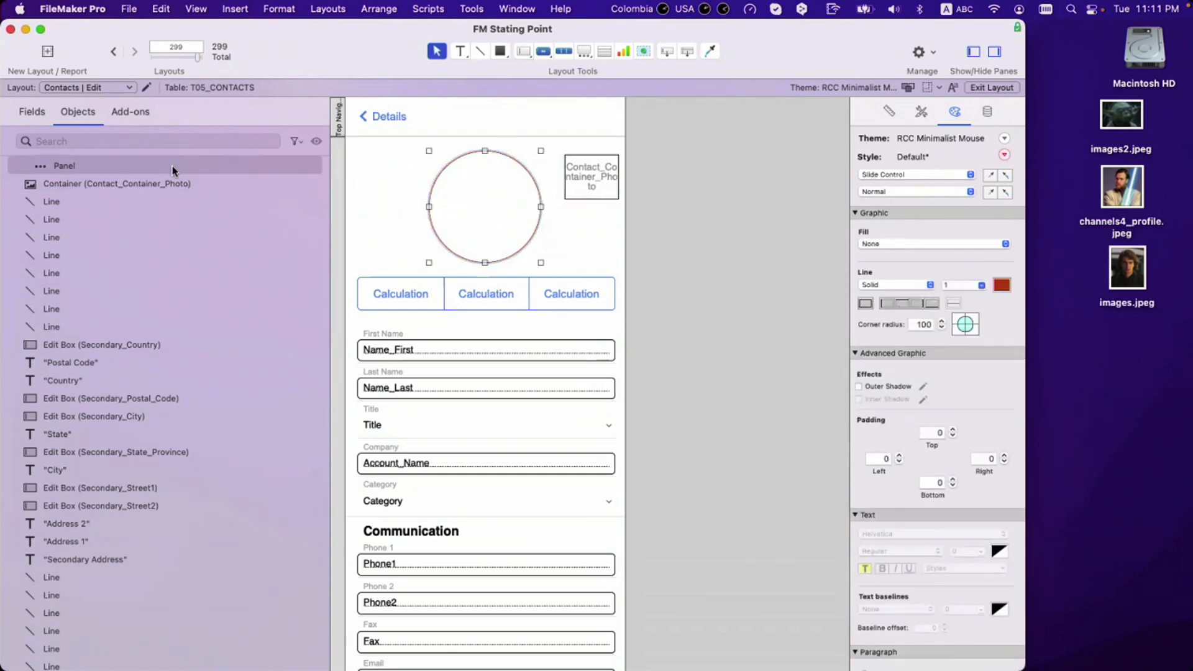
{"action": "double_click", "coordinate": [474, 209]}
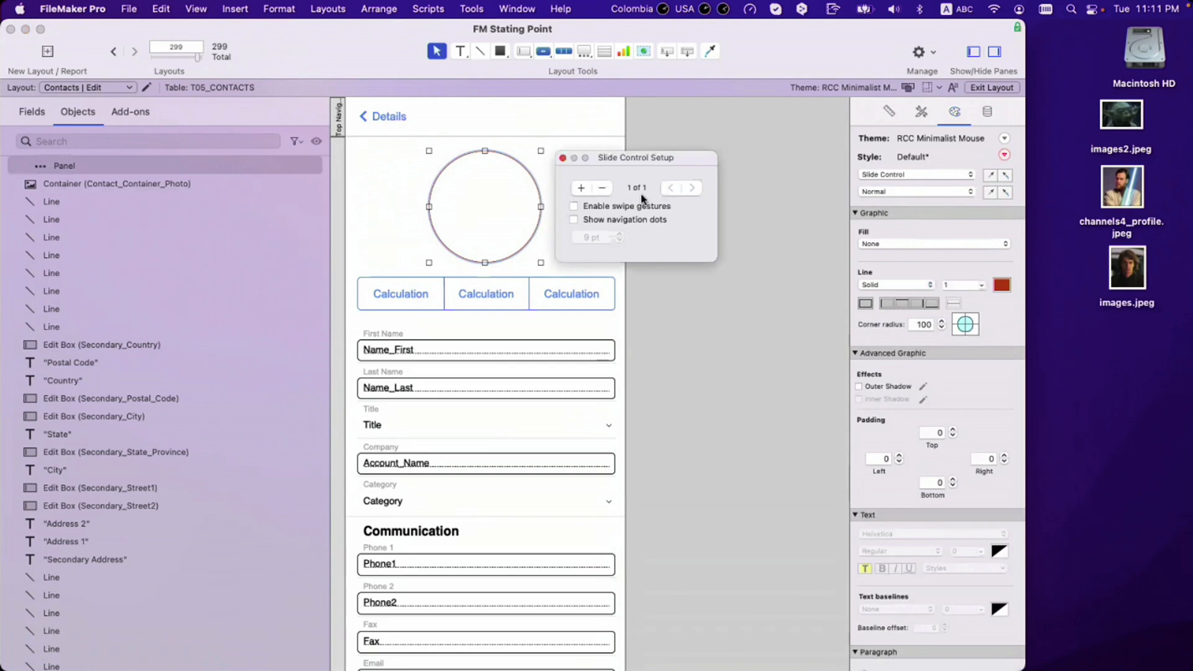
{"action": "left_click", "coordinate": [563, 158]}
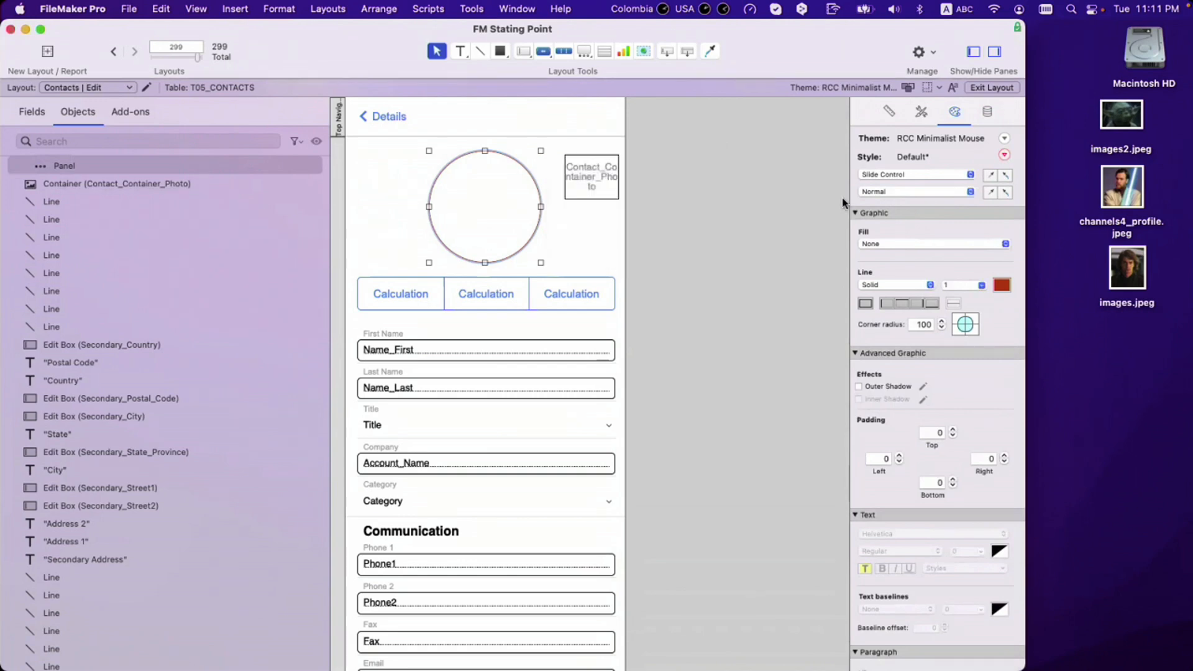
Step: Try a solid fill on the panel and check the grey used by the line under Name_Last
{"action": "left_click", "coordinate": [926, 193]}
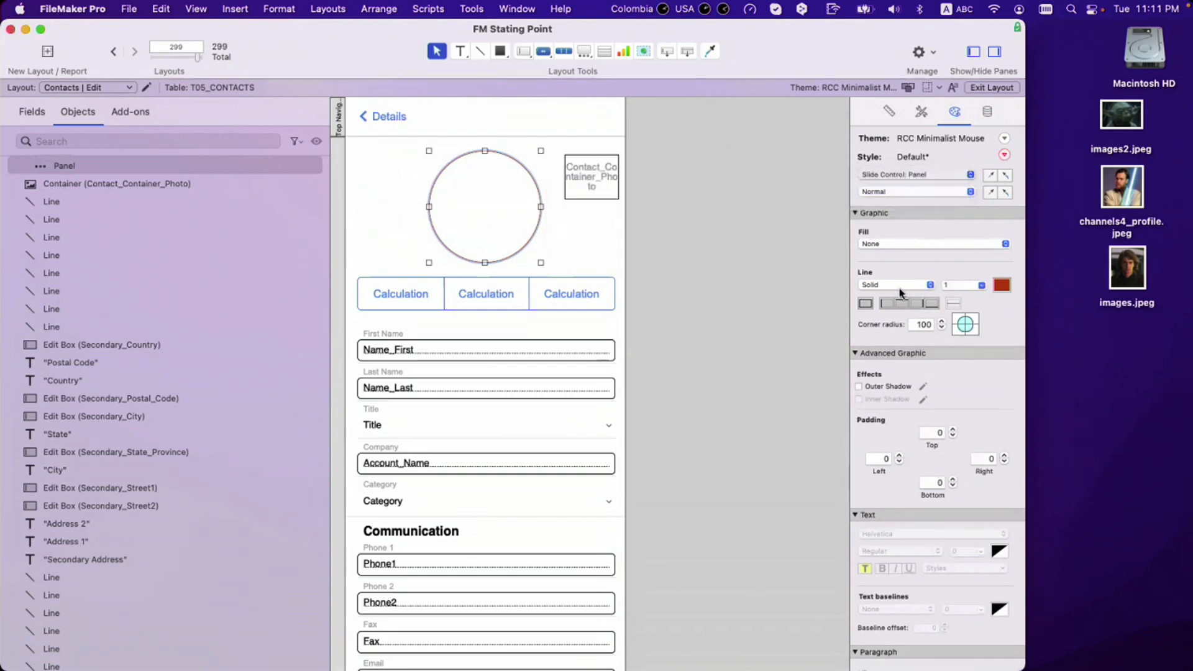
{"action": "left_click", "coordinate": [933, 244]}
{"action": "left_click", "coordinate": [932, 256]}
{"action": "left_click", "coordinate": [887, 292]}
{"action": "left_click", "coordinate": [703, 314]}
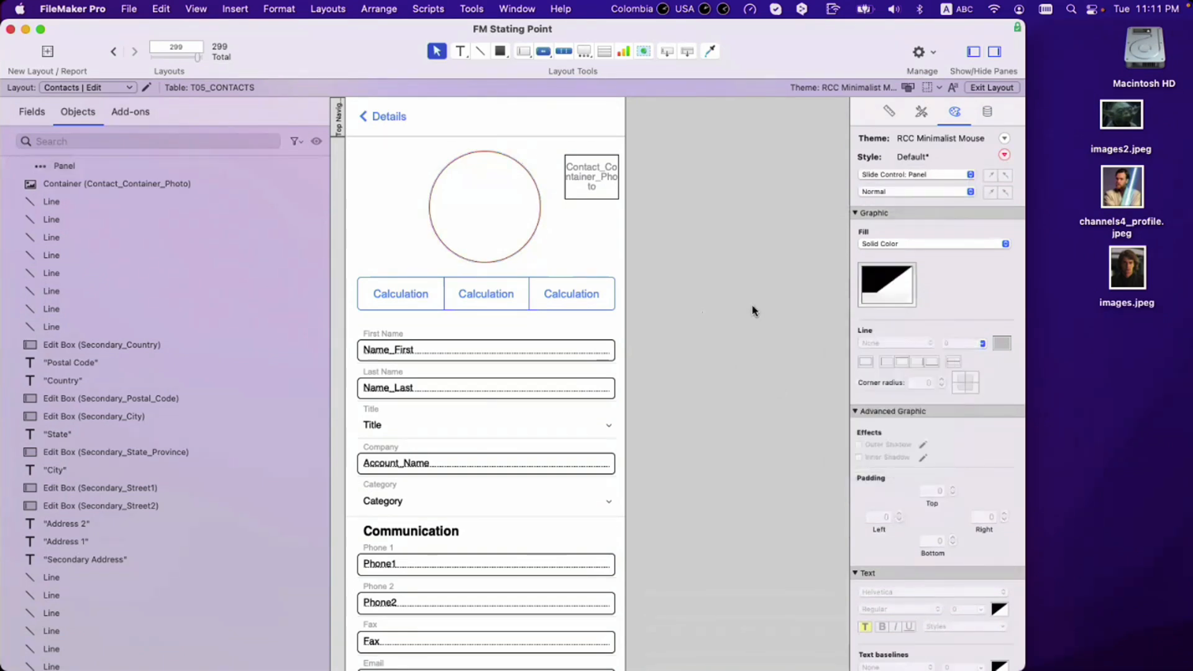
{"action": "left_click", "coordinate": [486, 200]}
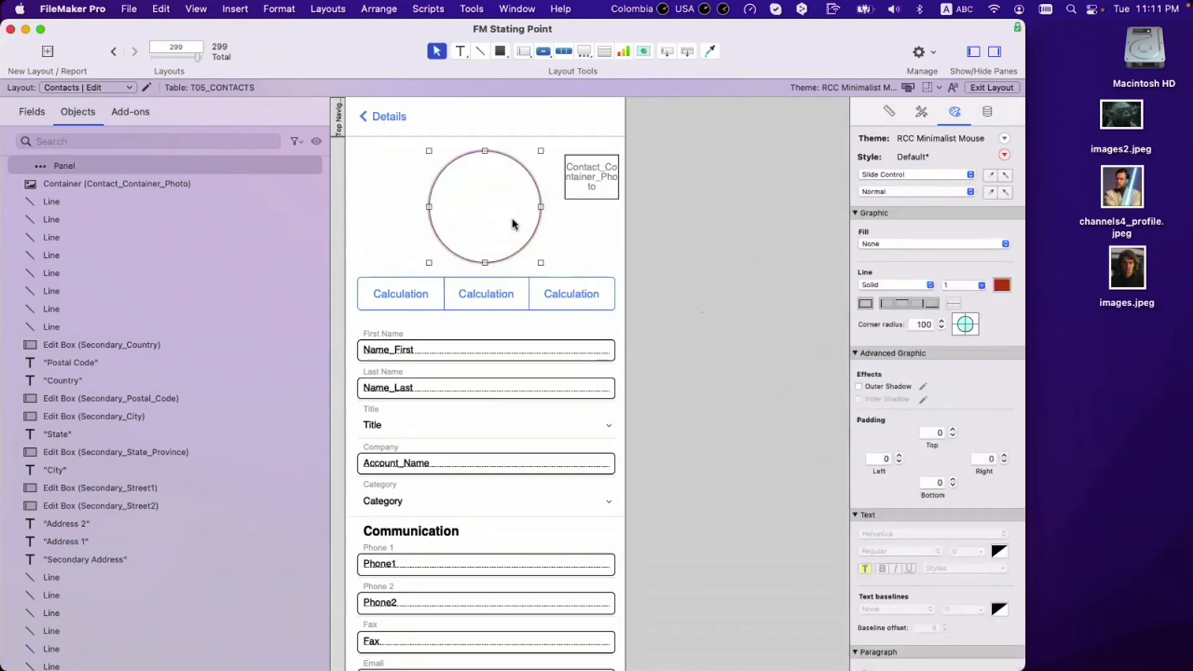
{"action": "left_click", "coordinate": [647, 253]}
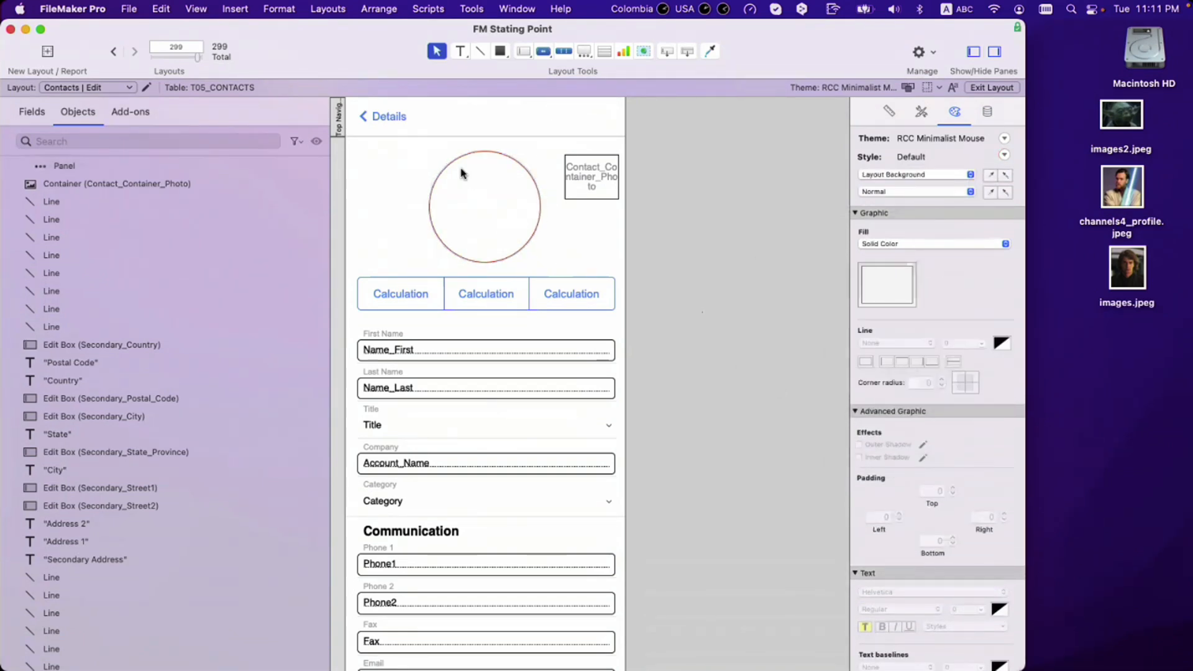
{"action": "left_click", "coordinate": [503, 197]}
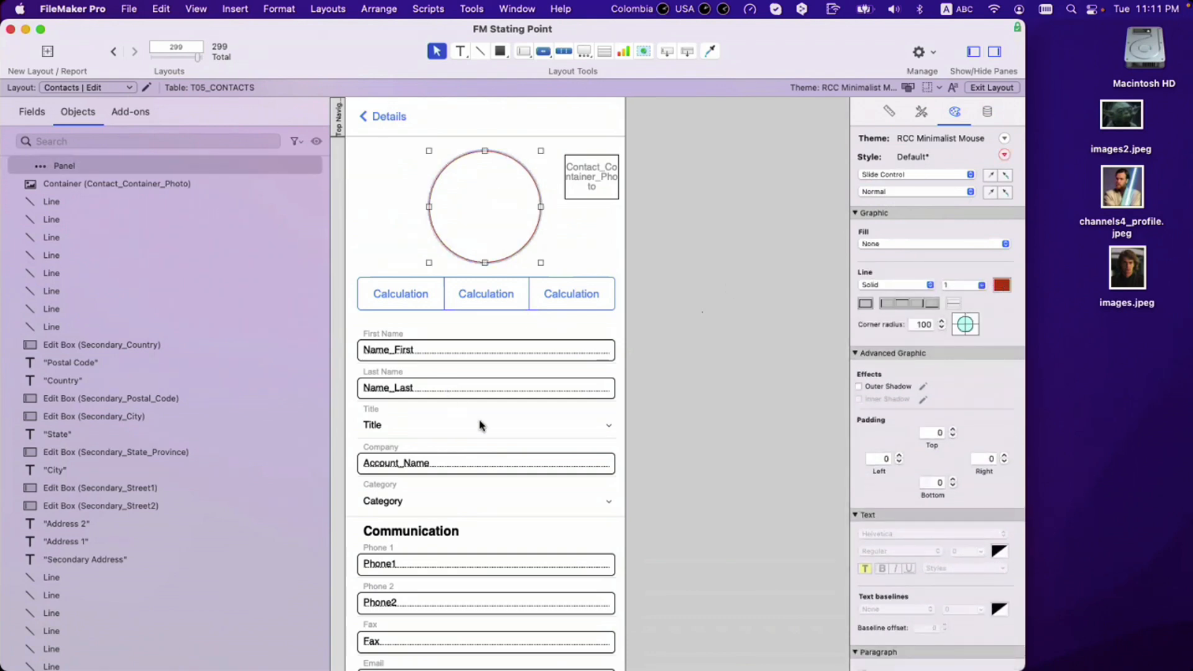
{"action": "left_click", "coordinate": [500, 407]}
{"action": "left_click", "coordinate": [498, 401]}
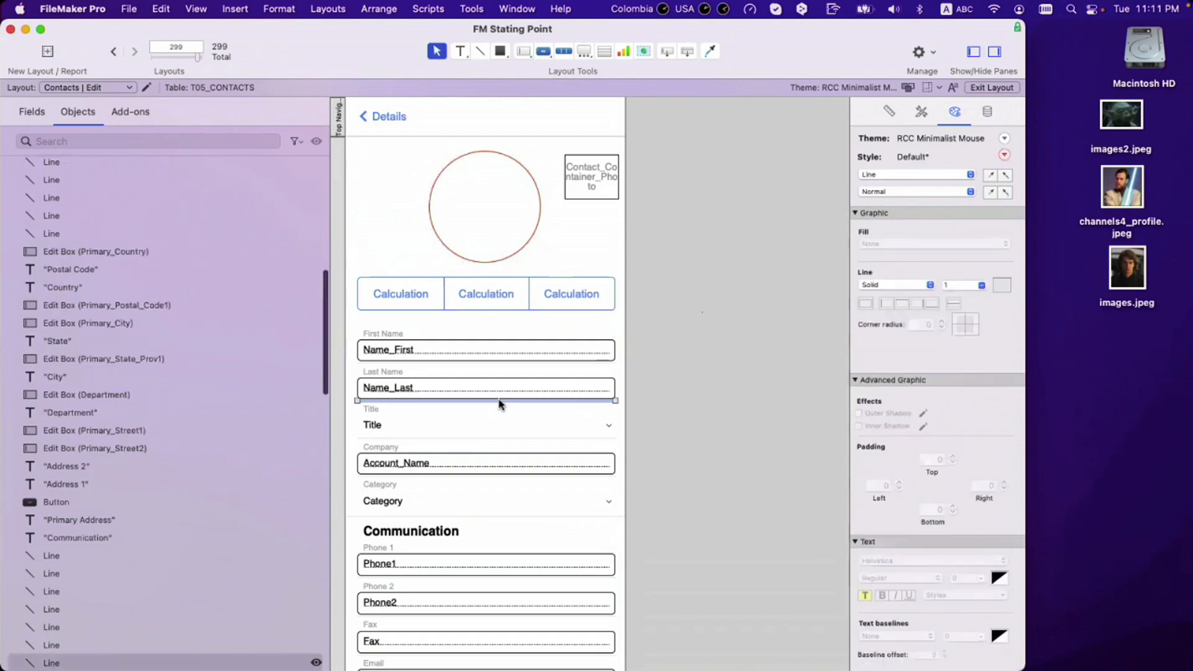
{"action": "left_click", "coordinate": [1001, 287]}
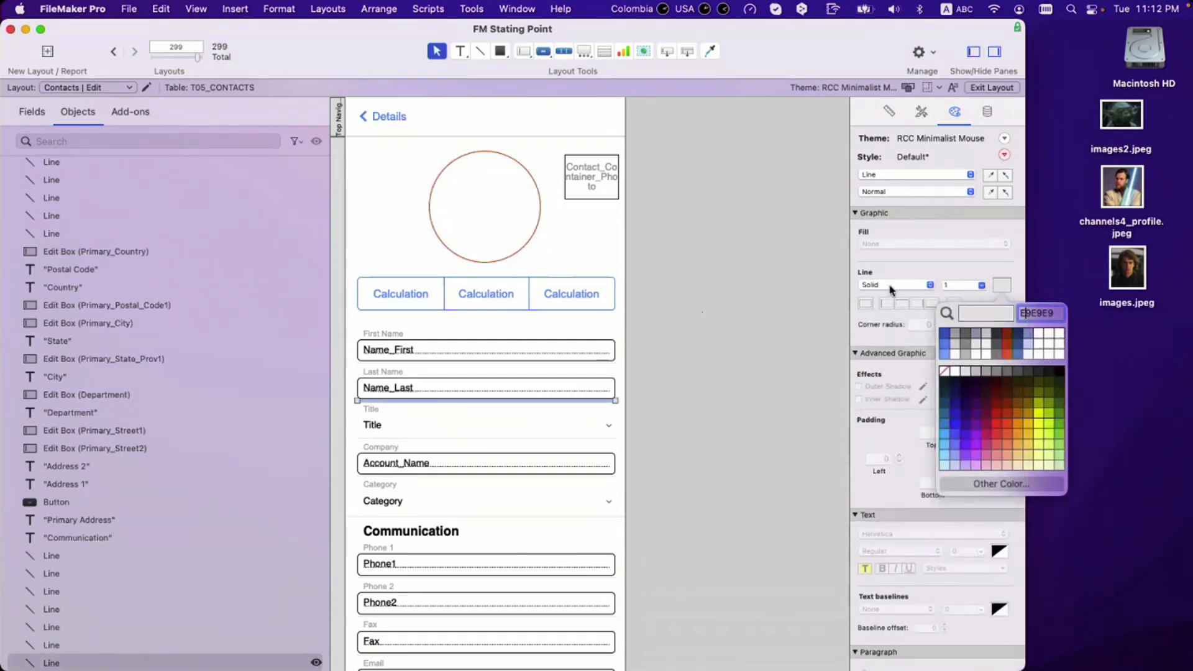
{"action": "left_click", "coordinate": [497, 220]}
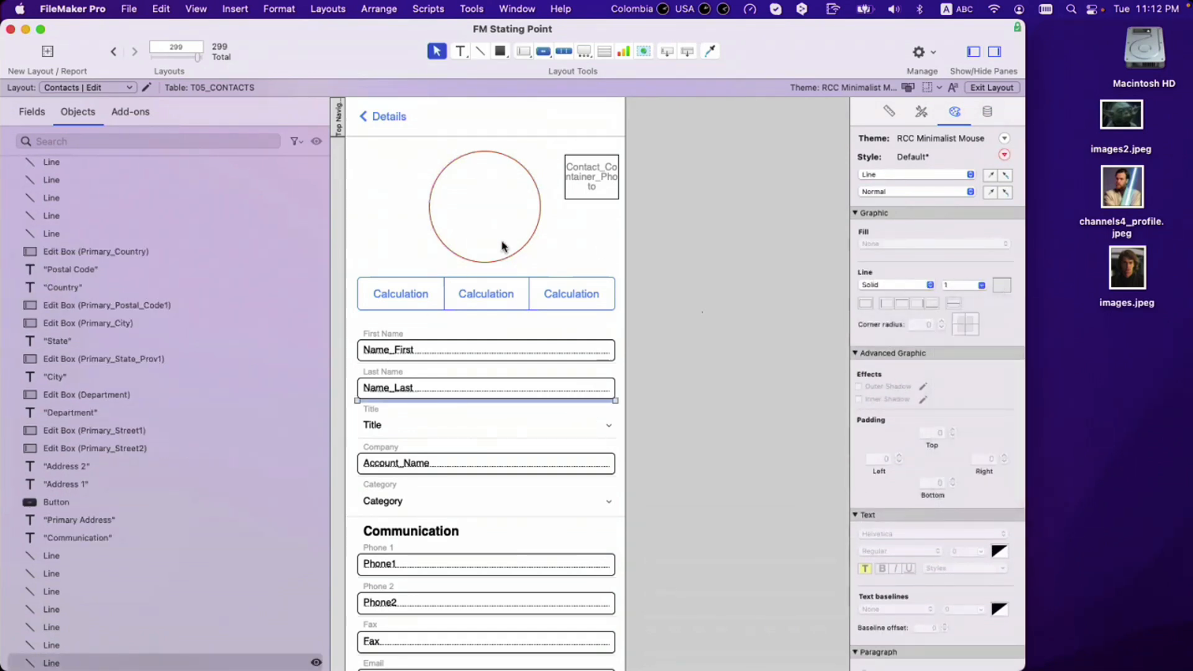
Step: Change the circle's outline colour to hex E9E9E9
{"action": "left_click", "coordinate": [523, 242]}
{"action": "left_click", "coordinate": [1002, 285]}
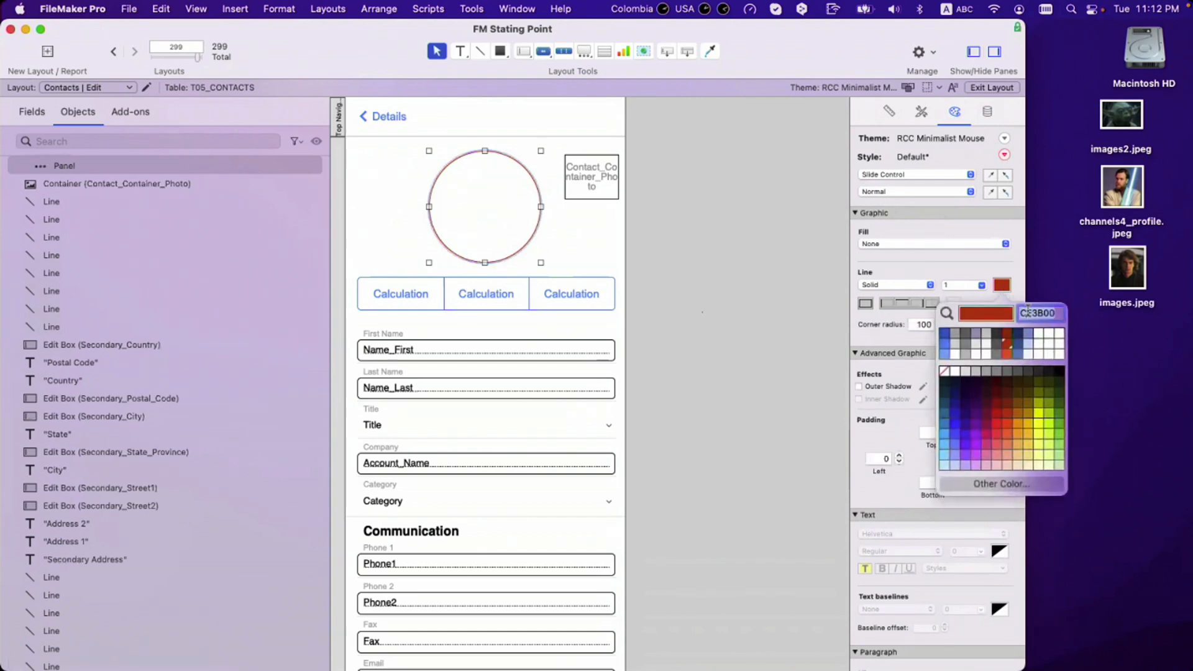
{"action": "type", "text": "e9e9e9"}
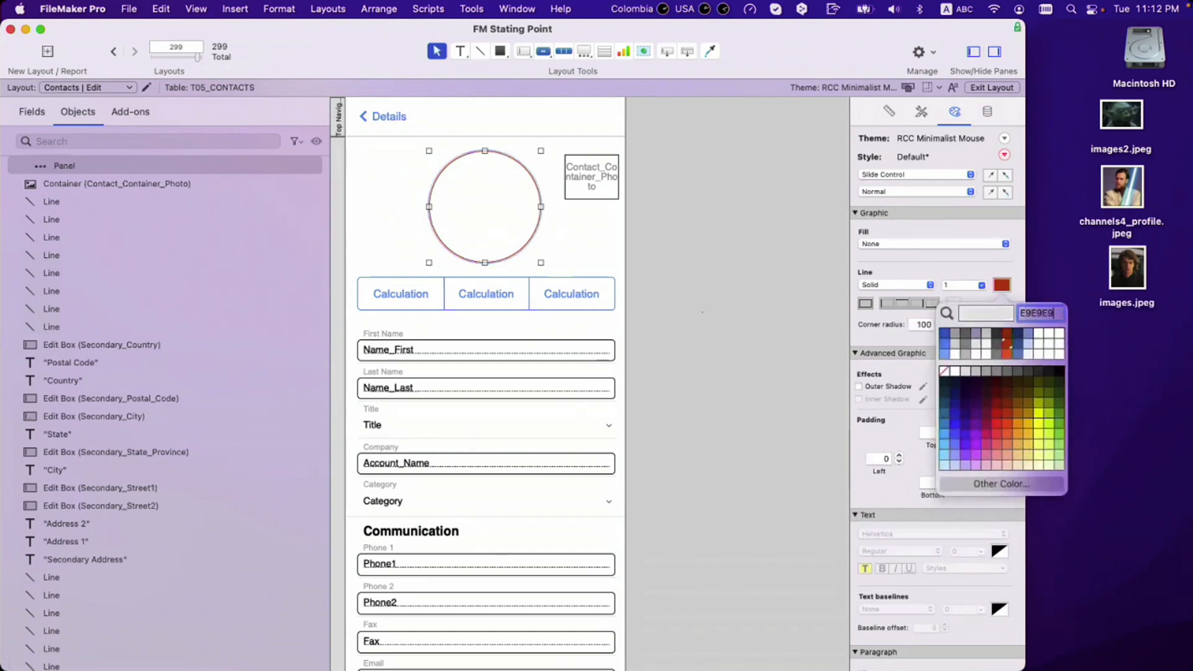
{"action": "key", "text": "Return"}
{"action": "left_click", "coordinate": [746, 302]}
{"action": "left_click", "coordinate": [505, 233]}
{"action": "left_click", "coordinate": [573, 248]}
Step: Move the photo container into the circle and centre it horizontally and vertically on the circle
{"action": "left_click_drag", "start_coordinate": [586, 181], "coordinate": [489, 204]}
{"action": "left_click", "coordinate": [685, 229]}
{"action": "left_click", "coordinate": [497, 168], "text": "shift"}
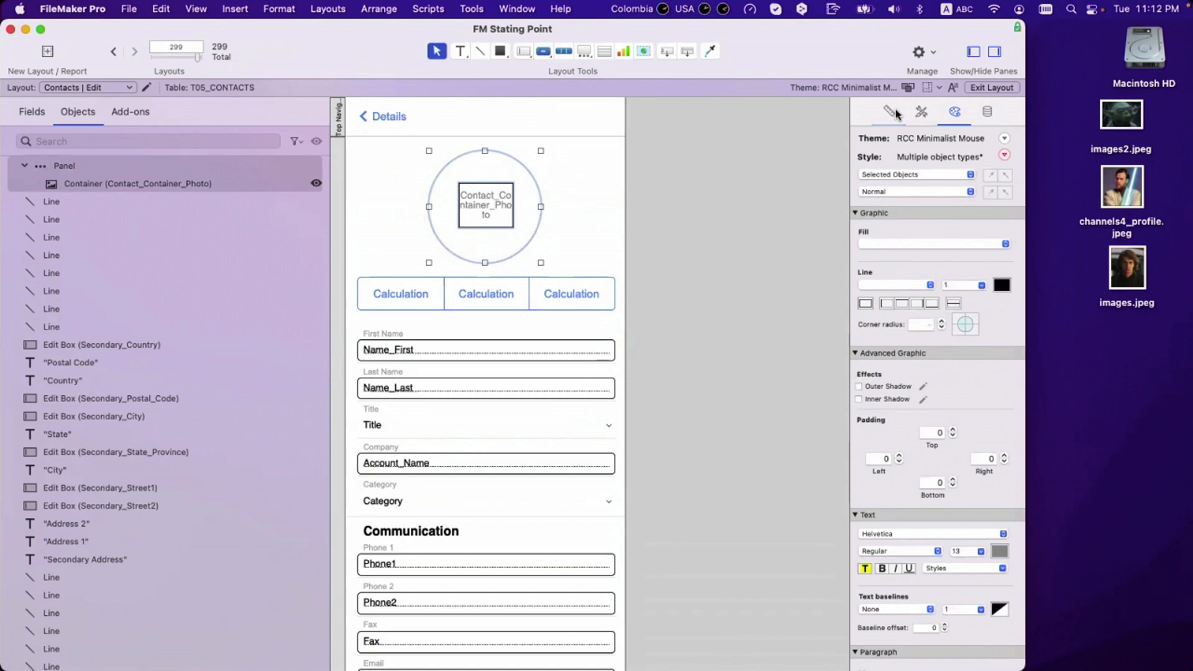
{"action": "left_click", "coordinate": [888, 112]}
{"action": "left_click", "coordinate": [884, 419]}
{"action": "left_click", "coordinate": [938, 419]}
{"action": "left_click", "coordinate": [712, 283]}
Step: Reselect the photo container inside the circular panel, undoing an accidental move of the circle
{"action": "left_click", "coordinate": [497, 222]}
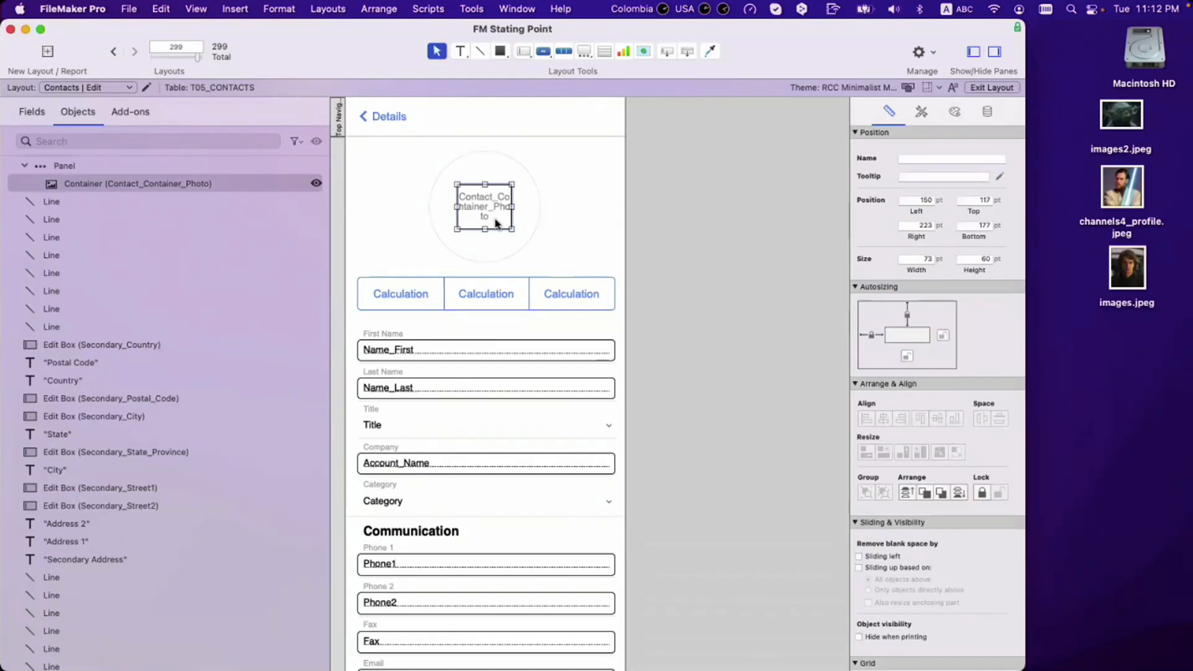
{"action": "scroll", "coordinate": [38, 186], "scroll_direction": "up", "scroll_amount": 1}
{"action": "left_click", "coordinate": [20, 191]}
{"action": "left_click", "coordinate": [23, 192]}
{"action": "left_click", "coordinate": [23, 192]}
{"action": "left_click", "coordinate": [554, 165]}
{"action": "left_click_drag", "start_coordinate": [519, 173], "coordinate": [561, 174]}
{"action": "key", "text": "super+z"}
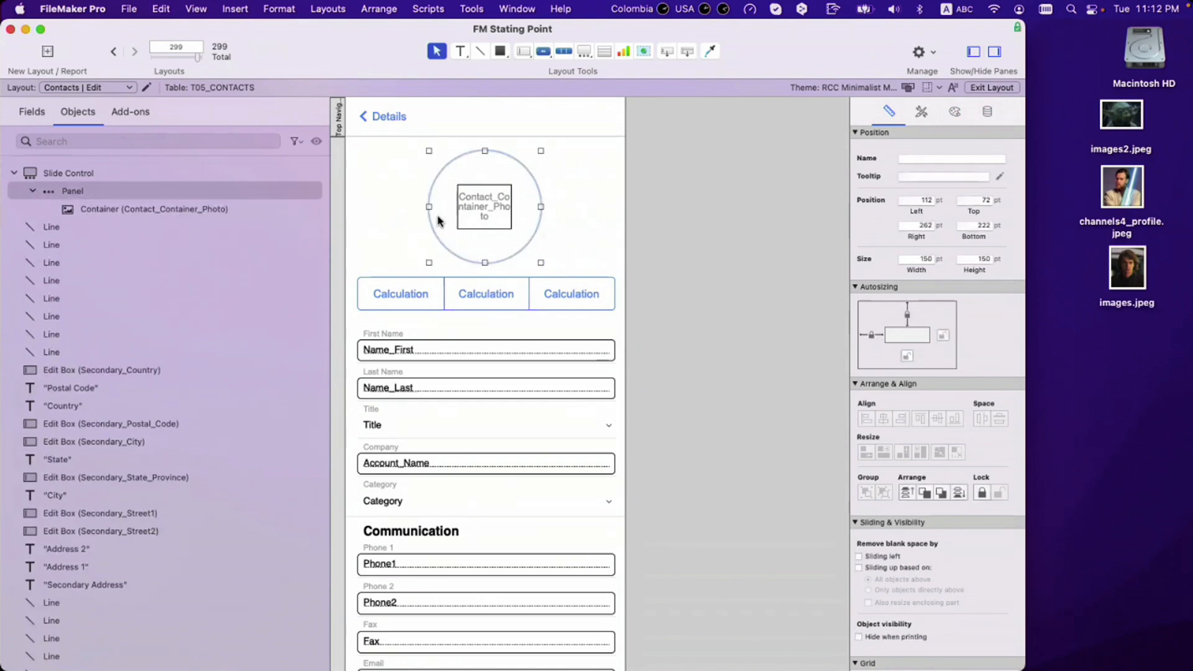
{"action": "left_click", "coordinate": [487, 211]}
{"action": "left_click", "coordinate": [496, 178]}
{"action": "left_click", "coordinate": [506, 207]}
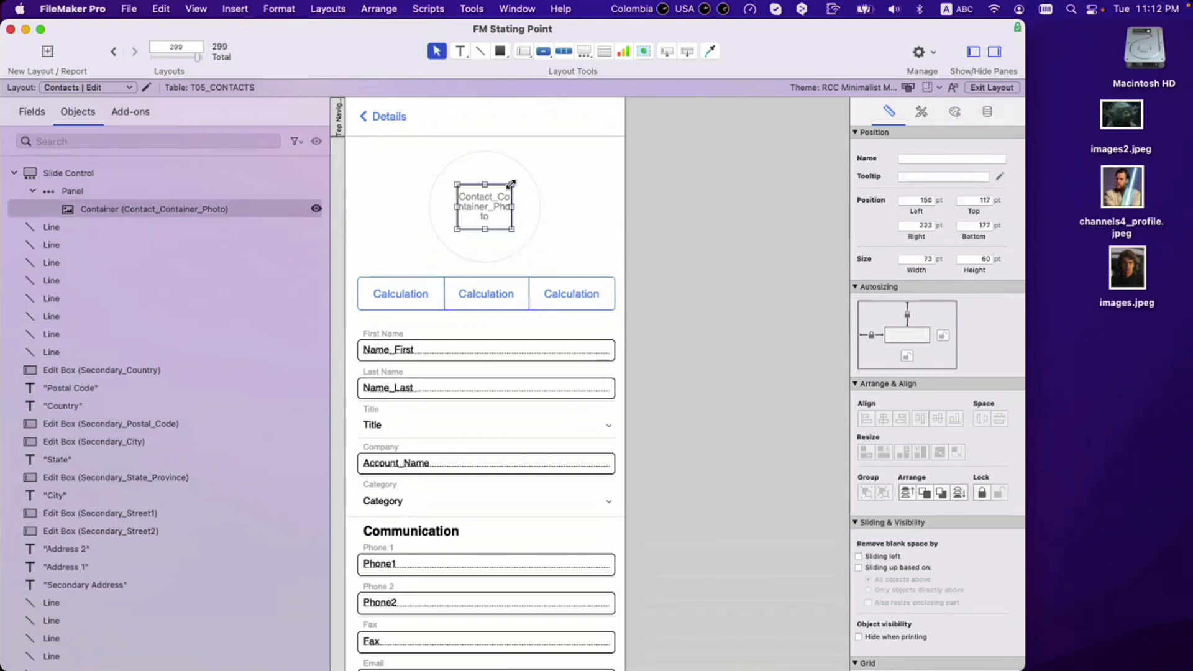
Step: Resize the container's edges to span the whole circle, about 179 × 166 pt
{"action": "left_click_drag", "start_coordinate": [513, 182], "coordinate": [541, 149]}
{"action": "left_click_drag", "start_coordinate": [457, 190], "coordinate": [414, 199]}
{"action": "left_click_drag", "start_coordinate": [543, 190], "coordinate": [551, 193]}
{"action": "left_click_drag", "start_coordinate": [483, 229], "coordinate": [483, 271]}
{"action": "left_click_drag", "start_coordinate": [552, 212], "coordinate": [554, 212]}
{"action": "left_click_drag", "start_coordinate": [485, 272], "coordinate": [485, 269]}
{"action": "left_click_drag", "start_coordinate": [415, 210], "coordinate": [420, 209]}
{"action": "left_click_drag", "start_coordinate": [489, 152], "coordinate": [487, 145]}
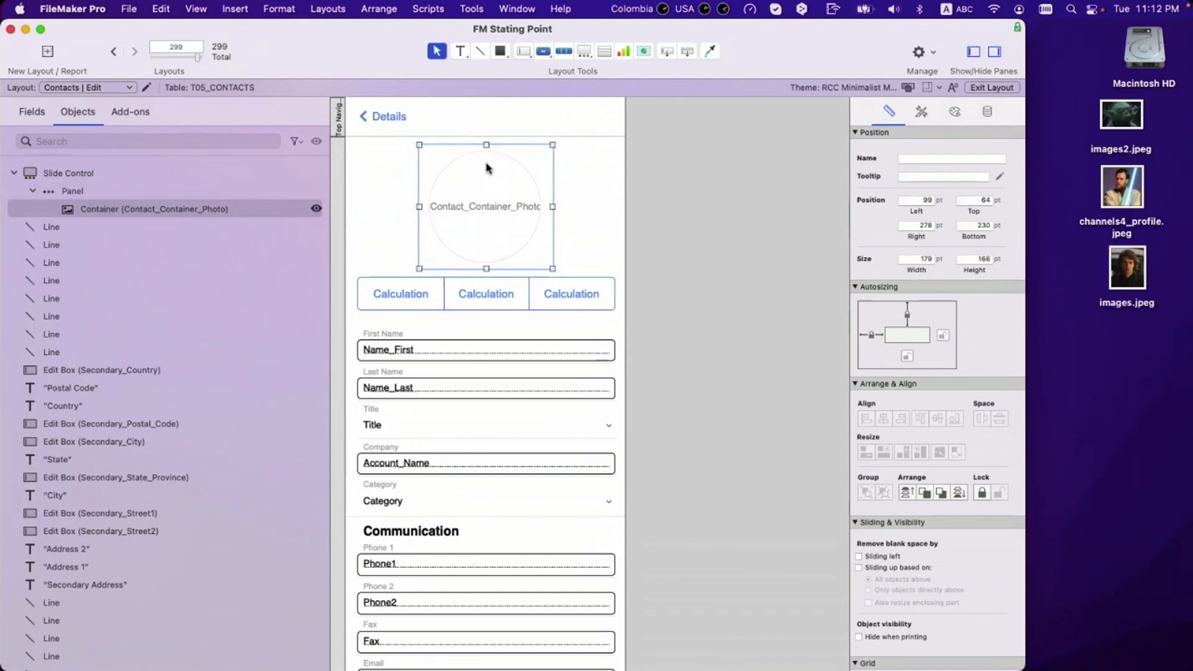
Step: Try cutting and pasting the photo container out of the slide panel, then undo it
{"action": "left_click", "coordinate": [691, 314]}
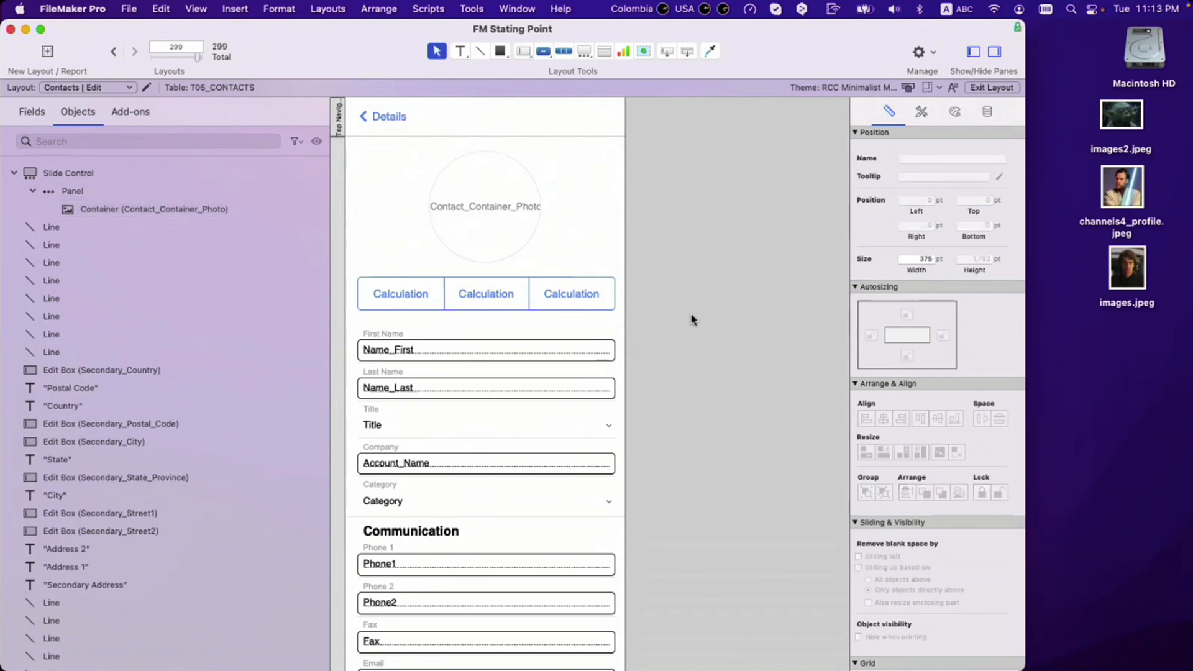
{"action": "left_click", "coordinate": [476, 203]}
{"action": "key", "text": "super+x"}
{"action": "key", "text": "super+v"}
{"action": "key", "text": "super+z"}
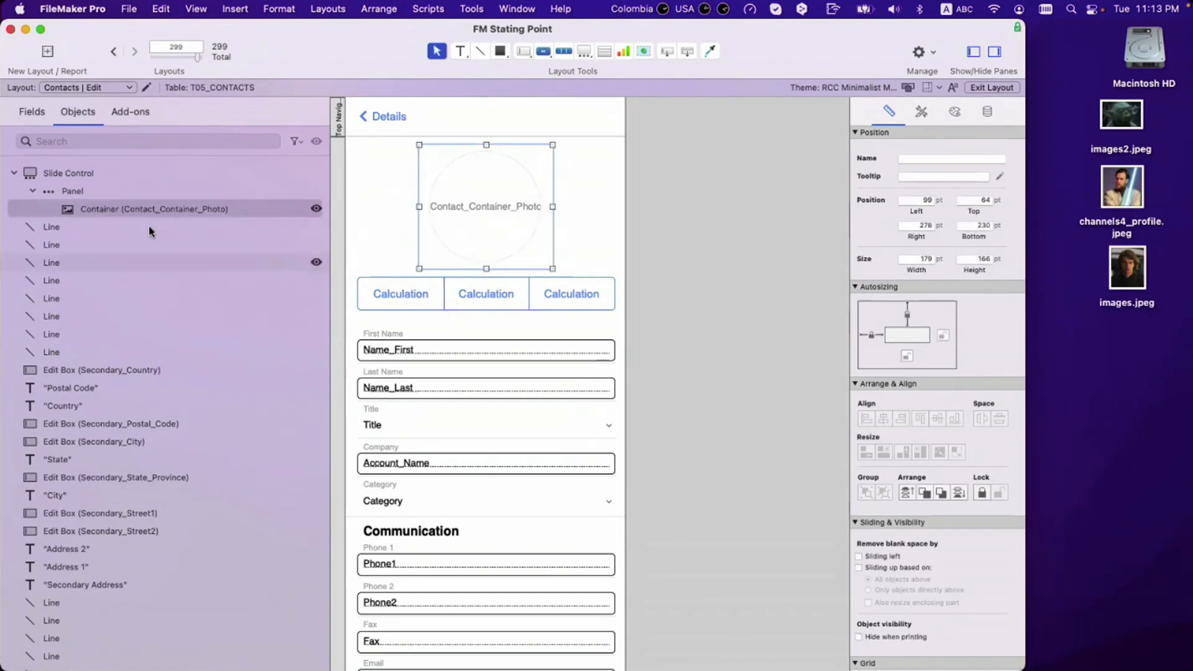
{"action": "key", "text": "super+z"}
{"action": "left_click", "coordinate": [136, 210]}
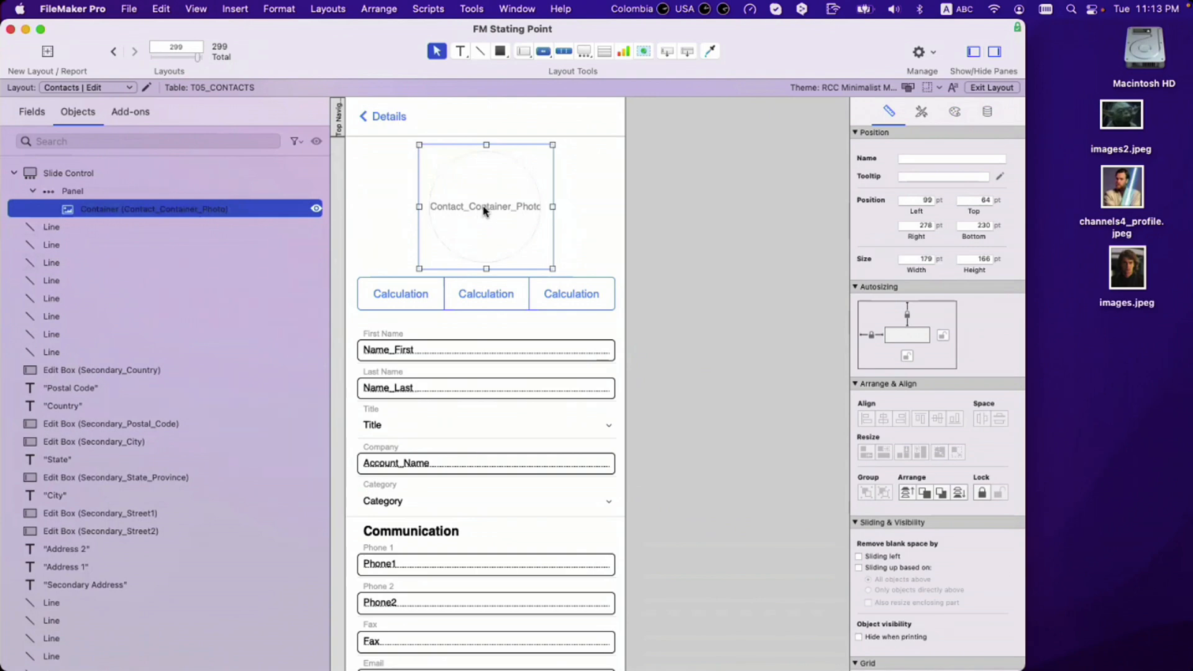
{"action": "key", "text": "super+x"}
{"action": "key", "text": "super+v"}
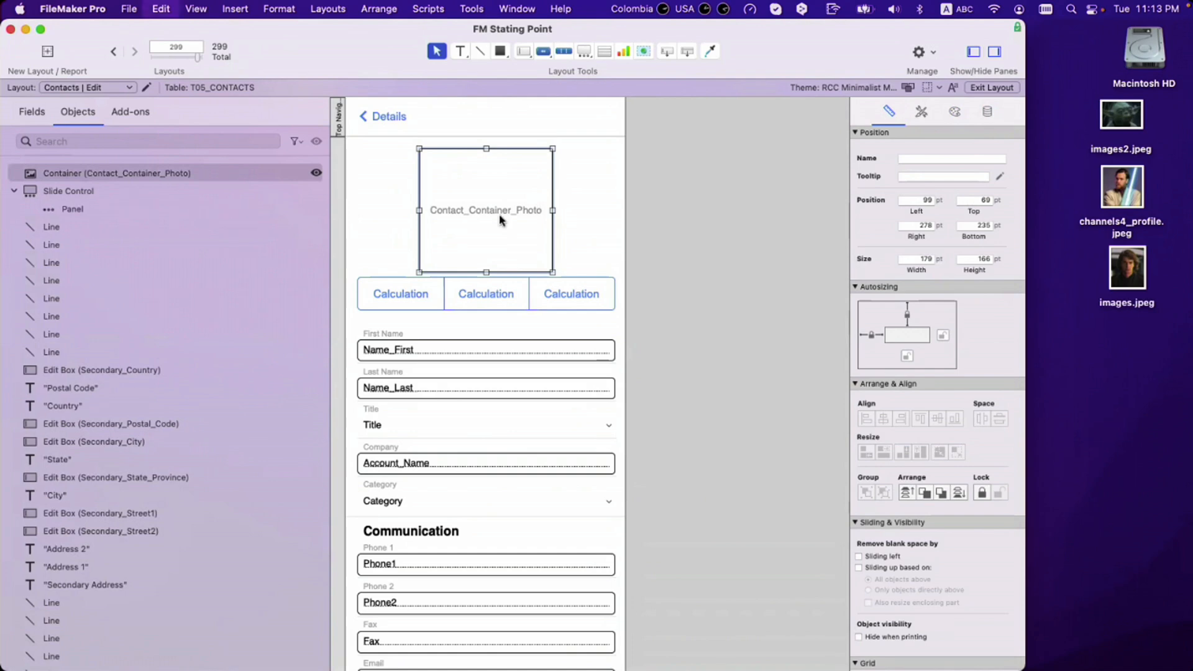
{"action": "key", "text": "super+z"}
{"action": "key", "text": "super+z"}
Step: Attempt again to lift the container out with cut and paste, then undo
{"action": "left_click", "coordinate": [563, 223]}
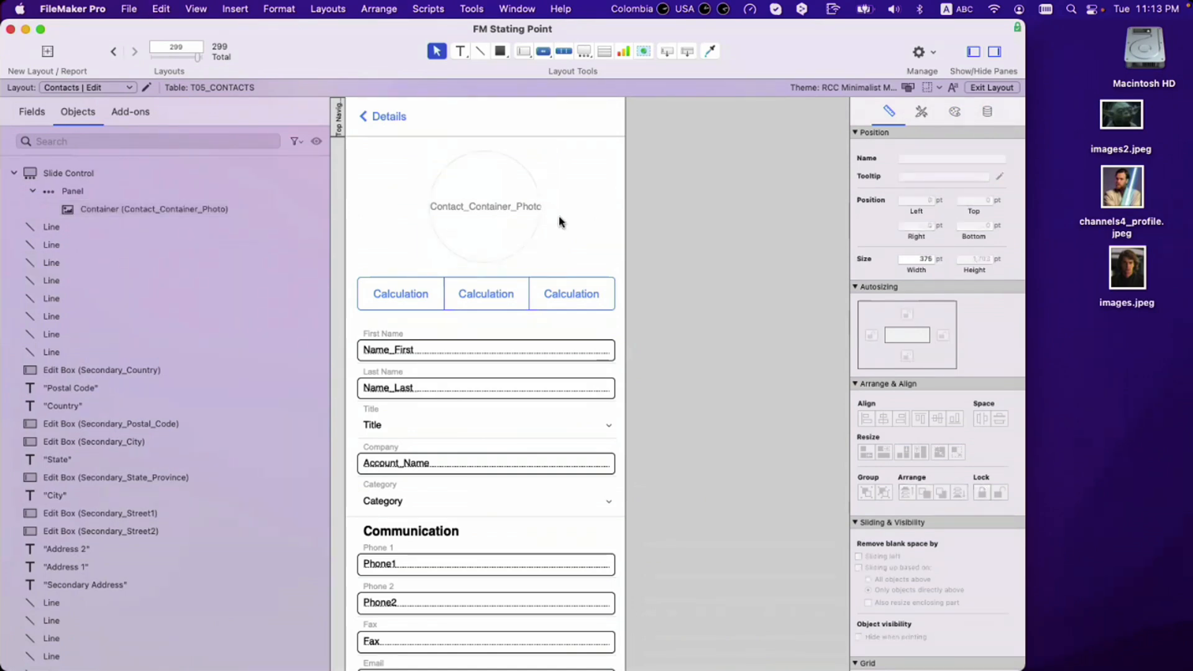
{"action": "left_click", "coordinate": [519, 213]}
{"action": "key", "text": "super+x"}
{"action": "key", "text": "super+v"}
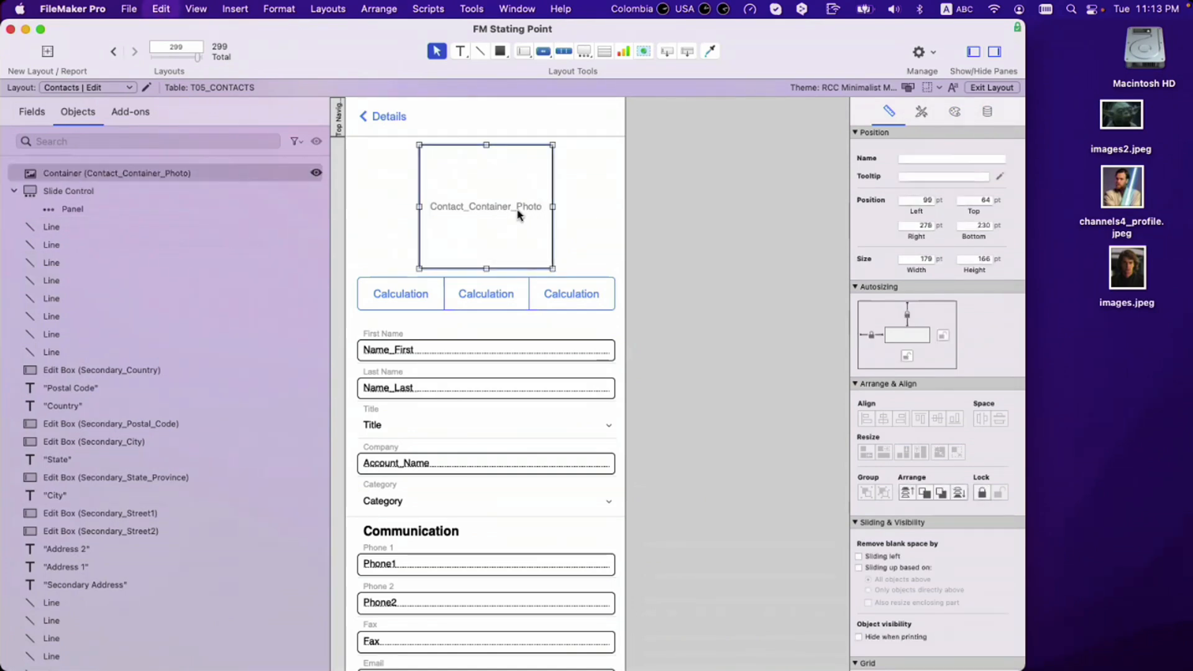
{"action": "key", "text": "super+z"}
{"action": "key", "text": "super+z"}
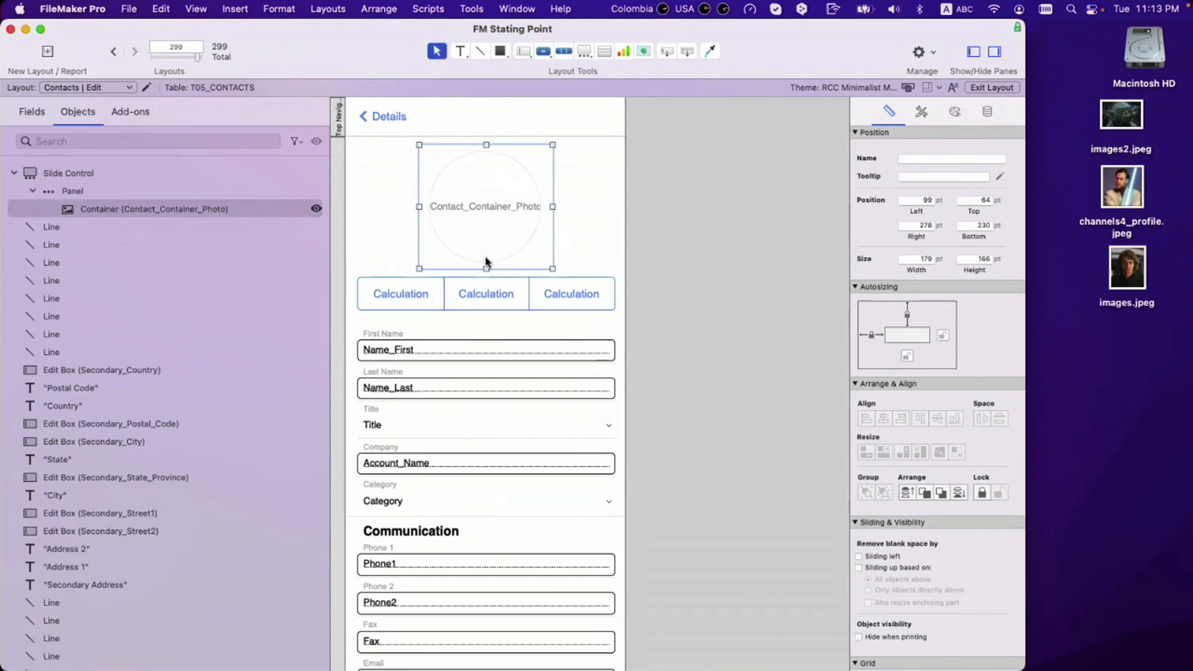
Step: Reselect the Contact_Container_Photo container on the layout and in the object list
{"action": "left_click", "coordinate": [824, 361]}
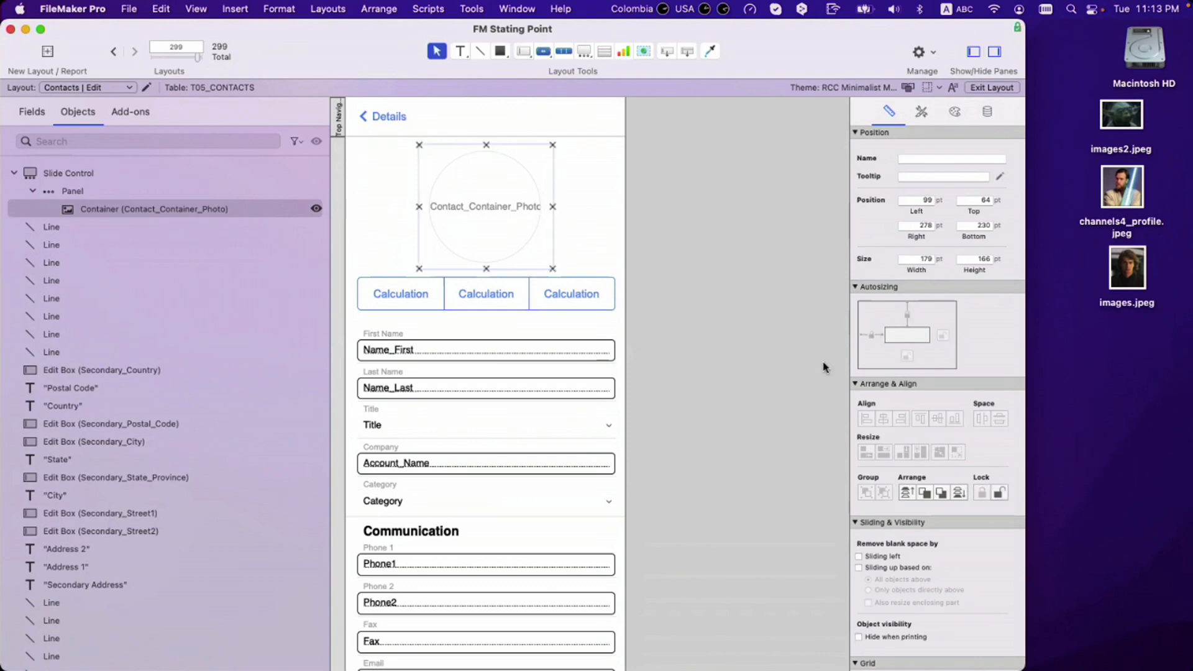
{"action": "left_click", "coordinate": [515, 224]}
{"action": "left_click", "coordinate": [615, 211]}
{"action": "left_click", "coordinate": [479, 199]}
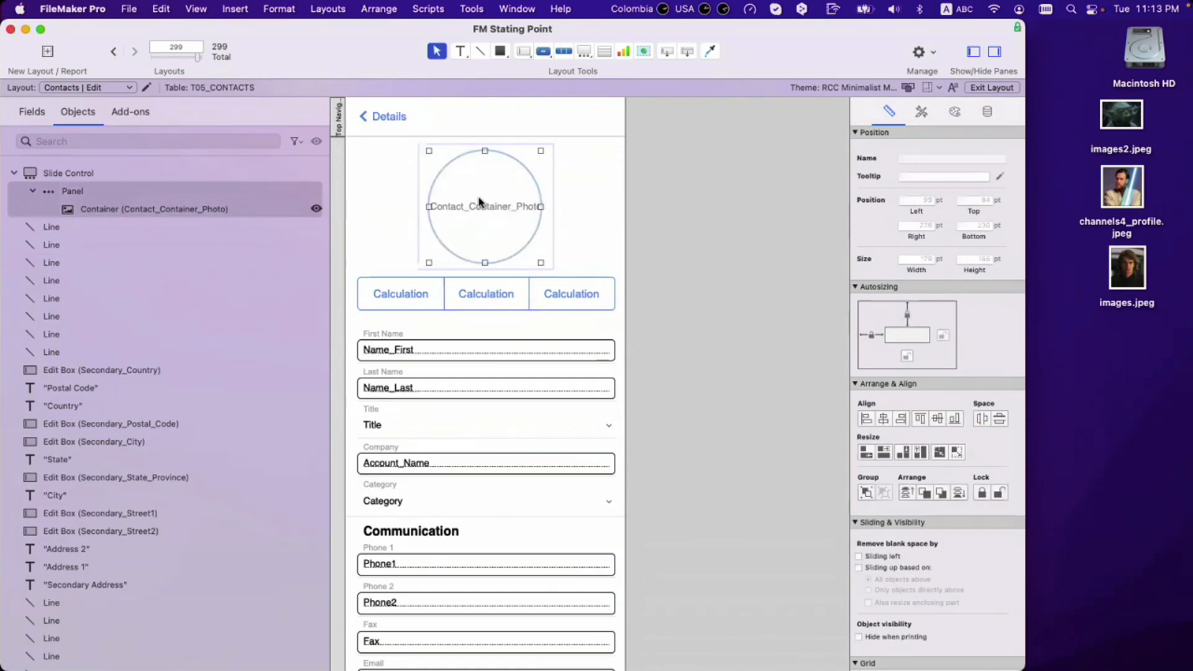
{"action": "left_click", "coordinate": [496, 195]}
{"action": "left_click", "coordinate": [487, 199]}
{"action": "left_click", "coordinate": [221, 215]}
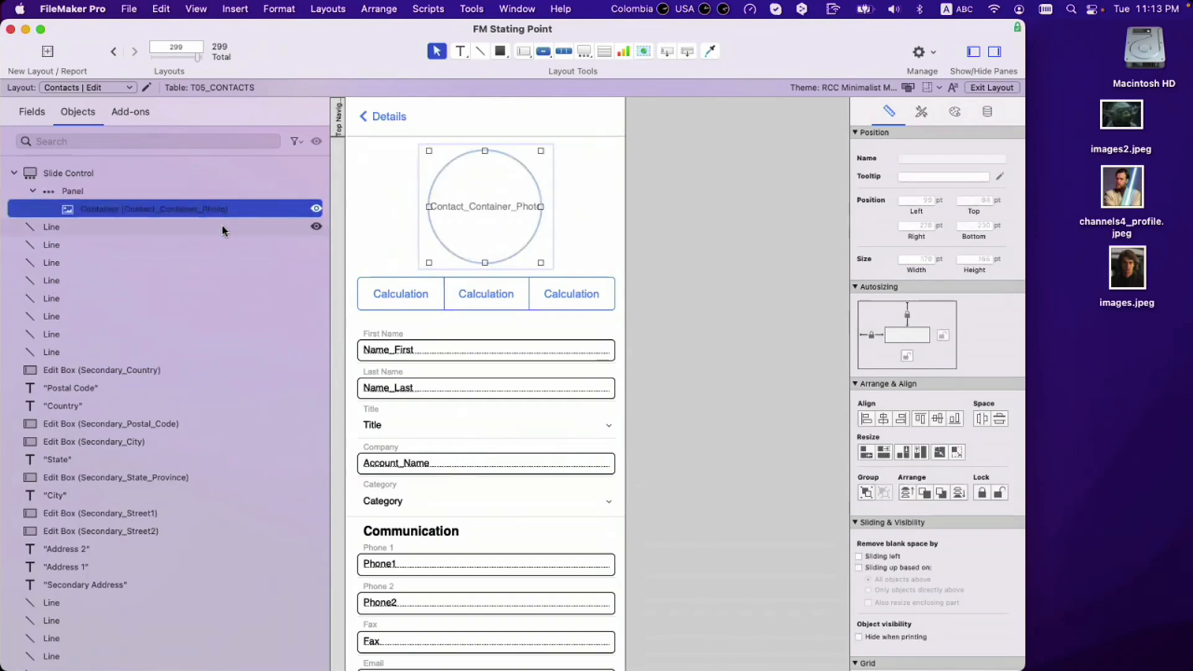
{"action": "scroll", "coordinate": [657, 273], "scroll_direction": "up", "scroll_amount": 3}
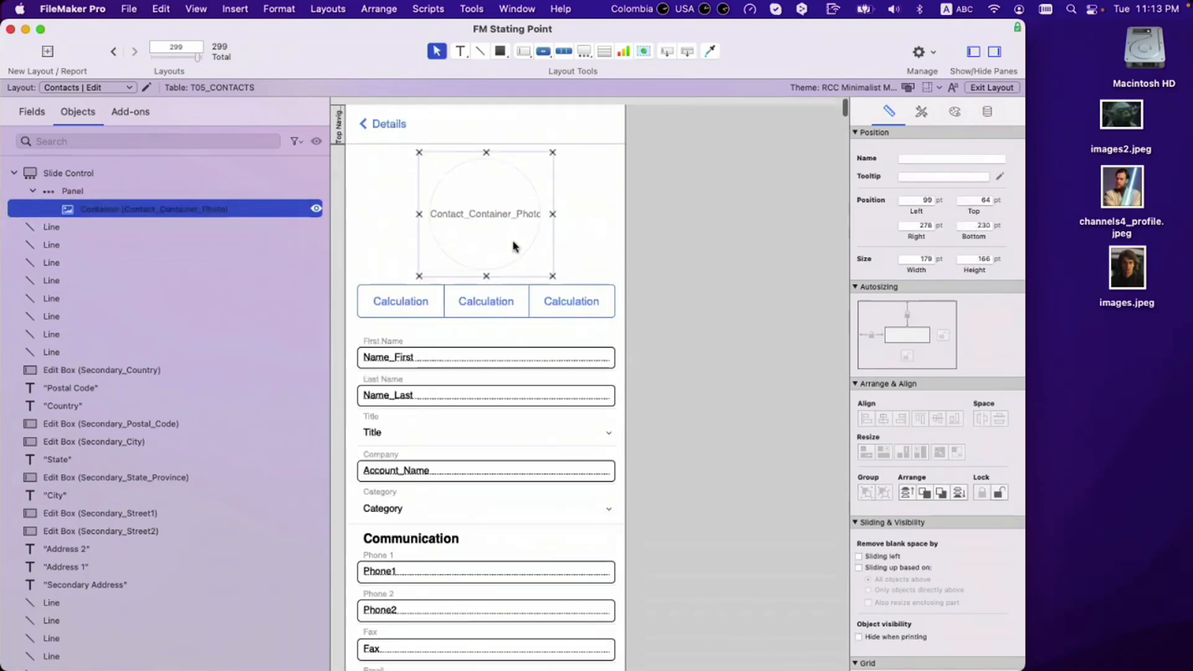
{"action": "left_click", "coordinate": [688, 278]}
{"action": "left_click", "coordinate": [510, 225]}
Step: Shrink the photo container to about 76 × 70 pt and park it beside the layout
{"action": "left_click_drag", "start_coordinate": [553, 269], "coordinate": [675, 195]}
{"action": "left_click", "coordinate": [680, 227]}
{"action": "left_click", "coordinate": [473, 207]}
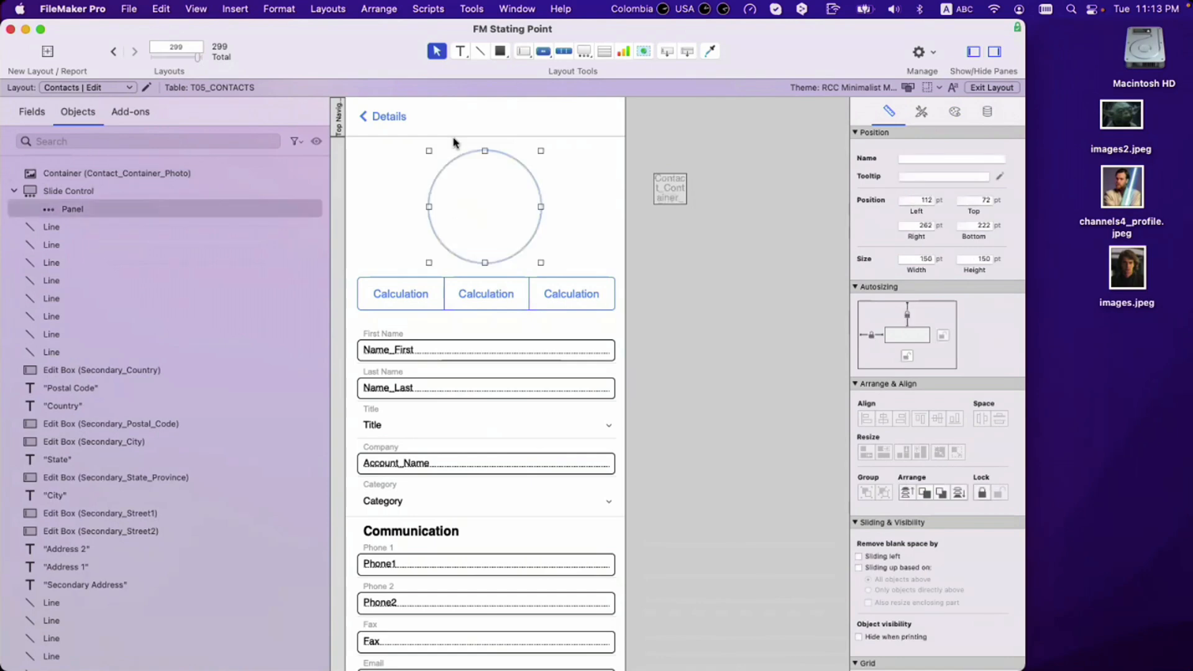
{"action": "left_click", "coordinate": [184, 193]}
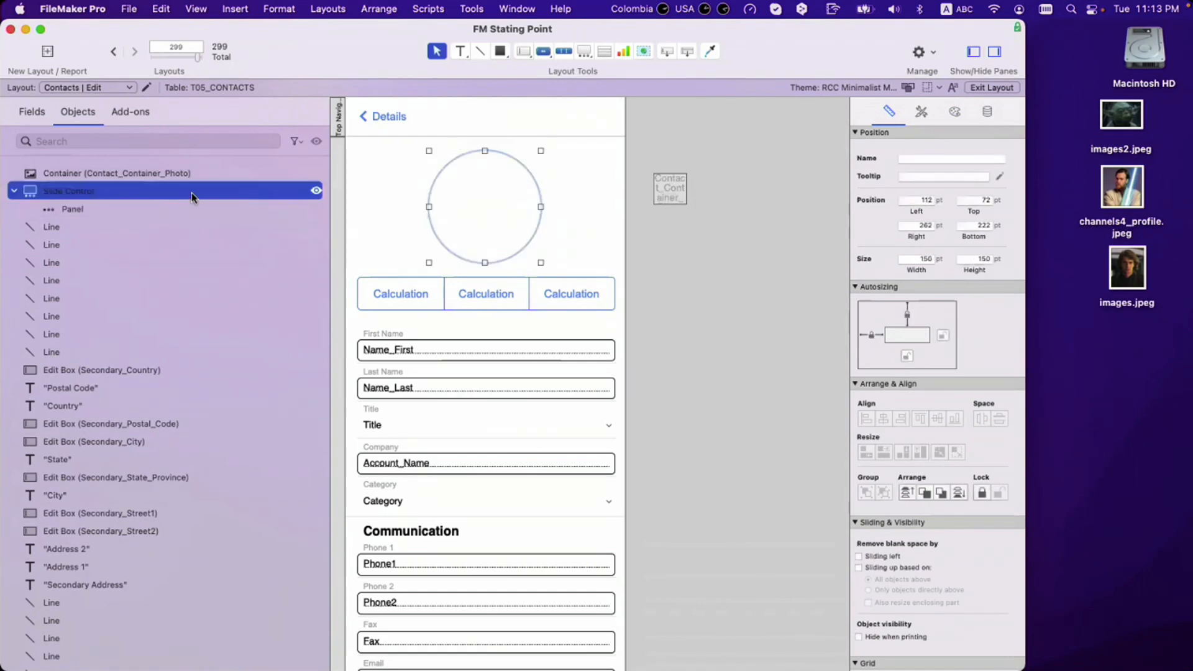
{"action": "left_click", "coordinate": [117, 208]}
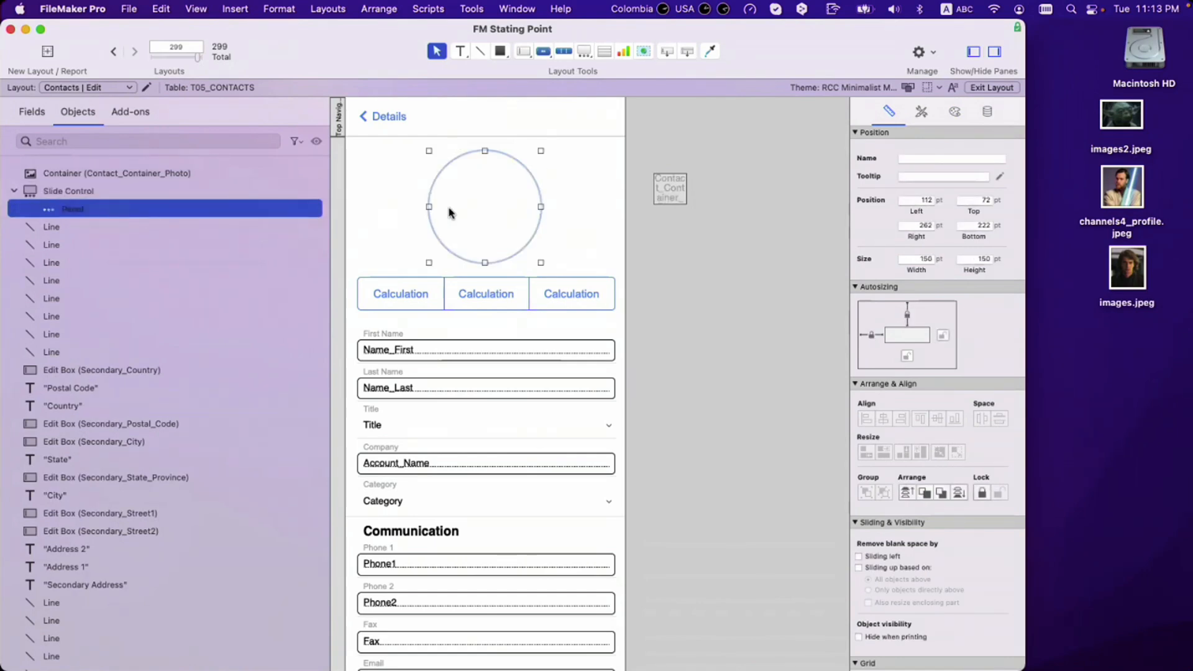
Step: Move the small container into the circle and centre it horizontally and vertically on the panel
{"action": "left_click_drag", "start_coordinate": [684, 193], "coordinate": [499, 209]}
{"action": "left_click", "coordinate": [491, 179], "text": "shift"}
{"action": "left_click", "coordinate": [884, 420]}
{"action": "left_click", "coordinate": [938, 419]}
{"action": "left_click", "coordinate": [735, 314]}
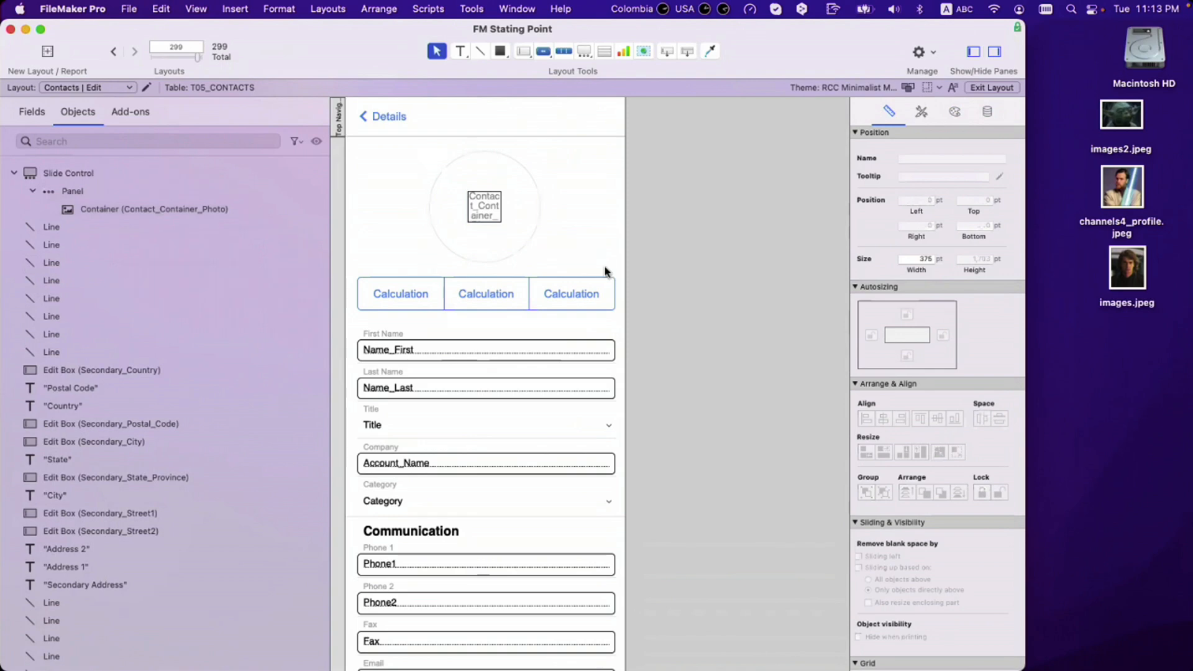
{"action": "left_click", "coordinate": [484, 217]}
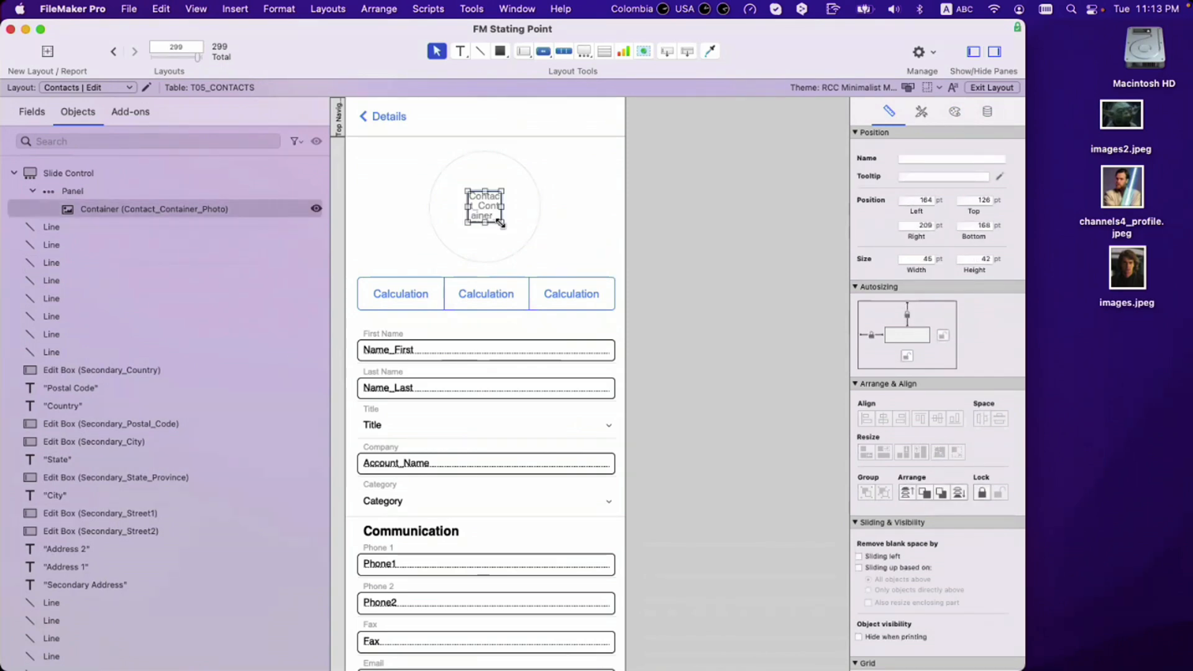
{"action": "left_click", "coordinate": [73, 193]}
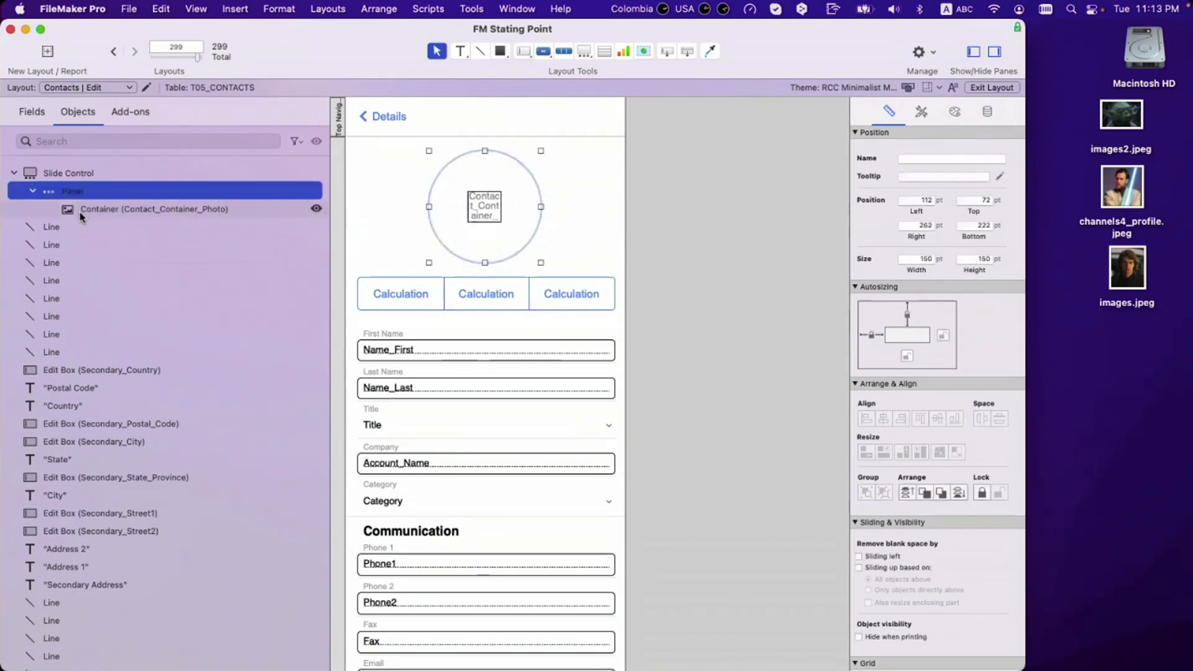
{"action": "left_click", "coordinate": [80, 209]}
Step: Drag the container's edges outward until it fills the circle, about 175 pt wide
{"action": "left_click_drag", "start_coordinate": [502, 222], "coordinate": [546, 262]}
{"action": "left_click_drag", "start_coordinate": [505, 192], "coordinate": [512, 151]}
{"action": "left_click_drag", "start_coordinate": [468, 208], "coordinate": [422, 212]}
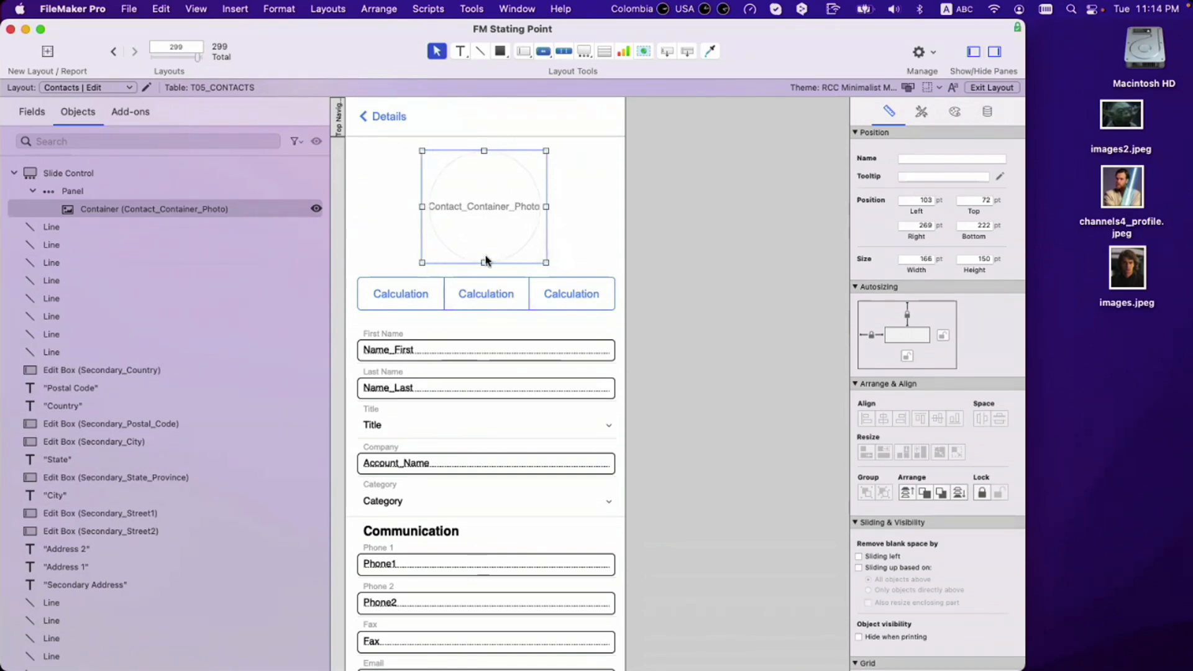
{"action": "left_click_drag", "start_coordinate": [484, 263], "coordinate": [485, 269]}
{"action": "left_click_drag", "start_coordinate": [546, 210], "coordinate": [547, 210]}
{"action": "left_click_drag", "start_coordinate": [485, 151], "coordinate": [485, 145]}
{"action": "left_click_drag", "start_coordinate": [548, 207], "coordinate": [548, 207]}
{"action": "left_click_drag", "start_coordinate": [484, 270], "coordinate": [484, 272]}
{"action": "left_click_drag", "start_coordinate": [550, 208], "coordinate": [551, 208]}
{"action": "left_click_drag", "start_coordinate": [485, 143], "coordinate": [484, 142]}
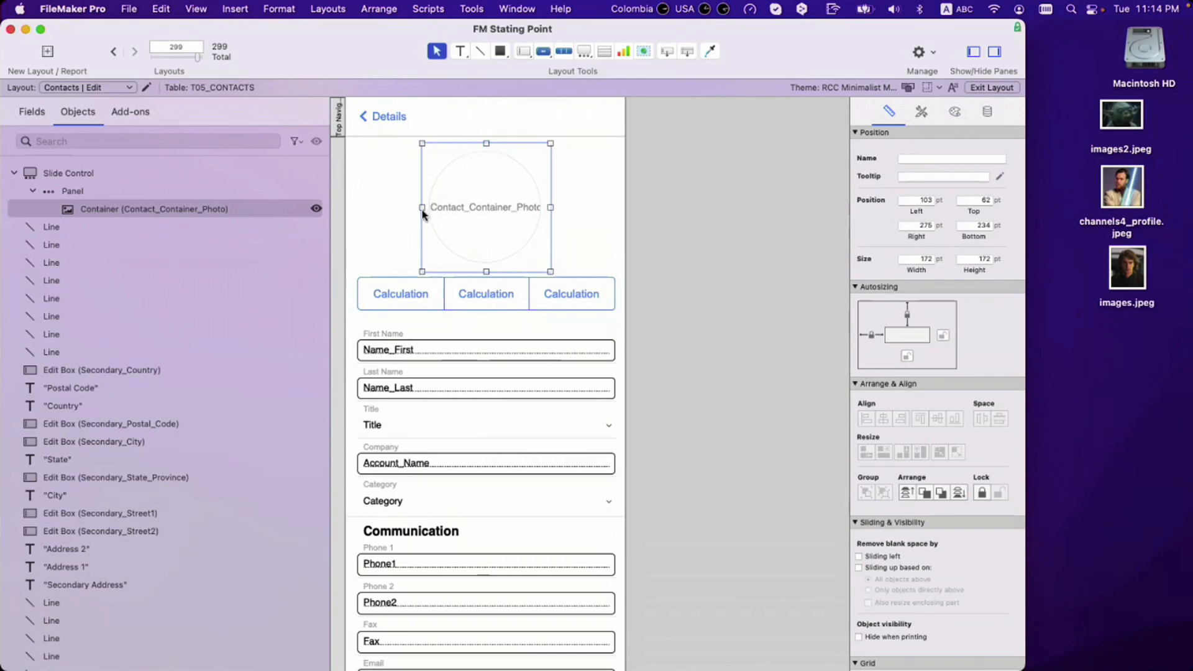
{"action": "left_click_drag", "start_coordinate": [422, 208], "coordinate": [420, 207]}
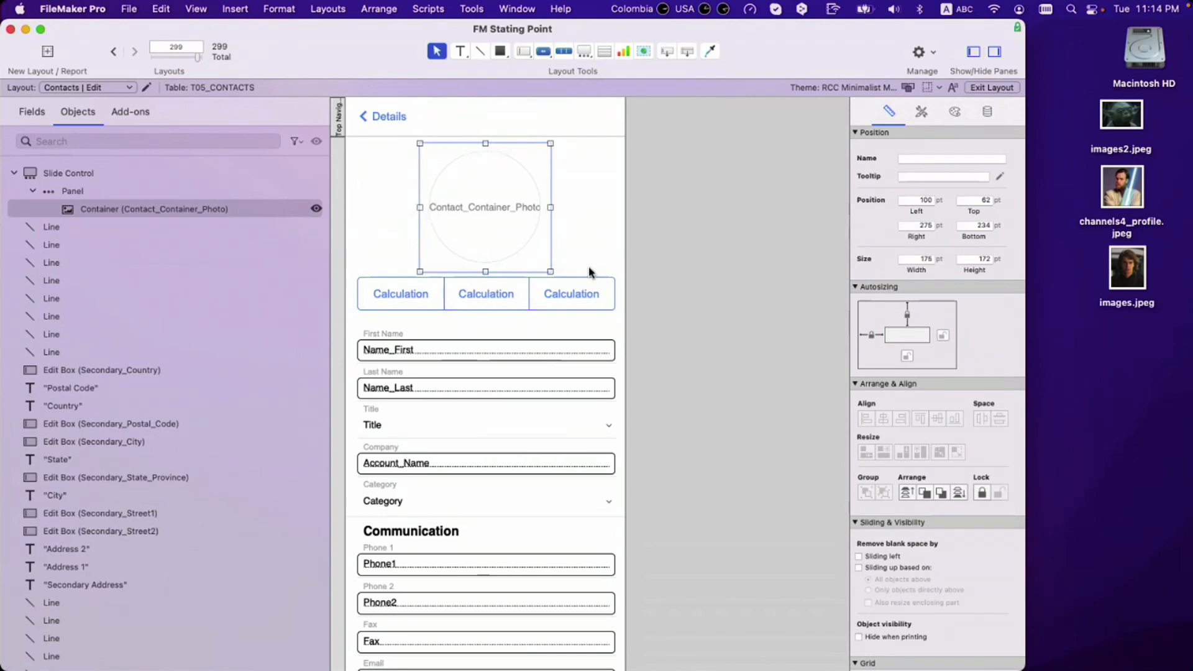
{"action": "left_click_drag", "start_coordinate": [486, 271], "coordinate": [487, 268]}
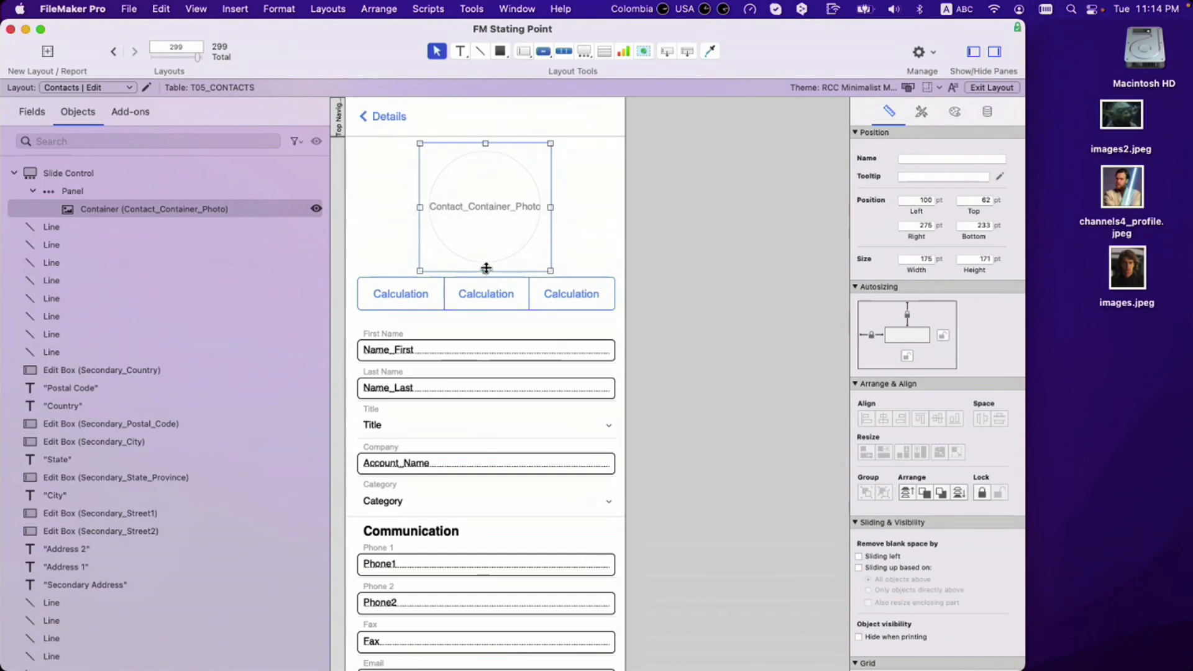
Step: Set the container's height to 175 pt and its top position to 60 pt
{"action": "double_click", "coordinate": [977, 260]}
{"action": "type", "text": "175"}
{"action": "key", "text": "Return"}
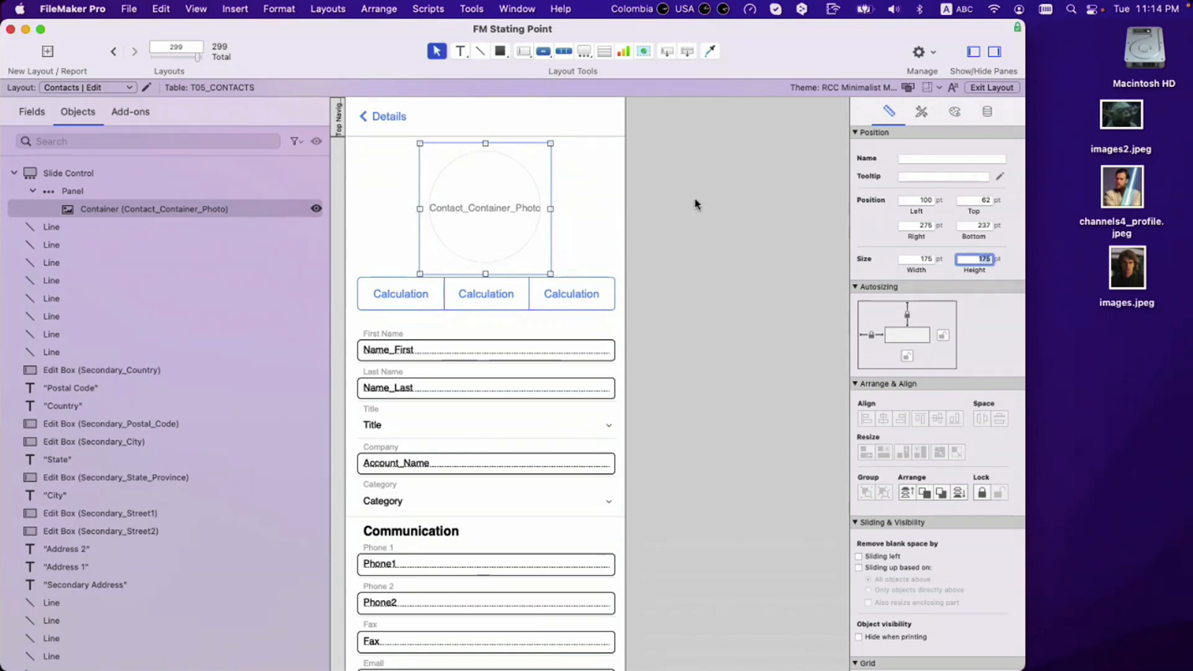
{"action": "double_click", "coordinate": [973, 199]}
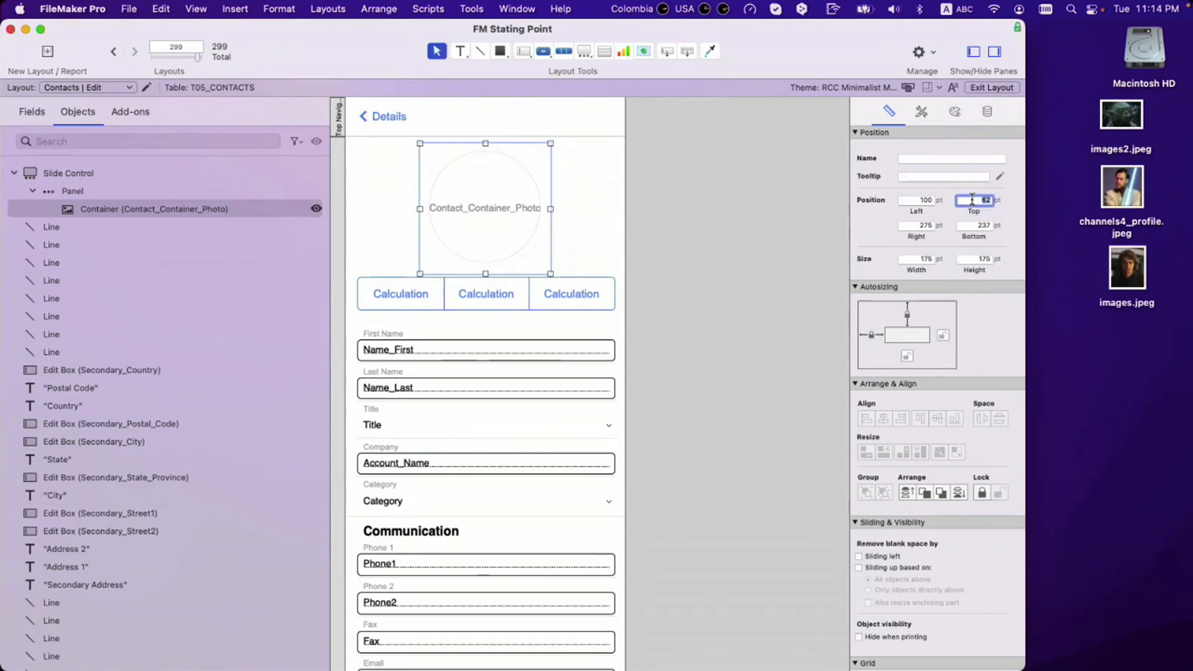
{"action": "type", "text": "60"}
{"action": "key", "text": "Return"}
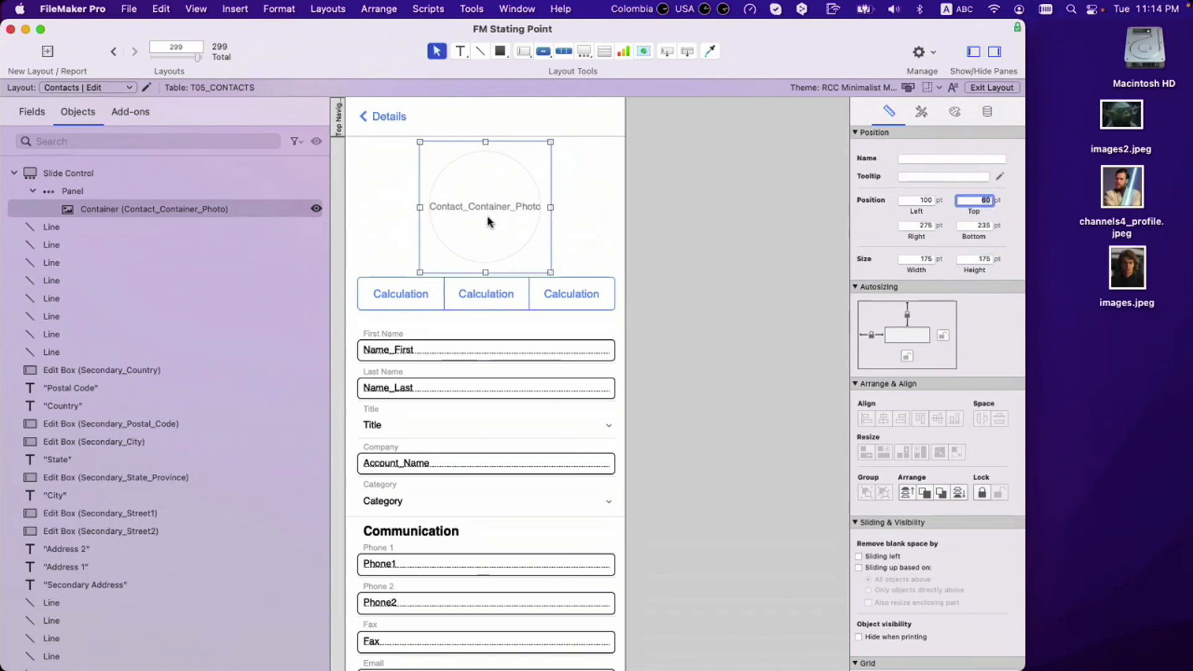
Step: Undo an accidental move out of the panel and try top 55 pt before returning to 60 pt
{"action": "left_click_drag", "start_coordinate": [489, 213], "coordinate": [494, 283]}
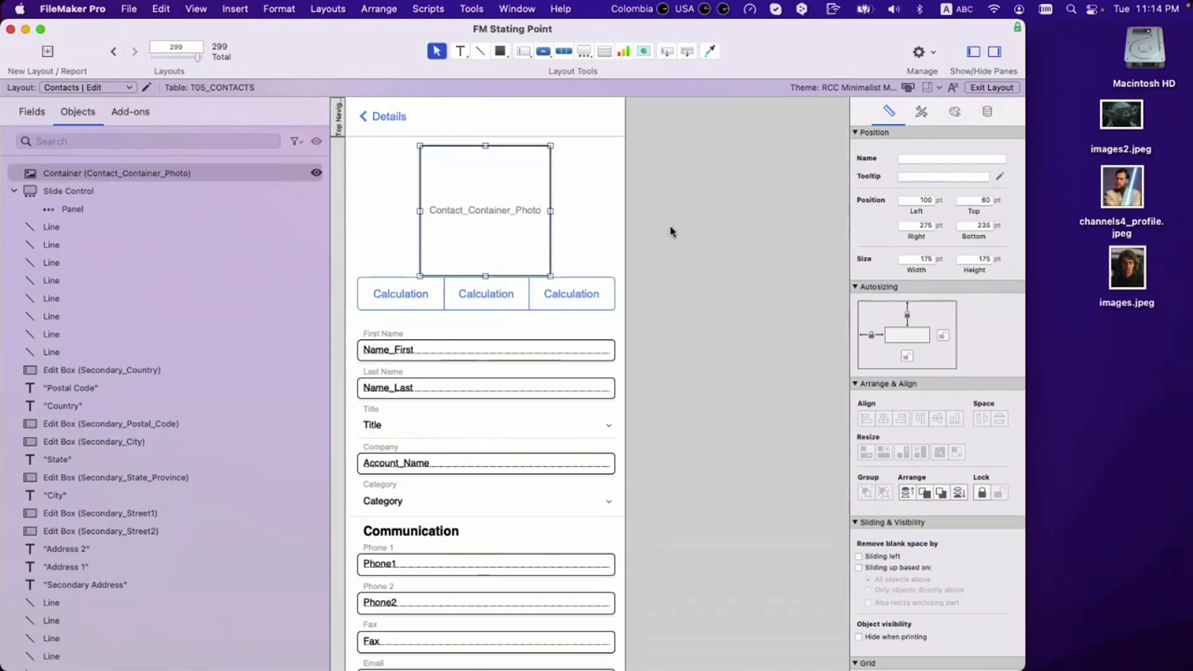
{"action": "key", "text": "super+z"}
{"action": "left_click", "coordinate": [980, 201]}
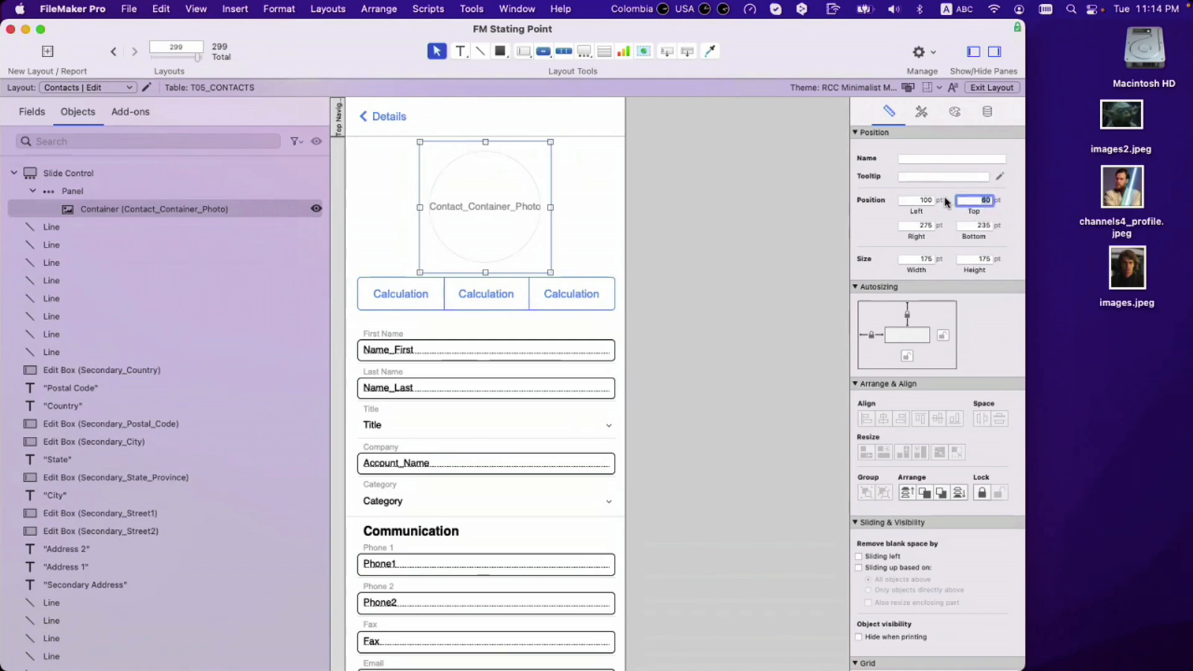
{"action": "type", "text": "5"}
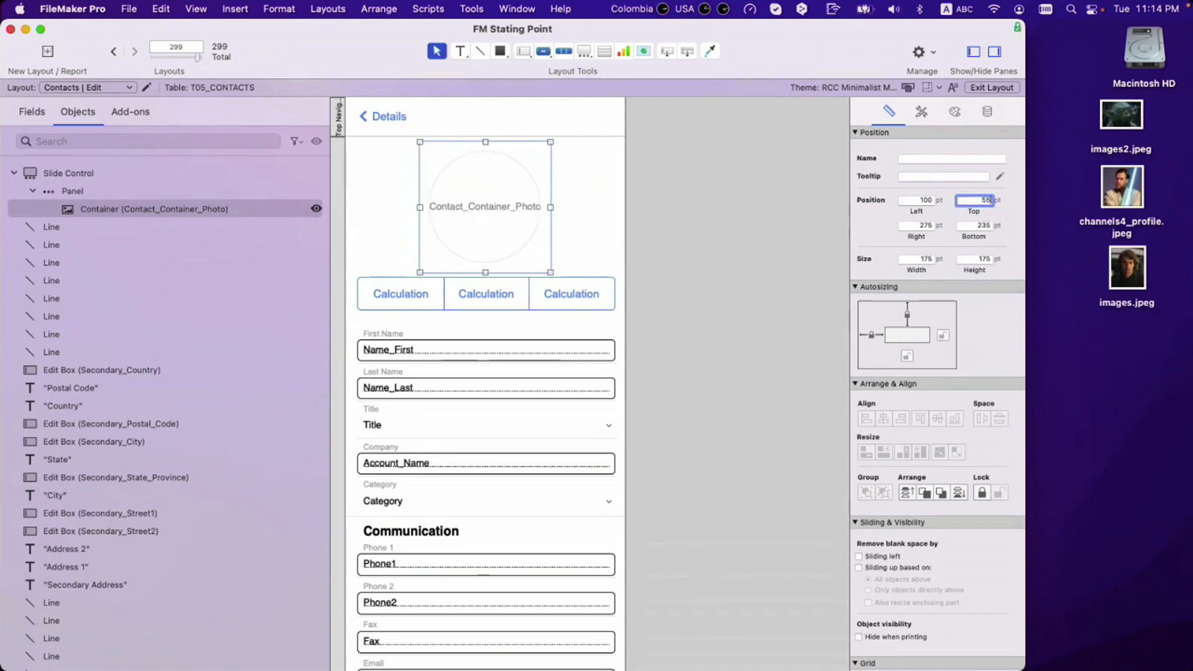
{"action": "type", "text": "5"}
{"action": "key", "text": "Return"}
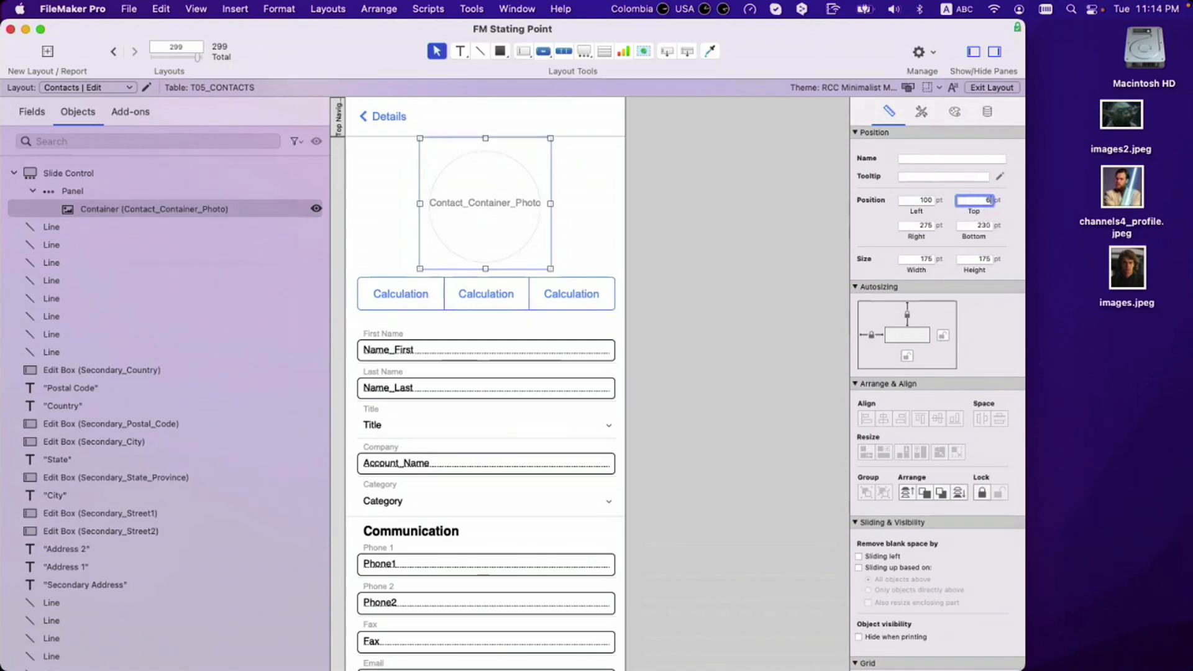
{"action": "type", "text": "60"}
{"action": "key", "text": "Return"}
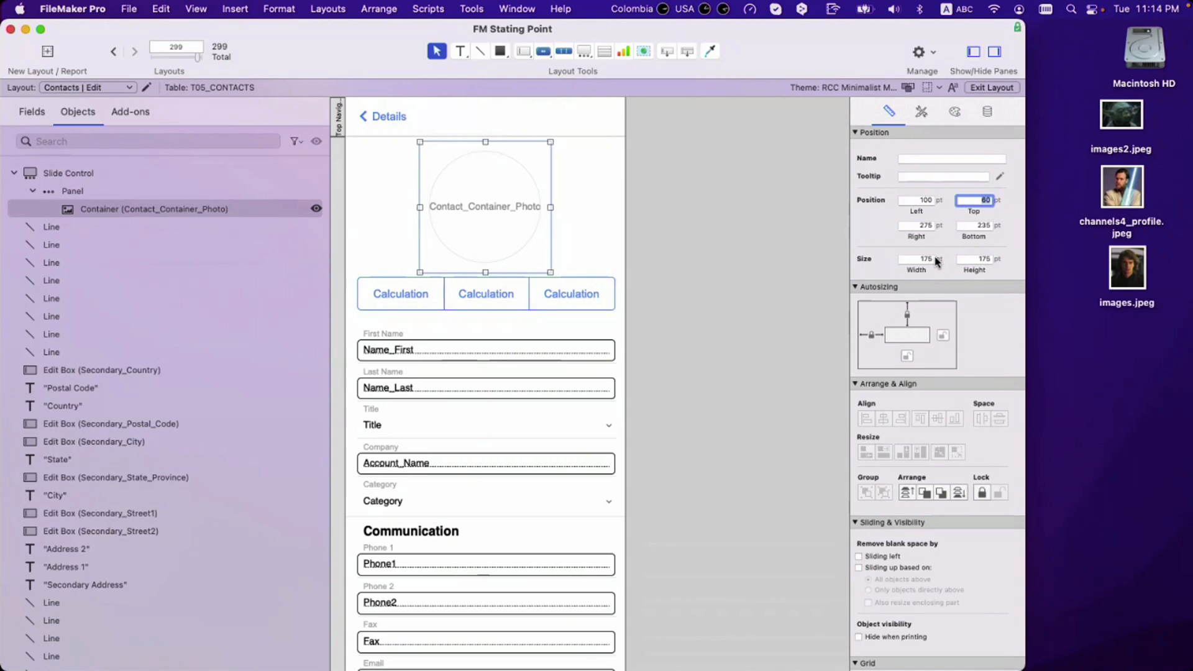
Step: Try resizing and nudging the container, undoing each to keep it at 175 × 175 pt
{"action": "left_click_drag", "start_coordinate": [550, 270], "coordinate": [502, 222]}
{"action": "key", "text": "super+z"}
{"action": "mouse_move", "coordinate": [549, 271]}
{"action": "left_mouse_down"}
{"action": "mouse_move", "coordinate": [523, 254]}
{"action": "mouse_move", "coordinate": [525, 241]}
{"action": "mouse_move", "coordinate": [529, 266]}
{"action": "mouse_move", "coordinate": [538, 258]}
{"action": "left_mouse_up"}
{"action": "key", "text": "super+z"}
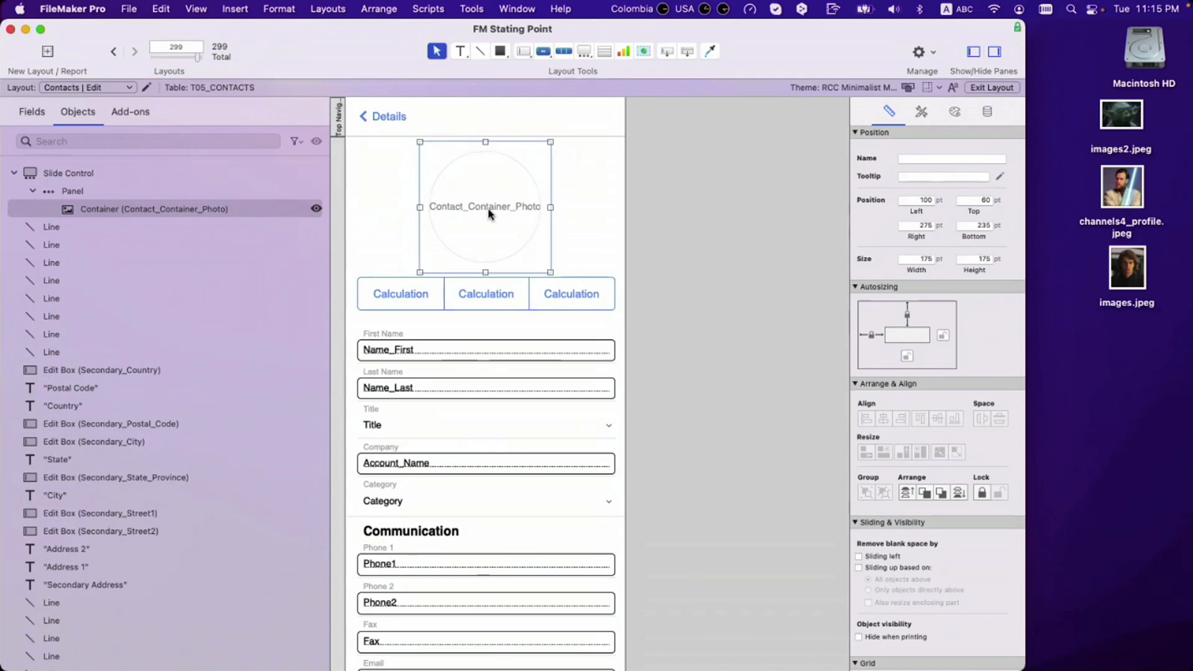
{"action": "left_click_drag", "start_coordinate": [488, 214], "coordinate": [494, 210]}
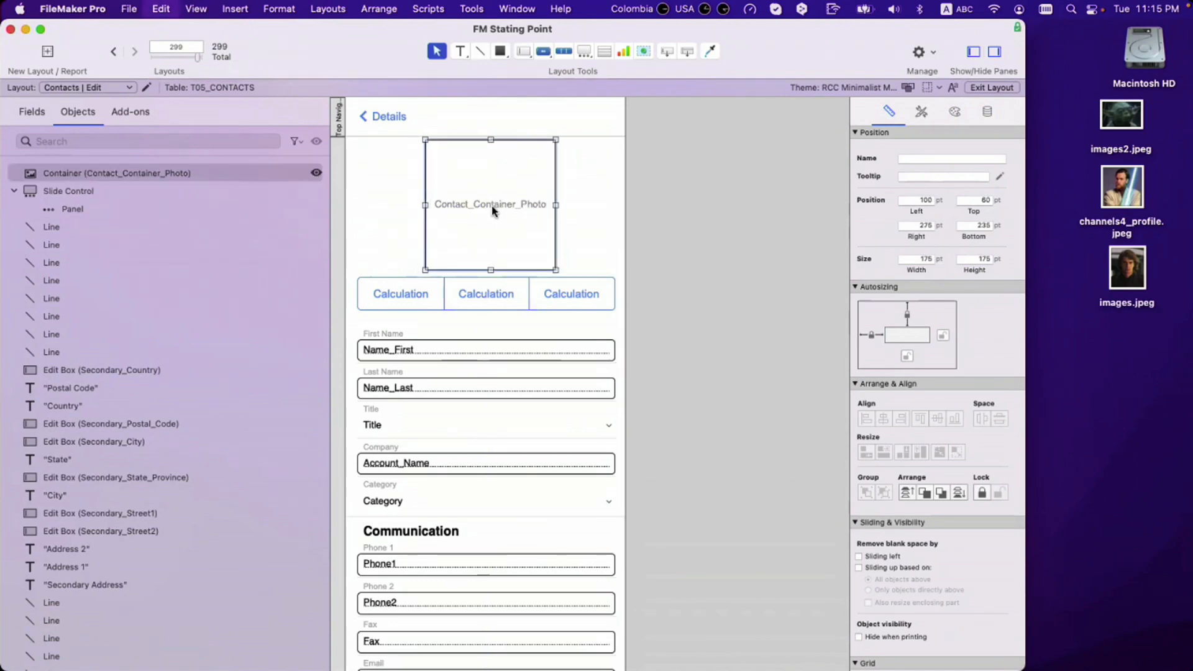
{"action": "key", "text": "cmd+z"}
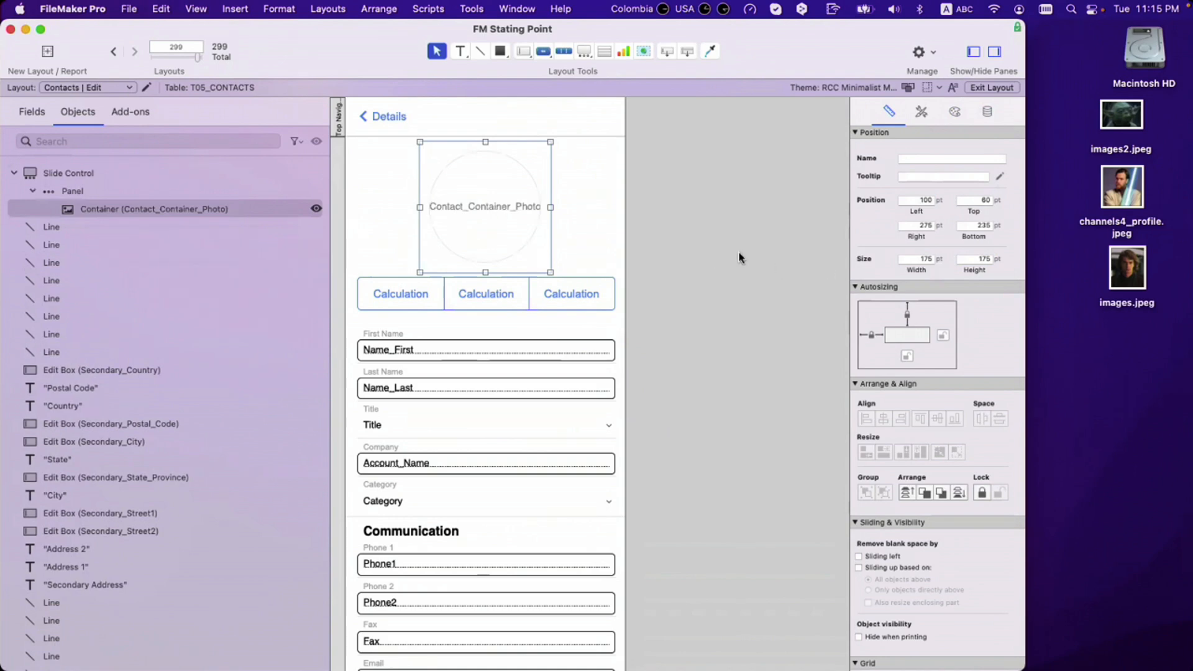
Step: Set the photo container's top position to 58 pt
{"action": "double_click", "coordinate": [979, 199]}
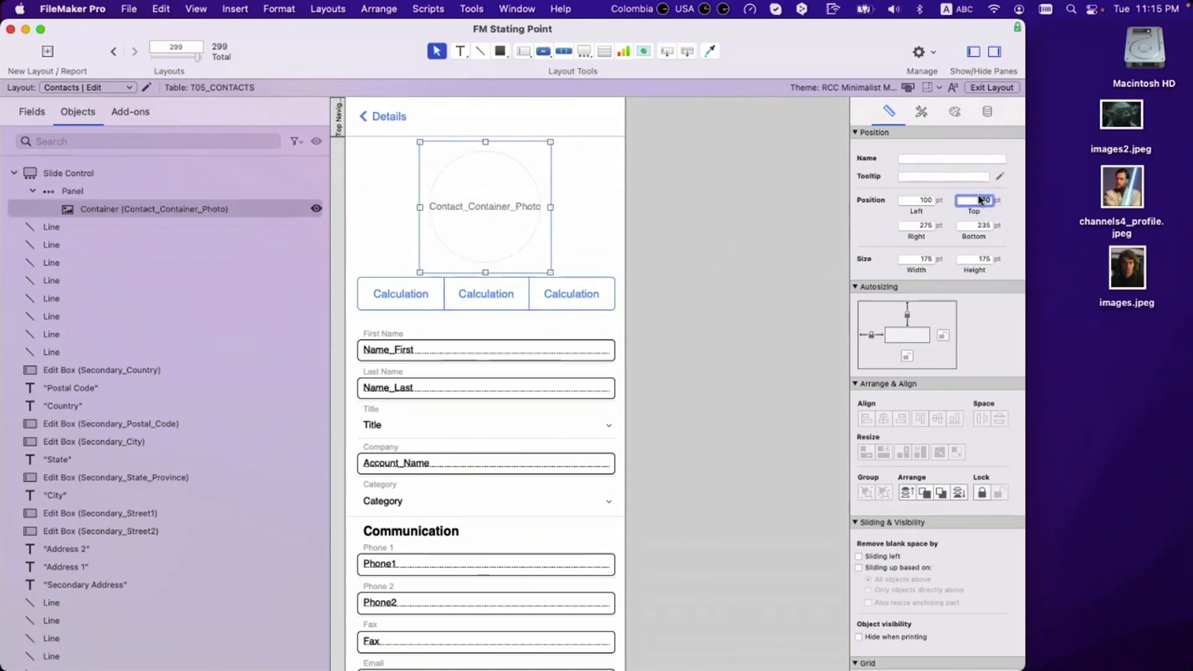
{"action": "type", "text": "58"}
{"action": "key", "text": "Return"}
{"action": "left_click", "coordinate": [613, 220]}
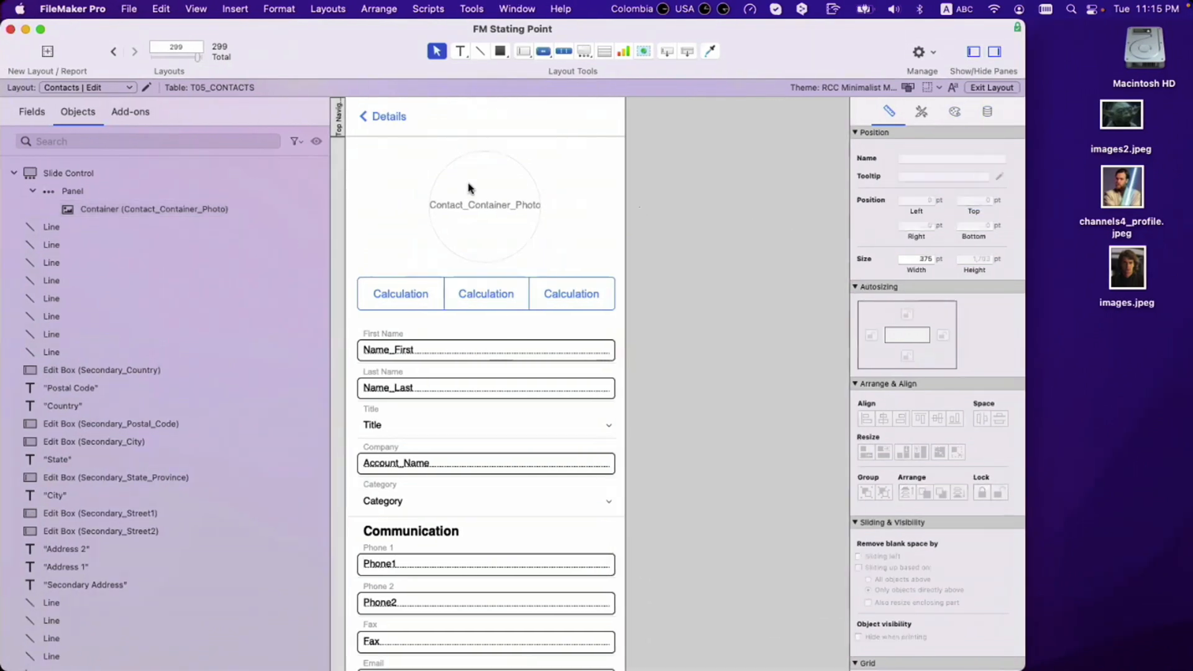
{"action": "left_click", "coordinate": [484, 207]}
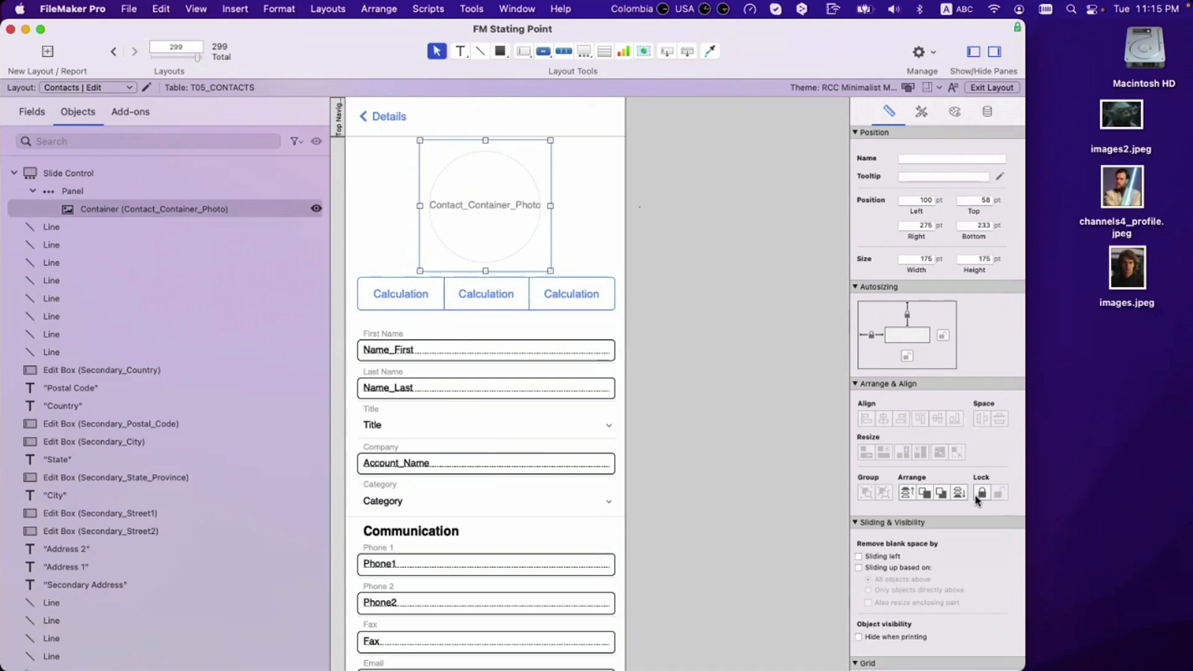
Step: Select the photo container on its own and unlock it in Arrange & Align
{"action": "left_click", "coordinate": [709, 286]}
{"action": "left_click", "coordinate": [471, 205]}
{"action": "left_click_drag", "start_coordinate": [480, 204], "coordinate": [614, 218]}
{"action": "left_click", "coordinate": [613, 229]}
{"action": "left_click", "coordinate": [497, 207]}
{"action": "left_click_drag", "start_coordinate": [487, 209], "coordinate": [644, 197]}
{"action": "left_click", "coordinate": [508, 191]}
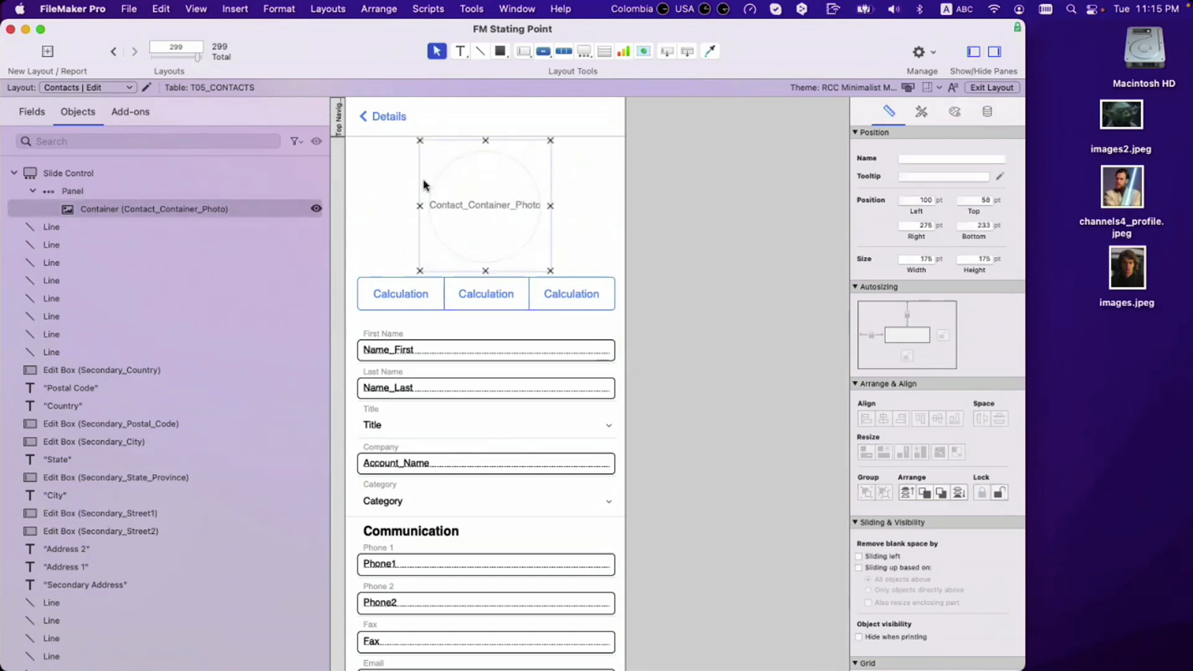
{"action": "left_click", "coordinate": [584, 197]}
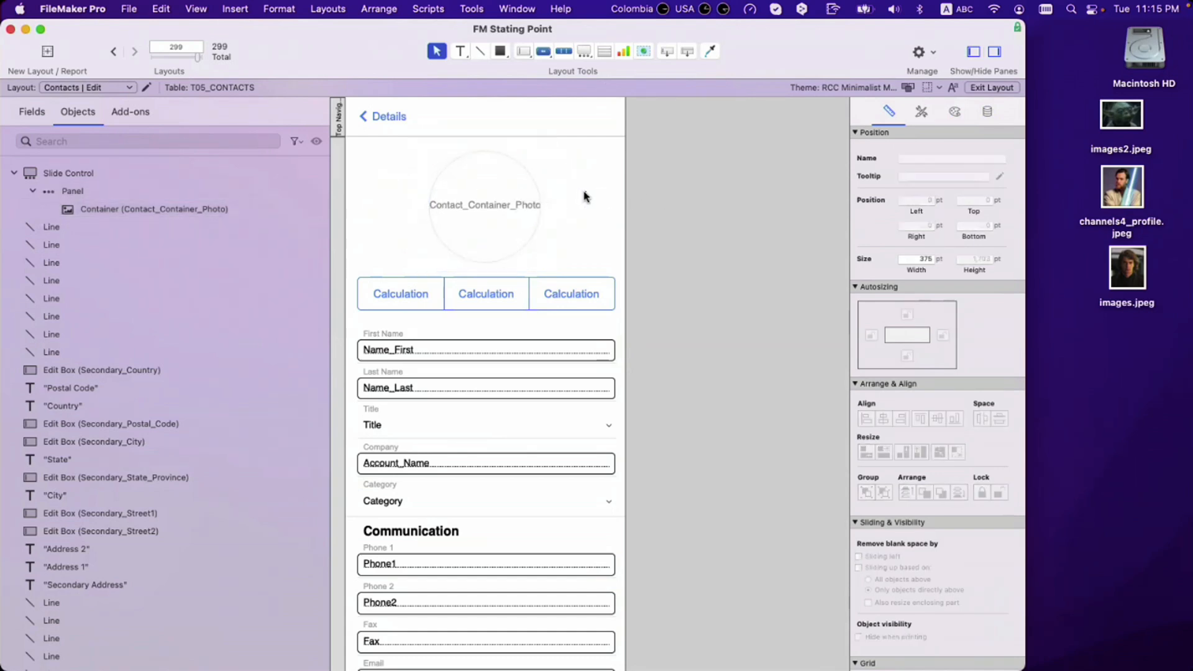
{"action": "left_click", "coordinate": [512, 205]}
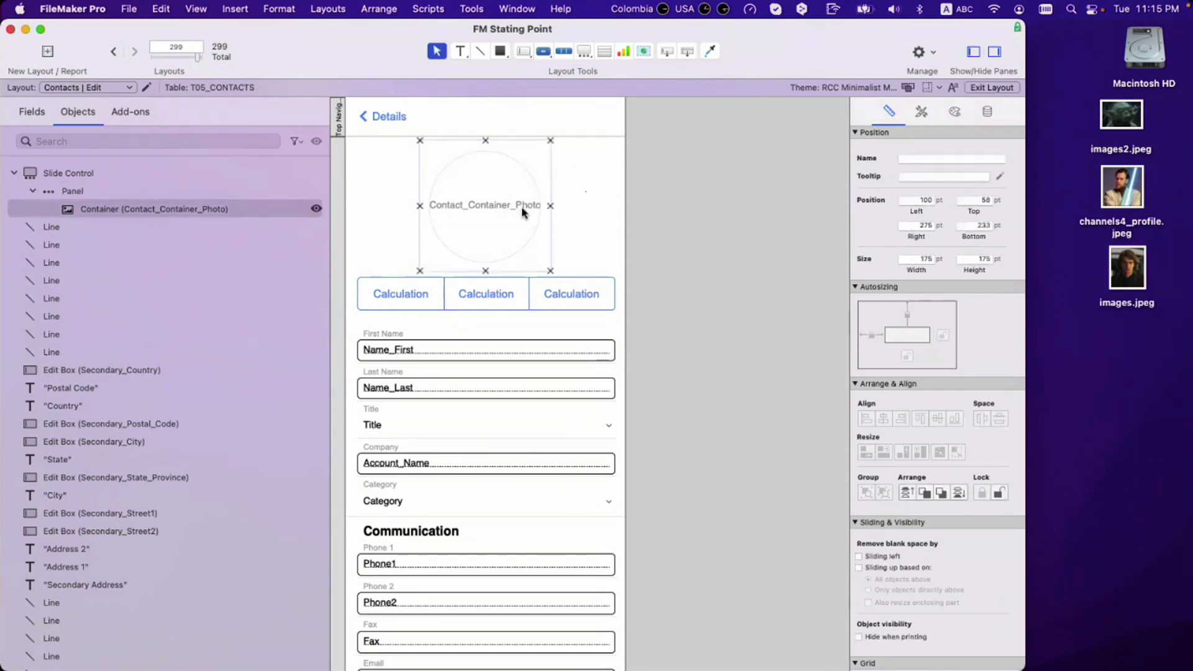
{"action": "left_click", "coordinate": [999, 493]}
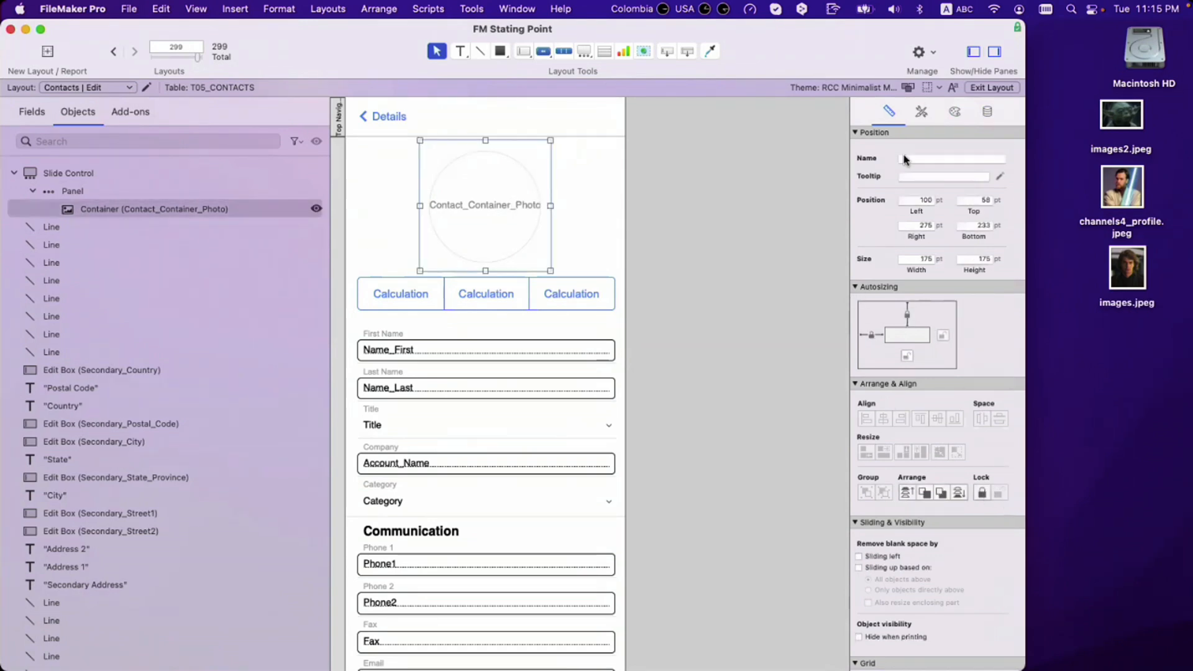
Step: Clear the selection and switch to Browse mode with Cmd+B
{"action": "left_click", "coordinate": [698, 236]}
{"action": "left_click_drag", "start_coordinate": [698, 235], "coordinate": [439, 217]}
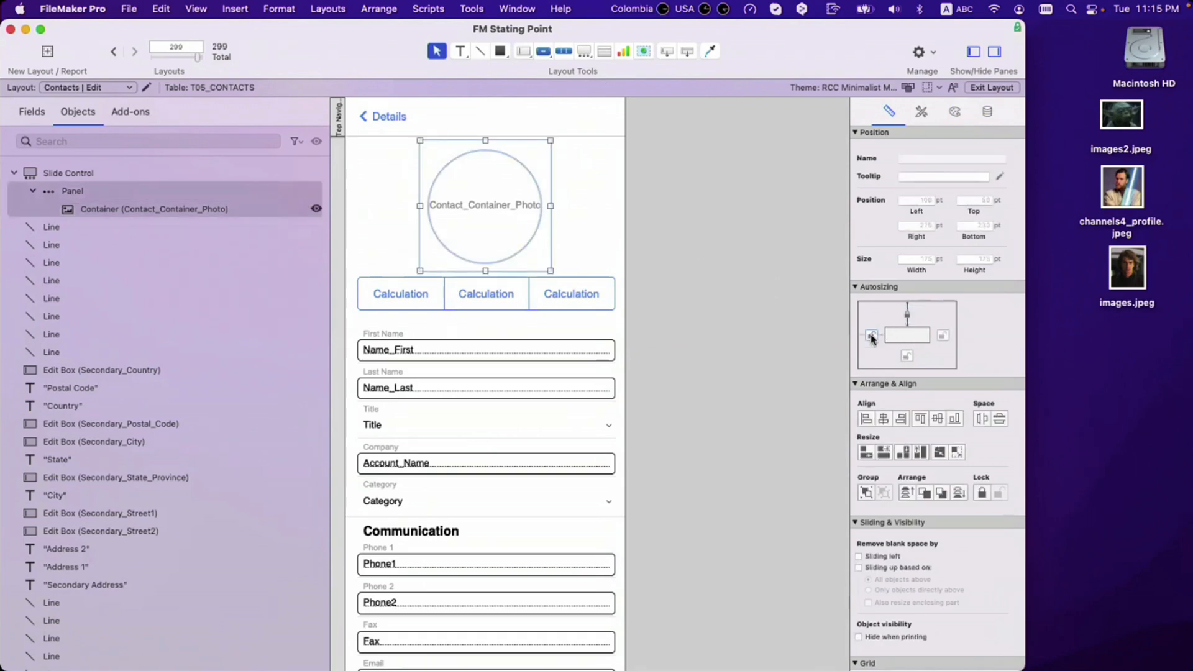
{"action": "left_click", "coordinate": [670, 292]}
{"action": "left_click_drag", "start_coordinate": [665, 218], "coordinate": [507, 198]}
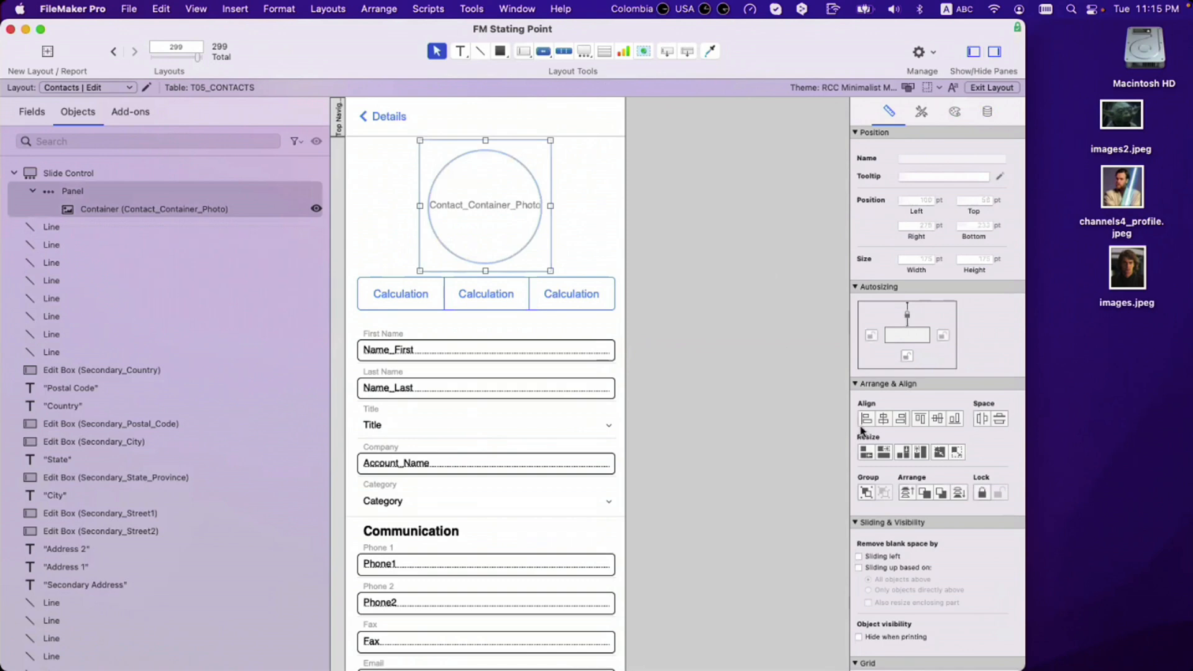
{"action": "left_click", "coordinate": [673, 229]}
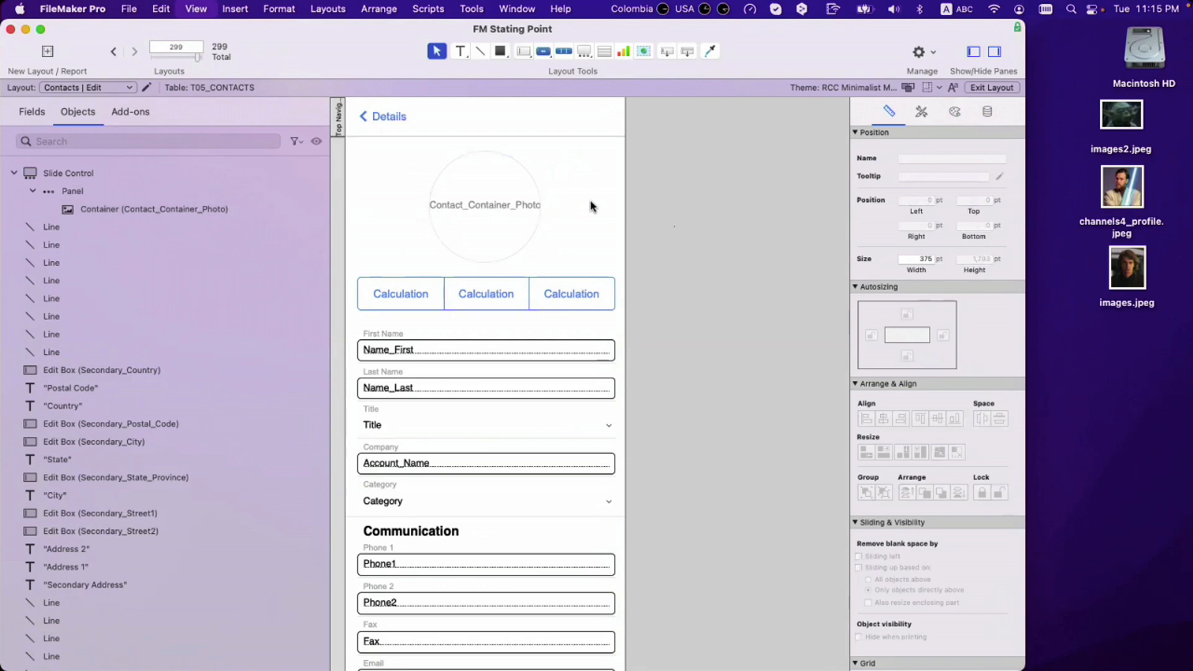
{"action": "key", "text": "super+b"}
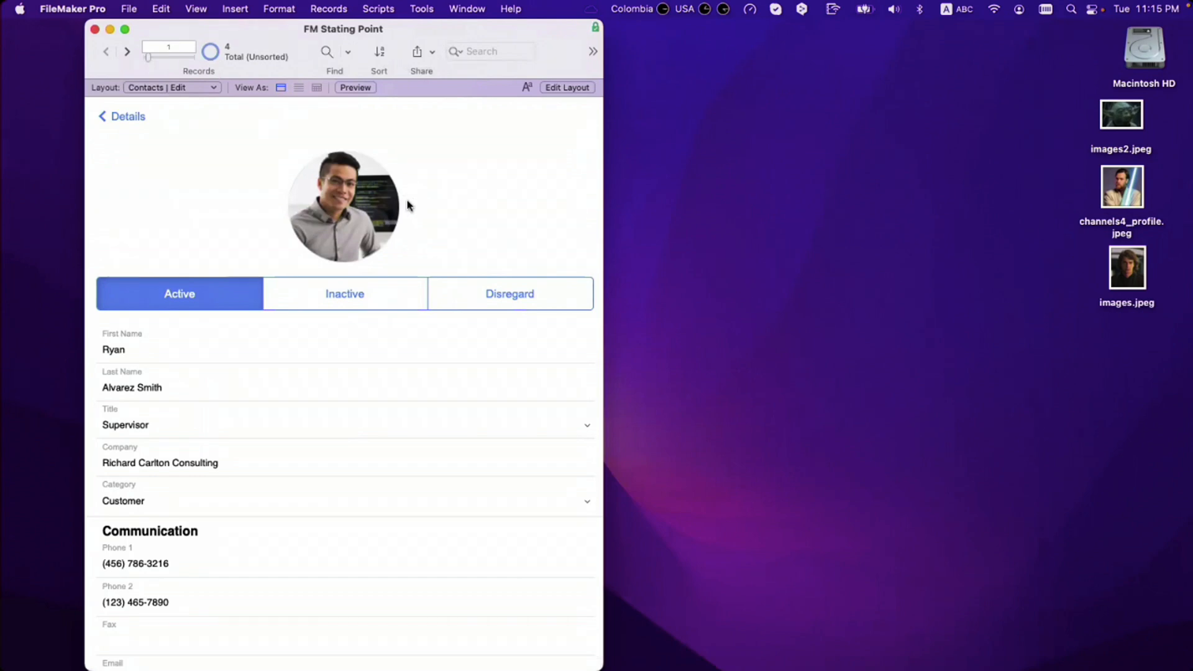
{"action": "left_click", "coordinate": [380, 210]}
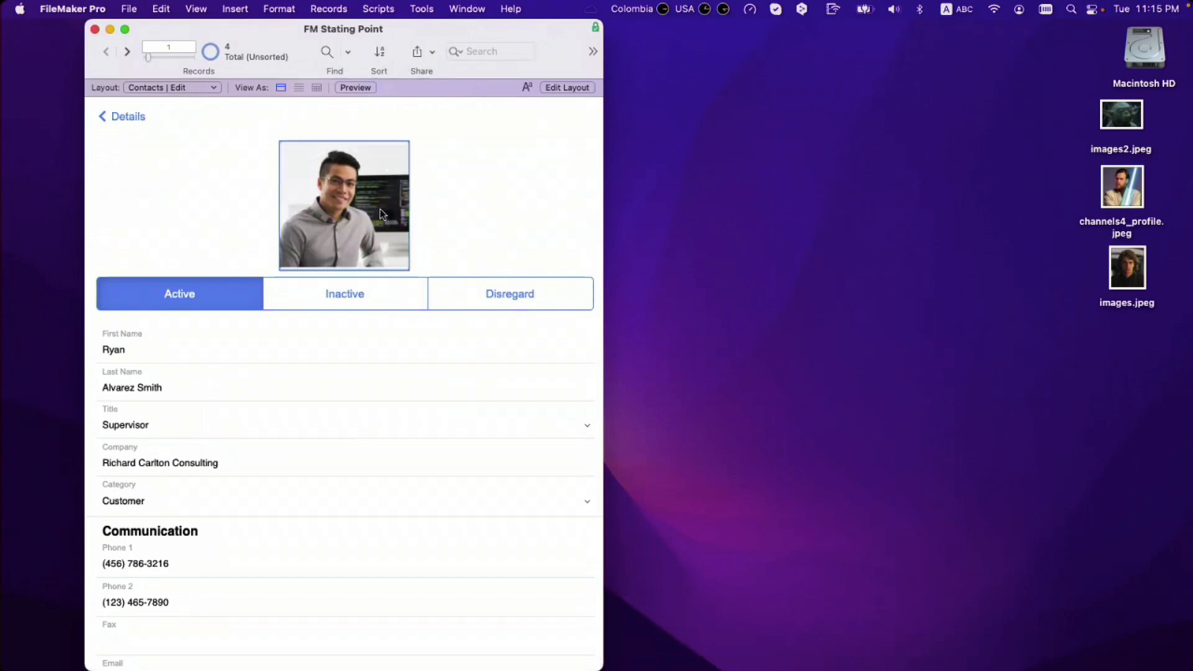
{"action": "left_click", "coordinate": [443, 221]}
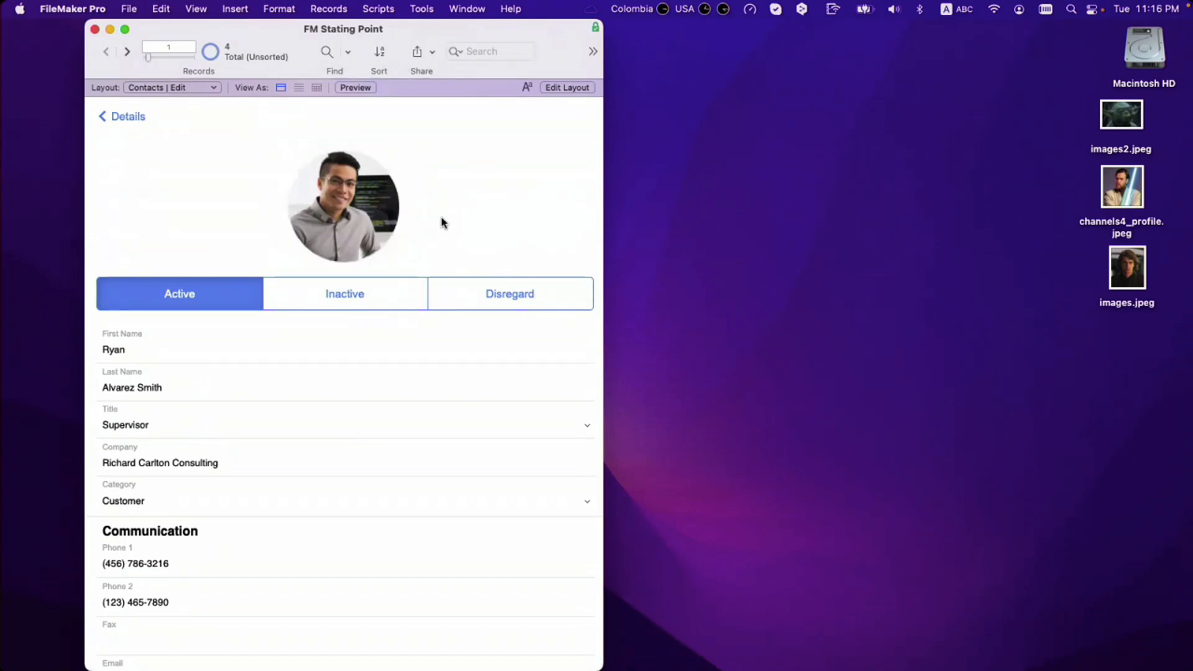
{"action": "left_click", "coordinate": [374, 208]}
{"action": "left_click", "coordinate": [426, 215]}
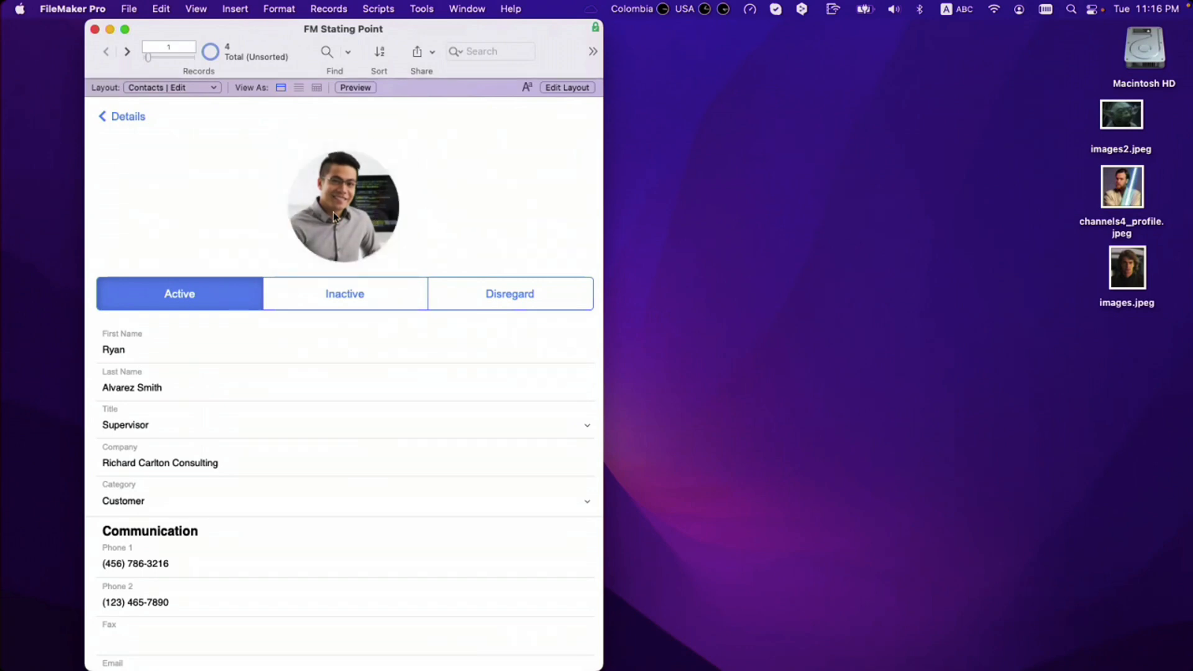
{"action": "left_click", "coordinate": [339, 212]}
{"action": "left_click", "coordinate": [442, 212]}
{"action": "left_click", "coordinate": [371, 217]}
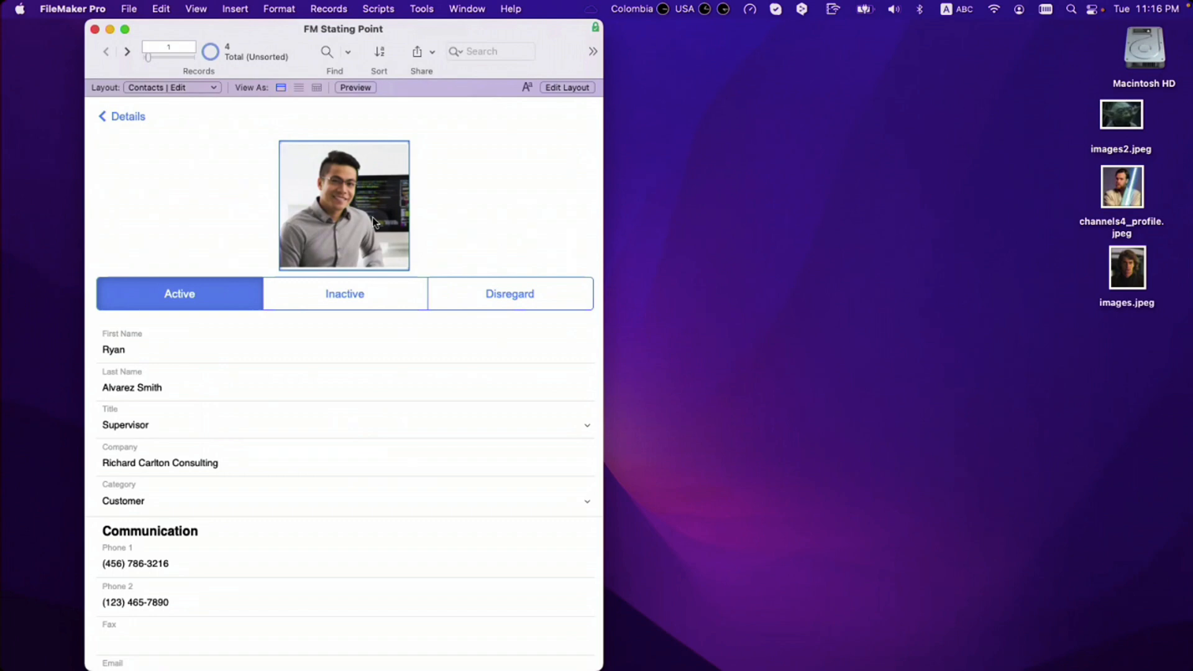
{"action": "left_click", "coordinate": [435, 219]}
{"action": "left_click", "coordinate": [393, 224]}
{"action": "left_click", "coordinate": [460, 222]}
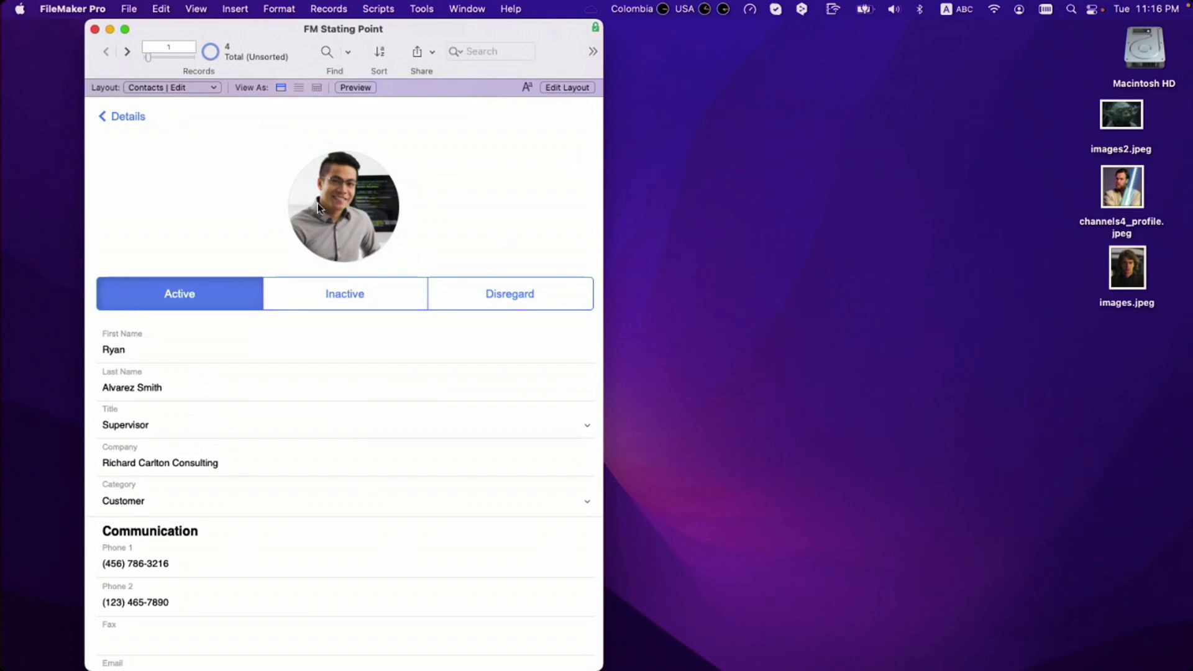
{"action": "left_click", "coordinate": [341, 205]}
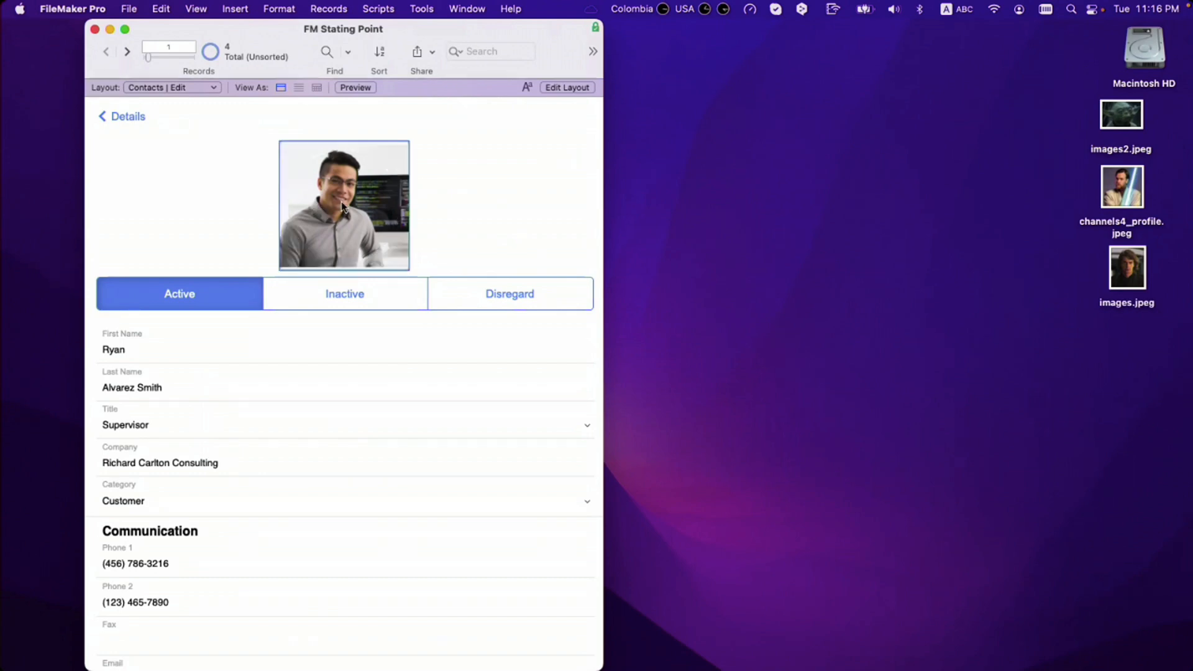
{"action": "left_click", "coordinate": [443, 205]}
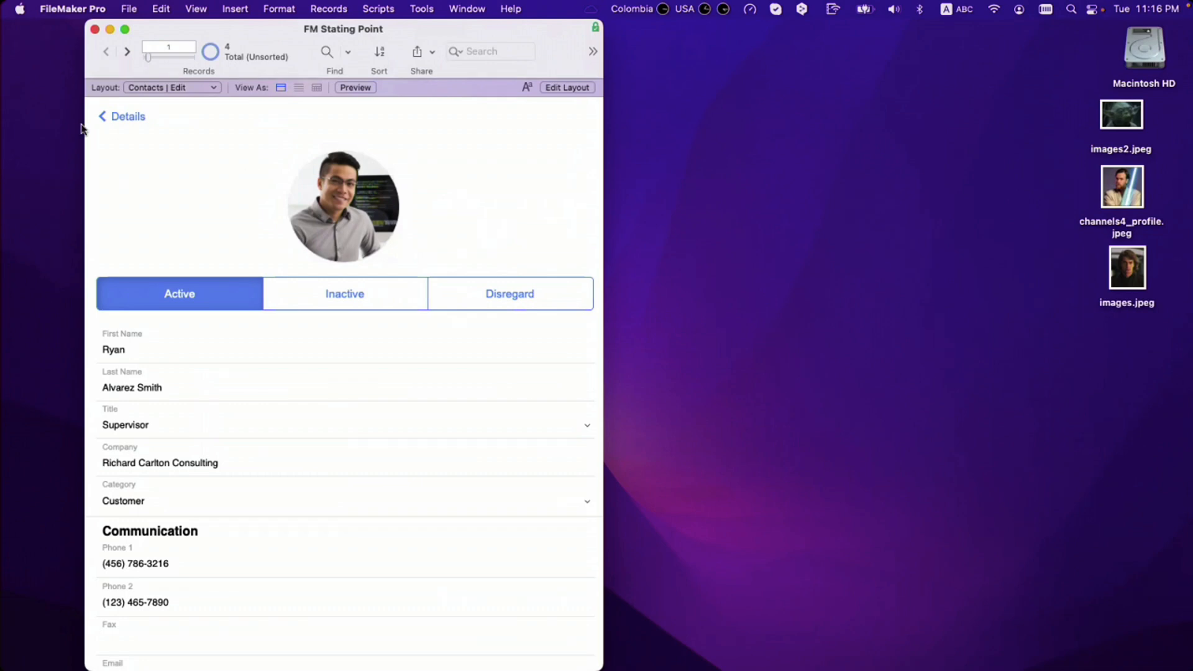
Step: Open the second contact for editing and drop images.jpeg into its empty photo circle
{"action": "left_click", "coordinate": [132, 118]}
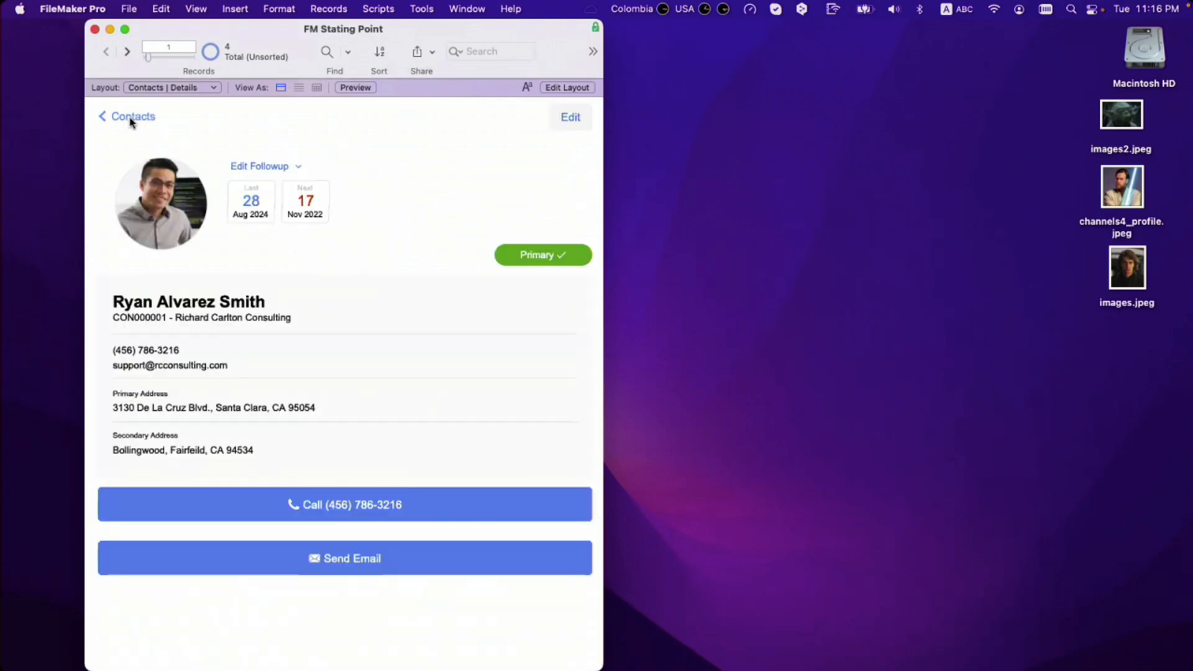
{"action": "left_click", "coordinate": [131, 119]}
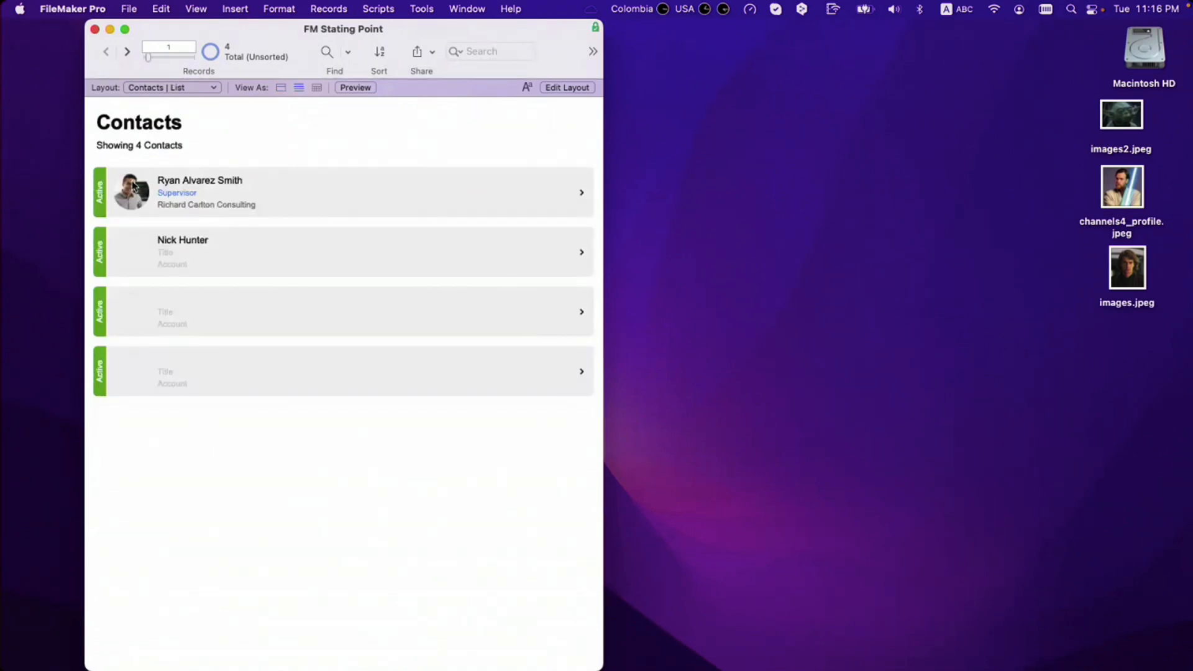
{"action": "left_click", "coordinate": [184, 248]}
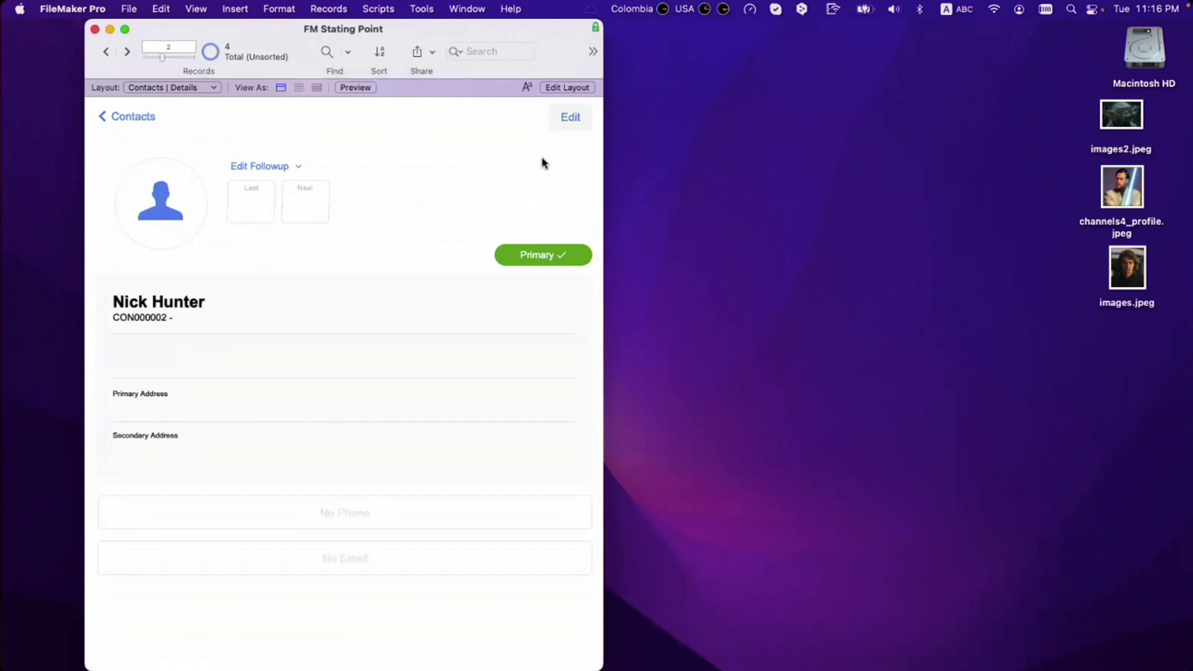
{"action": "left_click", "coordinate": [561, 129]}
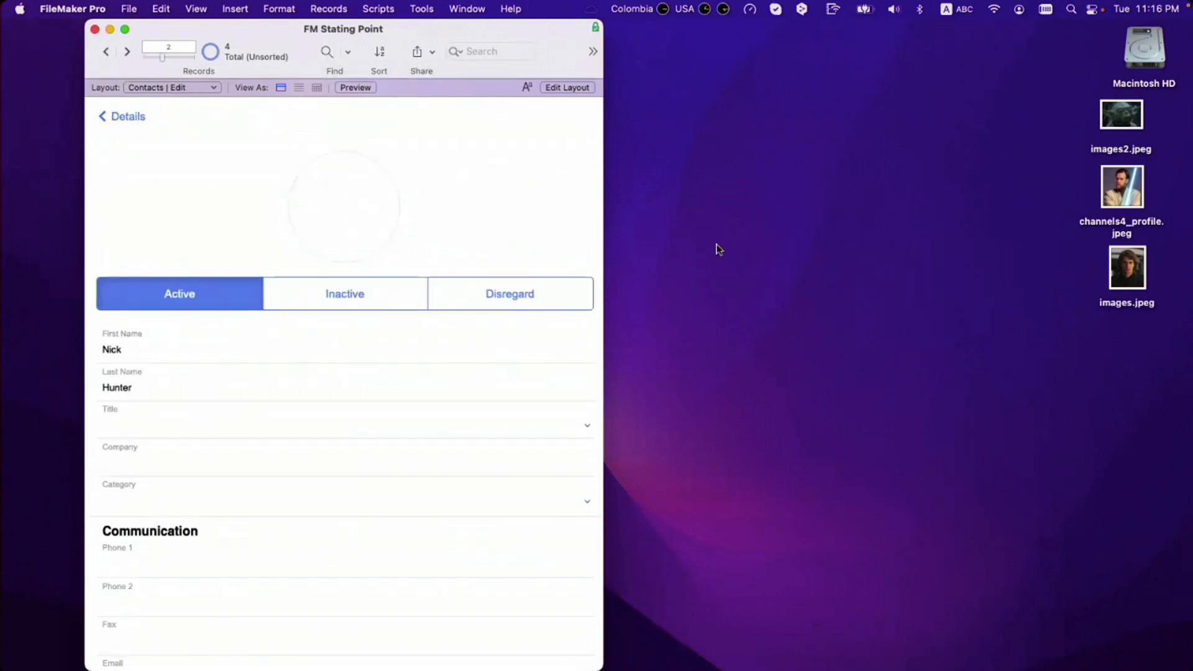
{"action": "left_click_drag", "start_coordinate": [1127, 269], "coordinate": [353, 223]}
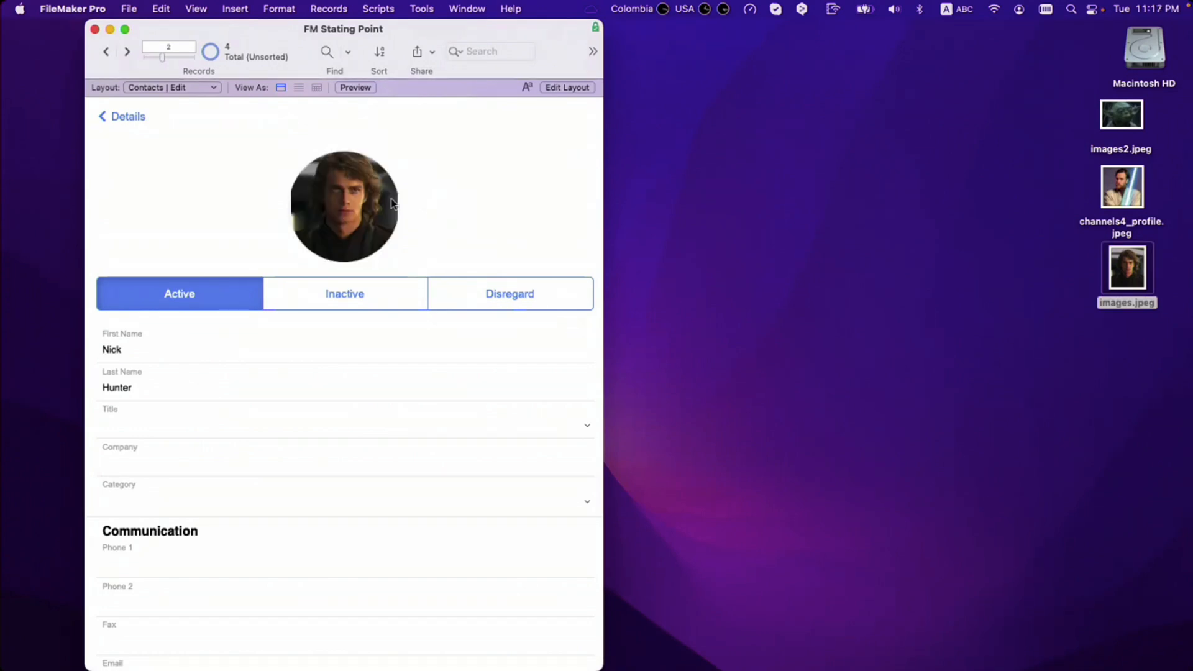
Step: Check the new photo in the Details and Contacts list views, then reopen the contact's edit form
{"action": "left_click", "coordinate": [127, 121]}
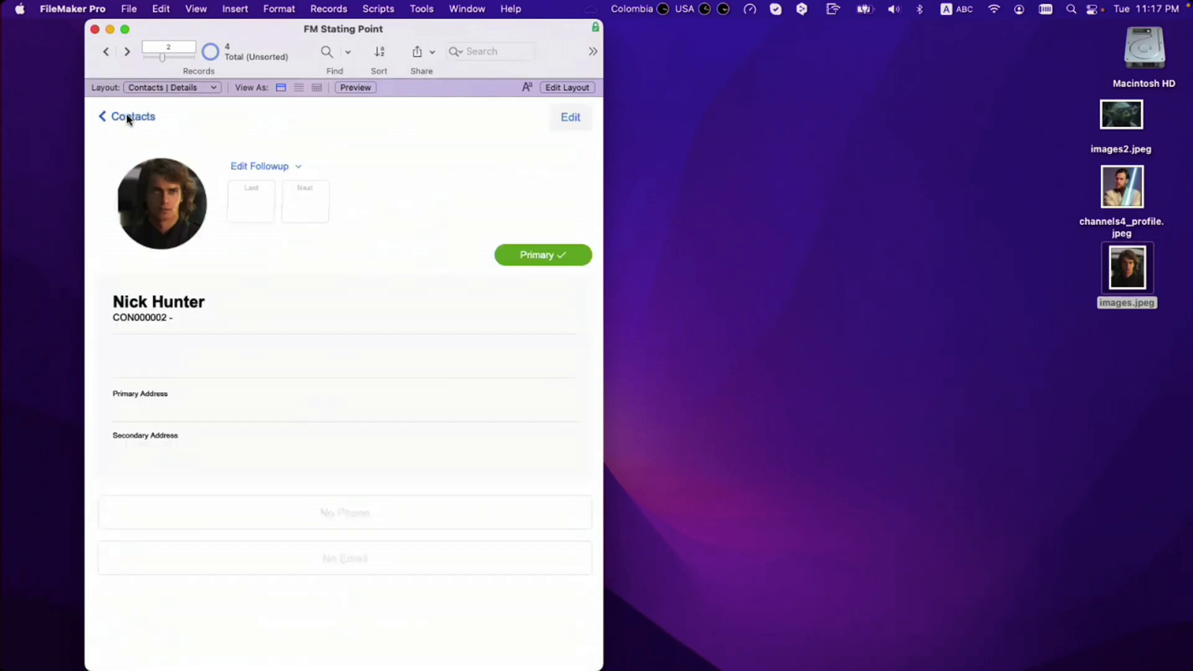
{"action": "left_click", "coordinate": [127, 119]}
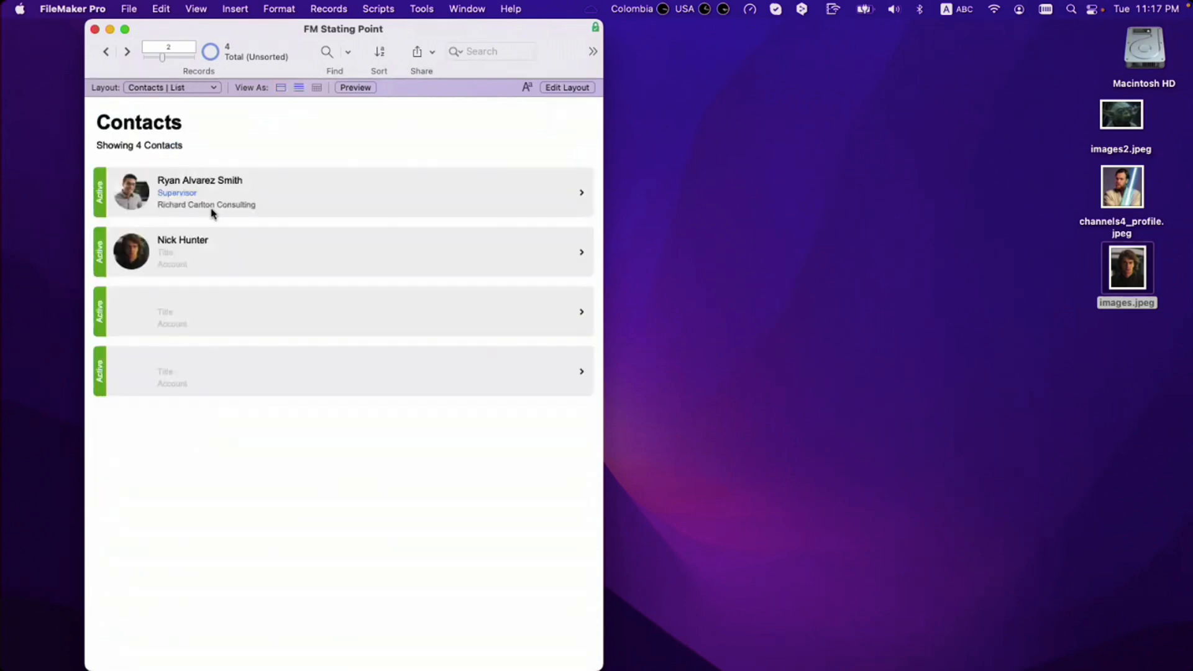
{"action": "left_click", "coordinate": [238, 248]}
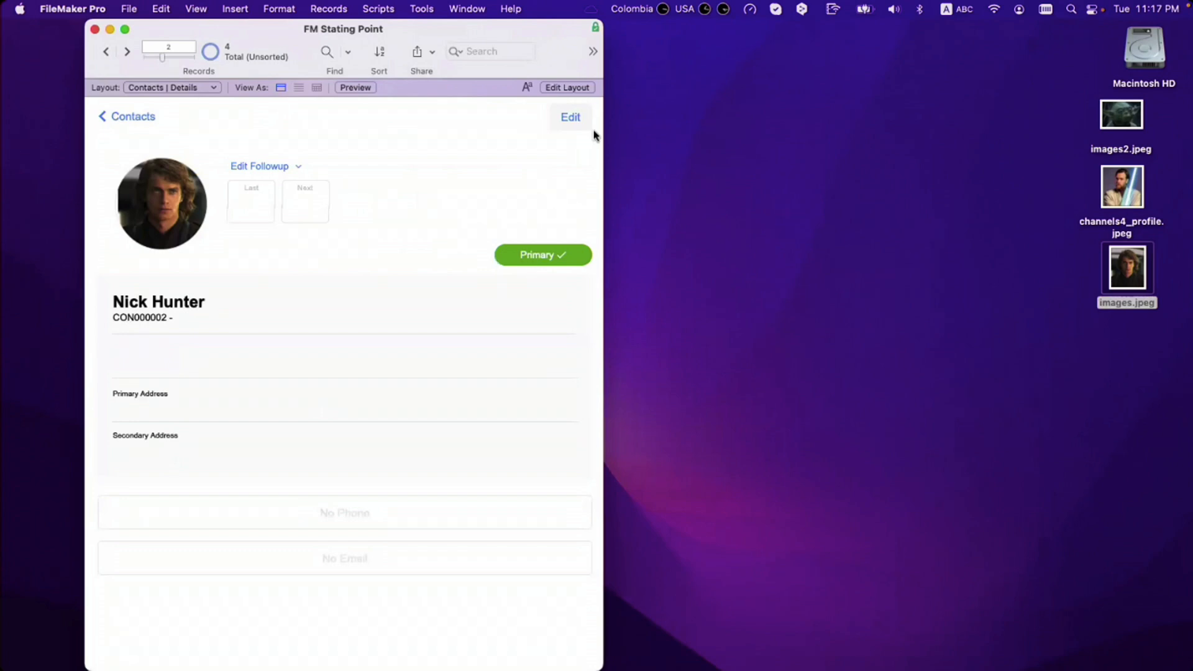
{"action": "left_click", "coordinate": [571, 118]}
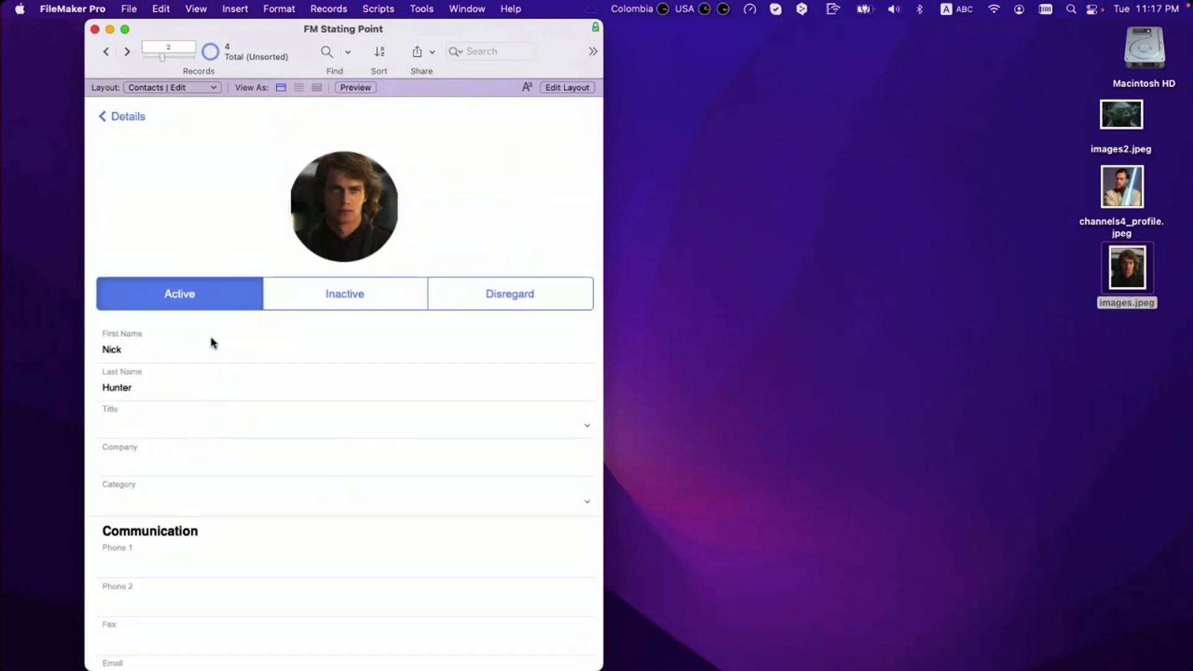
{"action": "left_click", "coordinate": [171, 427]}
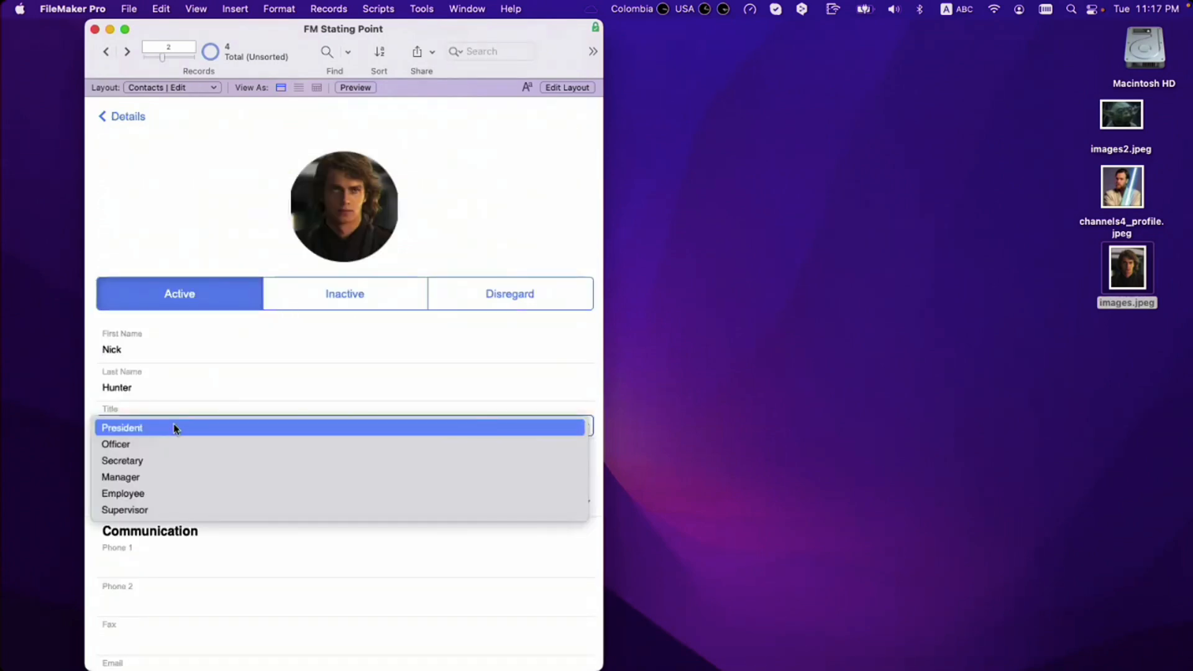
Step: Choose Officer as the title, enter RCC as the company and pick Customer as the category
{"action": "left_click", "coordinate": [173, 445]}
{"action": "left_click", "coordinate": [170, 464]}
{"action": "type", "text": "RCC"}
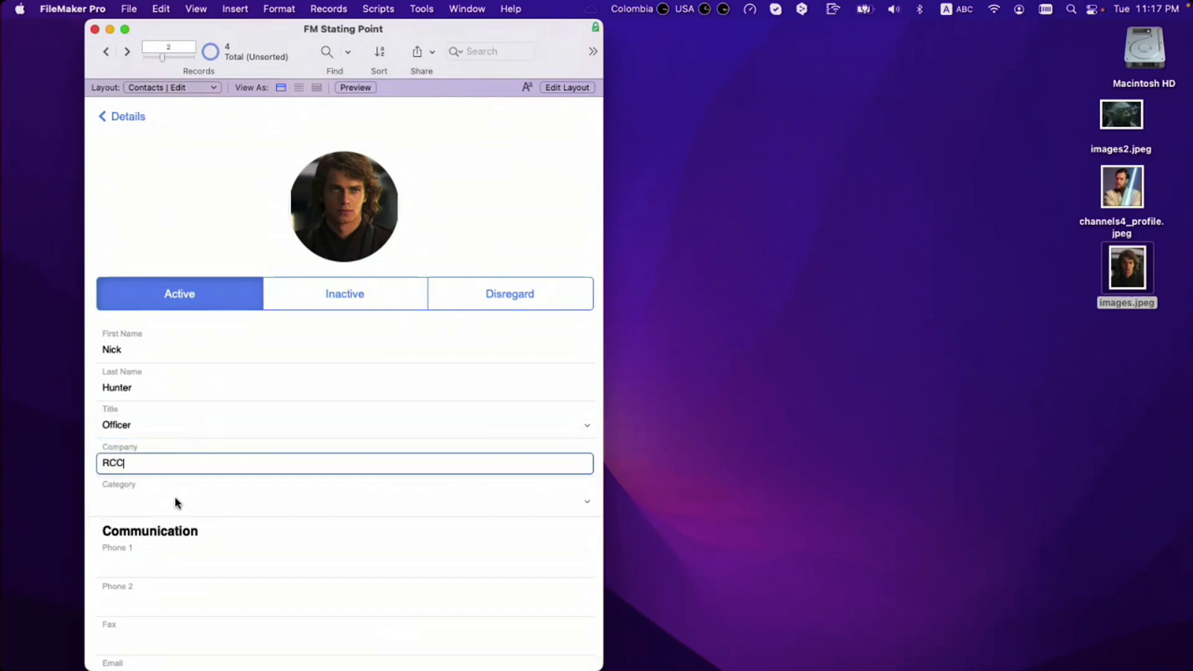
{"action": "left_click", "coordinate": [181, 502]}
{"action": "left_click", "coordinate": [187, 505]}
Step: Verify the updated contact through the Details view and Contacts list, then return to Details
{"action": "left_click", "coordinate": [147, 186]}
{"action": "left_click", "coordinate": [123, 117]}
{"action": "left_click", "coordinate": [122, 118]}
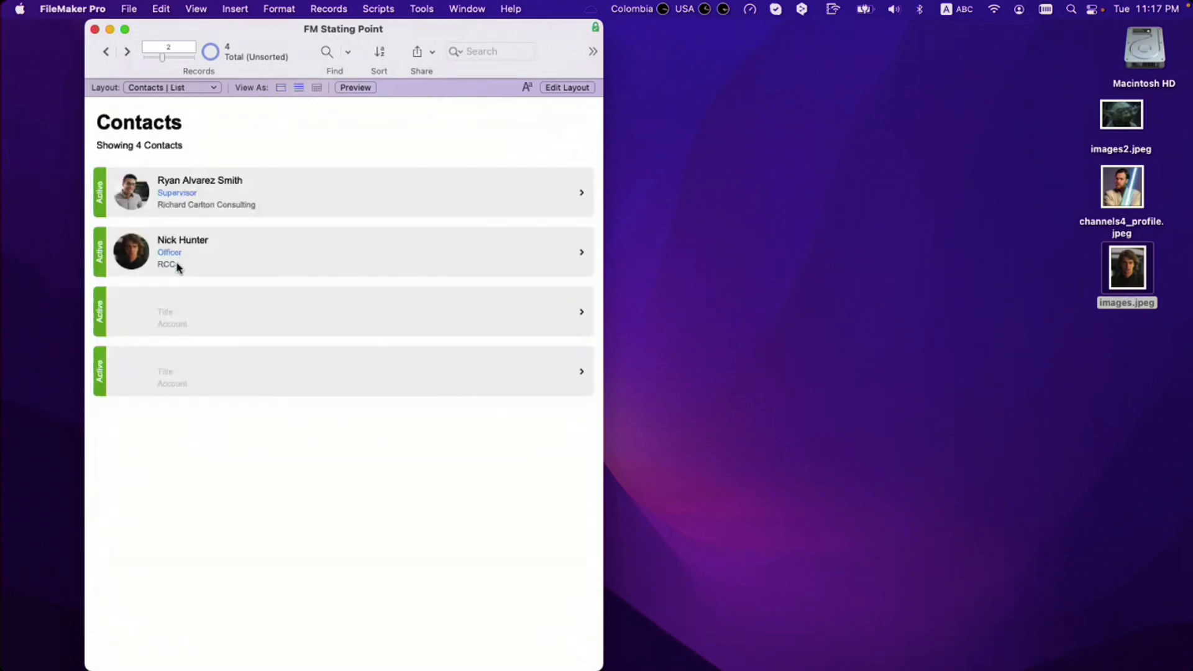
{"action": "left_click", "coordinate": [235, 264]}
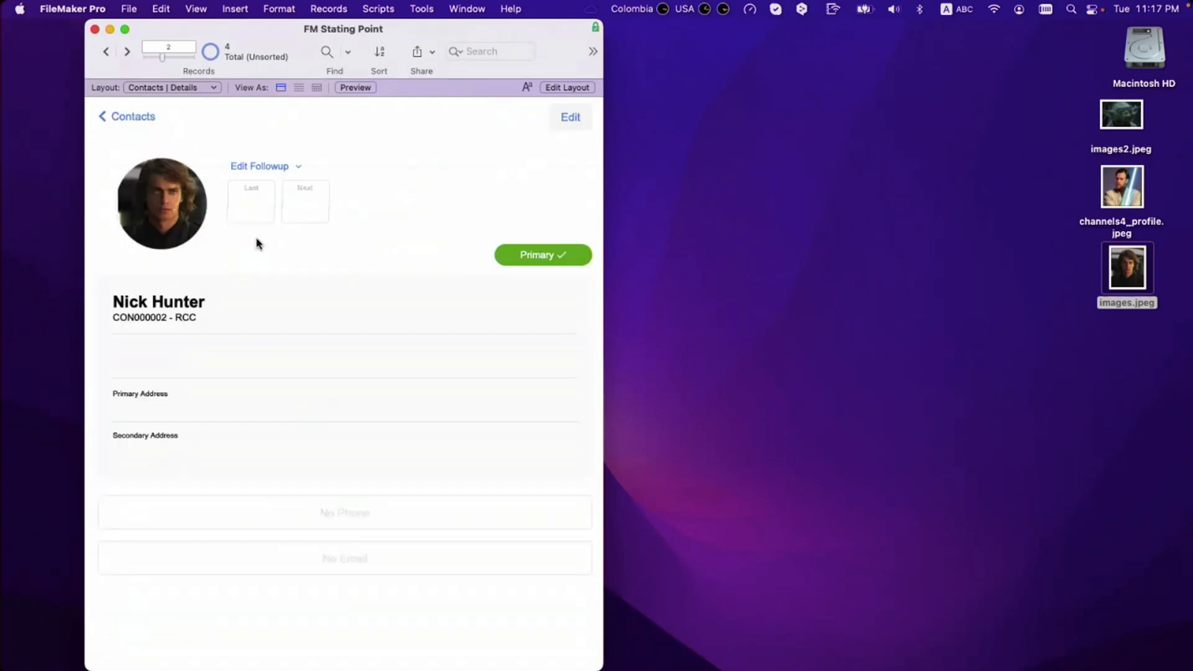
{"action": "left_click", "coordinate": [557, 116]}
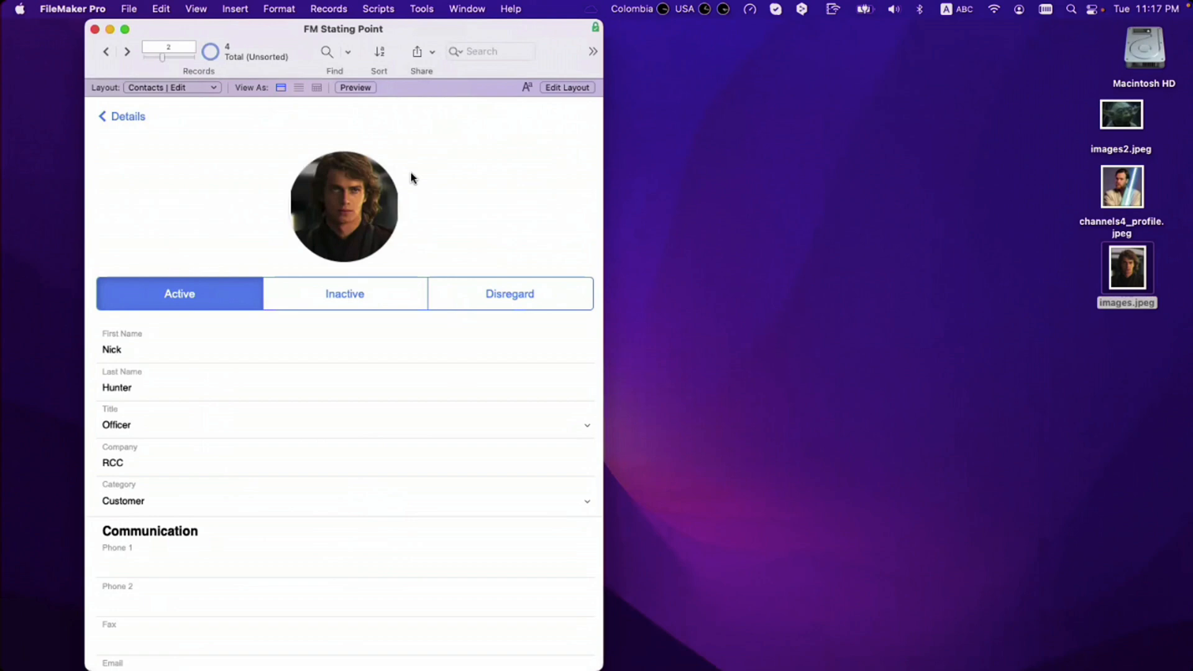
{"action": "left_click", "coordinate": [121, 117]}
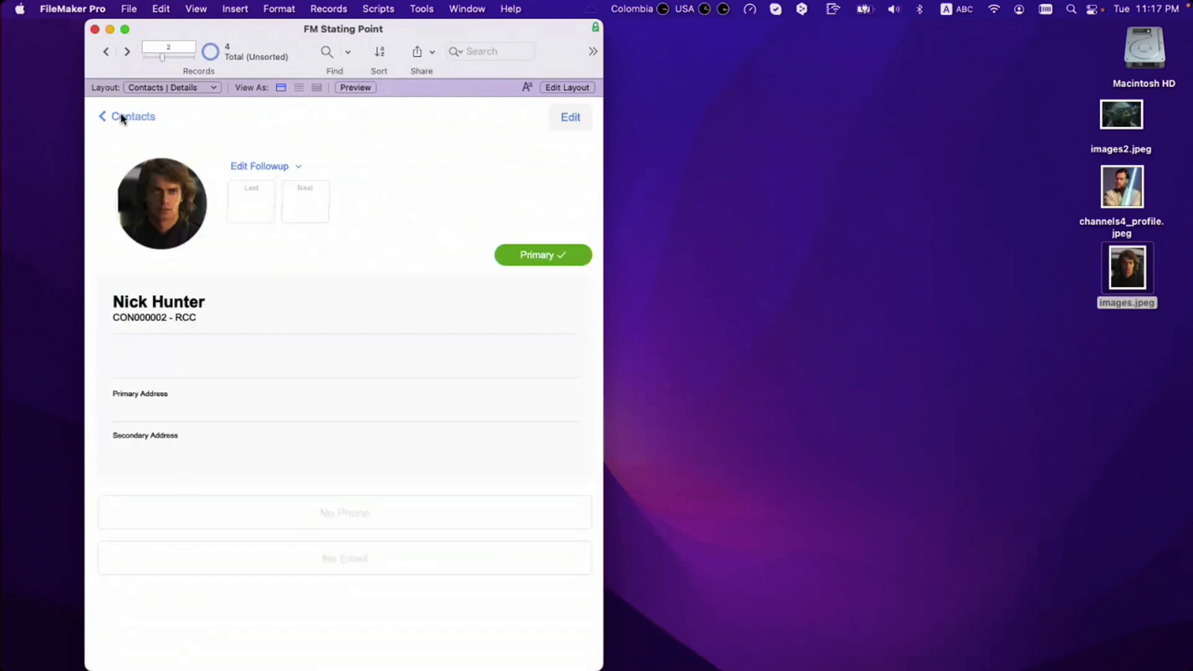
Step: Open the empty third contact for editing and enter its first and last names
{"action": "left_click", "coordinate": [122, 117]}
{"action": "left_click", "coordinate": [176, 309]}
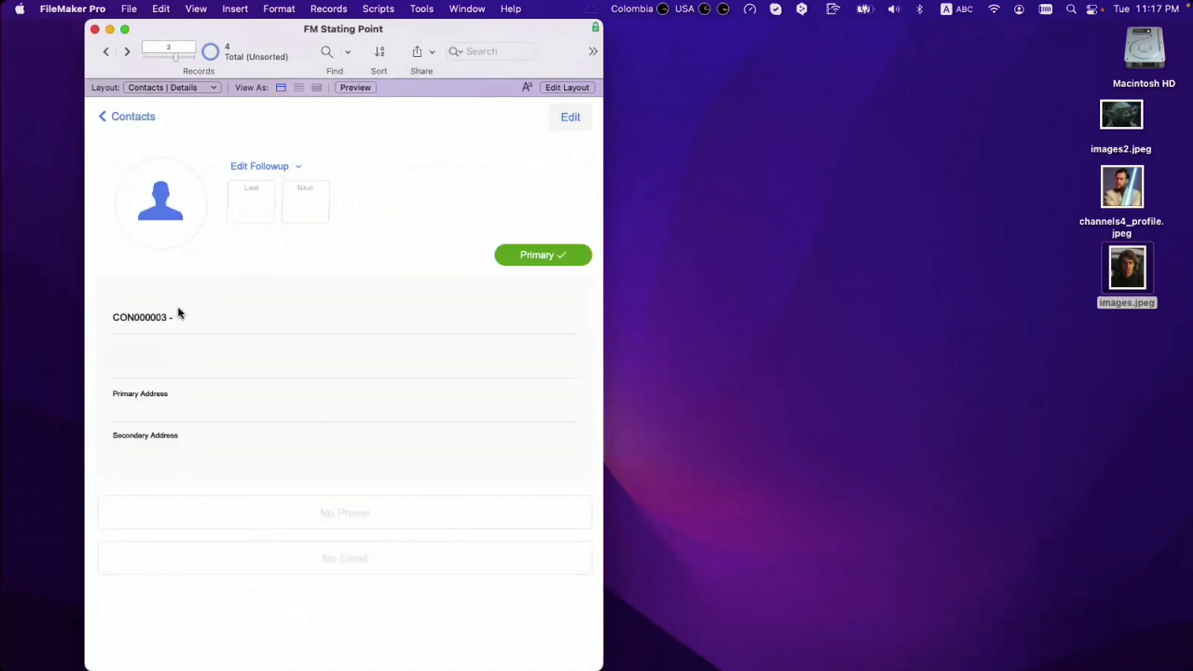
{"action": "left_click", "coordinate": [568, 117]}
{"action": "left_click", "coordinate": [168, 352]}
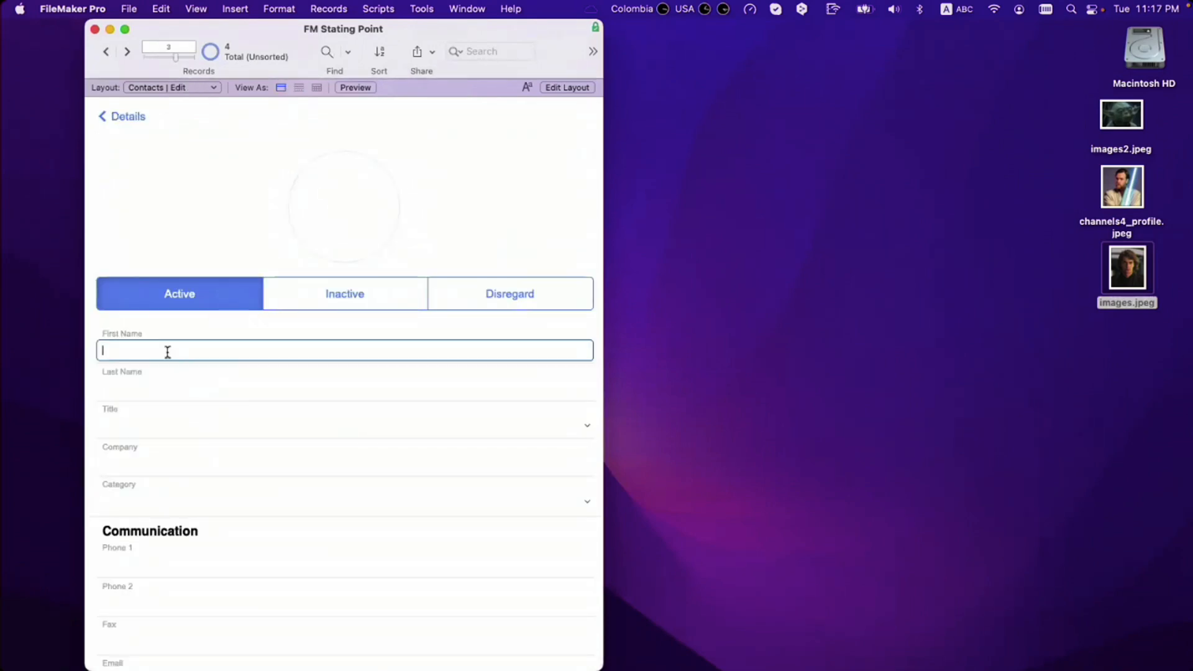
{"action": "type", "text": "Margaret"}
{"action": "key", "text": "Tab"}
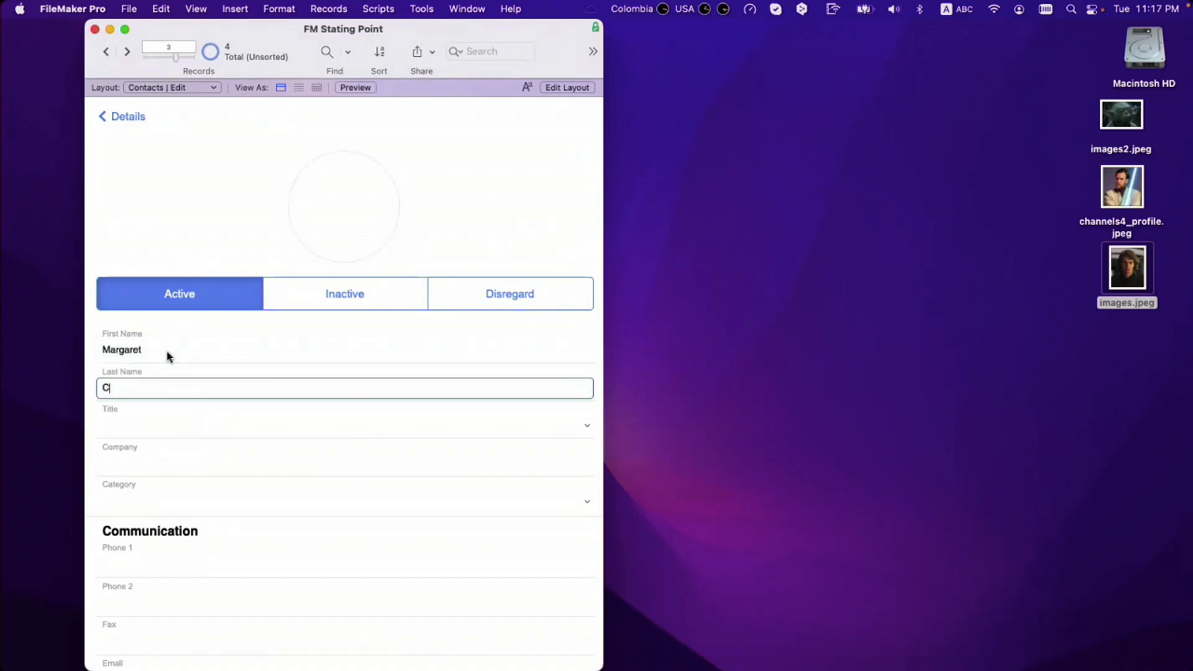
{"action": "key", "text": "Tab"}
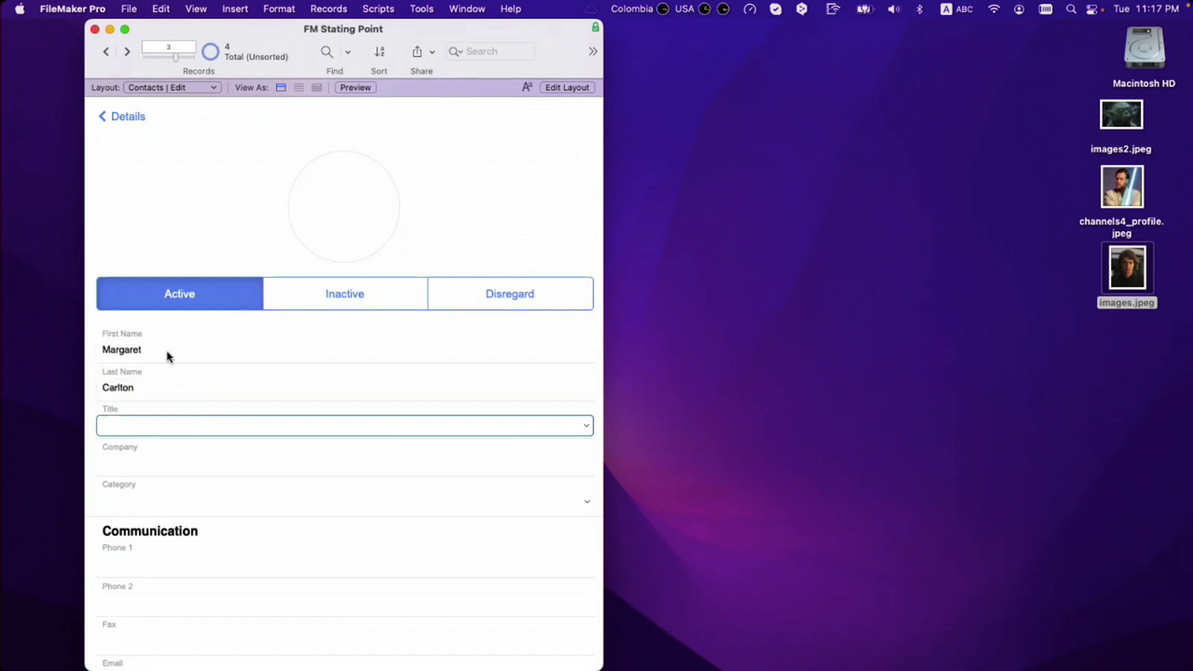
Step: Set the title to Manager, the company to RCC and the category to Customer
{"action": "left_click", "coordinate": [163, 426]}
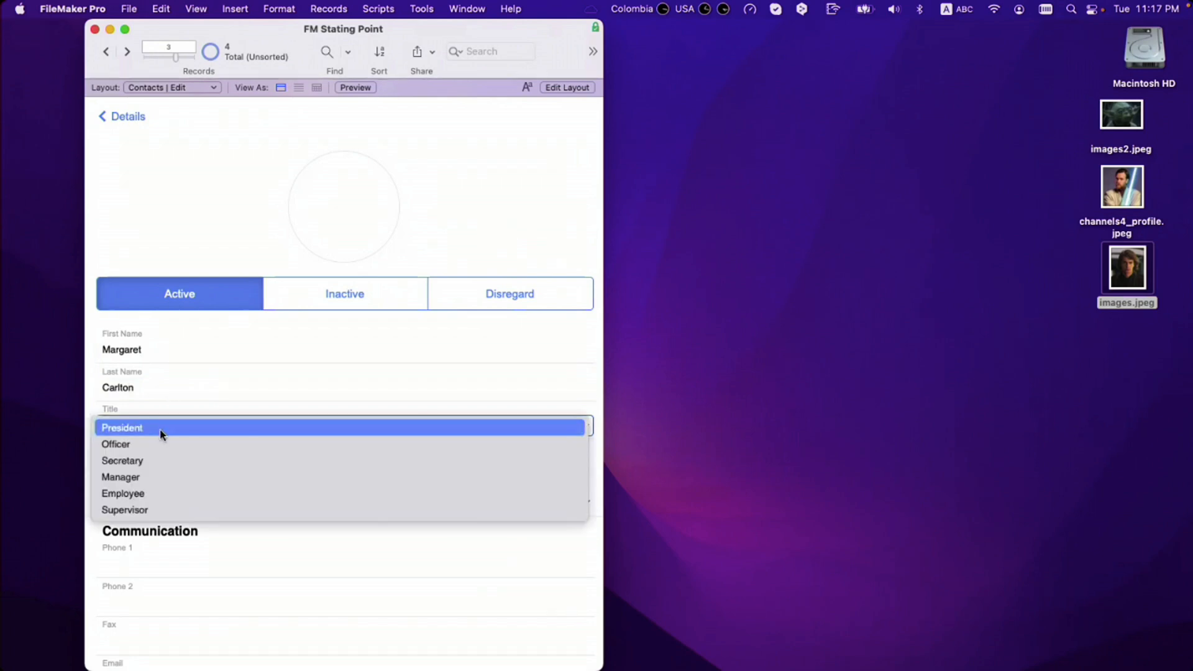
{"action": "left_click", "coordinate": [160, 476]}
{"action": "left_click", "coordinate": [147, 471]}
{"action": "type", "text": "RCC"}
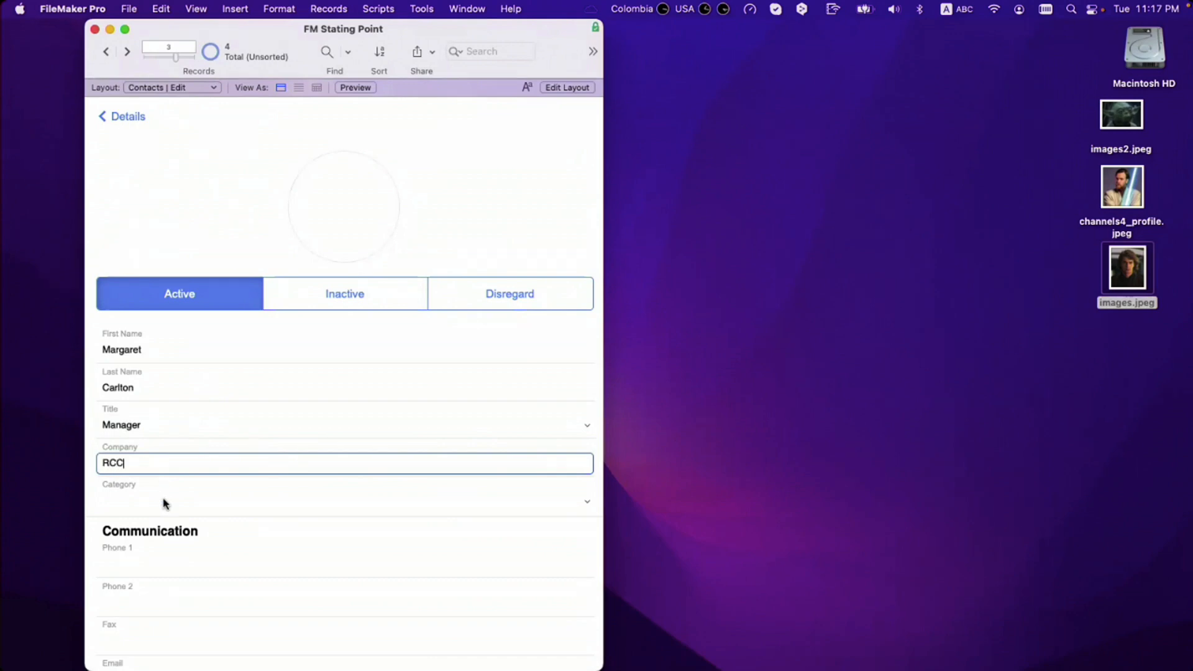
{"action": "left_click", "coordinate": [163, 501]}
{"action": "left_click", "coordinate": [163, 503]}
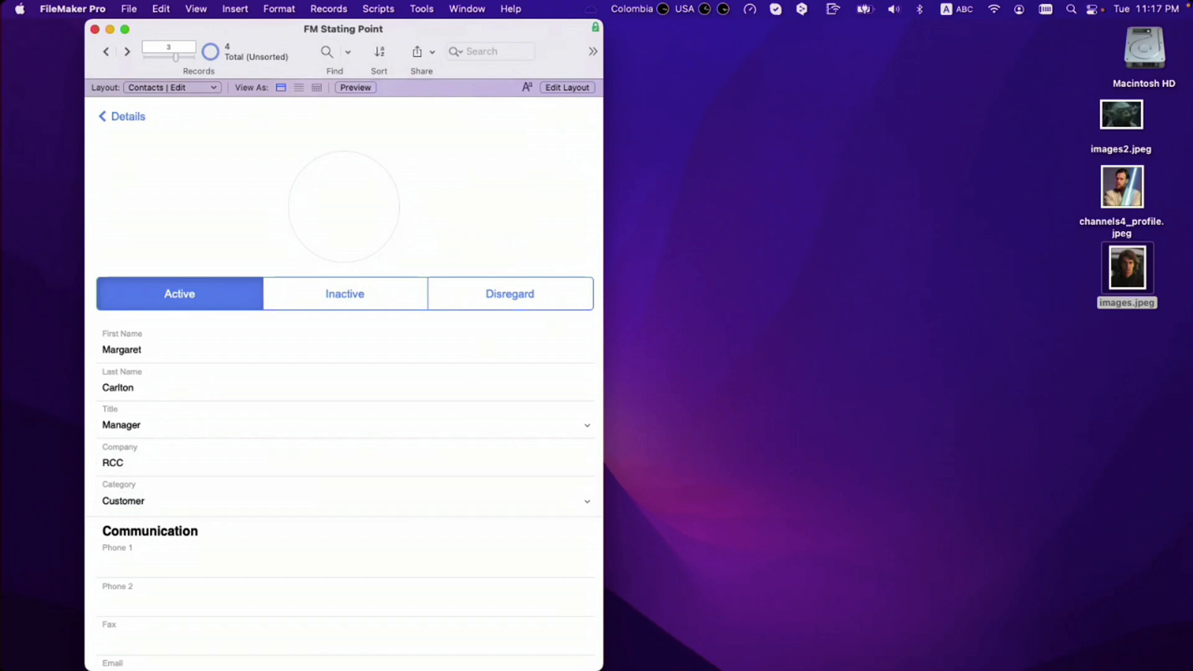
Step: Retype the first name and drop images2.jpeg into the photo circle
{"action": "triple_click", "coordinate": [128, 350]}
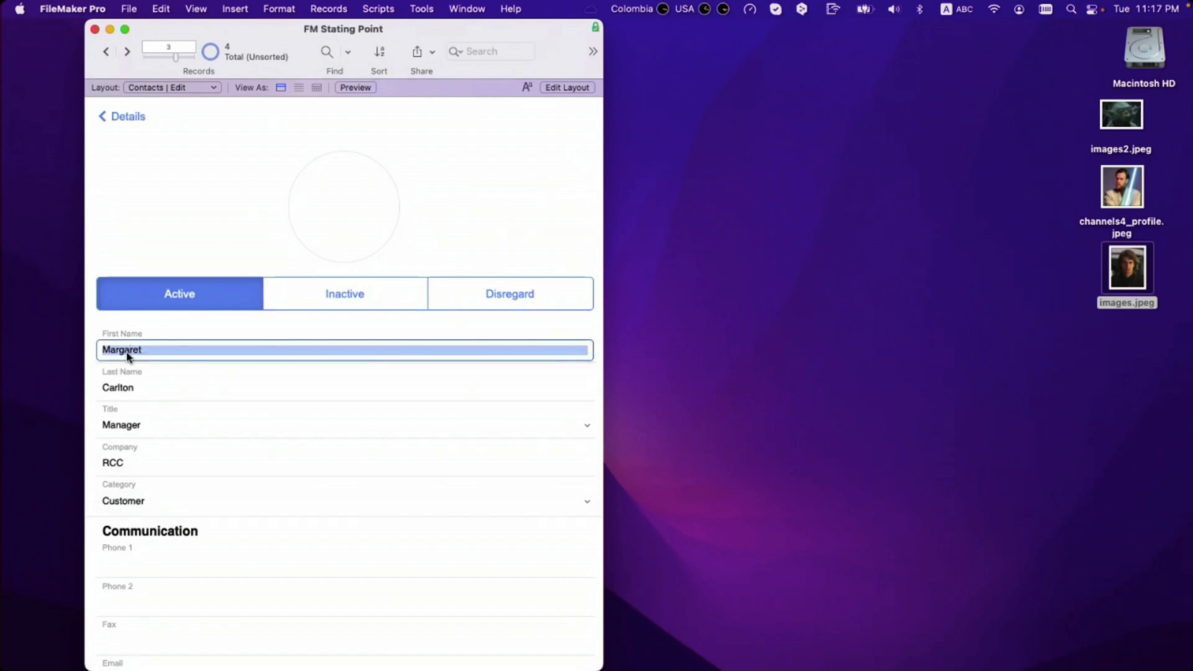
{"action": "type", "text": "Richard"}
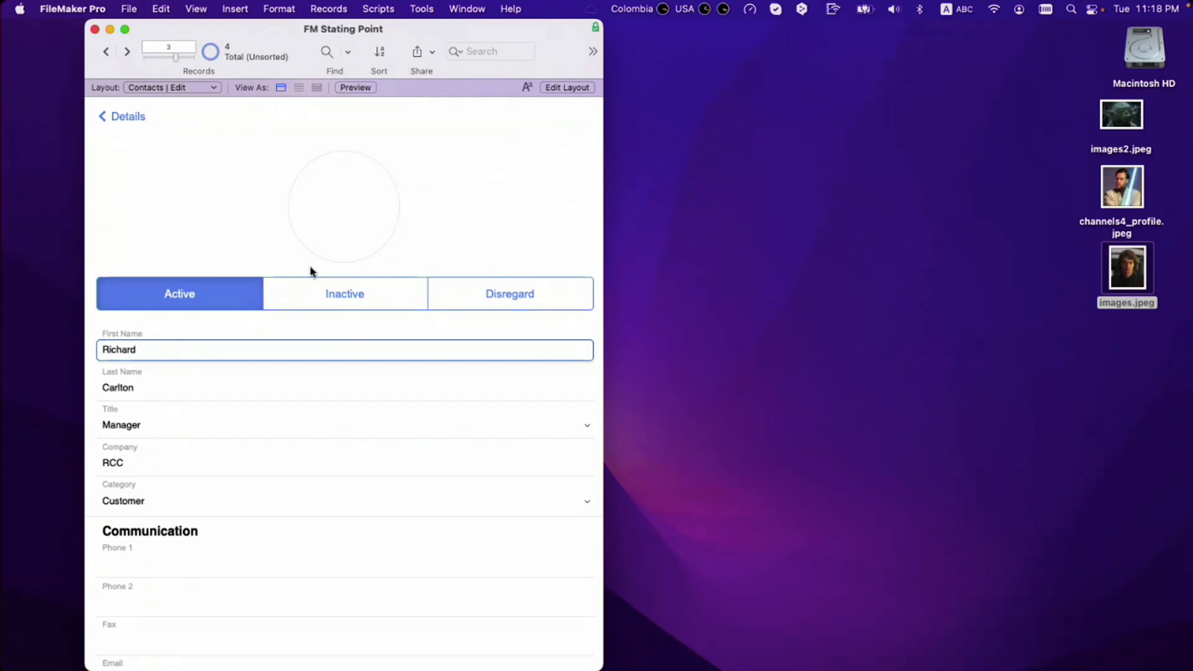
{"action": "left_click", "coordinate": [347, 239]}
{"action": "left_click_drag", "start_coordinate": [1119, 115], "coordinate": [345, 202]}
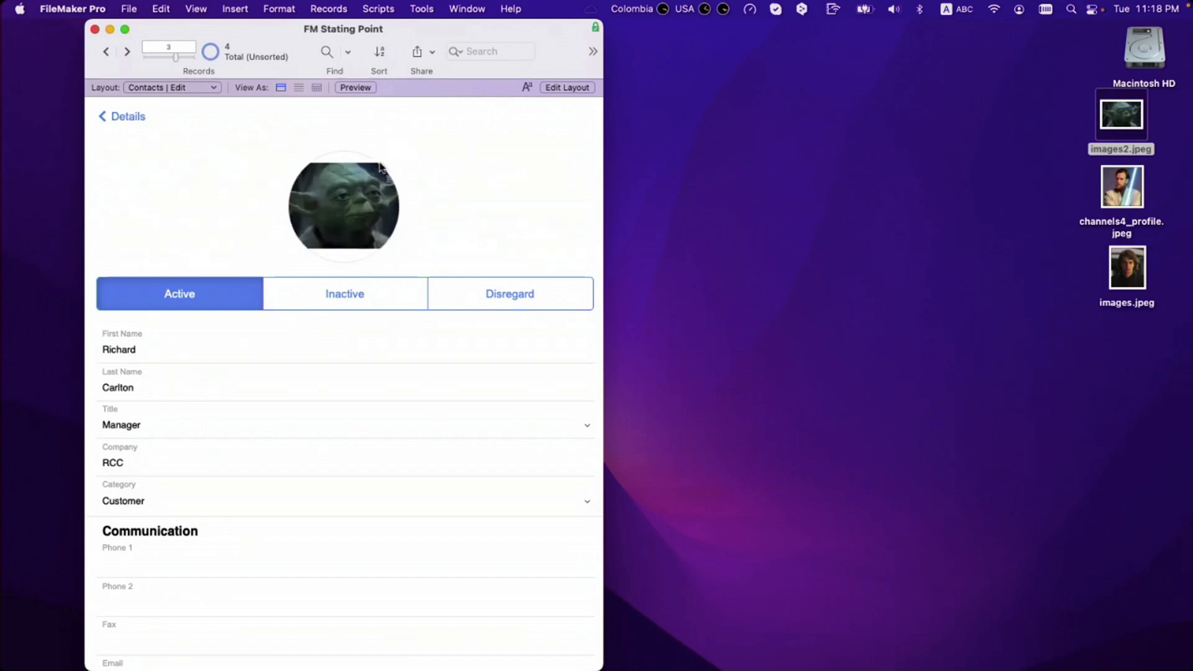
Step: Crop images2.jpeg tighter in Preview and save it
{"action": "double_click", "coordinate": [1120, 122]}
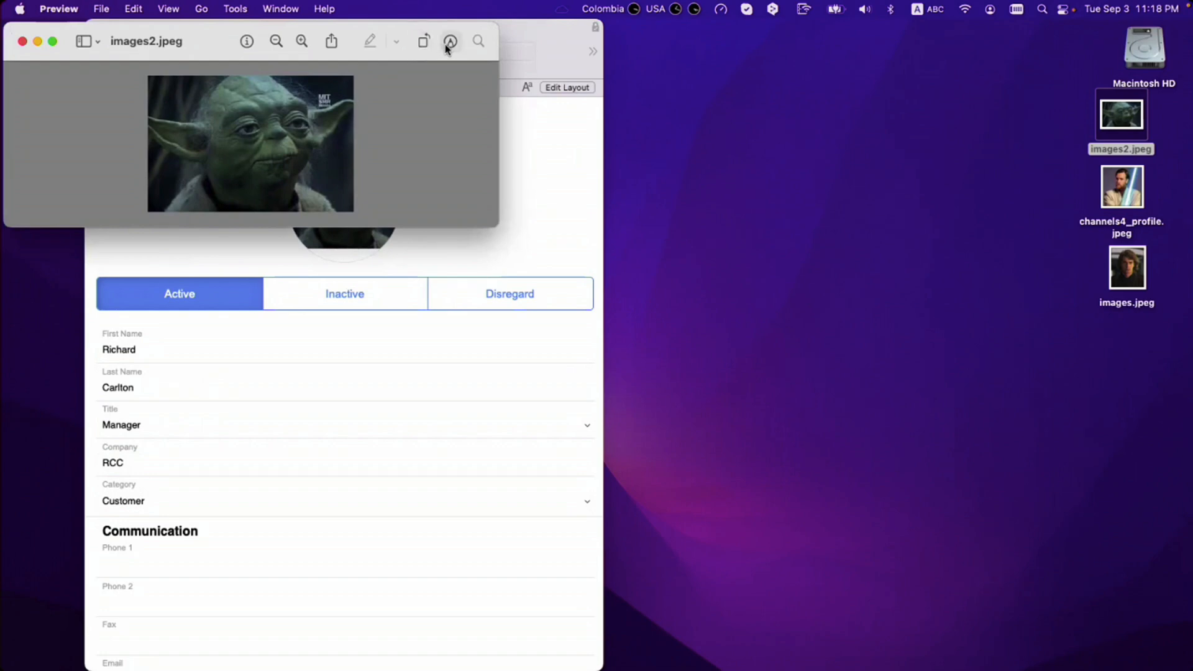
{"action": "left_click_drag", "start_coordinate": [169, 77], "coordinate": [327, 212]}
{"action": "left_click_drag", "start_coordinate": [169, 144], "coordinate": [177, 145]}
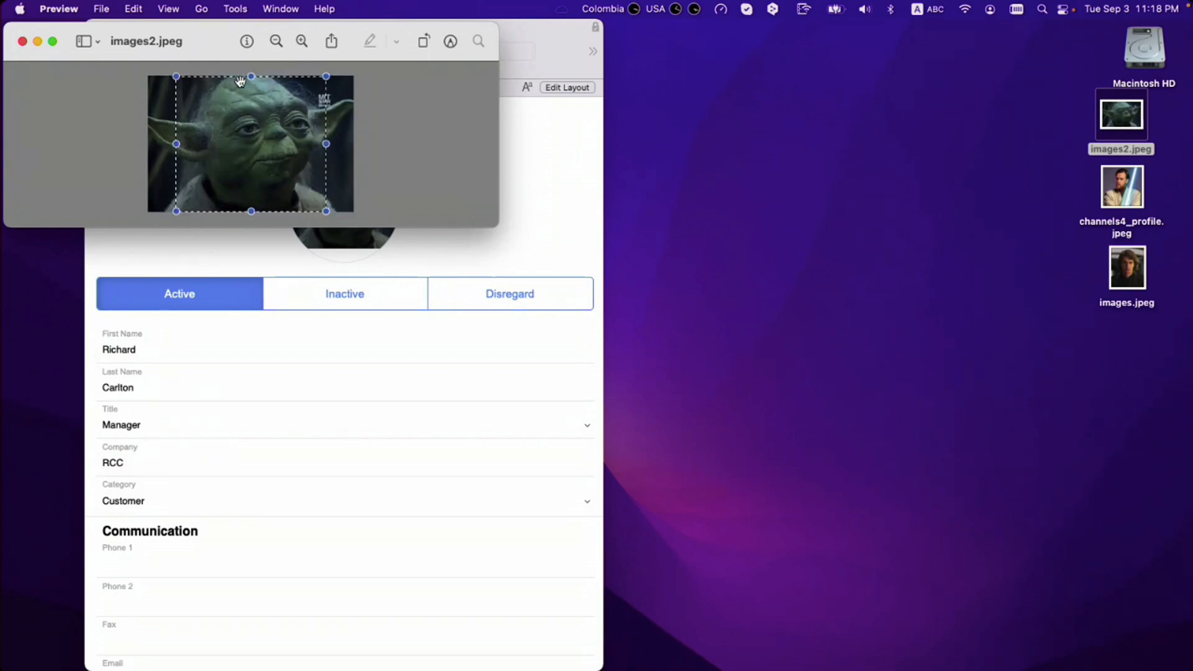
{"action": "key", "text": "super+k"}
{"action": "key", "text": "super+s"}
{"action": "key", "text": "super+w"}
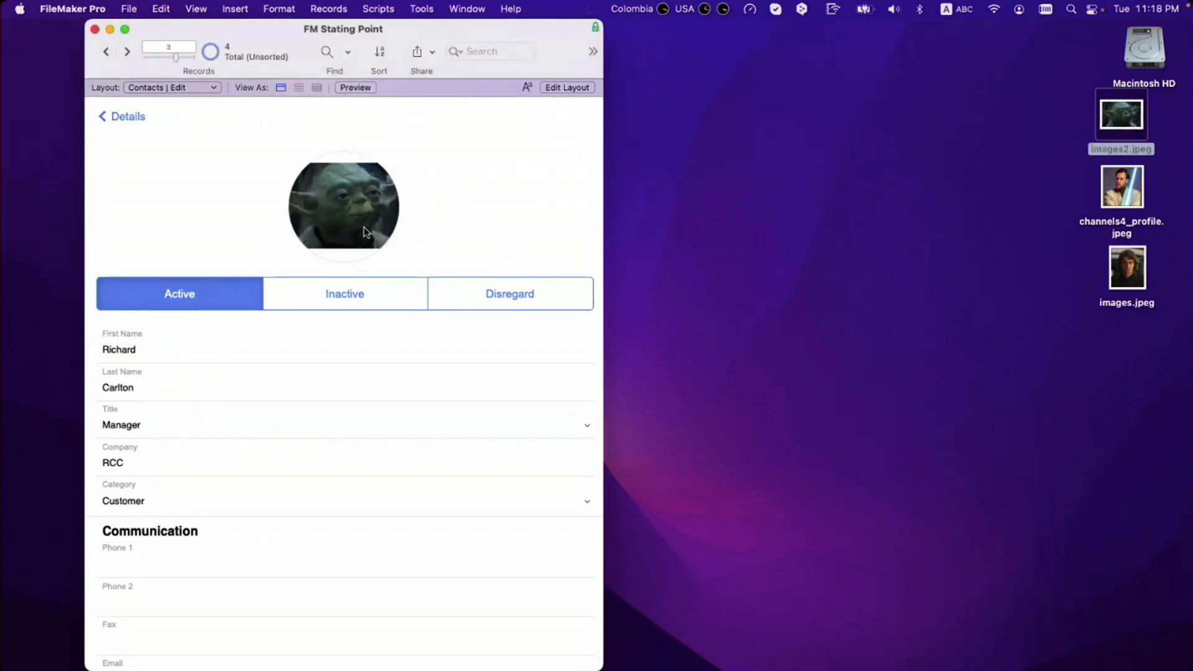
Step: Drop the cropped photo into the contact's circle, delete it again, and open Manage Database
{"action": "left_click_drag", "start_coordinate": [1138, 106], "coordinate": [349, 218]}
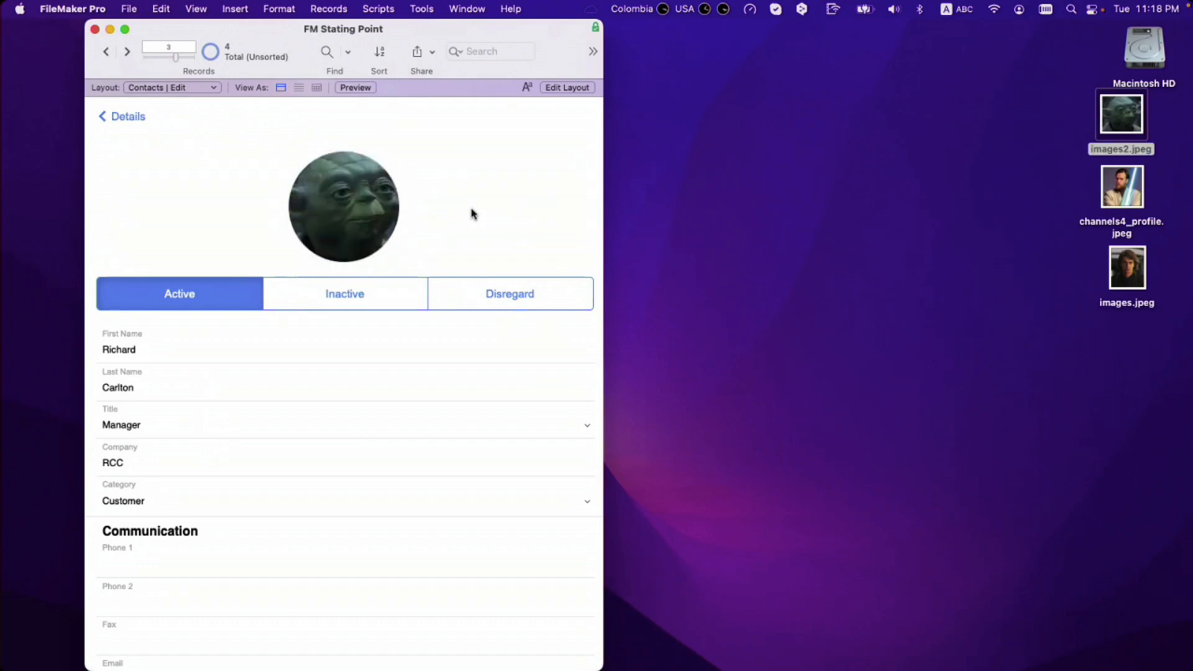
{"action": "left_click", "coordinate": [356, 214]}
{"action": "key", "text": "BackSpace"}
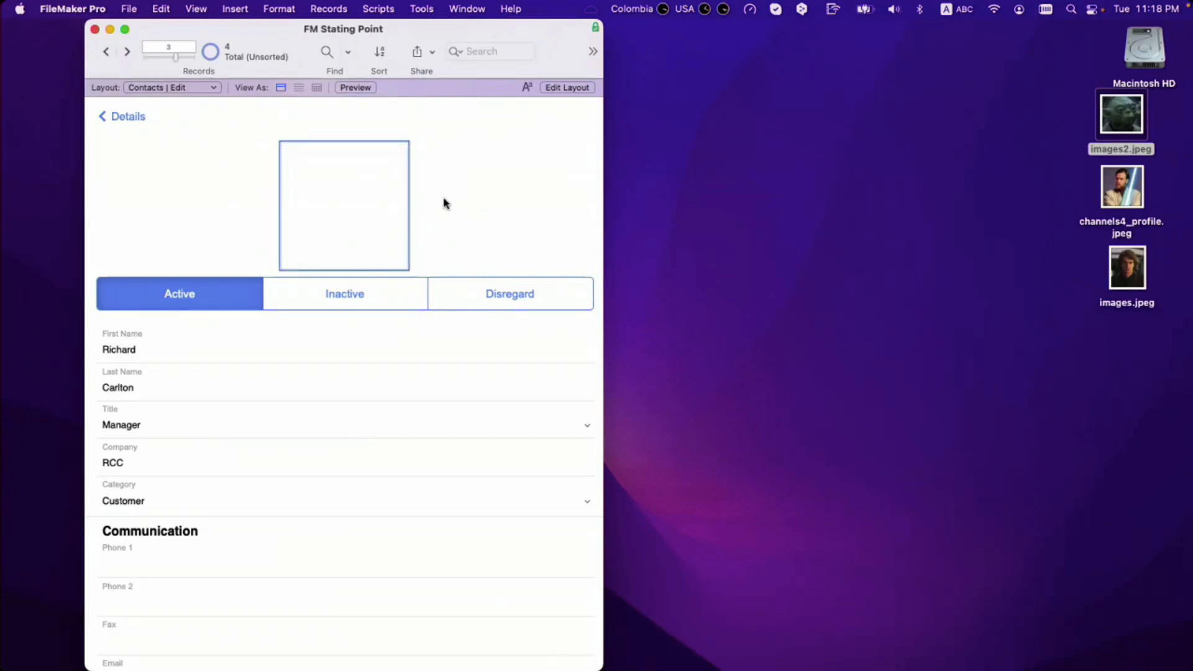
{"action": "left_click", "coordinate": [445, 203]}
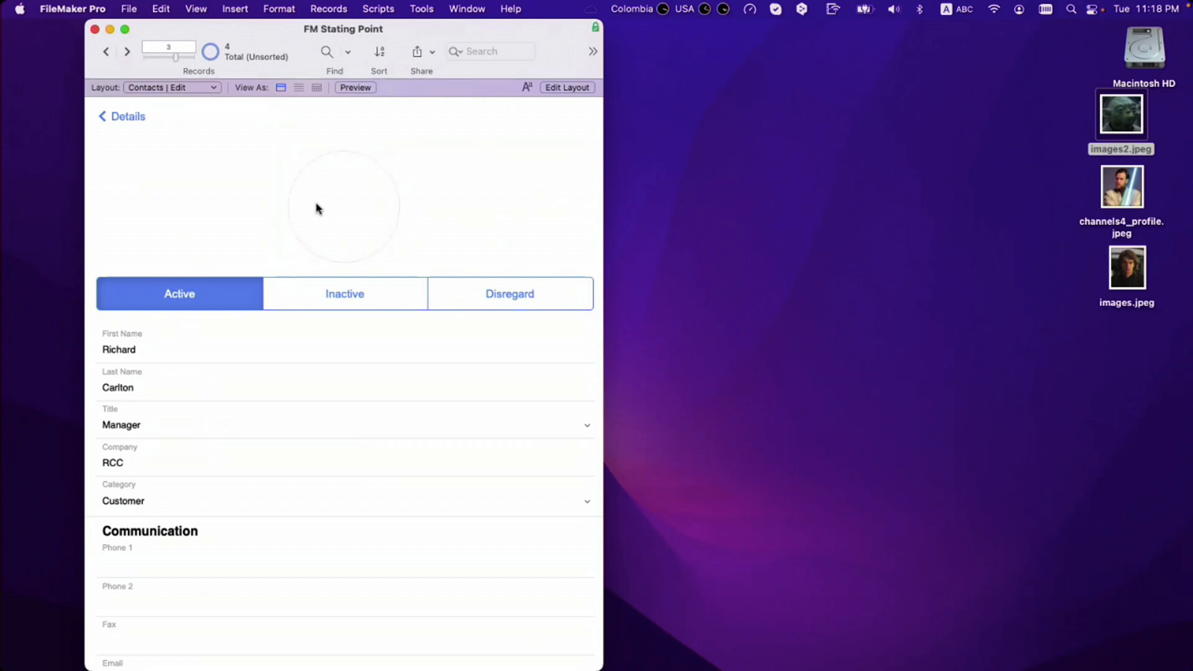
{"action": "key", "text": "super+shift+d"}
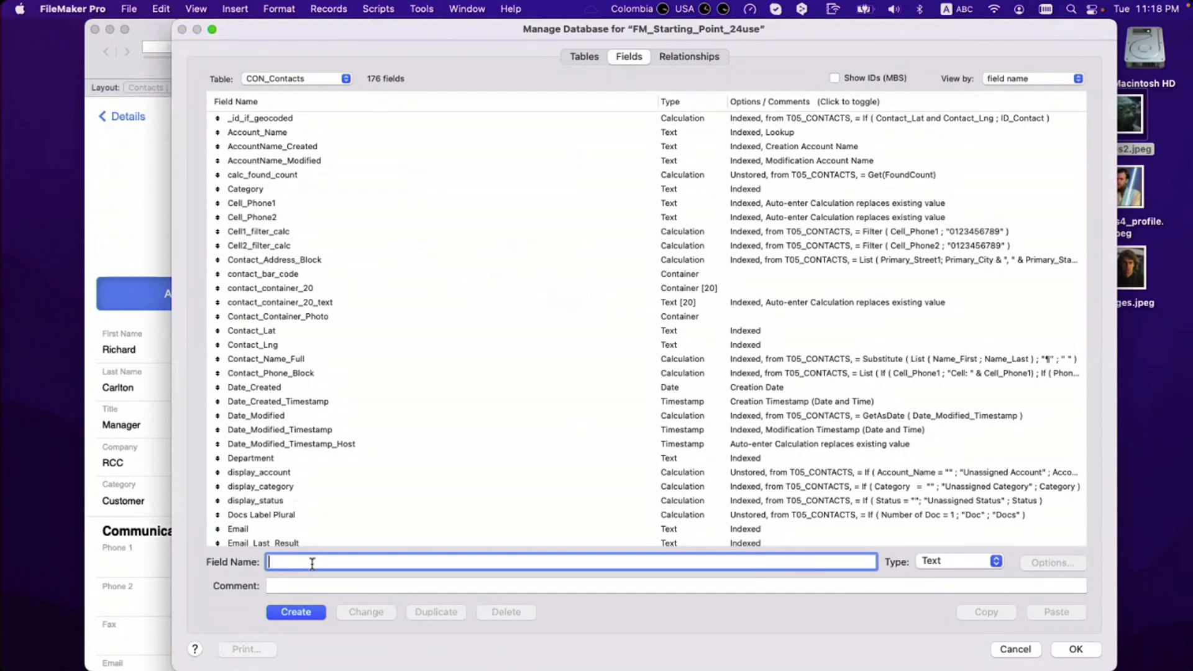
Step: Find the Initials | Unique field and review its auto-enter calculation without changing it
{"action": "left_click", "coordinate": [322, 472]}
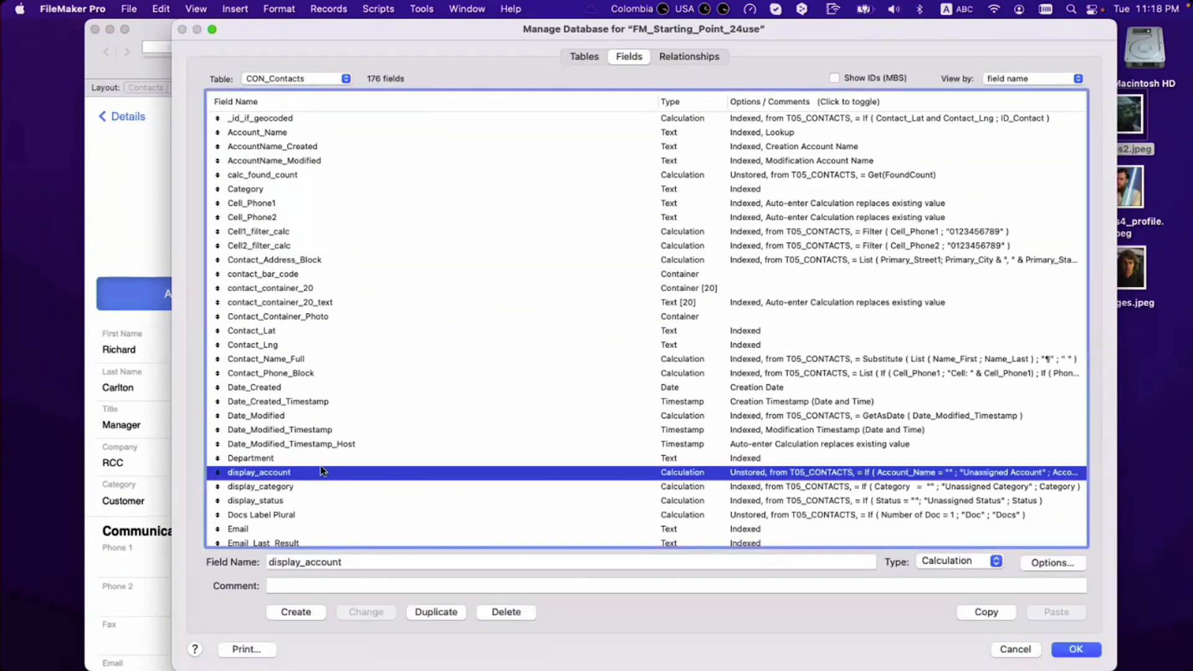
{"action": "type", "text": "in"}
{"action": "scroll", "coordinate": [322, 471], "scroll_direction": "down", "scroll_amount": 3}
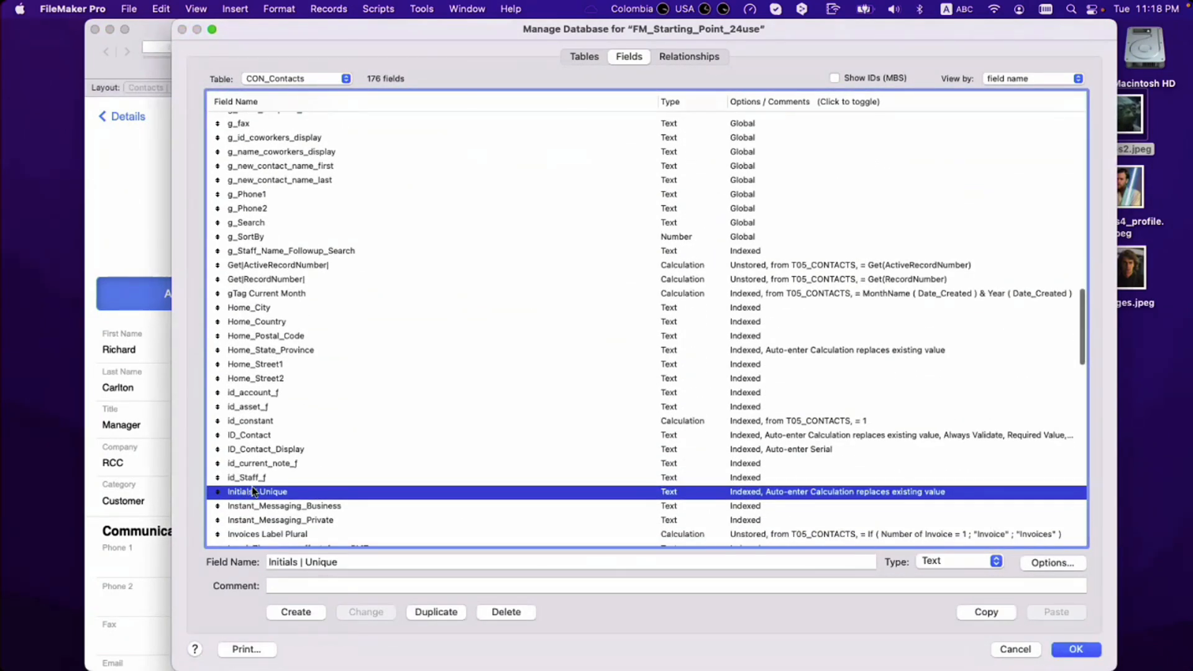
{"action": "key", "text": "super+o"}
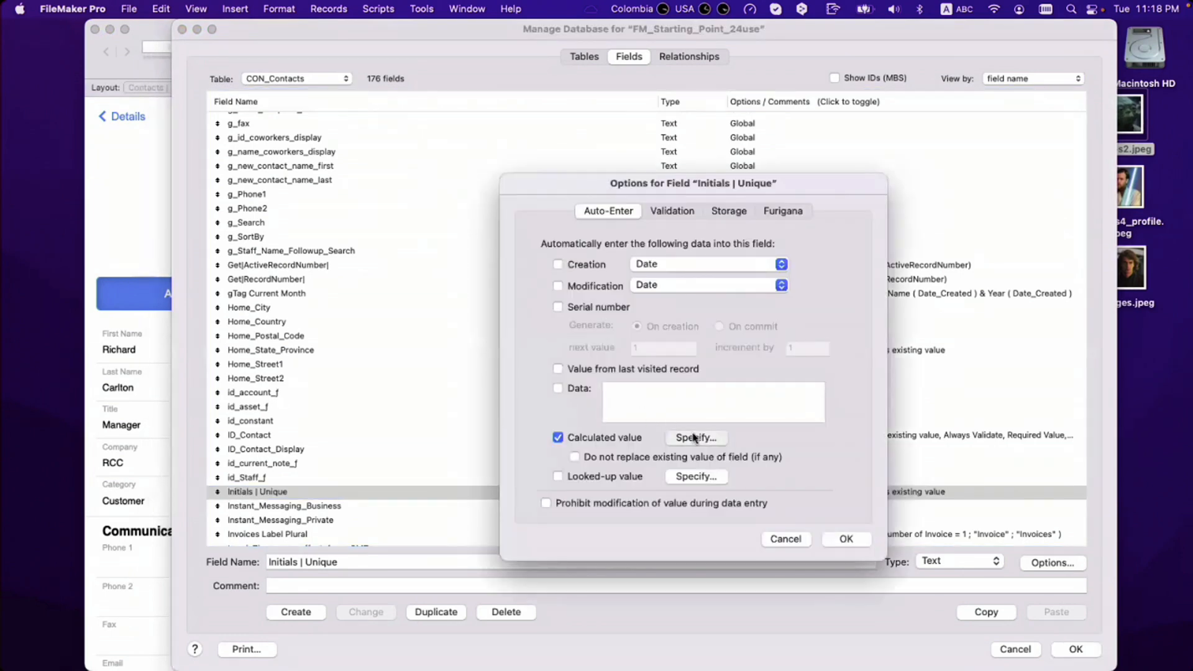
{"action": "left_click", "coordinate": [695, 438]}
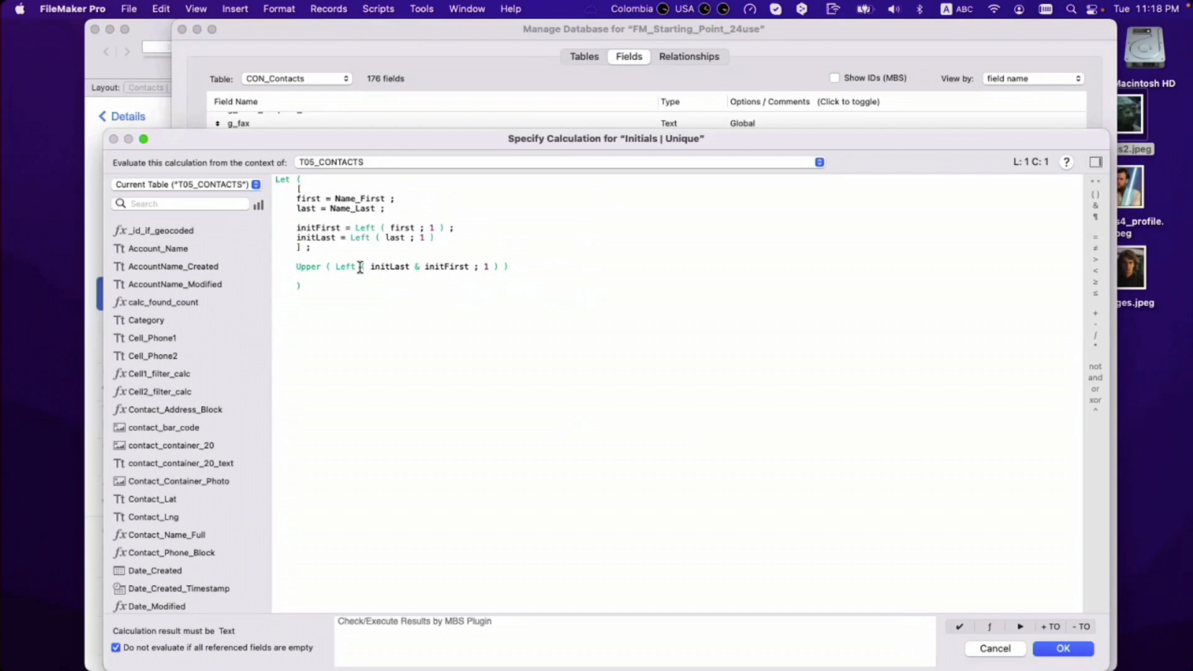
{"action": "key", "text": "Escape"}
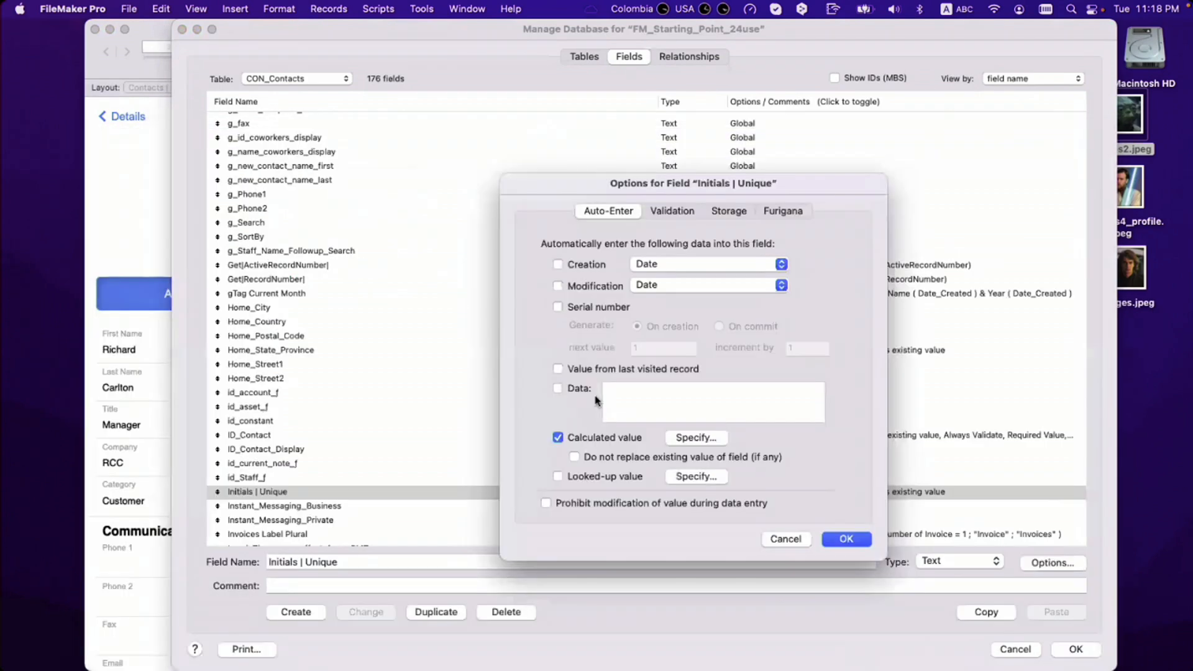
{"action": "key", "text": "Escape"}
Step: Duplicate Initials | Unique and rename the copy to Initials
{"action": "left_click", "coordinate": [438, 615]}
{"action": "left_click", "coordinate": [320, 563]}
{"action": "left_click", "coordinate": [295, 562]}
{"action": "triple_click", "coordinate": [294, 562]}
{"action": "key", "text": "BackSpace"}
{"action": "left_click", "coordinate": [366, 612]}
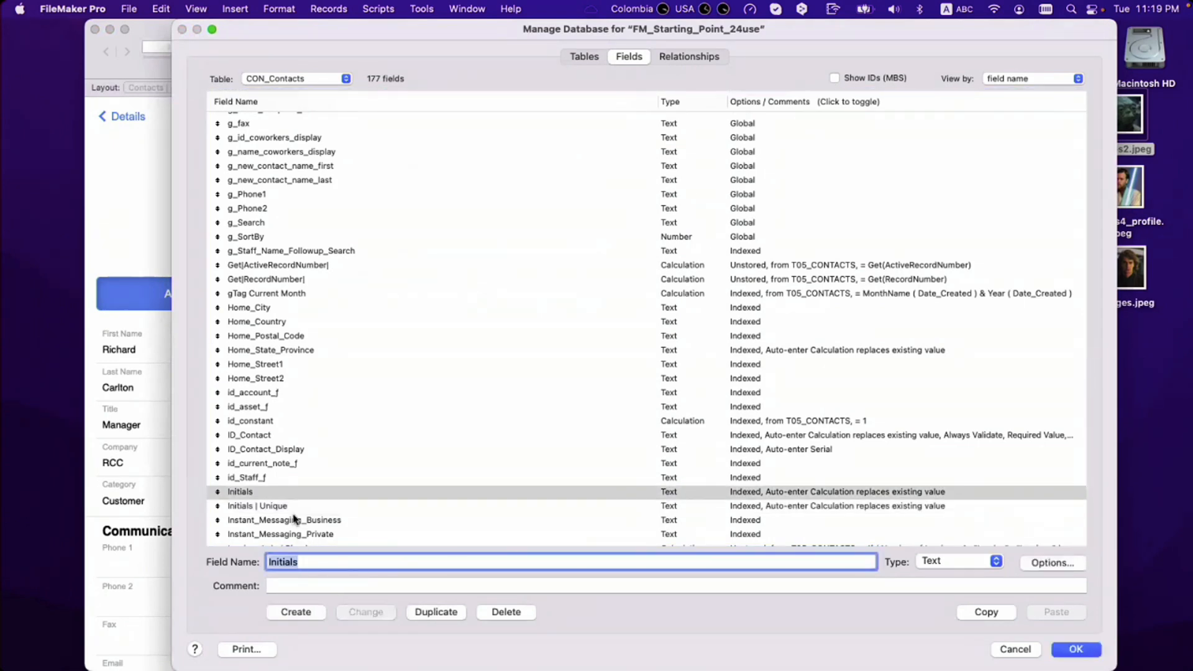
Step: In the Initials auto-enter calculation, replace the Upper result line with Substitute and List calls
{"action": "left_click", "coordinate": [286, 495]}
{"action": "double_click", "coordinate": [286, 499]}
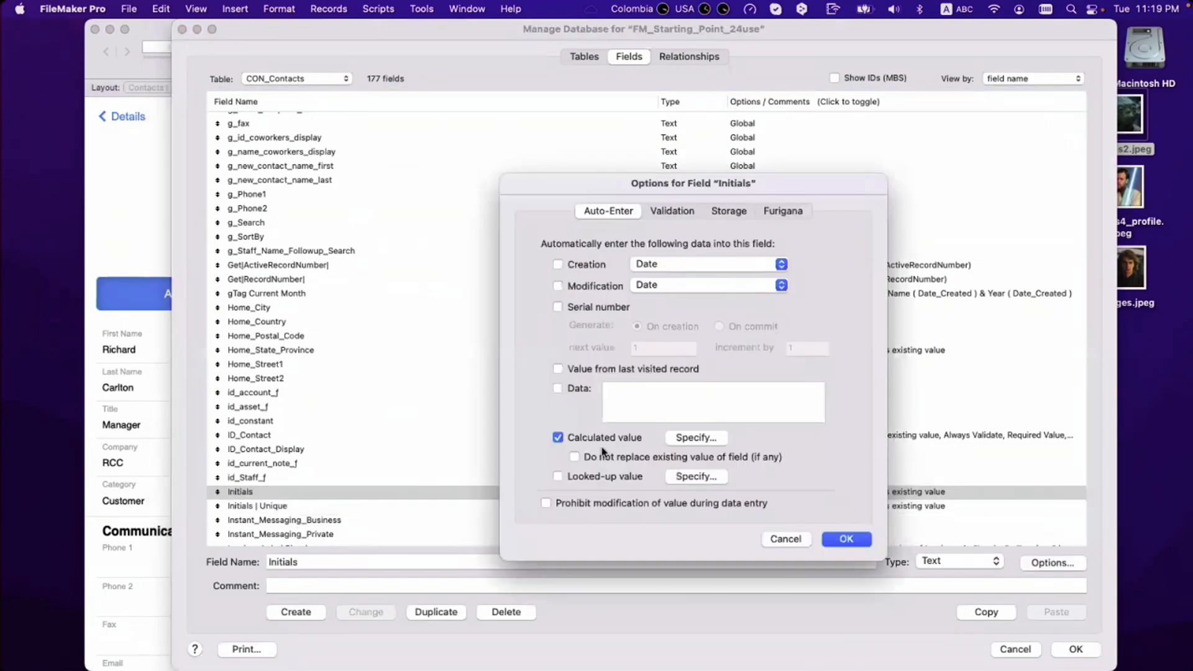
{"action": "left_click", "coordinate": [692, 439]}
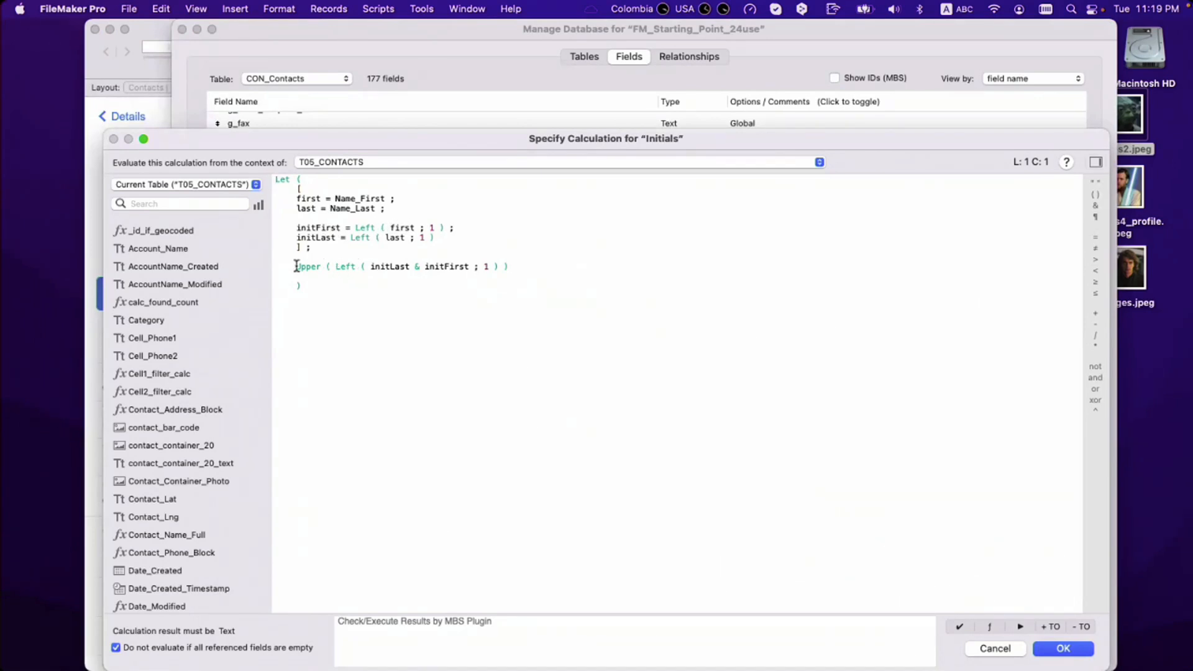
{"action": "left_click_drag", "start_coordinate": [296, 265], "coordinate": [510, 265]}
{"action": "type", "text": "sub"}
{"action": "key", "text": "Return"}
{"action": "double_click", "coordinate": [370, 267]}
{"action": "type", "text": "list ; searchString ; replaceString"}
{"action": "key", "text": "Return"}
Step: Complete the result as Substitute ( List ( initFirst ; initLast ) ; ¶ ; "" )
{"action": "double_click", "coordinate": [308, 228]}
{"action": "key", "text": "super+c"}
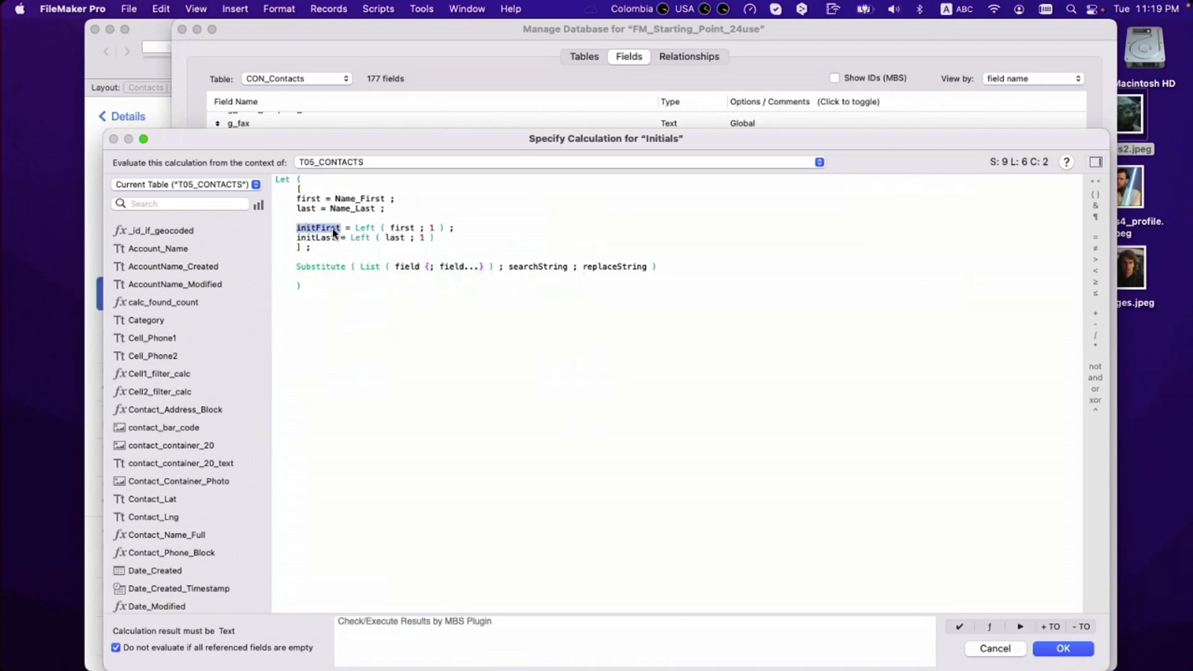
{"action": "left_click_drag", "start_coordinate": [397, 271], "coordinate": [488, 269]}
{"action": "key", "text": "super+v"}
{"action": "type", "text": ";"}
{"action": "double_click", "coordinate": [316, 238]}
{"action": "key", "text": "super+c"}
{"action": "left_click", "coordinate": [454, 267]}
{"action": "key", "text": "super+v"}
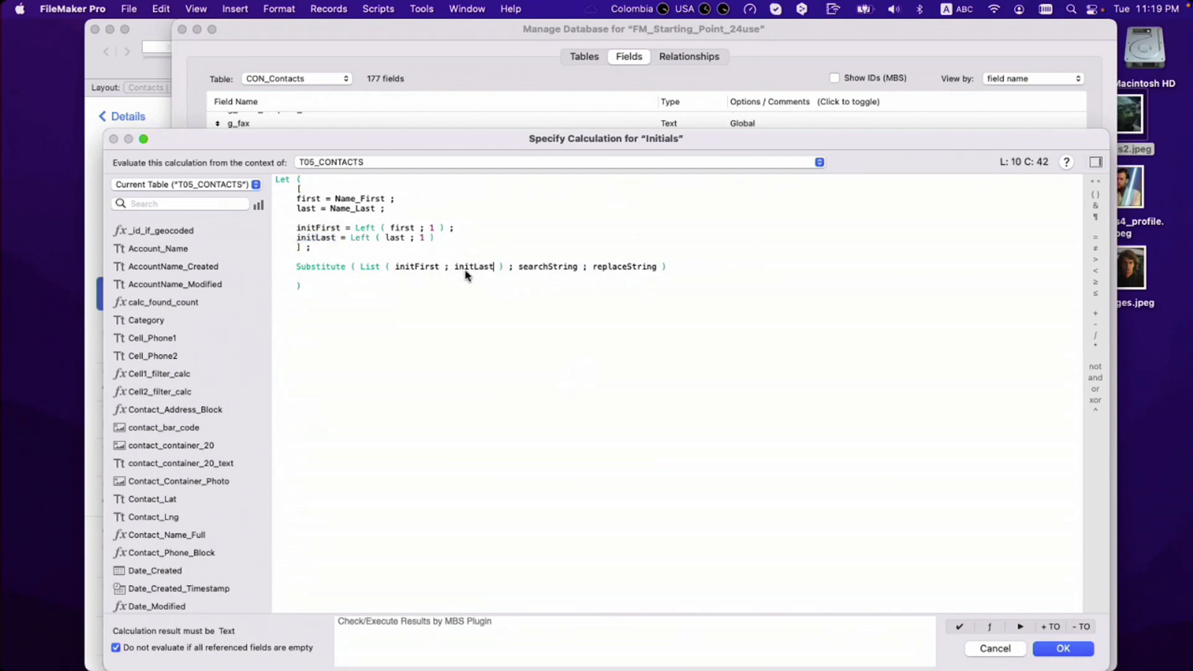
{"action": "double_click", "coordinate": [533, 267]}
{"action": "type", "text": "¶"}
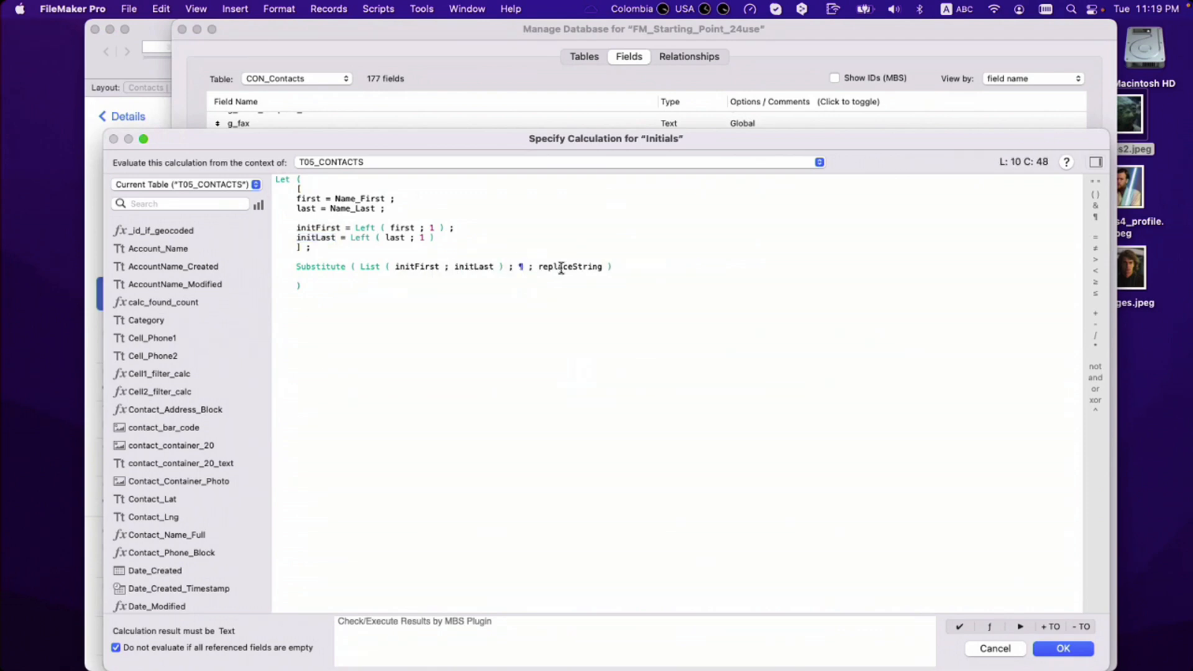
{"action": "double_click", "coordinate": [561, 268]}
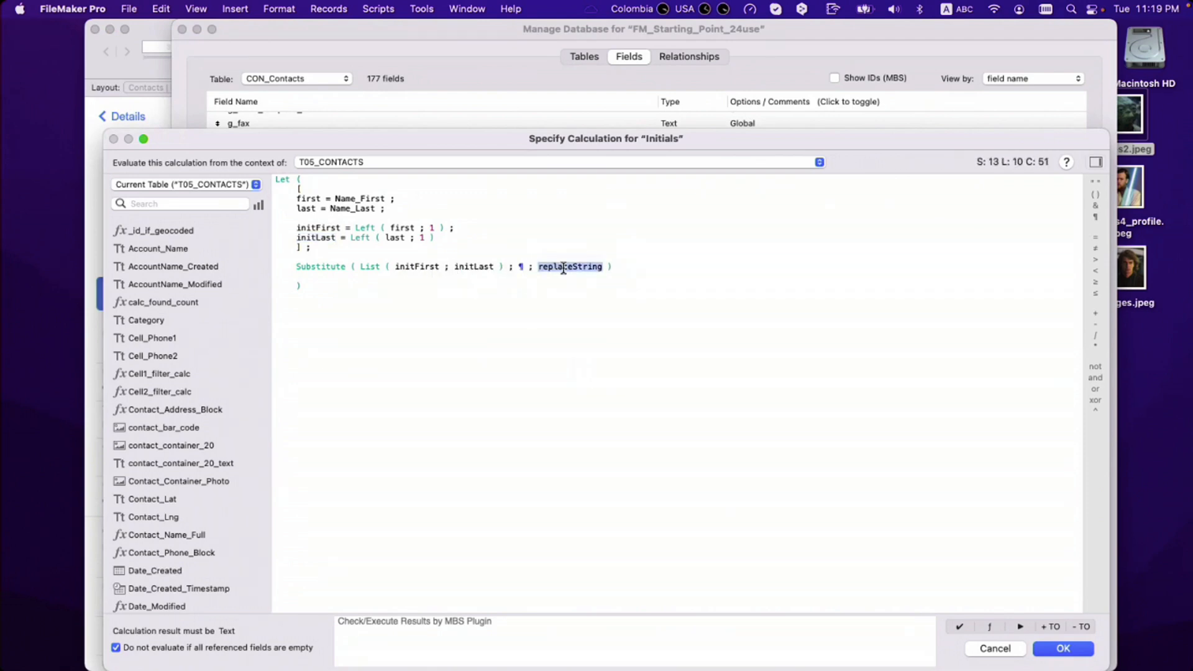
{"action": "type", "text": "\"\""}
{"action": "key", "text": "Down"}
{"action": "key", "text": "Down"}
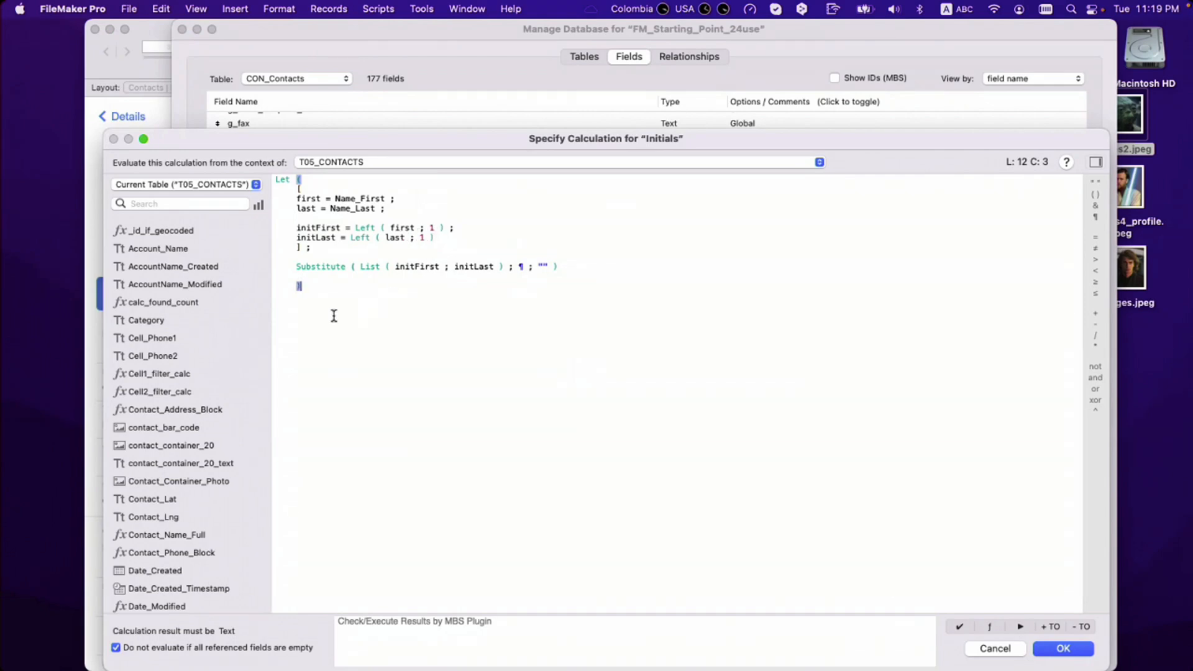
Step: Paste the finished calculation into the Initials auto-enter and close Manage Database, saving the field
{"action": "left_click_drag", "start_coordinate": [334, 315], "coordinate": [266, 129]}
{"action": "key", "text": "super+c"}
{"action": "key", "text": "Escape"}
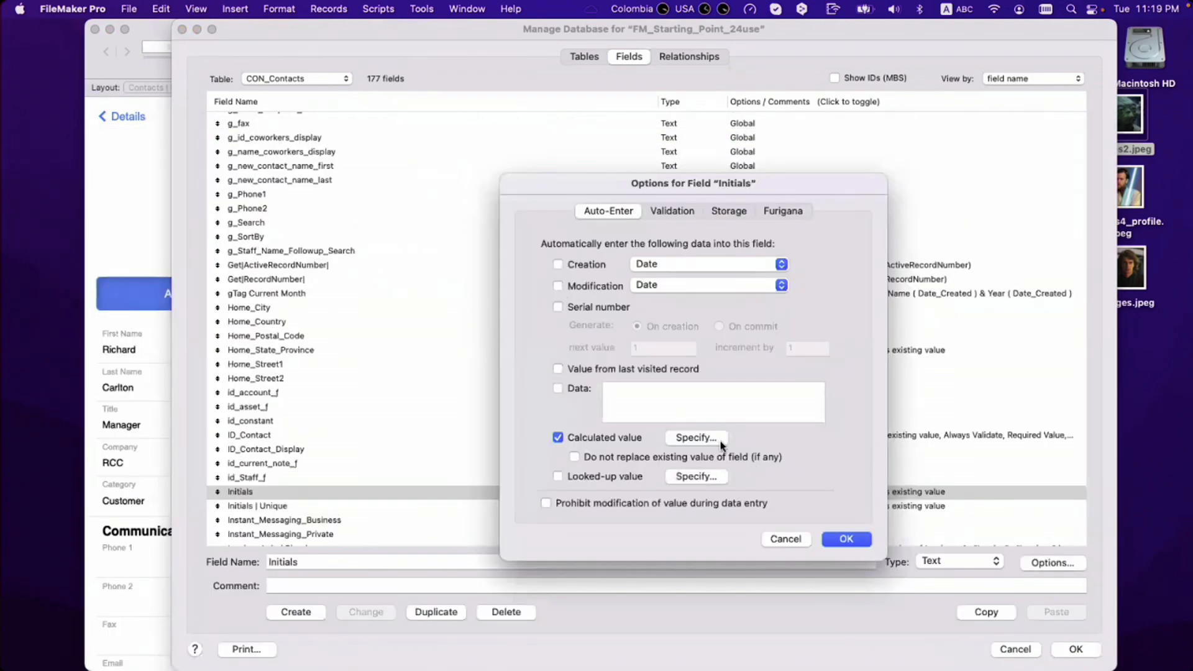
{"action": "left_click", "coordinate": [696, 437]}
{"action": "key", "text": "super+v"}
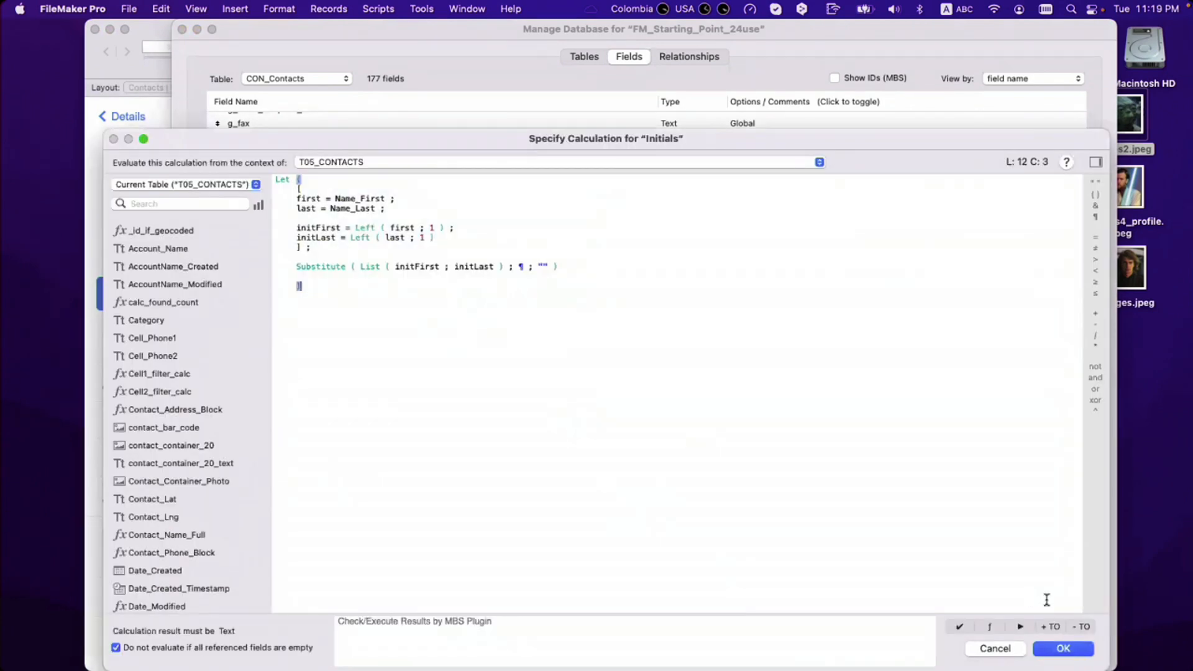
{"action": "left_click", "coordinate": [1062, 648]}
{"action": "left_click", "coordinate": [846, 540]}
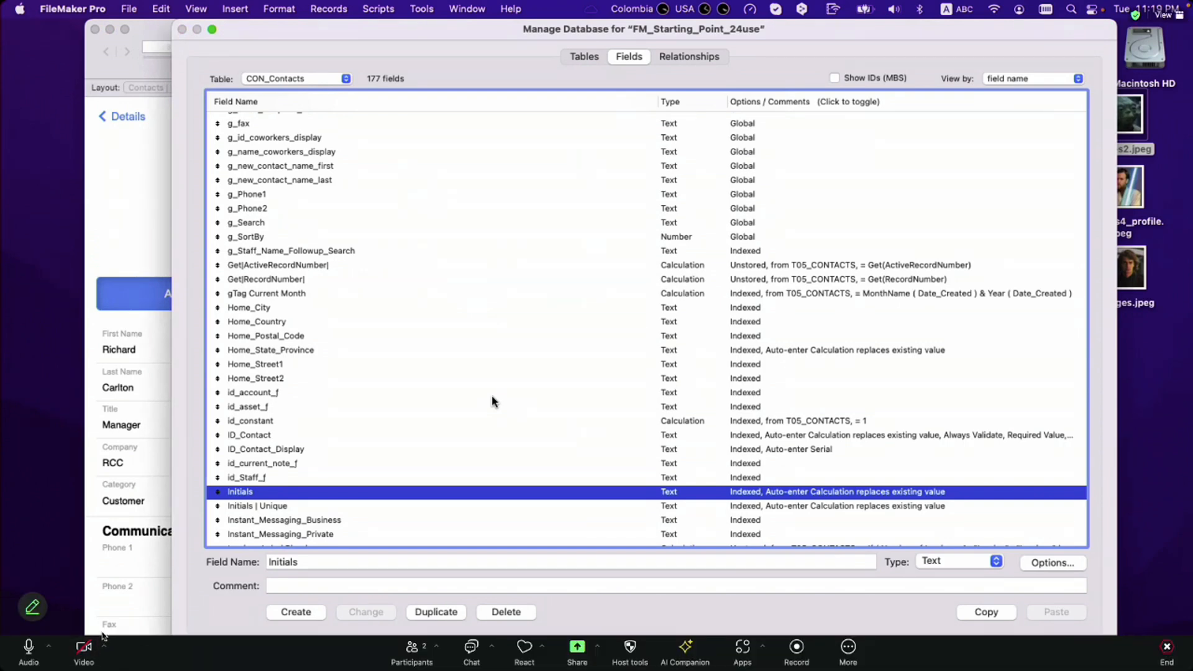
{"action": "key", "text": "Return"}
{"action": "left_click", "coordinate": [421, 9]}
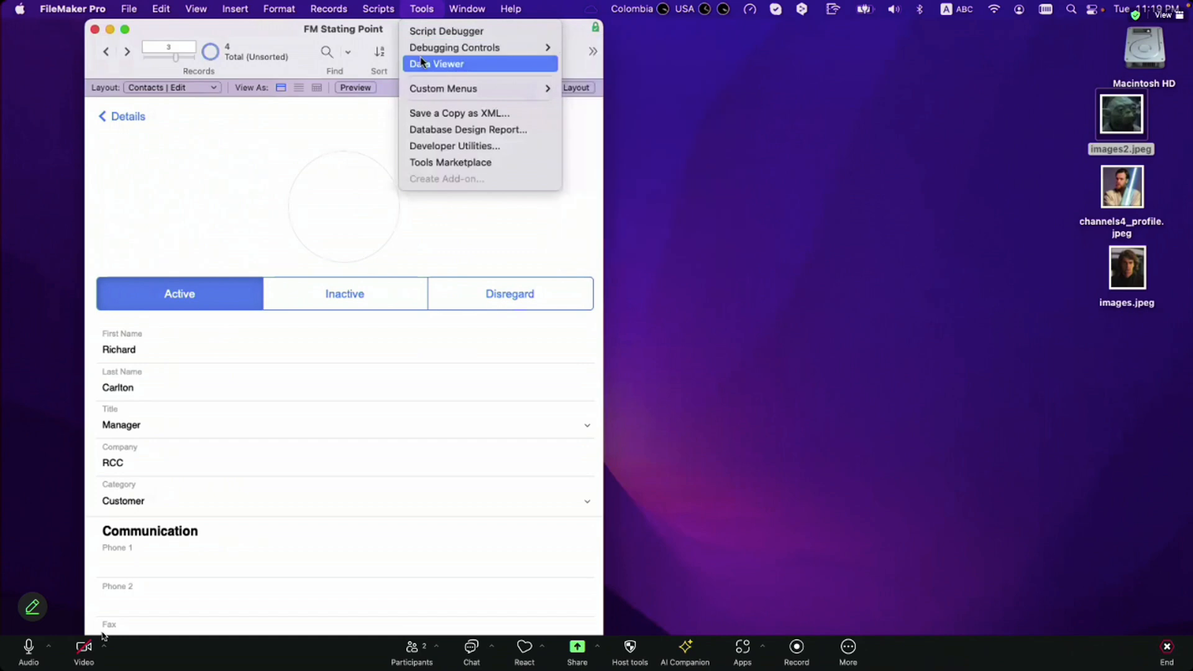
Step: Add a Data Viewer watch expression with the pasted initials Let formula, qualified with T05_CONTACTS
{"action": "left_click", "coordinate": [421, 62]}
{"action": "left_click", "coordinate": [796, 113]}
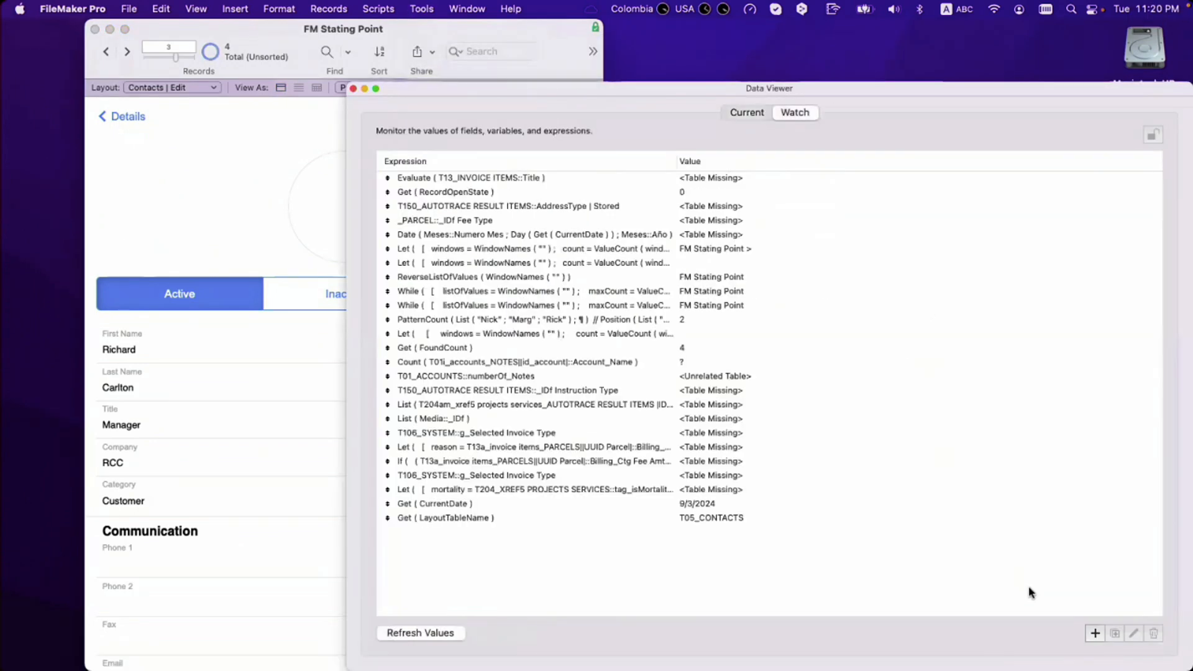
{"action": "left_click", "coordinate": [1095, 633]}
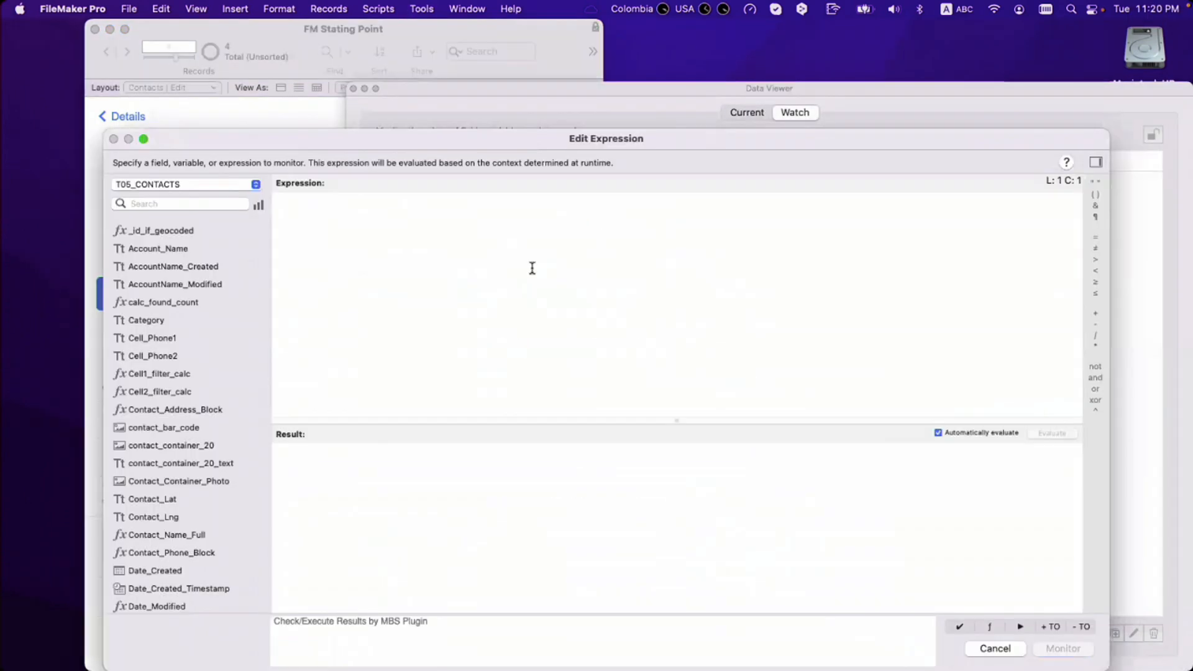
{"action": "key", "text": "super+v"}
{"action": "left_click", "coordinate": [1043, 633]}
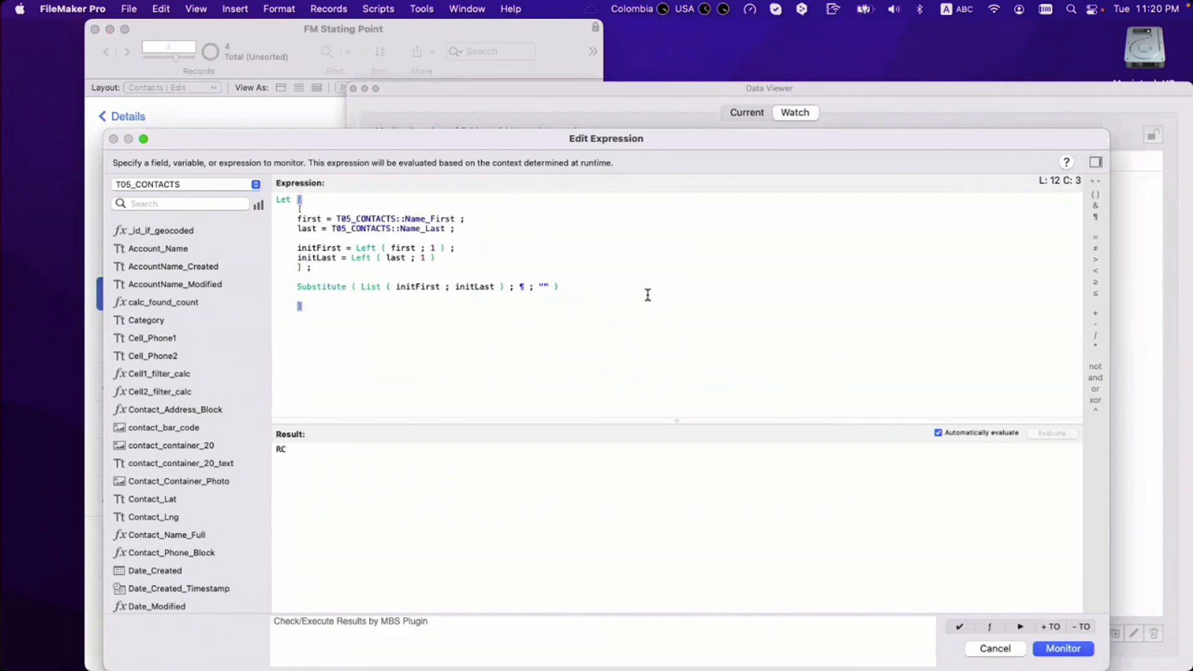
Step: Comment out the Substitute line and test initFirst on its own
{"action": "left_click", "coordinate": [297, 288]}
{"action": "type", "text": "//"}
{"action": "double_click", "coordinate": [311, 248]}
{"action": "key", "text": "super+c"}
{"action": "left_click", "coordinate": [294, 287]}
{"action": "key", "text": "super+v"}
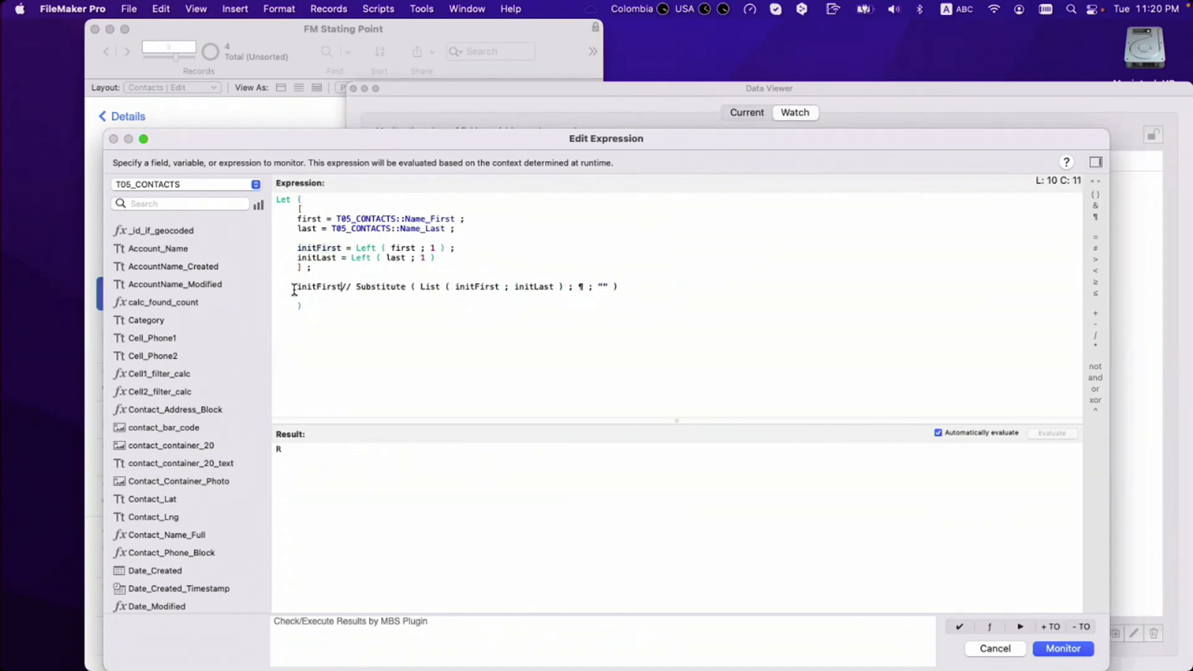
{"action": "key", "text": "super+z"}
Step: Test initLast alone, then List ( initFirst ; initLast ), which returns R and C
{"action": "double_click", "coordinate": [313, 257]}
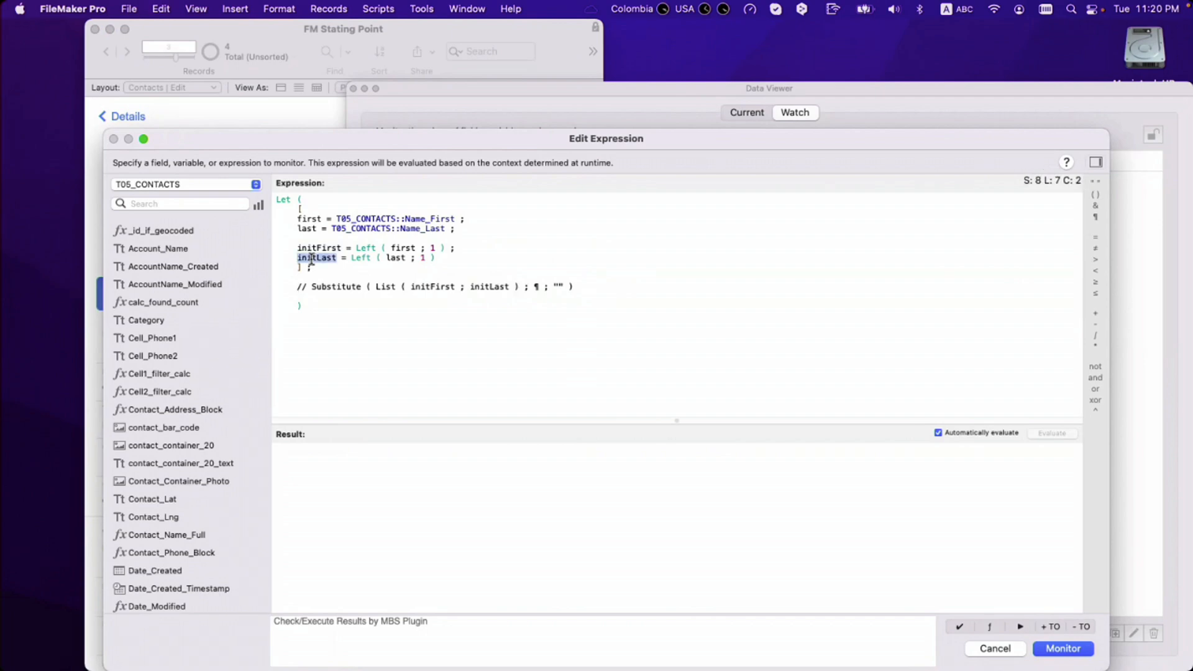
{"action": "left_click", "coordinate": [295, 288]}
{"action": "key", "text": "super+v"}
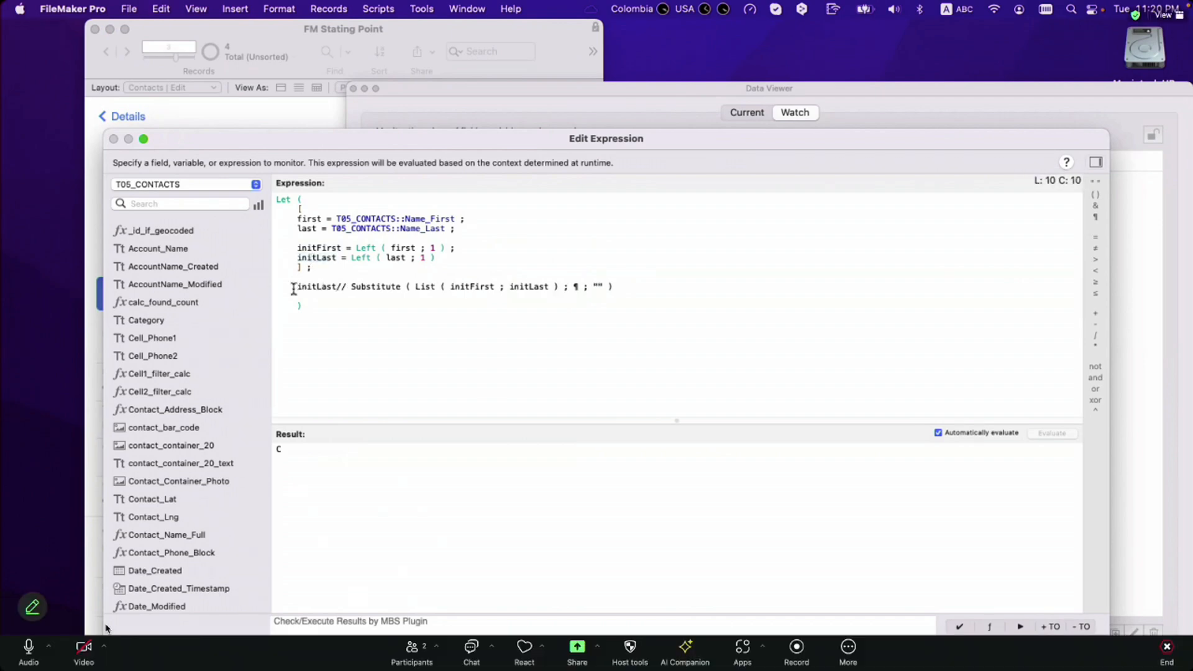
{"action": "key", "text": "super+z"}
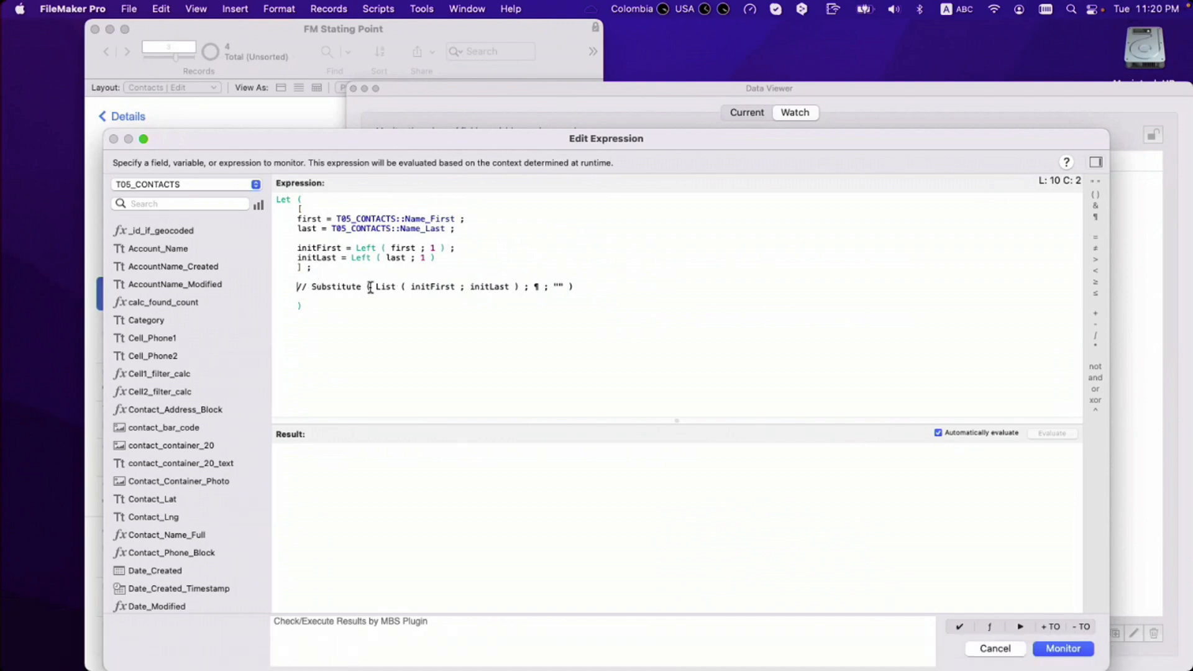
{"action": "left_click_drag", "start_coordinate": [375, 287], "coordinate": [521, 288]}
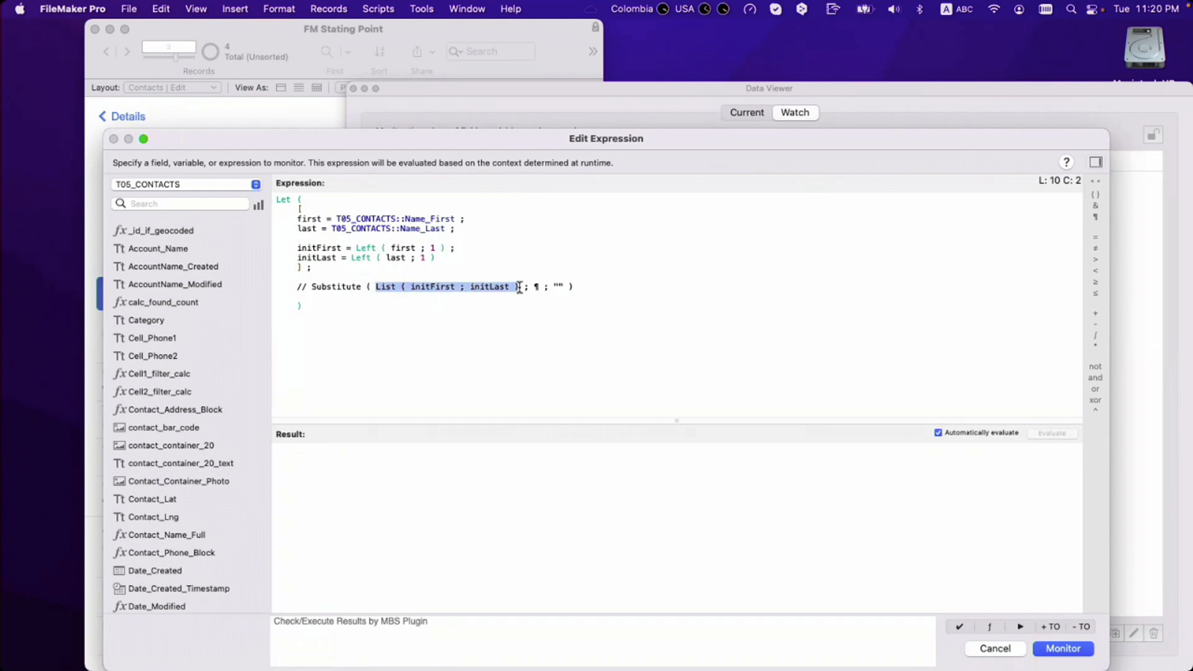
{"action": "key", "text": "cmd+c"}
{"action": "left_click", "coordinate": [295, 287]}
{"action": "key", "text": "cmd+v"}
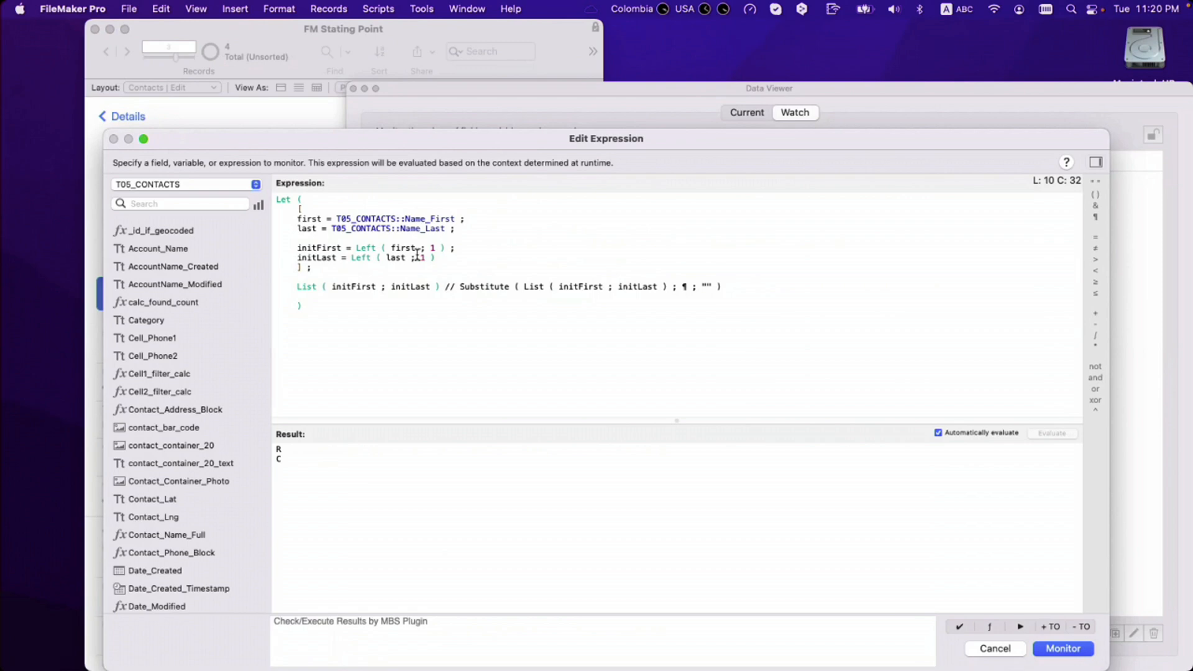
Step: Try an empty first name and then an empty last name, undoing each, and review the R and C results
{"action": "left_click_drag", "start_coordinate": [454, 219], "coordinate": [336, 219]}
{"action": "type", "text": "\"\""}
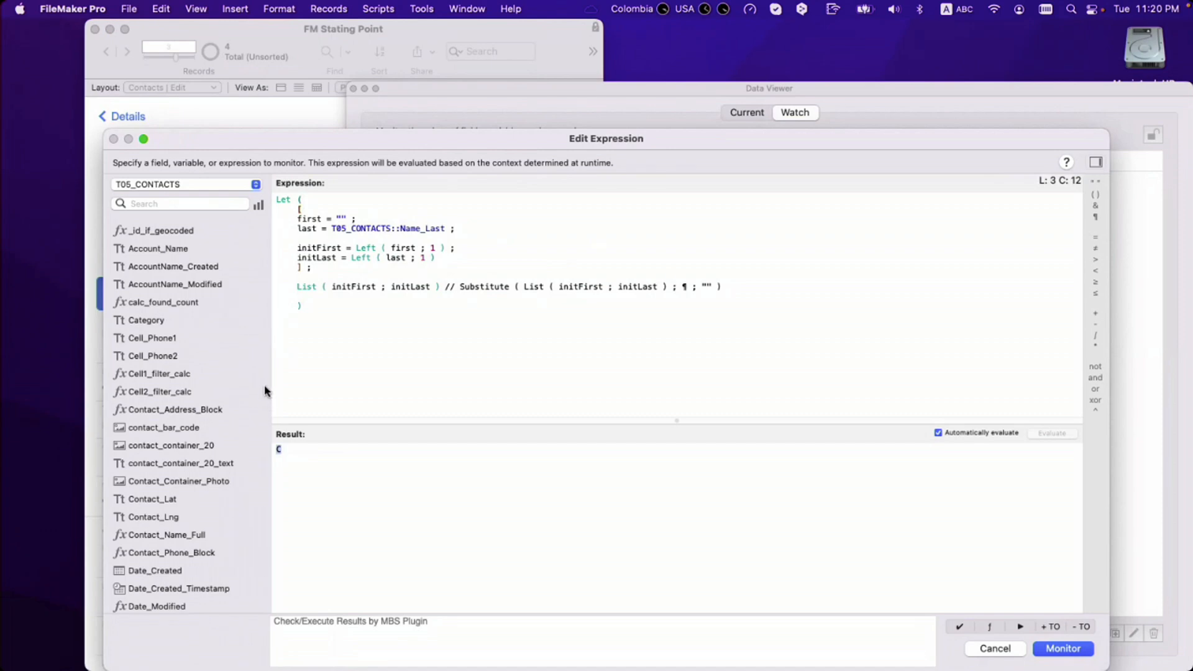
{"action": "key", "text": "super+z"}
{"action": "key", "text": "super+z"}
{"action": "left_click_drag", "start_coordinate": [332, 229], "coordinate": [443, 230]}
{"action": "type", "text": "\""}
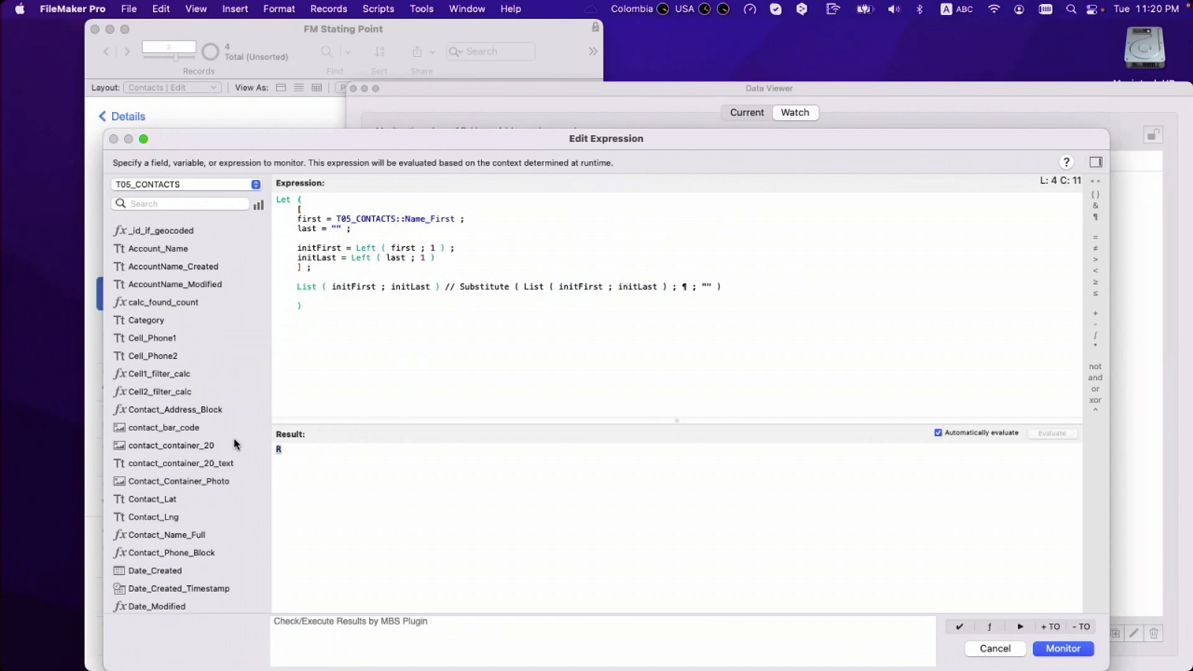
{"action": "key", "text": "super+z"}
{"action": "key", "text": "super+c"}
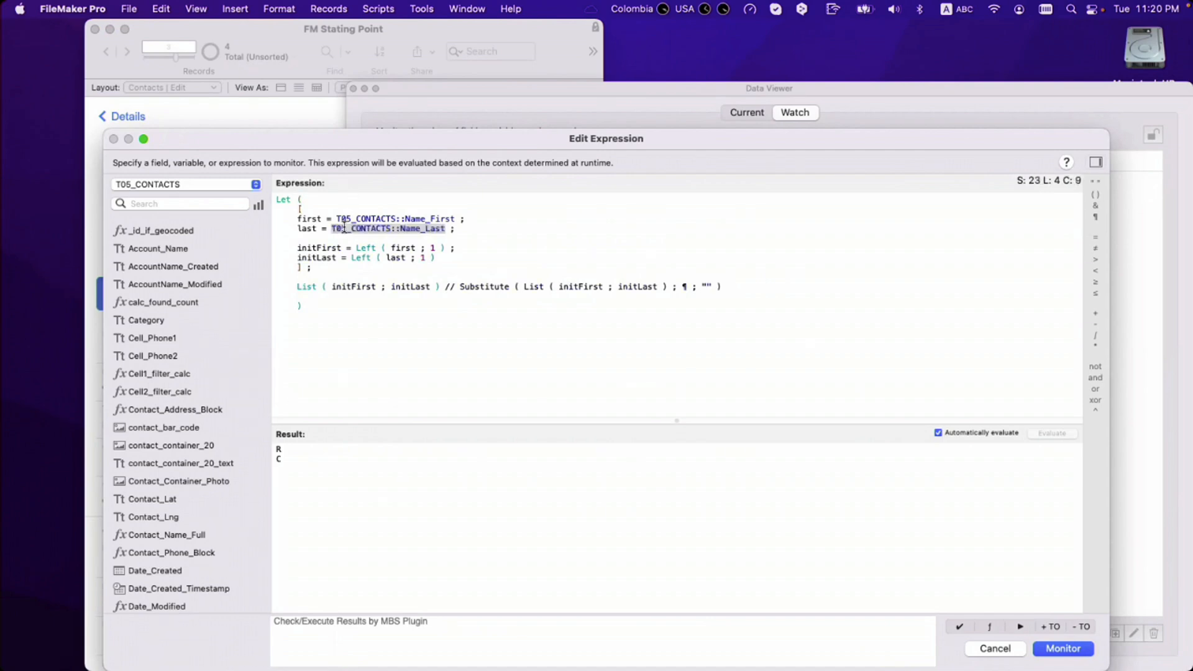
{"action": "left_click_drag", "start_coordinate": [293, 460], "coordinate": [260, 439]}
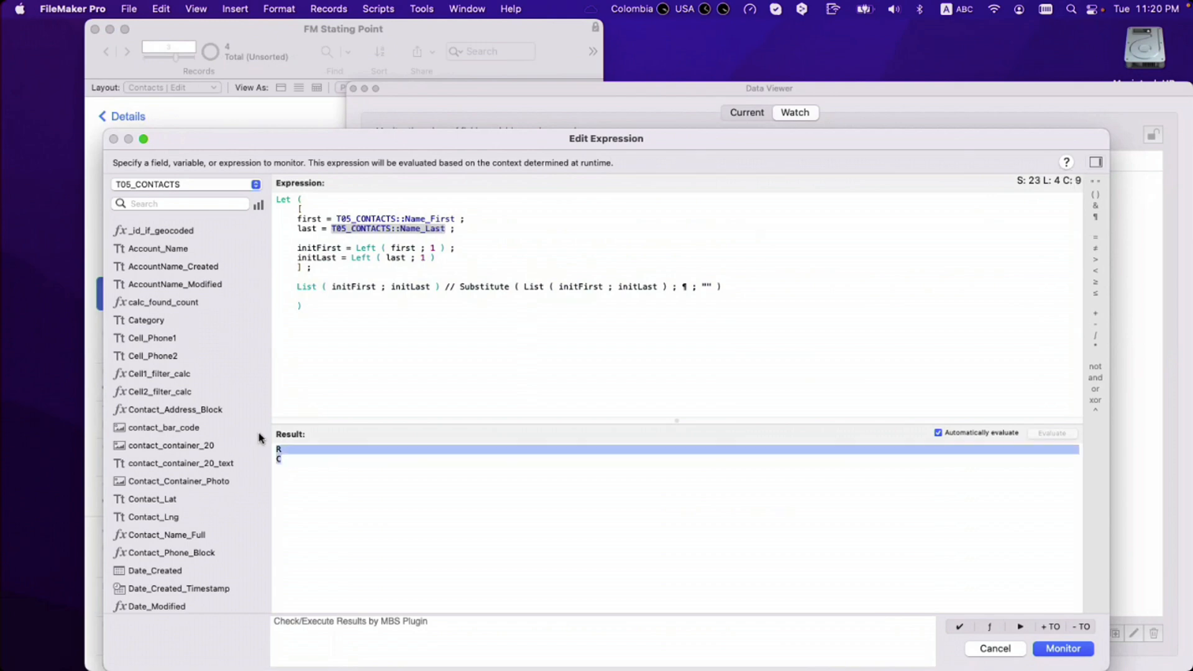
{"action": "left_click", "coordinate": [334, 315]}
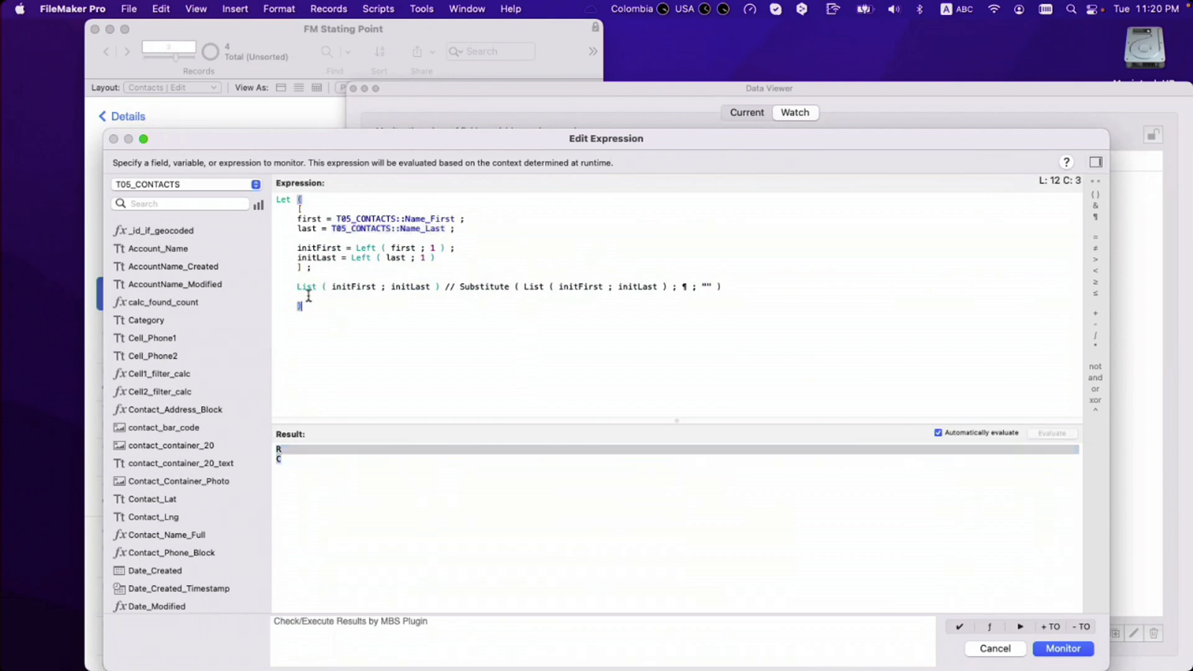
Step: Delete the List test line so the expression returns RC, then test an empty first name
{"action": "left_click_drag", "start_coordinate": [461, 287], "coordinate": [297, 287]}
{"action": "key", "text": "BackSpace"}
{"action": "left_click", "coordinate": [430, 314]}
{"action": "left_click_drag", "start_coordinate": [455, 219], "coordinate": [336, 218]}
{"action": "type", "text": "\"\""}
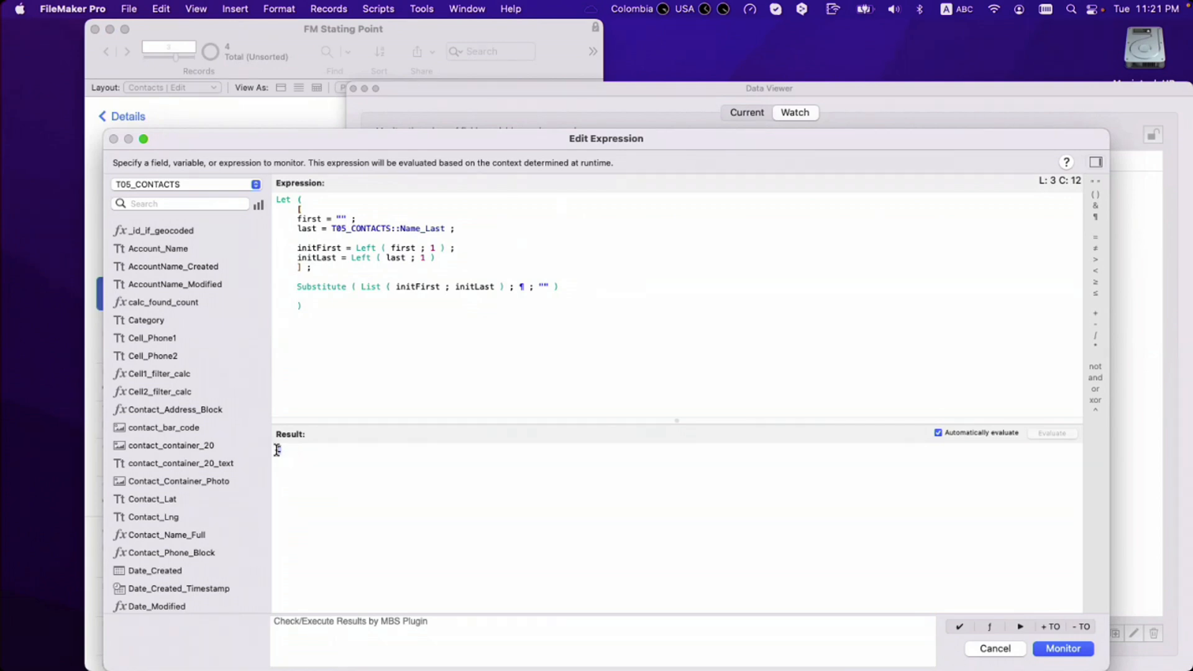
{"action": "key", "text": "super+z"}
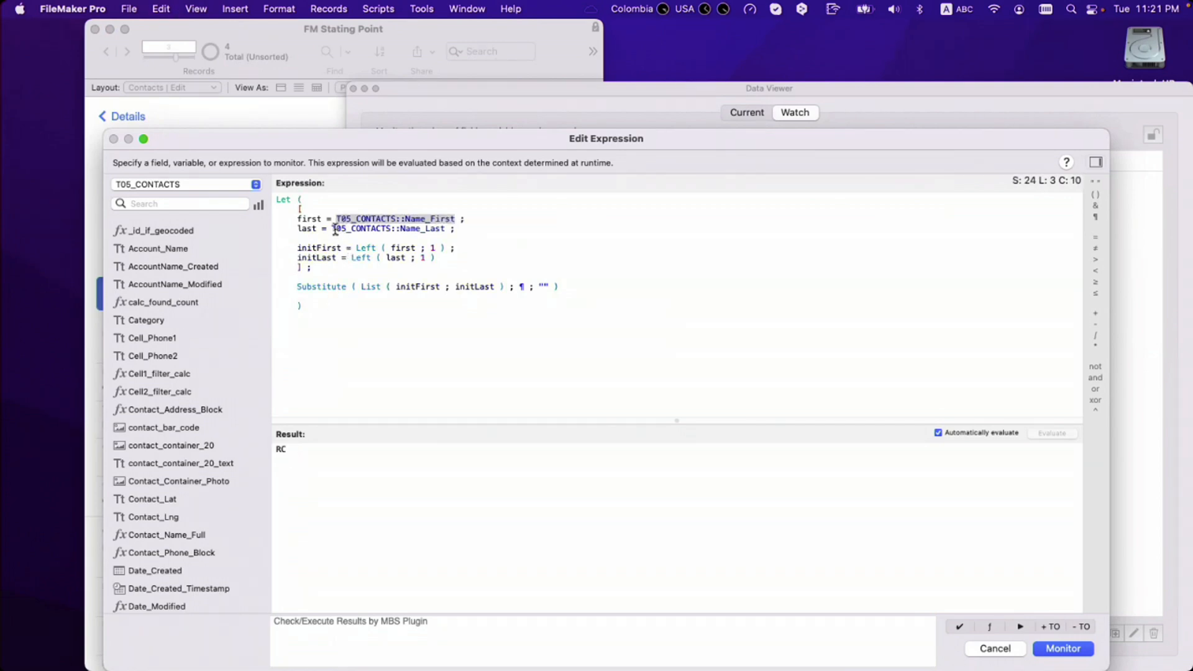
Step: Test an empty last name, restore T05_CONTACTS::Name_Last, then discard the expression and close the Data Viewer
{"action": "left_click_drag", "start_coordinate": [331, 229], "coordinate": [446, 229]}
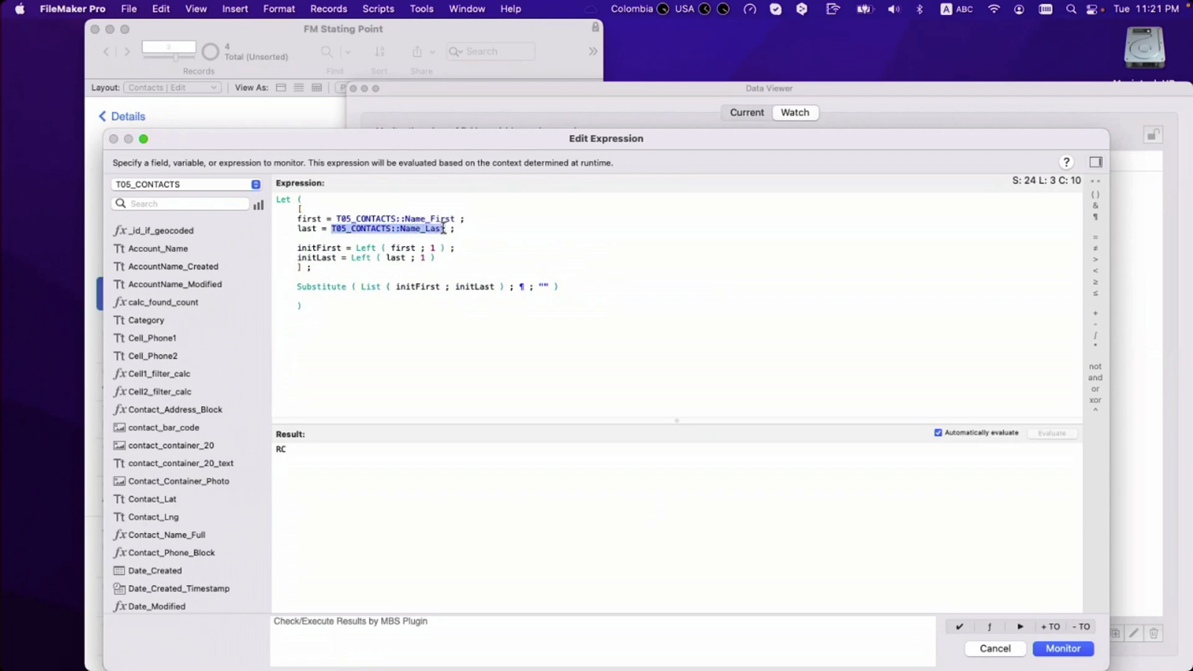
{"action": "type", "text": "\"\""}
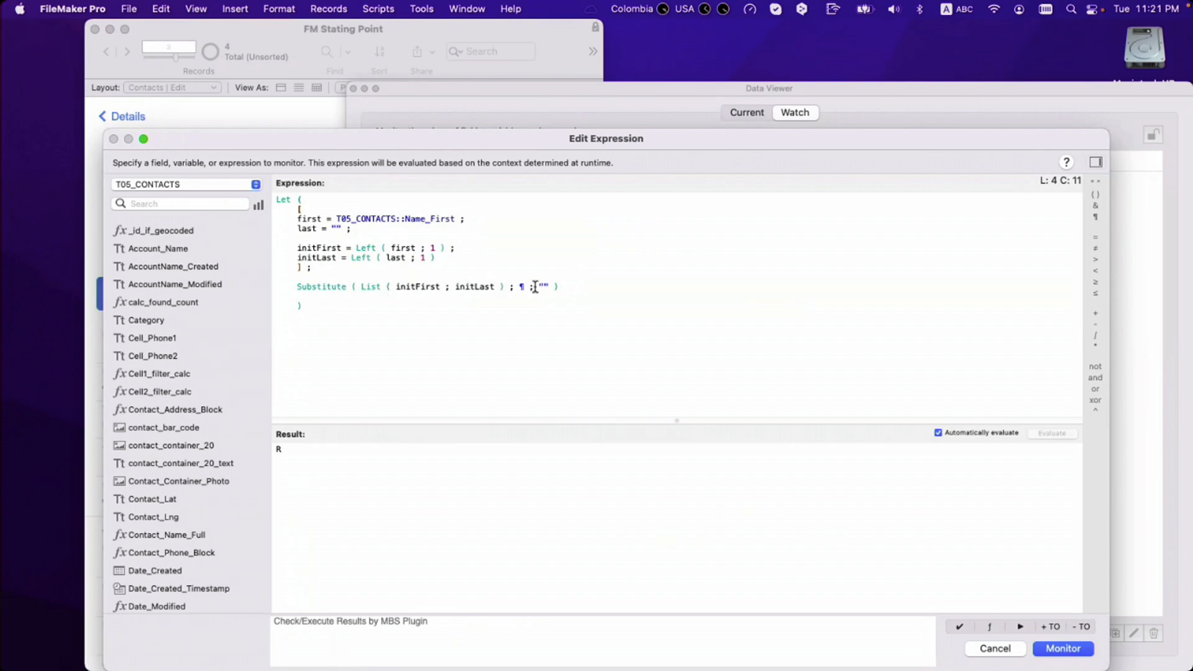
{"action": "key", "text": "super+v"}
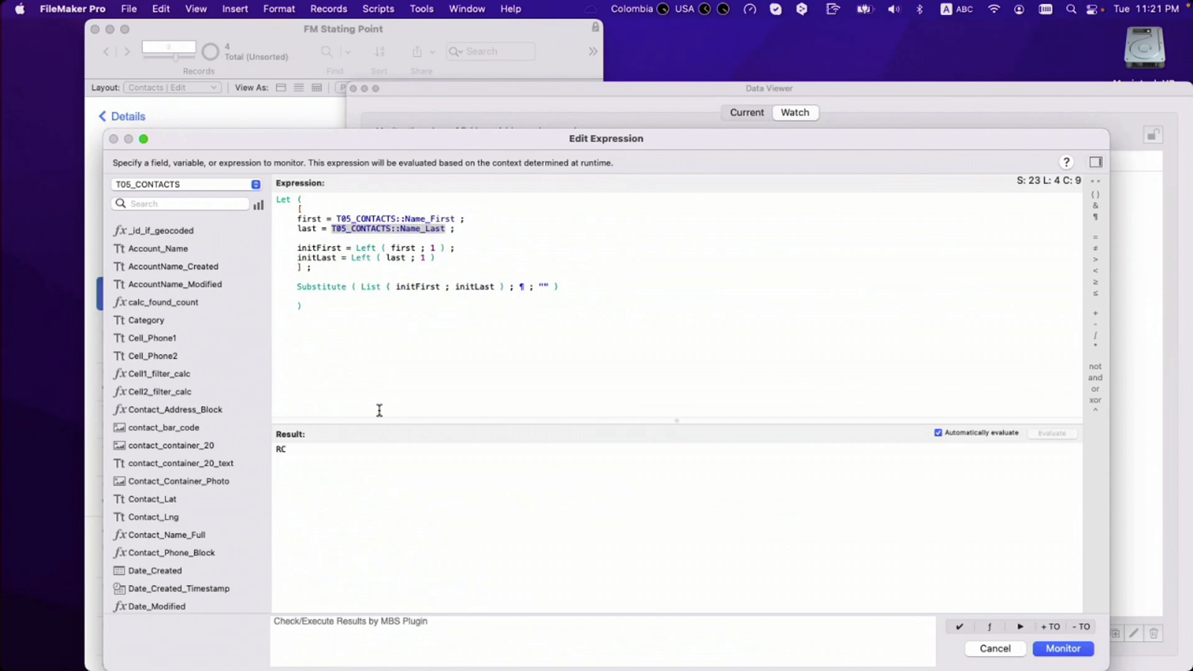
{"action": "left_click", "coordinate": [404, 391]}
{"action": "key", "text": "Escape"}
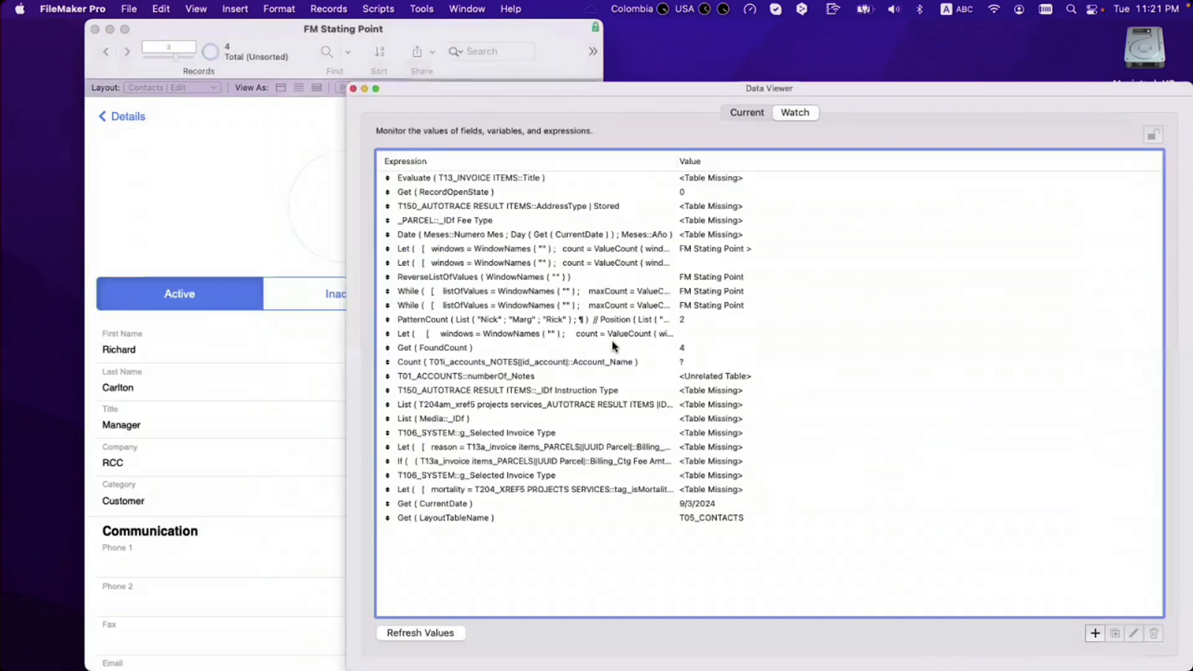
{"action": "key", "text": "super+w"}
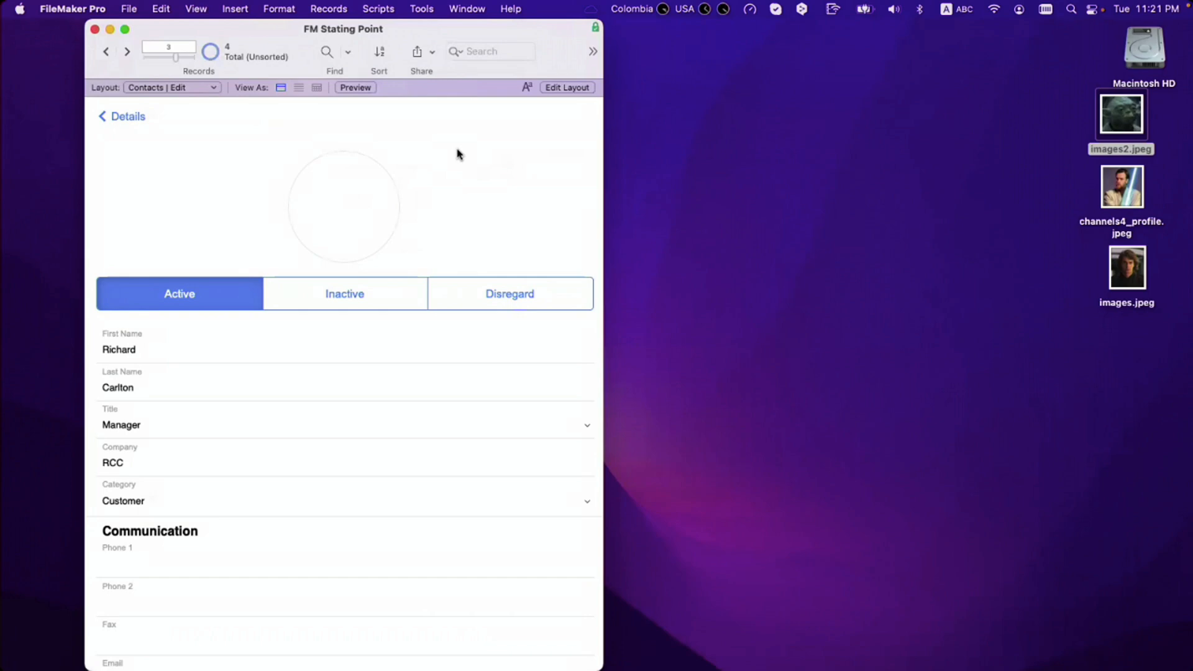
Step: Replace First Name in all 4 records with the calculated value Name_First
{"action": "left_click", "coordinate": [181, 355]}
{"action": "key", "text": "super+equal"}
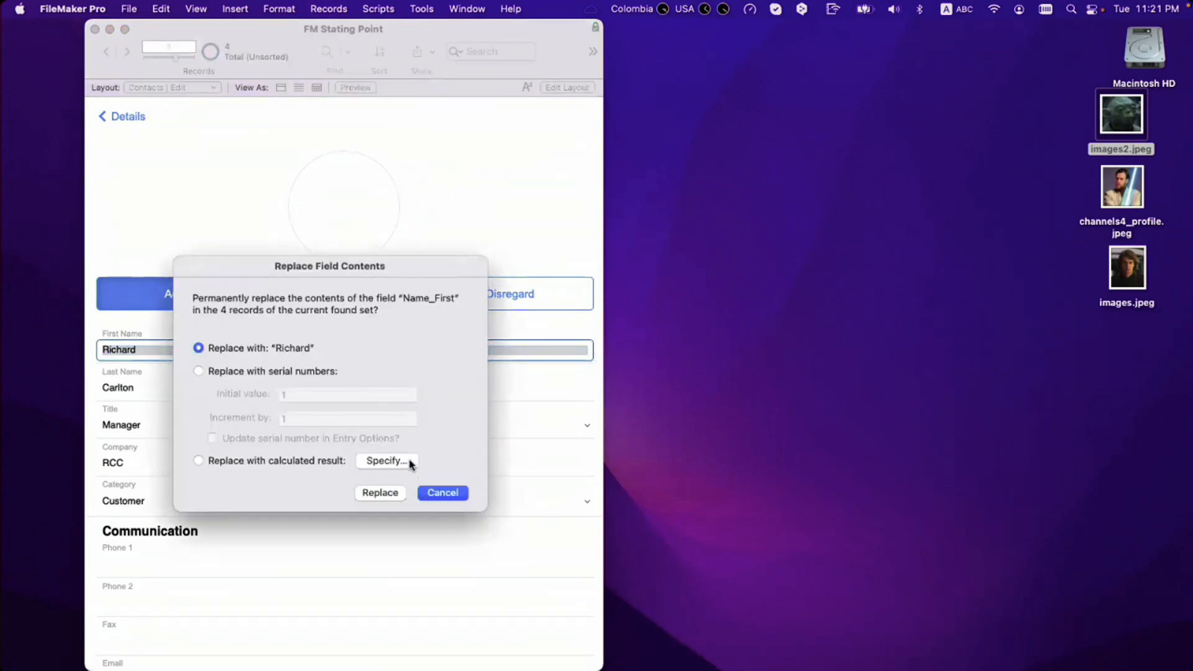
{"action": "left_click", "coordinate": [412, 461]}
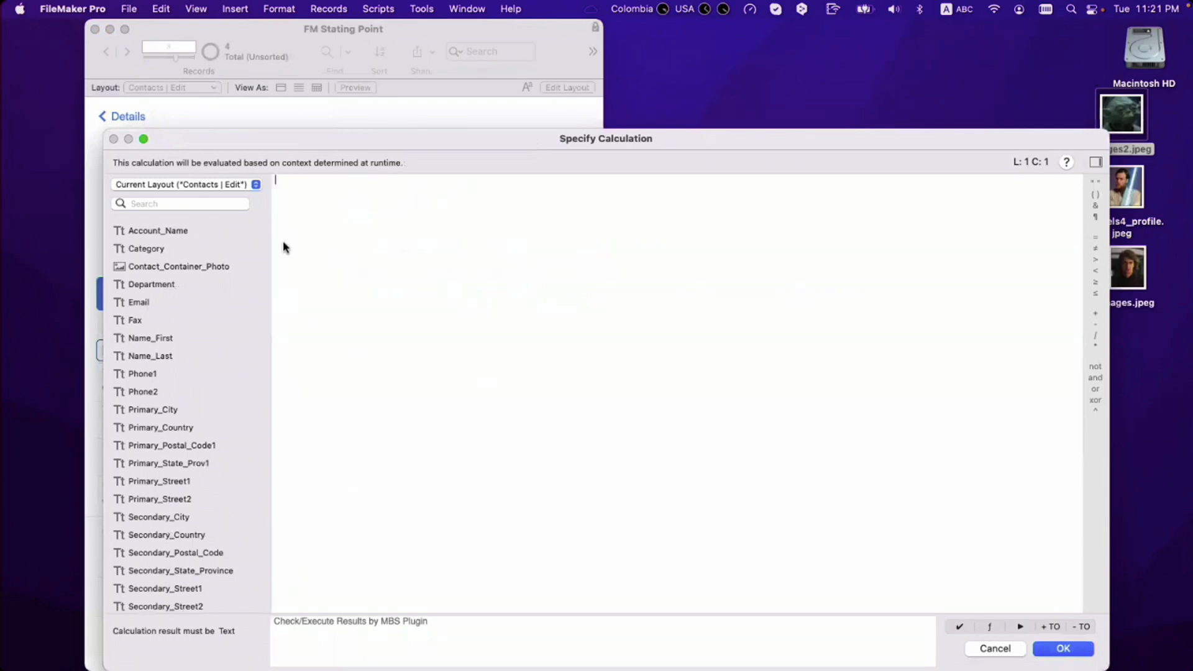
{"action": "double_click", "coordinate": [205, 339]}
{"action": "left_click", "coordinate": [1056, 649]}
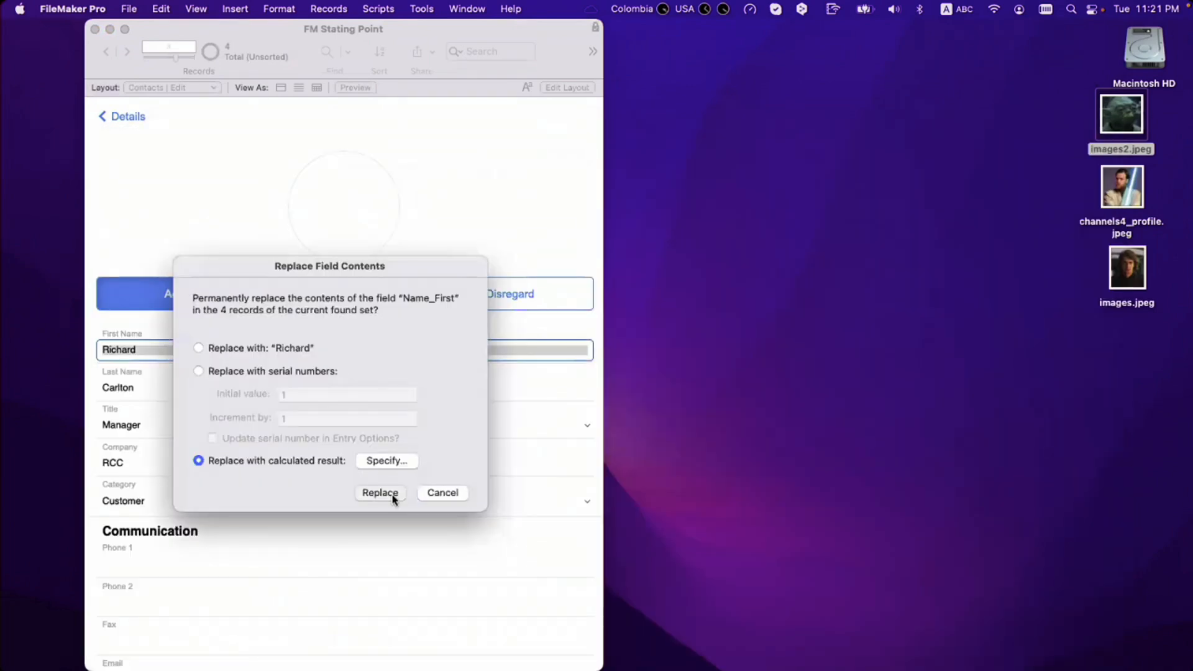
{"action": "left_click", "coordinate": [380, 493]}
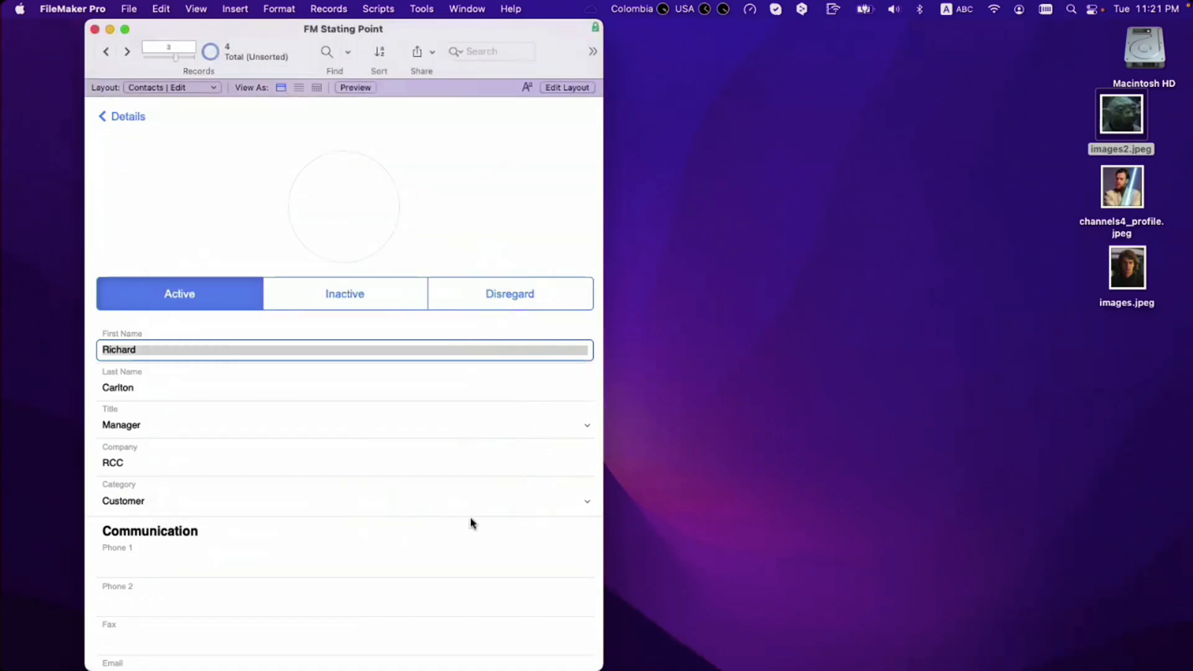
Step: Check the photo container for the recalculated initials and go back to Details
{"action": "left_click", "coordinate": [287, 248]}
{"action": "left_click", "coordinate": [322, 236]}
{"action": "left_click", "coordinate": [278, 232]}
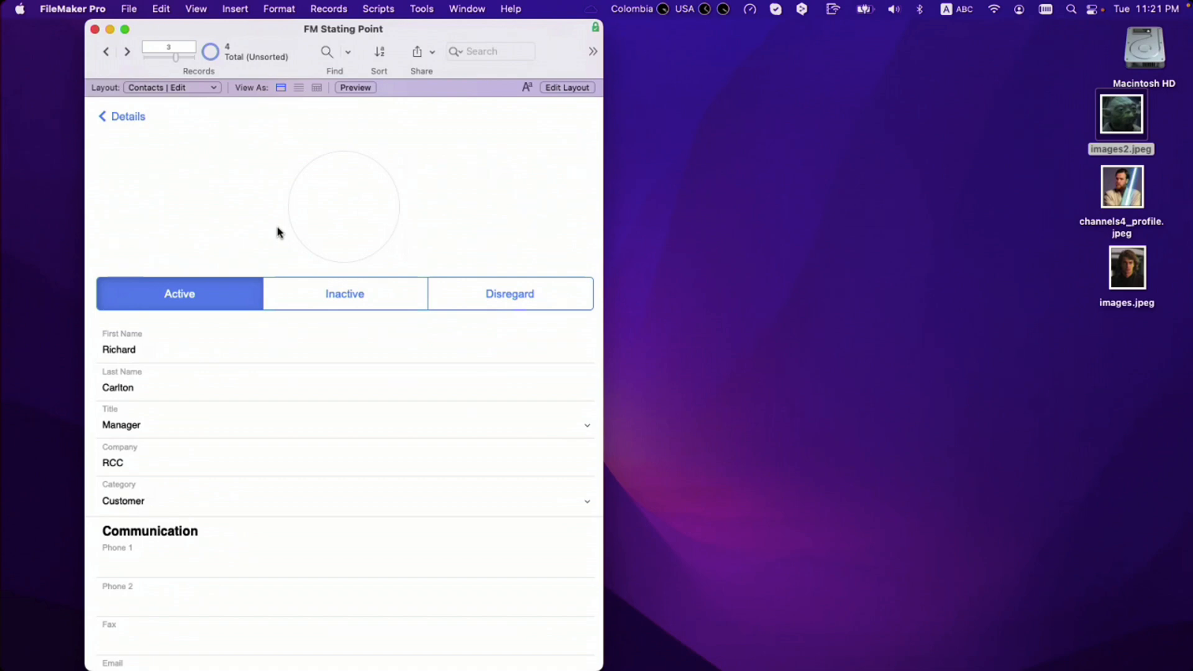
{"action": "left_click", "coordinate": [140, 117]}
Step: Toggle the Contacts list between Layout and Browse modes, then open the photo-less third contact's details
{"action": "left_click", "coordinate": [141, 117]}
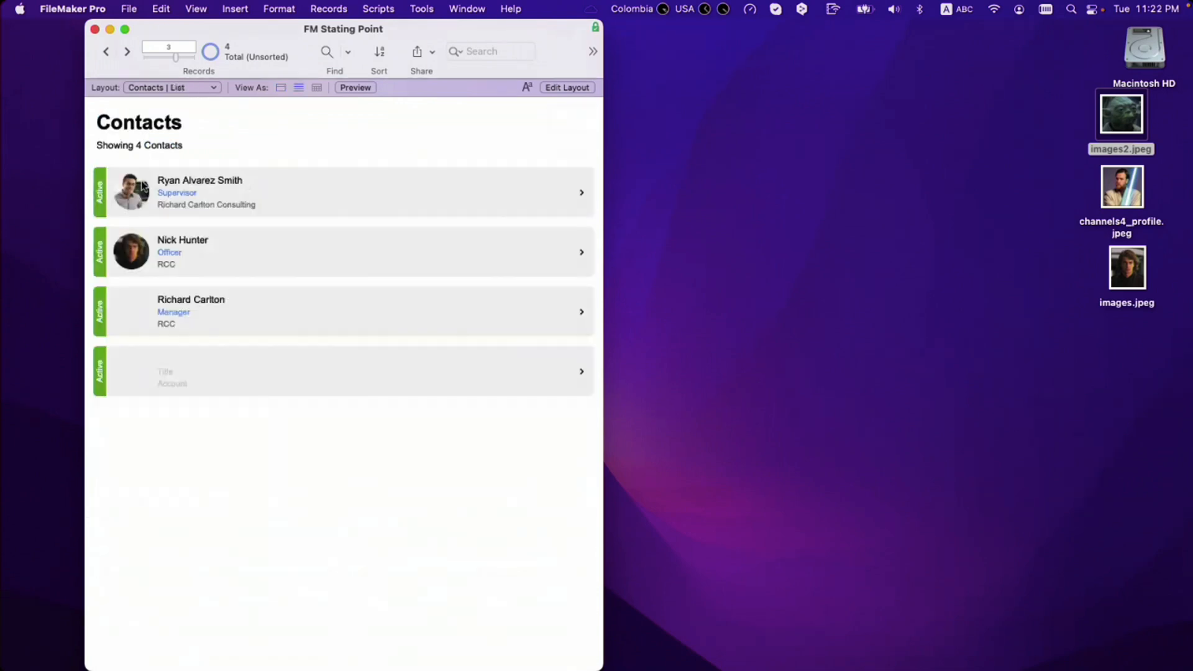
{"action": "key", "text": "super+l"}
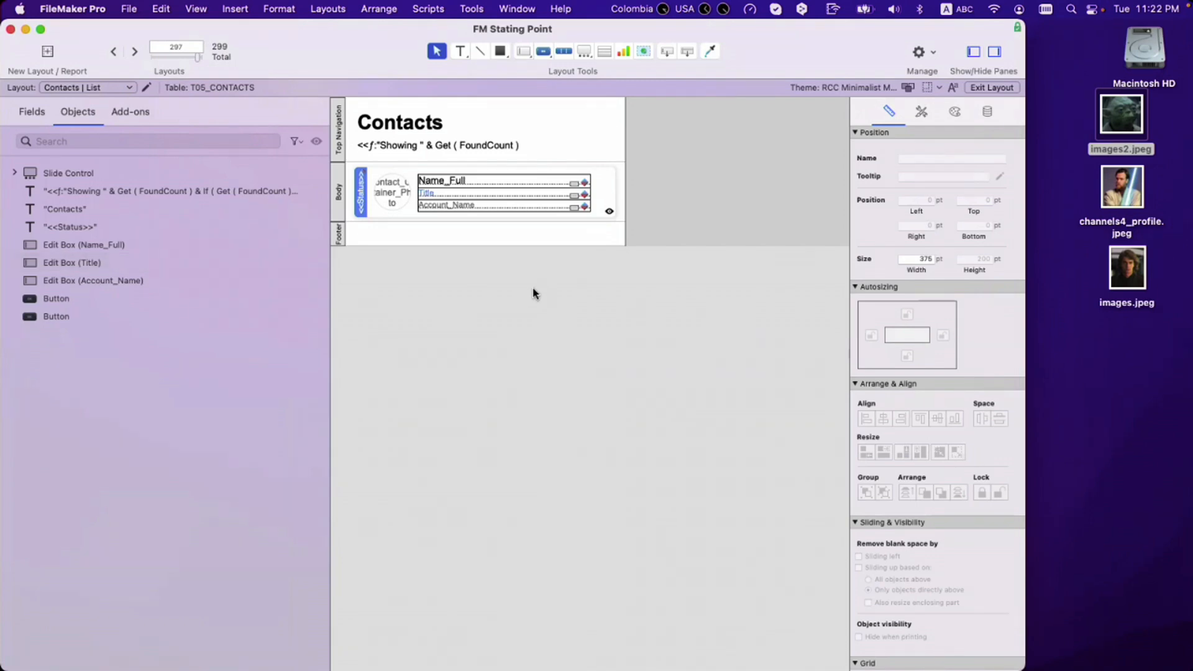
{"action": "key", "text": "super+b"}
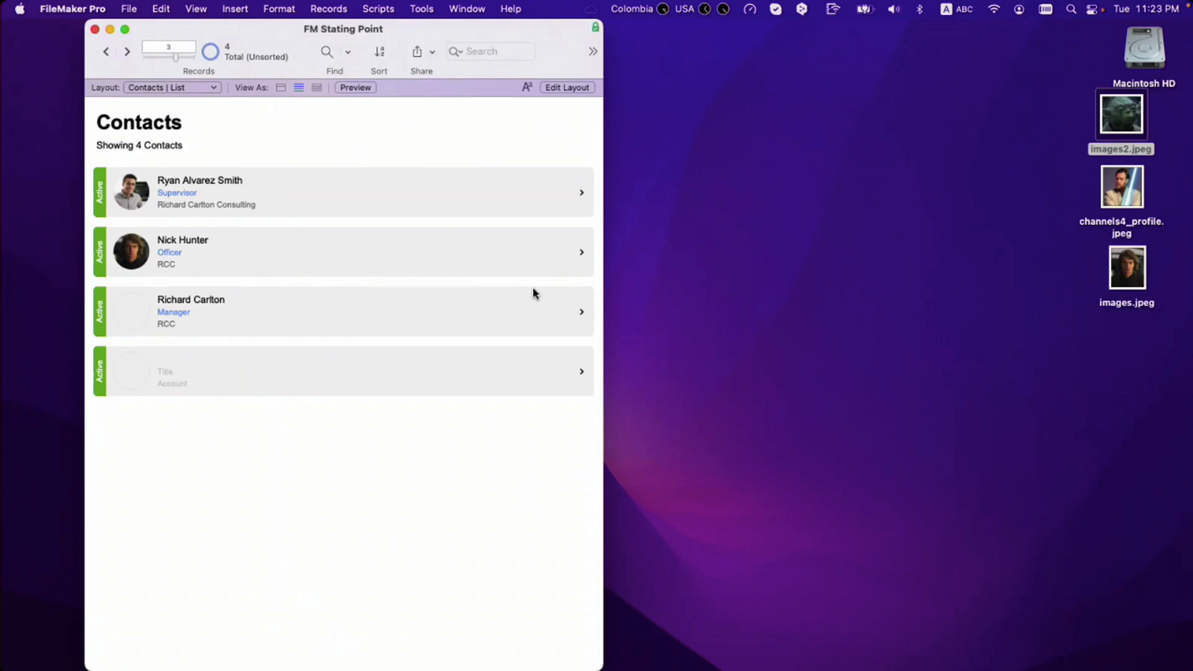
{"action": "key", "text": "super+l"}
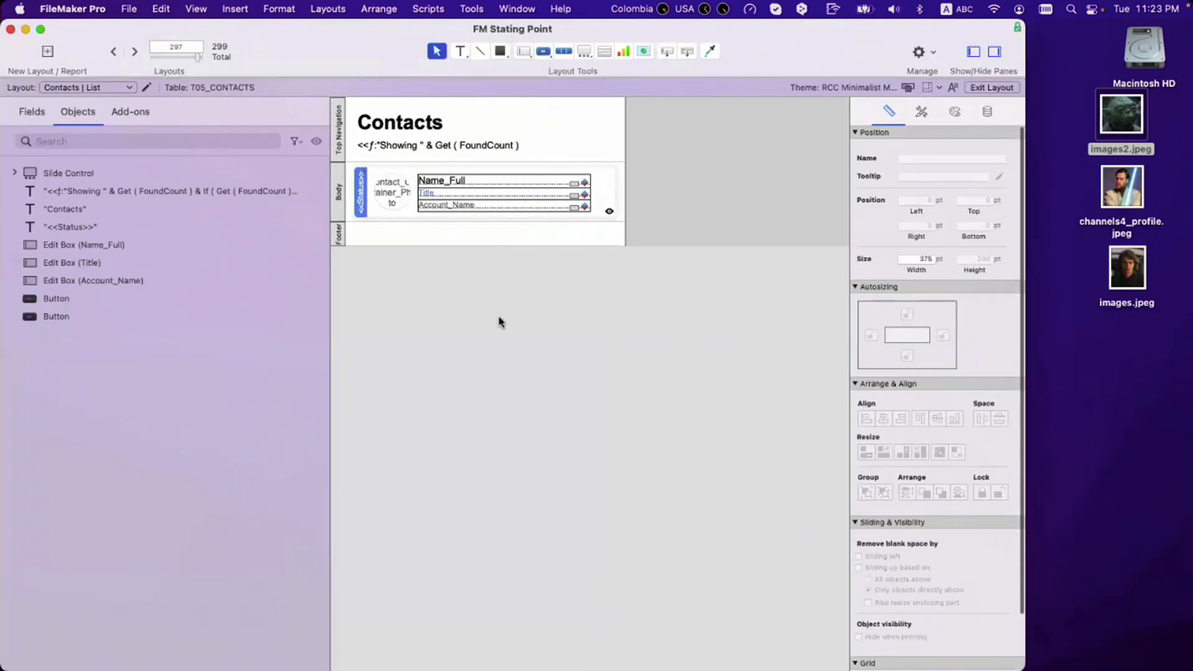
{"action": "key", "text": "super+b"}
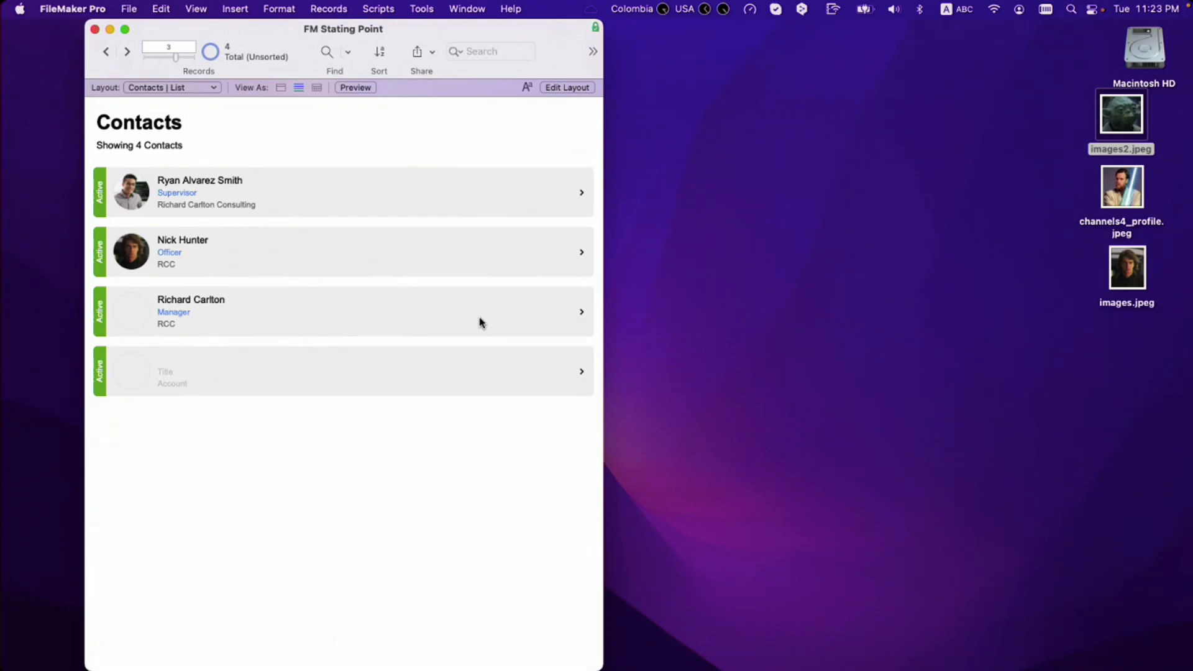
{"action": "key", "text": "super+l"}
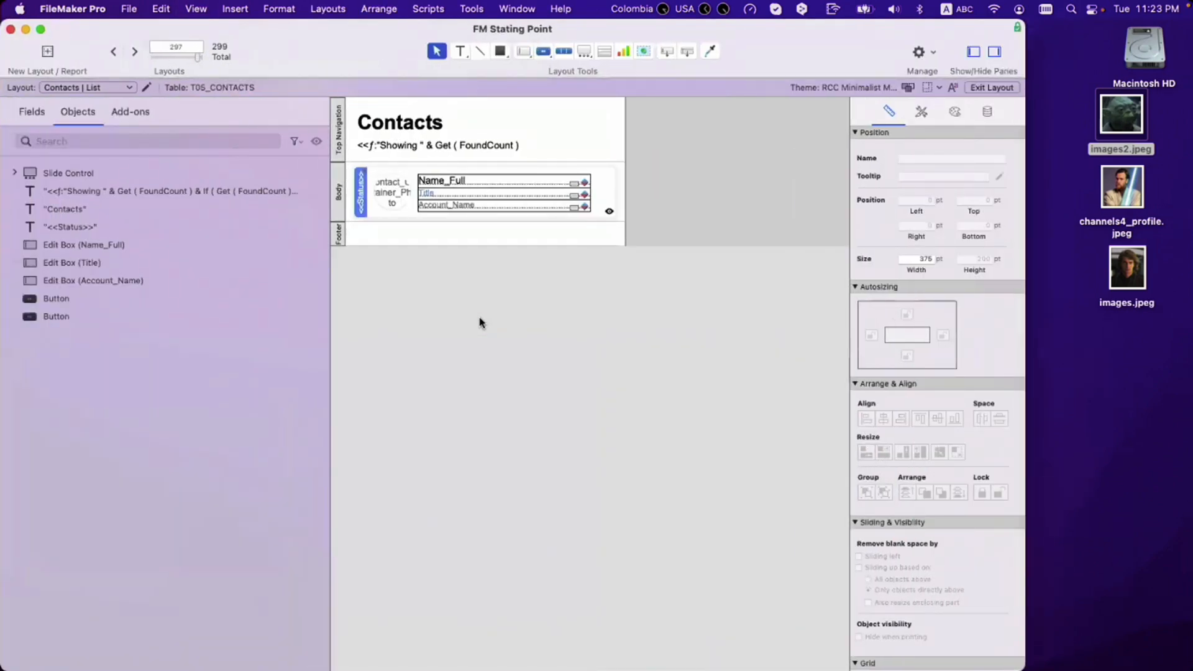
{"action": "key", "text": "super+b"}
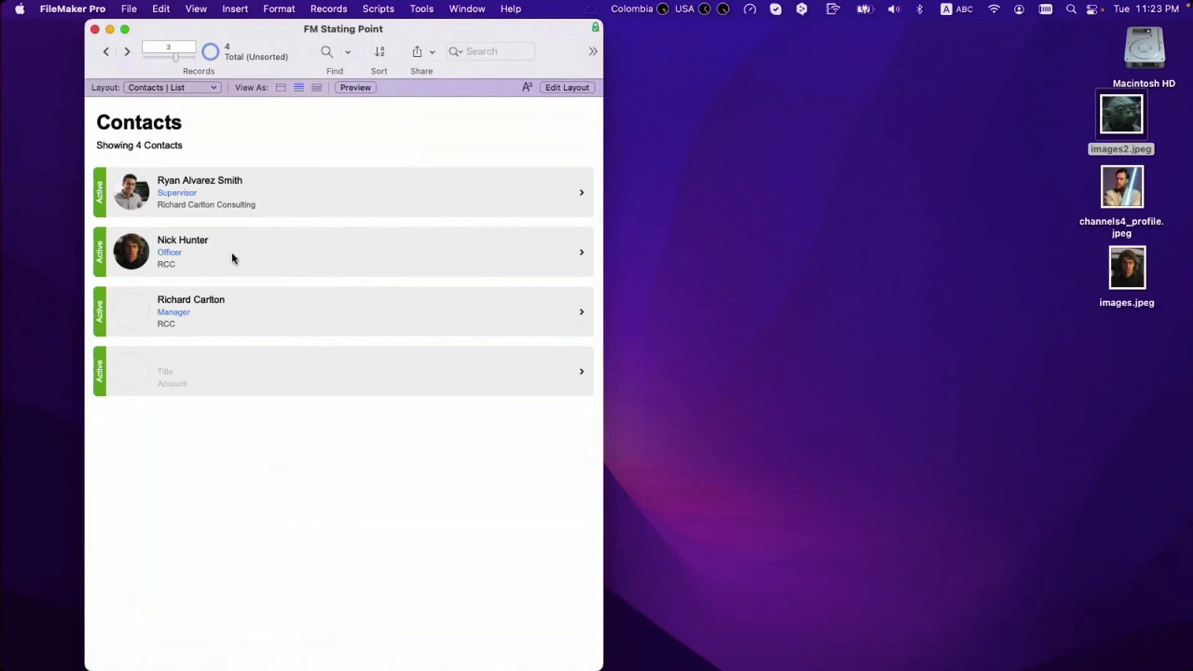
{"action": "left_click", "coordinate": [259, 307]}
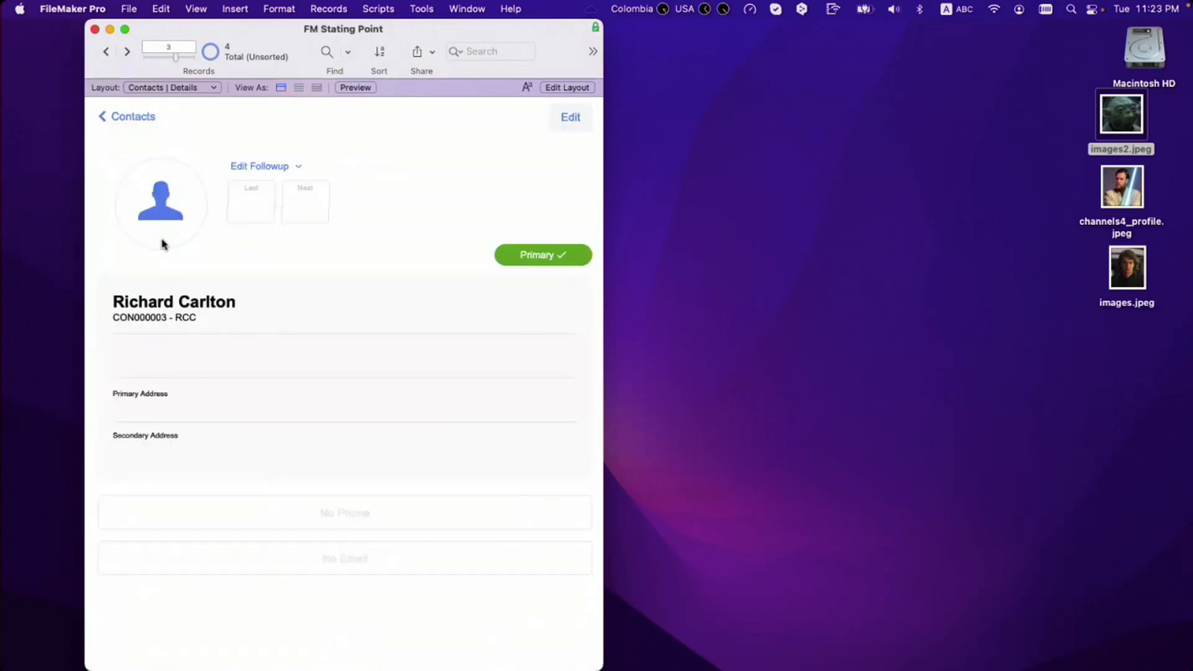
Step: Put the contact's Edit layout into Layout mode and inspect the Contact_Container_Photo container in the circle
{"action": "left_click", "coordinate": [569, 121]}
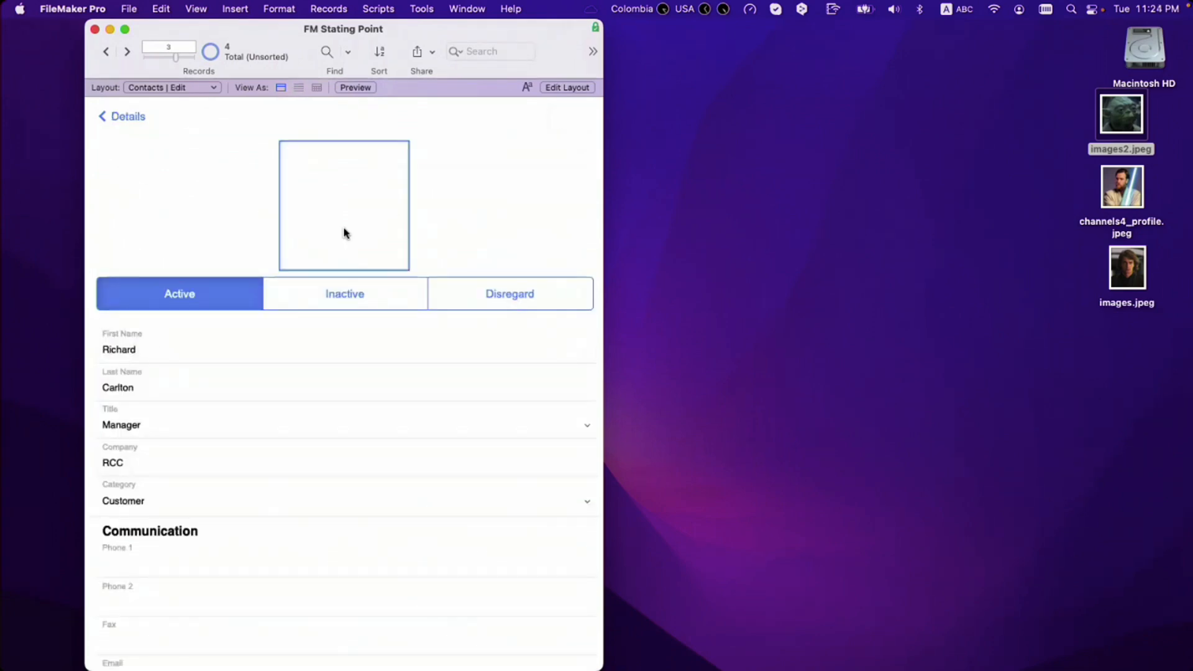
{"action": "key", "text": "super+l"}
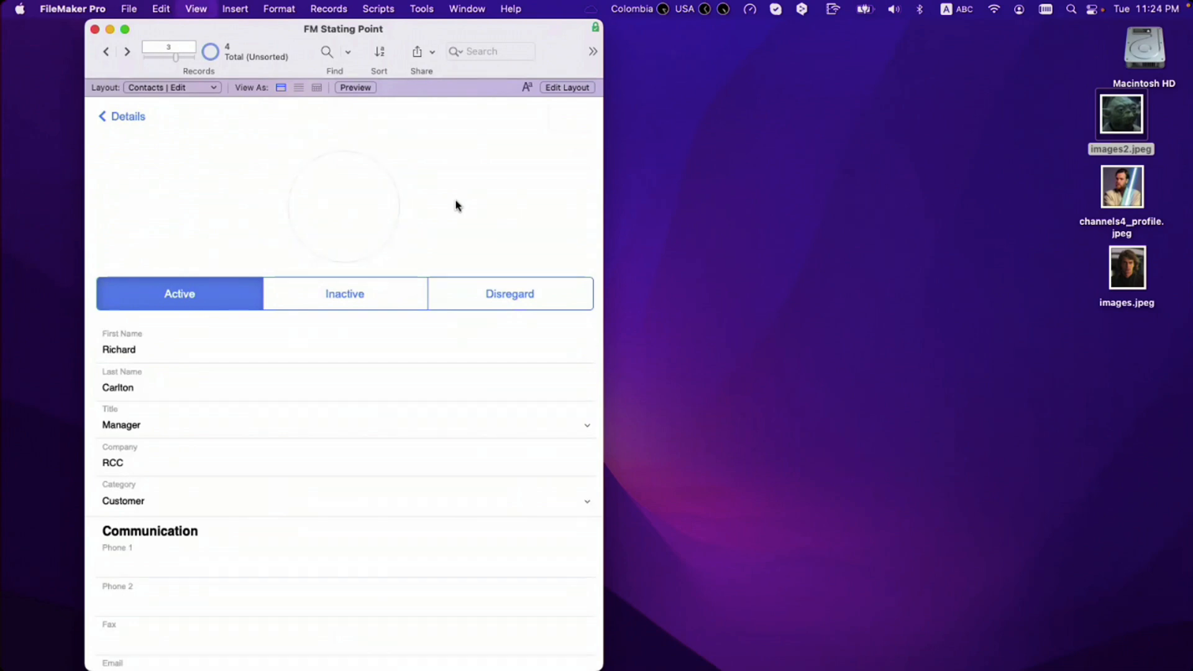
{"action": "key", "text": "super+b"}
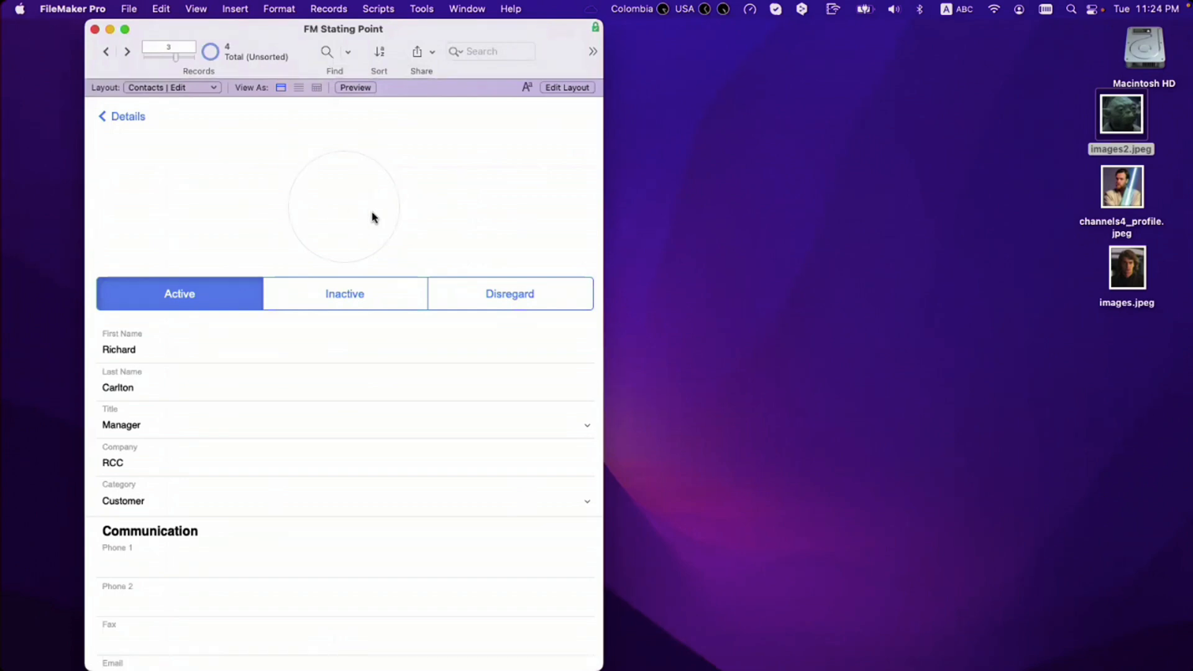
{"action": "key", "text": "super+l"}
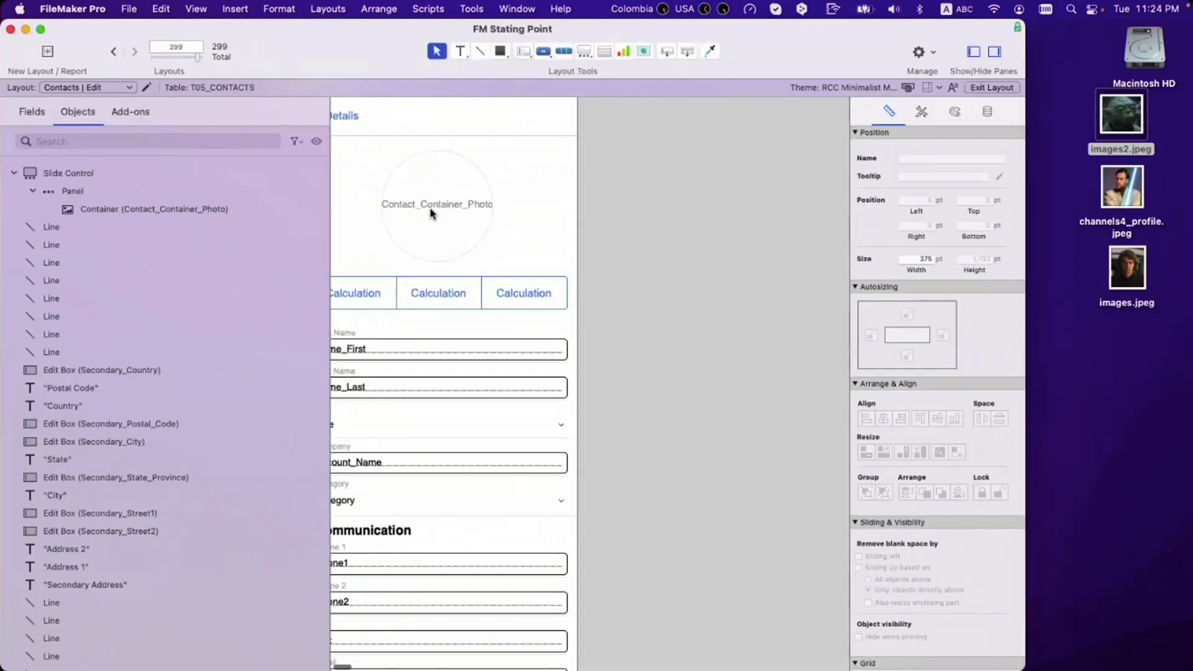
{"action": "left_click", "coordinate": [431, 213]}
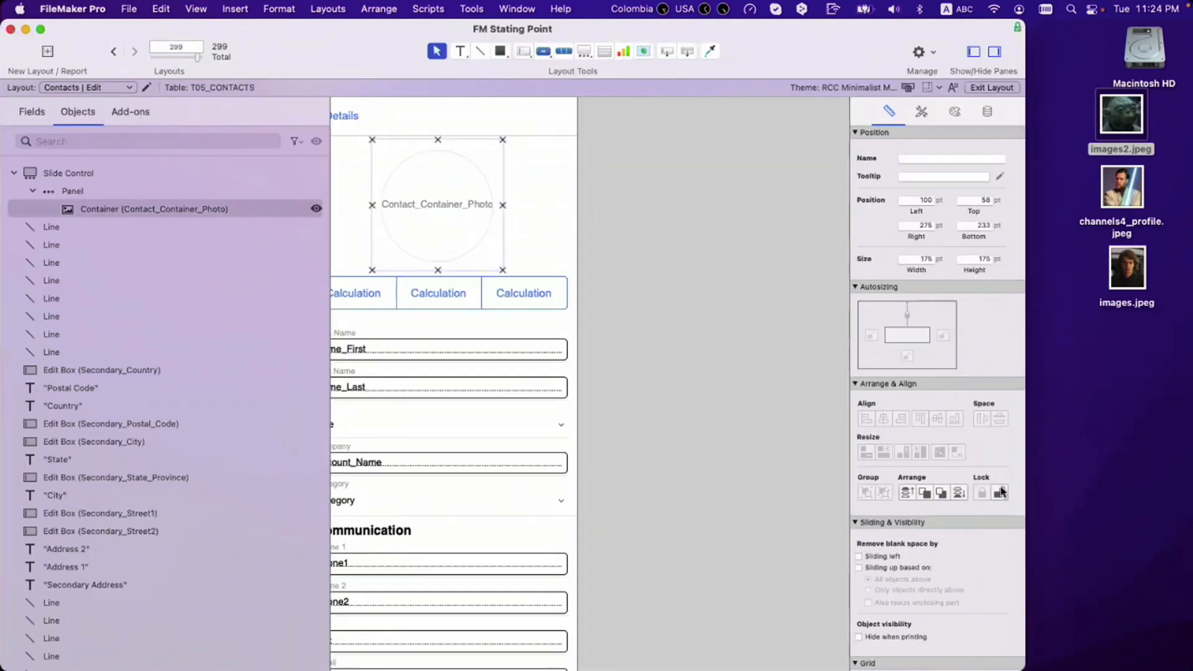
{"action": "left_click", "coordinate": [606, 255]}
{"action": "left_click", "coordinate": [193, 210]}
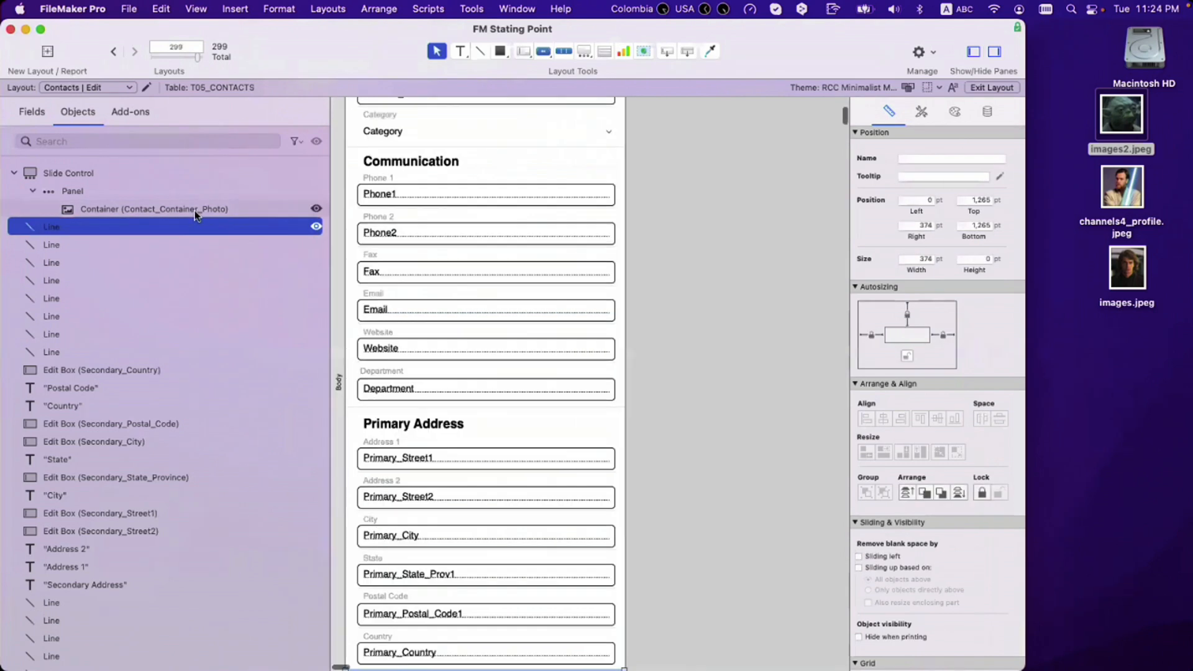
{"action": "left_click", "coordinate": [666, 221]}
{"action": "scroll", "coordinate": [660, 236], "scroll_direction": "up", "scroll_amount": 2}
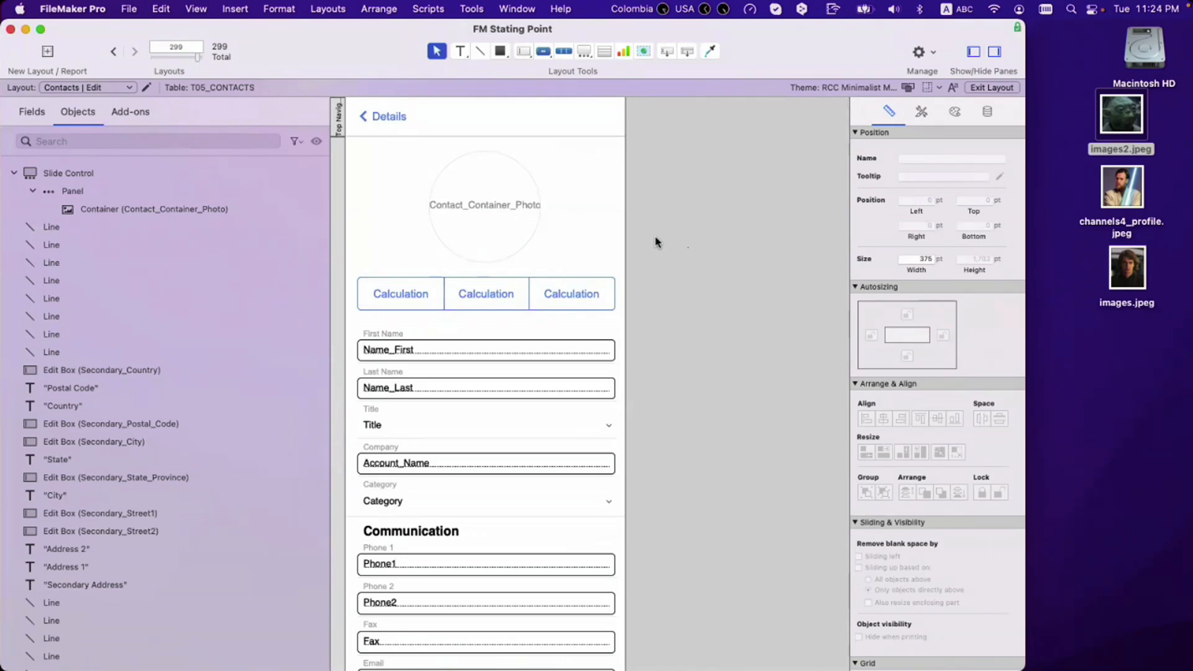
Step: Try an Initials merge field on the photo circle, then delete it again
{"action": "left_click", "coordinate": [460, 52]}
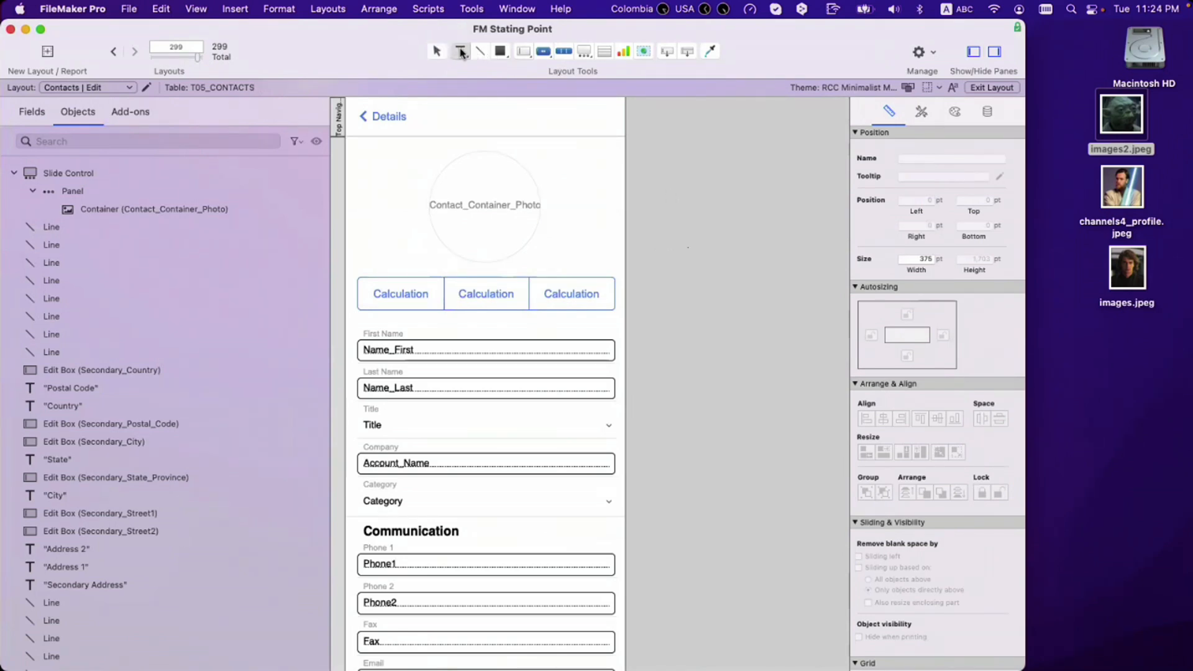
{"action": "key", "text": "alt+super+m"}
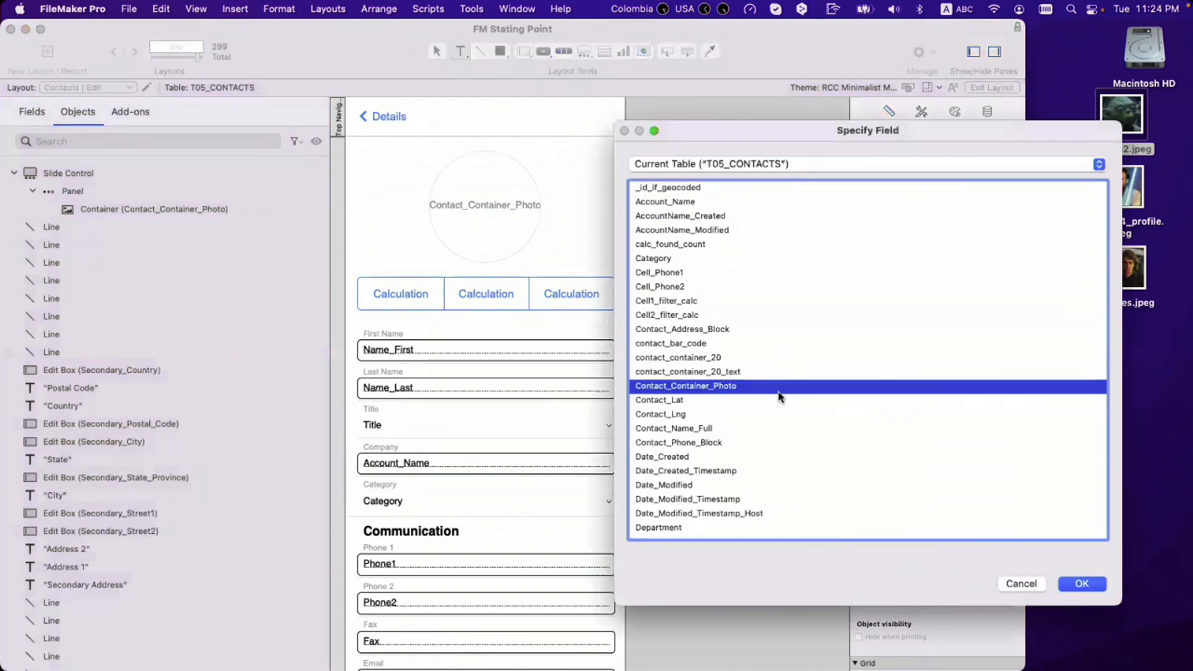
{"action": "left_click_drag", "start_coordinate": [737, 416], "coordinate": [701, 472]}
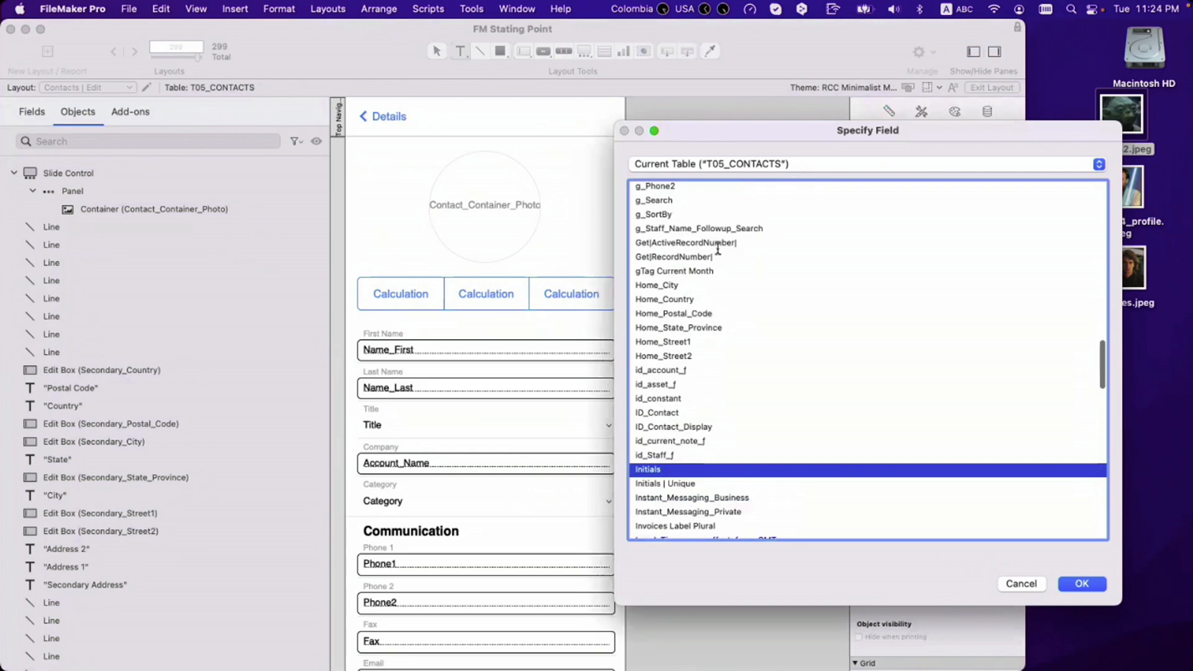
{"action": "key", "text": "Return"}
{"action": "left_click_drag", "start_coordinate": [696, 267], "coordinate": [499, 208]}
{"action": "left_click", "coordinate": [988, 111]}
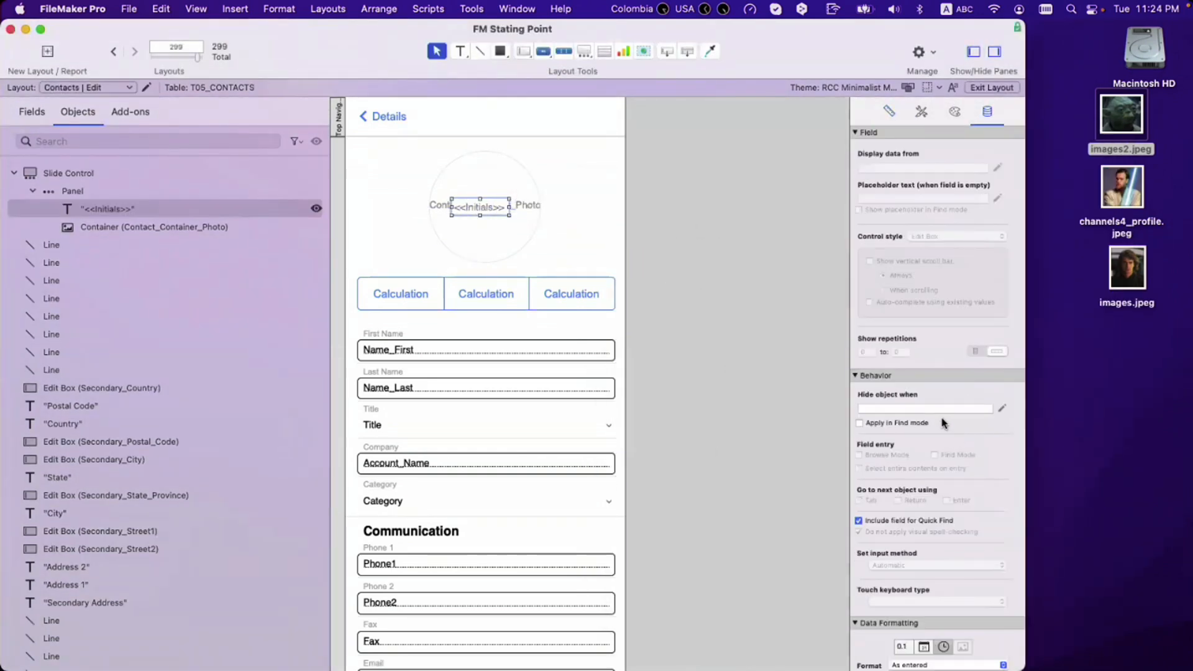
{"action": "left_click", "coordinate": [924, 408]}
{"action": "left_click", "coordinate": [693, 291]}
{"action": "left_click", "coordinate": [482, 213]}
{"action": "key", "text": "Delete"}
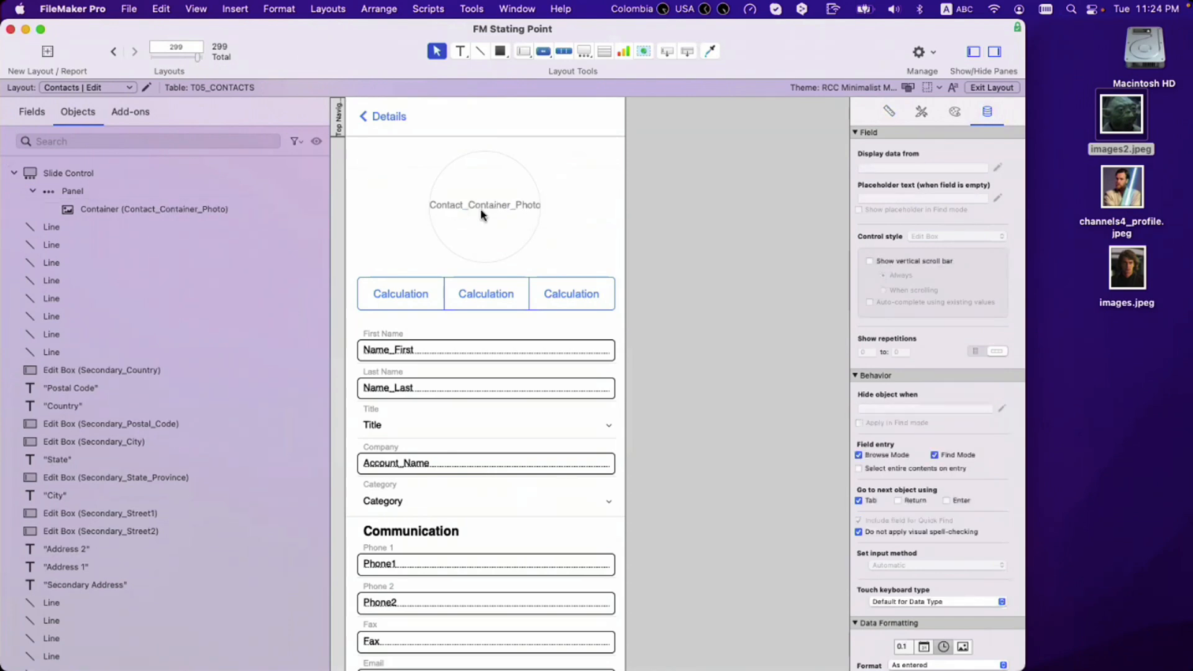
Step: Set the photo container's placeholder text calculation to T05_CONTACTS::Initials and view it in Browse mode
{"action": "left_click", "coordinate": [490, 213]}
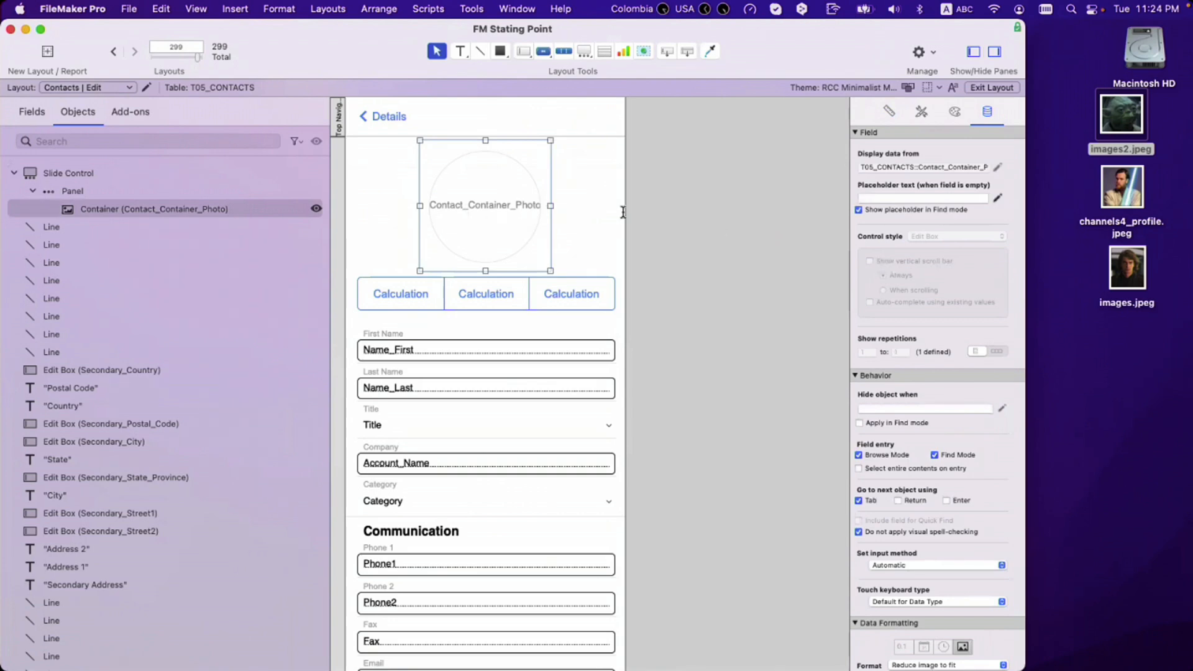
{"action": "type", "text": "imi"}
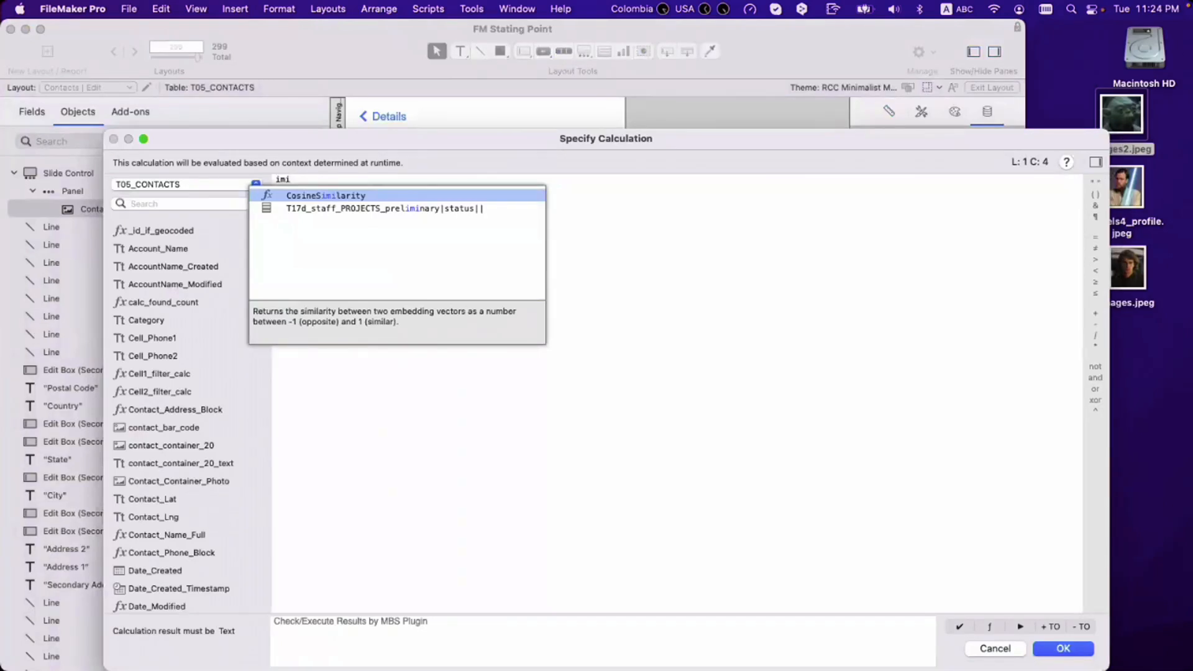
{"action": "key", "text": "BackSpace"}
{"action": "key", "text": "BackSpace"}
{"action": "key", "text": "BackSpace"}
{"action": "type", "text": "ini"}
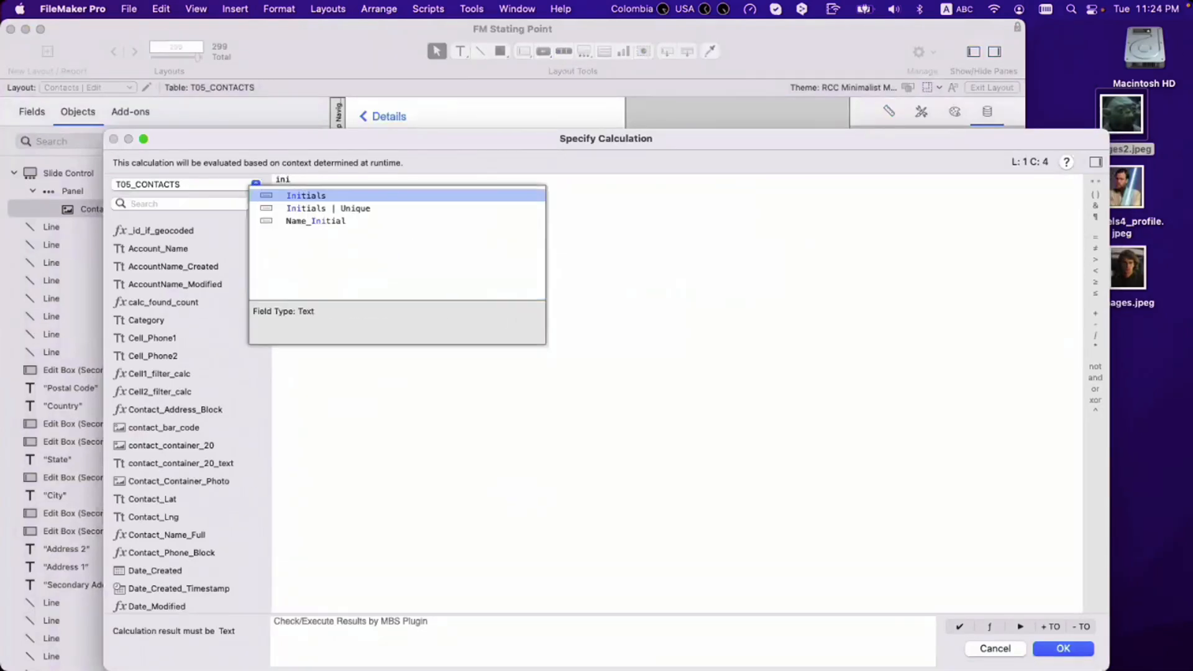
{"action": "key", "text": "Return"}
{"action": "key", "text": "KP_Enter"}
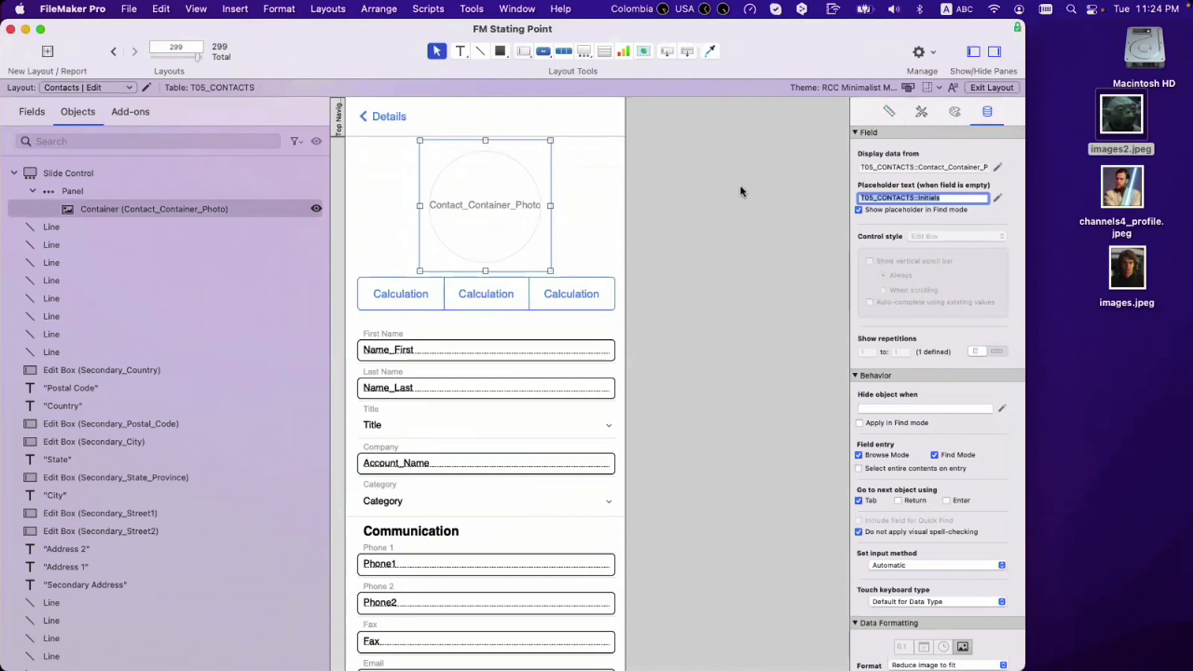
{"action": "left_click", "coordinate": [736, 192]}
{"action": "key", "text": "super+b"}
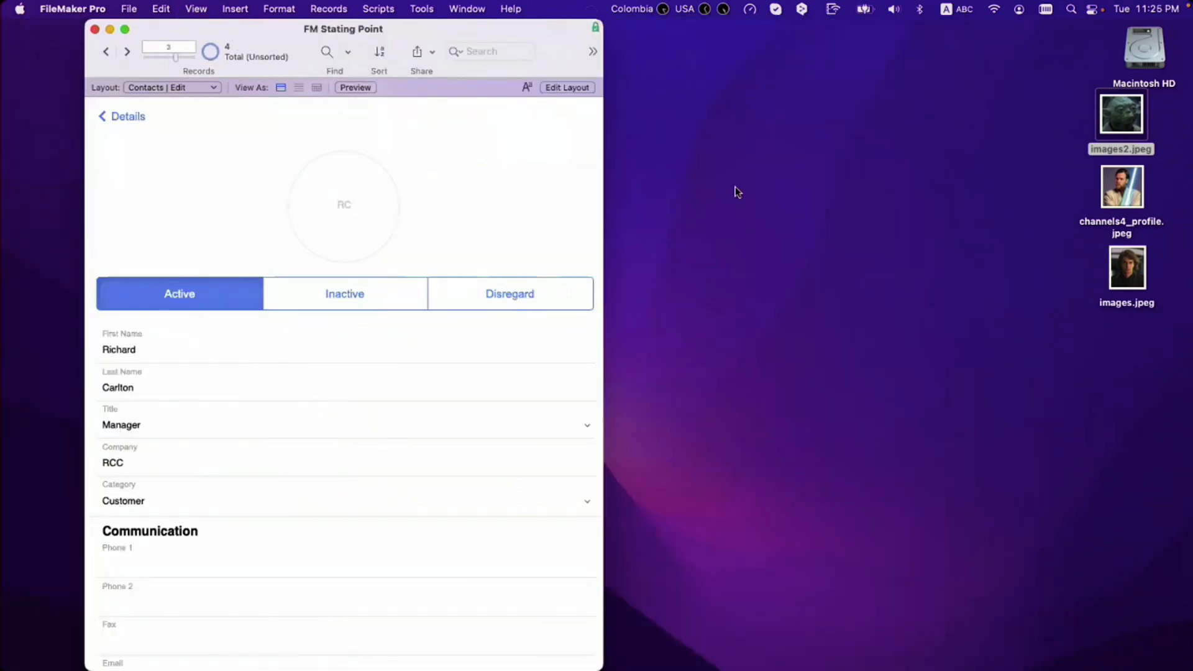
Step: Drop images2.jpeg into the photo circle, delete it, and return to Layout mode with the container selected
{"action": "left_click_drag", "start_coordinate": [1046, 148], "coordinate": [347, 212]}
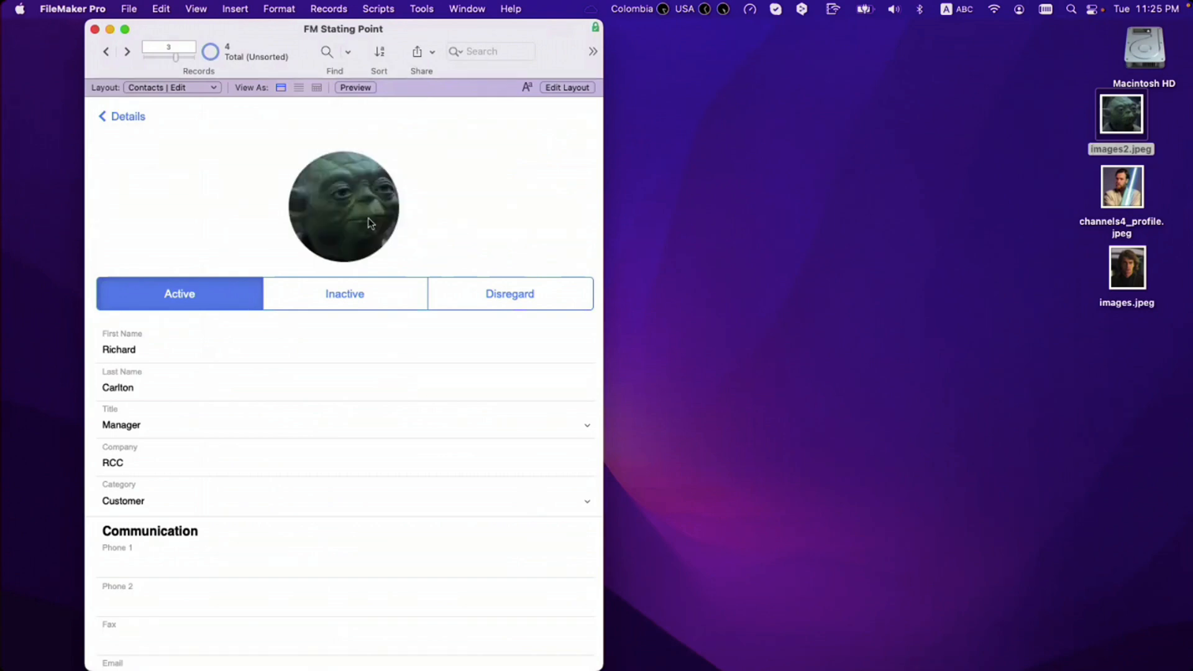
{"action": "left_click", "coordinate": [370, 219]}
{"action": "key", "text": "BackSpace"}
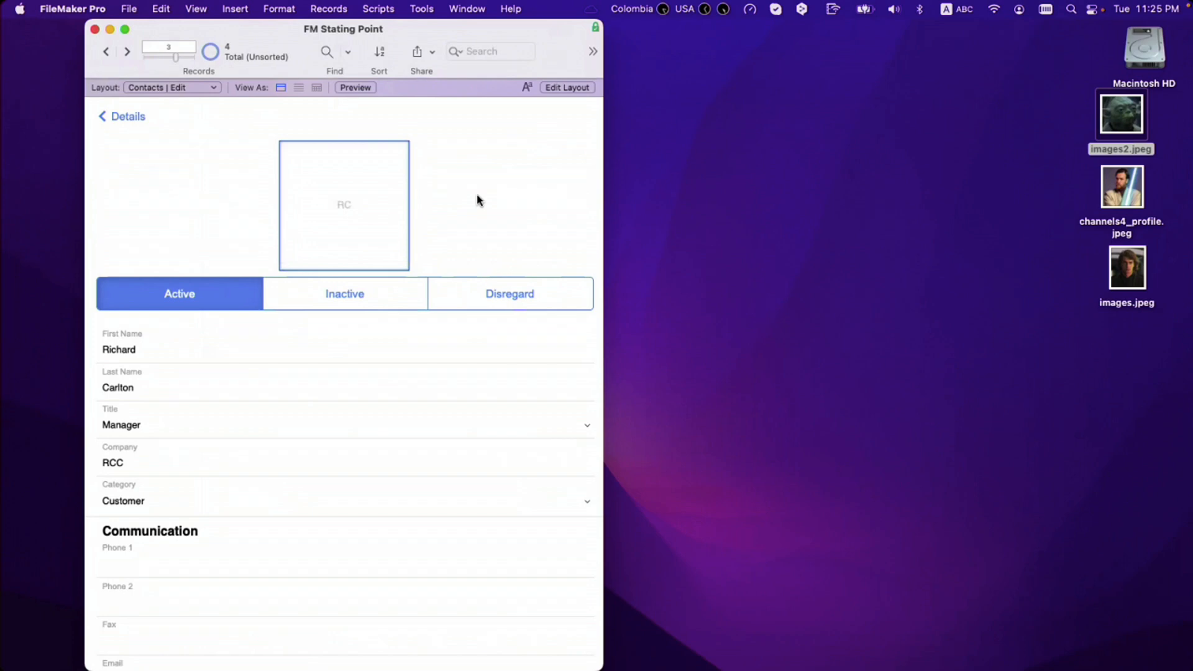
{"action": "left_click", "coordinate": [477, 200]}
{"action": "key", "text": "super+l"}
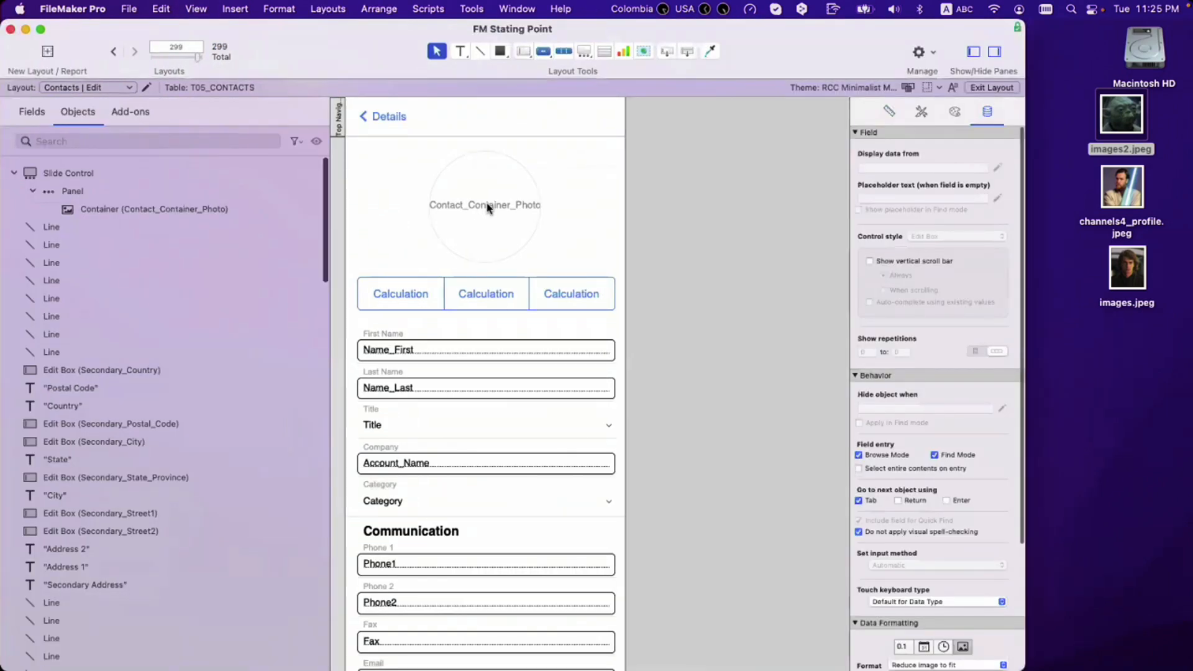
{"action": "left_click", "coordinate": [488, 207]}
Step: Style the Placeholder Text state in Calibri at 65 pt and preview it in Browse mode
{"action": "left_click", "coordinate": [955, 117]}
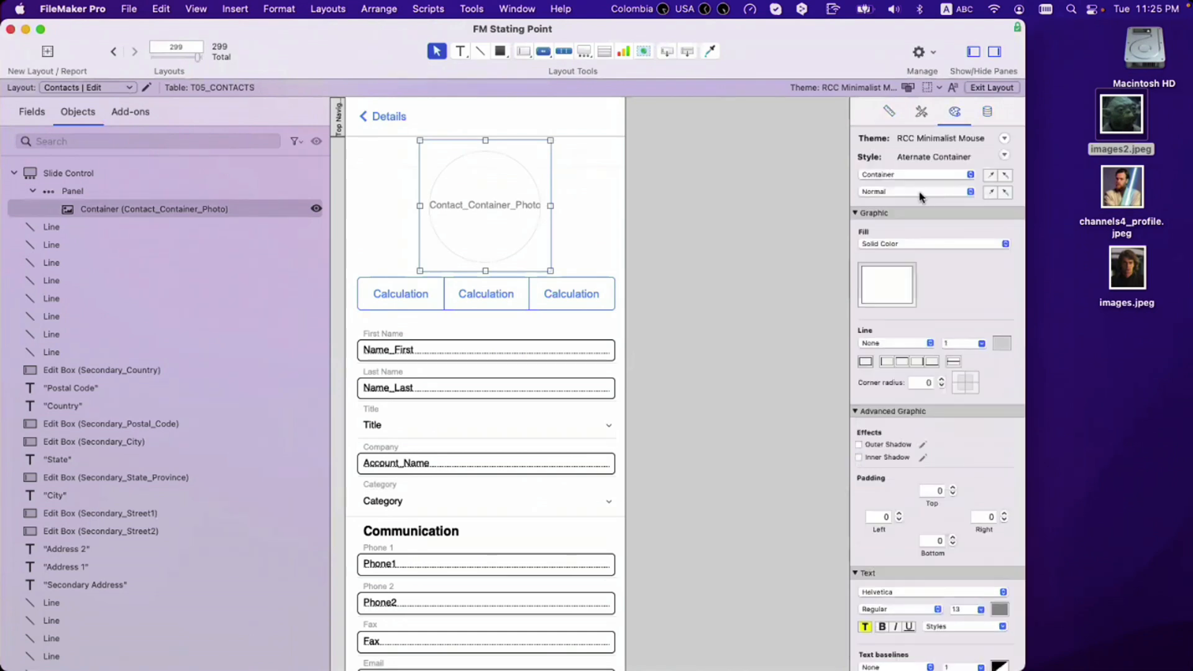
{"action": "left_click", "coordinate": [923, 193]}
{"action": "left_click", "coordinate": [906, 253]}
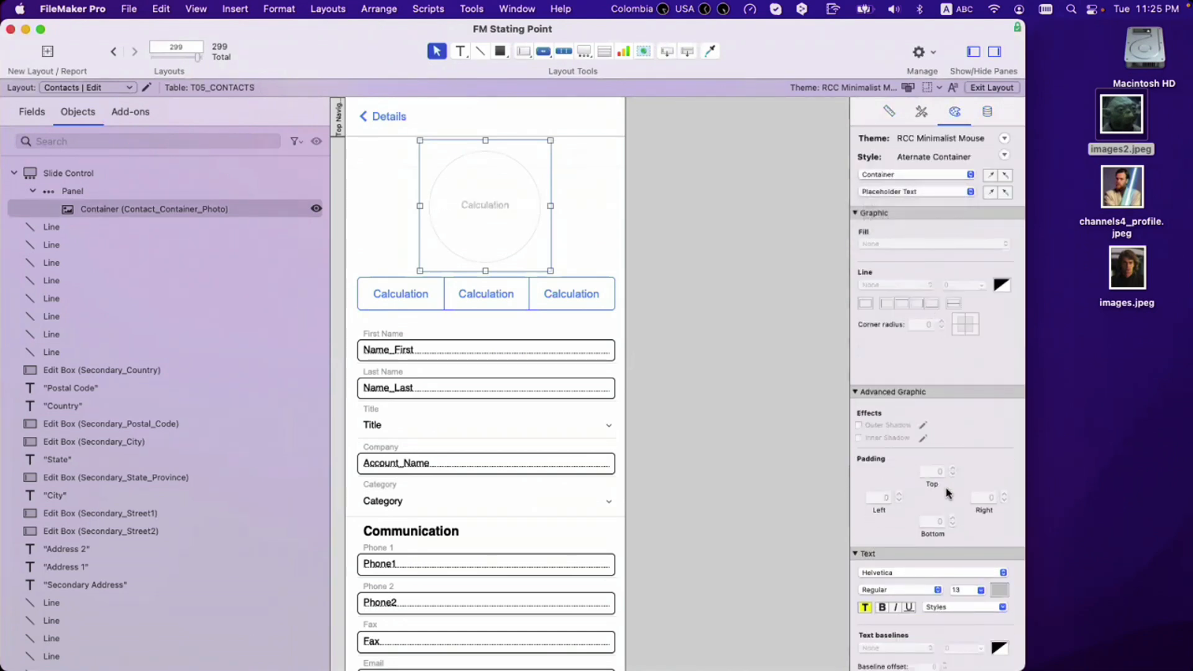
{"action": "left_click", "coordinate": [967, 552]}
{"action": "type", "text": "44"}
{"action": "key", "text": "Return"}
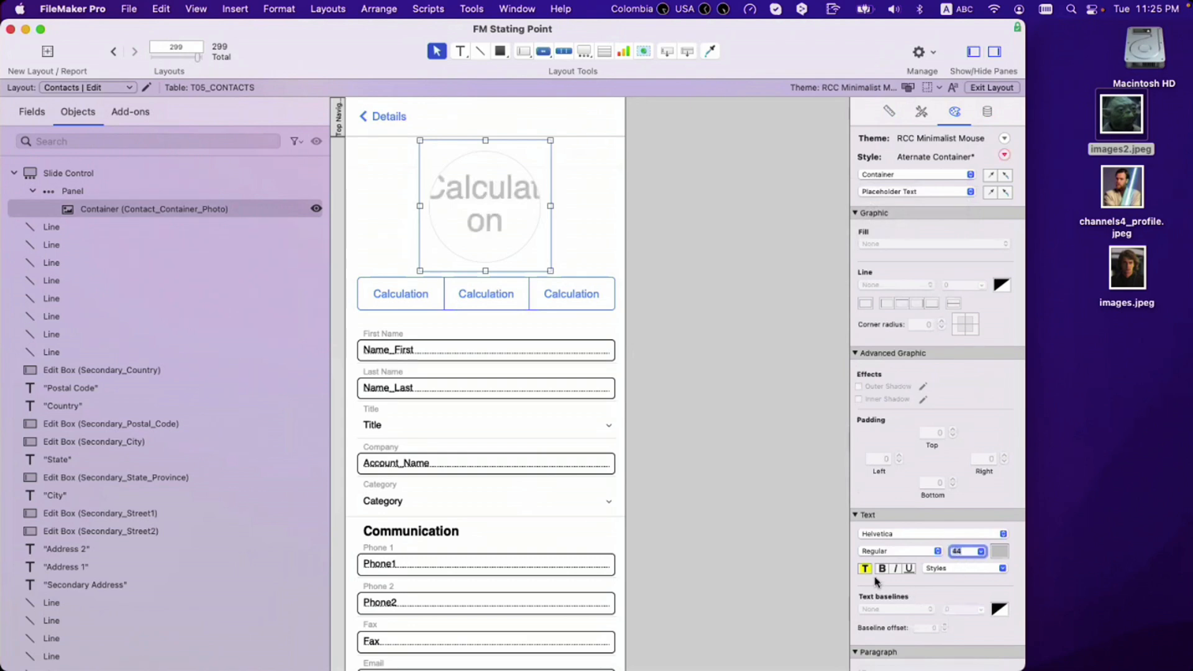
{"action": "left_click", "coordinate": [901, 536]}
{"action": "left_click", "coordinate": [903, 511]}
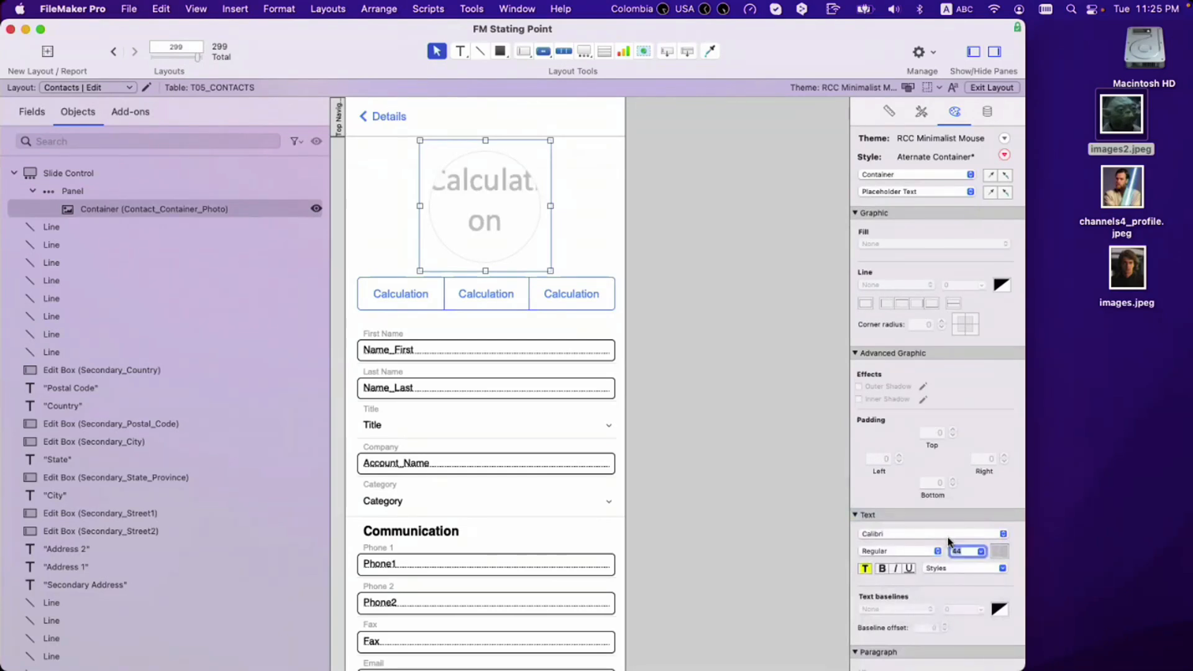
{"action": "type", "text": "65"}
{"action": "key", "text": "Return"}
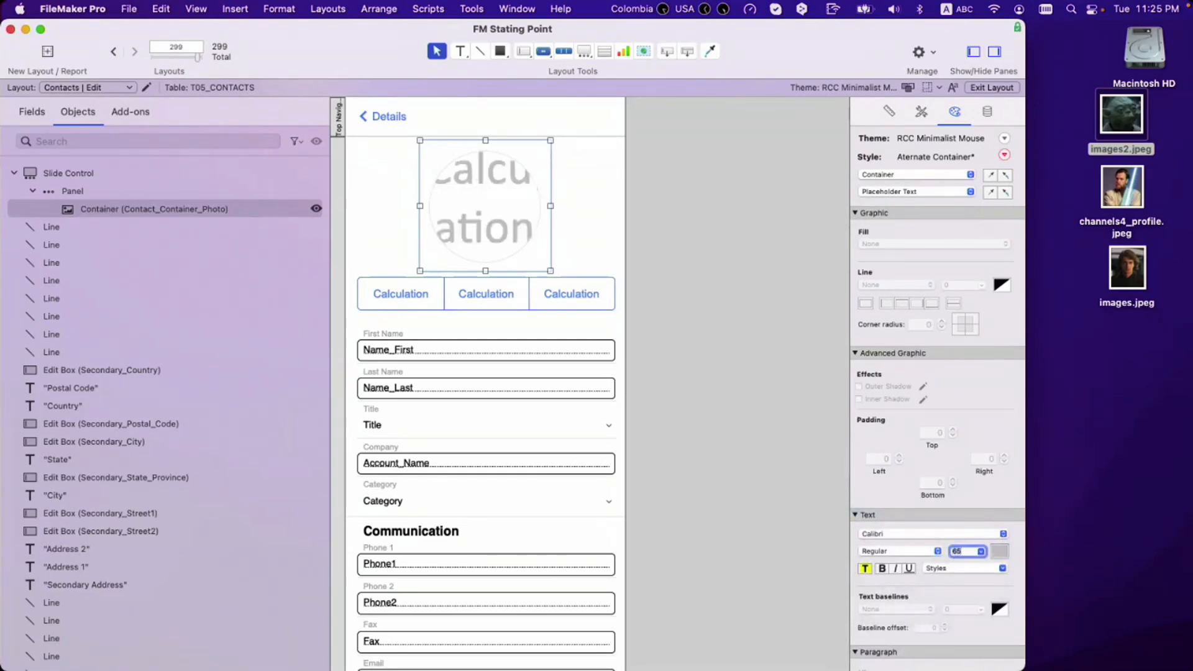
{"action": "key", "text": "super+b"}
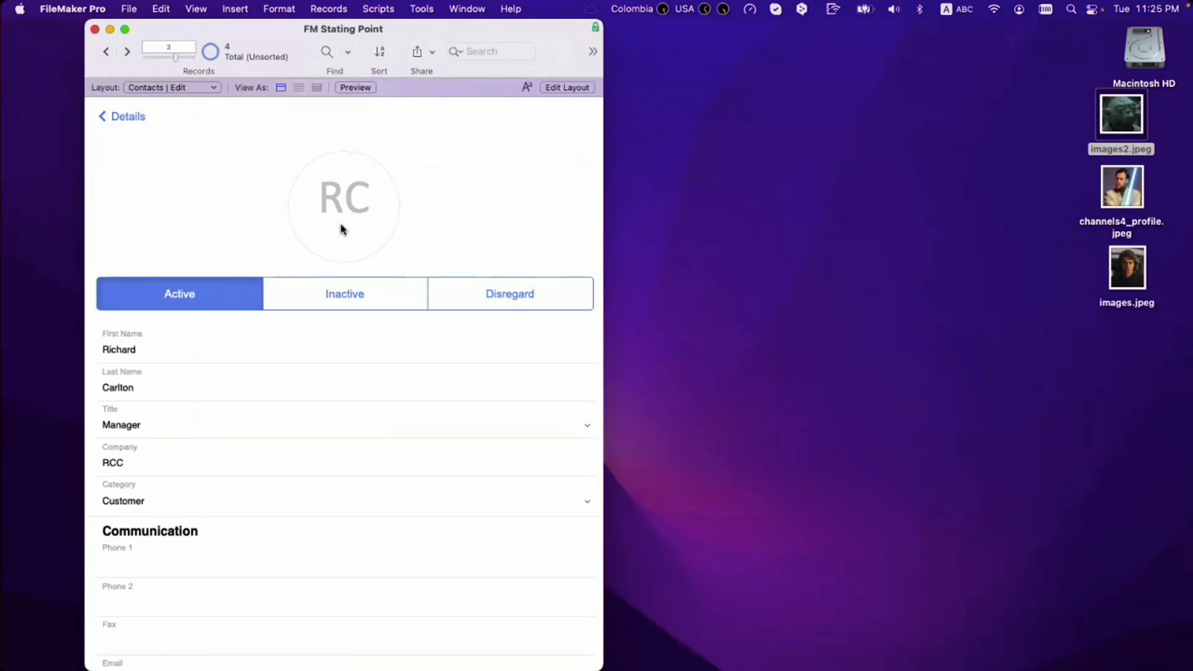
Step: Back in Layout mode, undo the accidental move of the photo container out of the panel
{"action": "key", "text": "super+l"}
{"action": "left_click", "coordinate": [513, 232]}
{"action": "key", "text": "super+z"}
{"action": "scroll", "coordinate": [515, 233], "scroll_direction": "right", "scroll_amount": 1}
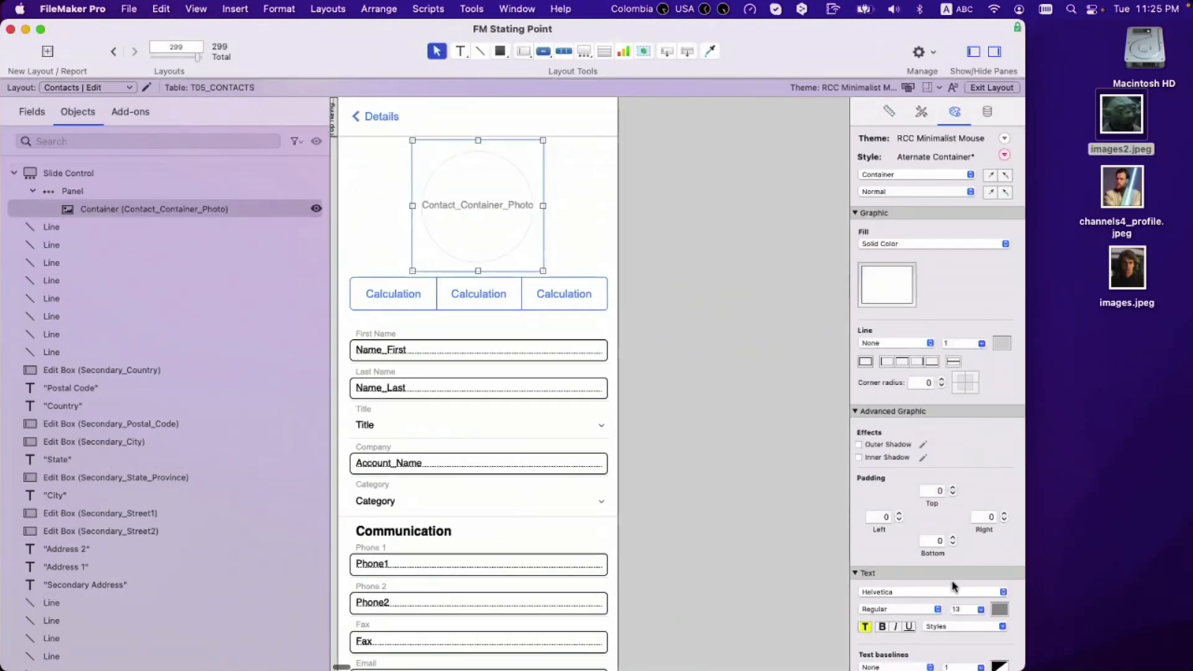
{"action": "scroll", "coordinate": [953, 583], "scroll_direction": "down", "scroll_amount": 4}
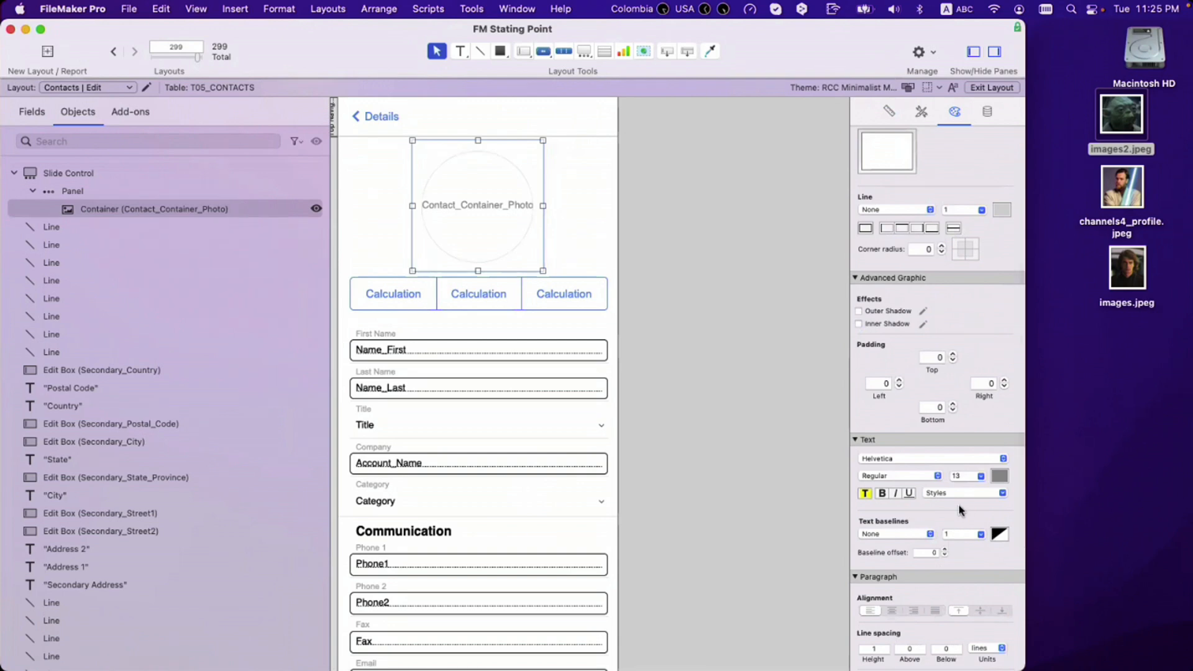
{"action": "scroll", "coordinate": [942, 311], "scroll_direction": "up", "scroll_amount": 4}
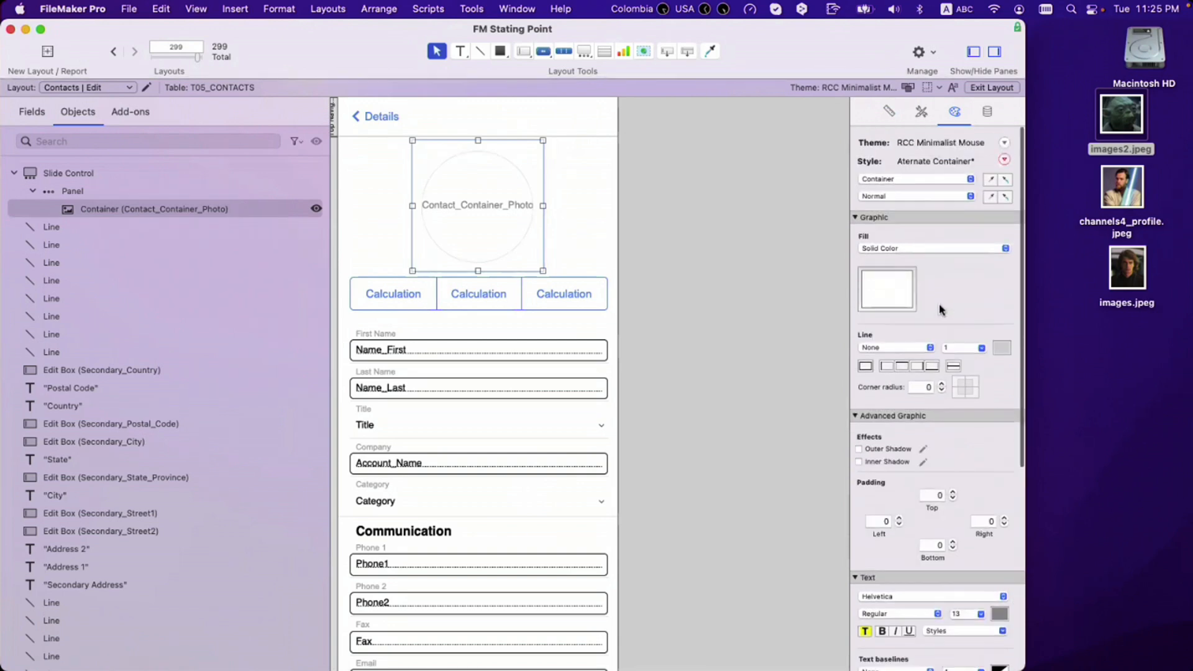
Step: Check the container's states and placeholder data source, then return to the Placeholder Text state
{"action": "left_click", "coordinate": [920, 192]}
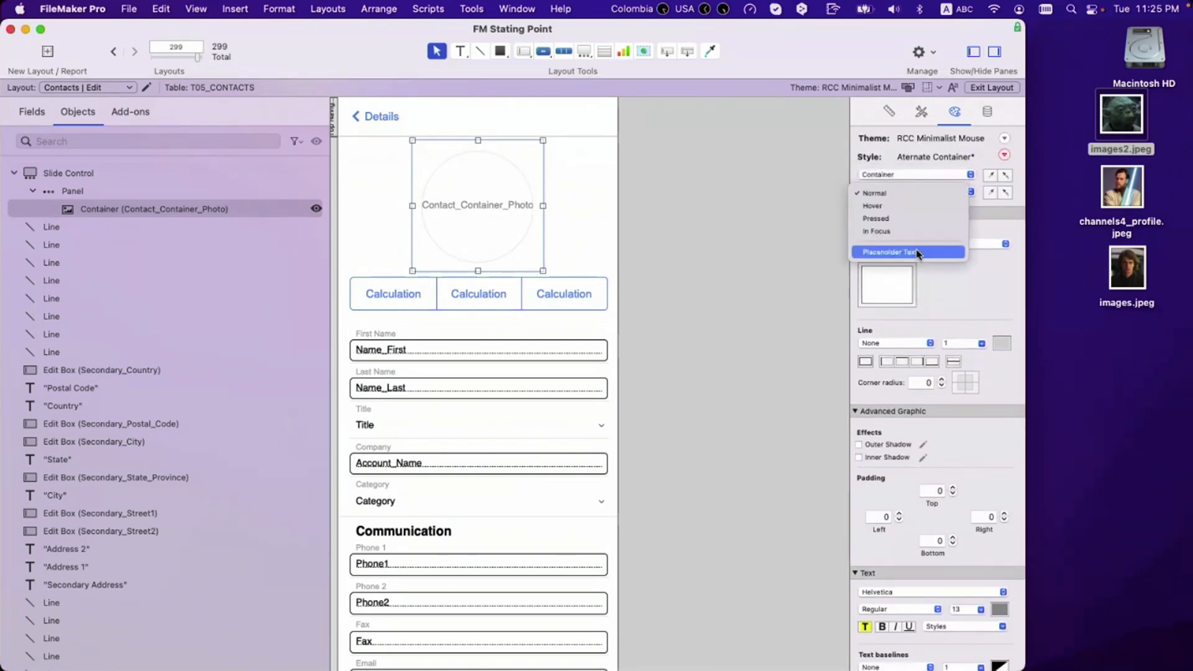
{"action": "left_click", "coordinate": [920, 253]}
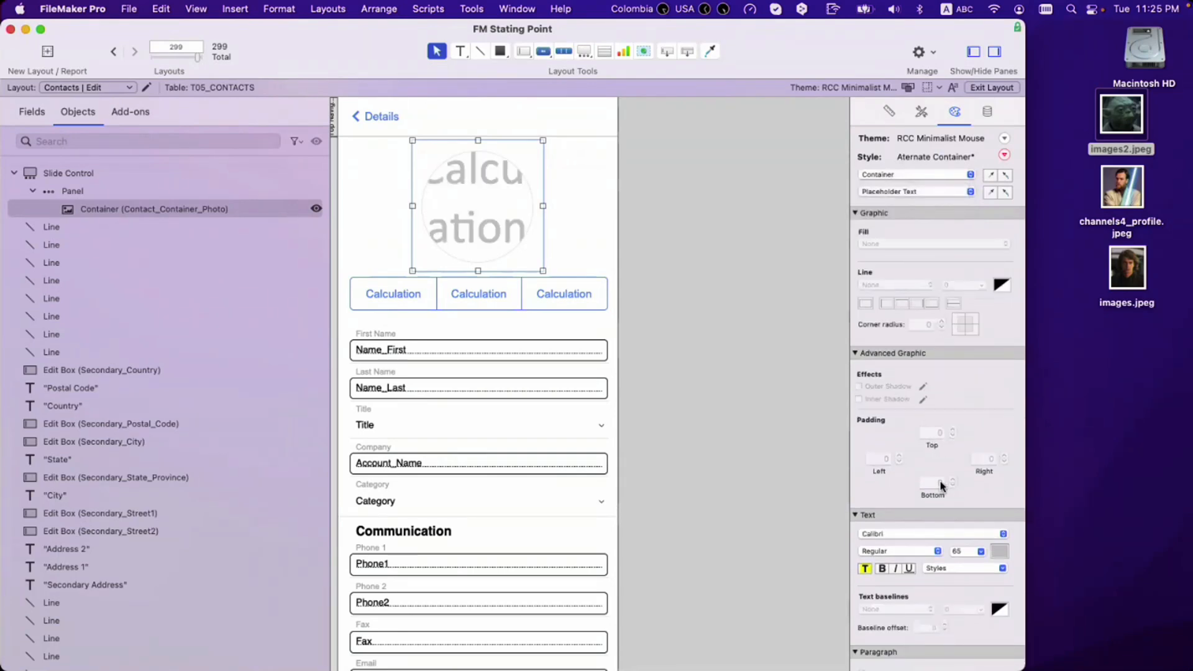
{"action": "scroll", "coordinate": [940, 485], "scroll_direction": "down", "scroll_amount": 3}
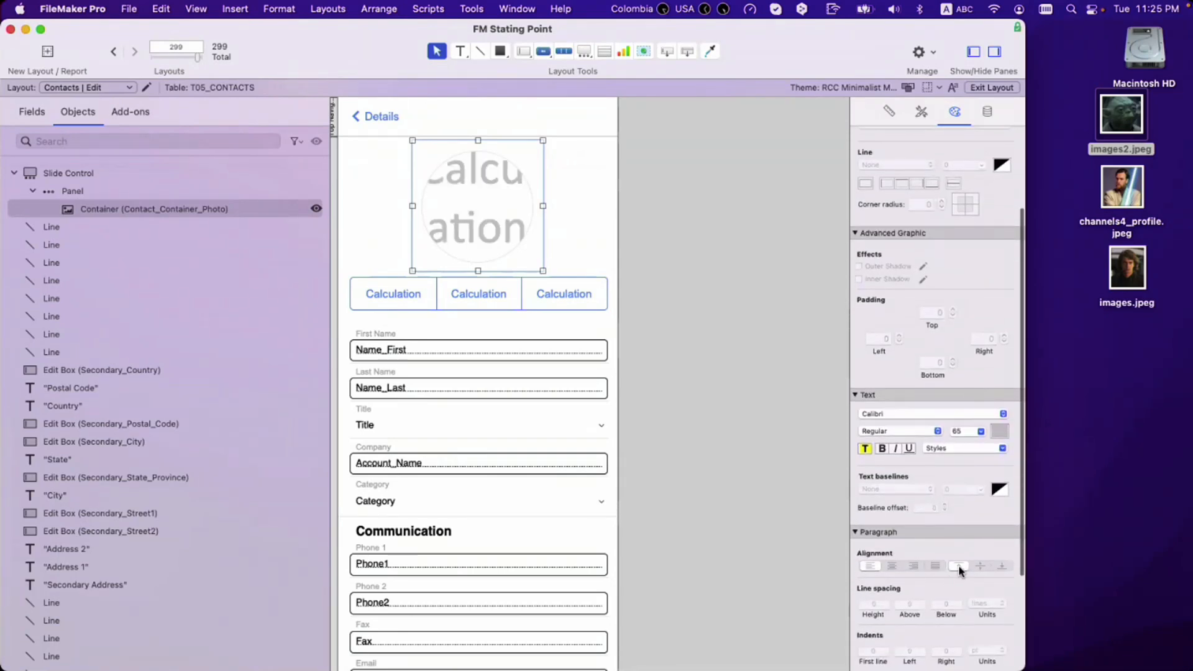
{"action": "scroll", "coordinate": [944, 495], "scroll_direction": "up", "scroll_amount": 2}
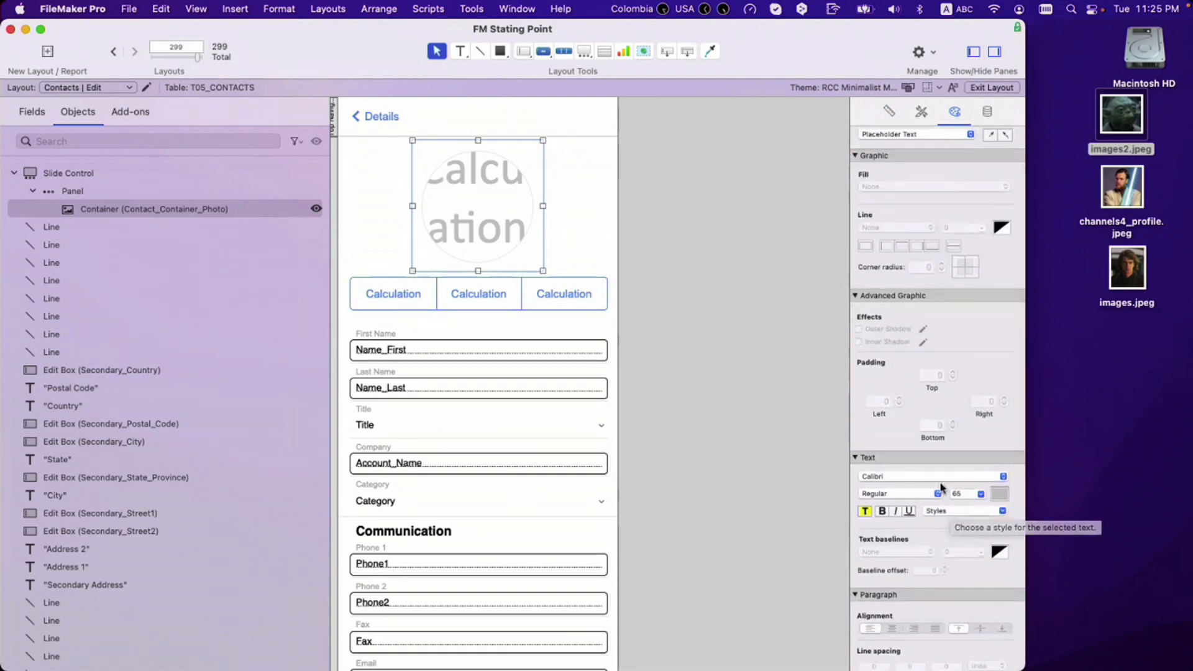
{"action": "scroll", "coordinate": [951, 511], "scroll_direction": "up", "scroll_amount": 2}
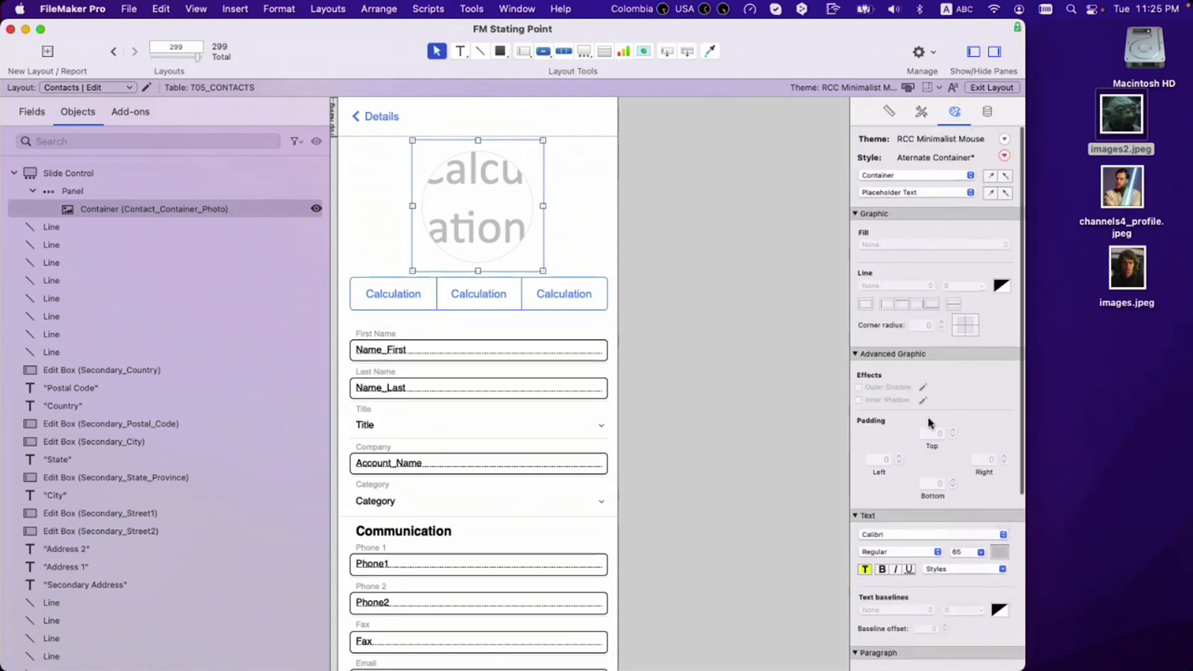
{"action": "left_click", "coordinate": [909, 192]}
{"action": "left_click", "coordinate": [909, 146]}
{"action": "scroll", "coordinate": [969, 547], "scroll_direction": "down", "scroll_amount": 5}
{"action": "left_click", "coordinate": [988, 111]}
{"action": "scroll", "coordinate": [987, 522], "scroll_direction": "up", "scroll_amount": 5}
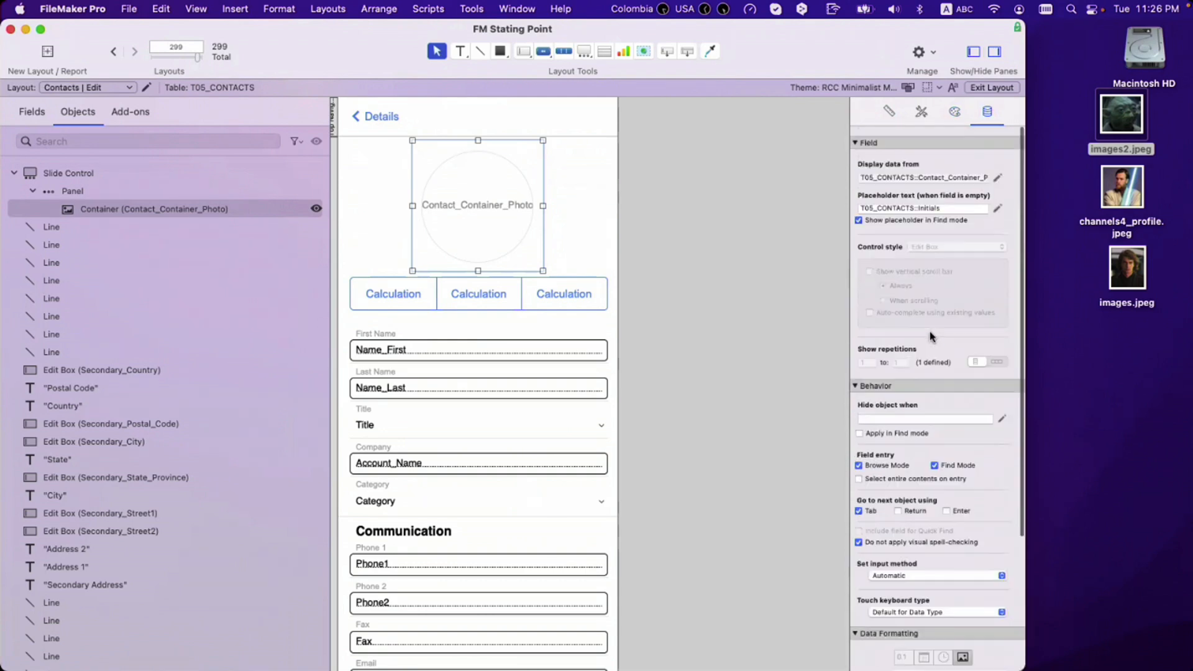
{"action": "left_click", "coordinate": [954, 113]}
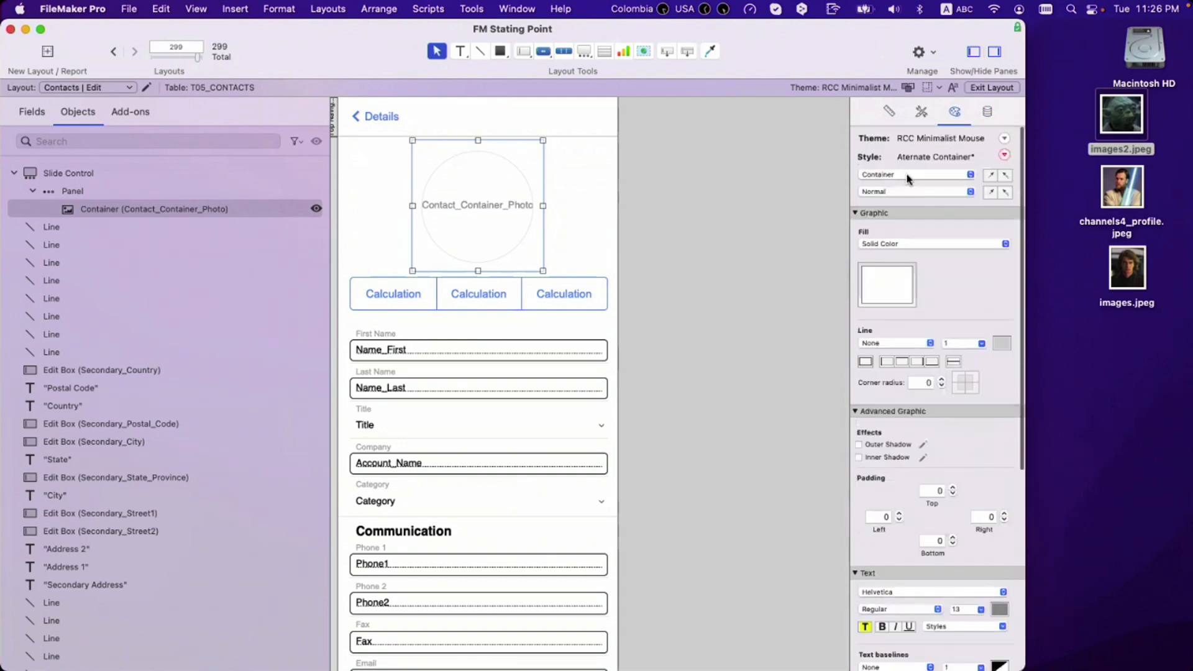
{"action": "left_click", "coordinate": [910, 192]}
{"action": "left_click", "coordinate": [912, 251]}
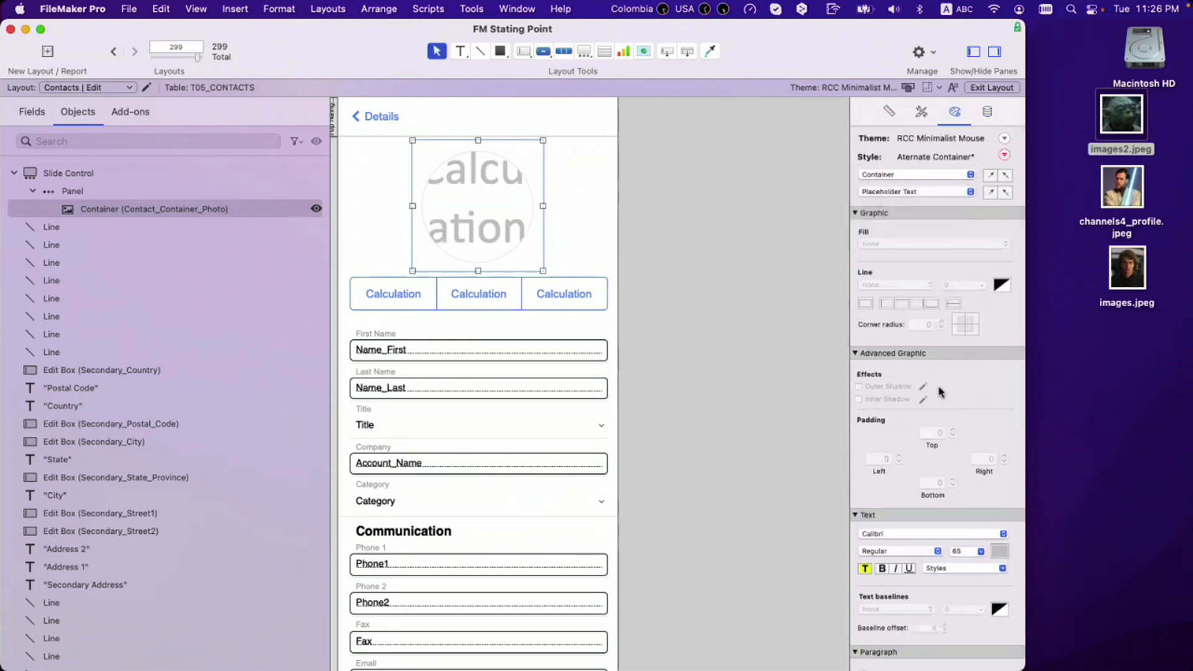
Step: Set the placeholder font to Helvetica Neue UltraLight at 100 pt and preview with real records
{"action": "left_click", "coordinate": [912, 534]}
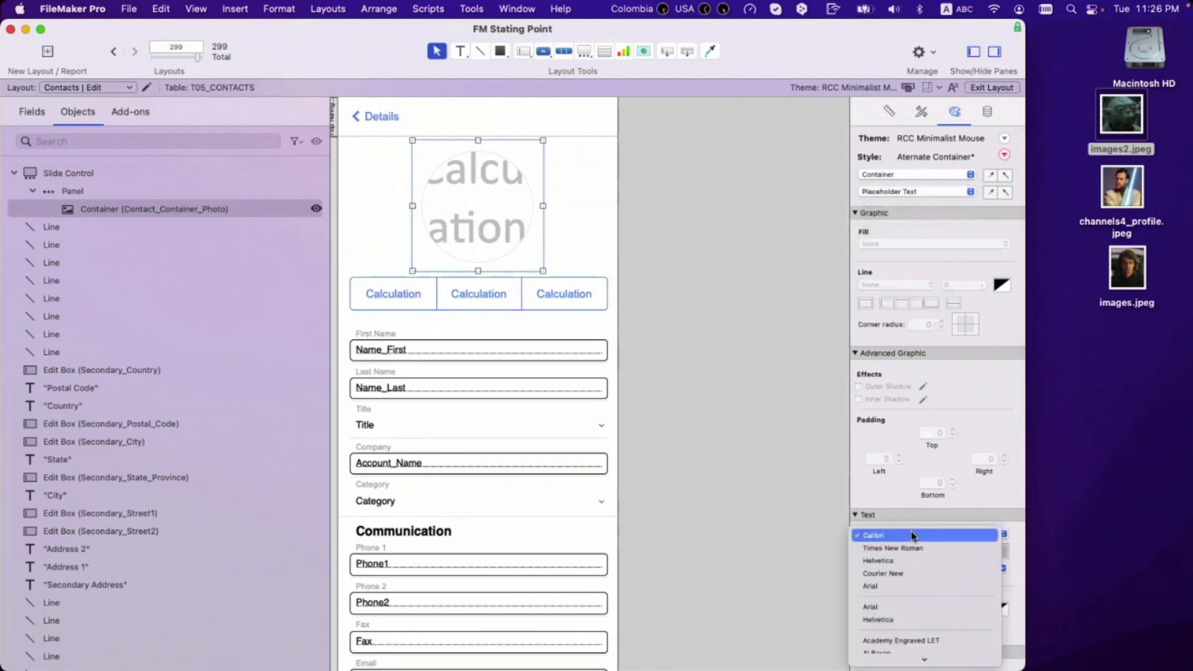
{"action": "scroll", "coordinate": [914, 604], "scroll_direction": "down", "scroll_amount": 3}
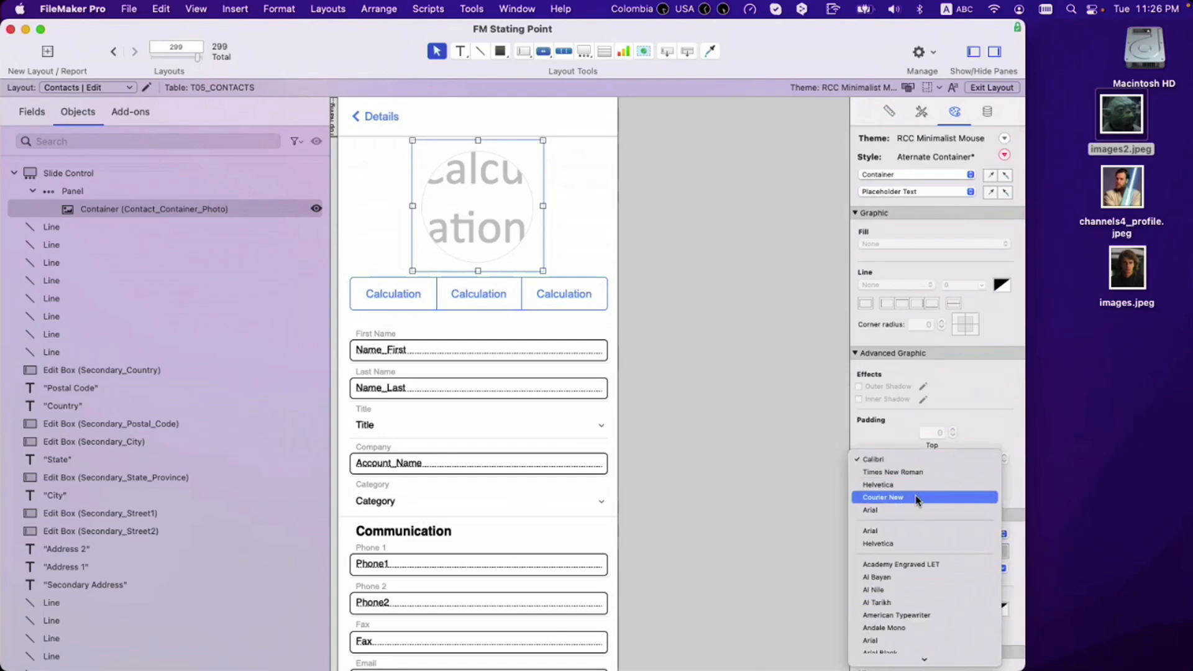
{"action": "type", "text": "helvetica neue"}
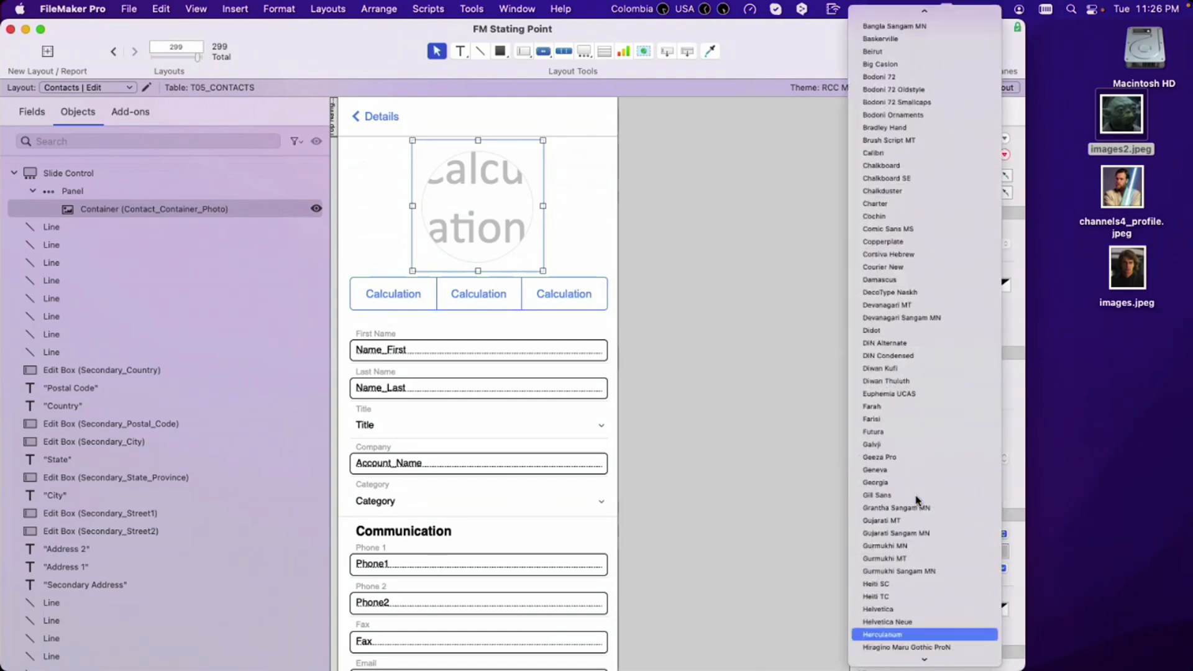
{"action": "key", "text": "Return"}
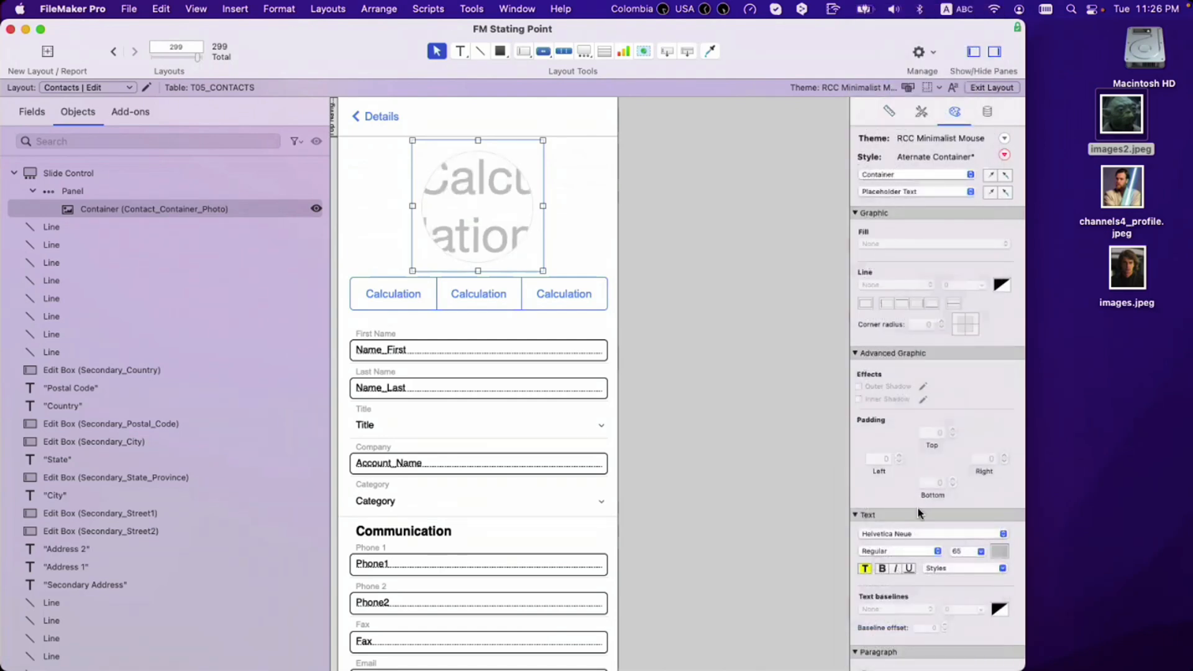
{"action": "left_click", "coordinate": [911, 551]}
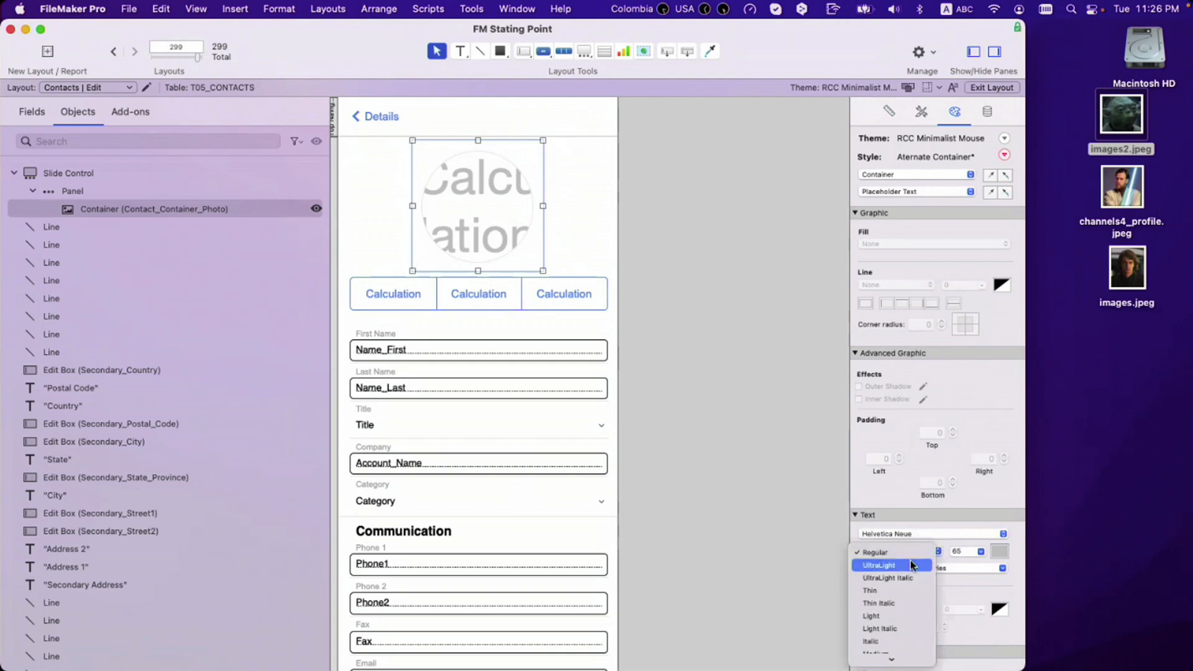
{"action": "left_click", "coordinate": [911, 565]}
{"action": "left_click", "coordinate": [959, 551]}
{"action": "type", "text": "75"}
{"action": "key", "text": "Return"}
{"action": "type", "text": "100"}
{"action": "key", "text": "Return"}
{"action": "key", "text": "super+b"}
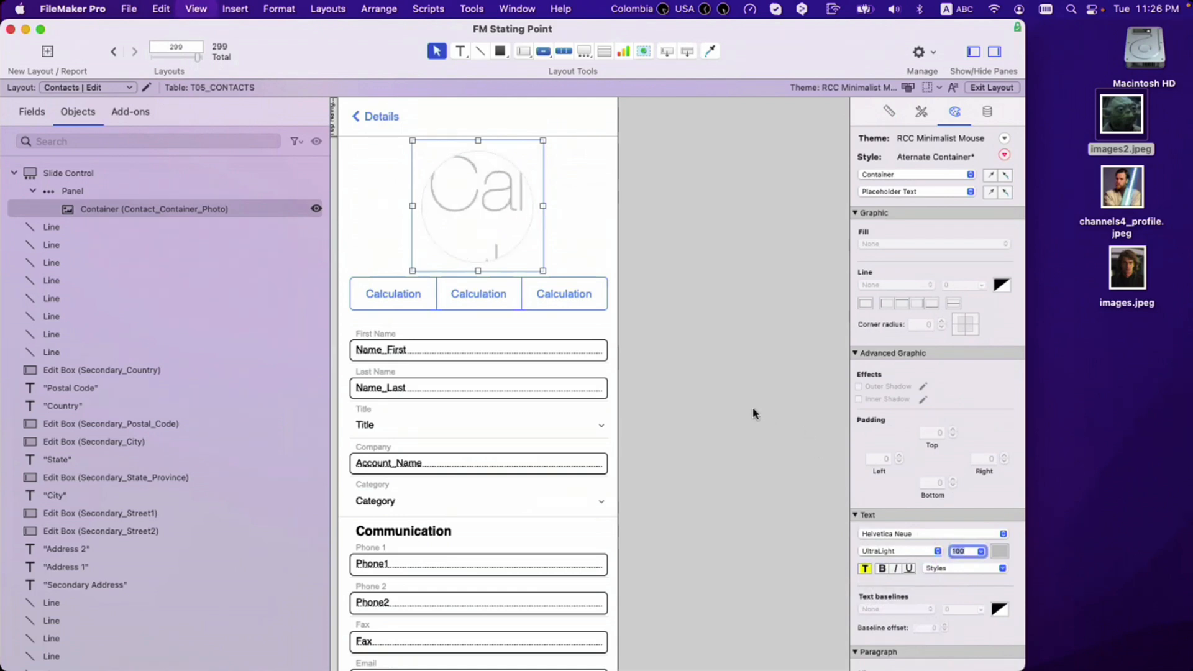
Step: Reduce the placeholder text size to 80 and view it in Browse mode
{"action": "key", "text": "super+l"}
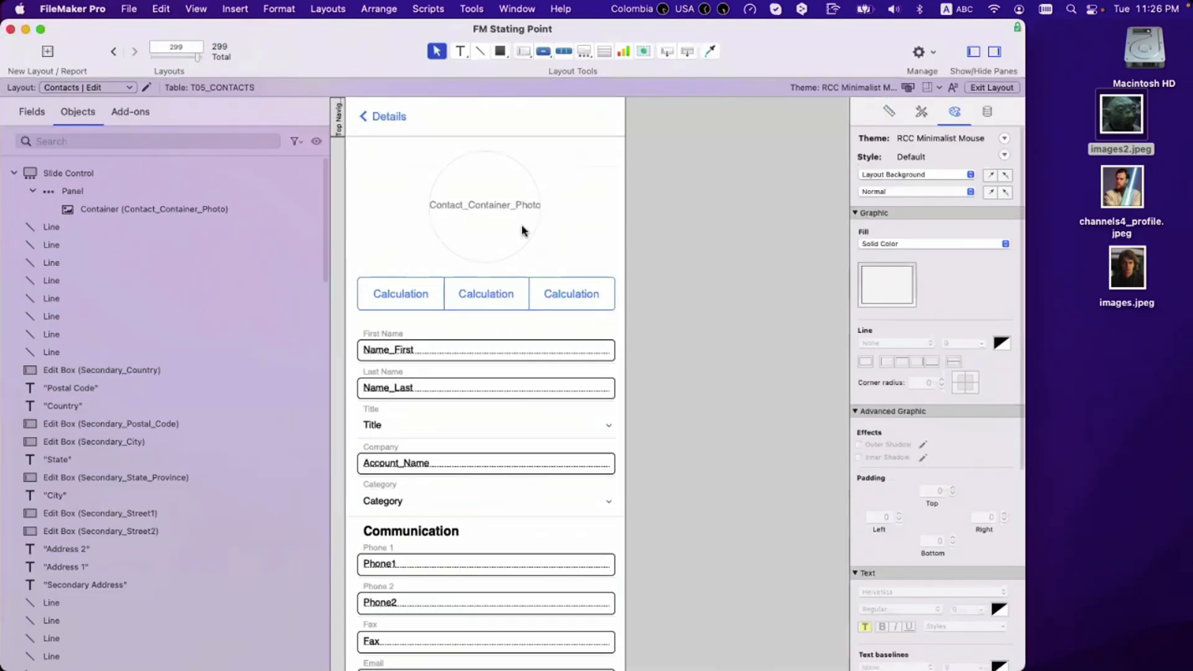
{"action": "left_click", "coordinate": [522, 231]}
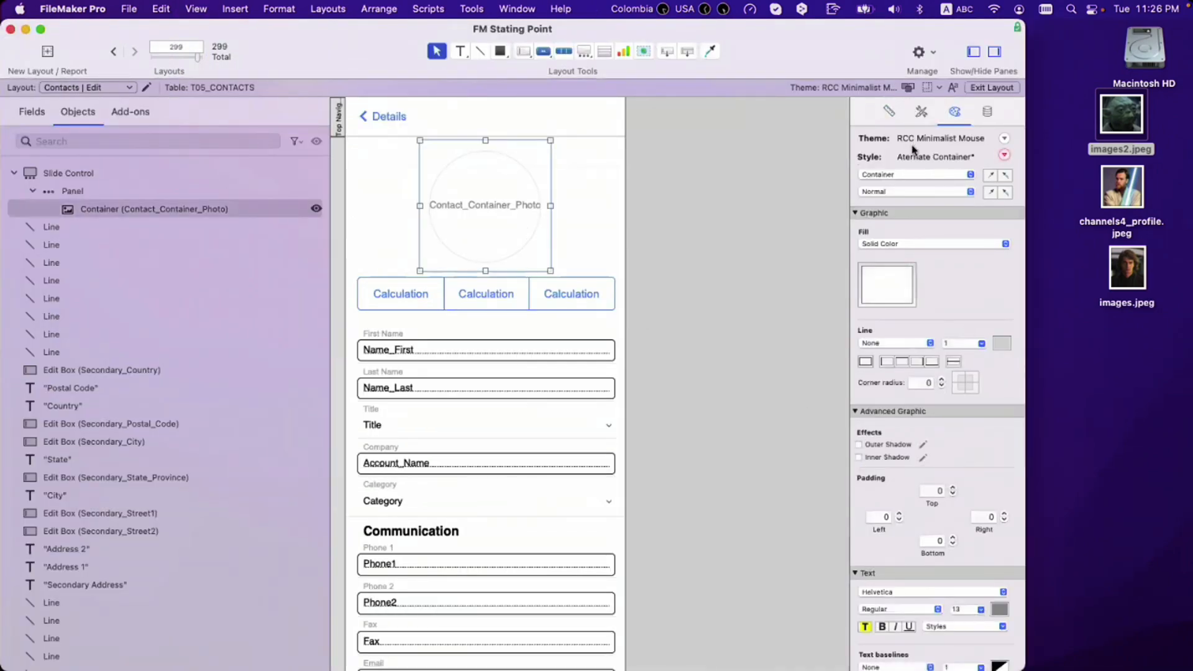
{"action": "left_click", "coordinate": [914, 191]}
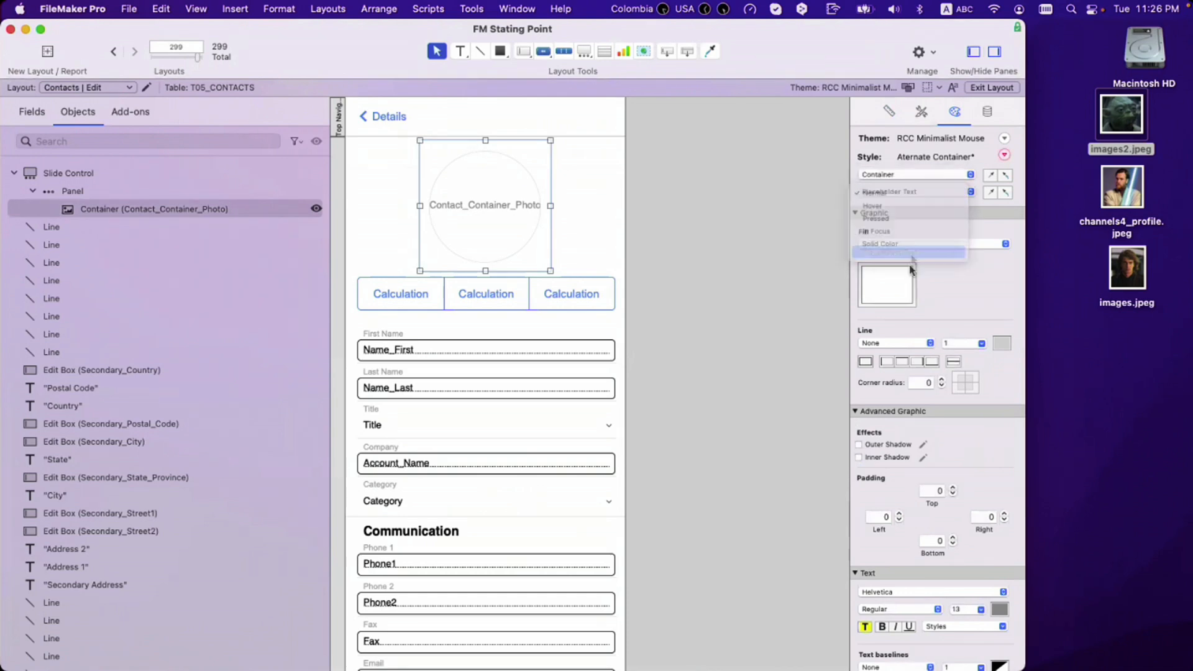
{"action": "left_click", "coordinate": [908, 255]}
{"action": "type", "text": "80"}
{"action": "key", "text": "Return"}
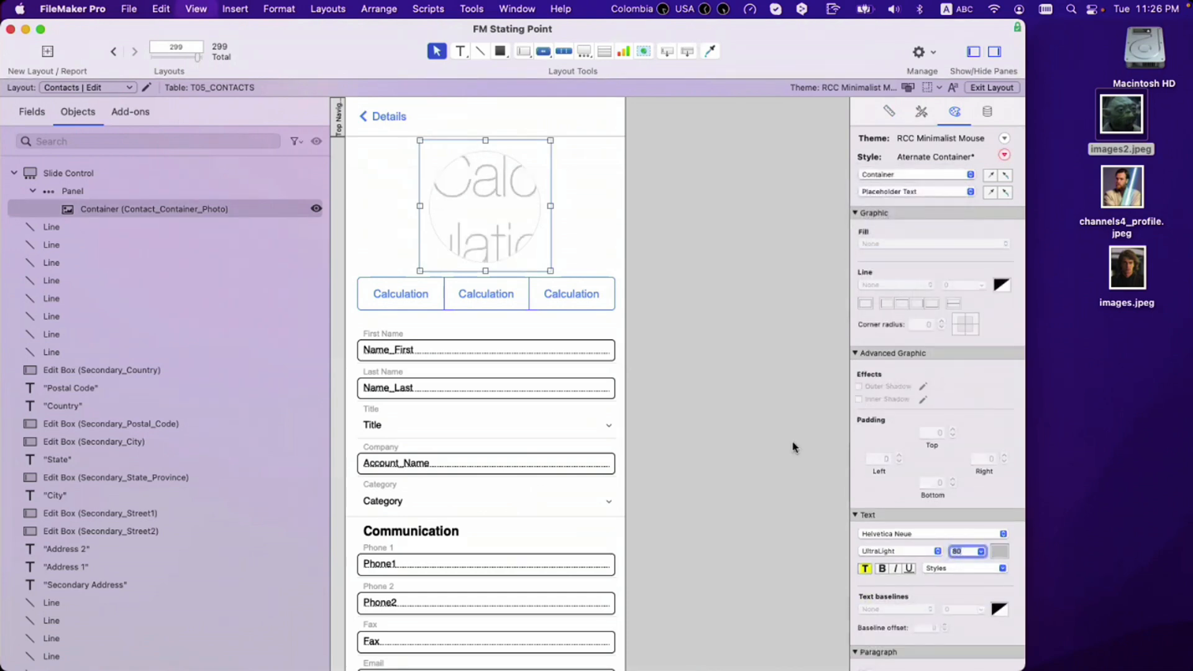
{"action": "key", "text": "super+b"}
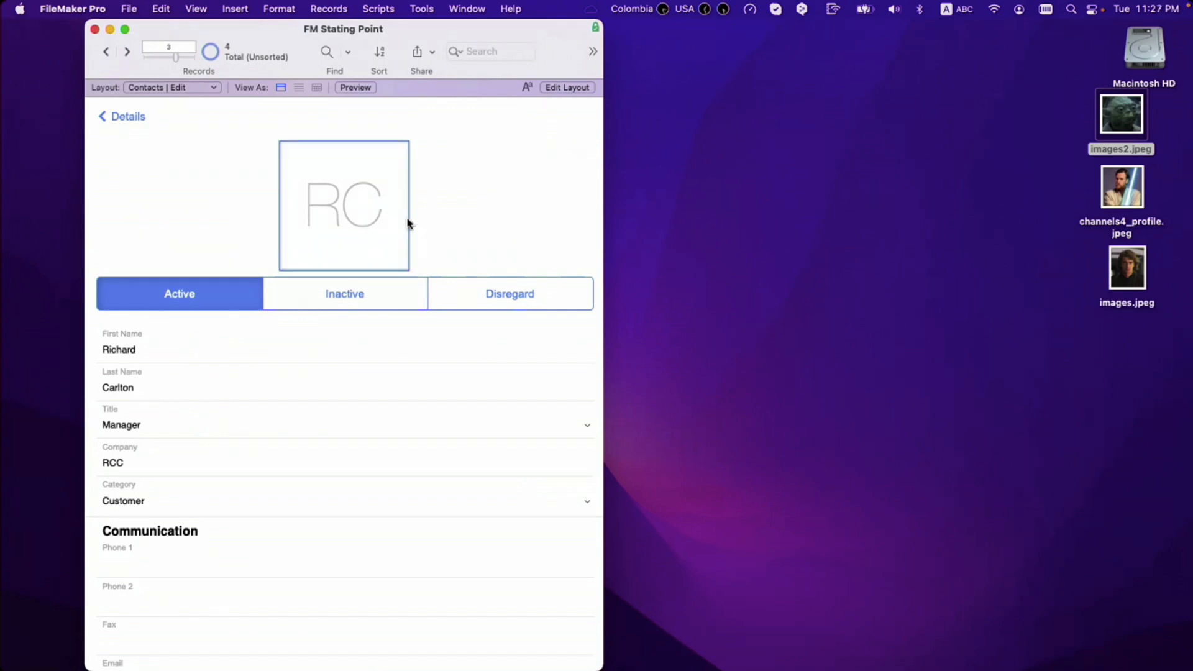
Step: Drop images2.jpeg into the photo container, clear it again, then go to the Details layout
{"action": "left_click_drag", "start_coordinate": [1115, 123], "coordinate": [346, 234]}
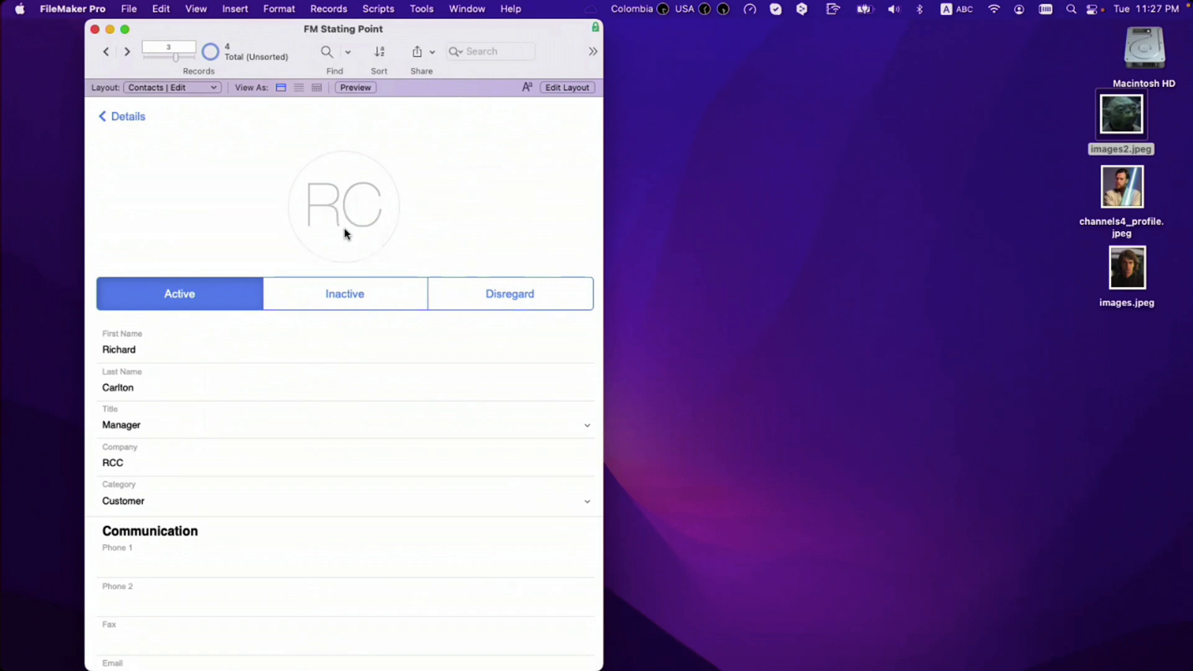
{"action": "left_click", "coordinate": [344, 229]}
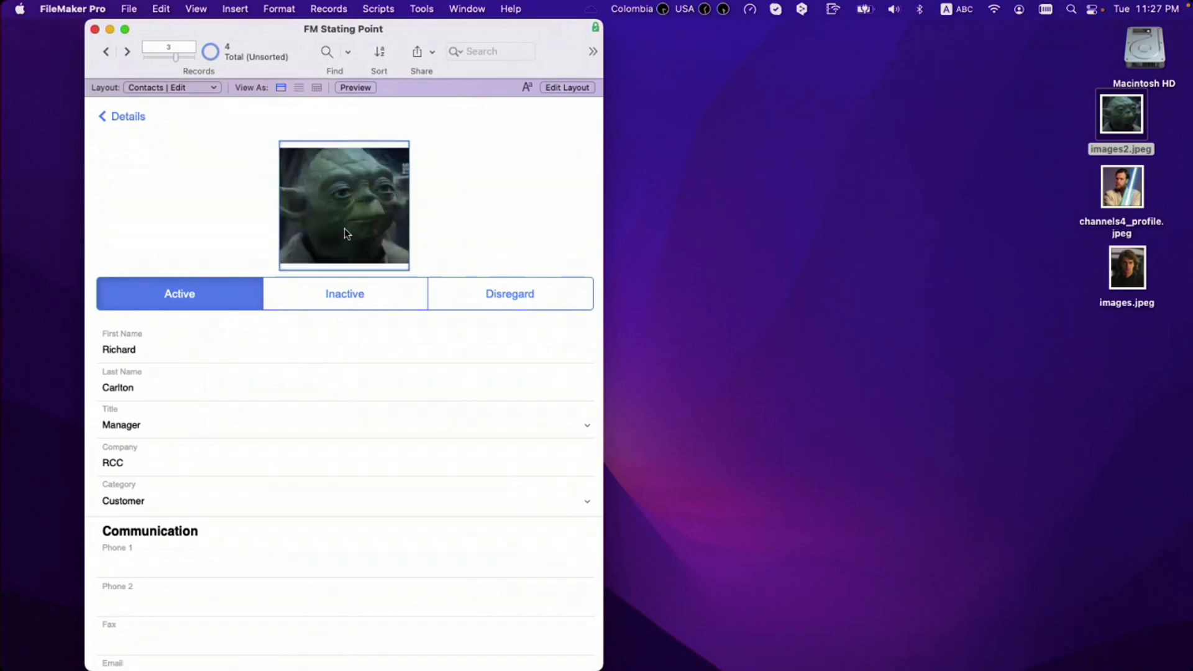
{"action": "key", "text": "BackSpace"}
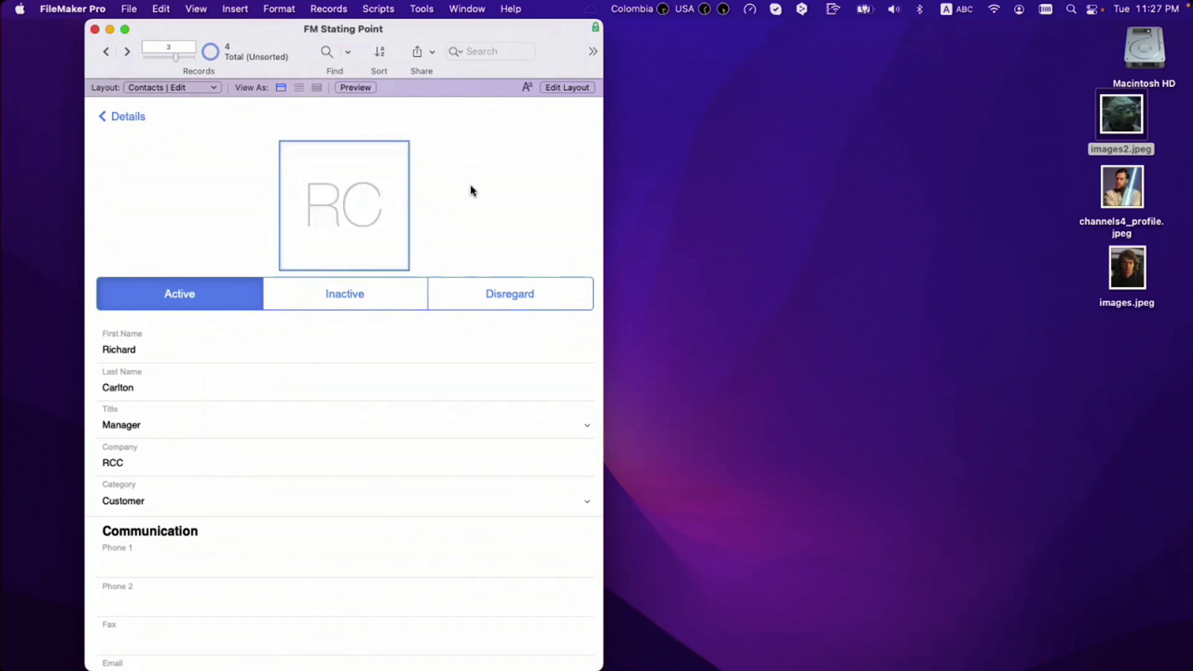
{"action": "left_click", "coordinate": [473, 190]}
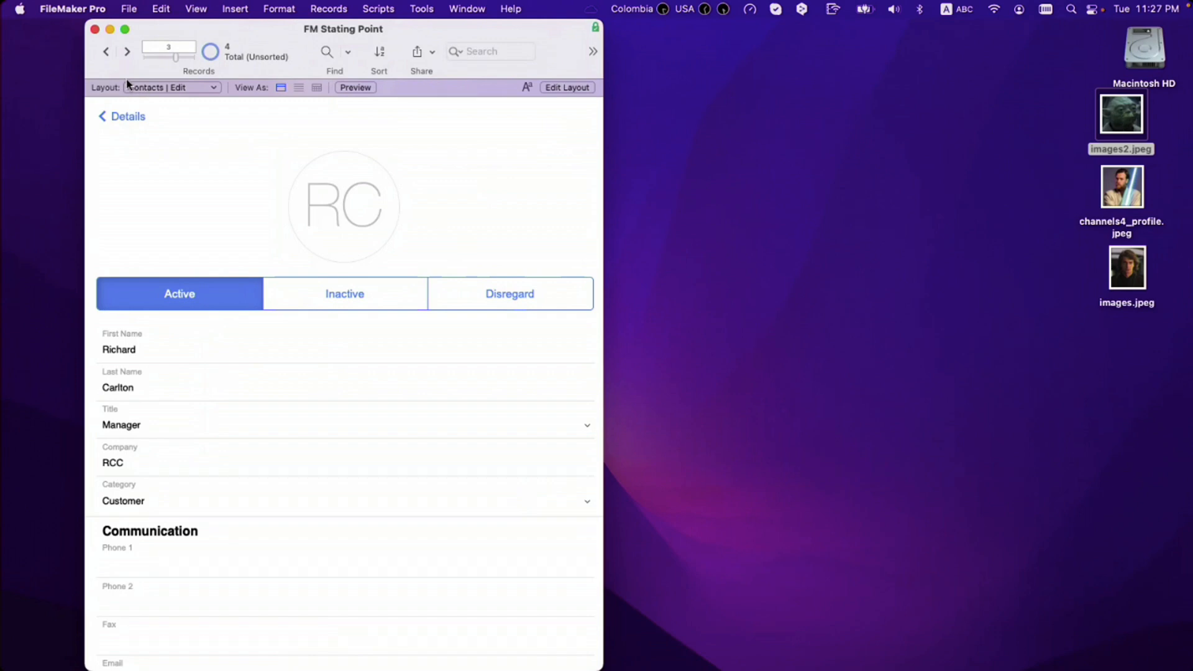
{"action": "left_click", "coordinate": [139, 122]}
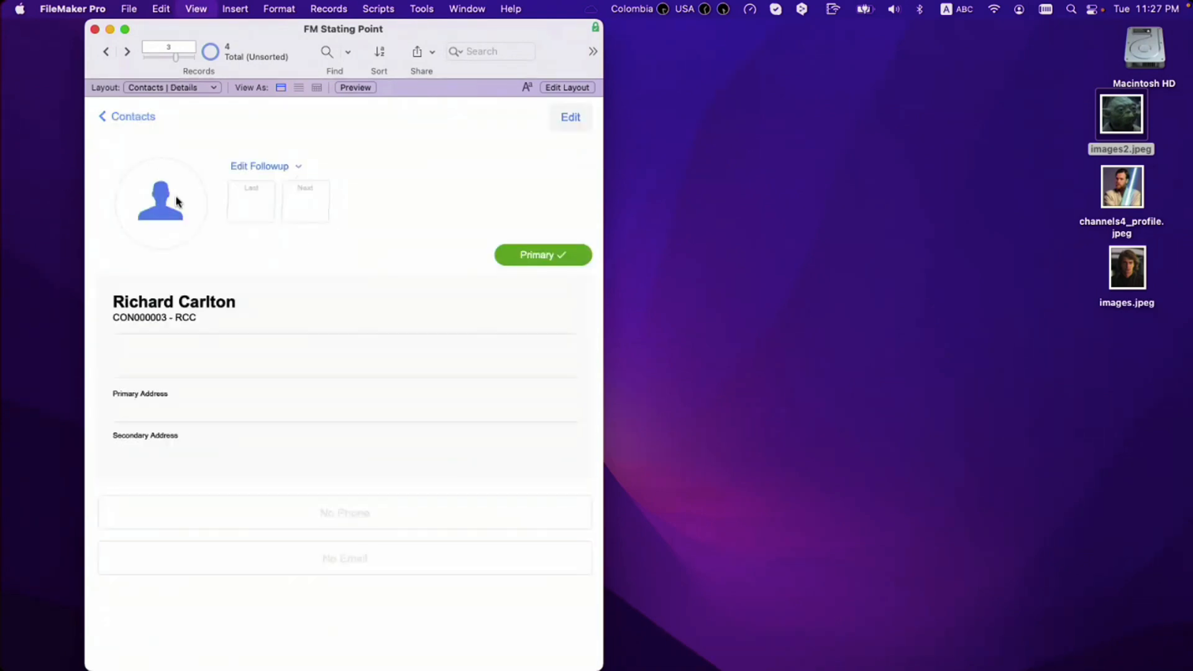
Step: Copy the Edit layout's photo container and paste it into the slide panel
{"action": "key", "text": "super+l"}
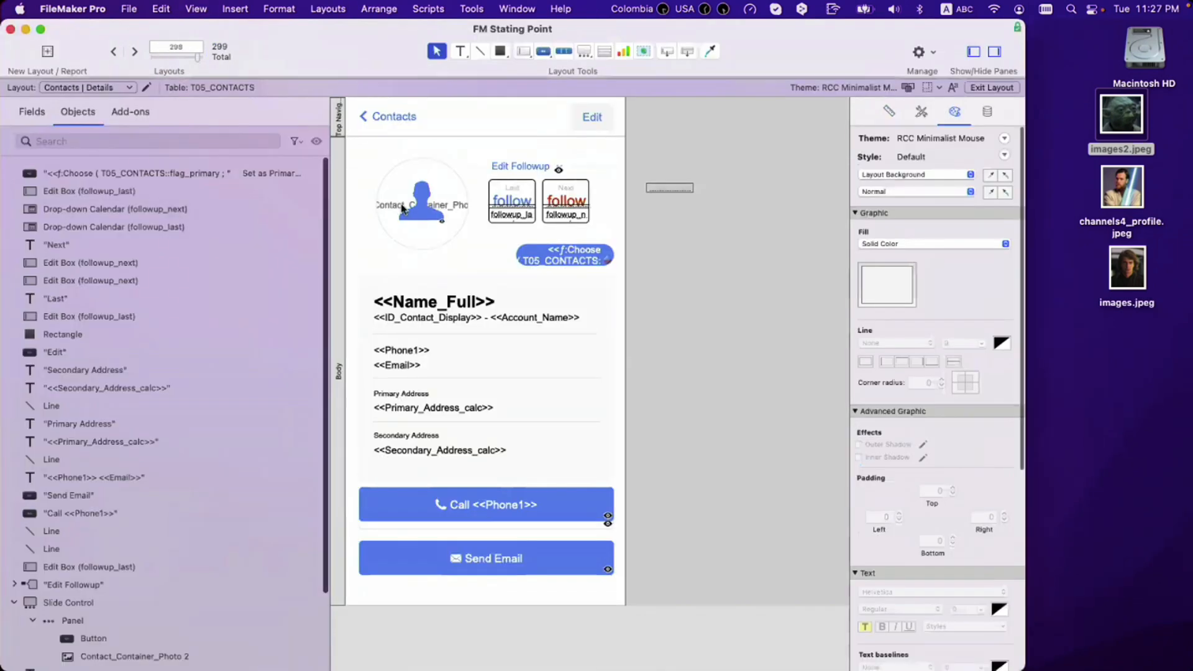
{"action": "left_click", "coordinate": [424, 207]}
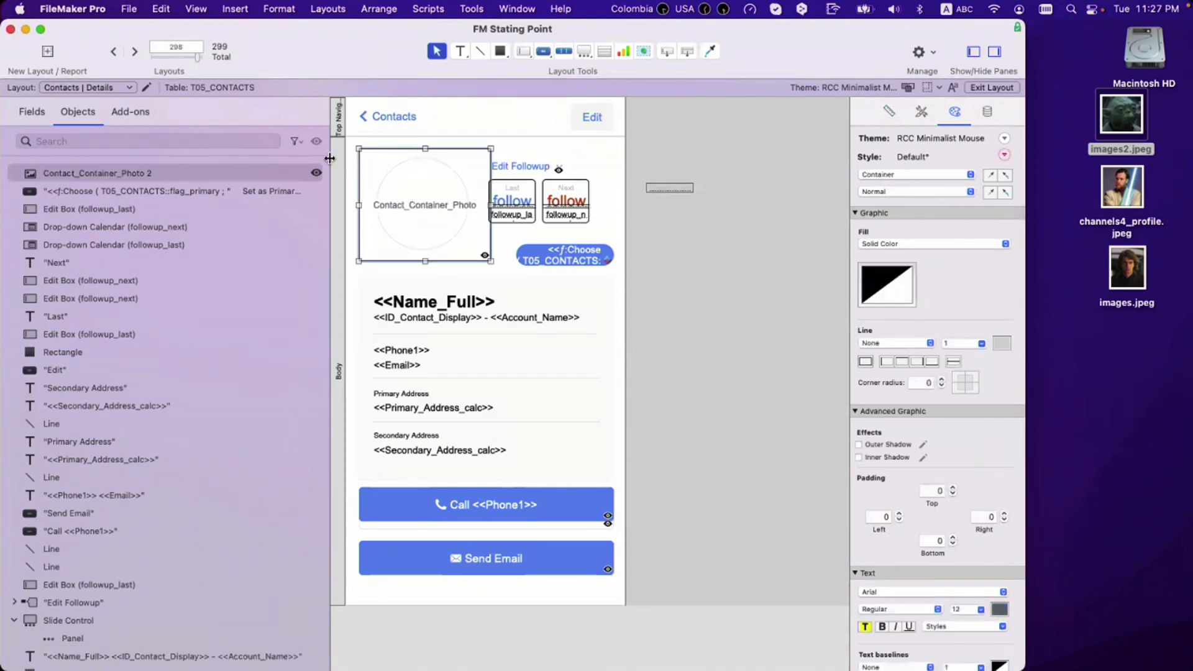
{"action": "key", "text": "super+z"}
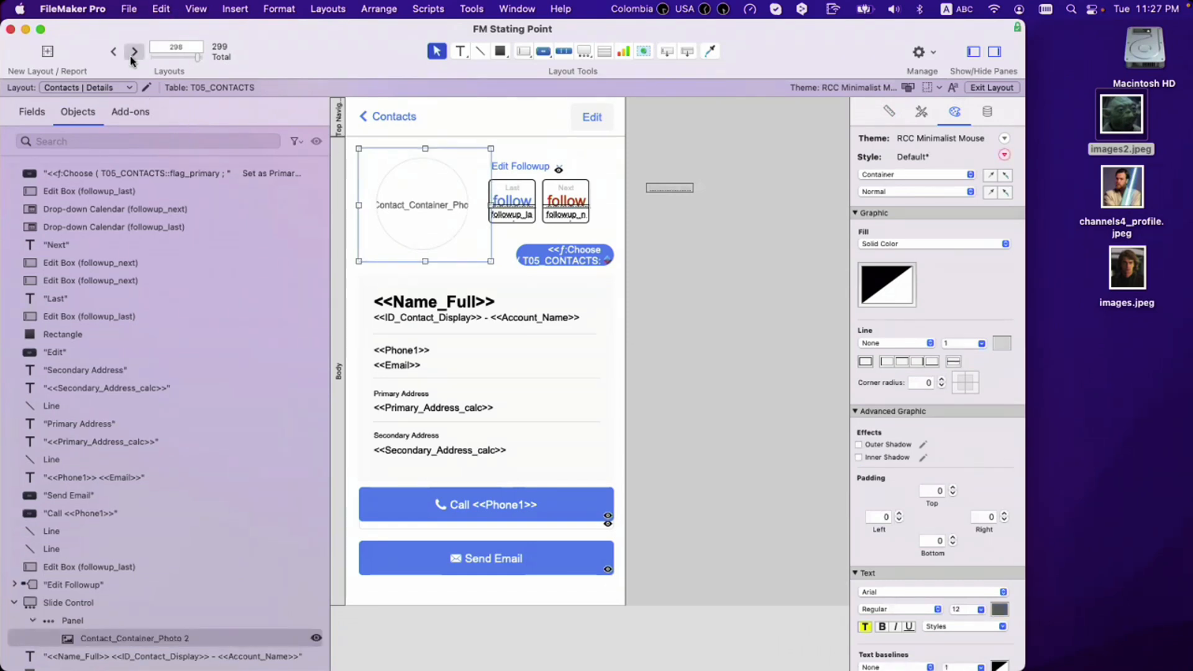
{"action": "left_click", "coordinate": [132, 56]}
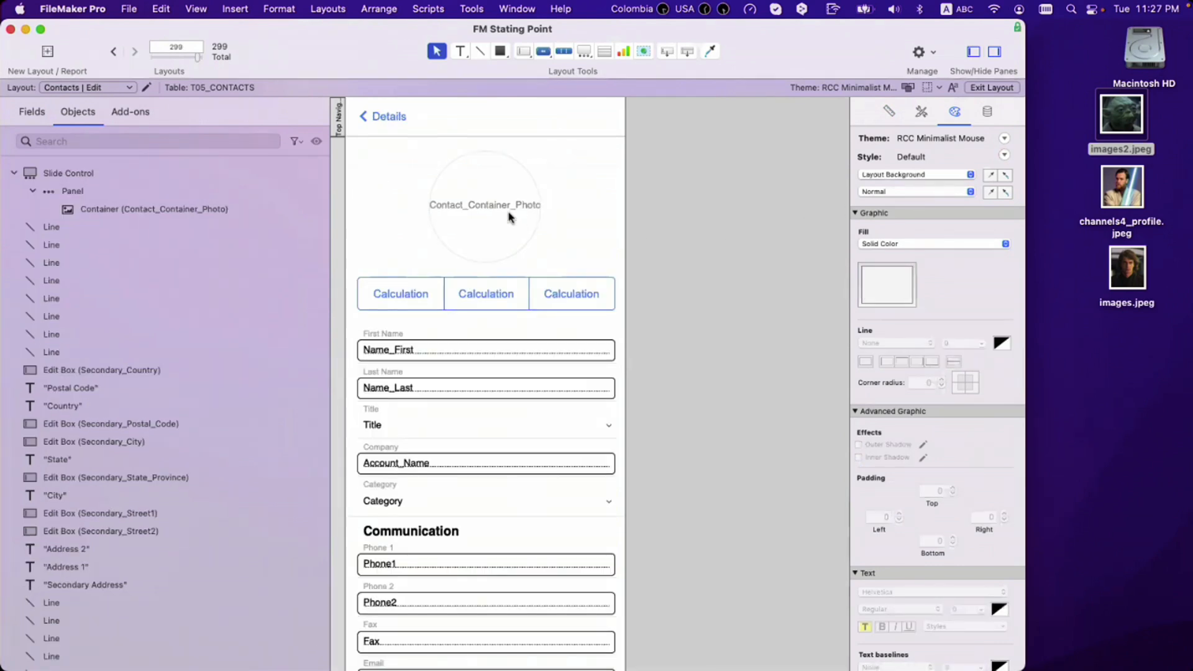
{"action": "left_click", "coordinate": [508, 217]}
{"action": "key", "text": "super+c"}
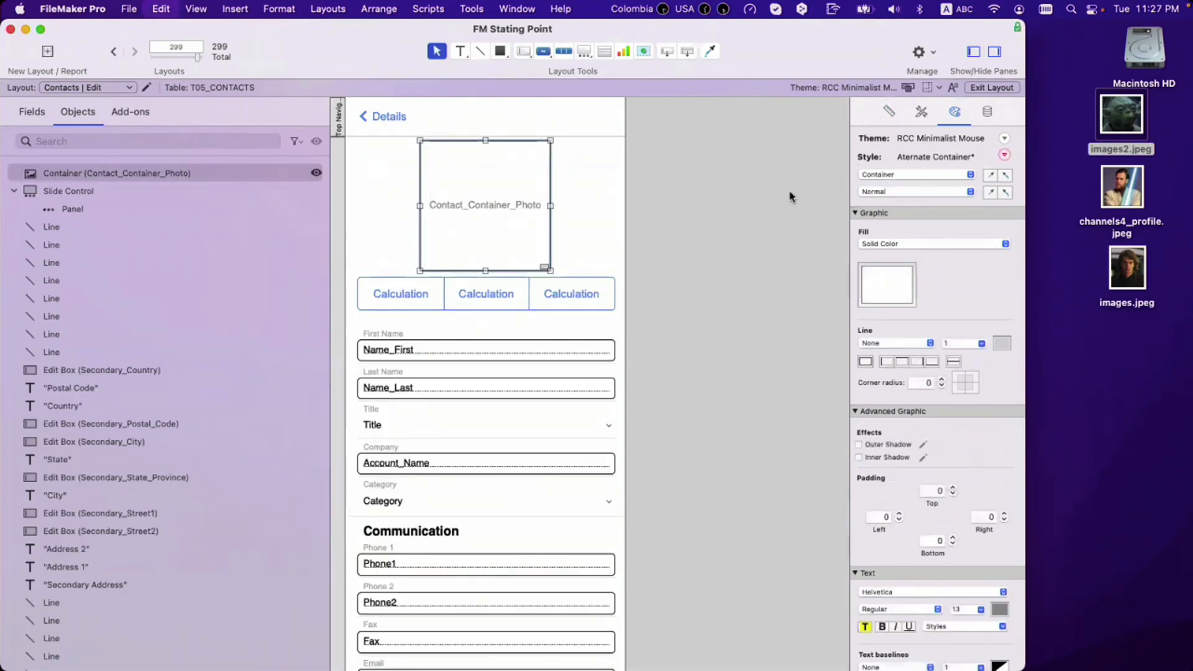
{"action": "key", "text": "super+v"}
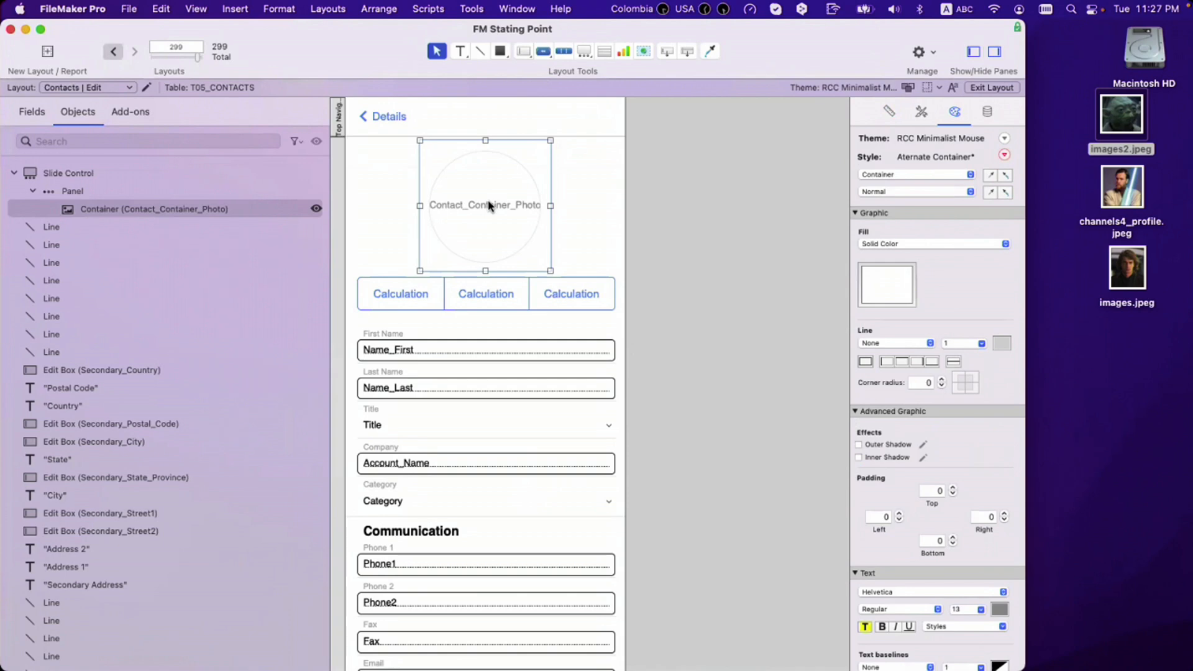
{"action": "key", "text": "ctrl+Up"}
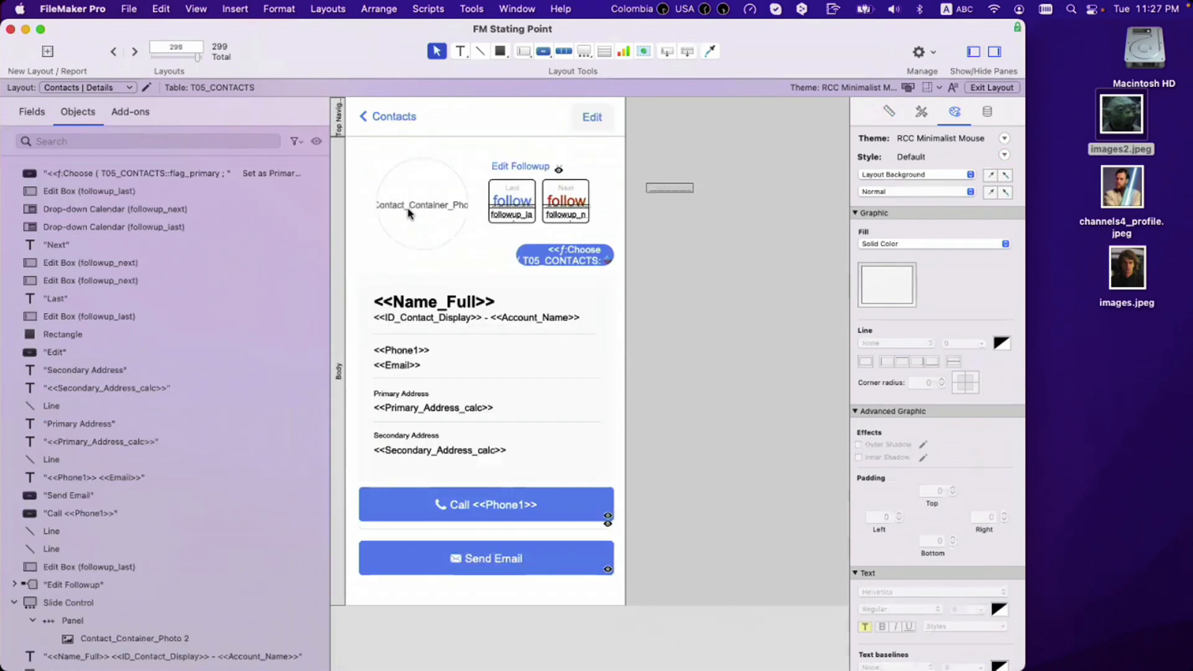
Step: Make the Details photo container slightly taller and set its placeholder calculation to T05_CONTACTS::Initials
{"action": "left_click", "coordinate": [410, 214]}
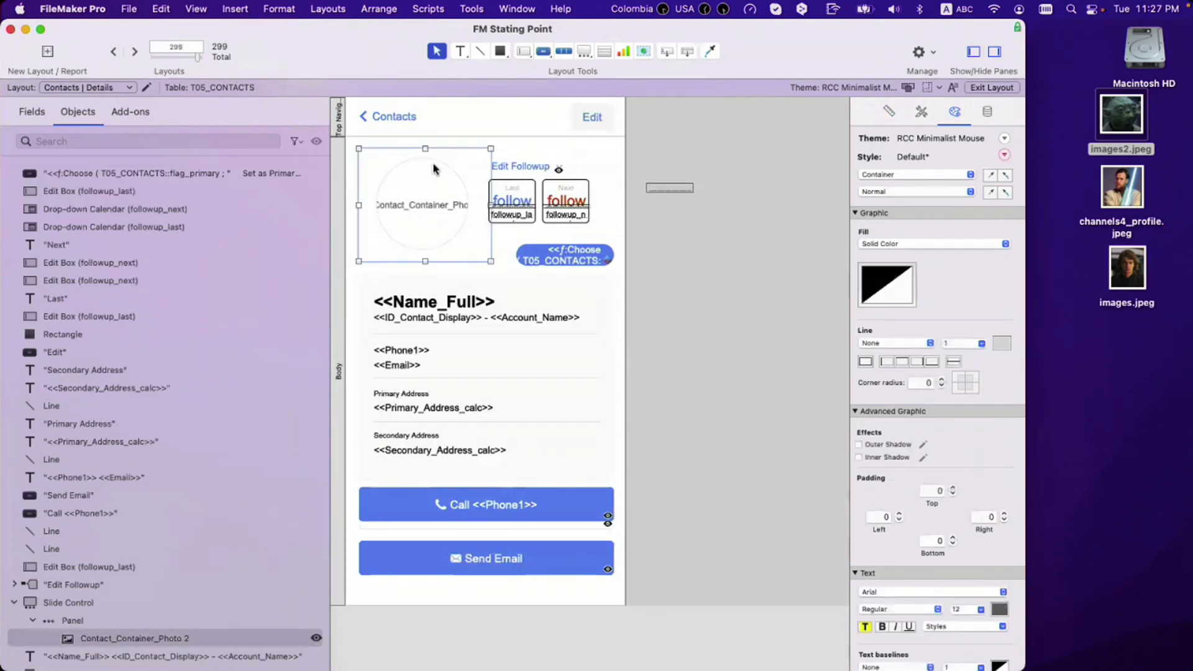
{"action": "left_click_drag", "start_coordinate": [425, 149], "coordinate": [426, 146]}
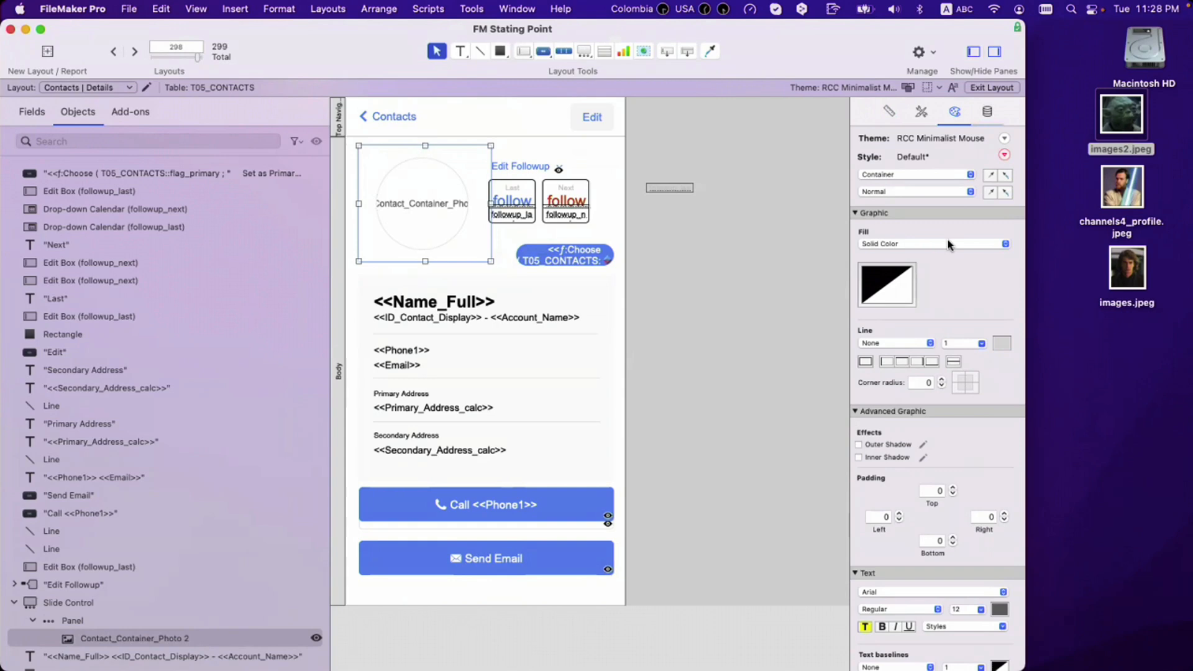
{"action": "left_click", "coordinate": [987, 112]}
{"action": "left_click", "coordinate": [998, 198]}
{"action": "type", "text": "Initi"}
{"action": "key", "text": "Return"}
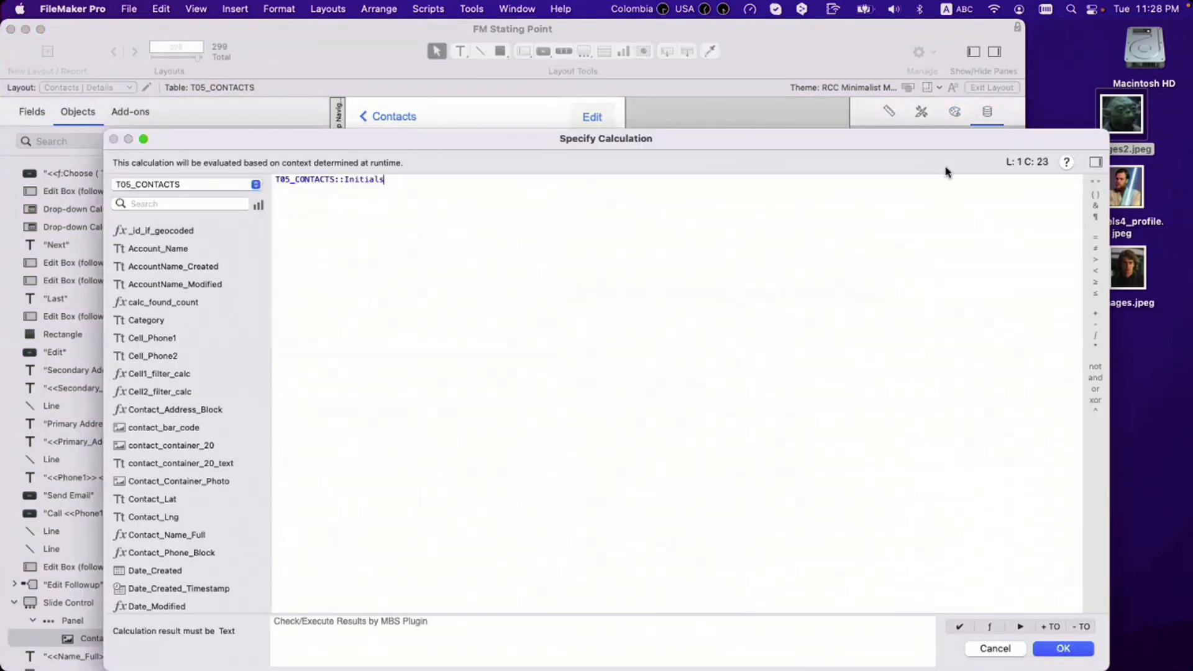
{"action": "key", "text": "Return"}
Step: Apply the copied styling and give the Placeholder Text state font size 70
{"action": "left_click", "coordinate": [956, 112]}
{"action": "left_click", "coordinate": [1004, 177]}
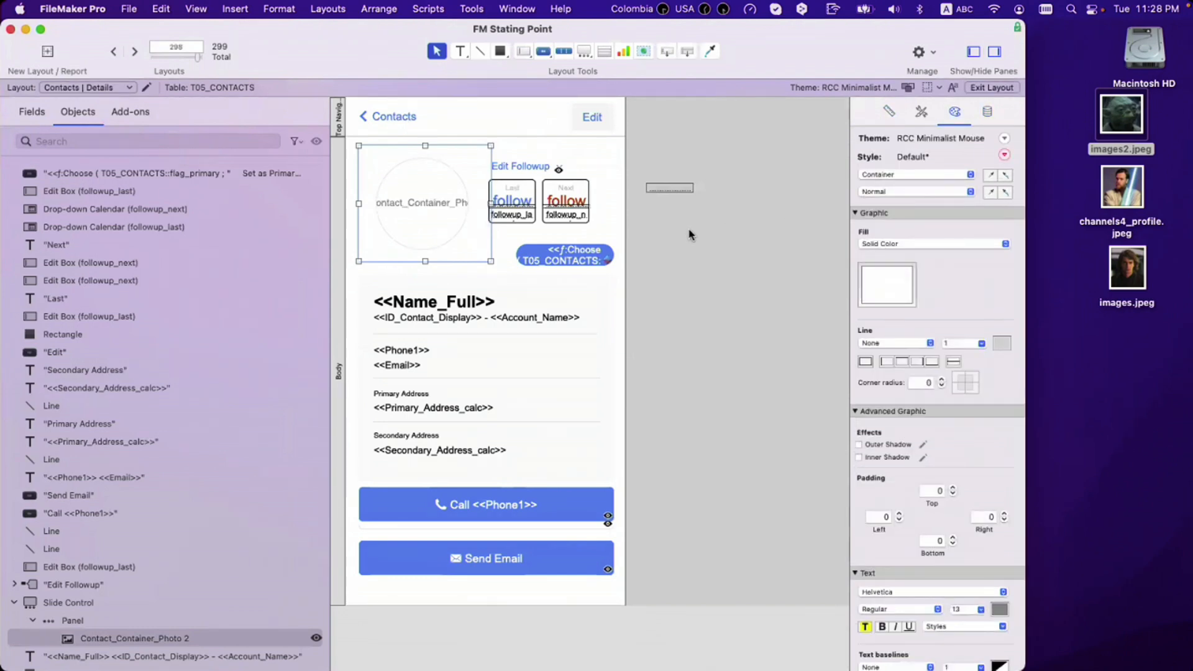
{"action": "left_click", "coordinate": [930, 191]}
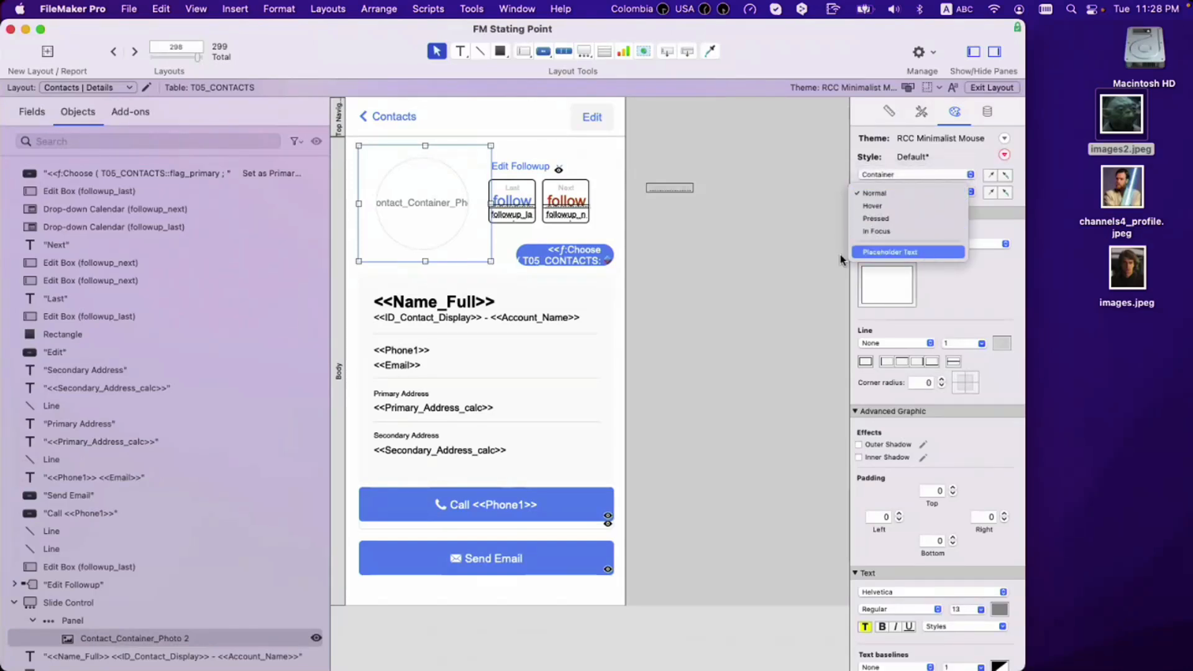
{"action": "left_click", "coordinate": [907, 252]}
{"action": "left_click", "coordinate": [963, 552]}
{"action": "key", "text": "Return"}
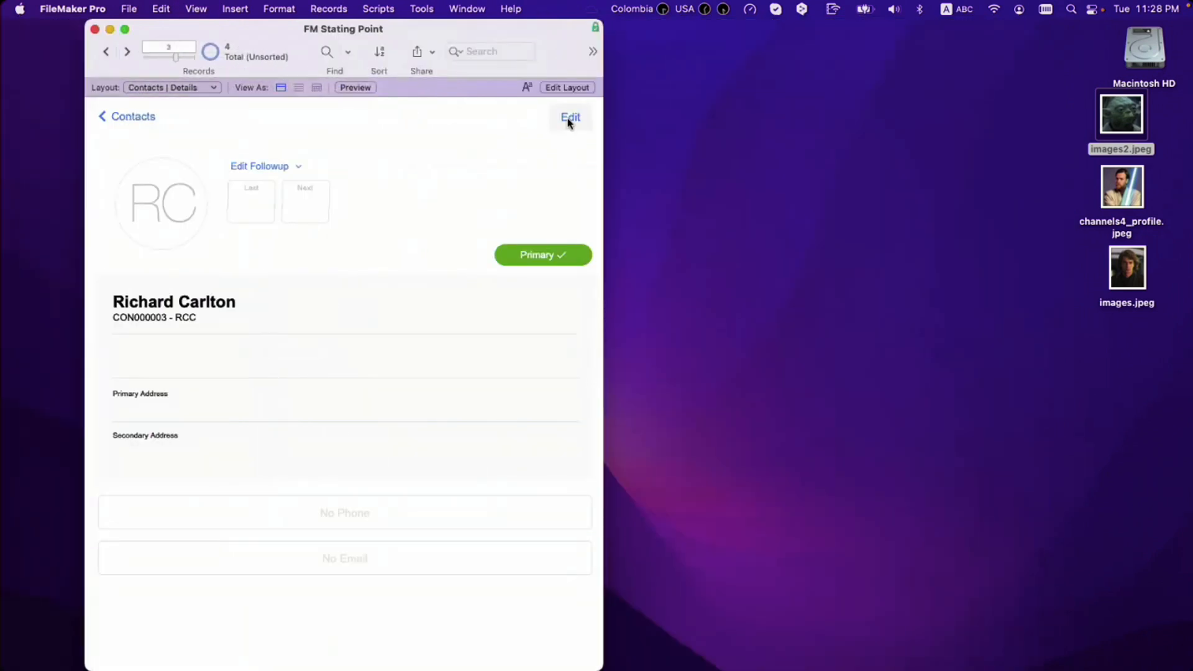
Step: On the Contacts List layout, move the photo container into the slide panel at about 64 × 59 pt
{"action": "left_click", "coordinate": [568, 123]}
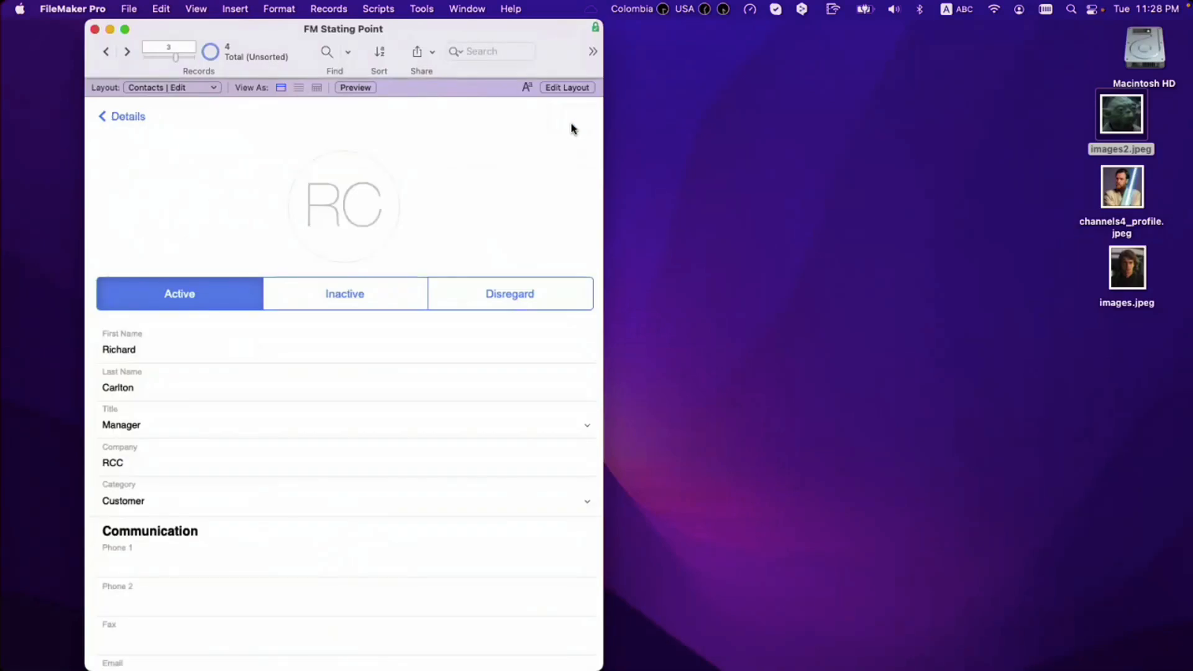
{"action": "left_click", "coordinate": [140, 119]}
{"action": "left_click", "coordinate": [138, 118]}
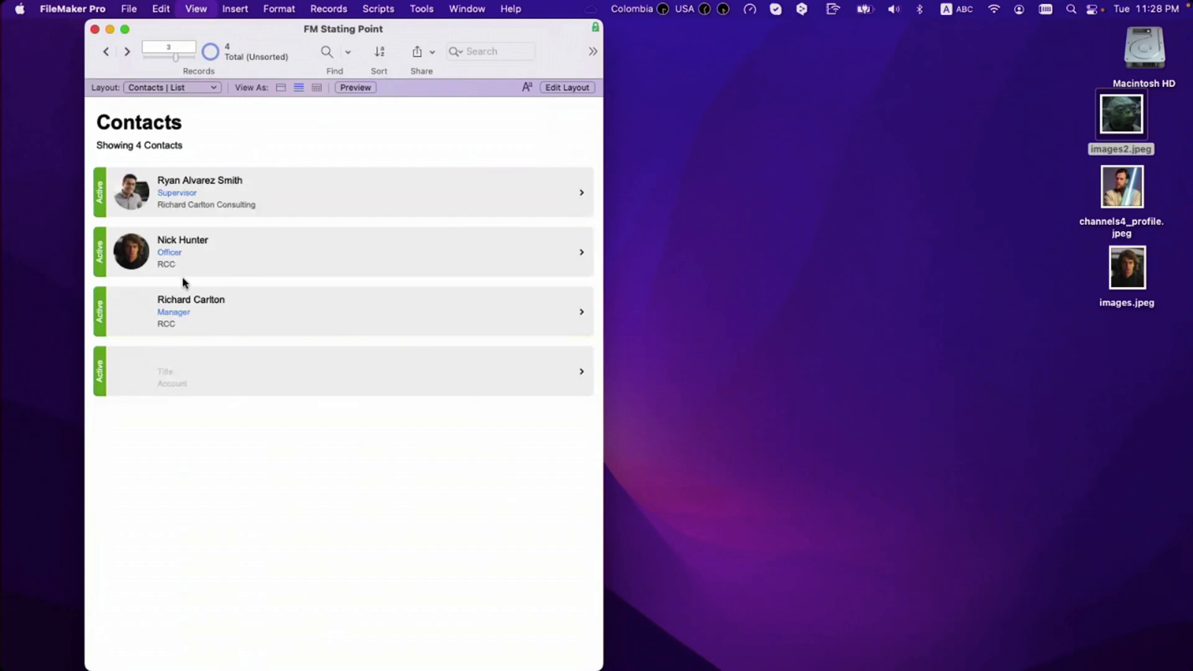
{"action": "key", "text": "super+l"}
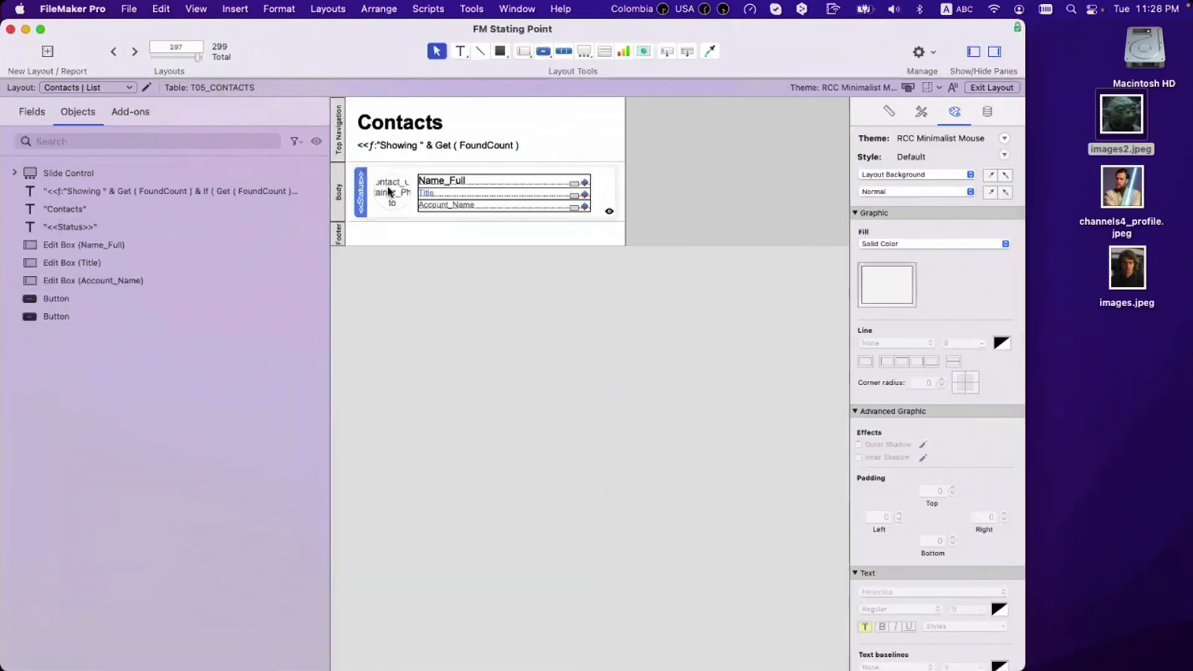
{"action": "left_click", "coordinate": [387, 191]}
{"action": "left_click_drag", "start_coordinate": [388, 191], "coordinate": [402, 192]}
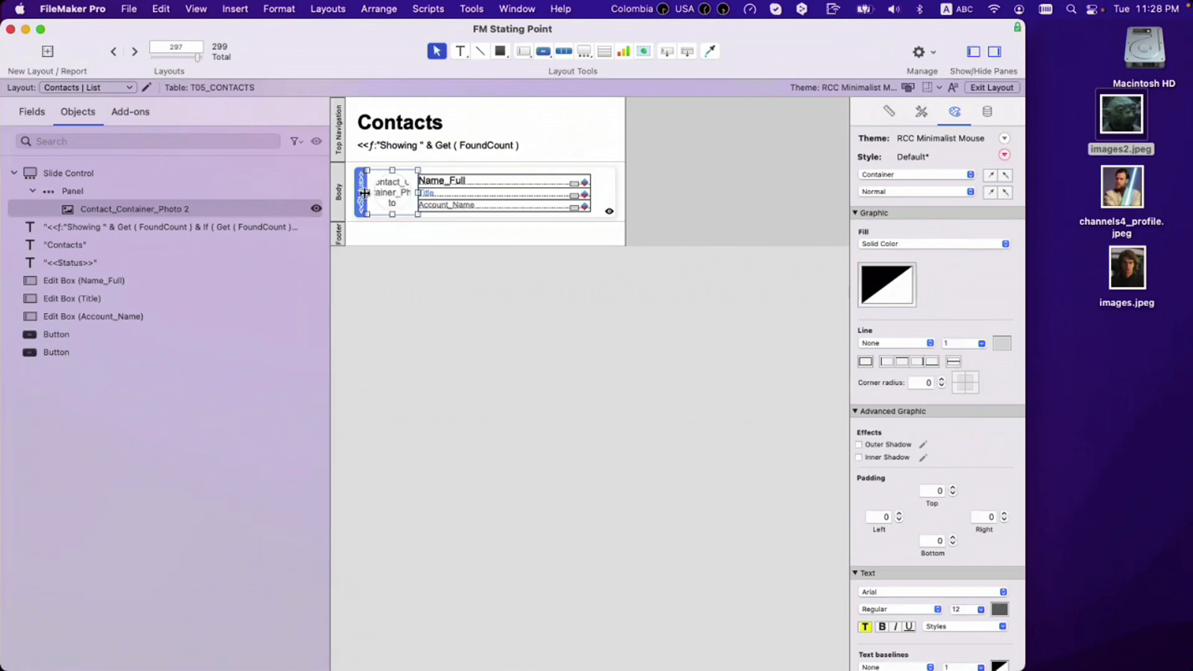
{"action": "left_click_drag", "start_coordinate": [365, 192], "coordinate": [418, 196]}
Step: Revert the container's styling and set its placeholder calculation to the Initials field
{"action": "left_click", "coordinate": [988, 112]}
{"action": "left_click", "coordinate": [955, 111]}
{"action": "left_click", "coordinate": [1006, 177]}
{"action": "left_click", "coordinate": [988, 111]}
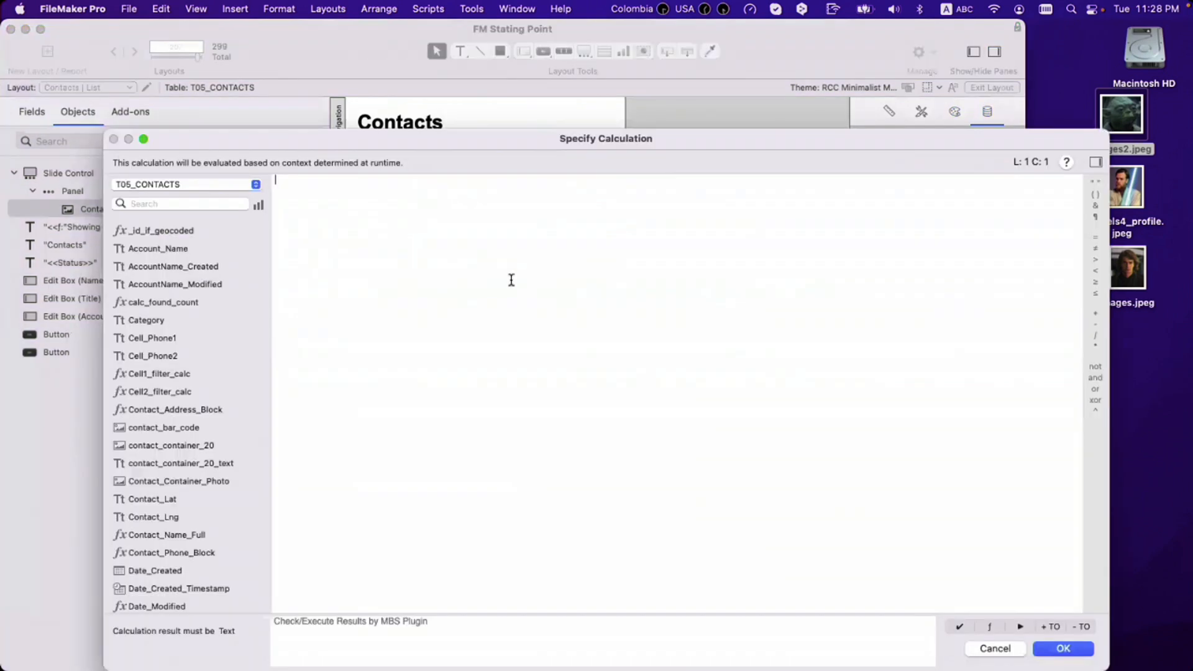
{"action": "type", "text": "ini"}
{"action": "key", "text": "Return"}
{"action": "key", "text": "Return"}
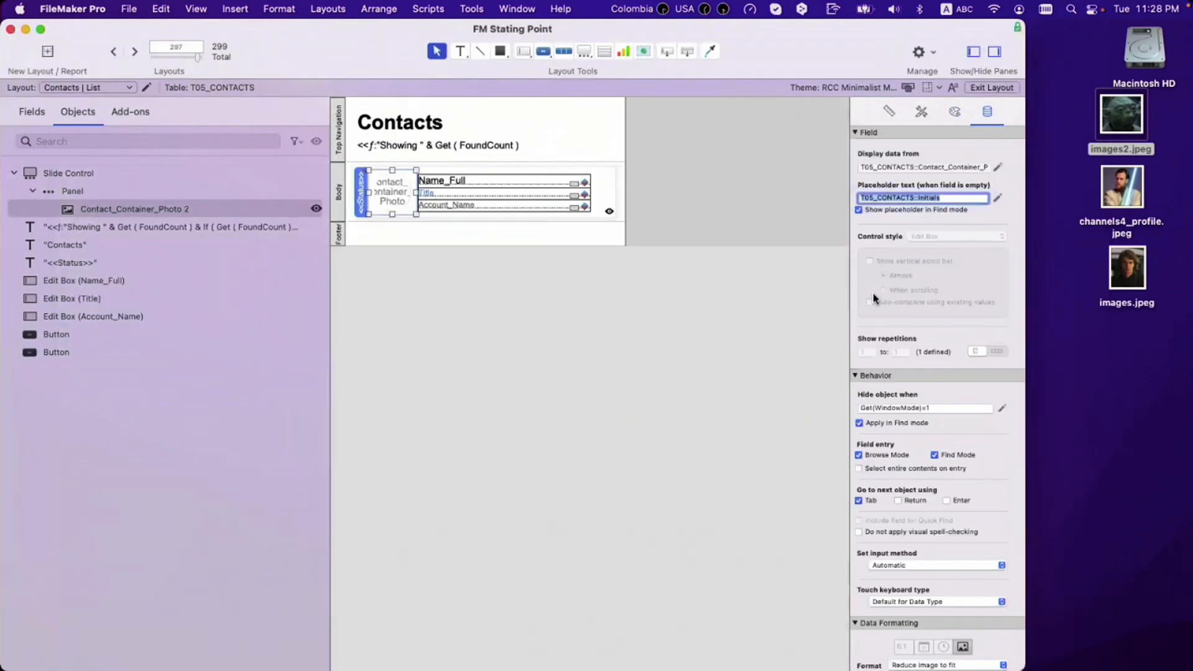
{"action": "left_click", "coordinate": [955, 111]}
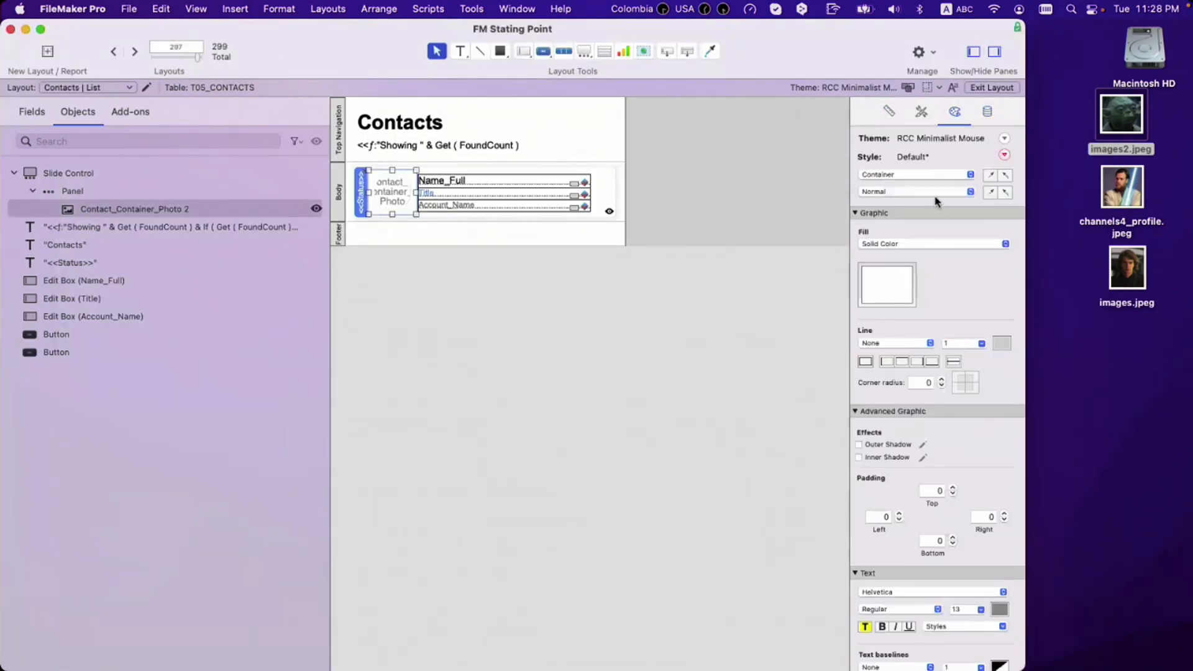
Step: Set the Placeholder Text size to 40 and preview the list in Browse mode
{"action": "left_click", "coordinate": [935, 191]}
{"action": "left_click", "coordinate": [889, 254]}
{"action": "left_click", "coordinate": [960, 550]}
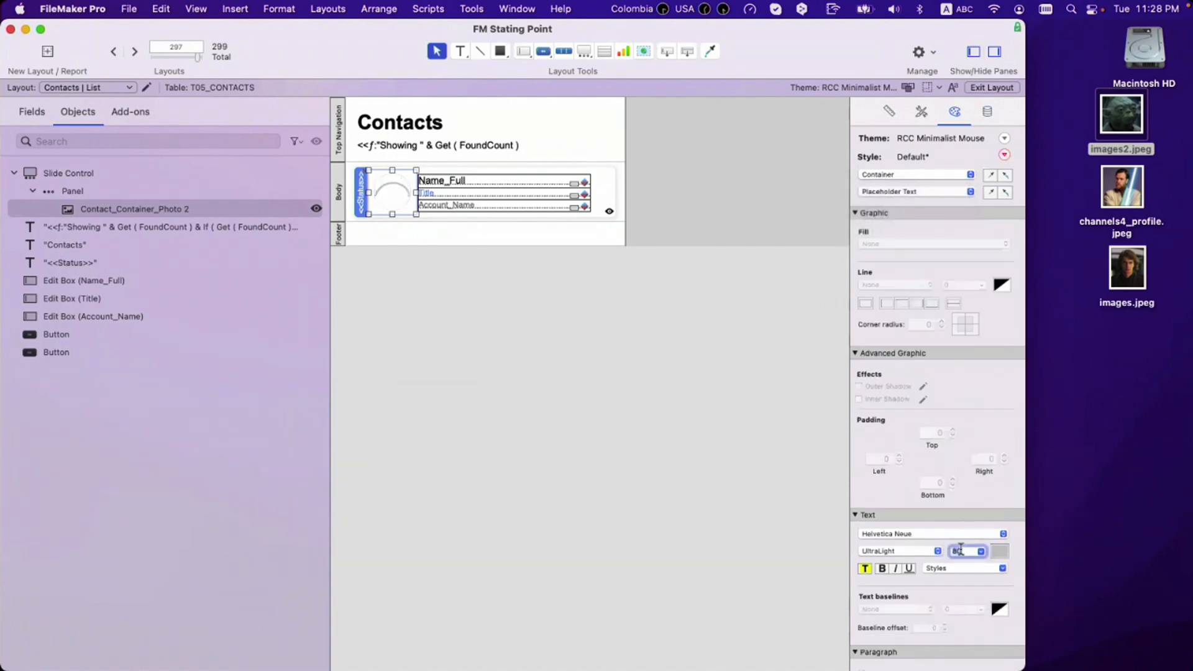
{"action": "type", "text": "40"}
{"action": "key", "text": "Return"}
{"action": "key", "text": "super+b"}
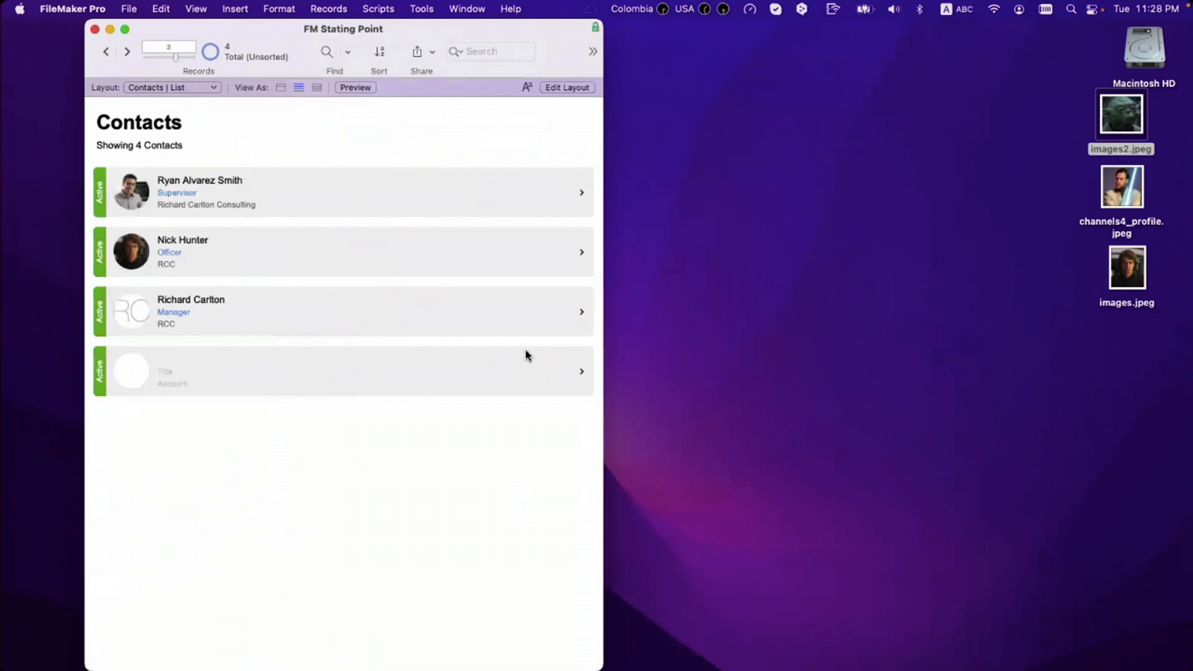
Step: Make the container's fill transparent and shrink the placeholder text to size 30
{"action": "key", "text": "super+l"}
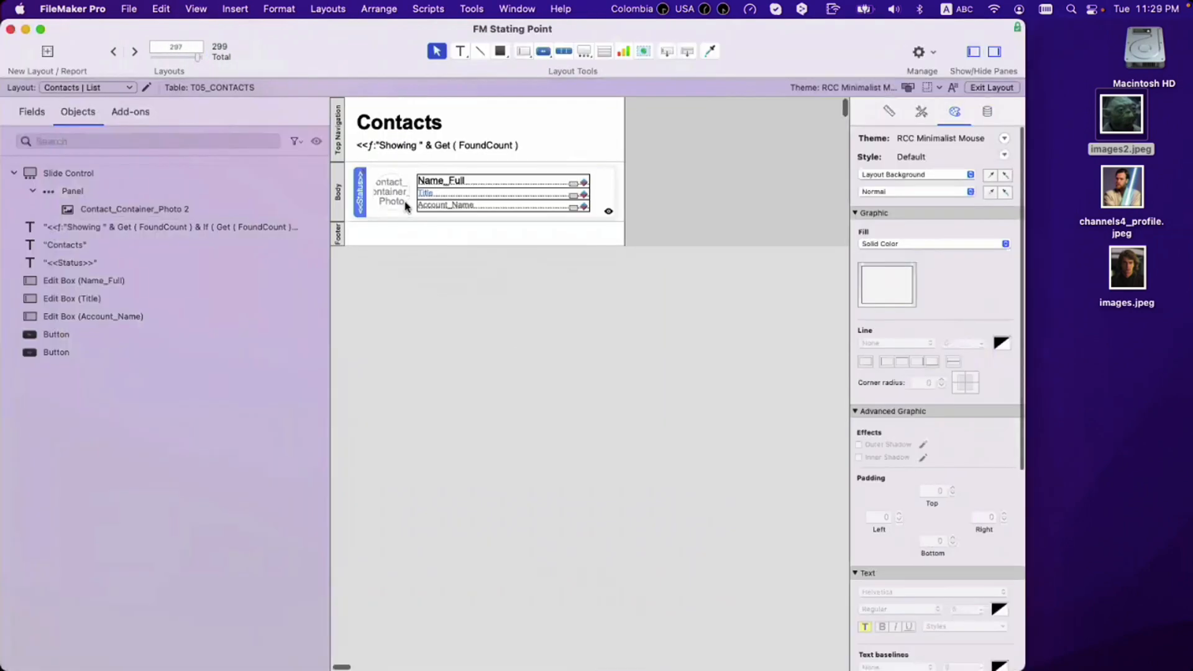
{"action": "left_click", "coordinate": [399, 196]}
{"action": "left_click", "coordinate": [890, 285]}
{"action": "left_click", "coordinate": [833, 386]}
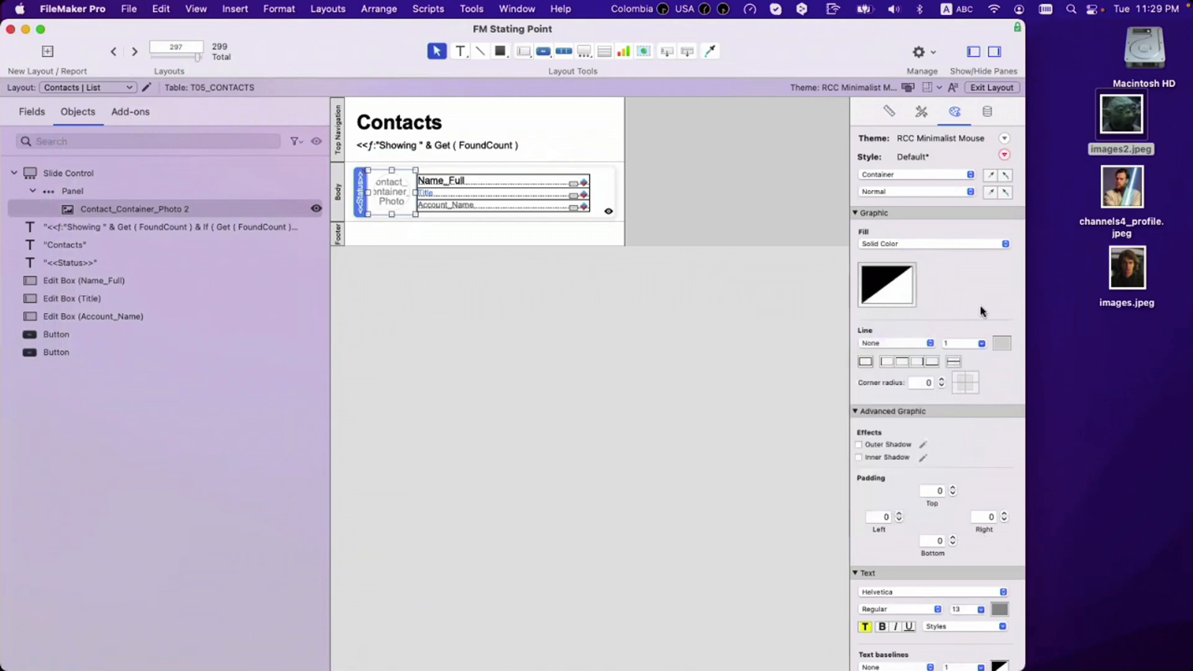
{"action": "left_click", "coordinate": [939, 193]}
{"action": "left_click", "coordinate": [922, 231]}
{"action": "left_click", "coordinate": [939, 191]}
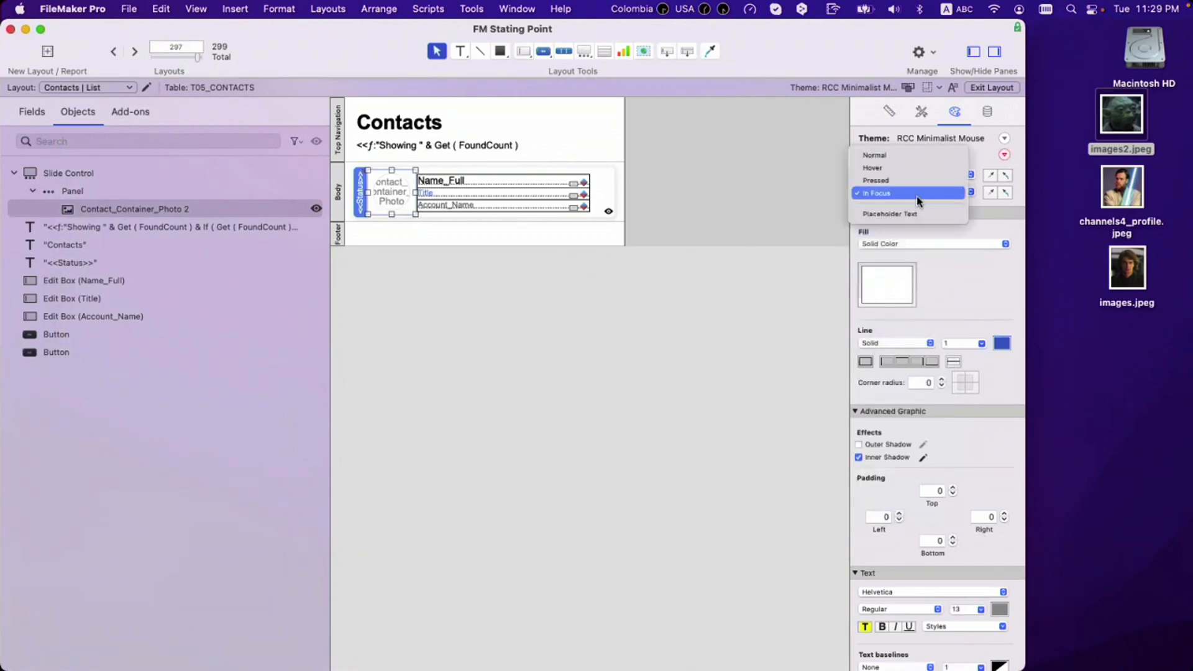
{"action": "left_click", "coordinate": [917, 213]}
{"action": "scroll", "coordinate": [963, 527], "scroll_direction": "down", "scroll_amount": 1}
{"action": "double_click", "coordinate": [960, 552]}
{"action": "type", "text": "30"}
{"action": "key", "text": "Return"}
{"action": "key", "text": "super+b"}
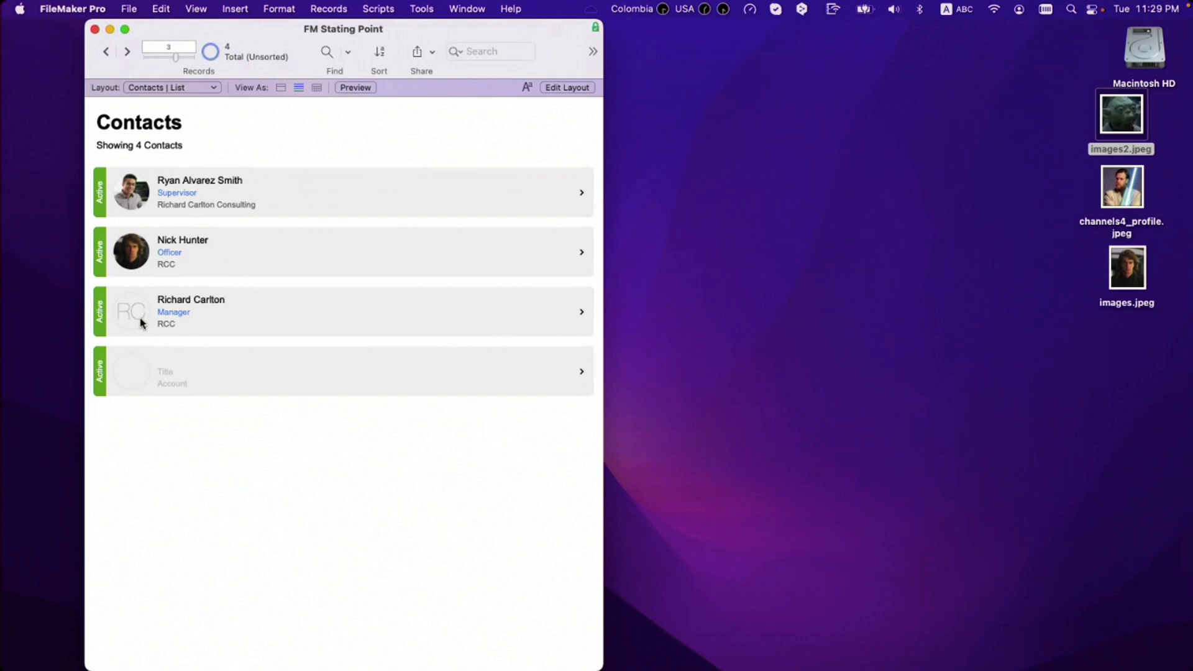
Step: Add images2.jpeg as the third contact's photo and return to the contacts list
{"action": "left_click", "coordinate": [177, 324]}
{"action": "left_click", "coordinate": [562, 115]}
{"action": "left_click_drag", "start_coordinate": [1124, 121], "coordinate": [367, 217]}
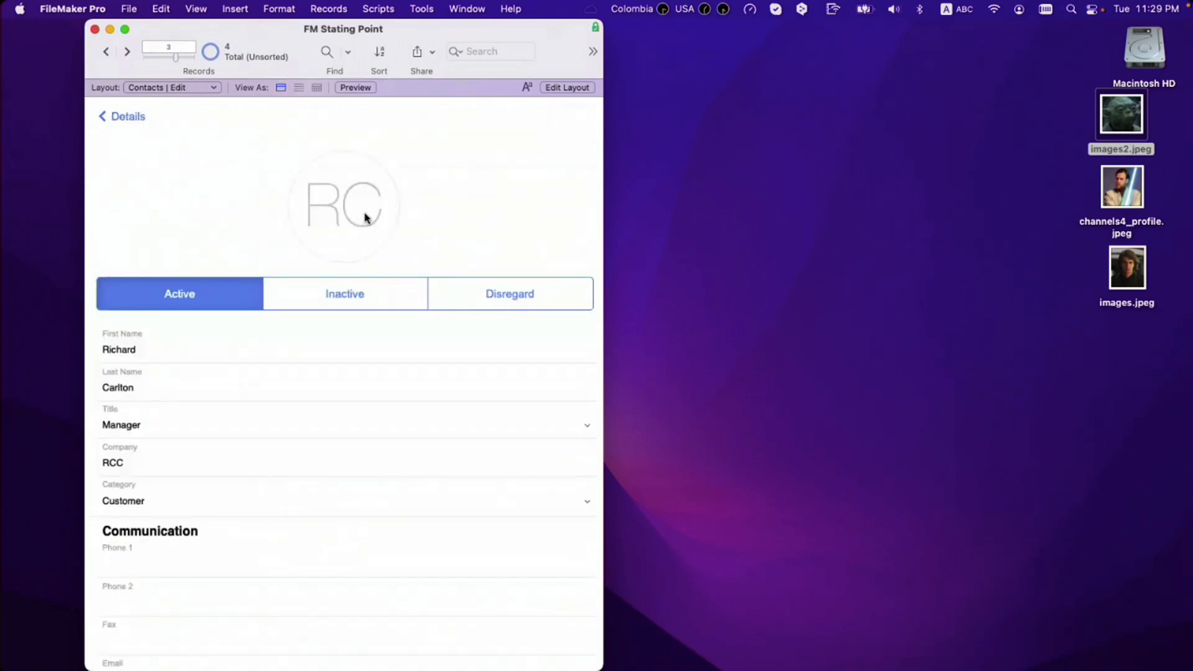
{"action": "left_click", "coordinate": [126, 118]}
{"action": "left_click", "coordinate": [127, 118]}
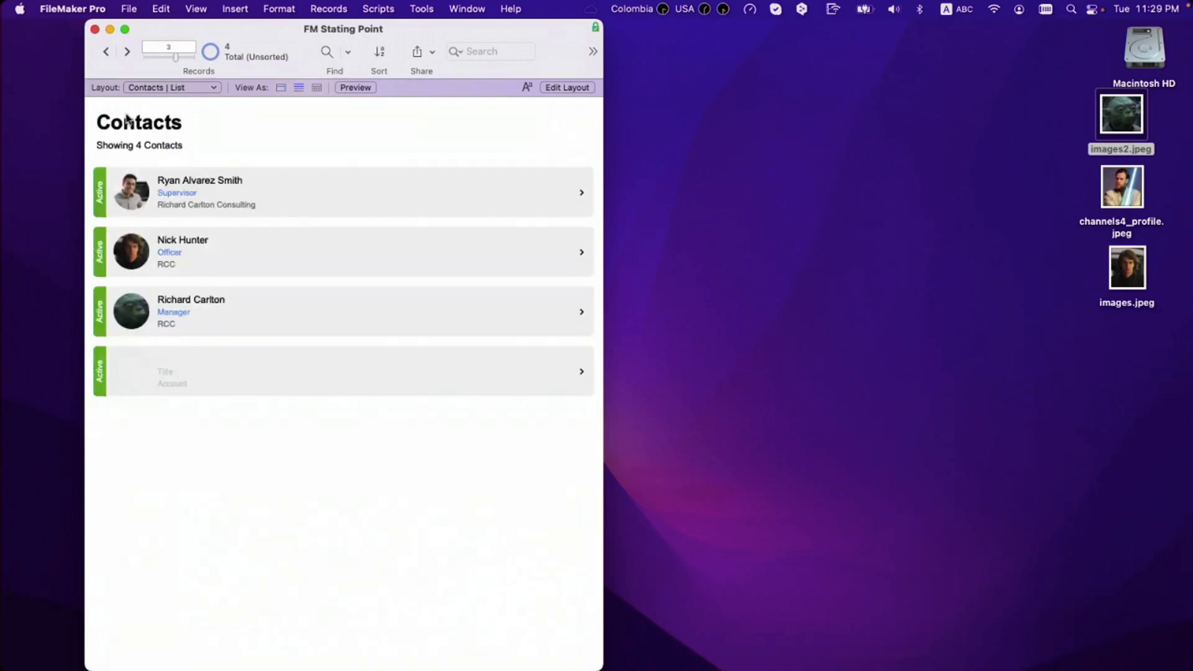
Step: Open the blank fourth contact and enter its first and last name
{"action": "left_click", "coordinate": [250, 379]}
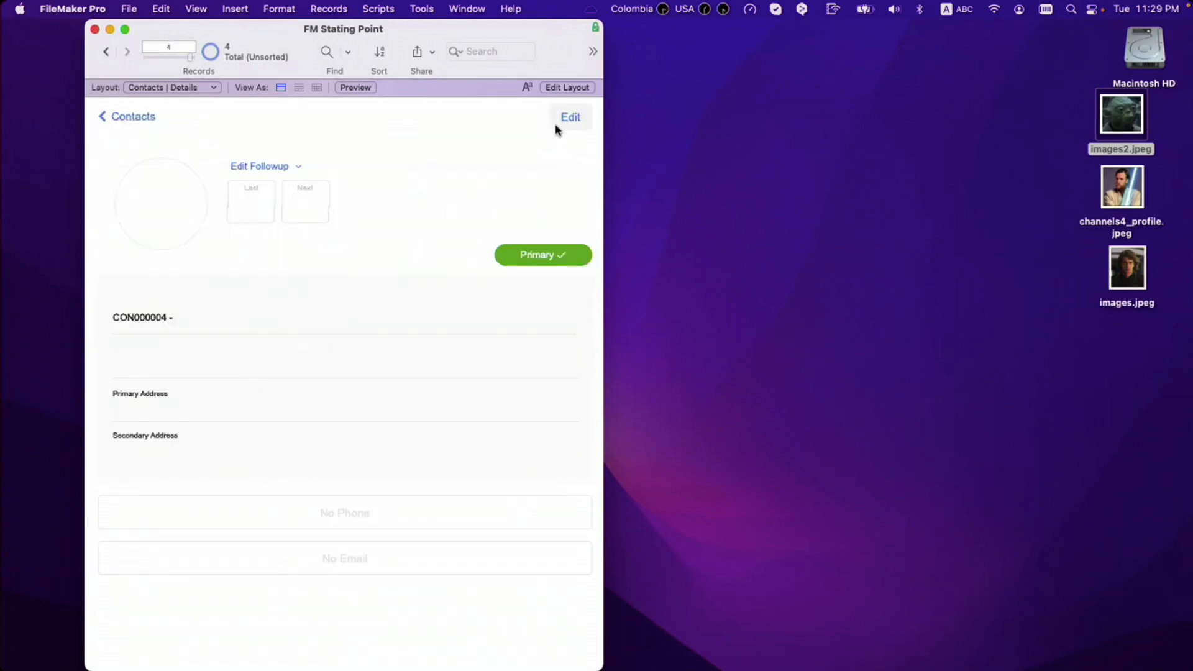
{"action": "left_click", "coordinate": [194, 352]}
{"action": "key", "text": "Tab"}
Step: Set the fourth contact's title to President, company RCC, category Customer, then return to the list
{"action": "left_click", "coordinate": [153, 429]}
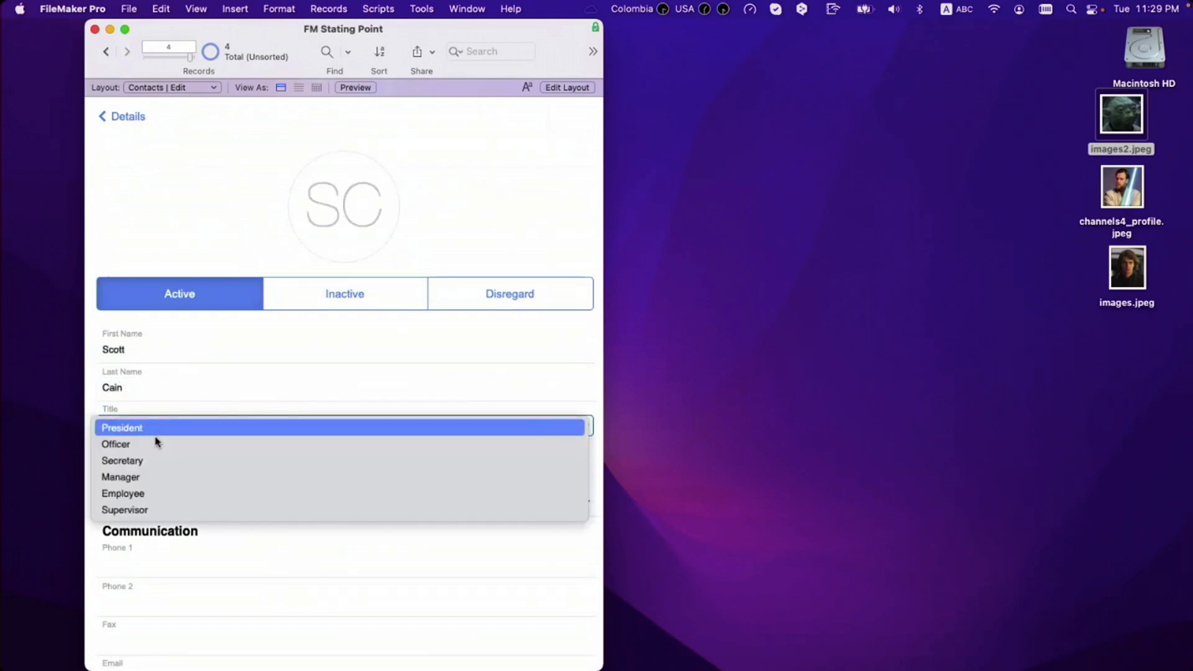
{"action": "key", "text": "Return"}
{"action": "left_click", "coordinate": [155, 465]}
{"action": "type", "text": "RCC"}
{"action": "left_click", "coordinate": [166, 500]}
{"action": "left_click", "coordinate": [166, 502]}
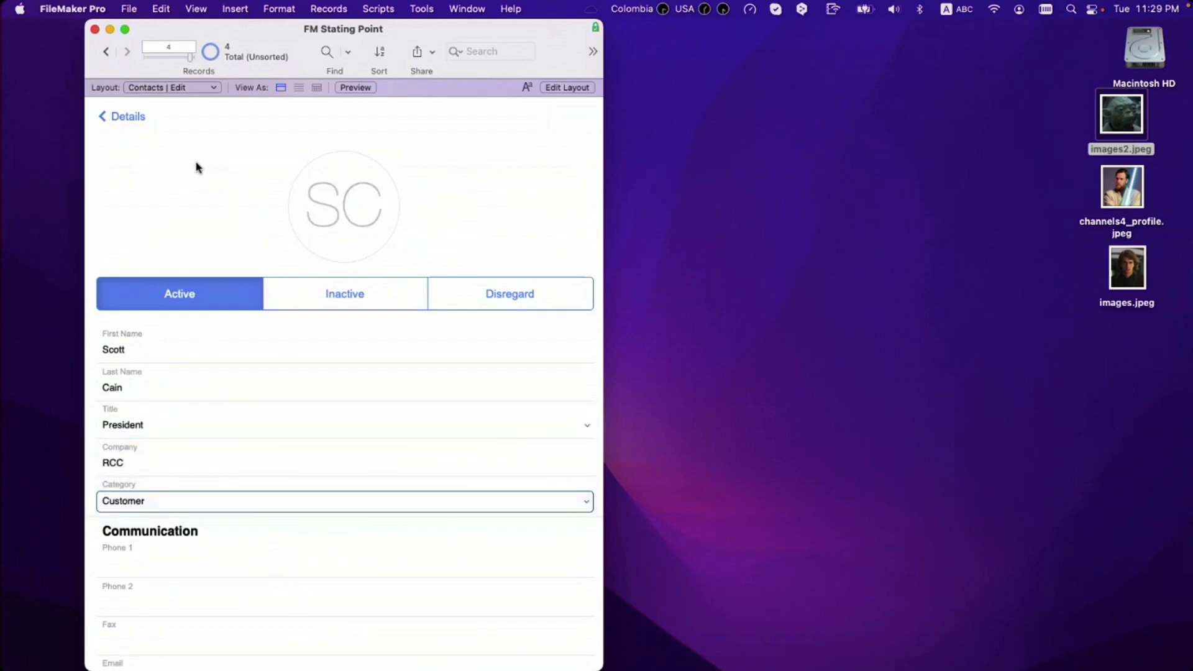
{"action": "left_click", "coordinate": [131, 120]}
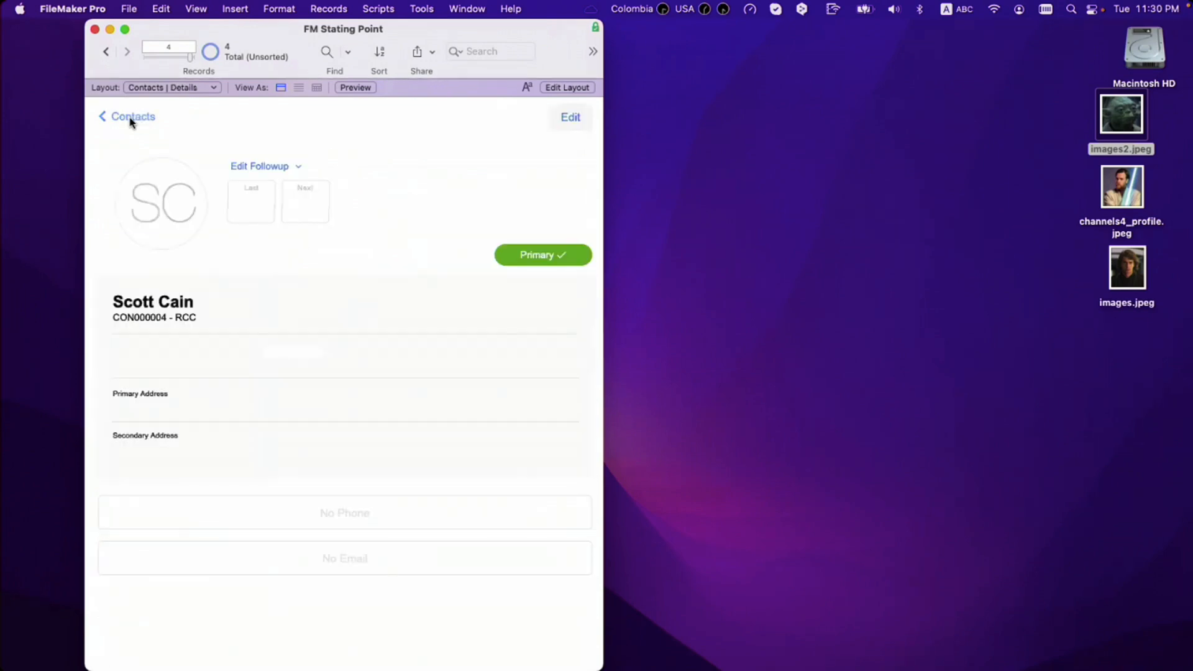
{"action": "left_click", "coordinate": [130, 119]}
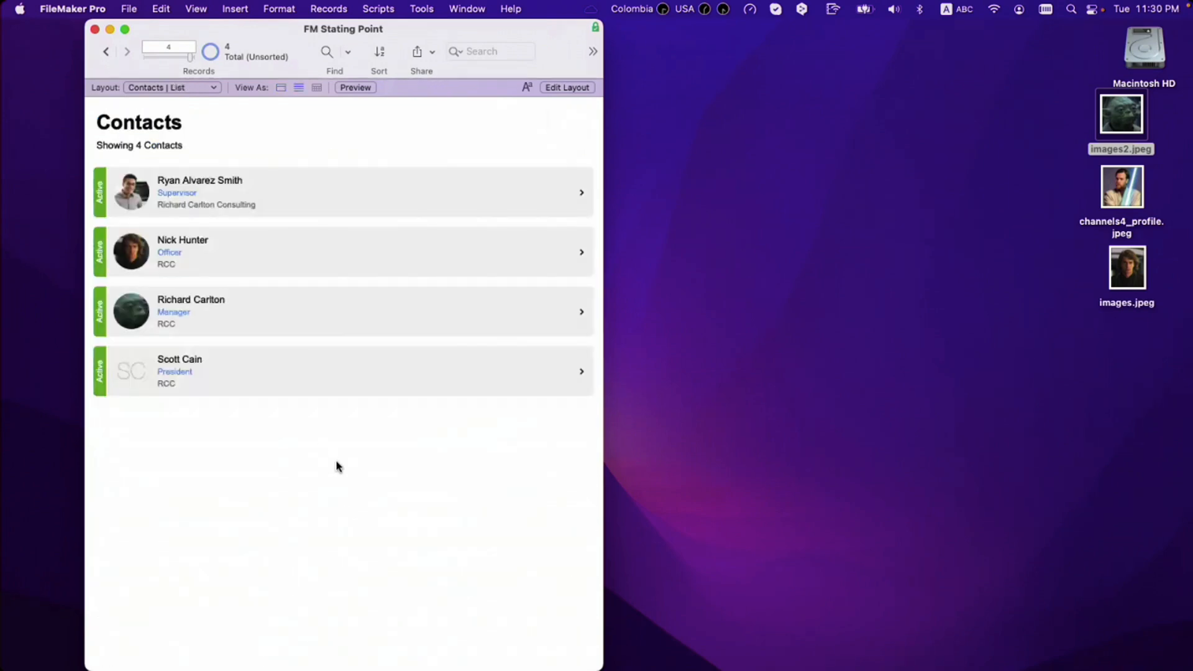
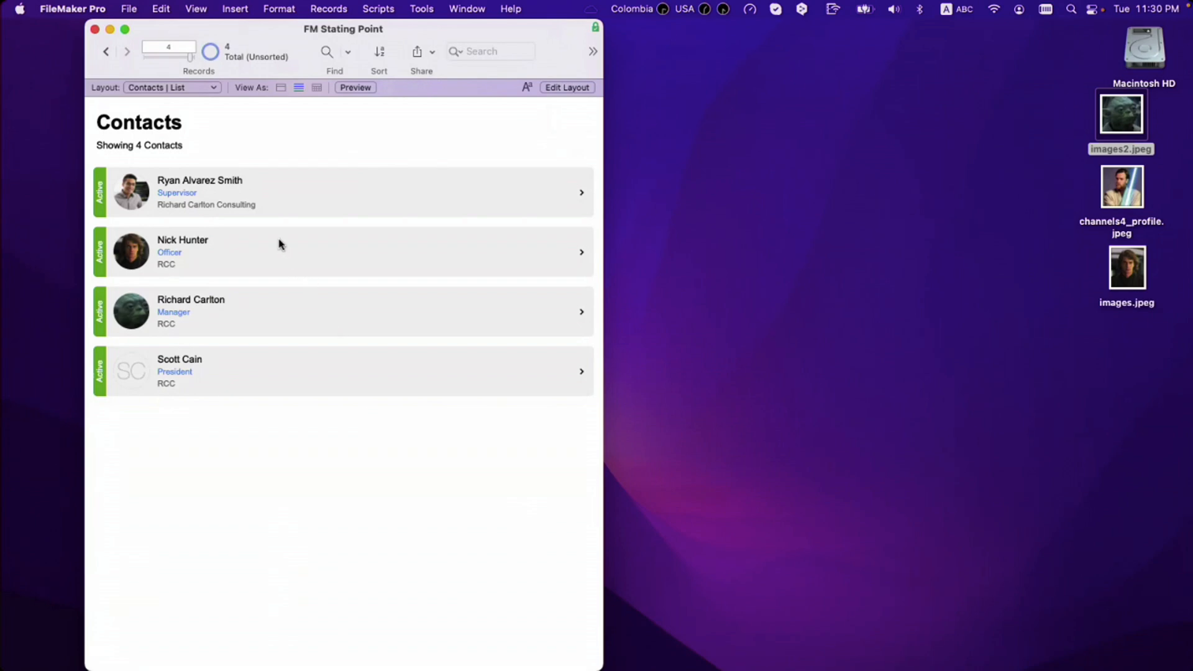
{"action": "left_click", "coordinate": [276, 187]}
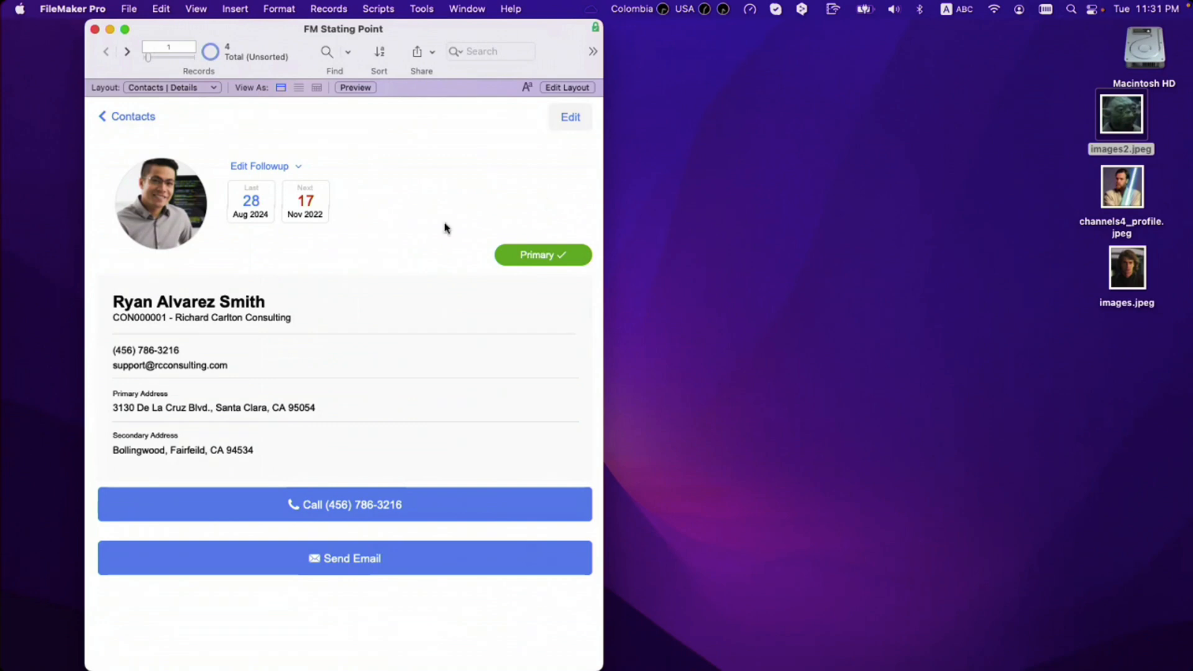
{"action": "left_click", "coordinate": [128, 117]}
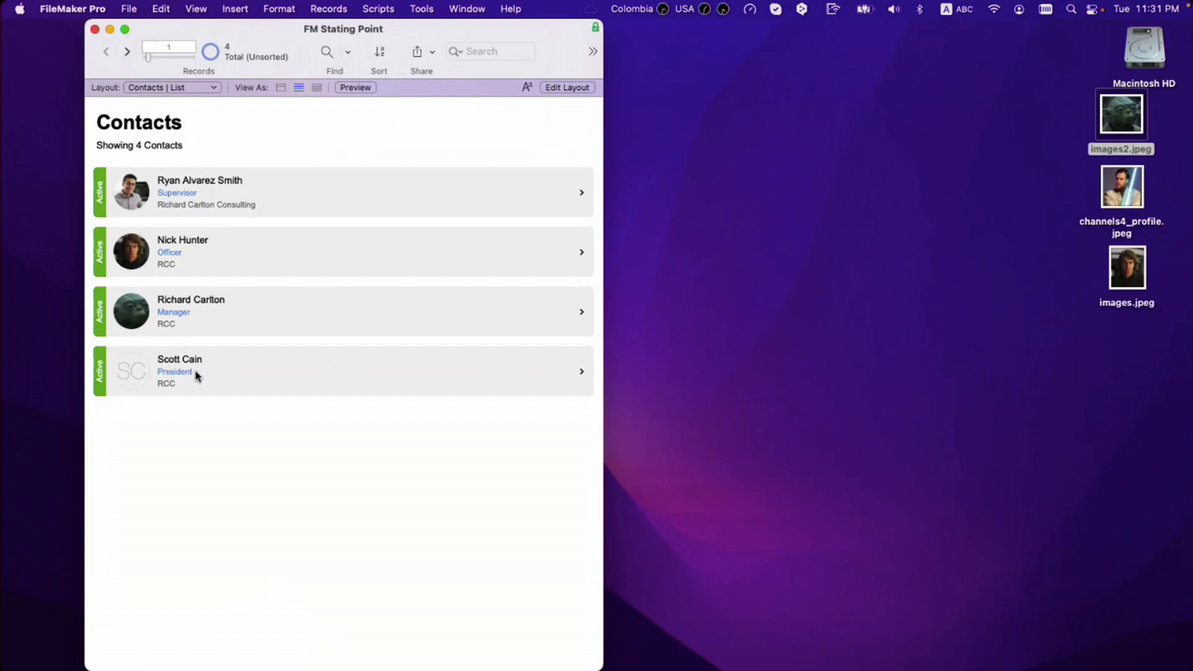
{"action": "left_click_drag", "start_coordinate": [601, 309], "coordinate": [526, 330]}
{"action": "left_click", "coordinate": [229, 203]}
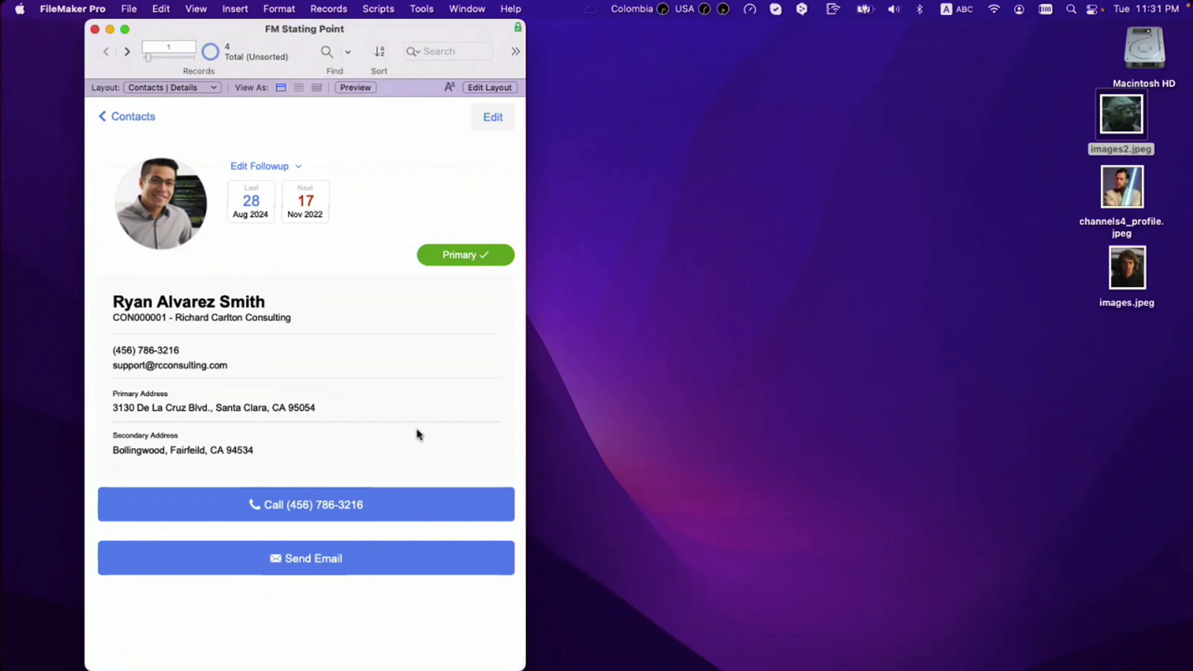
{"action": "left_click", "coordinate": [135, 118]}
{"action": "key", "text": "super+l"}
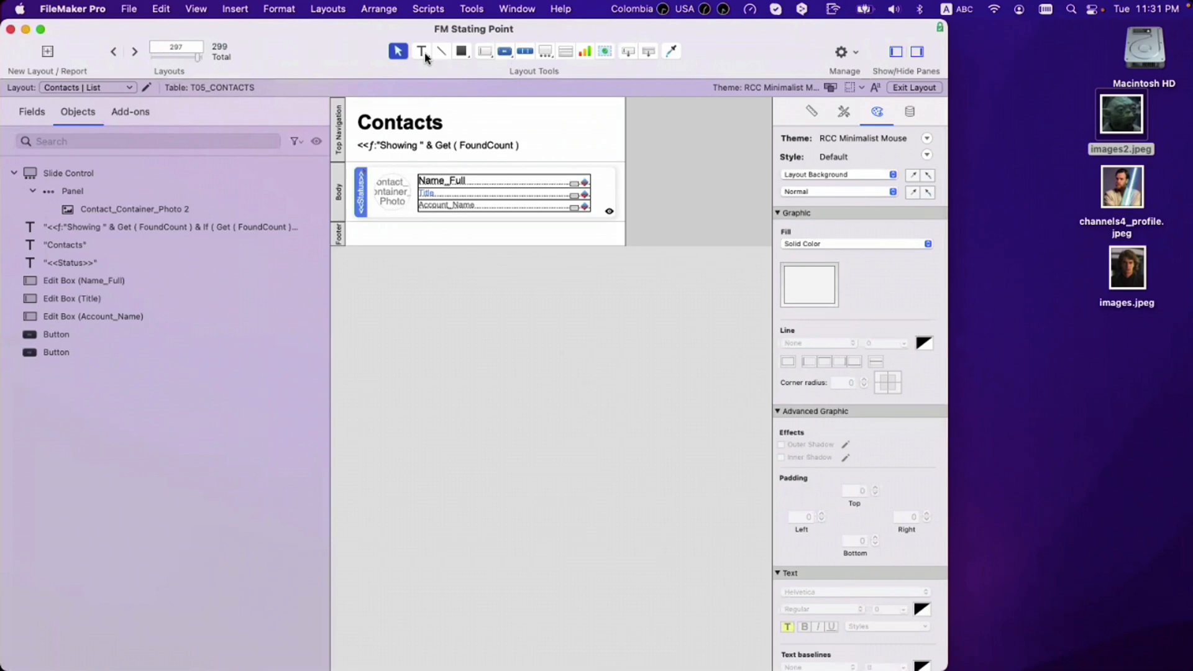
Step: Add a 'Primary' text object beside the Contacts title
{"action": "left_click_drag", "start_coordinate": [425, 57], "coordinate": [428, 71]}
{"action": "left_click_drag", "start_coordinate": [545, 119], "coordinate": [631, 135]}
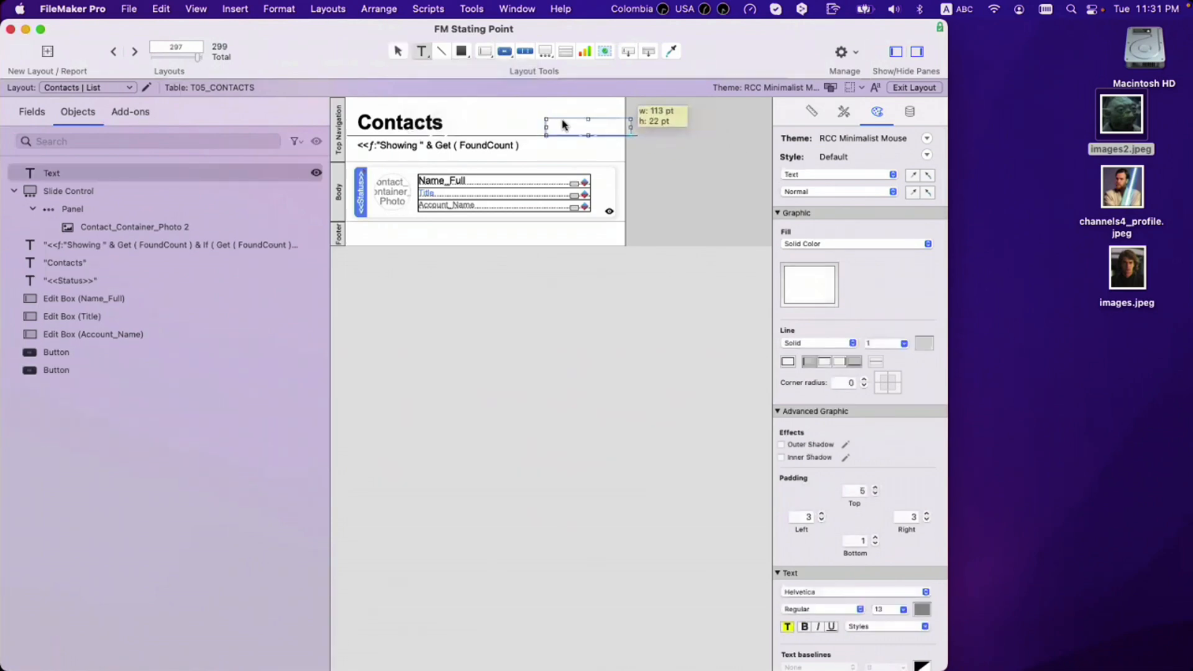
{"action": "type", "text": "Pria"}
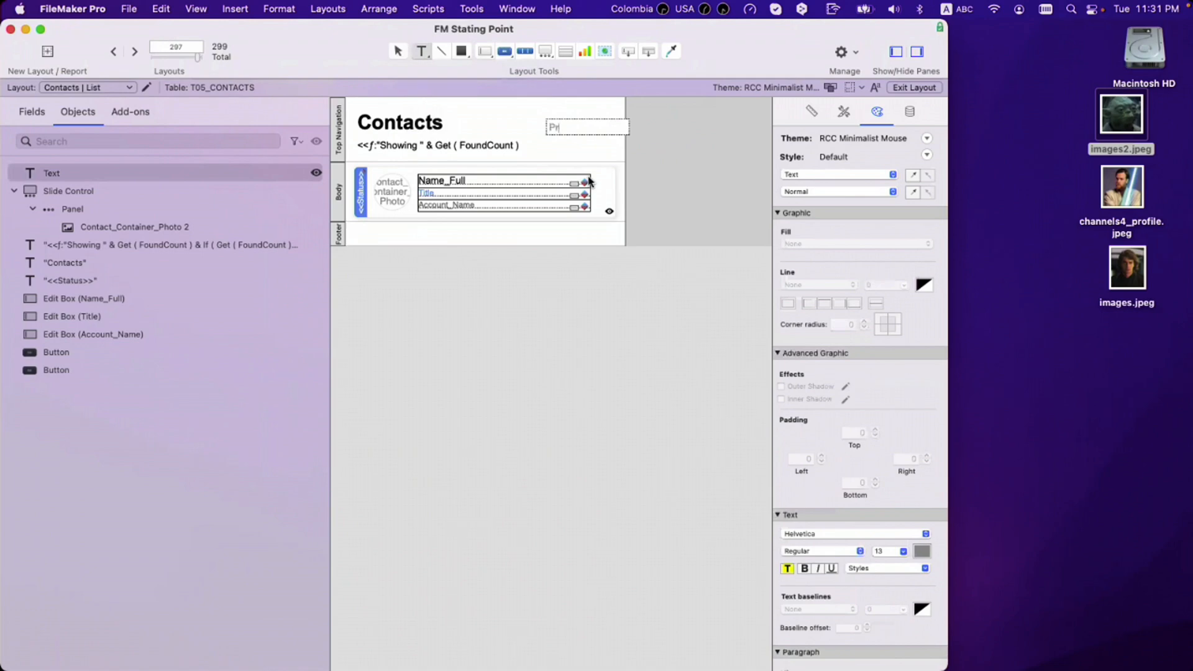
{"action": "key", "text": "BackSpace"}
{"action": "key", "text": "BackSpace"}
{"action": "key", "text": "BackSpace"}
{"action": "key", "text": "BackSpace"}
{"action": "type", "text": "Primary"}
{"action": "key", "text": "Escape"}
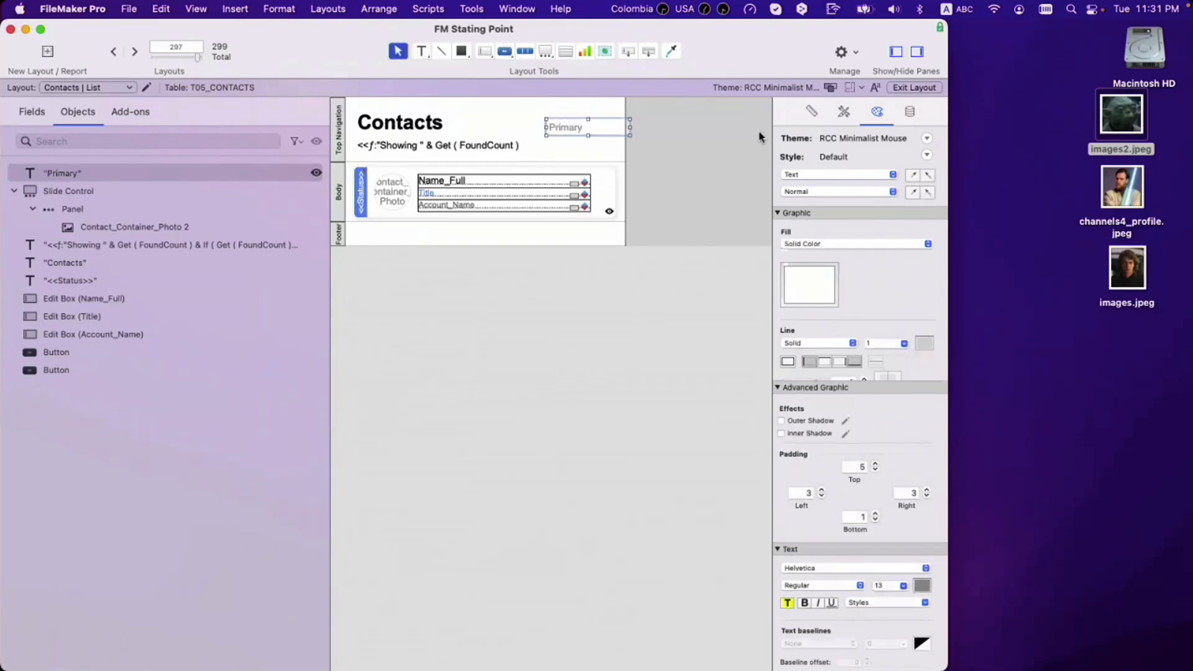
Step: Give the Primary label a bright green fill and white text
{"action": "left_click", "coordinate": [841, 117]}
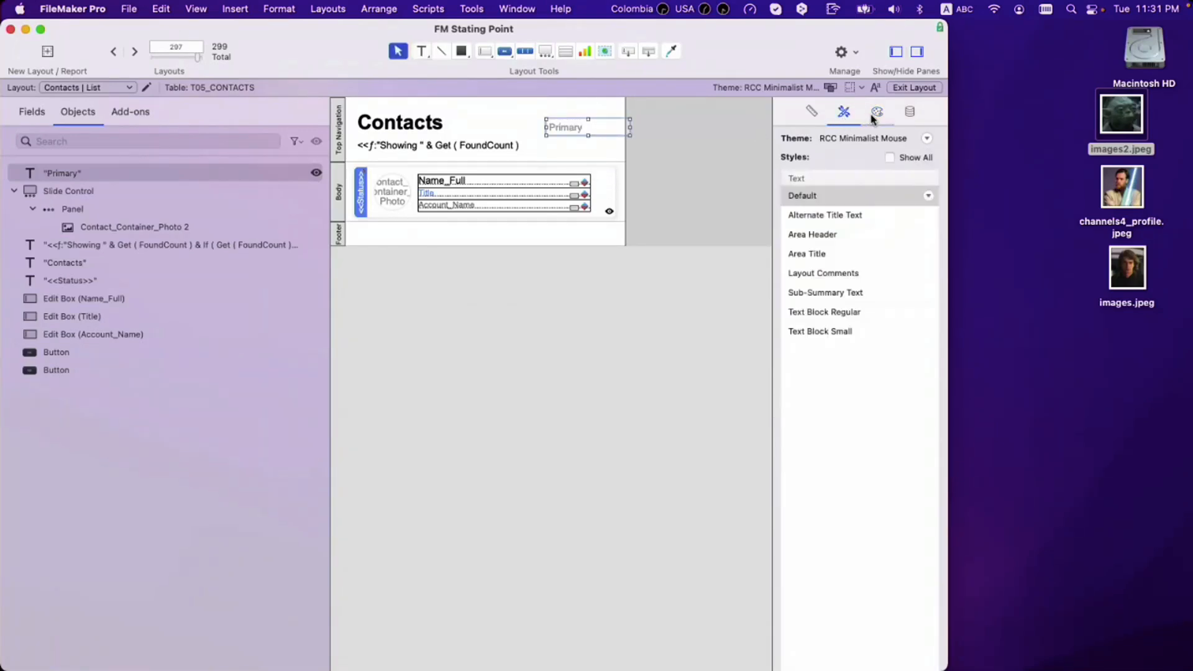
{"action": "left_click", "coordinate": [876, 112]}
{"action": "left_click", "coordinate": [806, 275]}
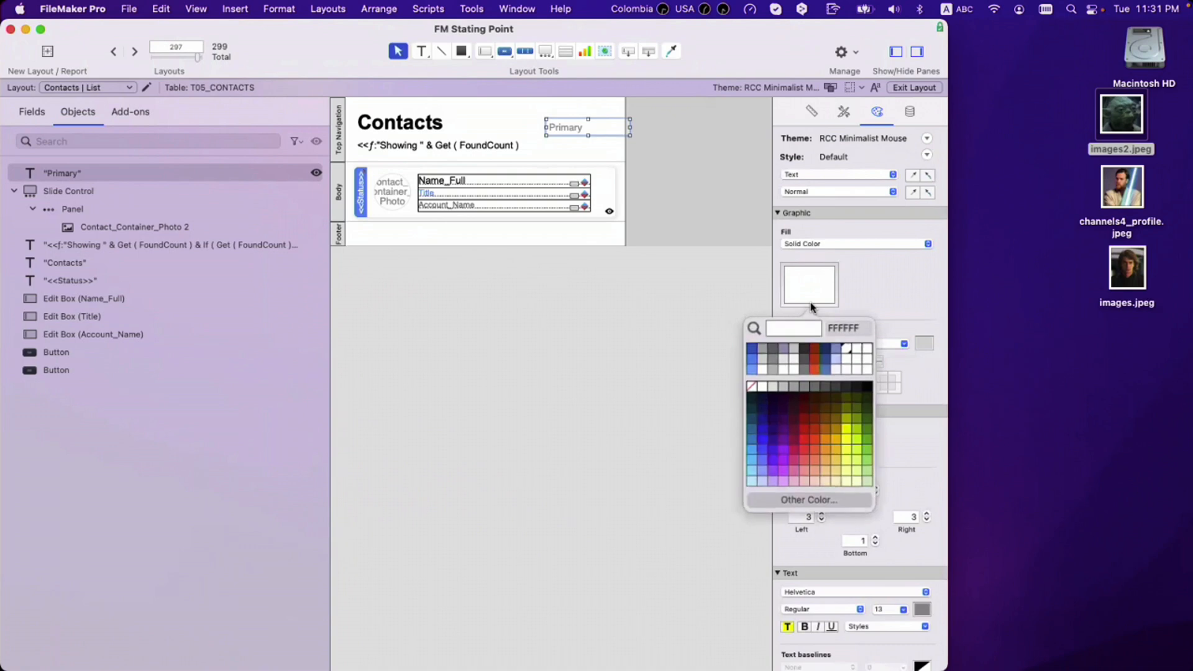
{"action": "left_click", "coordinate": [864, 426]}
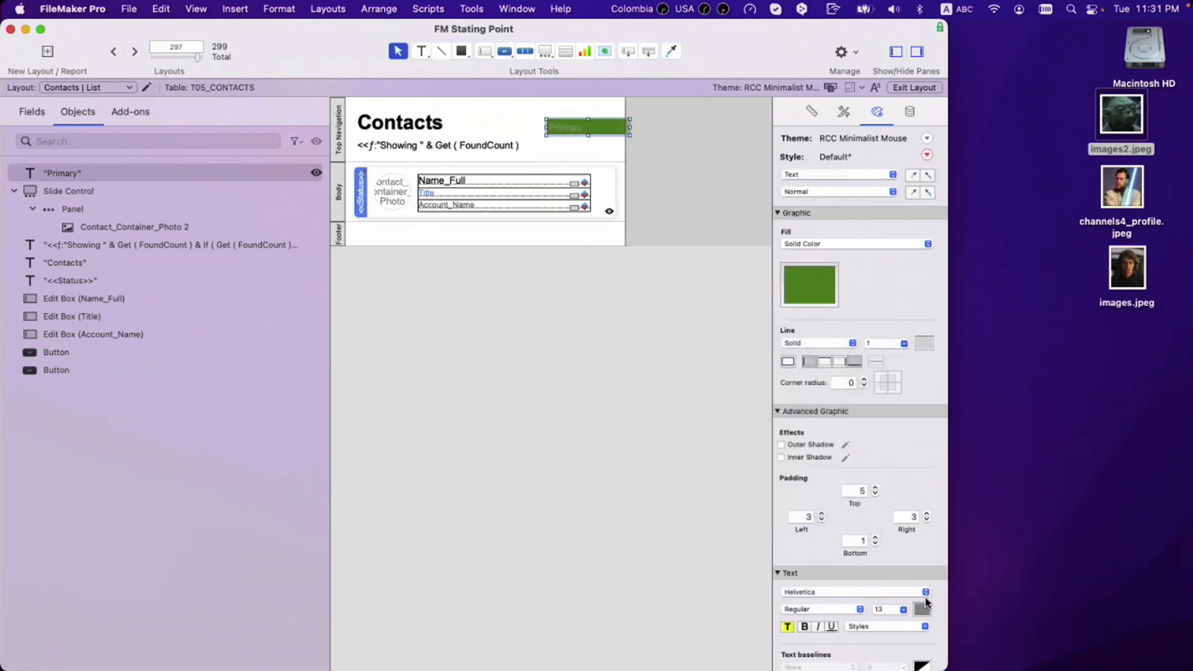
{"action": "left_click", "coordinate": [809, 290]}
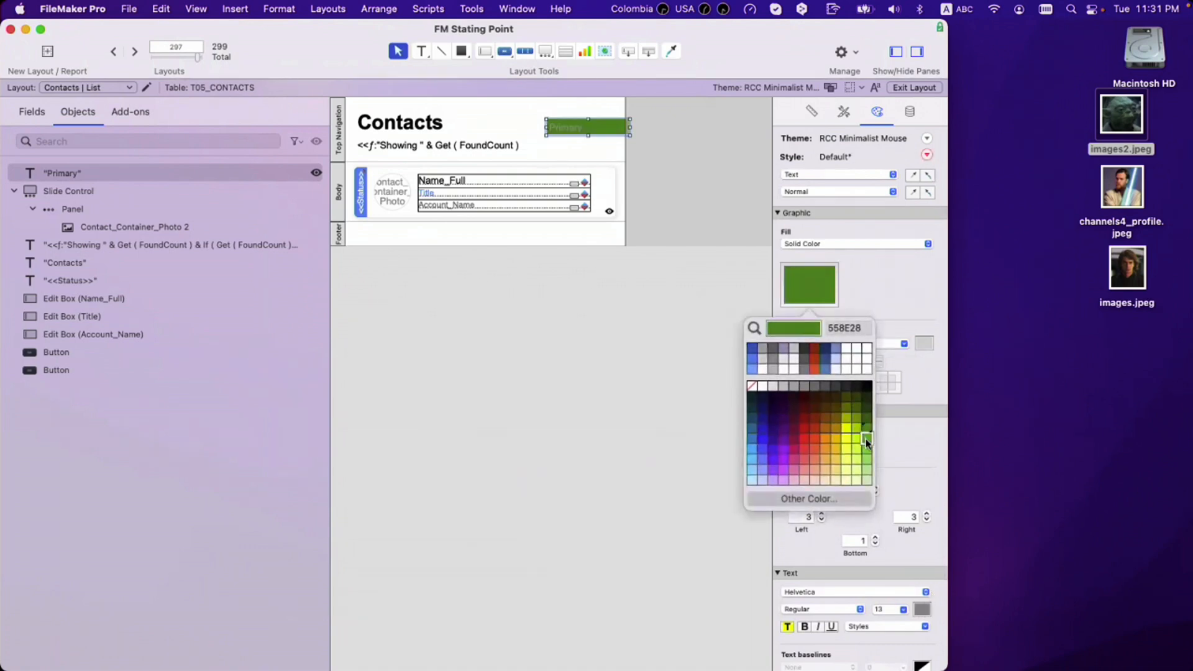
{"action": "left_click", "coordinate": [866, 444]}
{"action": "left_click", "coordinate": [923, 609]}
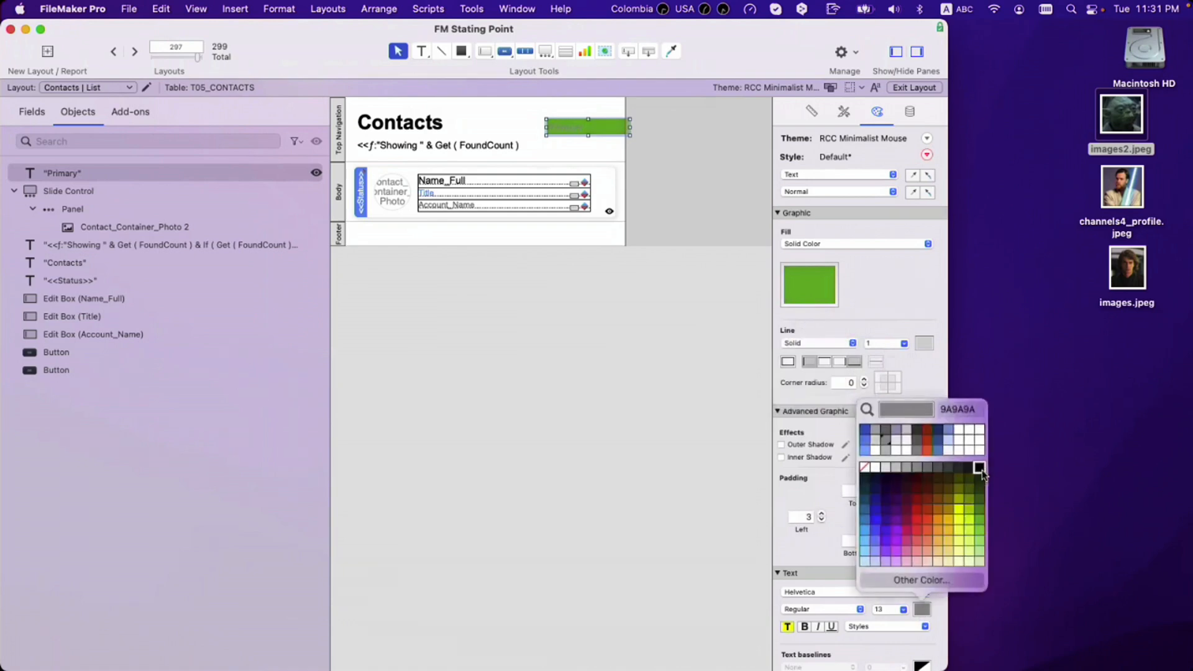
{"action": "left_click", "coordinate": [869, 492]}
Step: Round the label's corners to radius 5 and set its padding to 0
{"action": "left_click", "coordinate": [864, 380]}
{"action": "double_click", "coordinate": [858, 491]}
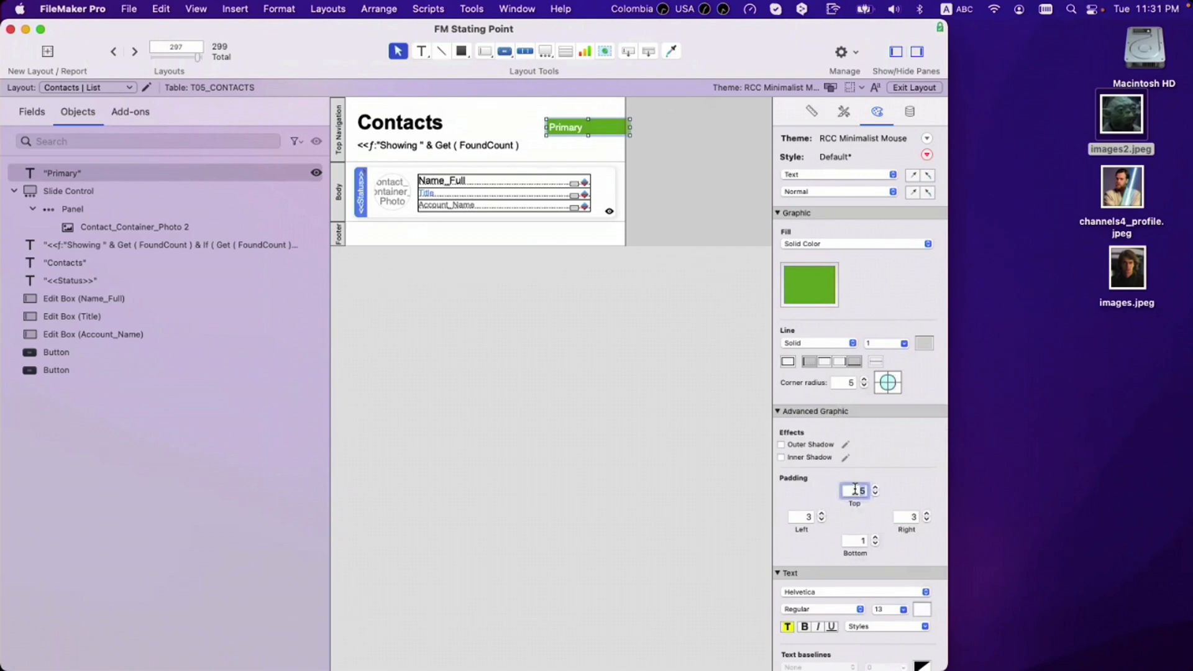
{"action": "type", "text": "0"}
{"action": "key", "text": "Tab"}
{"action": "type", "text": "0"}
{"action": "key", "text": "Tab"}
{"action": "type", "text": "0"}
{"action": "key", "text": "Tab"}
{"action": "type", "text": "0"}
{"action": "key", "text": "Return"}
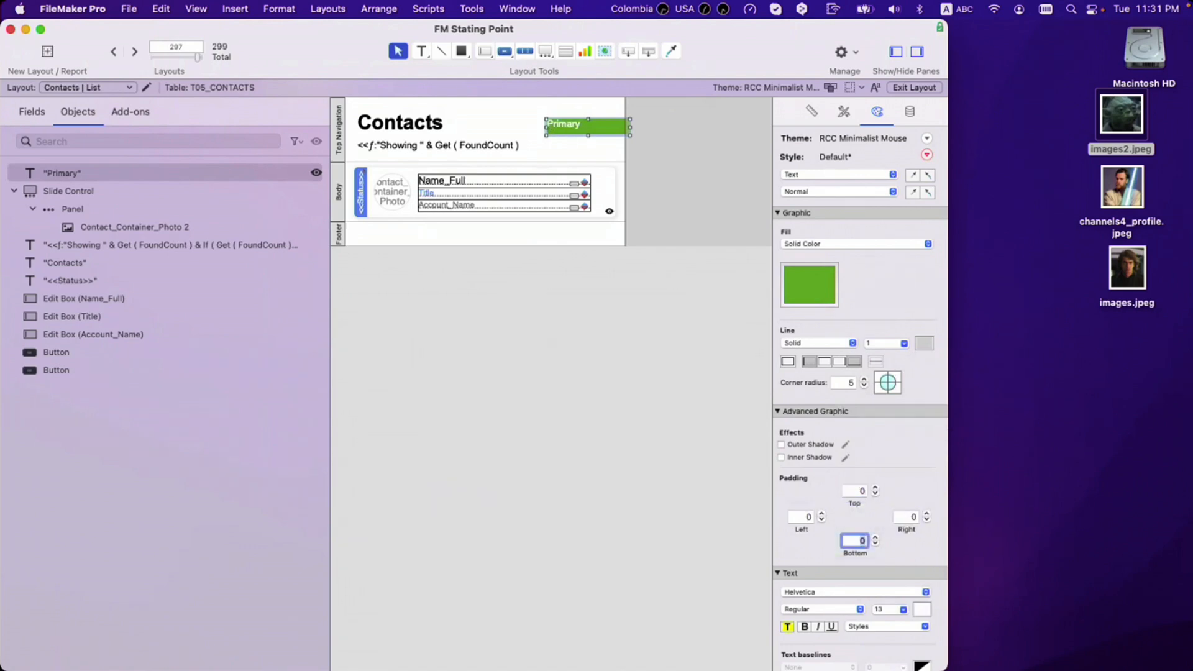
{"action": "scroll", "coordinate": [855, 612], "scroll_direction": "down", "scroll_amount": 5}
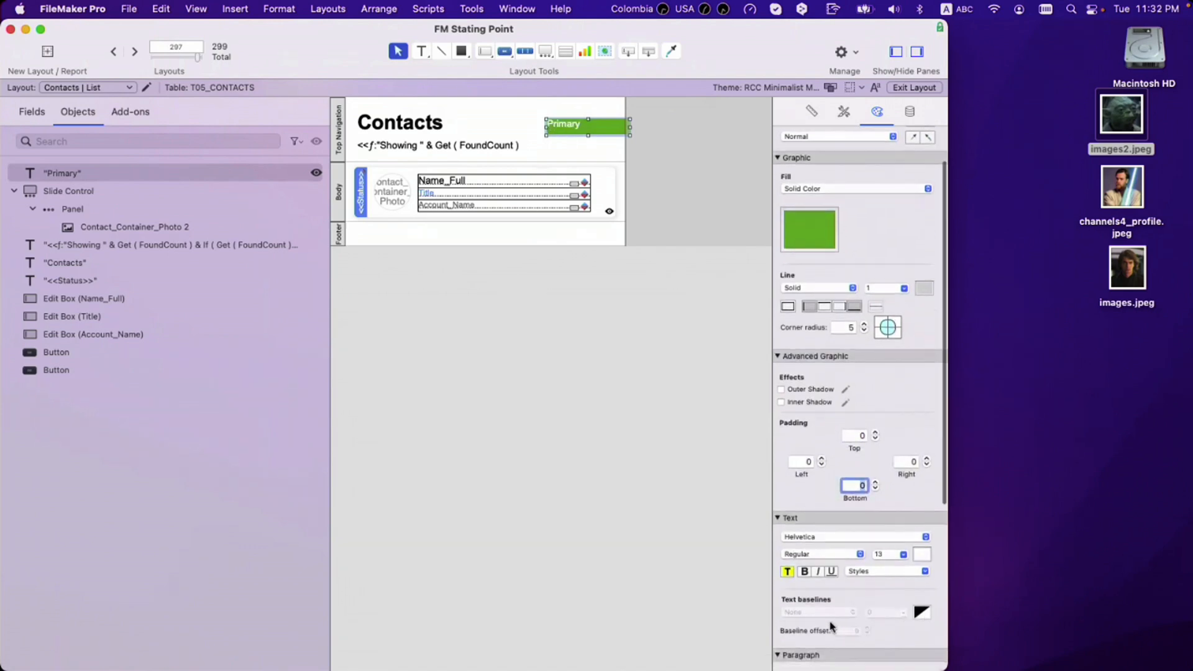
Step: Centre the Primary text horizontally and vertically in Arial, with the border line set to None
{"action": "left_click", "coordinate": [814, 627]}
{"action": "left_click", "coordinate": [904, 629]}
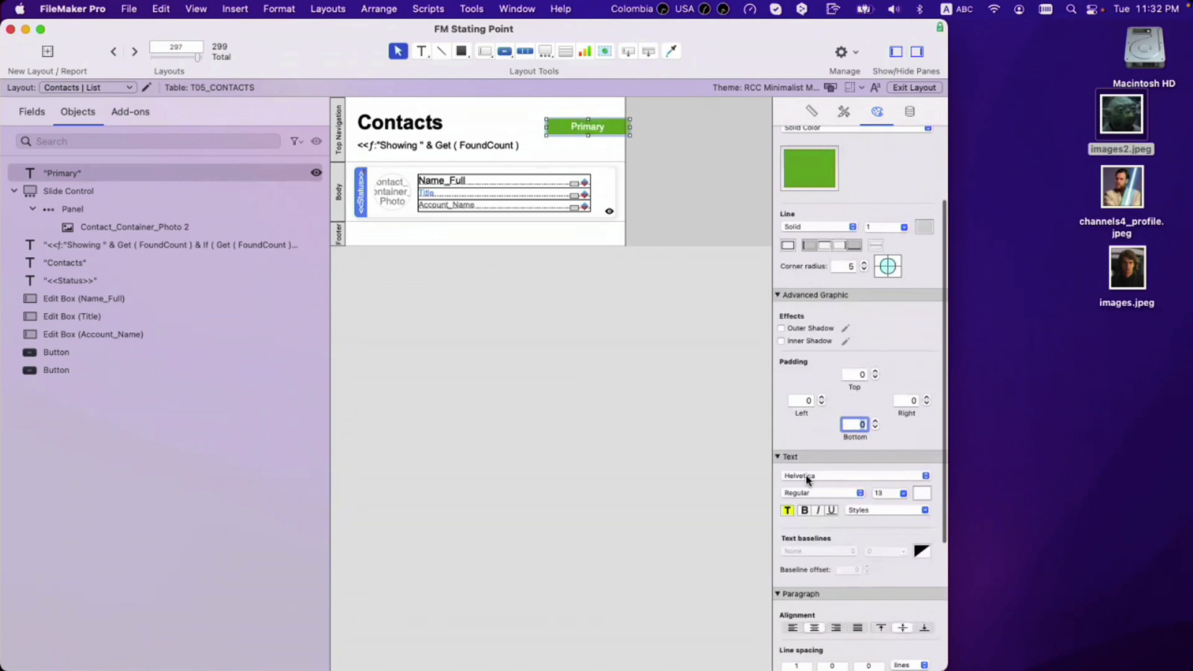
{"action": "left_click", "coordinate": [842, 477]}
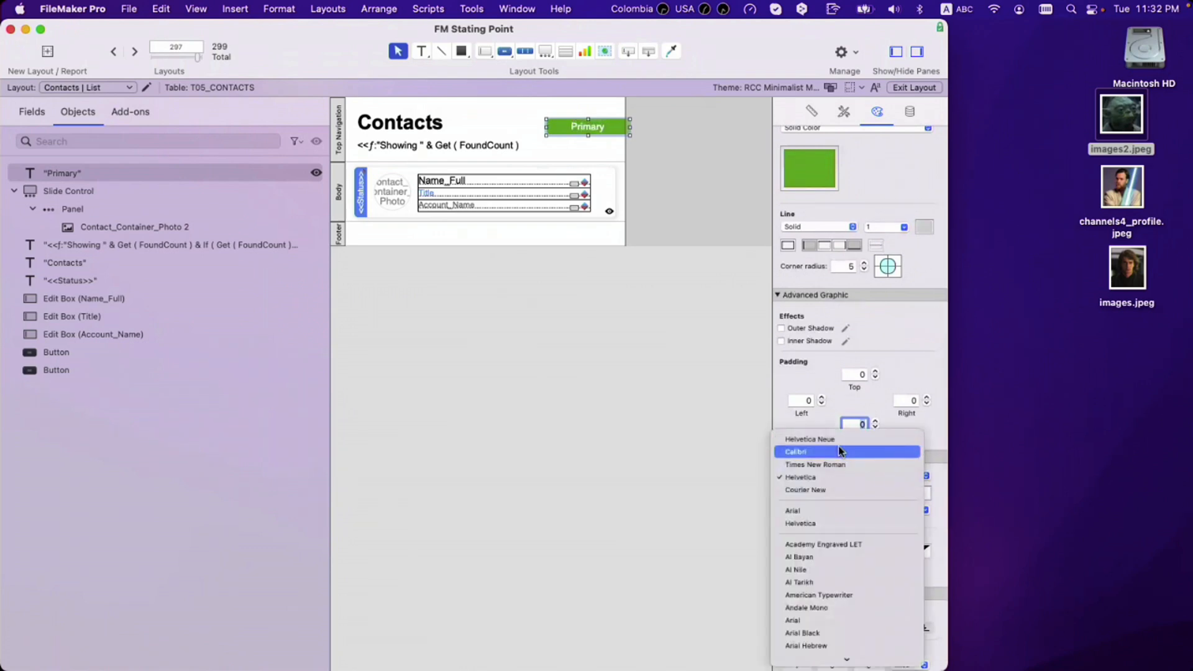
{"action": "left_click", "coordinate": [837, 512]}
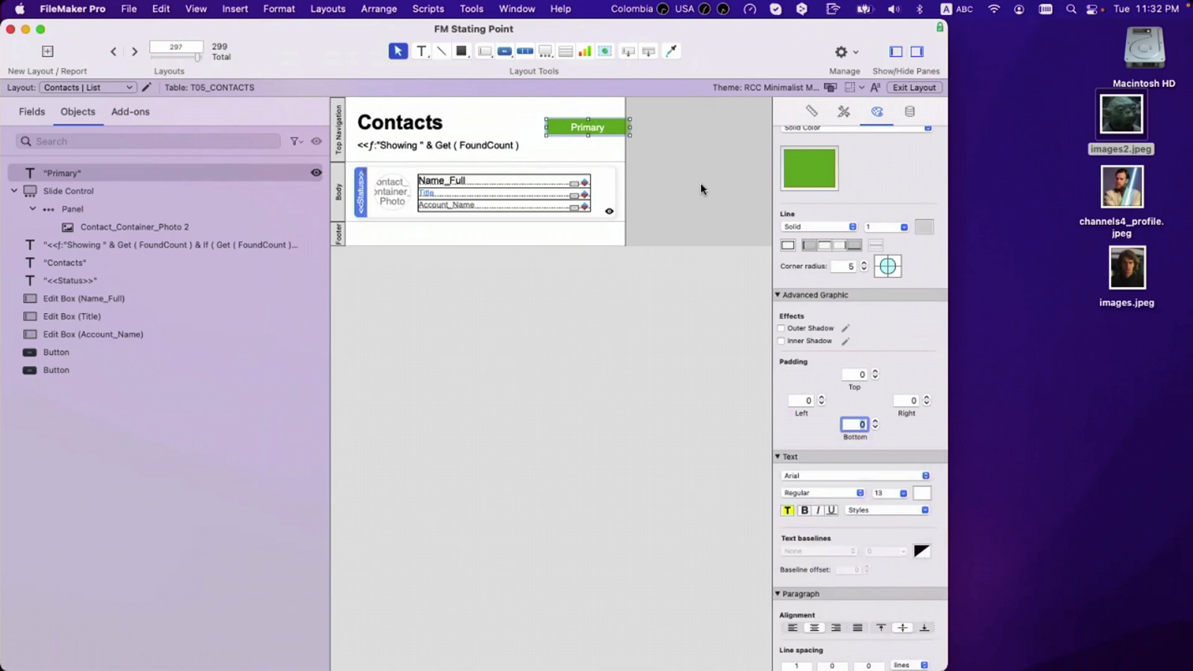
{"action": "left_click", "coordinate": [789, 245]}
{"action": "left_click", "coordinate": [891, 495]}
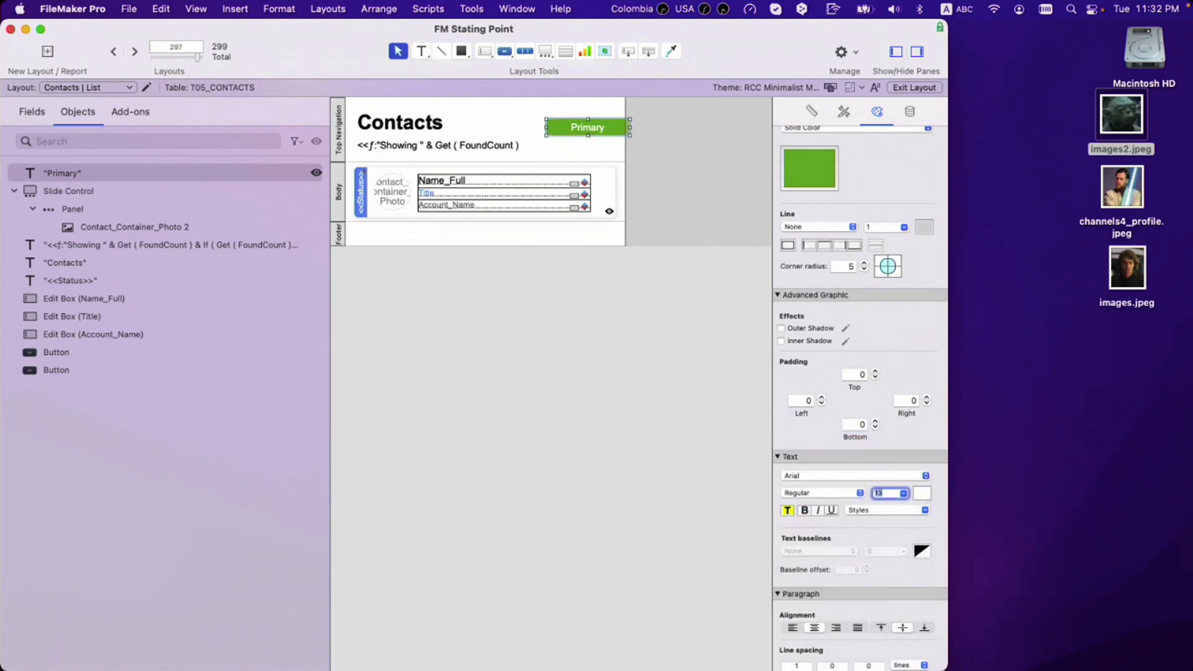
{"action": "type", "text": "11"}
{"action": "left_click", "coordinate": [709, 349]}
Step: Set the text to 10 pt, shrink the label and place it beside Name_Full
{"action": "left_click", "coordinate": [619, 128]}
{"action": "left_click_drag", "start_coordinate": [626, 132], "coordinate": [600, 186]}
{"action": "key", "text": "super+z"}
{"action": "double_click", "coordinate": [885, 494]}
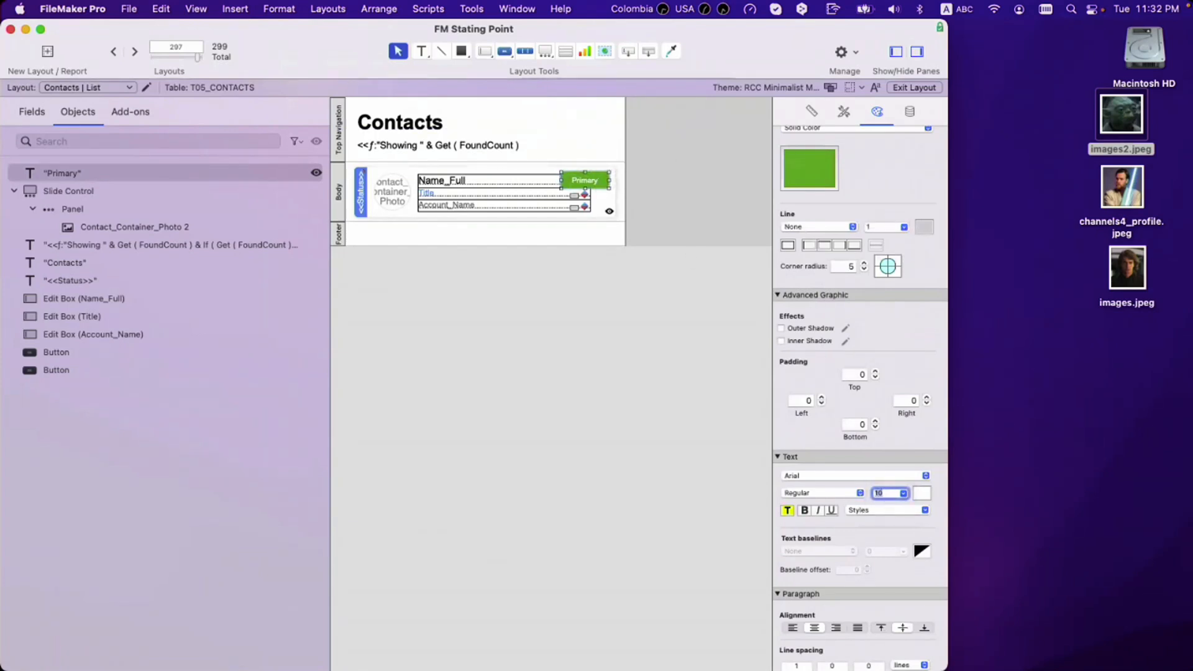
{"action": "left_click_drag", "start_coordinate": [561, 187], "coordinate": [594, 180]}
{"action": "left_click", "coordinate": [646, 198]}
{"action": "left_click", "coordinate": [594, 181]}
{"action": "key", "text": "super+s"}
Step: Hide the Primary label when 'not T05_CONTACTS::flag_primary', then return to Browse mode
{"action": "left_click", "coordinate": [910, 112]}
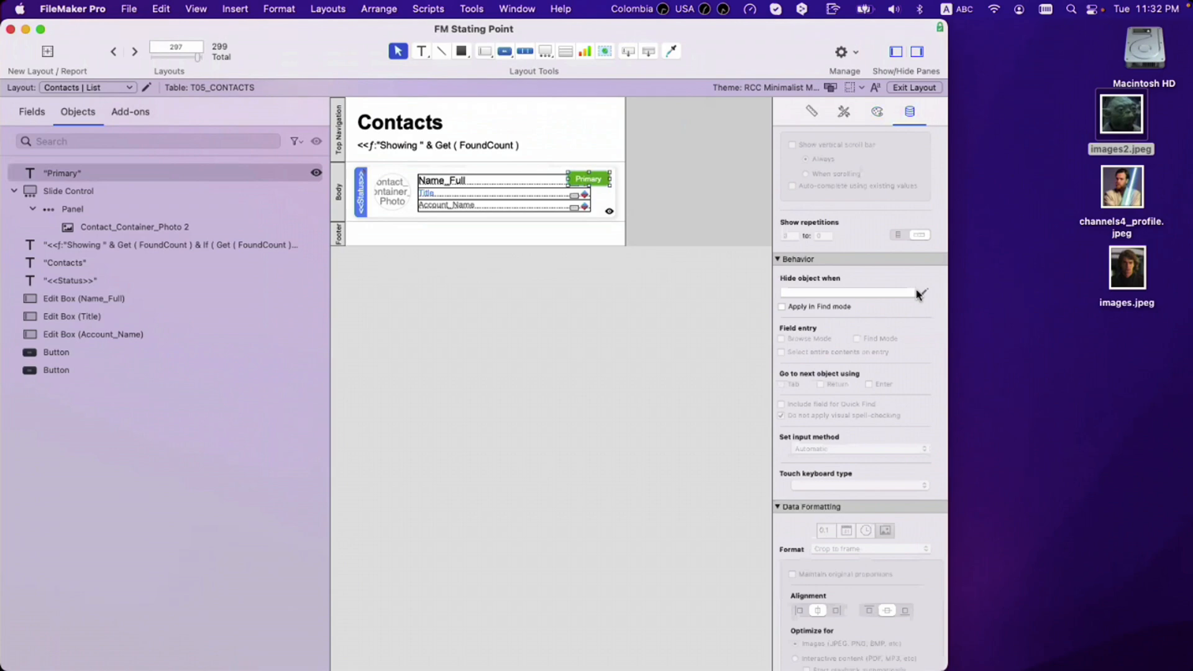
{"action": "left_click", "coordinate": [924, 292]}
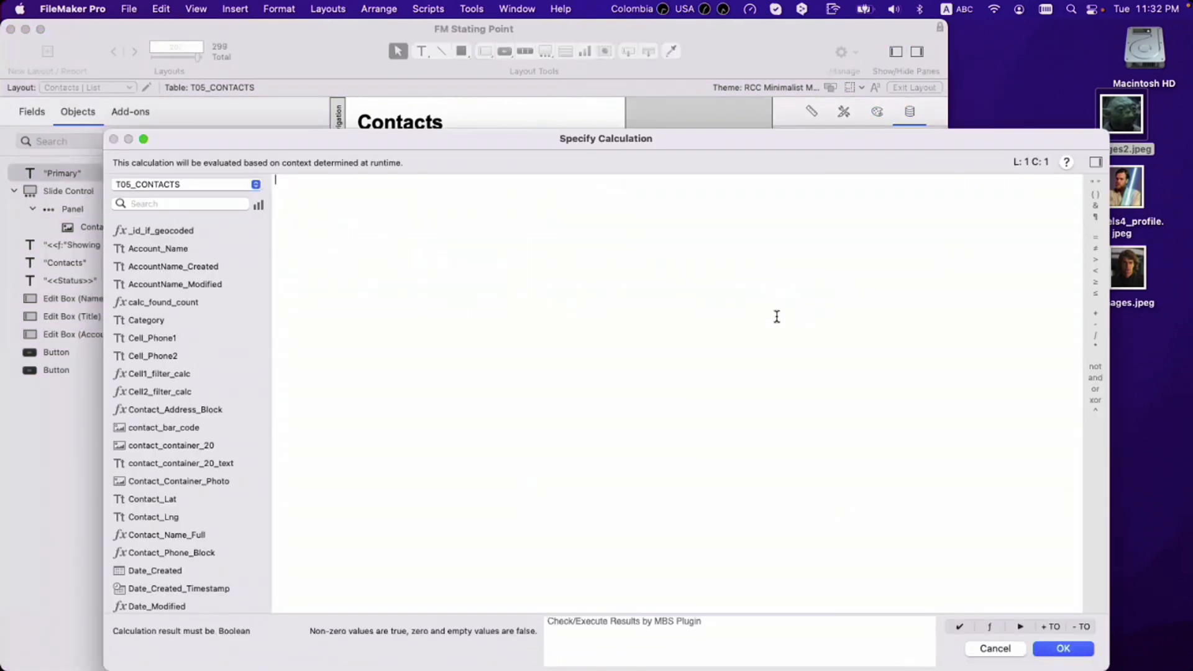
{"action": "type", "text": "not fl"}
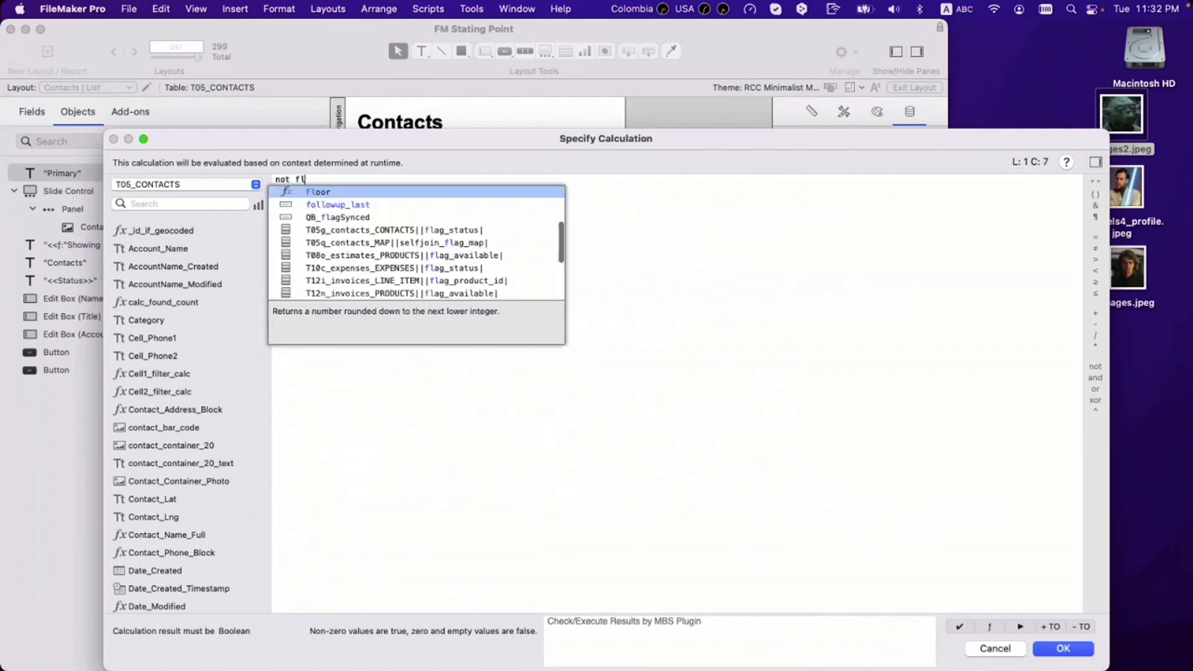
{"action": "type", "text": "ag"}
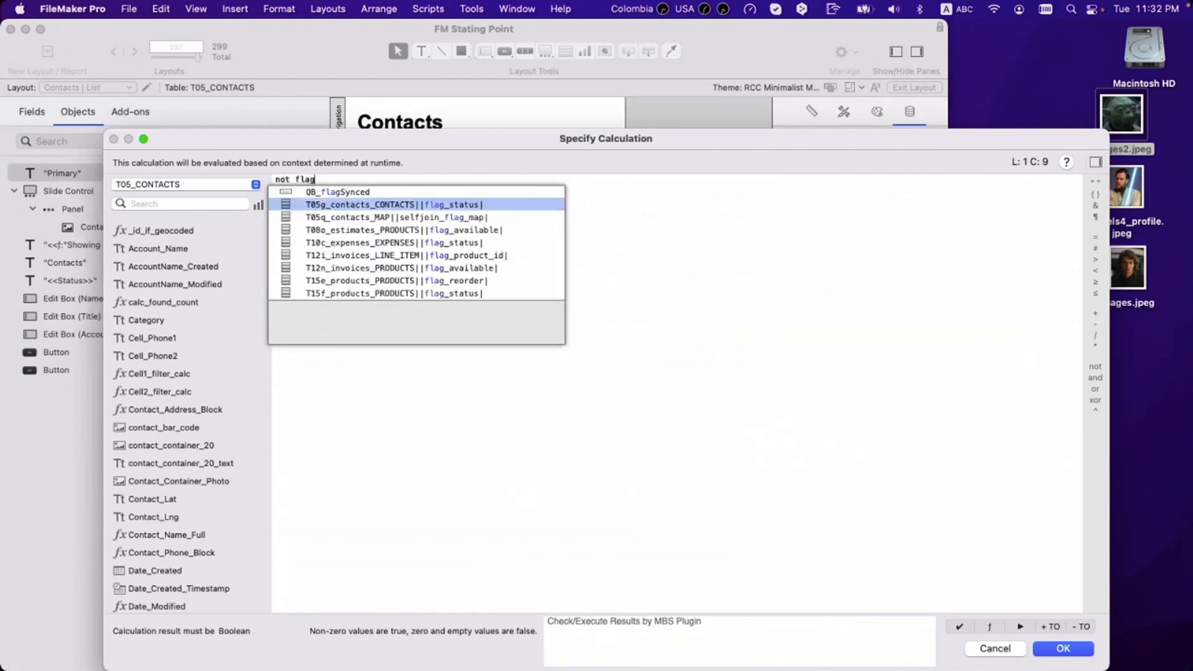
{"action": "type", "text": "_"}
{"action": "key", "text": "Up"}
{"action": "key", "text": "Down"}
{"action": "key", "text": "Down"}
{"action": "key", "text": "Return"}
{"action": "key", "text": "Return"}
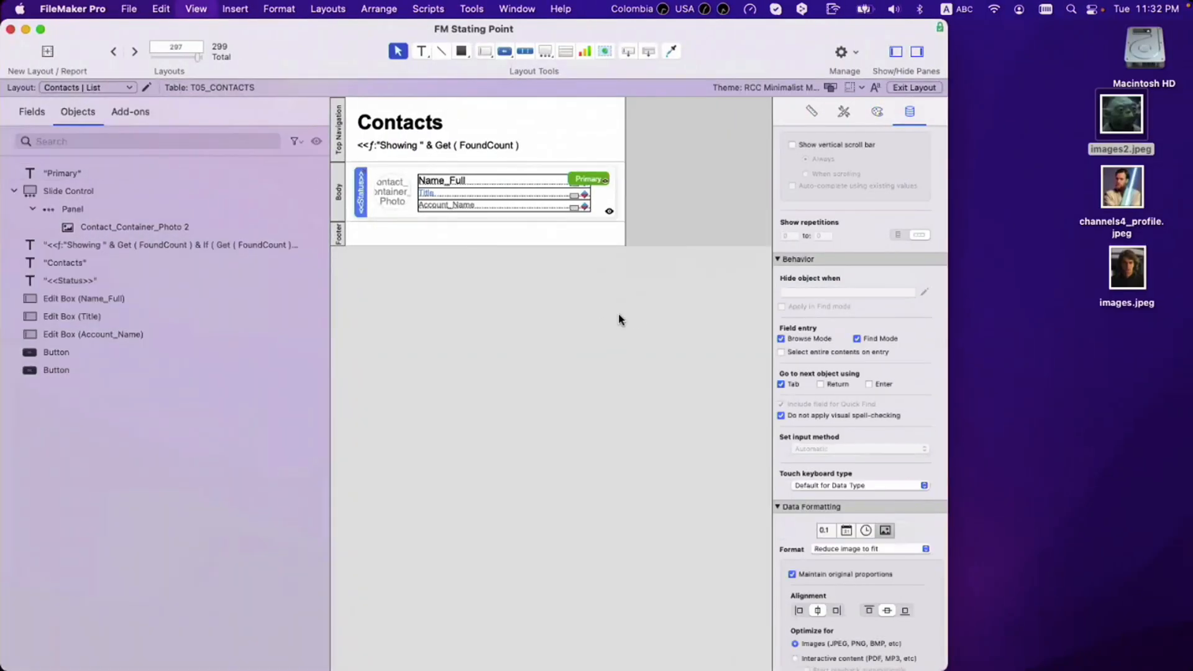
{"action": "key", "text": "super+b"}
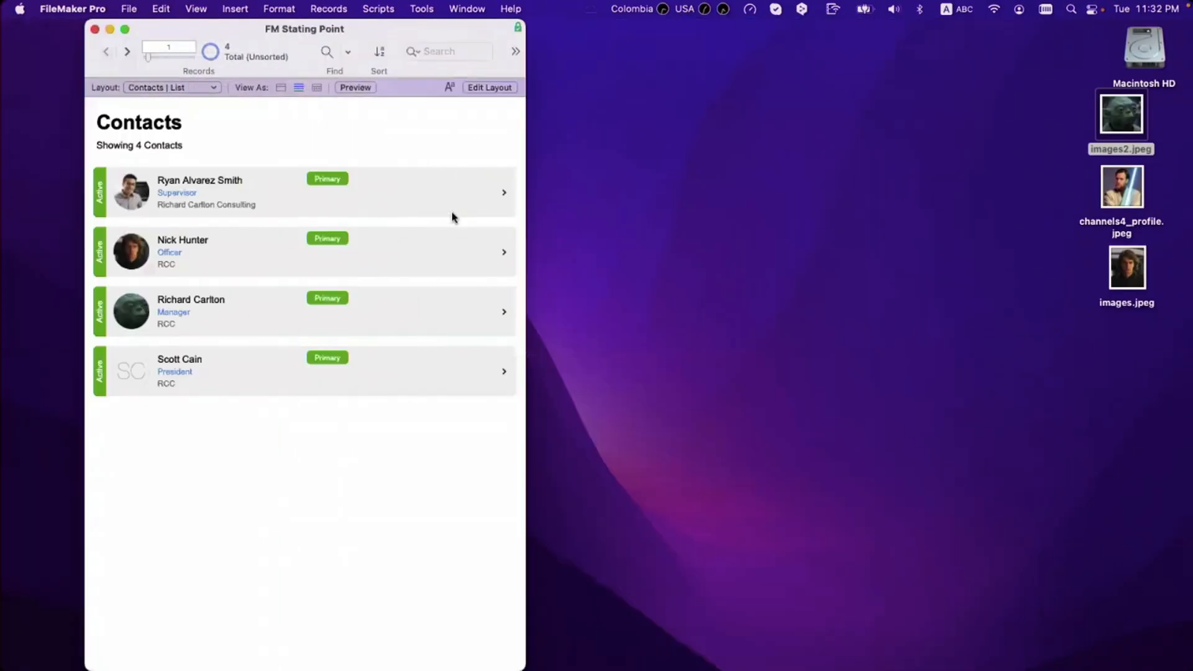
Step: Drag the Primary label down to the Title line and check it sits beside each row's arrow
{"action": "key", "text": "super+l"}
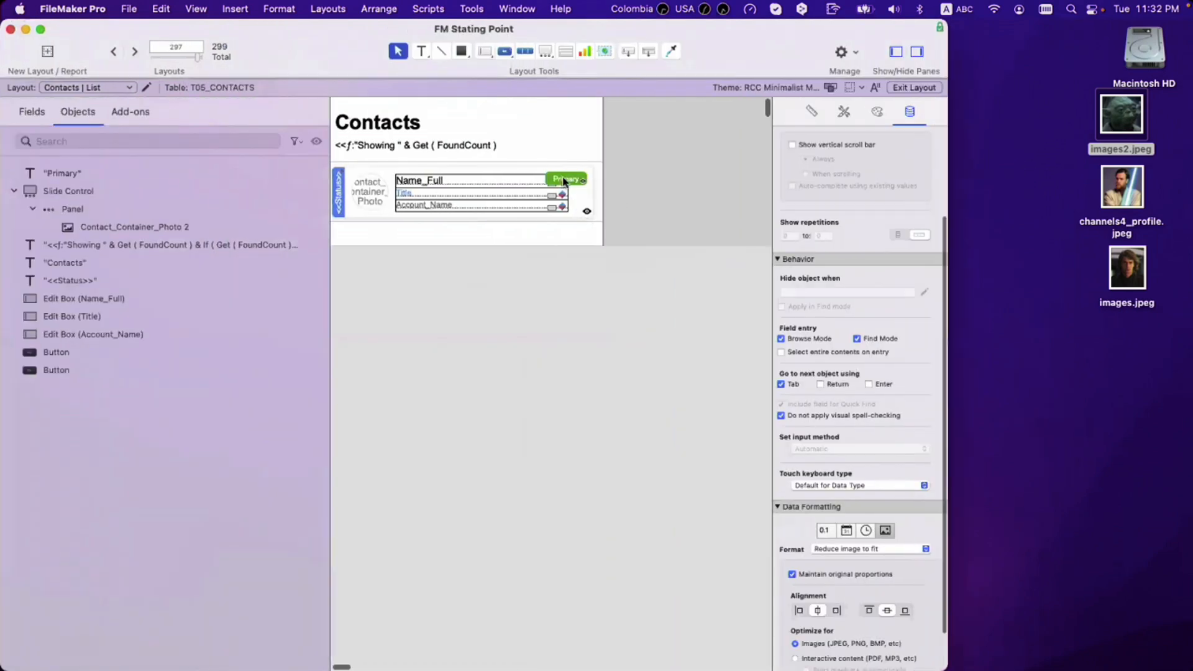
{"action": "left_click", "coordinate": [811, 112]}
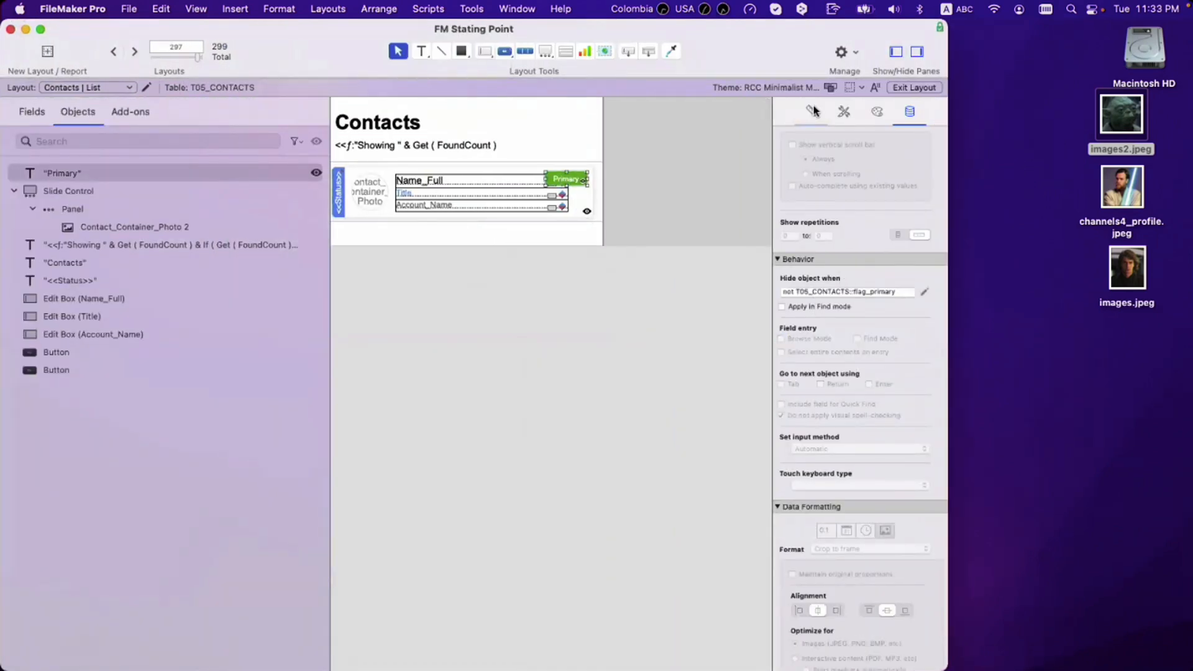
{"action": "left_click", "coordinate": [563, 321]}
{"action": "key", "text": "super+b"}
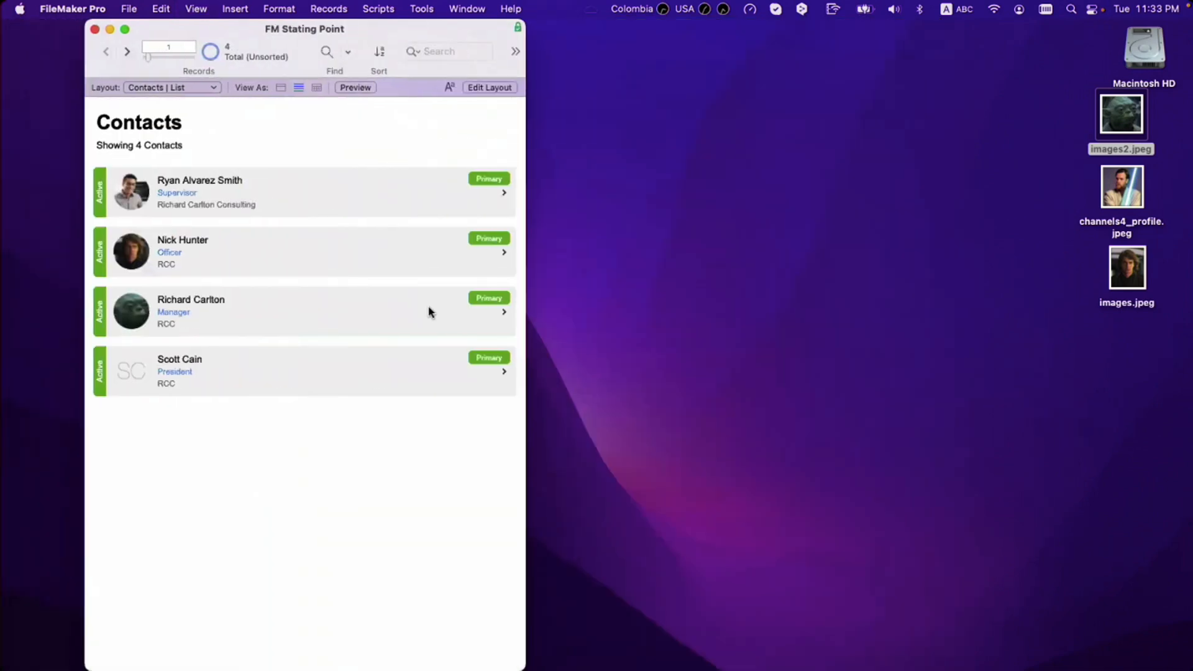
{"action": "key", "text": "super+l"}
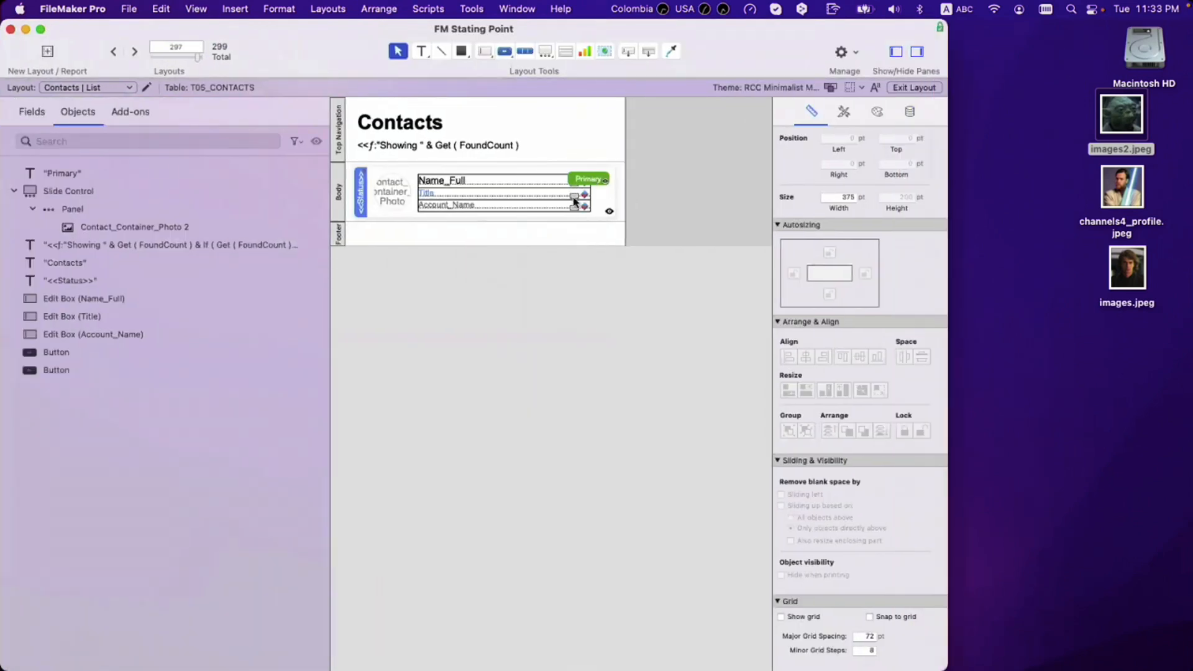
{"action": "left_click_drag", "start_coordinate": [594, 182], "coordinate": [576, 193]}
{"action": "key", "text": "super+b"}
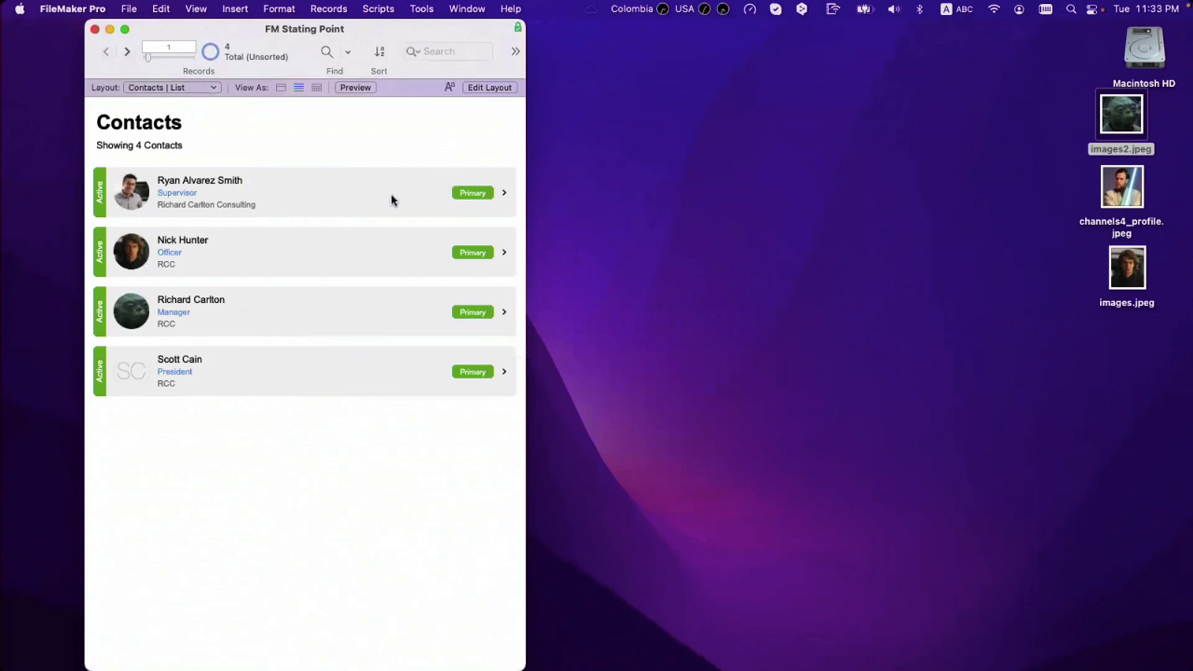
{"action": "left_click", "coordinate": [391, 199]}
{"action": "left_click", "coordinate": [460, 256]}
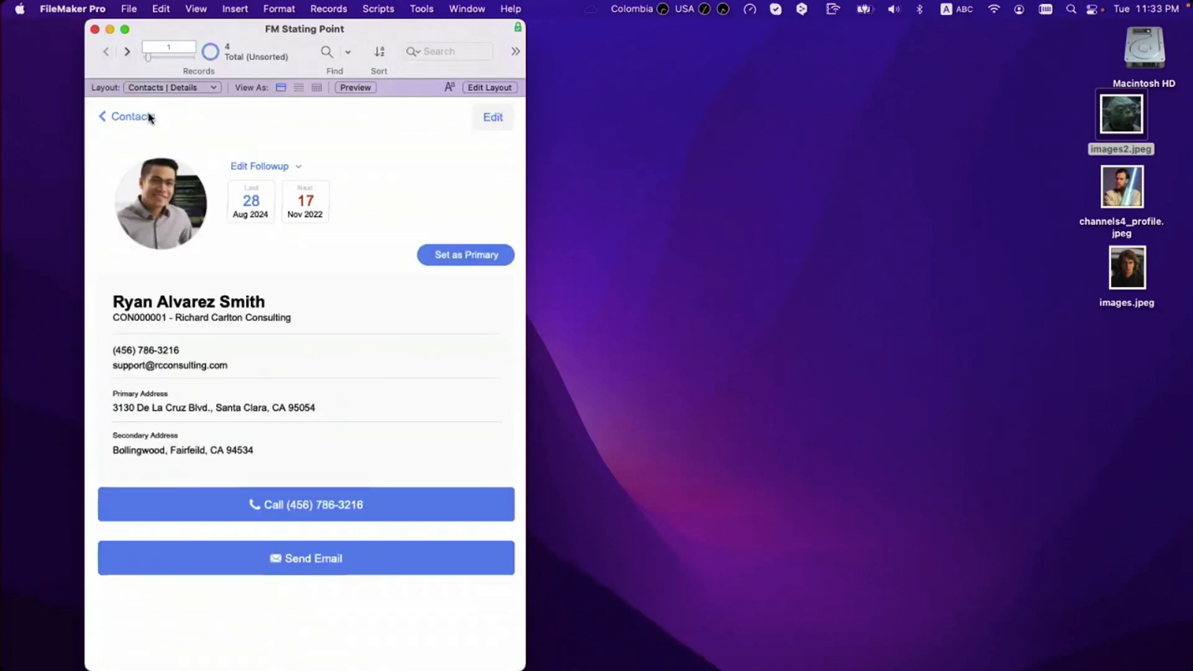
{"action": "left_click", "coordinate": [150, 117]}
{"action": "left_click", "coordinate": [446, 259]}
{"action": "left_click", "coordinate": [160, 117]}
{"action": "left_click", "coordinate": [395, 320]}
{"action": "left_click", "coordinate": [459, 253]}
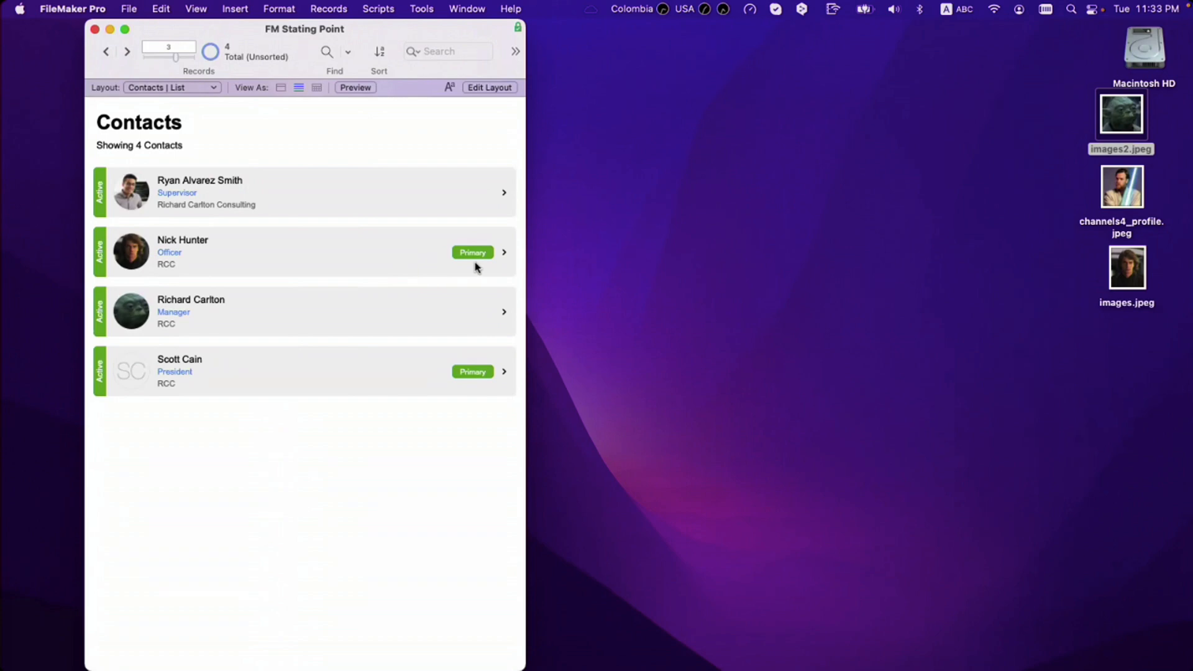
{"action": "left_click_drag", "start_coordinate": [519, 353], "coordinate": [434, 355]}
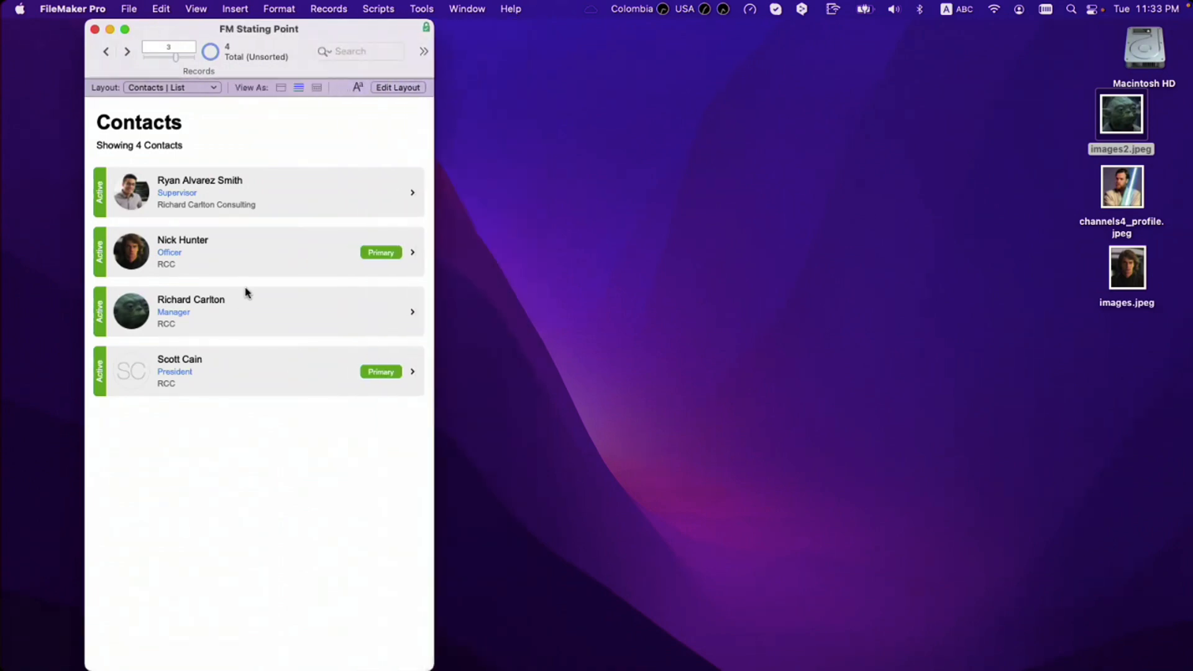
{"action": "left_click", "coordinate": [255, 203]}
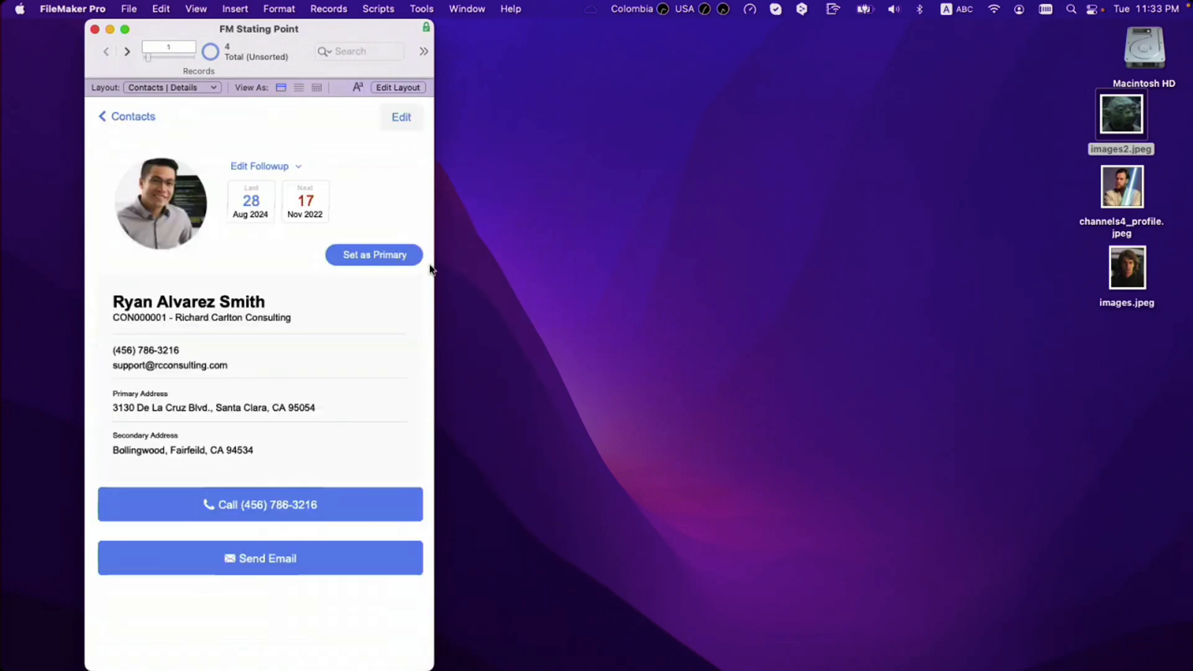
{"action": "left_click_drag", "start_coordinate": [433, 265], "coordinate": [508, 272]}
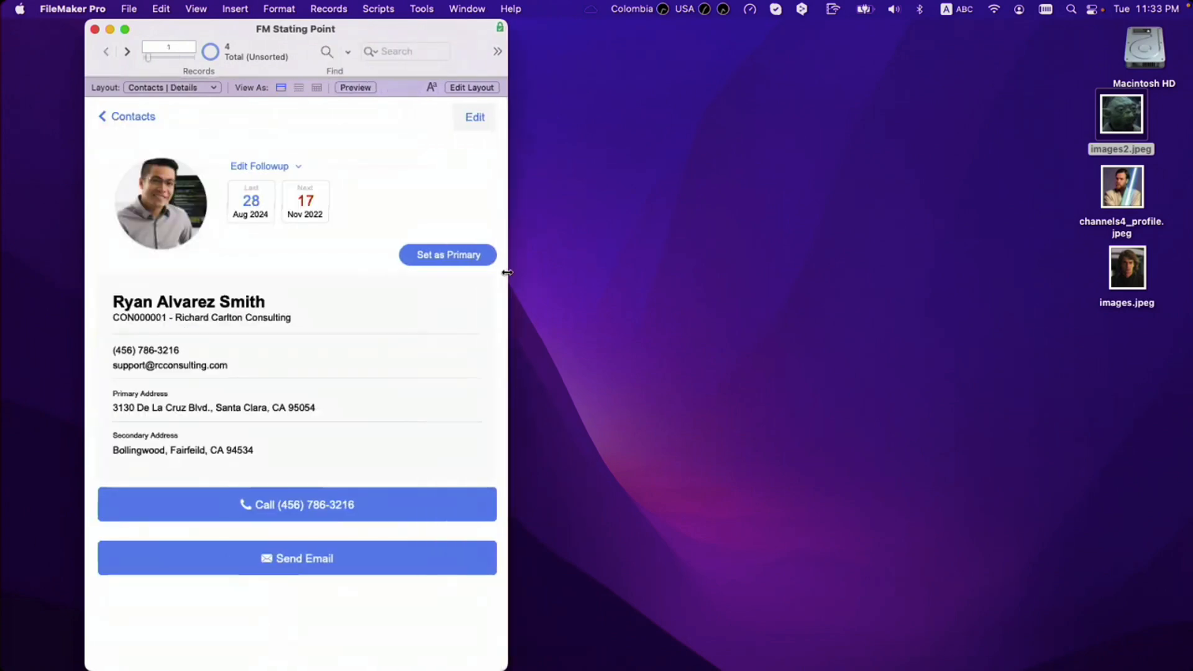
{"action": "left_click", "coordinate": [475, 118]}
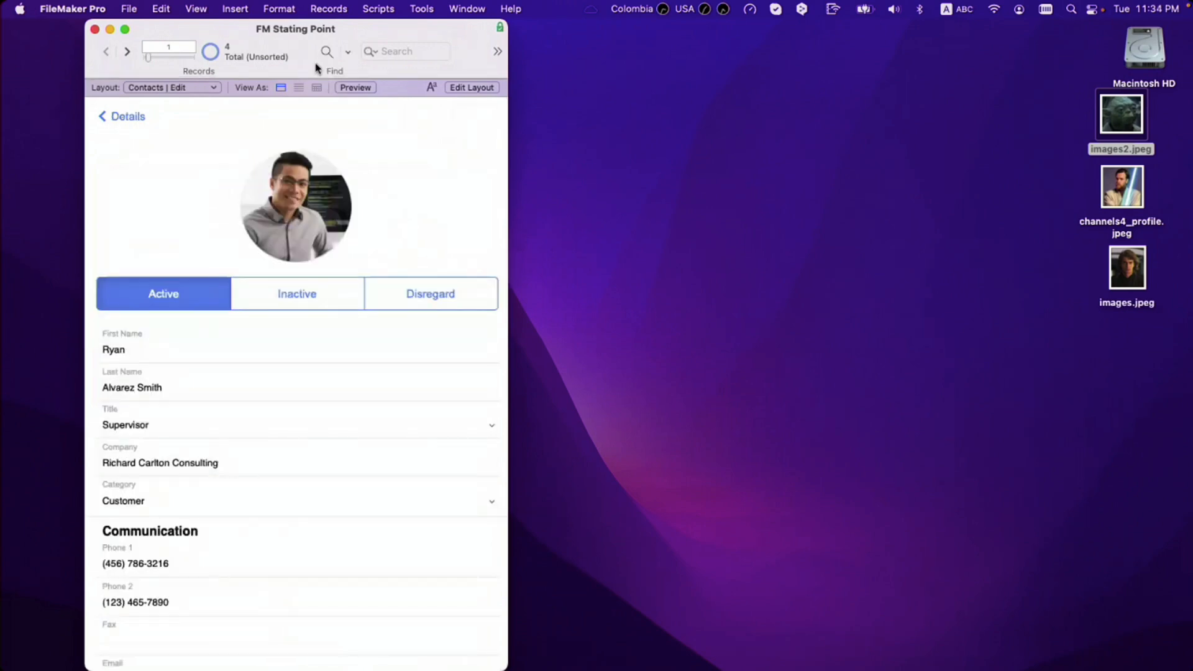
Step: In Layout mode, draw a 300 × 42 pt button beneath Secondary_Country
{"action": "key", "text": "super+alt+s"}
{"action": "key", "text": "super+alt+s"}
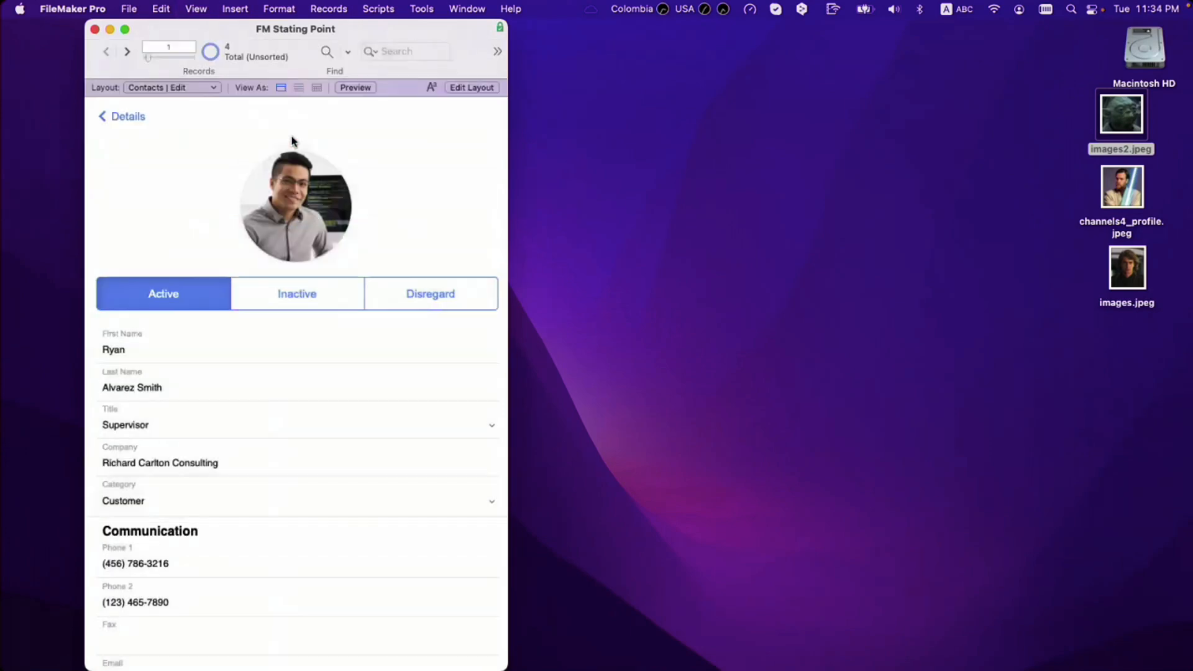
{"action": "key", "text": "super+l"}
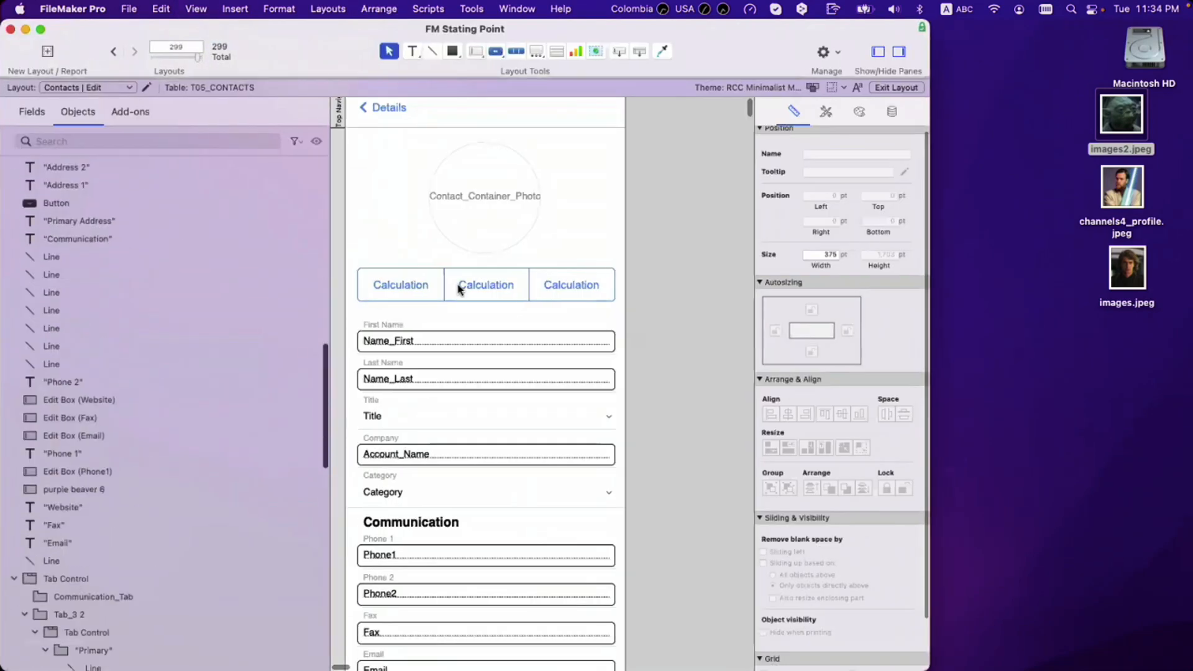
{"action": "scroll", "coordinate": [458, 285], "scroll_direction": "down", "scroll_amount": 10}
{"action": "scroll", "coordinate": [458, 290], "scroll_direction": "down", "scroll_amount": 2}
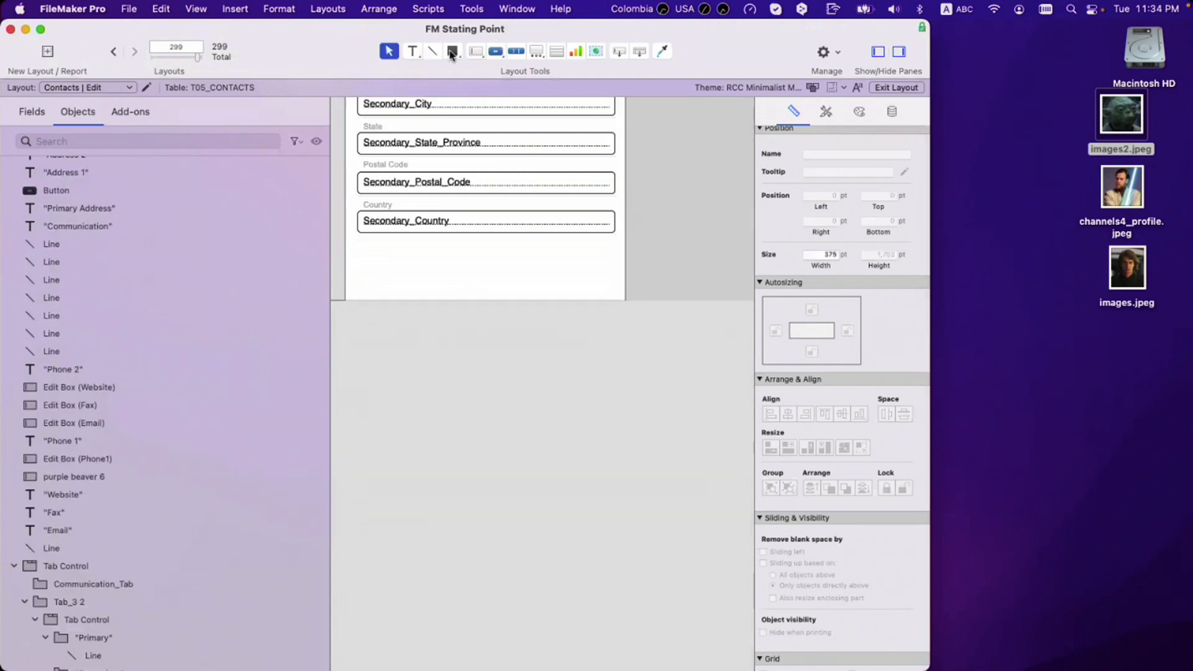
{"action": "left_click", "coordinate": [495, 51]}
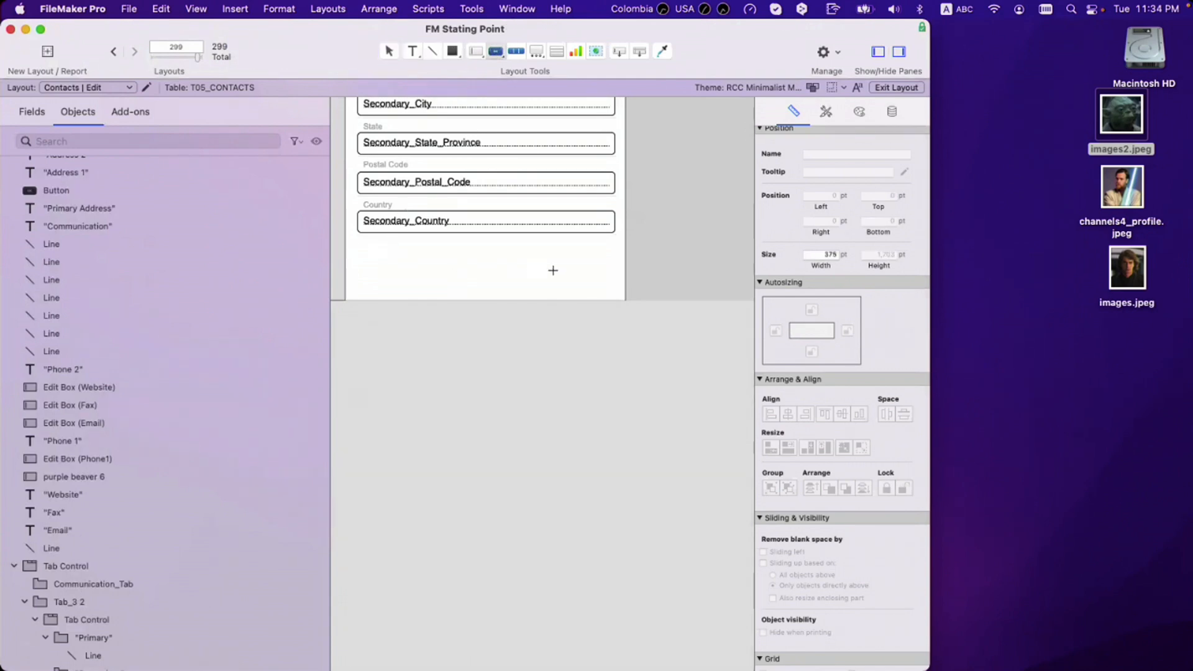
{"action": "left_click_drag", "start_coordinate": [376, 248], "coordinate": [600, 280]}
Step: Set the button to a 17 pt trash icon with the label 'Delete'
{"action": "left_click", "coordinate": [765, 285]}
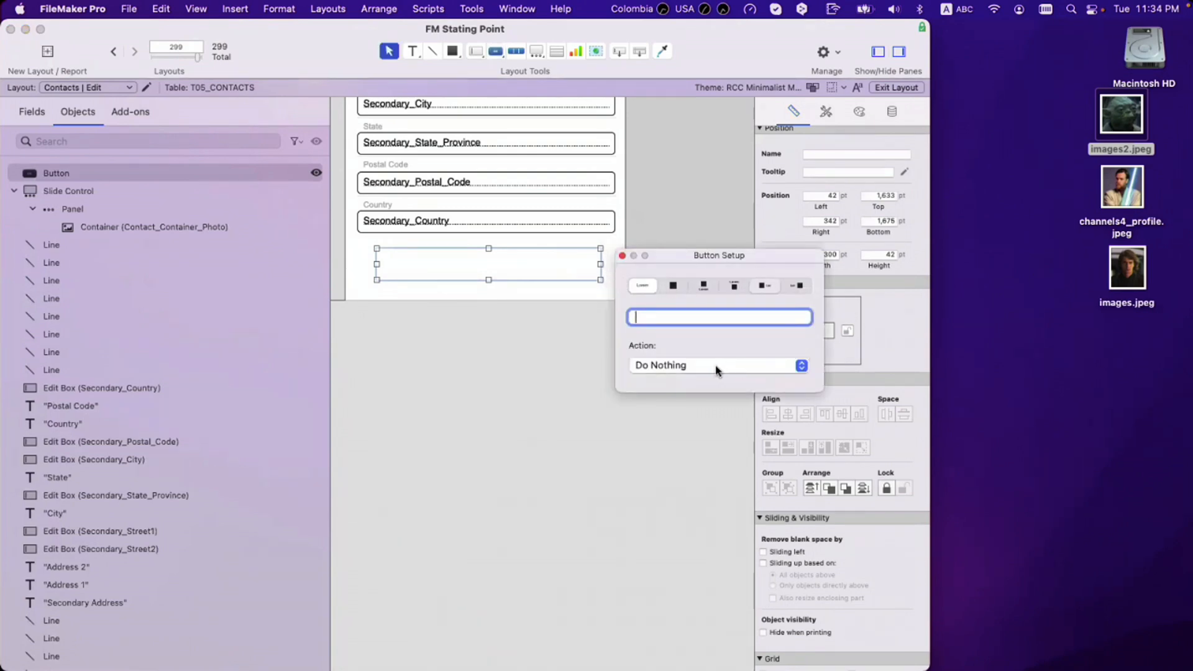
{"action": "scroll", "coordinate": [691, 404], "scroll_direction": "down", "scroll_amount": 15}
{"action": "scroll", "coordinate": [691, 404], "scroll_direction": "down", "scroll_amount": 1}
{"action": "left_click", "coordinate": [709, 414]}
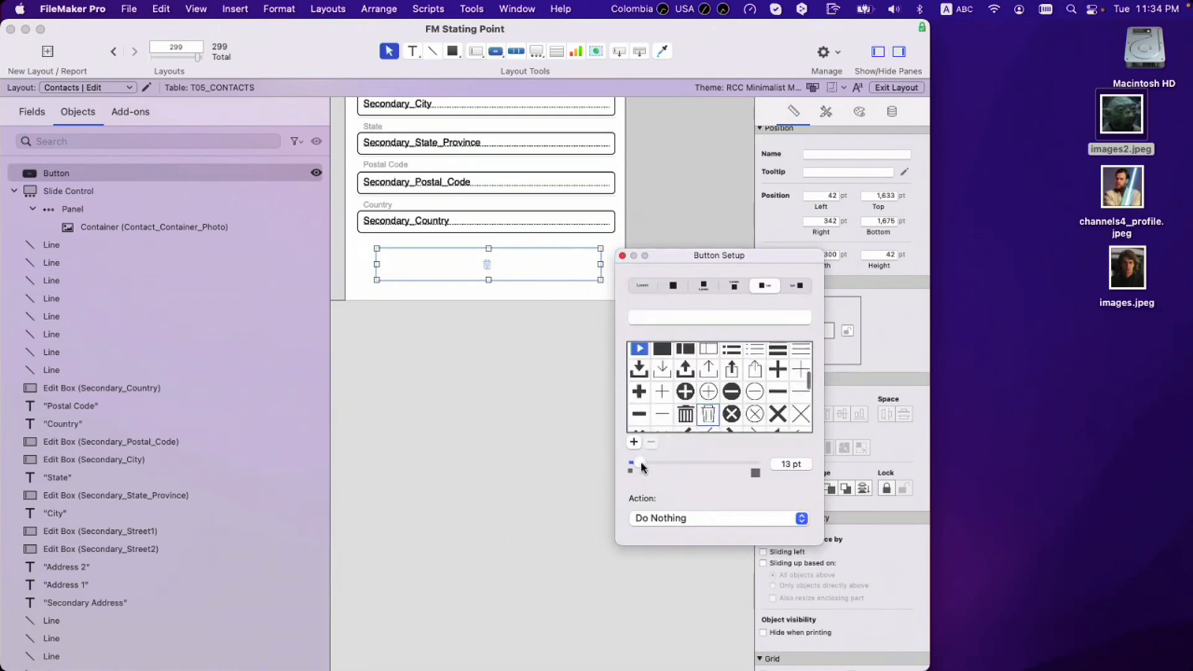
{"action": "left_click_drag", "start_coordinate": [643, 467], "coordinate": [647, 467]}
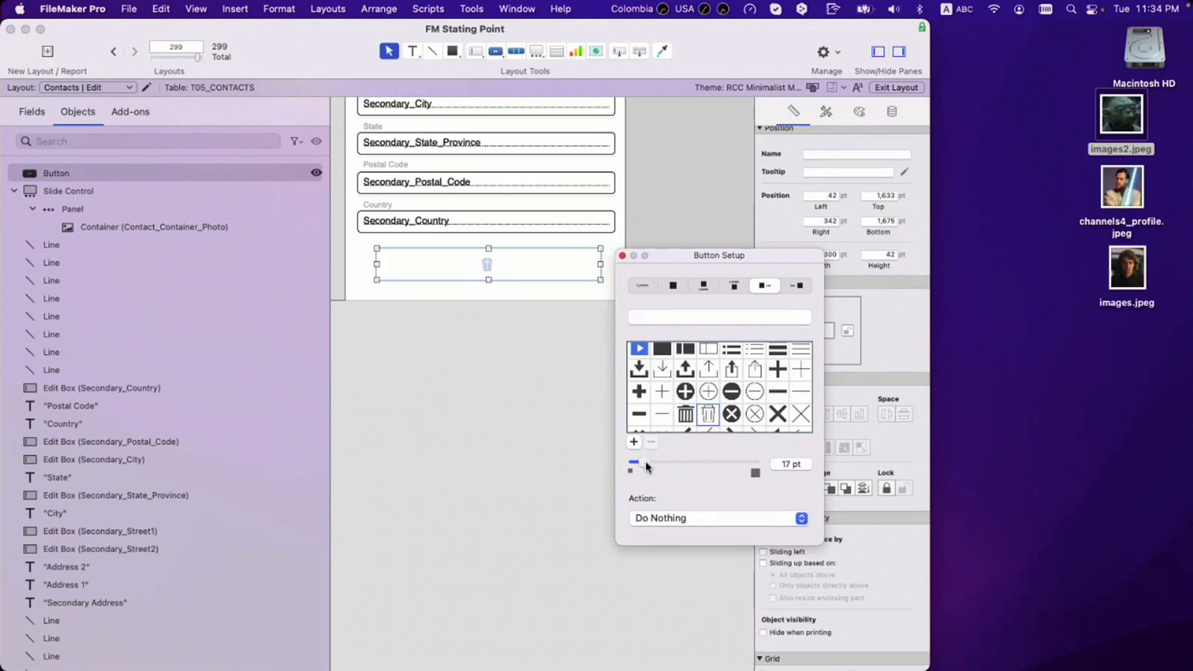
{"action": "left_click", "coordinate": [659, 318]}
{"action": "type", "text": "Delete"}
{"action": "key", "text": "Return"}
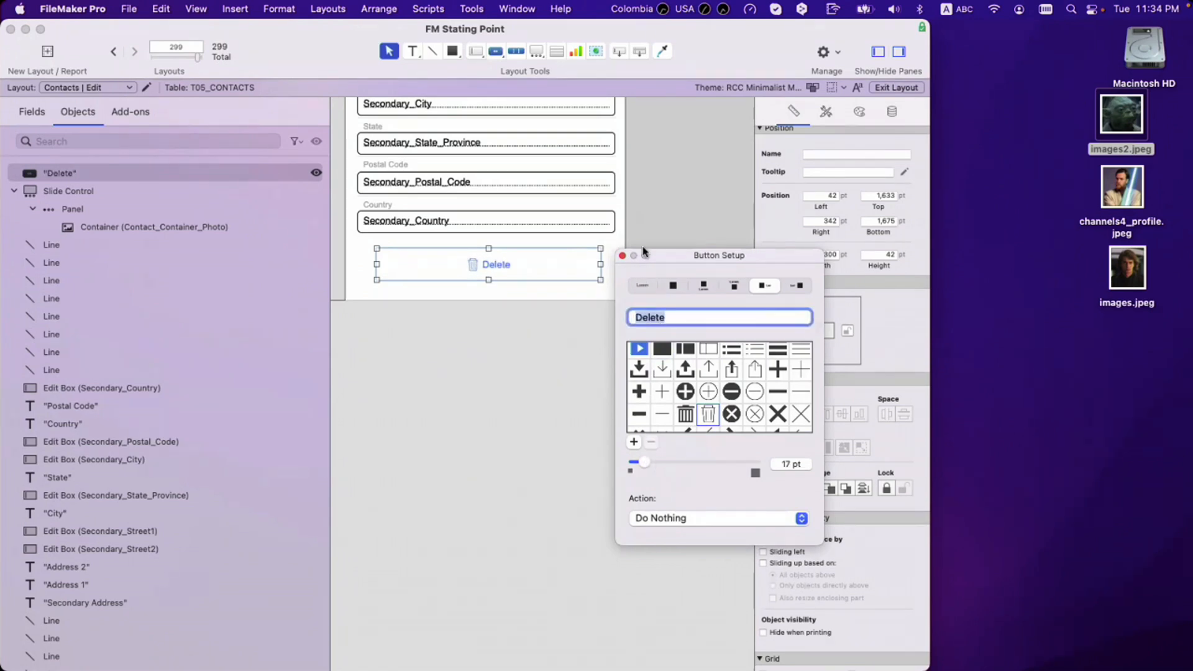
{"action": "left_click", "coordinate": [623, 256]}
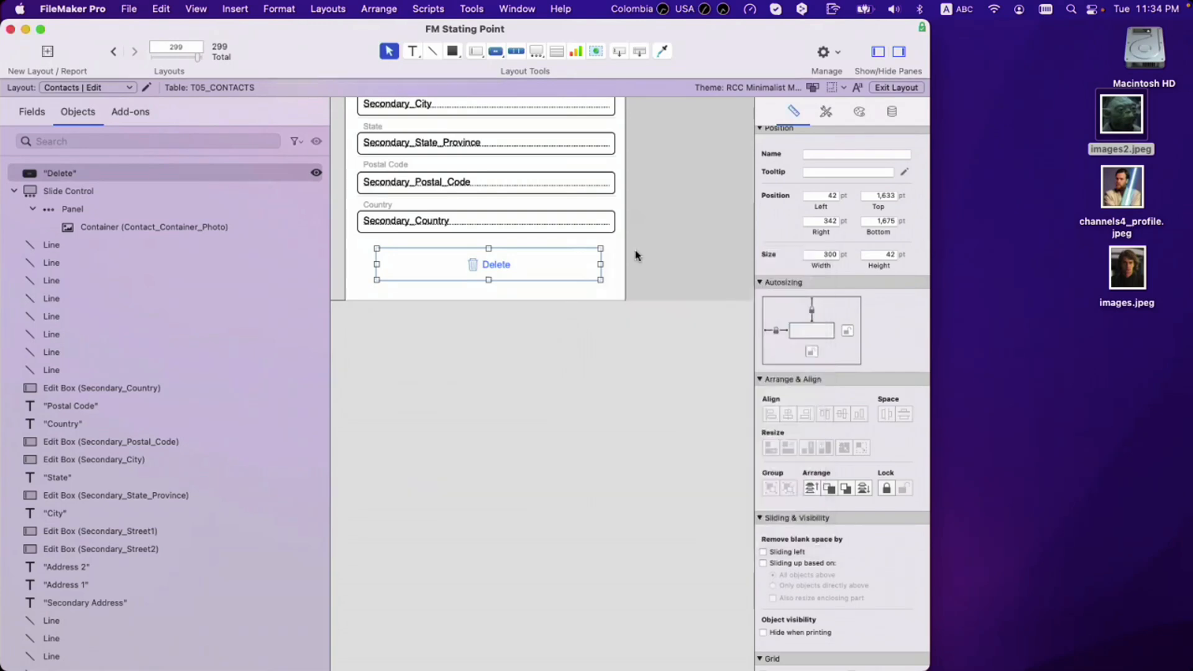
{"action": "left_click", "coordinate": [634, 255]}
Step: Create a <<Name_First>> merge field from the field list, then remove it from the layout
{"action": "key", "text": "super+alt+f"}
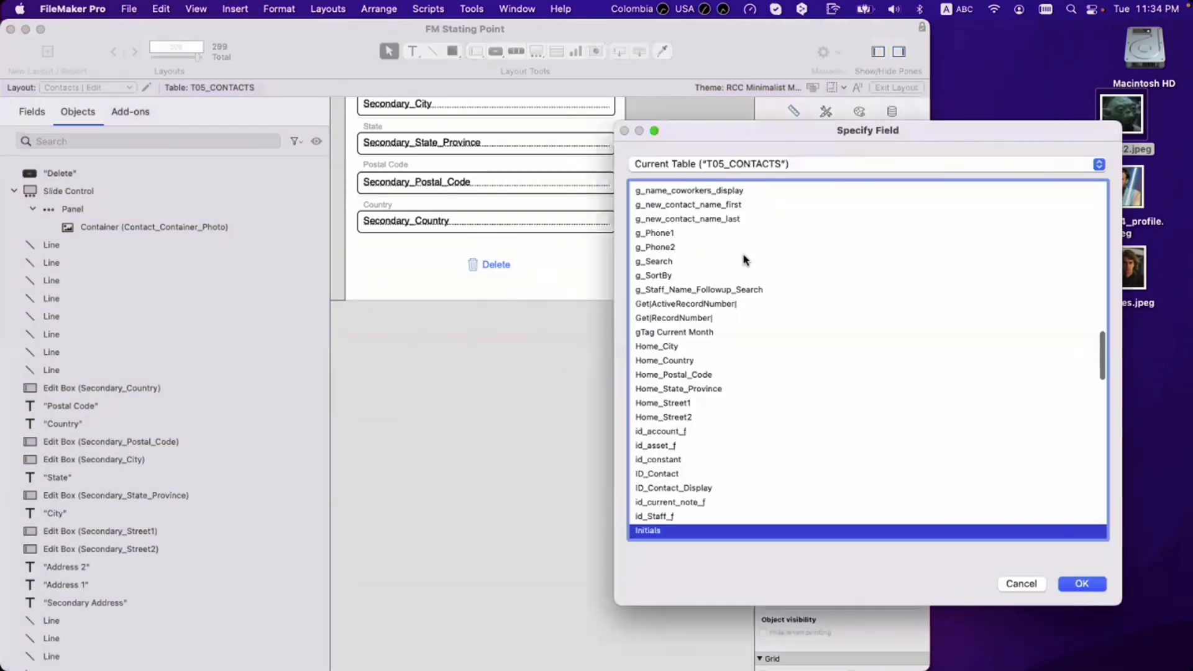
{"action": "left_click", "coordinate": [686, 389]}
{"action": "key", "text": "f"}
{"action": "key", "text": "i"}
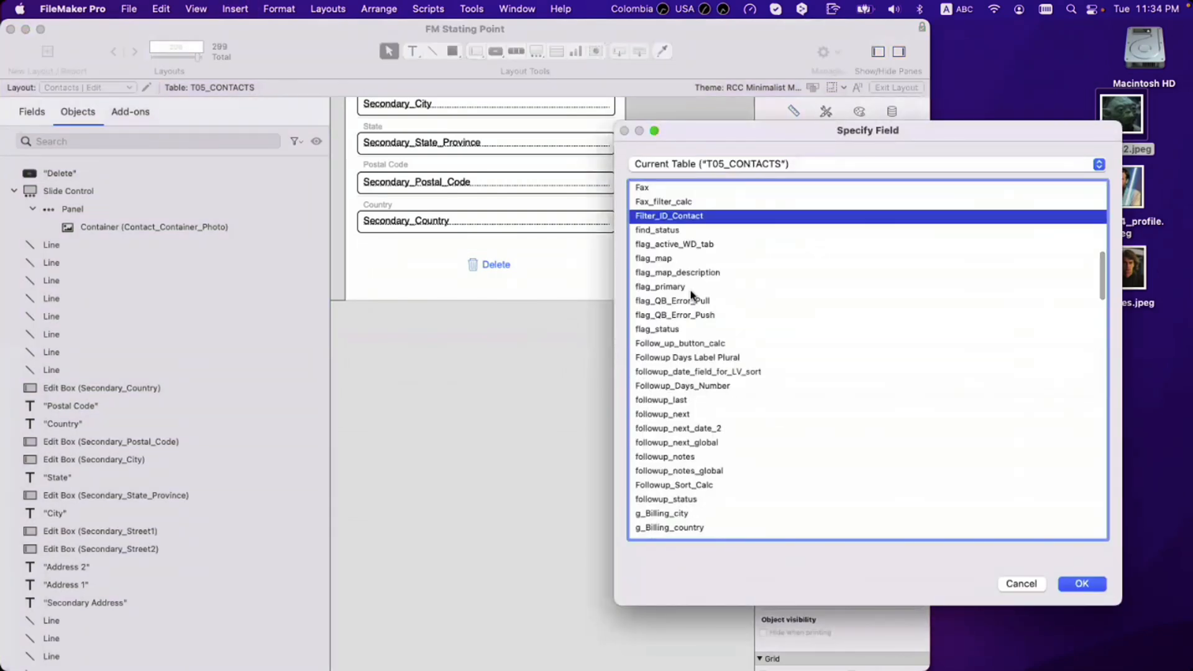
{"action": "left_click", "coordinate": [684, 320]}
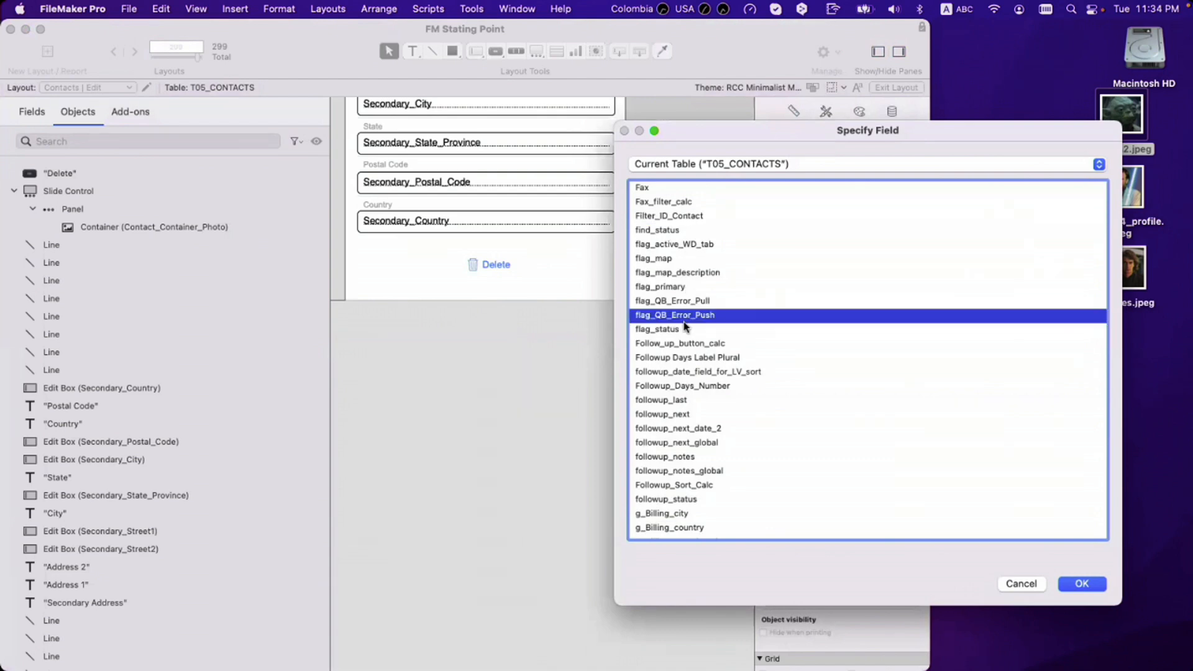
{"action": "key", "text": "n"}
{"action": "scroll", "coordinate": [684, 534], "scroll_direction": "down", "scroll_amount": 2}
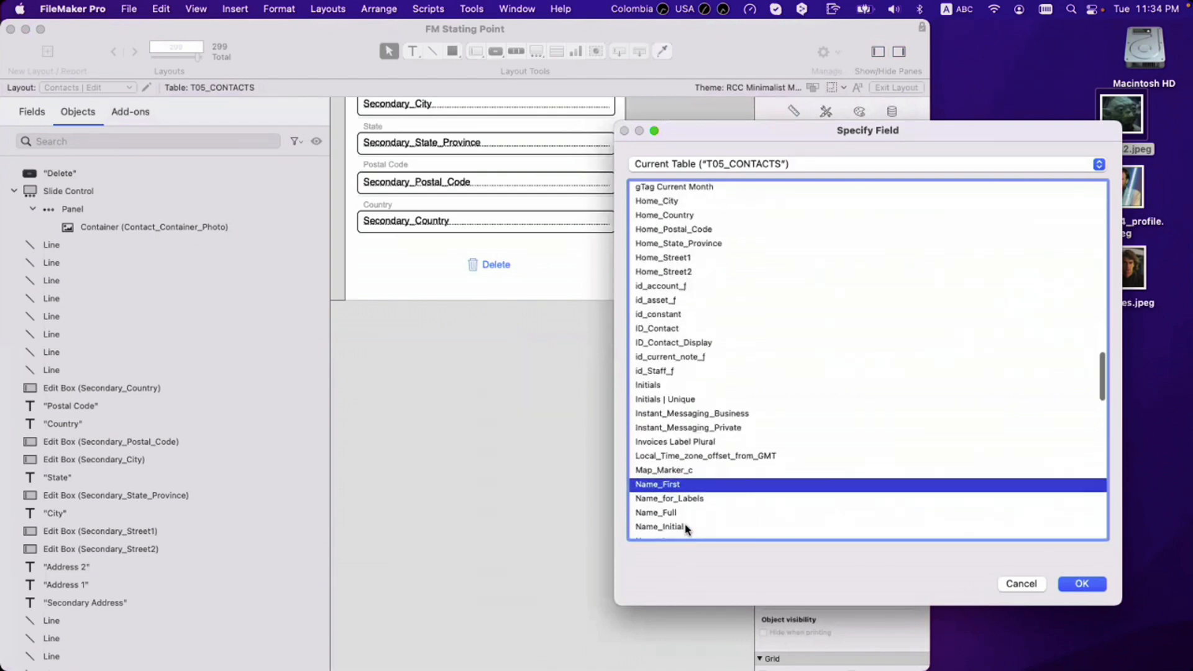
{"action": "double_click", "coordinate": [685, 485]}
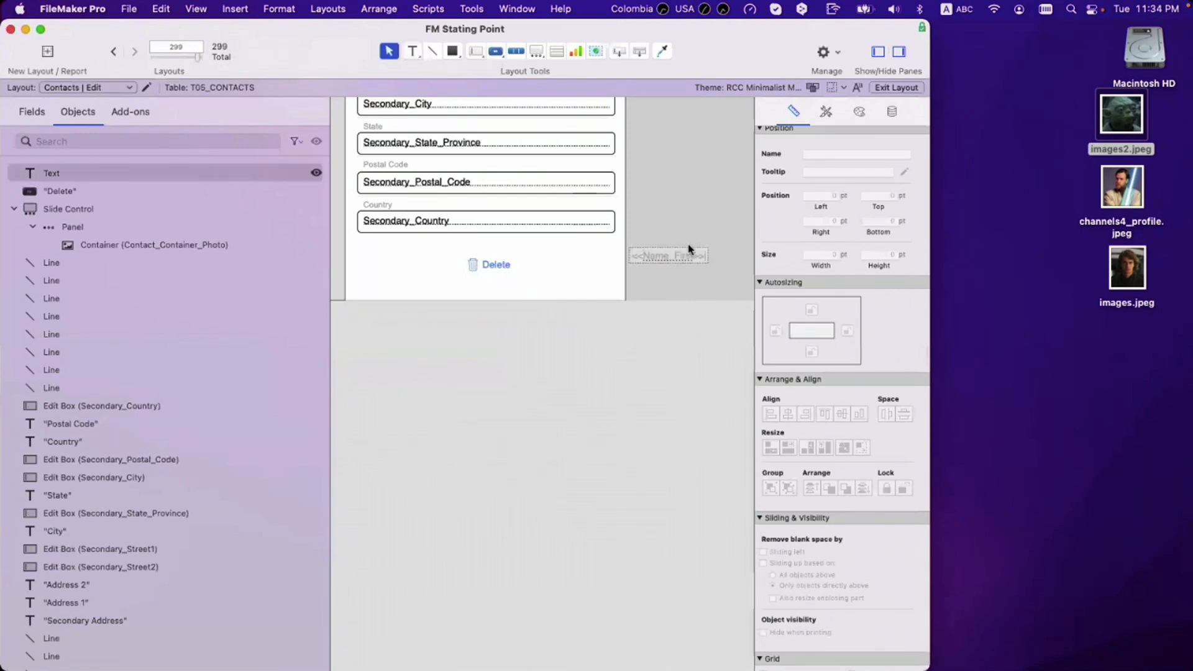
{"action": "key", "text": "Delete"}
Step: Paste the Name_First merge field after 'Delete' in the button label
{"action": "left_click", "coordinate": [522, 270]}
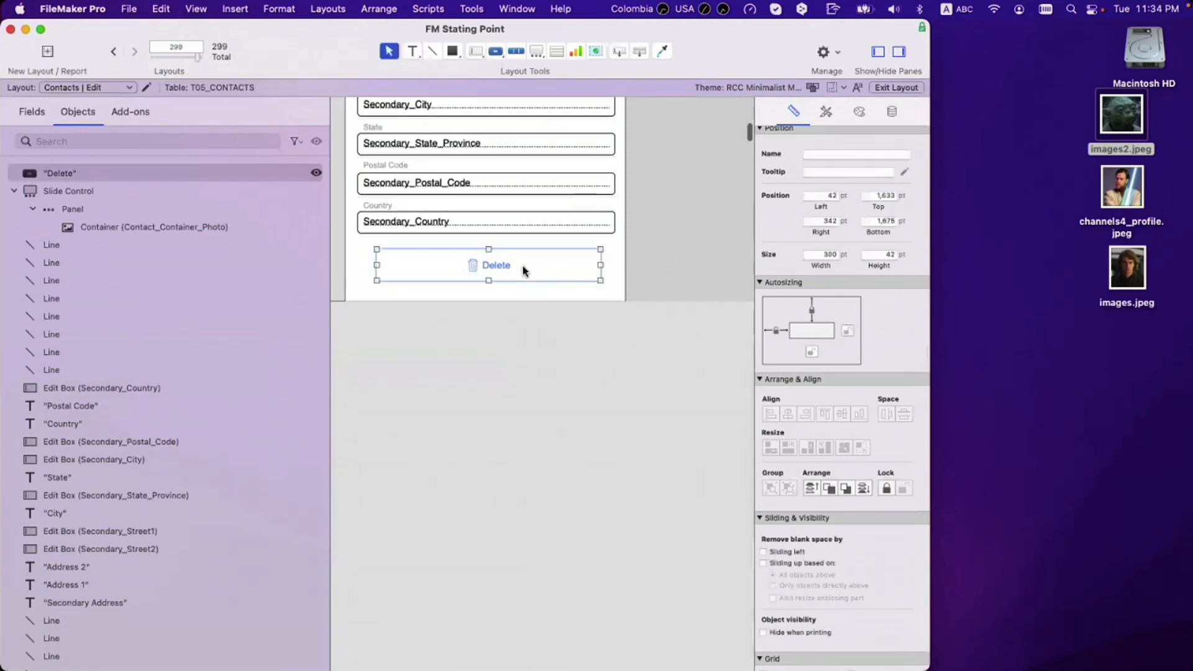
{"action": "double_click", "coordinate": [524, 273]}
{"action": "left_click", "coordinate": [713, 317]}
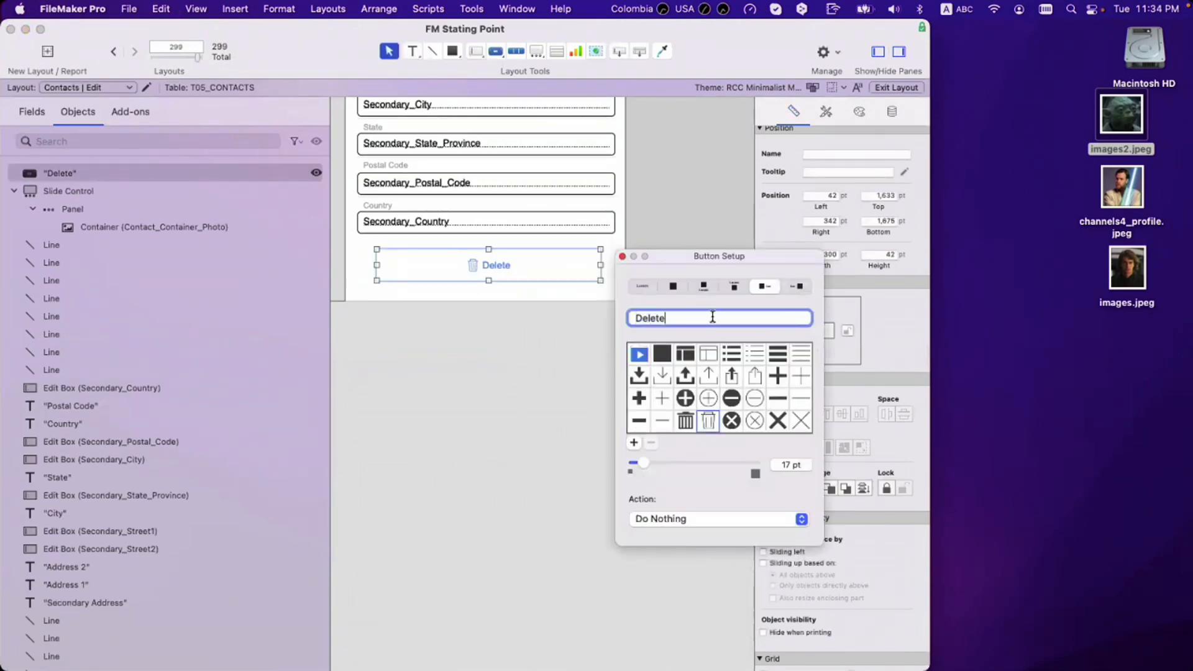
{"action": "type", "text": "<<Name_First>>"}
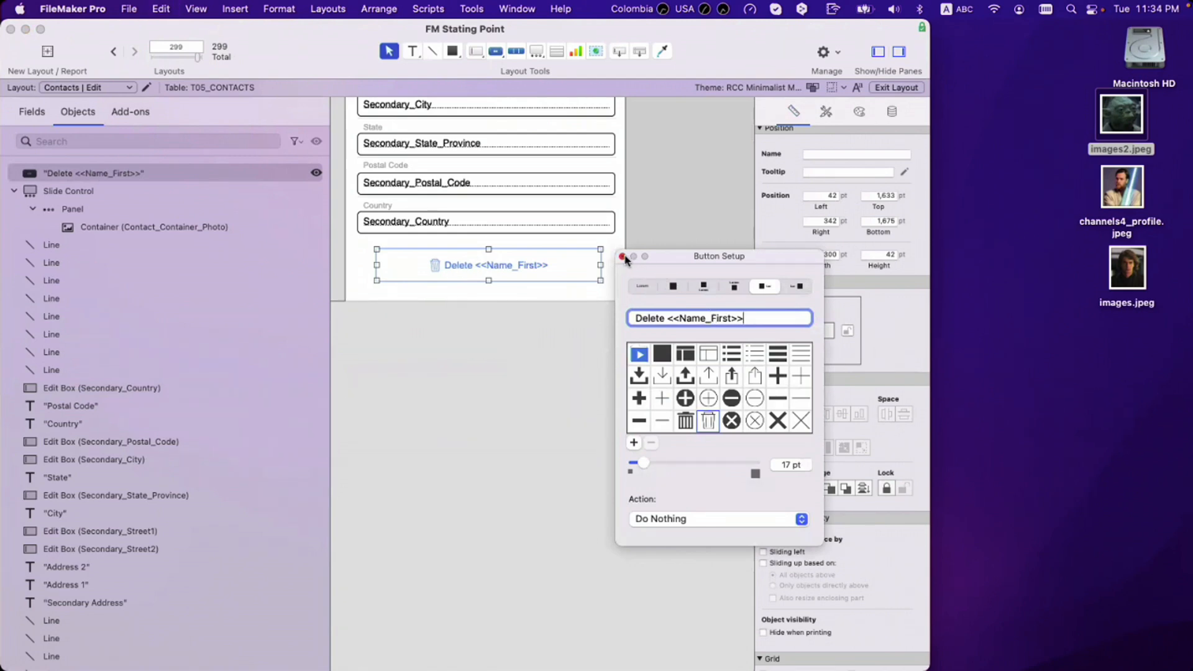
{"action": "left_click", "coordinate": [622, 256]}
Step: Apply the Action Button style and give the button a red fill
{"action": "left_click", "coordinate": [826, 111]}
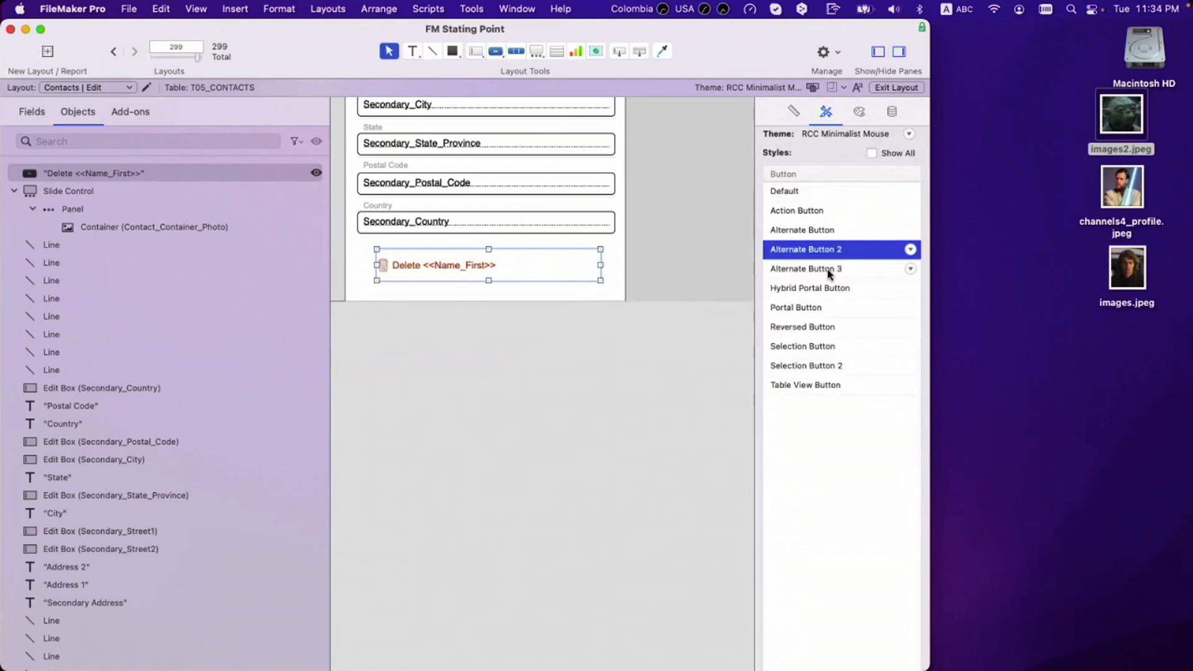
{"action": "left_click", "coordinate": [808, 384]}
{"action": "left_click", "coordinate": [819, 211]}
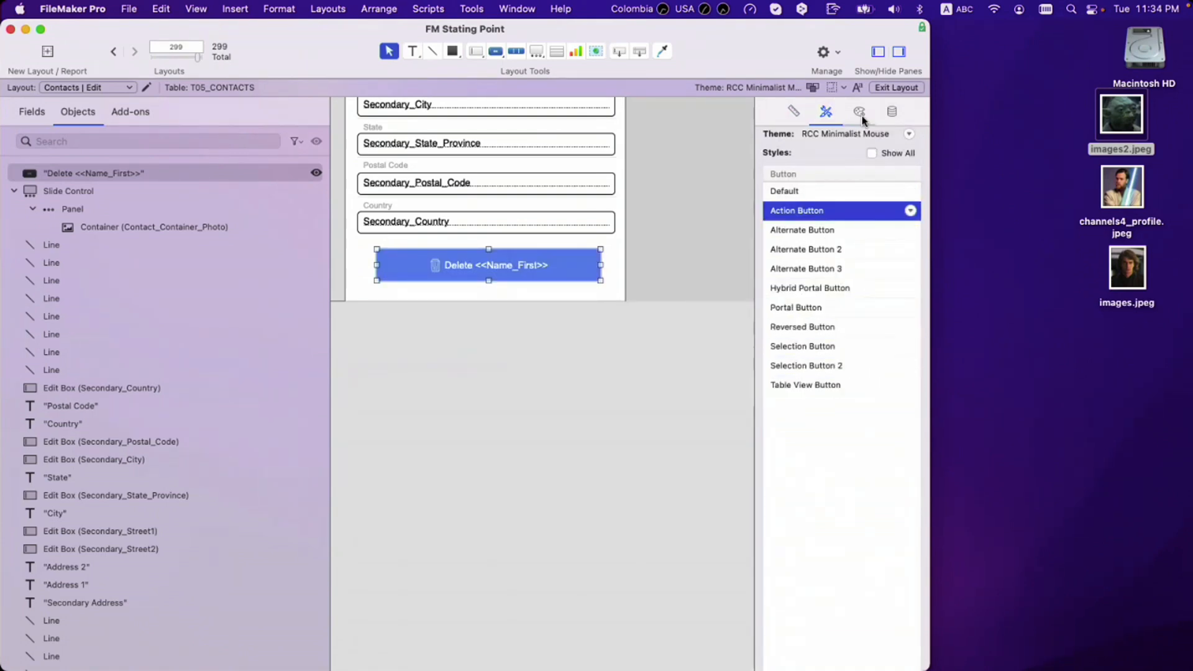
{"action": "left_click", "coordinate": [860, 112]}
{"action": "left_click", "coordinate": [792, 280]}
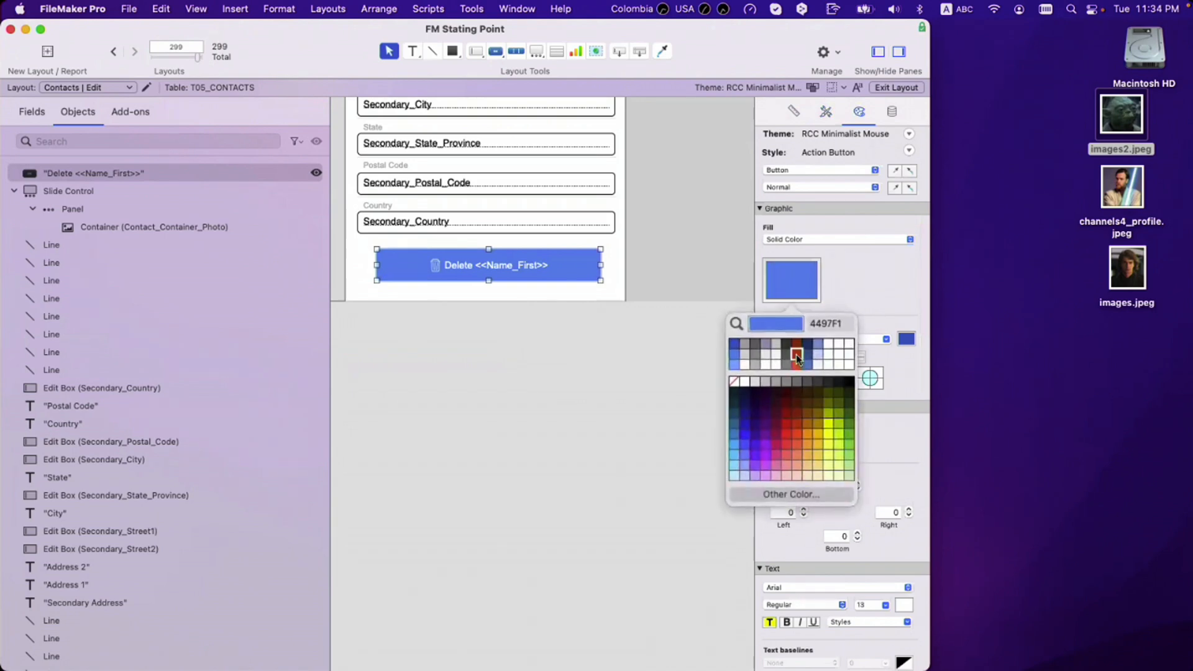
{"action": "left_click", "coordinate": [796, 357]}
{"action": "left_click", "coordinate": [896, 189]}
Step: Copy the red styling to the hover and pressed states, darkening the pressed red
{"action": "left_click", "coordinate": [857, 190]}
{"action": "left_click", "coordinate": [857, 203]}
{"action": "left_click", "coordinate": [910, 188]}
{"action": "left_click", "coordinate": [849, 188]}
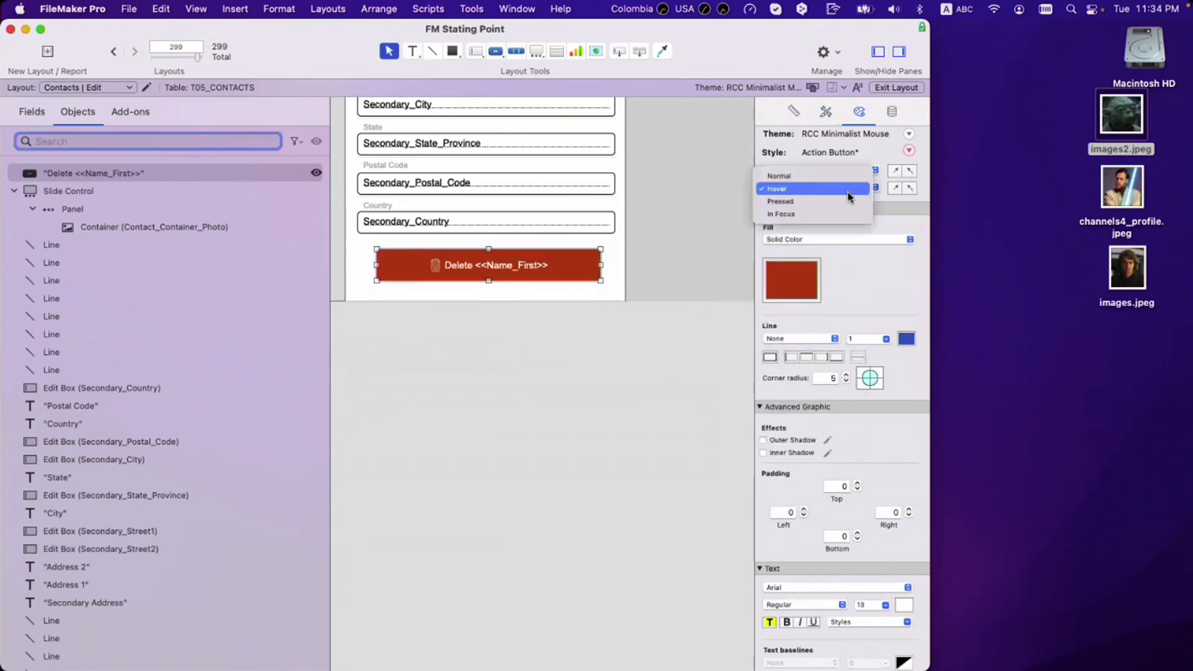
{"action": "left_click", "coordinate": [853, 201]}
{"action": "left_click", "coordinate": [910, 188]}
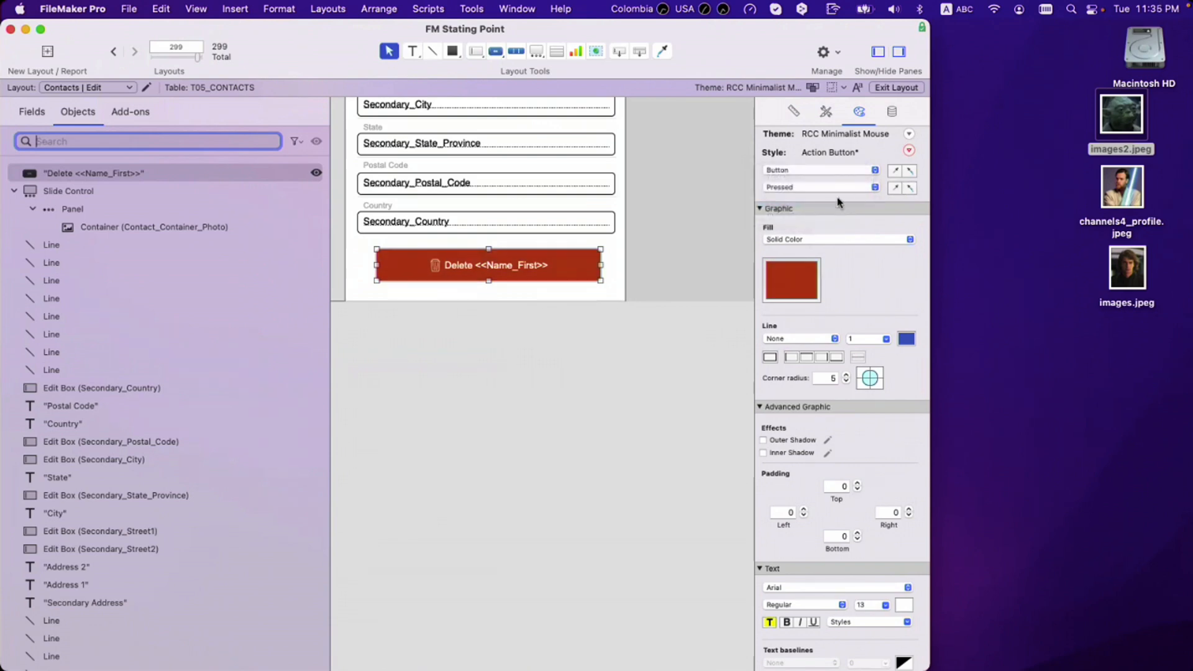
{"action": "left_click", "coordinate": [782, 280]}
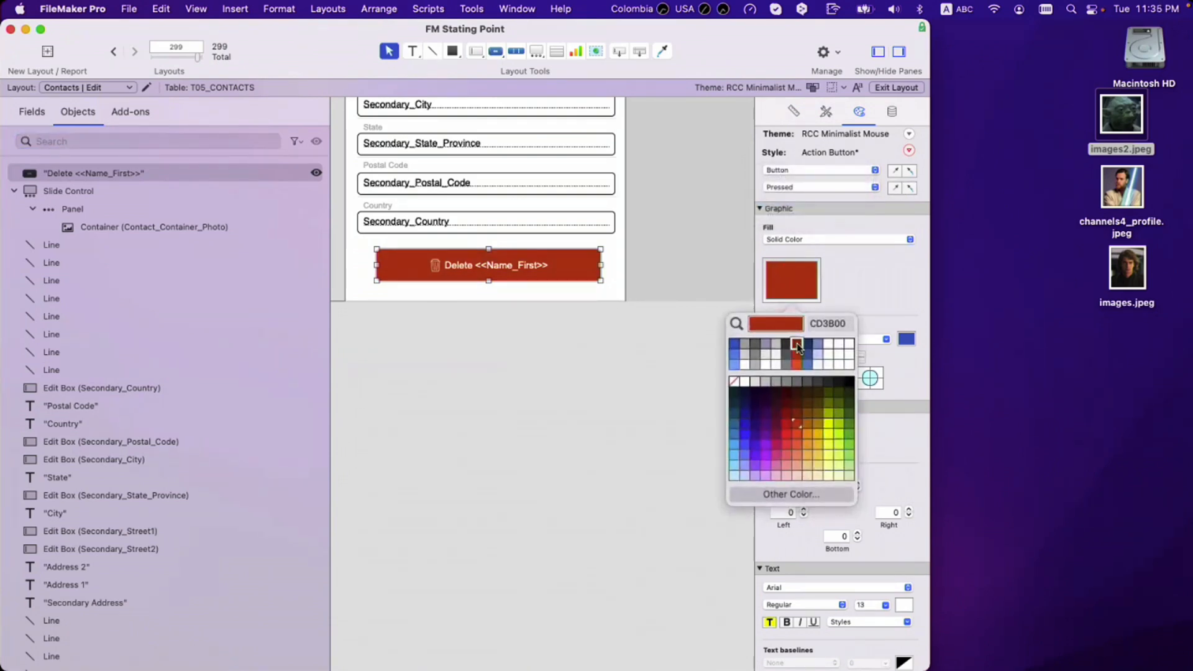
{"action": "left_click", "coordinate": [798, 345]}
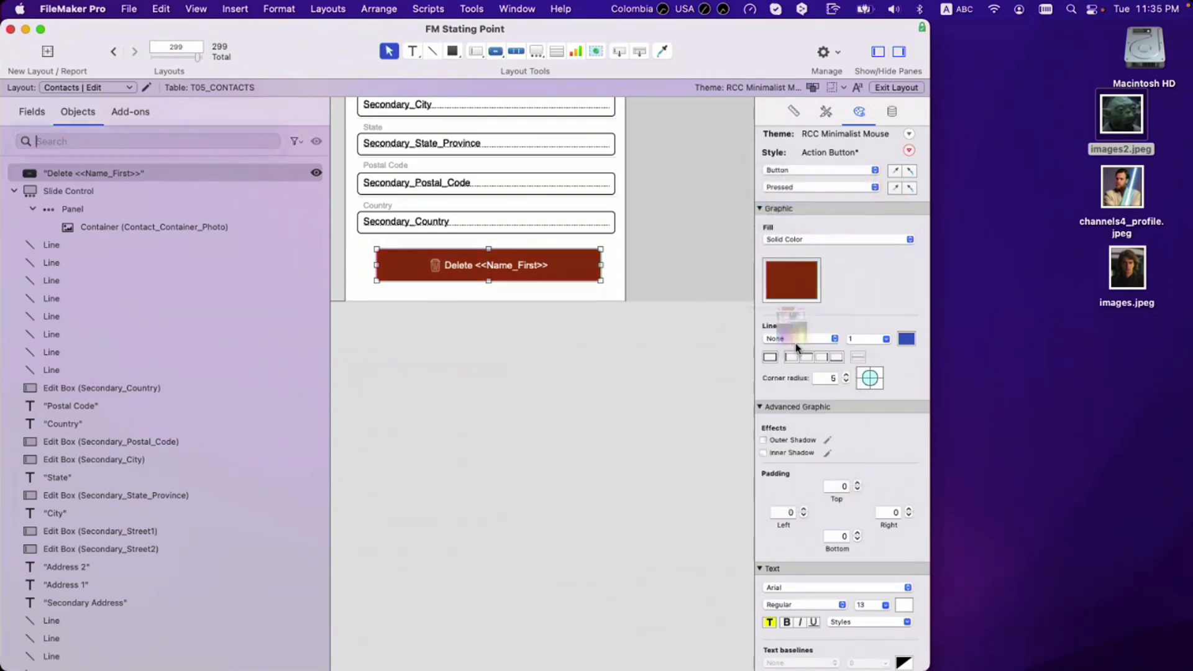
{"action": "left_click", "coordinate": [874, 188]}
{"action": "left_click", "coordinate": [877, 188]}
{"action": "left_click", "coordinate": [879, 187]}
{"action": "left_click", "coordinate": [858, 200]}
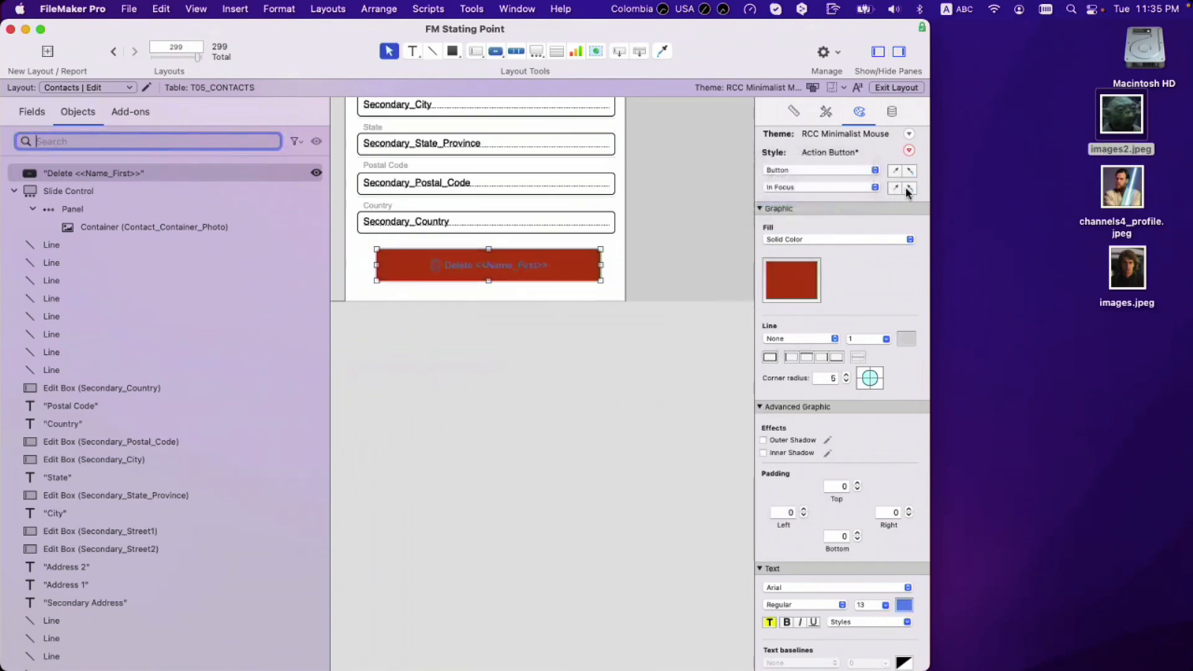
{"action": "left_click", "coordinate": [909, 189]}
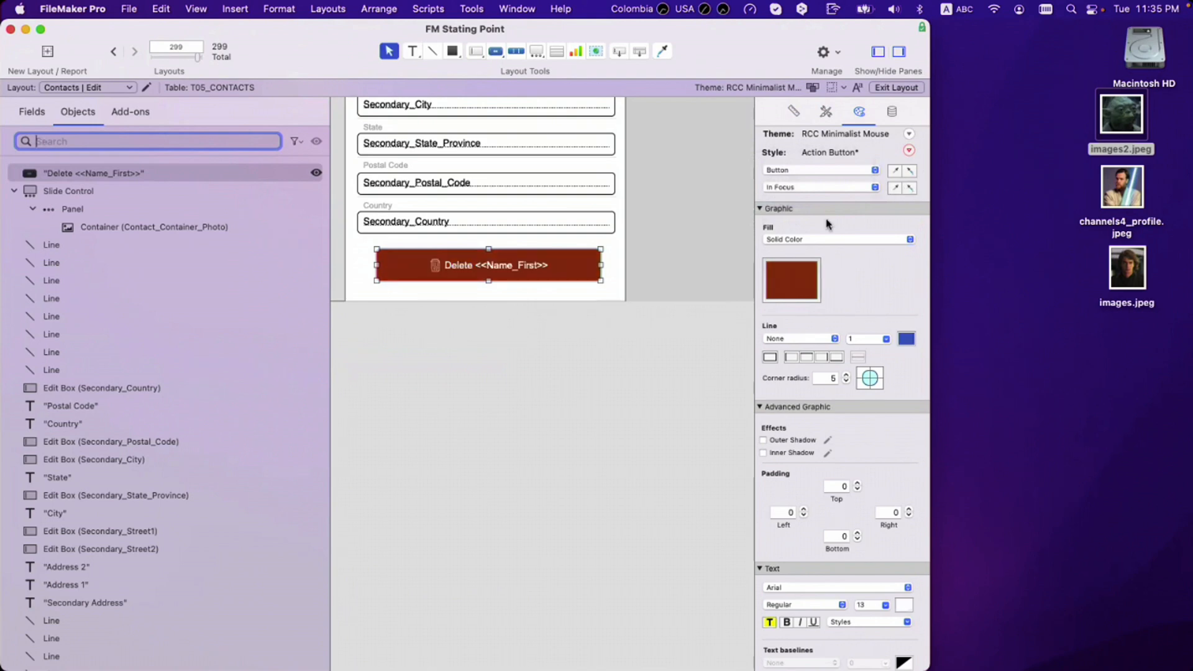
Step: Widen the button to 346 pt to match the fields and anchor it left and right
{"action": "left_click", "coordinate": [638, 327]}
{"action": "left_click", "coordinate": [524, 274]}
{"action": "left_click_drag", "start_coordinate": [523, 271], "coordinate": [503, 270]}
{"action": "left_click_drag", "start_coordinate": [578, 264], "coordinate": [615, 265]}
{"action": "left_click", "coordinate": [794, 112]}
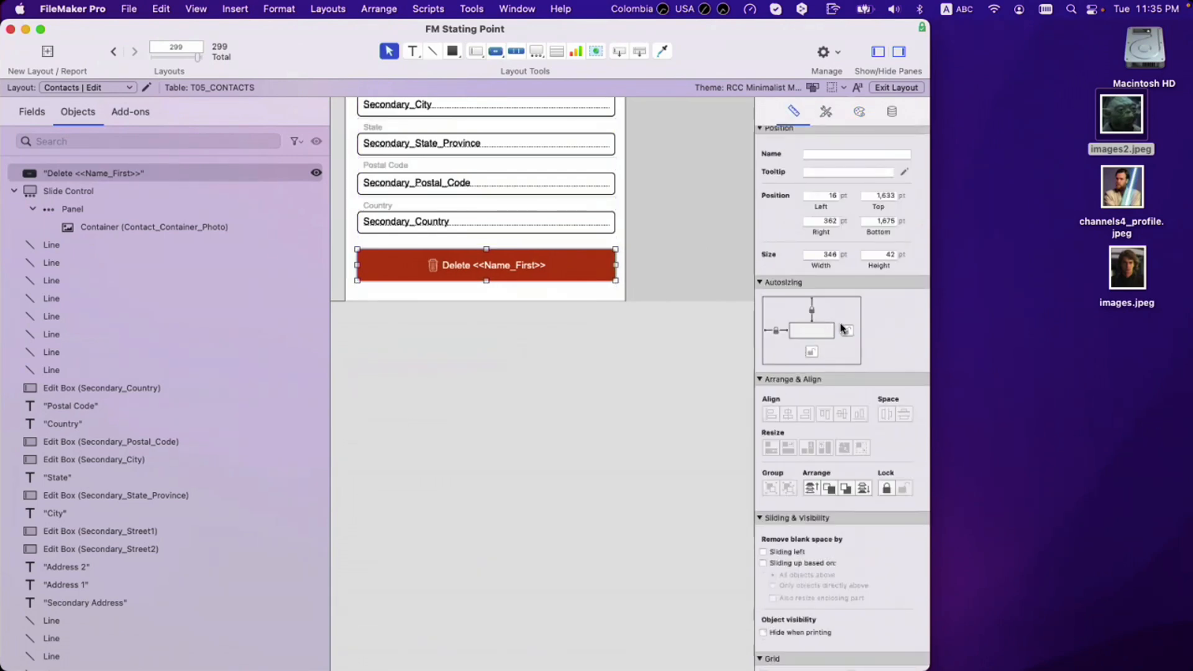
{"action": "left_click", "coordinate": [470, 287]}
{"action": "left_click", "coordinate": [474, 274]}
Step: Move the button lower and set the body part's bottom just below it
{"action": "left_click_drag", "start_coordinate": [474, 301], "coordinate": [477, 347]}
{"action": "left_click_drag", "start_coordinate": [479, 275], "coordinate": [482, 294]}
{"action": "left_click", "coordinate": [482, 353]}
{"action": "left_click_drag", "start_coordinate": [483, 346], "coordinate": [483, 335]}
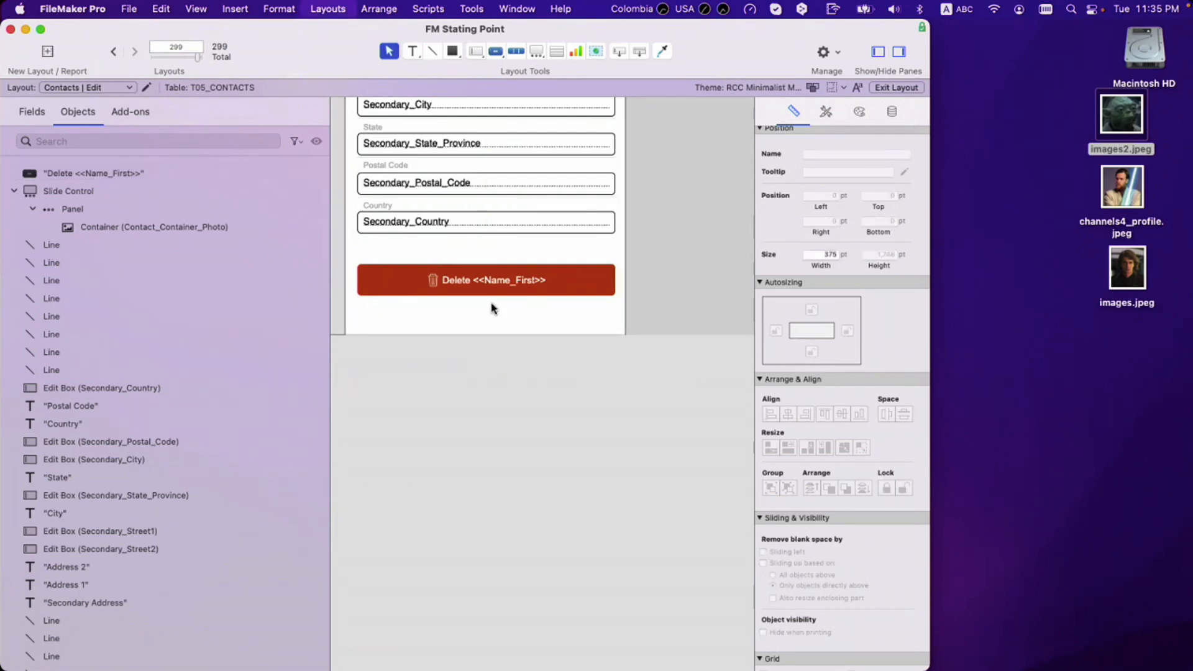
Step: In Browse mode, open the contact's edit form and scroll down to the Delete button
{"action": "key", "text": "super+b"}
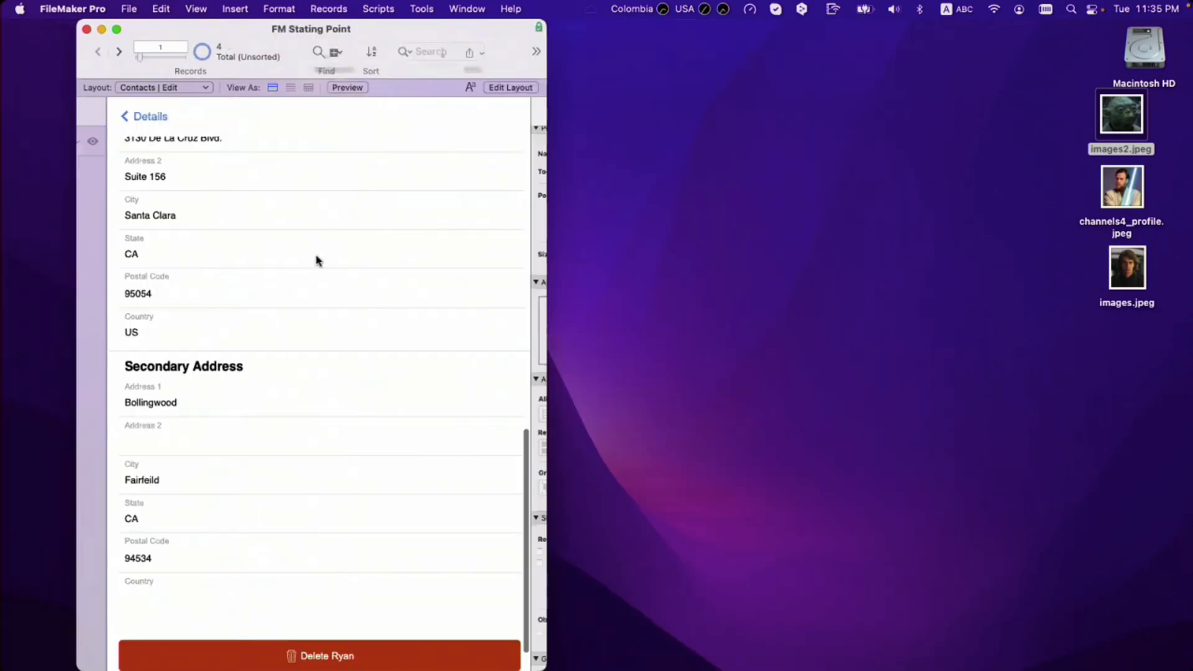
{"action": "left_click", "coordinate": [126, 118]}
{"action": "key", "text": "super+alt+s"}
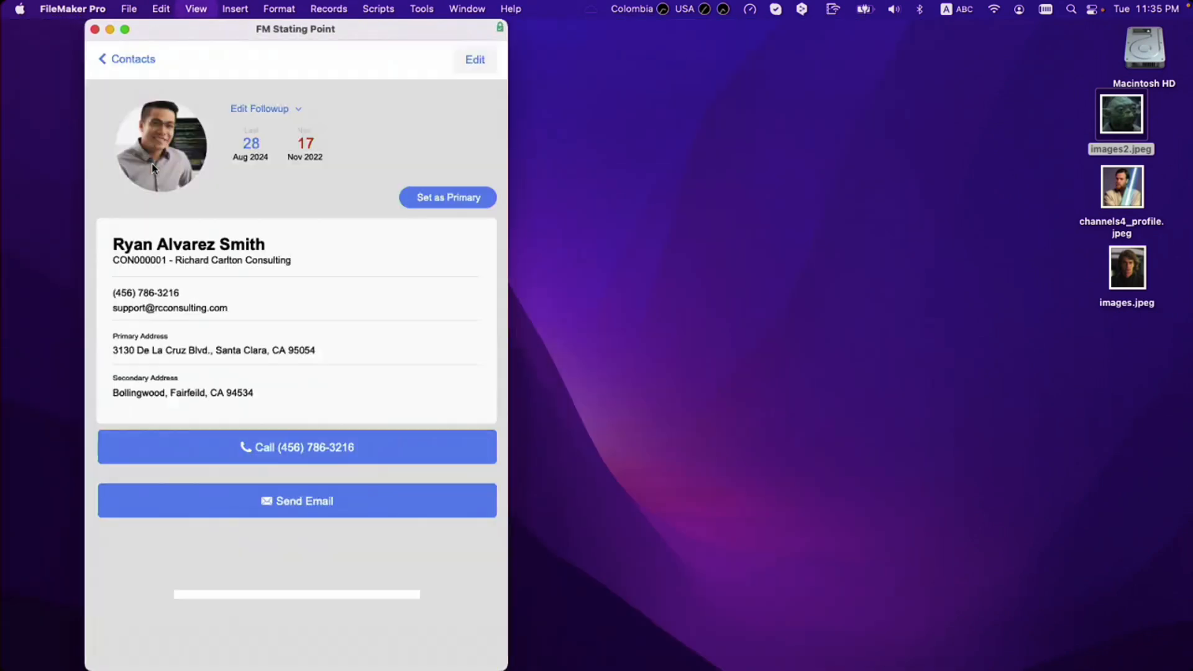
{"action": "left_click", "coordinate": [125, 29]}
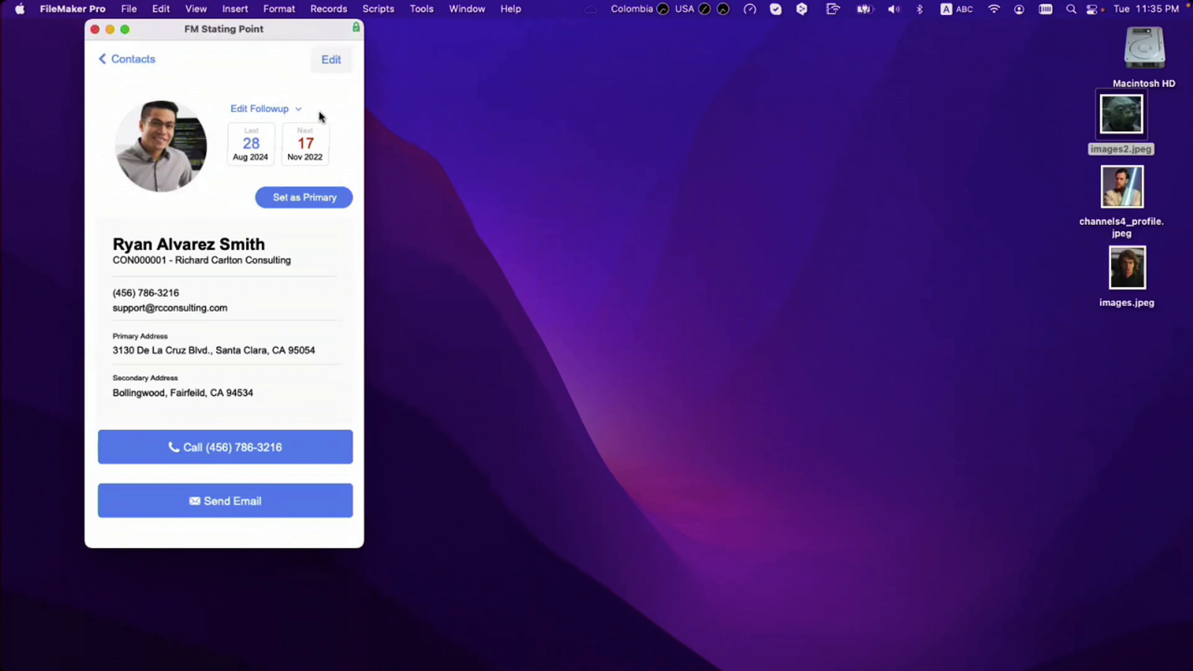
{"action": "left_click", "coordinate": [325, 66]}
{"action": "scroll", "coordinate": [268, 264], "scroll_direction": "down", "scroll_amount": 10}
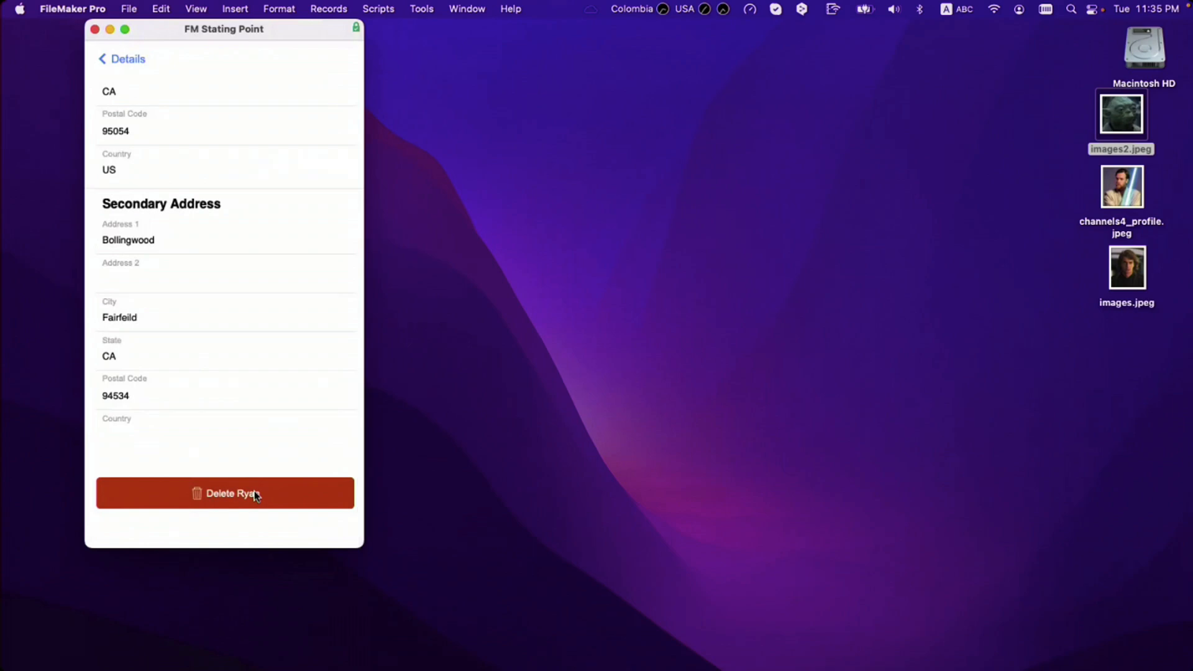
Step: Toggle Layout mode and back, returning to the contact's edit form with the status toolbar shown
{"action": "key", "text": "super+l"}
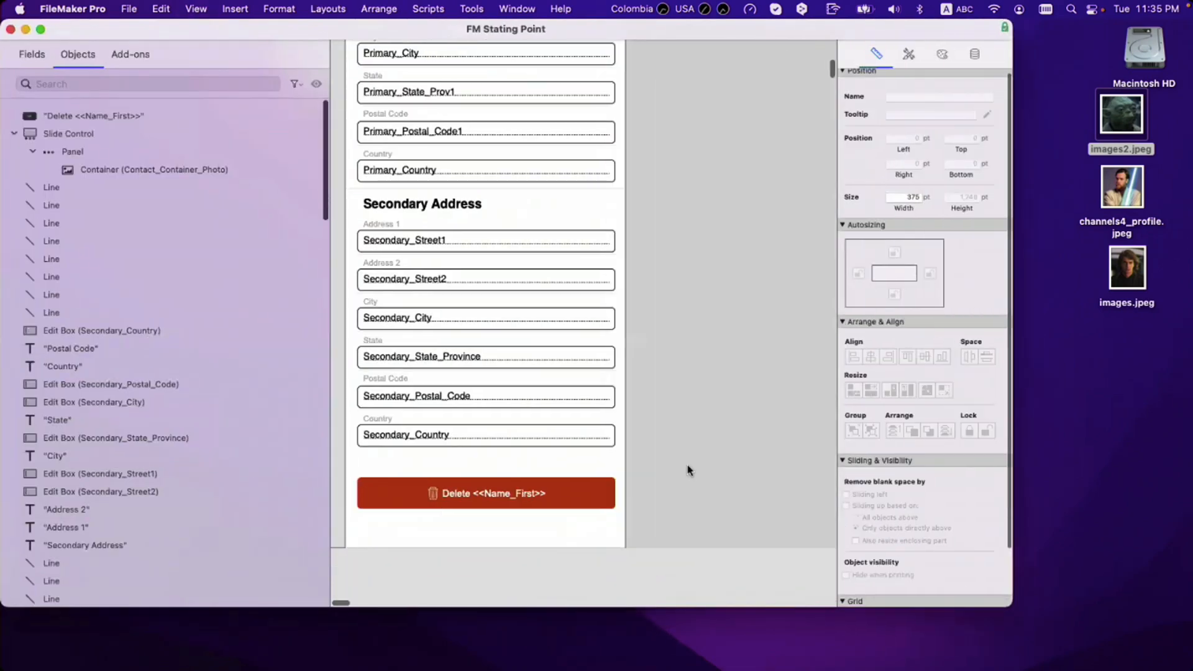
{"action": "key", "text": "super+b"}
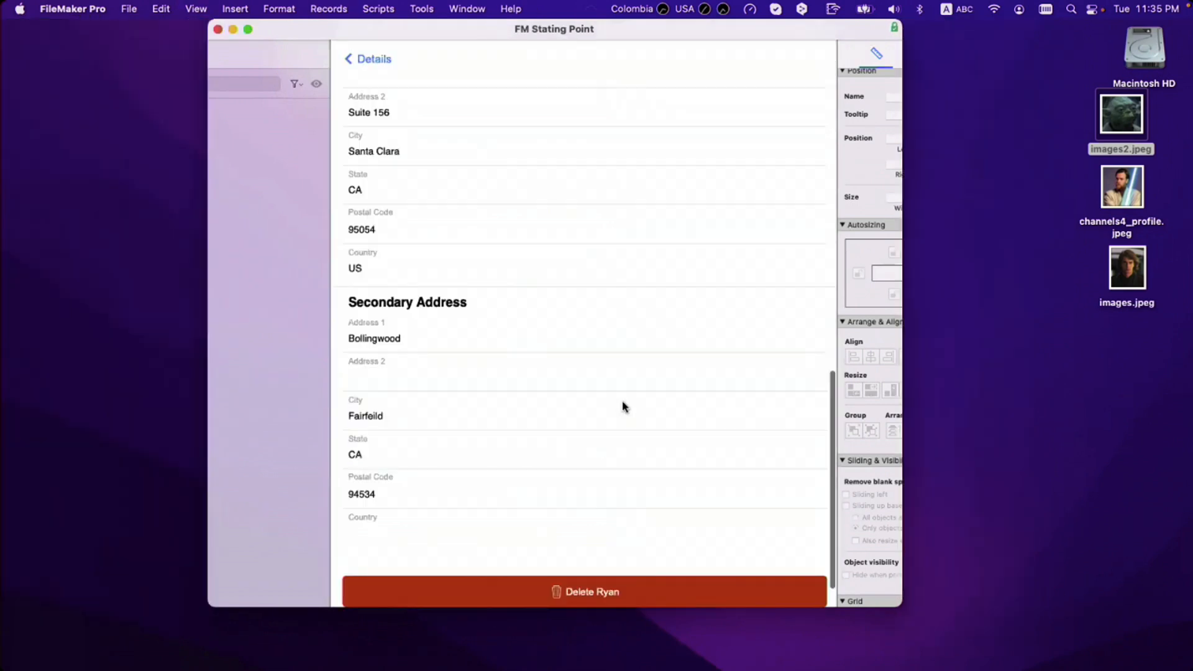
{"action": "scroll", "coordinate": [568, 370], "scroll_direction": "up", "scroll_amount": 10}
{"action": "left_click", "coordinate": [366, 59]}
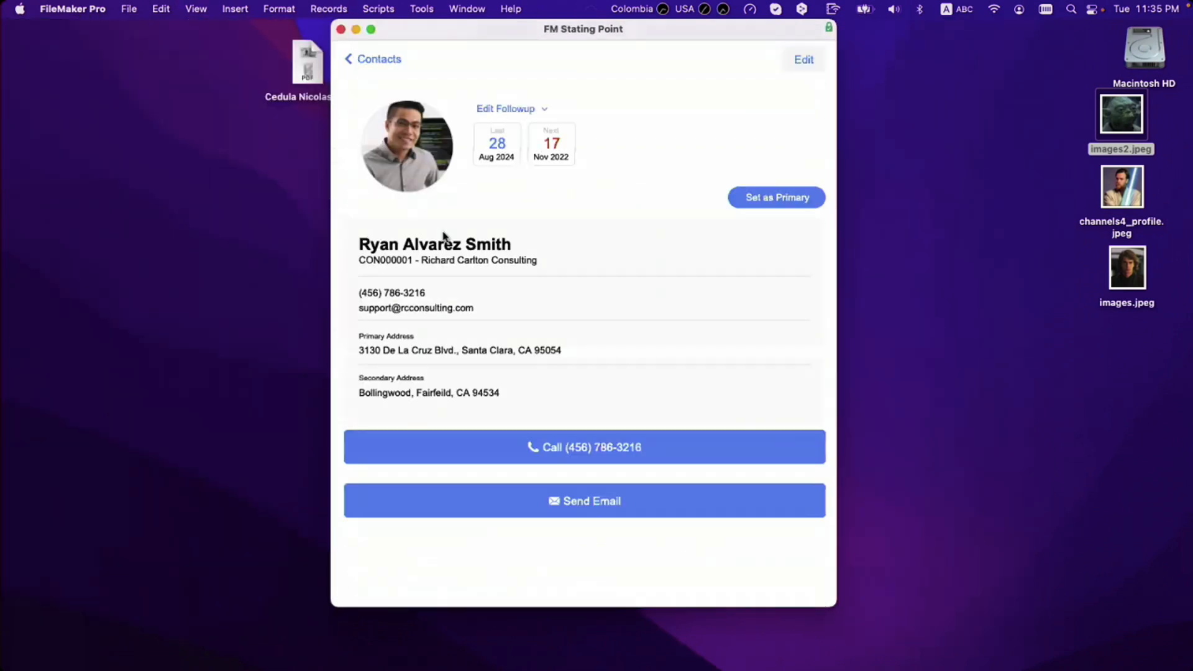
{"action": "left_click", "coordinate": [807, 59]}
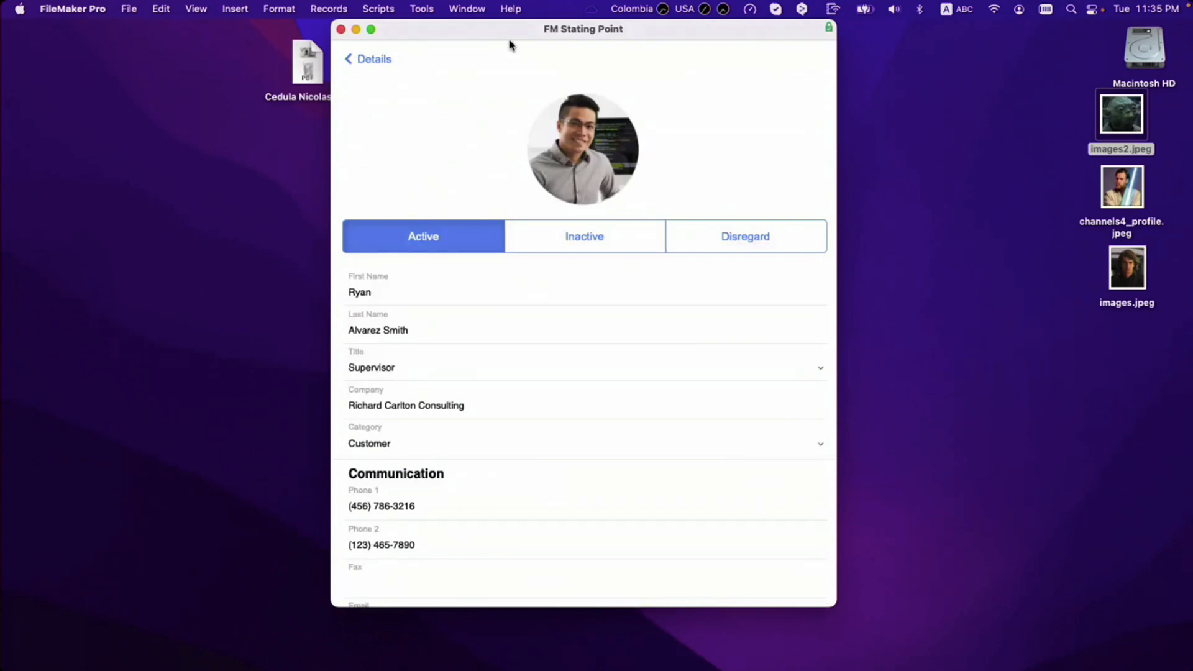
{"action": "key", "text": "alt+super+s"}
Step: In Script Workspace, create a new script named Delete Contact
{"action": "key", "text": "shift+super+s"}
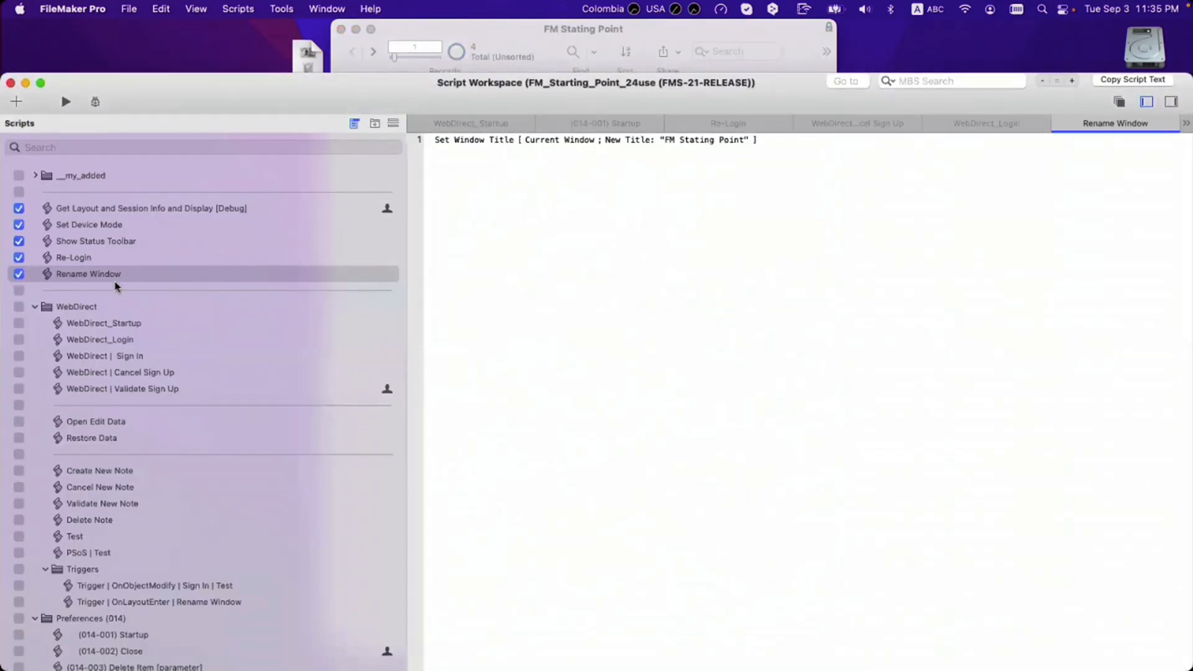
{"action": "left_click", "coordinate": [36, 306]}
{"action": "left_click", "coordinate": [35, 306]}
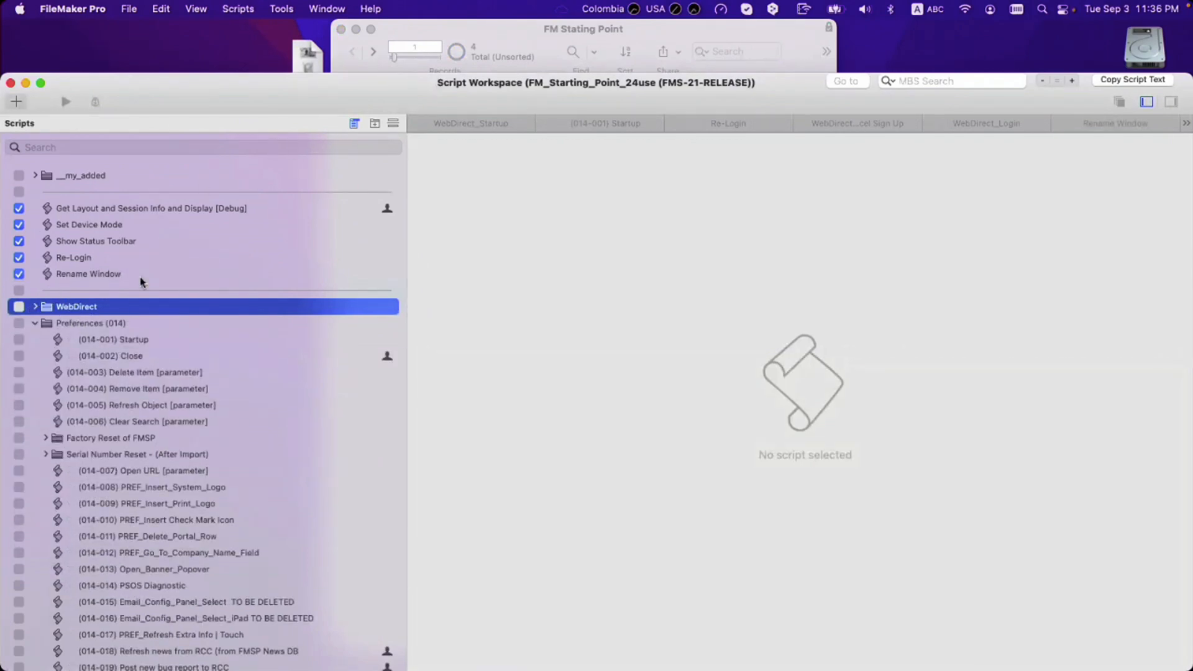
{"action": "key", "text": "super+n"}
{"action": "type", "text": "Del"}
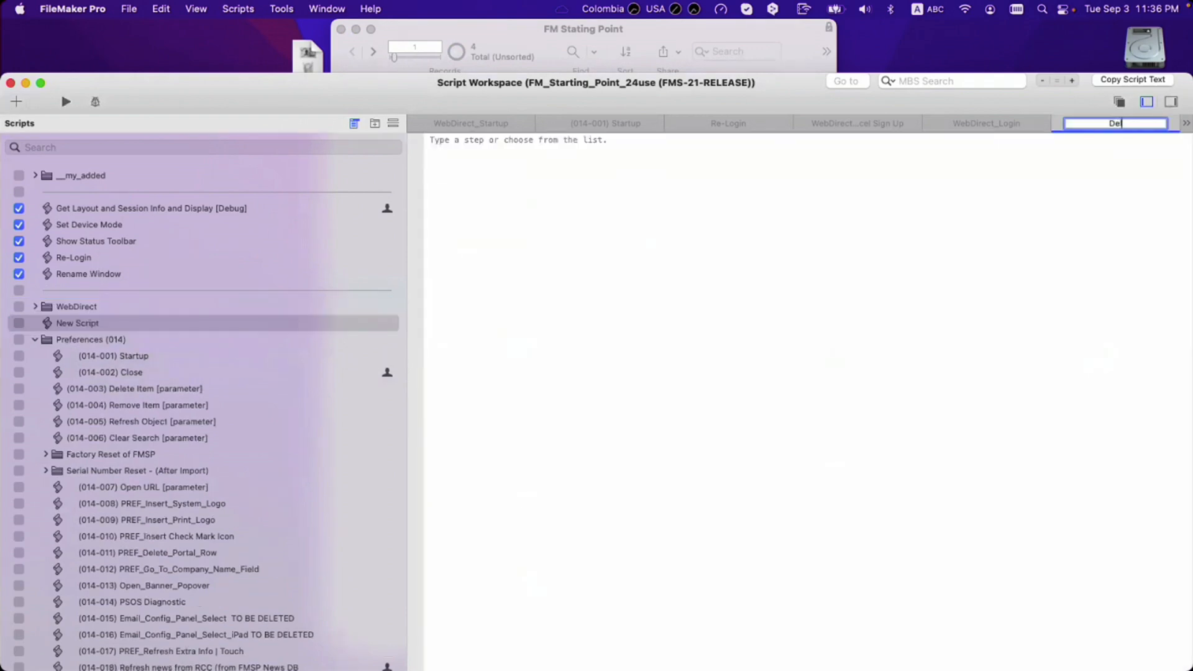
{"action": "type", "text": "ete Contact | Mo"}
{"action": "key", "text": "BackSpace"}
{"action": "key", "text": "BackSpace"}
{"action": "key", "text": "BackSpace"}
{"action": "key", "text": "BackSpace"}
{"action": "key", "text": "BackSpace"}
{"action": "key", "text": "Return"}
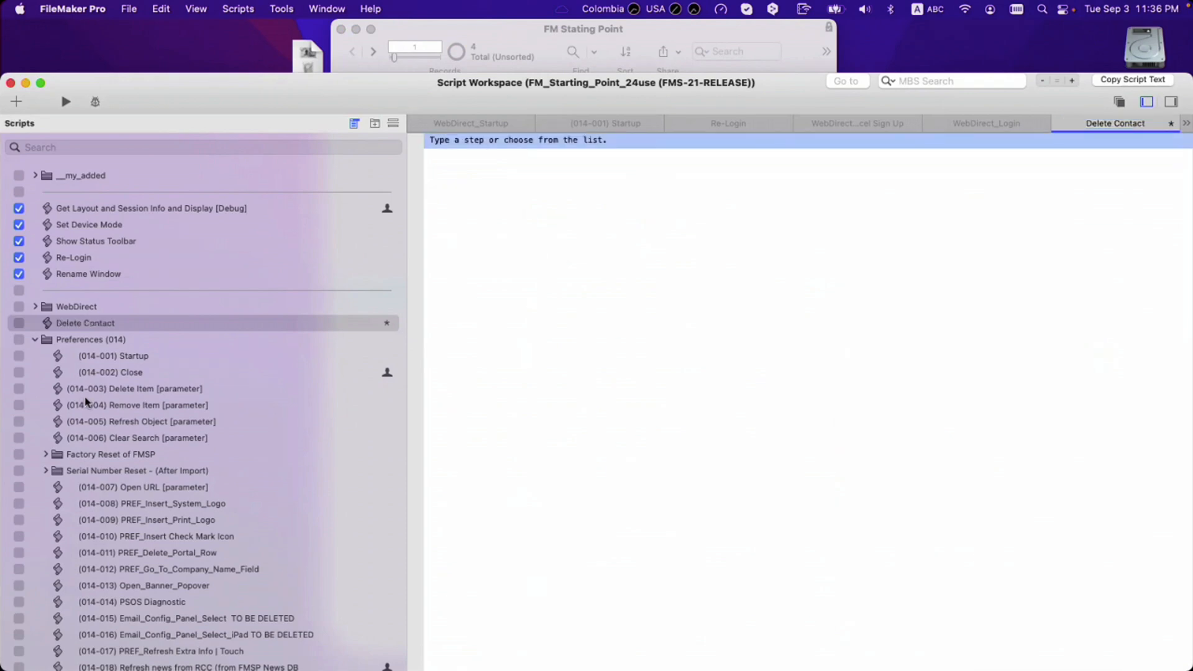
Step: Create a script folder named Mobile and move Delete Contact into it
{"action": "left_click_drag", "start_coordinate": [379, 85], "coordinate": [502, 85]}
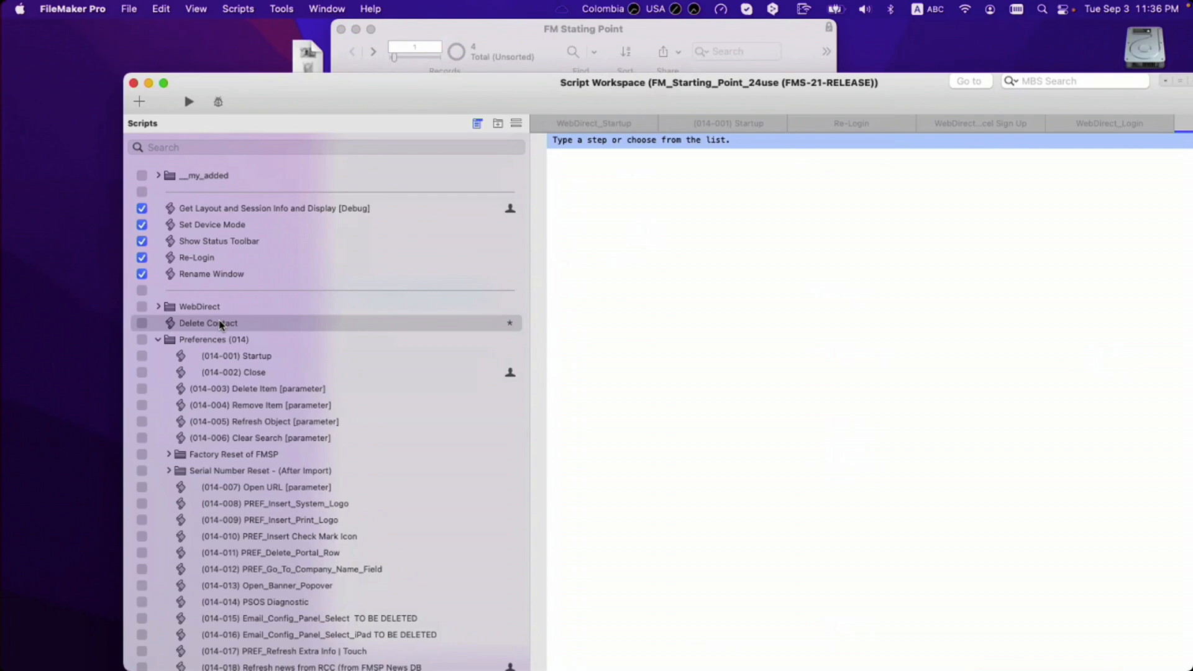
{"action": "key", "text": "super+shift+n"}
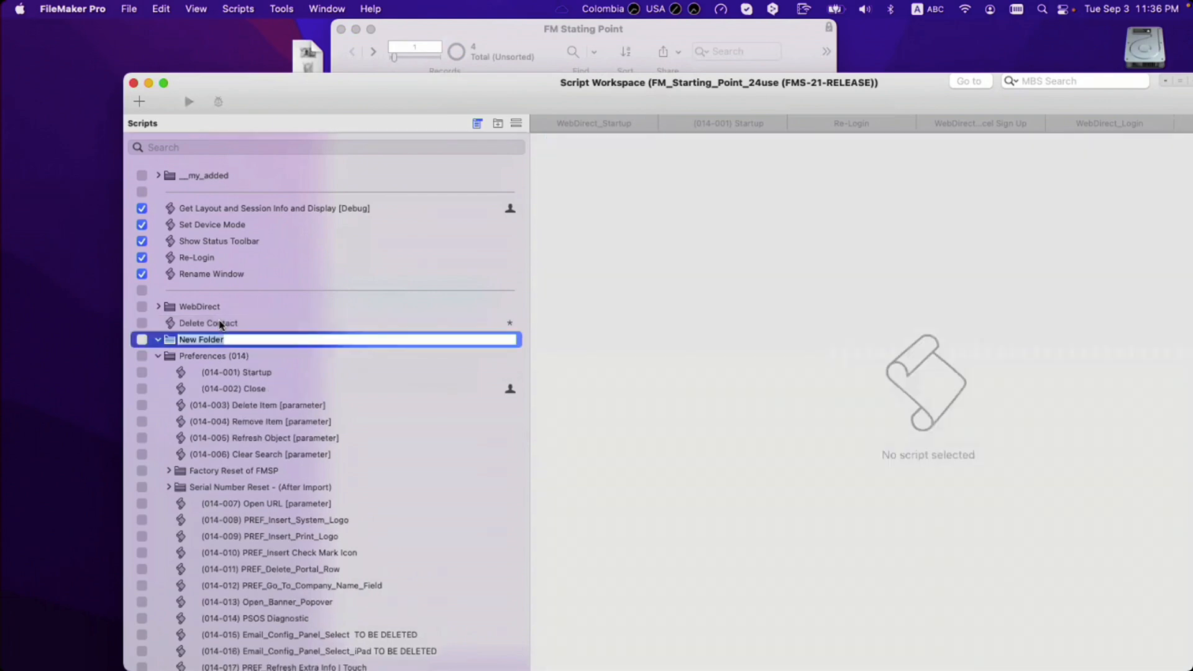
{"action": "type", "text": "Mobile"}
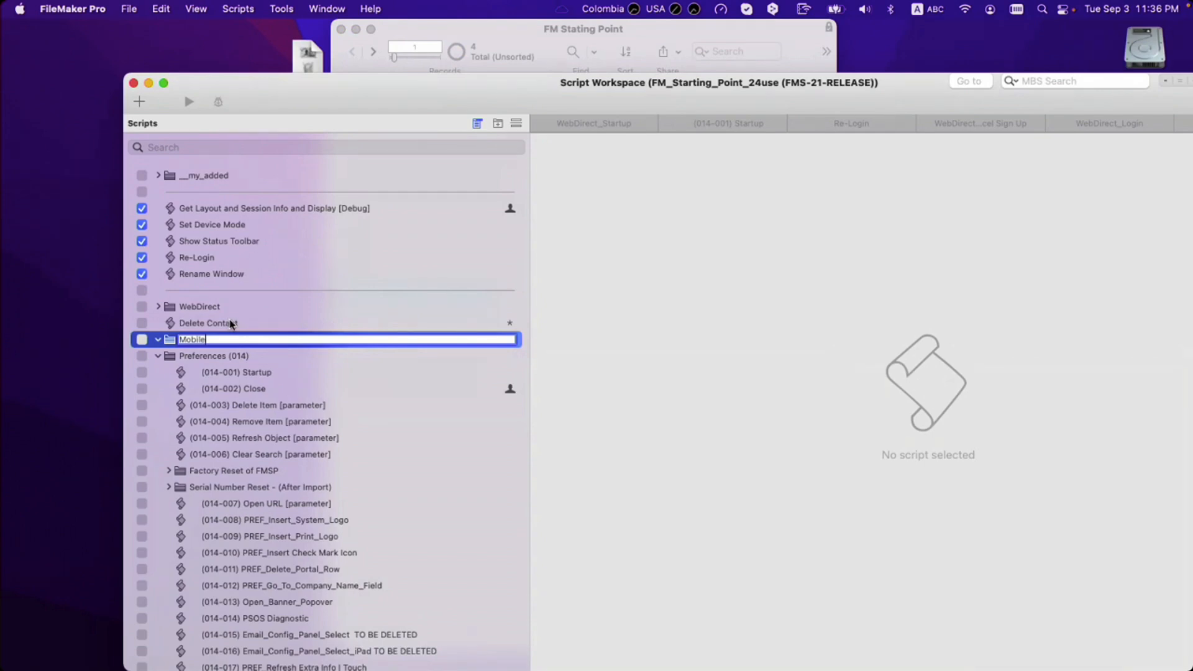
{"action": "key", "text": "Return"}
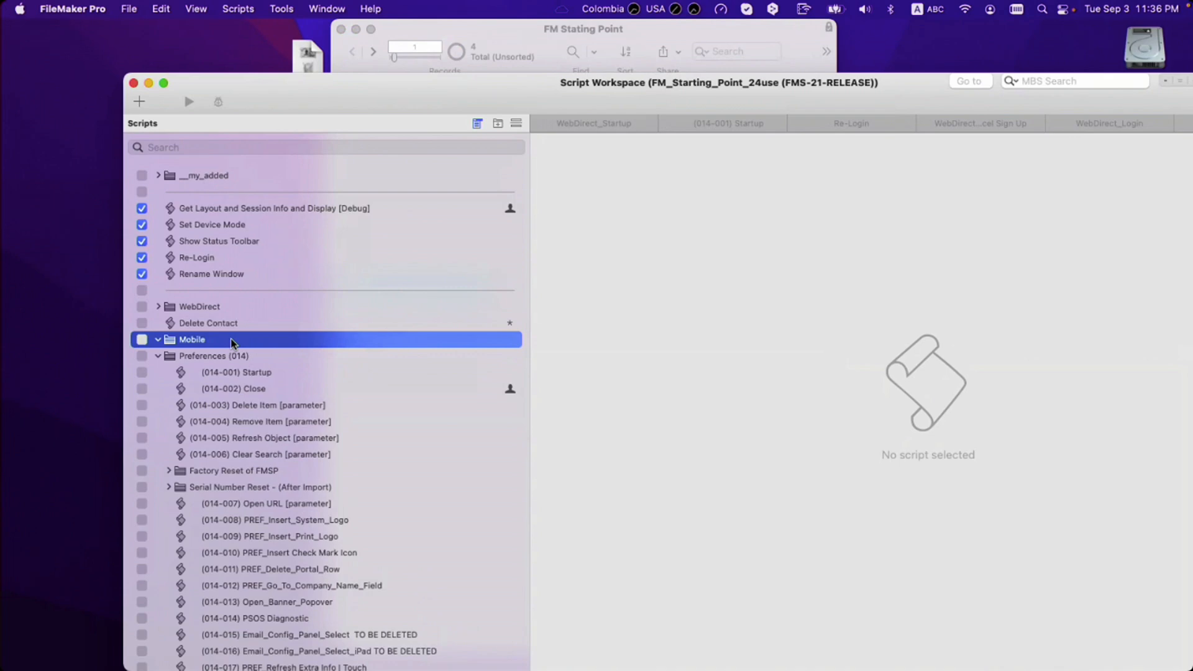
{"action": "left_click_drag", "start_coordinate": [231, 341], "coordinate": [231, 340]}
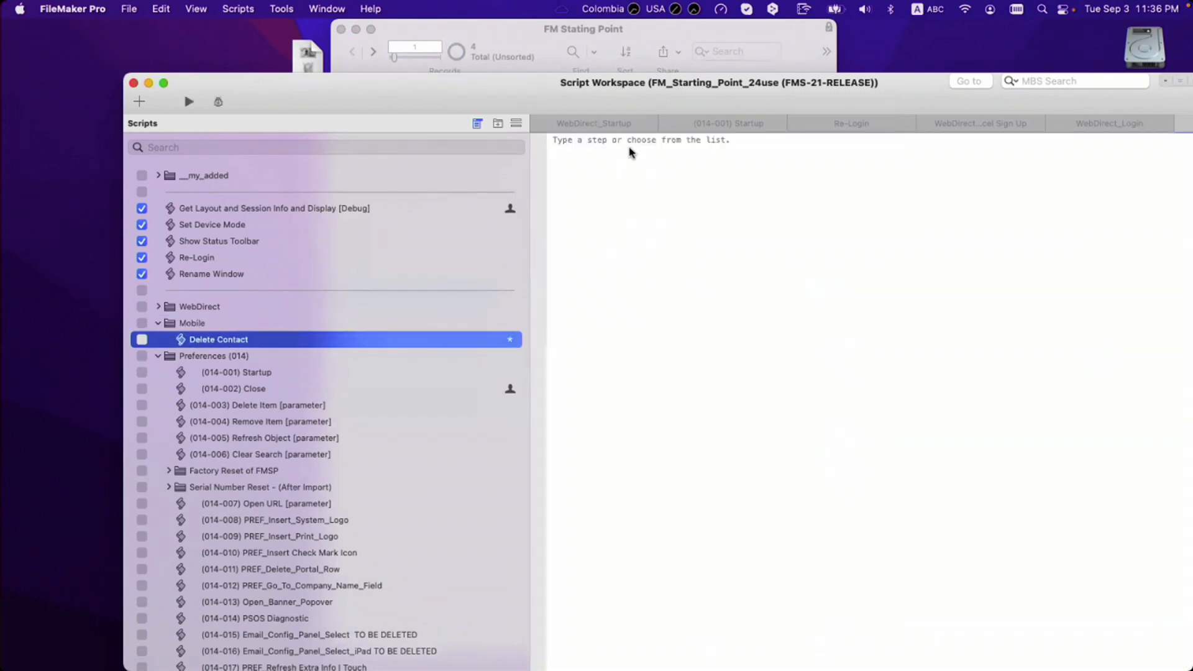
{"action": "left_click", "coordinate": [626, 144]}
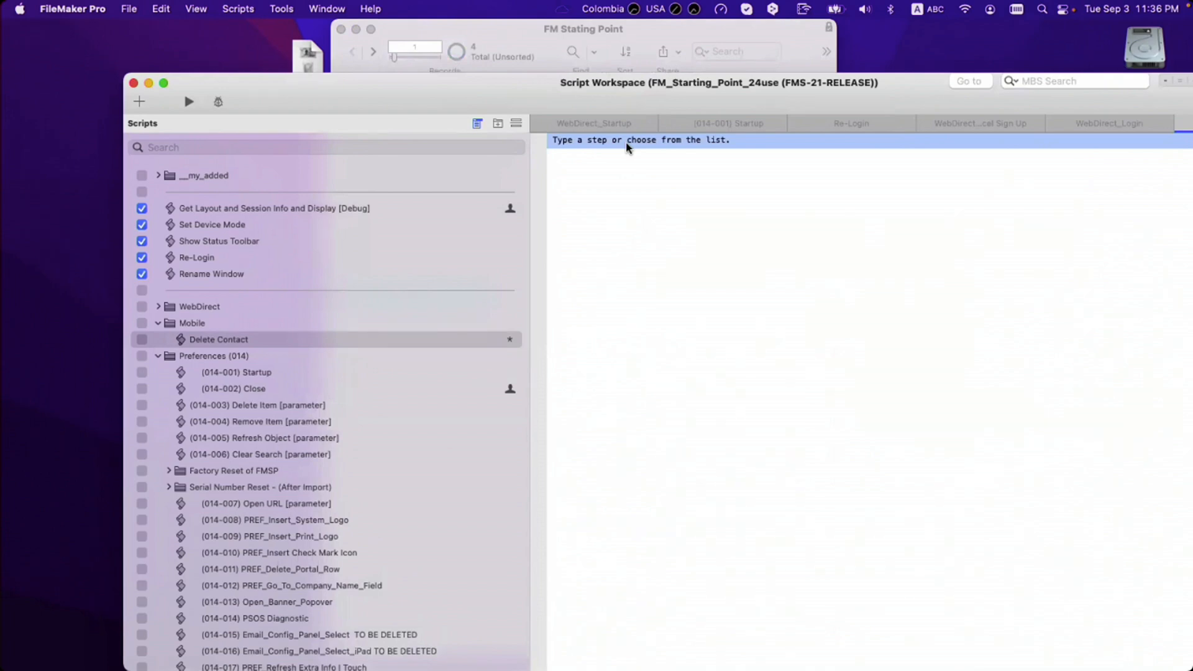
Step: Add a Show Custom Dialog step titled Delete Contact
{"action": "type", "text": "show"}
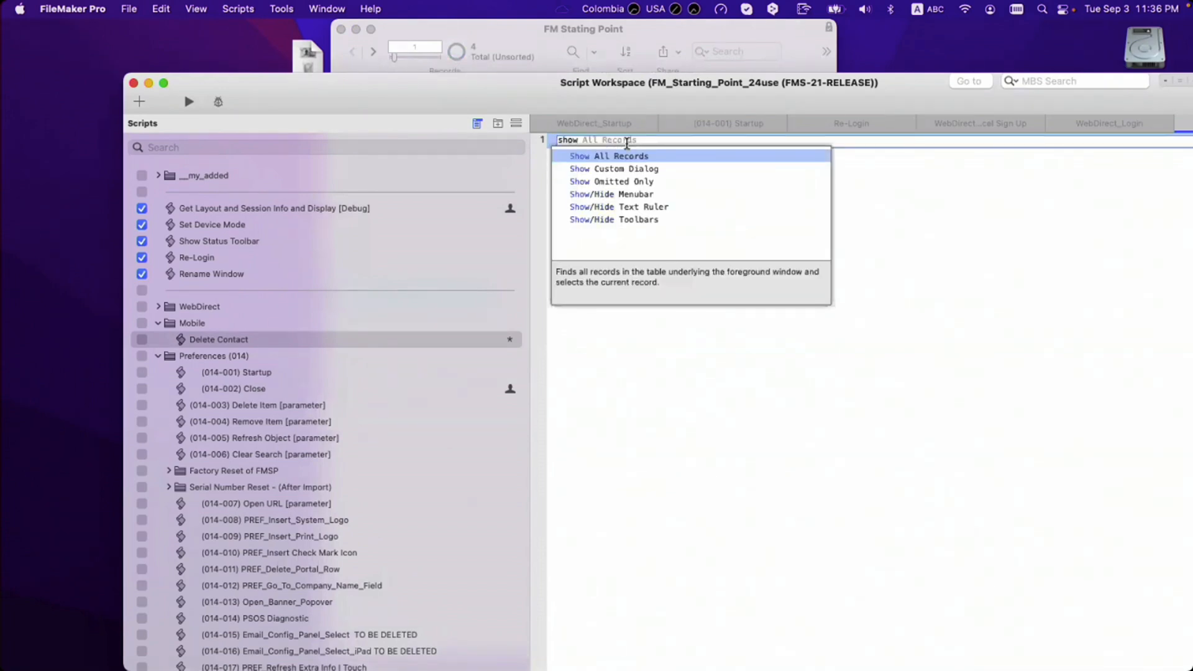
{"action": "key", "text": "Down"}
{"action": "key", "text": "Return"}
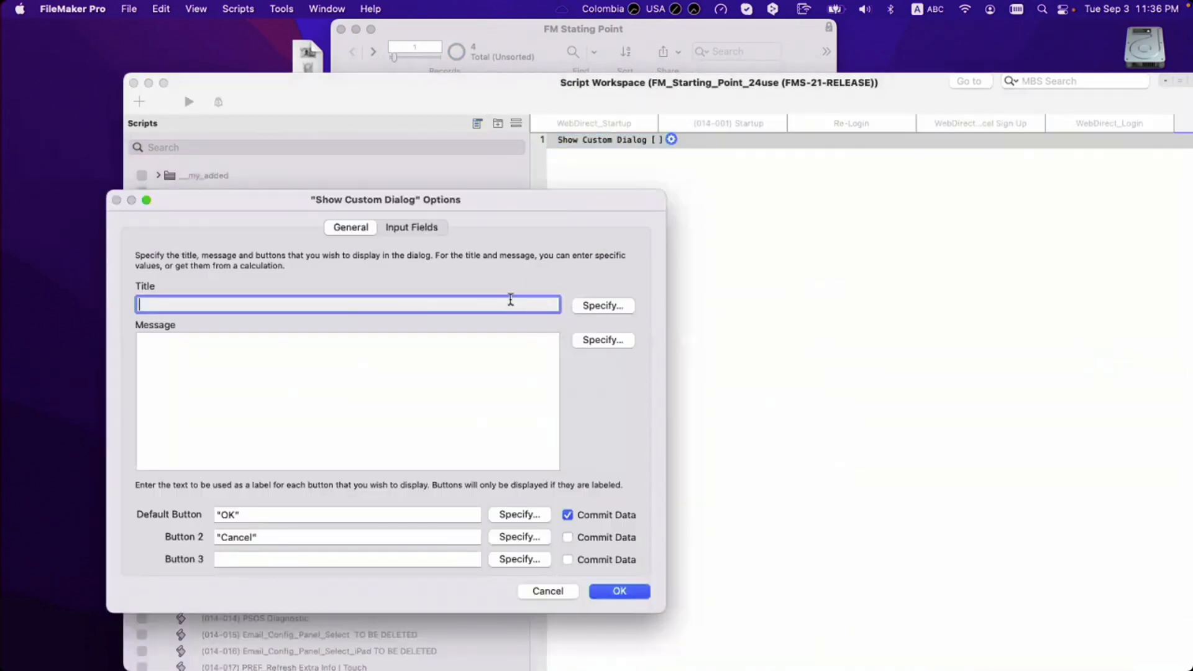
{"action": "type", "text": "Delet"}
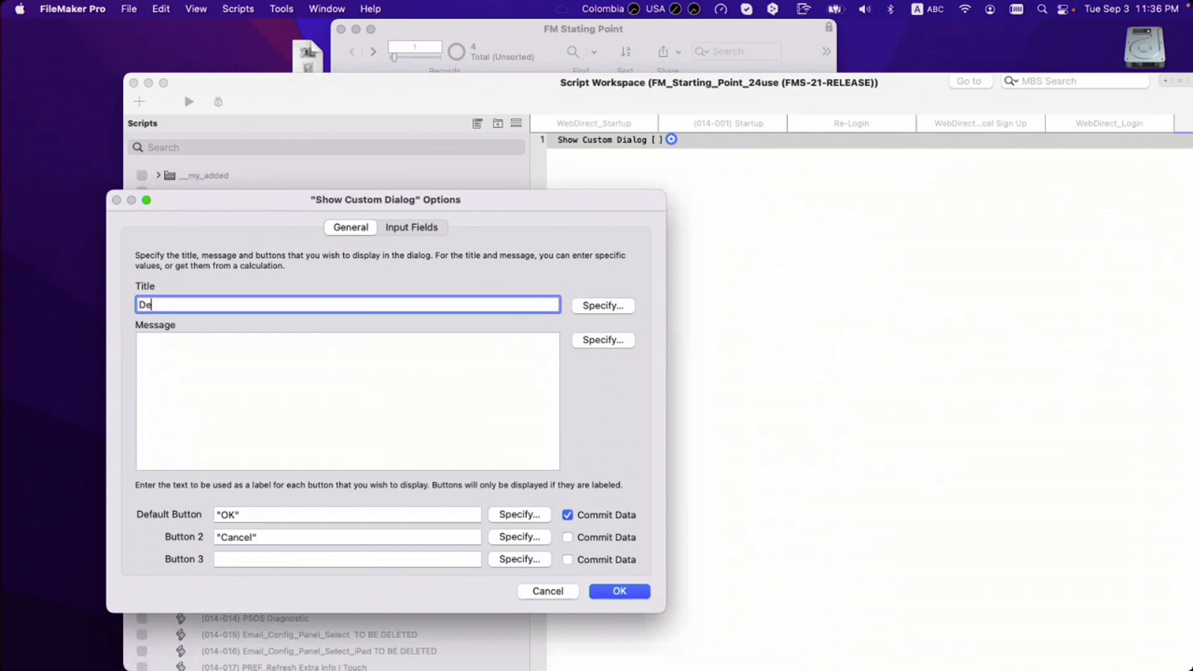
{"action": "type", "text": "e COntac"}
{"action": "key", "text": "BackSpace"}
{"action": "key", "text": "BackSpace"}
{"action": "key", "text": "BackSpace"}
{"action": "key", "text": "BackSpace"}
{"action": "key", "text": "BackSpace"}
{"action": "type", "text": "ontact"}
Step: Start the message calculation with "Do you want to delete " & and insert the Name_First field
{"action": "left_click", "coordinate": [595, 341]}
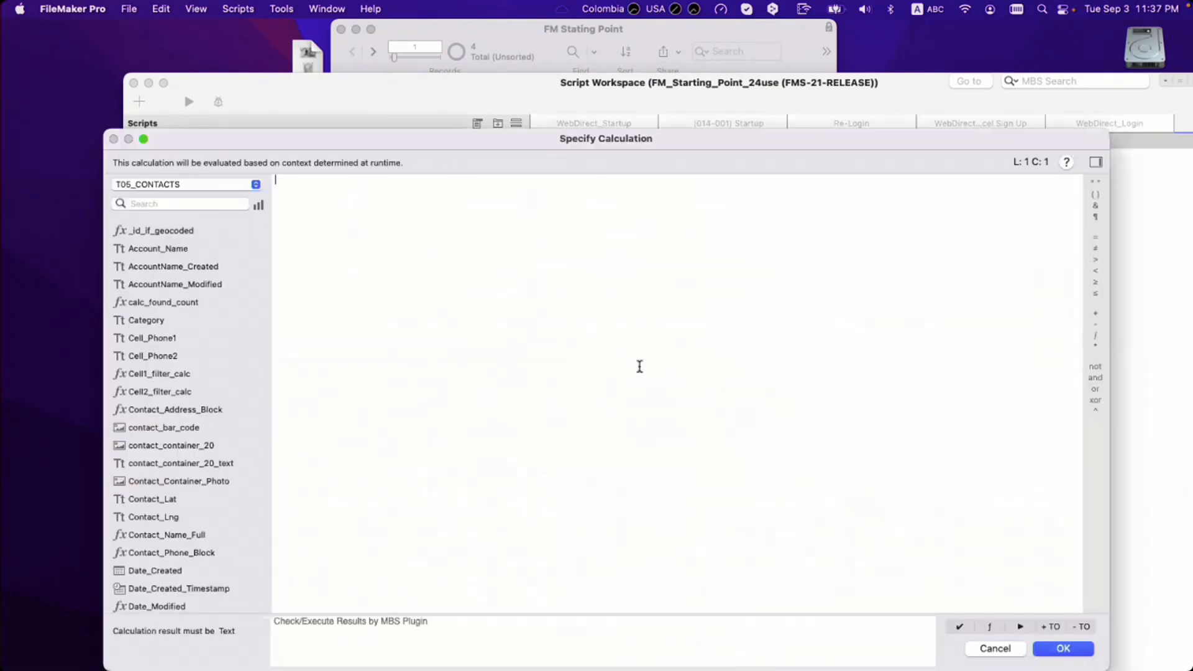
{"action": "type", "text": "Do you want to delete "}
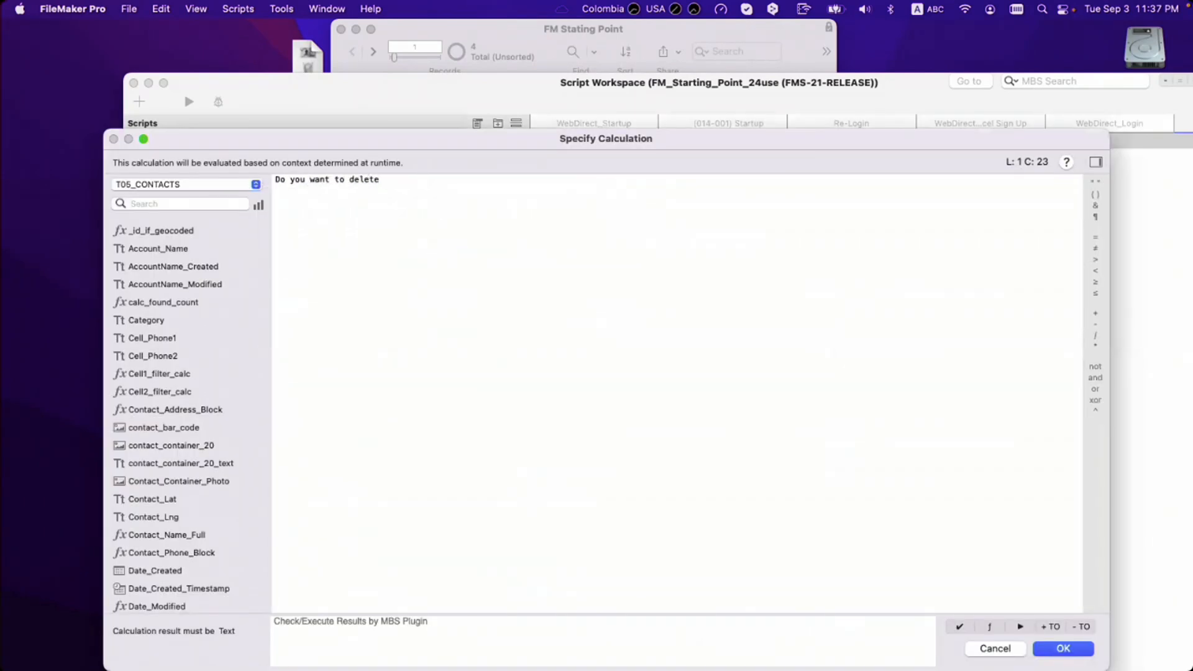
{"action": "type", "text": "\""}
{"action": "key", "text": "super+Left"}
{"action": "type", "text": "\""}
{"action": "key", "text": "super+Right"}
{"action": "type", "text": "&"}
{"action": "type", "text": "Name"}
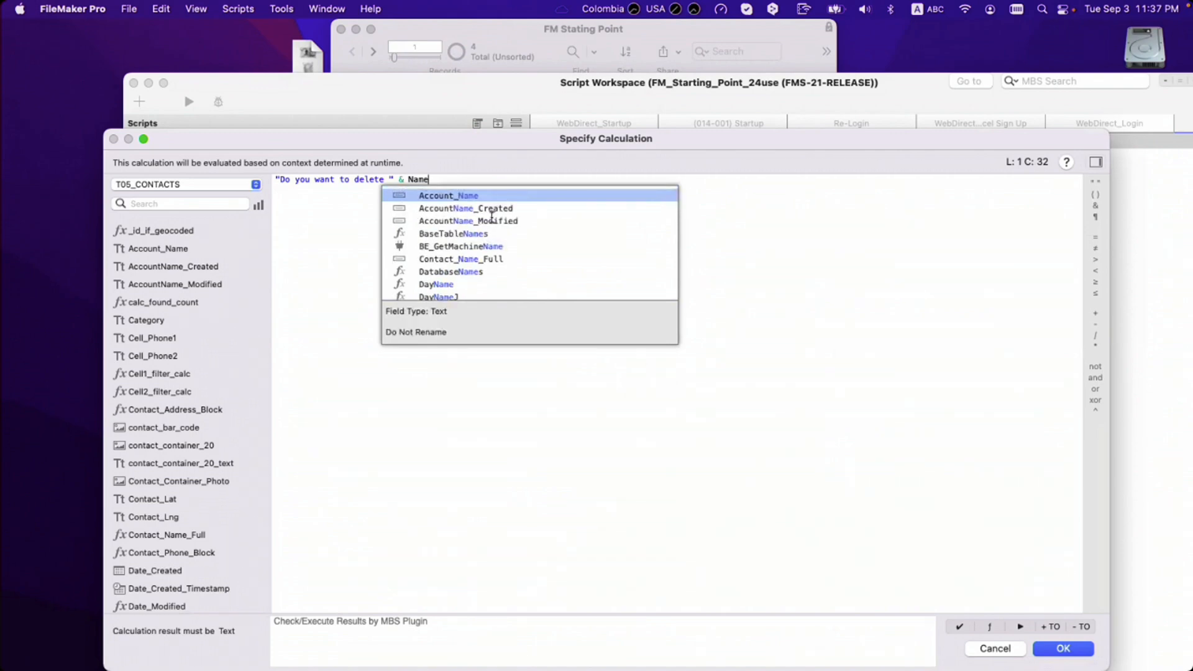
{"action": "scroll", "coordinate": [491, 224], "scroll_direction": "down", "scroll_amount": 3}
{"action": "scroll", "coordinate": [491, 233], "scroll_direction": "down", "scroll_amount": 5}
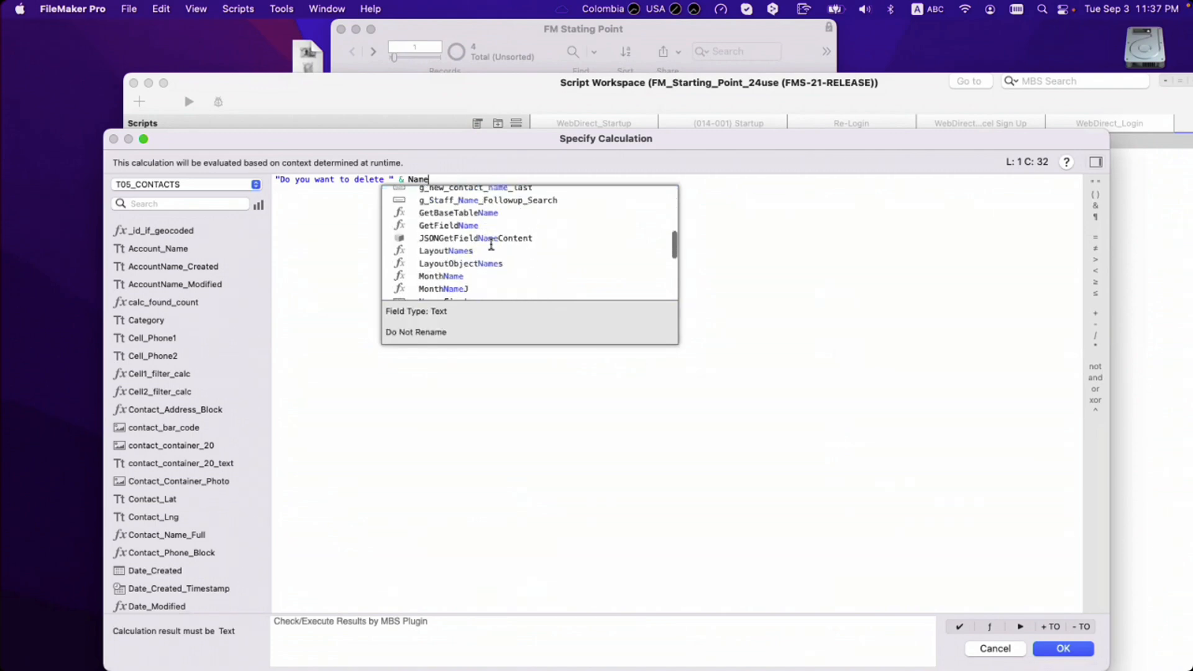
{"action": "scroll", "coordinate": [491, 245], "scroll_direction": "down", "scroll_amount": 2}
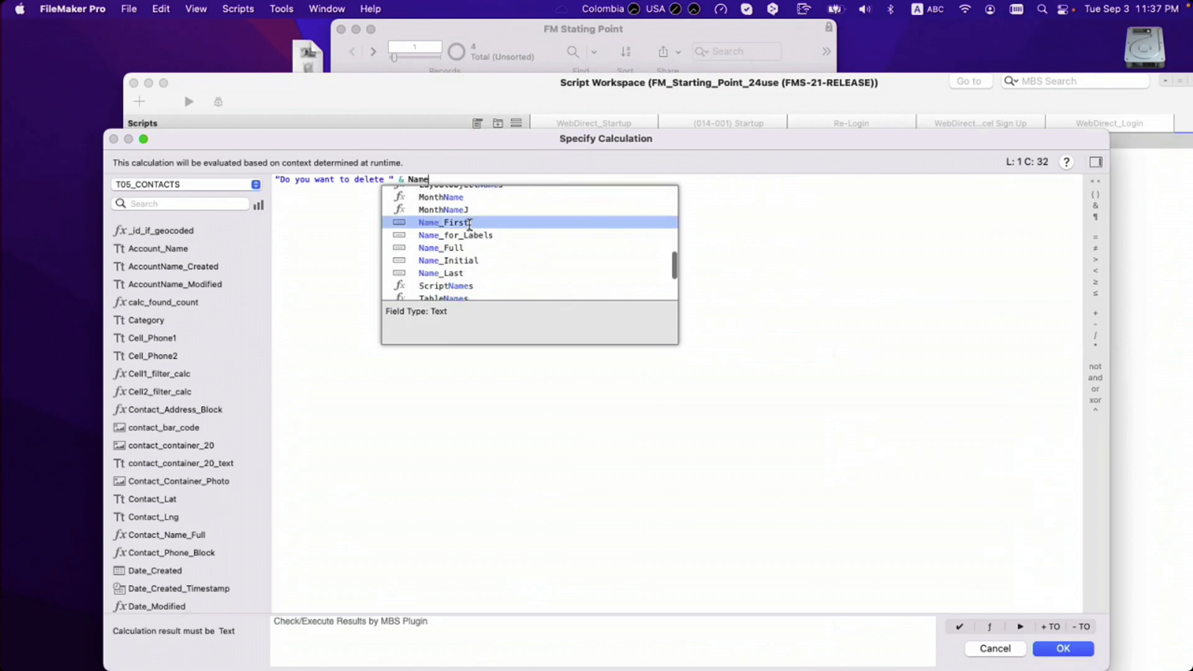
{"action": "left_click", "coordinate": [470, 223]}
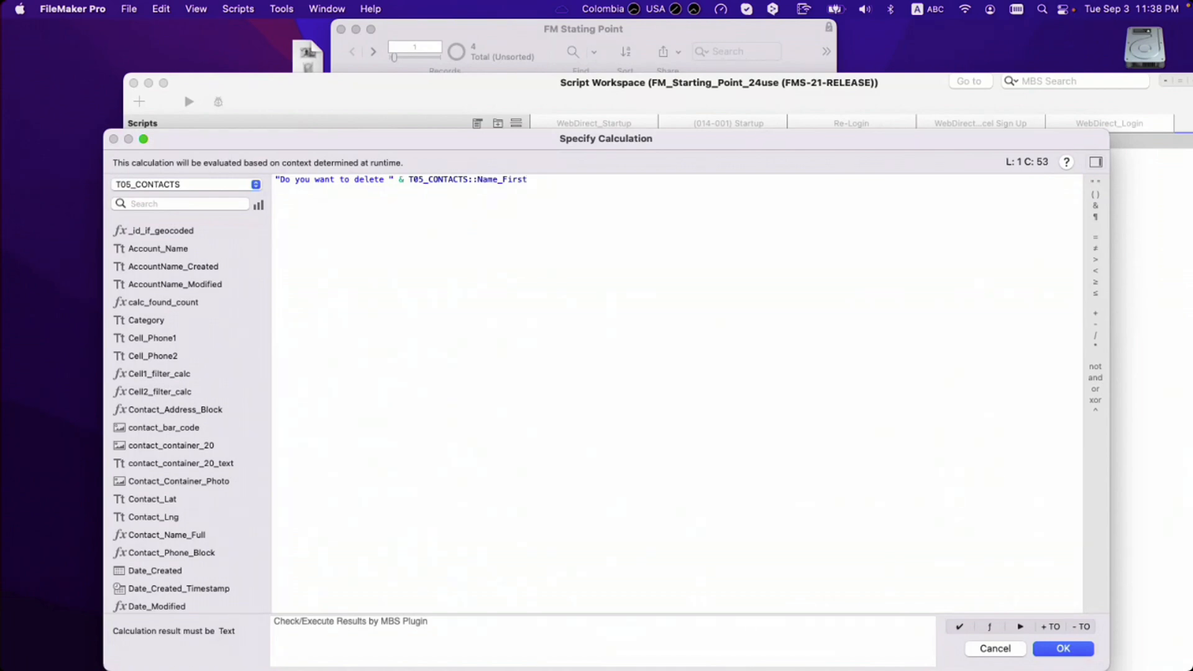
Step: Append & "?¶This cannot be undone..." after T05_CONTACTS::Name_First in the message calculation
{"action": "type", "text": "& \"?¶Thi"}
{"action": "type", "text": "s cannot be undone...\""}
Step: Accept the message calculation and rename the default button from OK to Delete, keeping Cancel
{"action": "left_click", "coordinate": [1064, 650]}
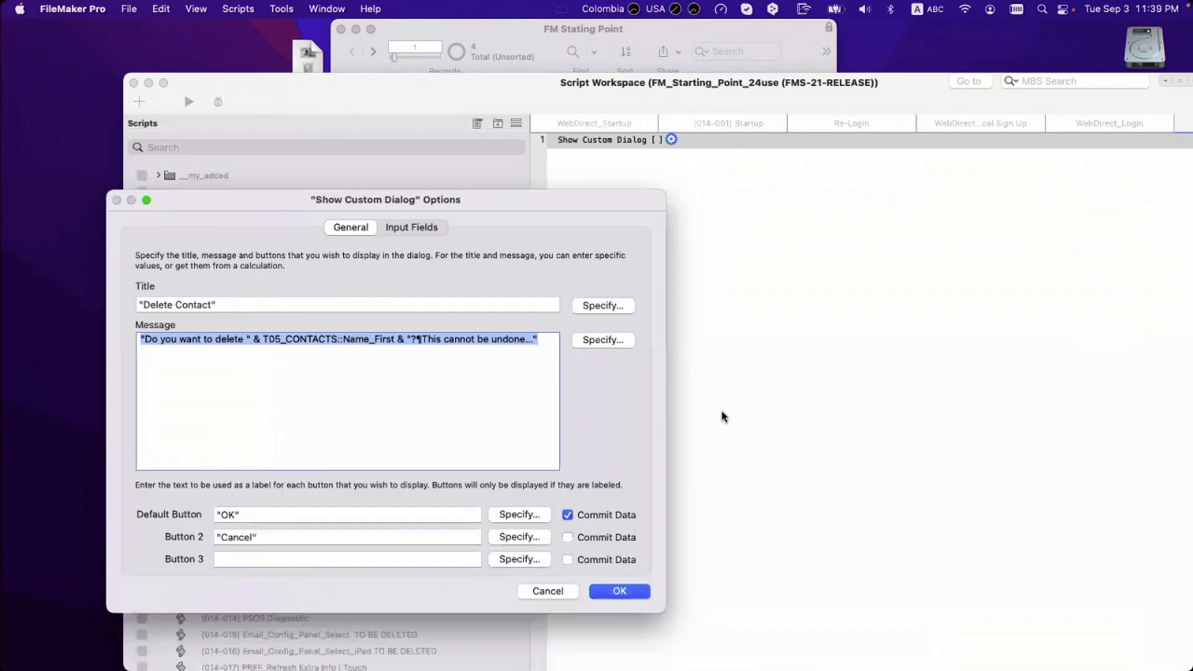
{"action": "left_click", "coordinate": [225, 516]}
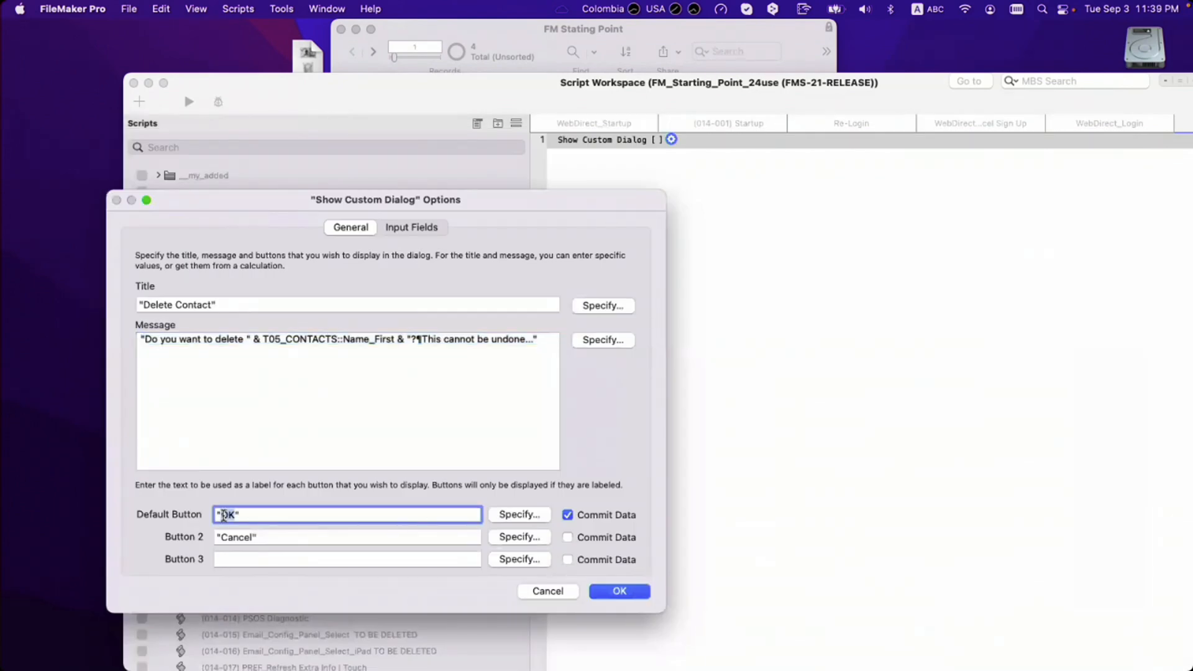
{"action": "type", "text": "Delete"}
{"action": "left_click", "coordinate": [272, 538]}
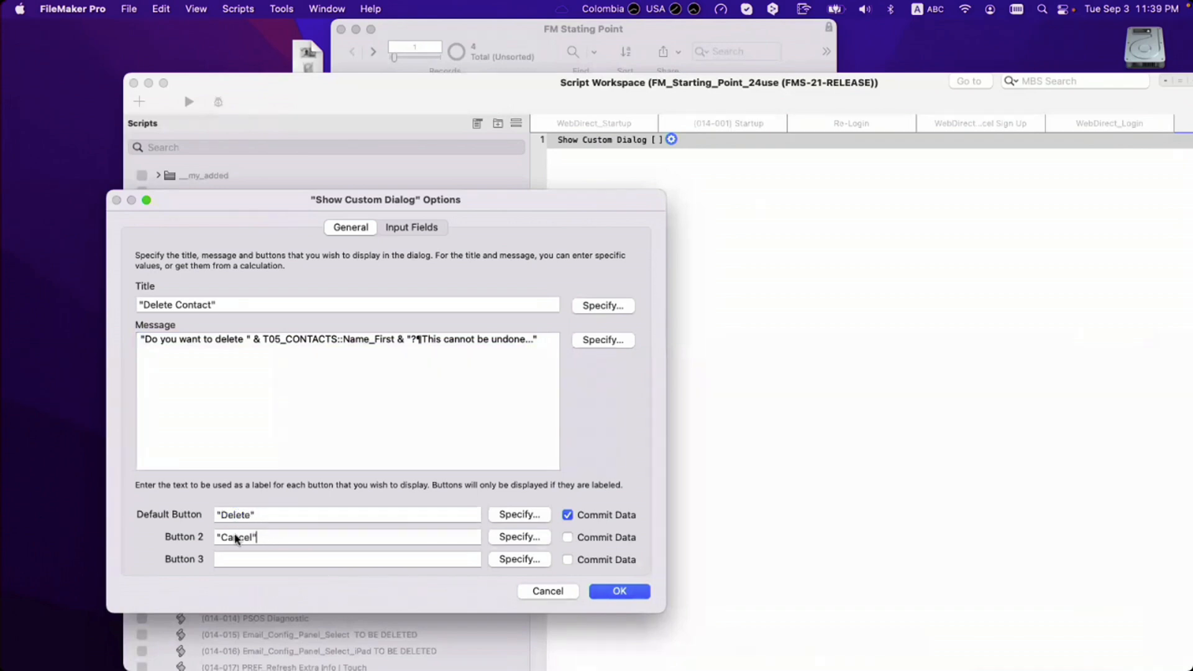
{"action": "left_click", "coordinate": [247, 429]}
{"action": "key", "text": "Tab"}
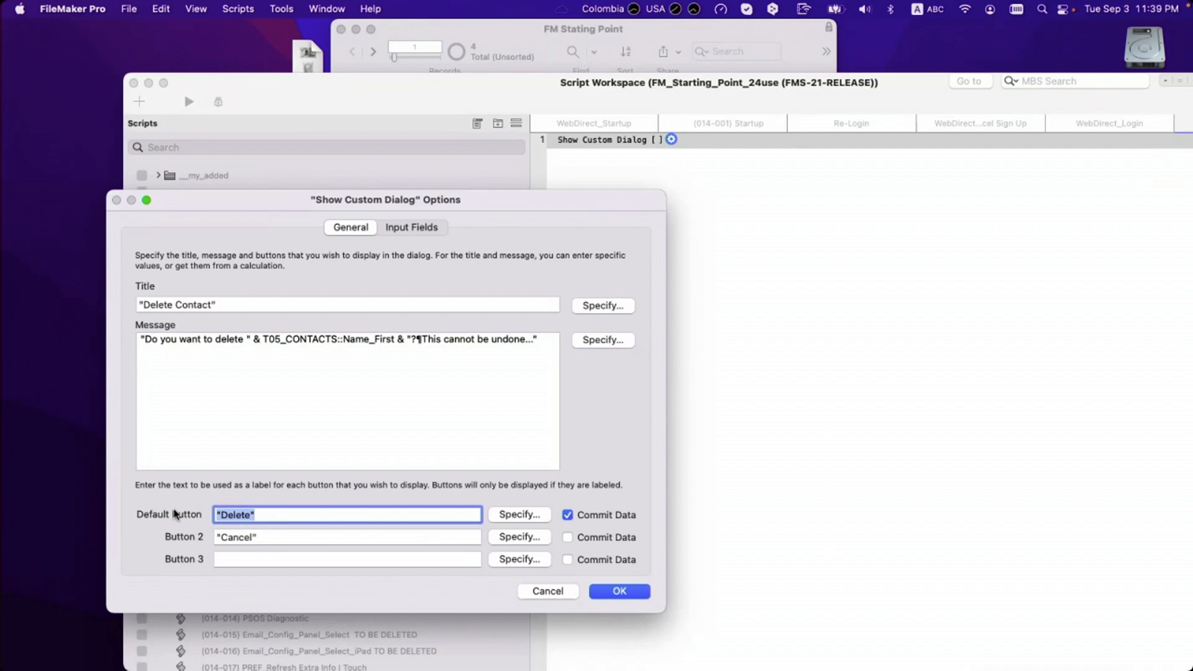
{"action": "left_click", "coordinate": [235, 303]}
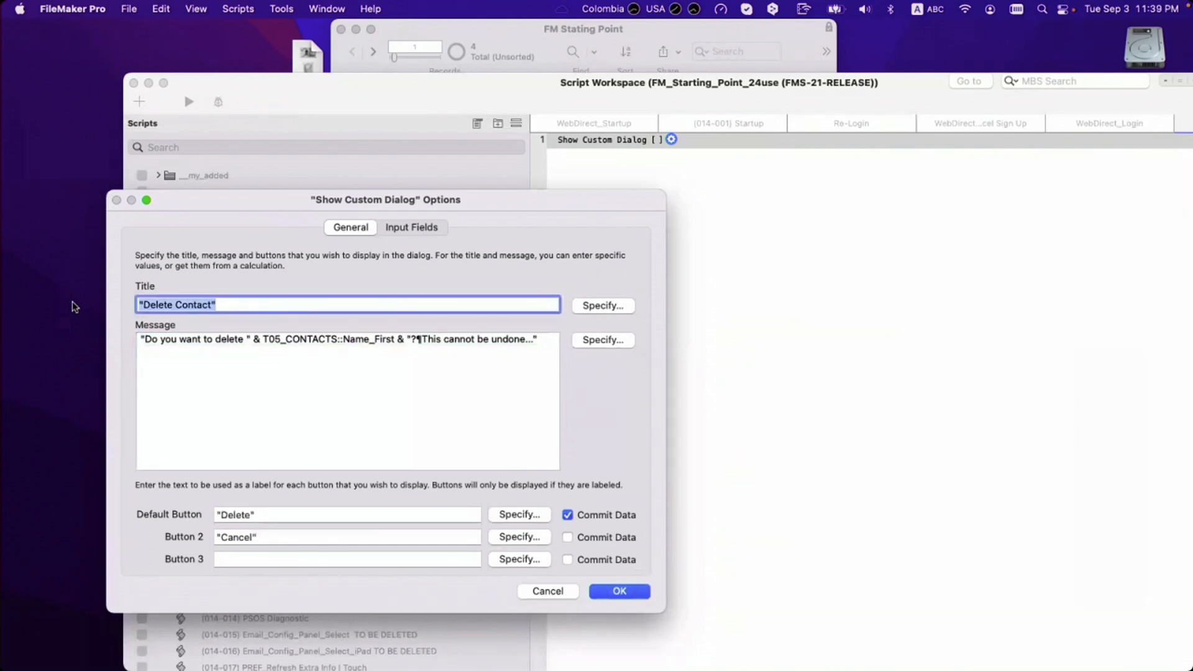
{"action": "left_click", "coordinate": [207, 352]}
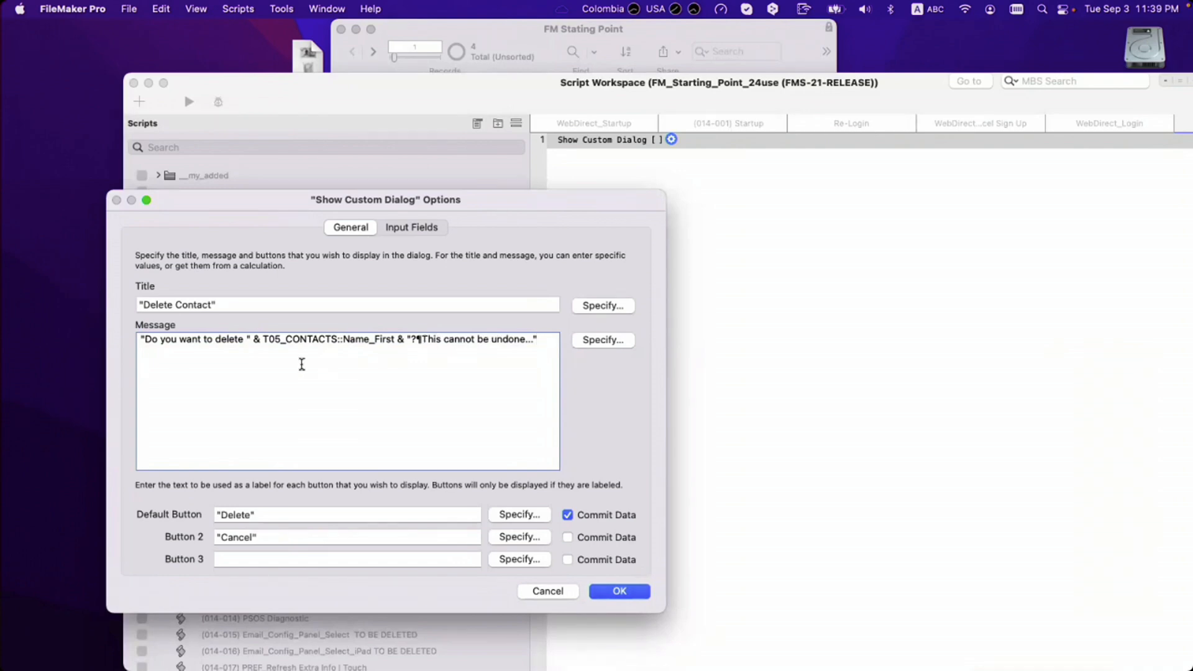
Step: Insert 'permanently' before 'delete', remove the 'cannot be undone' line, and save the dialog step
{"action": "left_click", "coordinate": [214, 340]}
{"action": "type", "text": "permanently"}
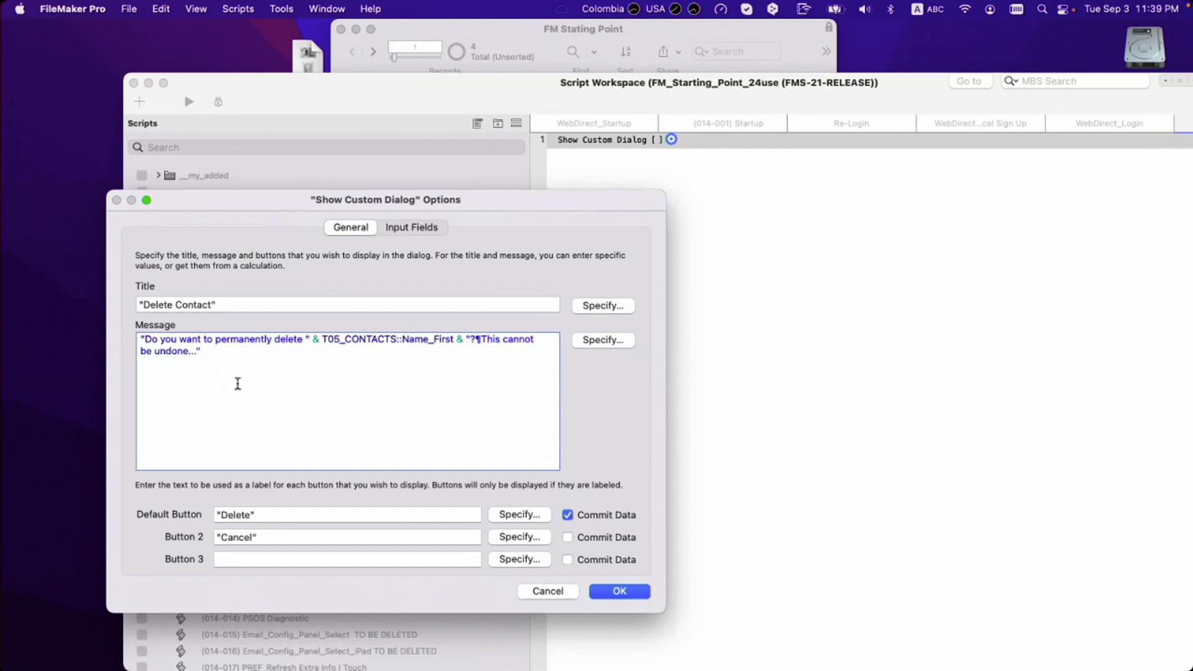
{"action": "left_click_drag", "start_coordinate": [478, 340], "coordinate": [195, 351]}
{"action": "key", "text": "BackSpace"}
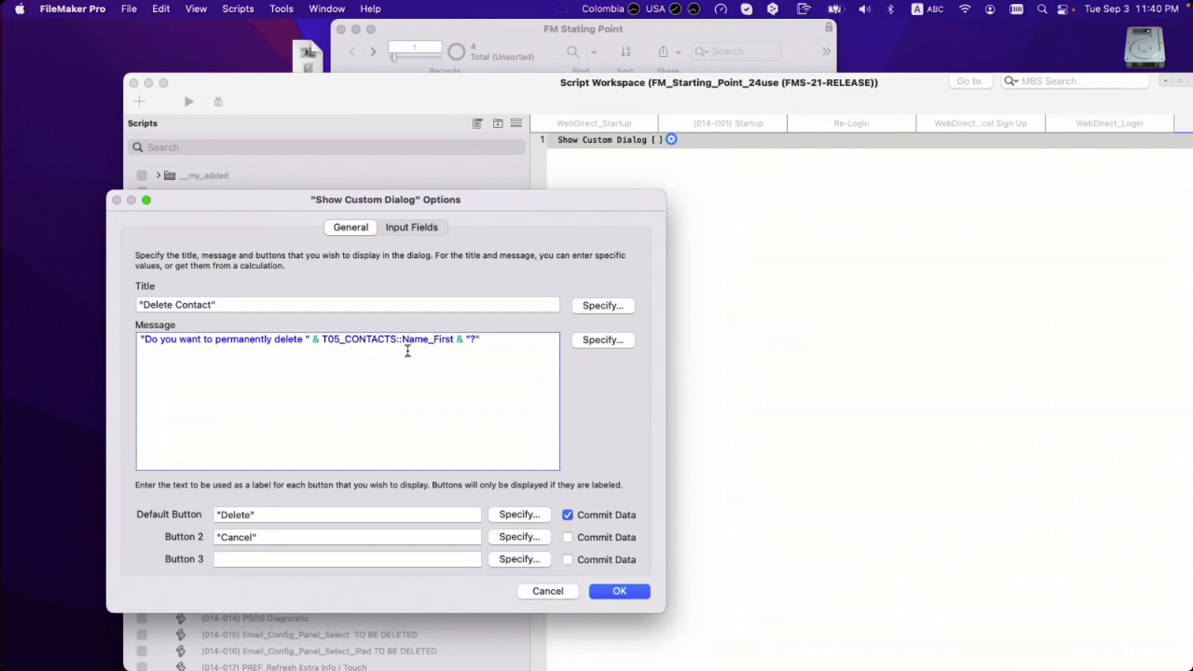
{"action": "left_click_drag", "start_coordinate": [283, 516], "coordinate": [218, 517]}
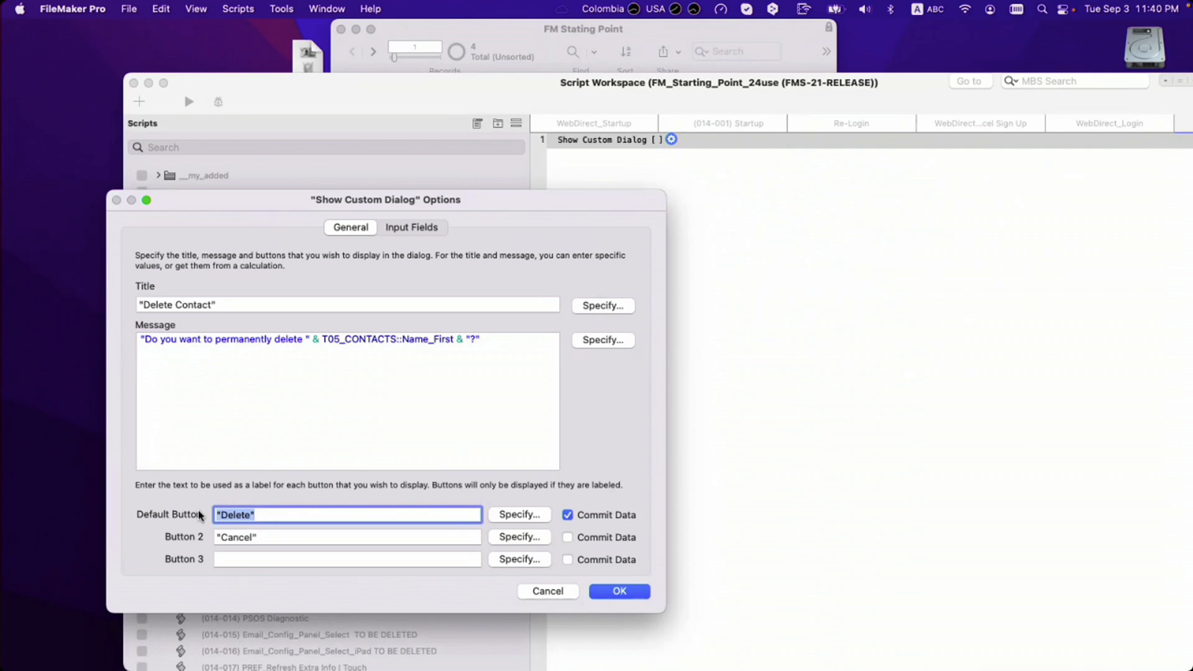
{"action": "left_click_drag", "start_coordinate": [282, 388], "coordinate": [91, 289]}
{"action": "left_click_drag", "start_coordinate": [269, 300], "coordinate": [135, 280]}
{"action": "left_click_drag", "start_coordinate": [280, 516], "coordinate": [205, 511]}
{"action": "left_click", "coordinate": [619, 590]}
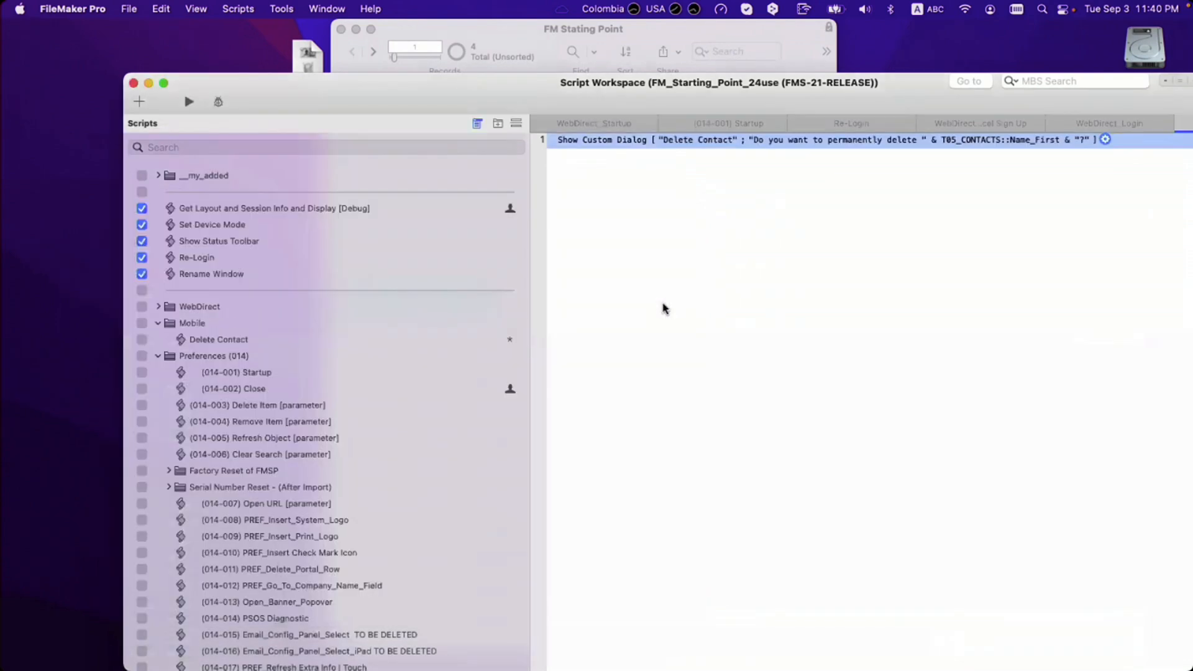
Step: Add an If Get ( LastMessageChoice ) = 2 block containing a Halt Script step
{"action": "type", "text": "if"}
{"action": "key", "text": "Return"}
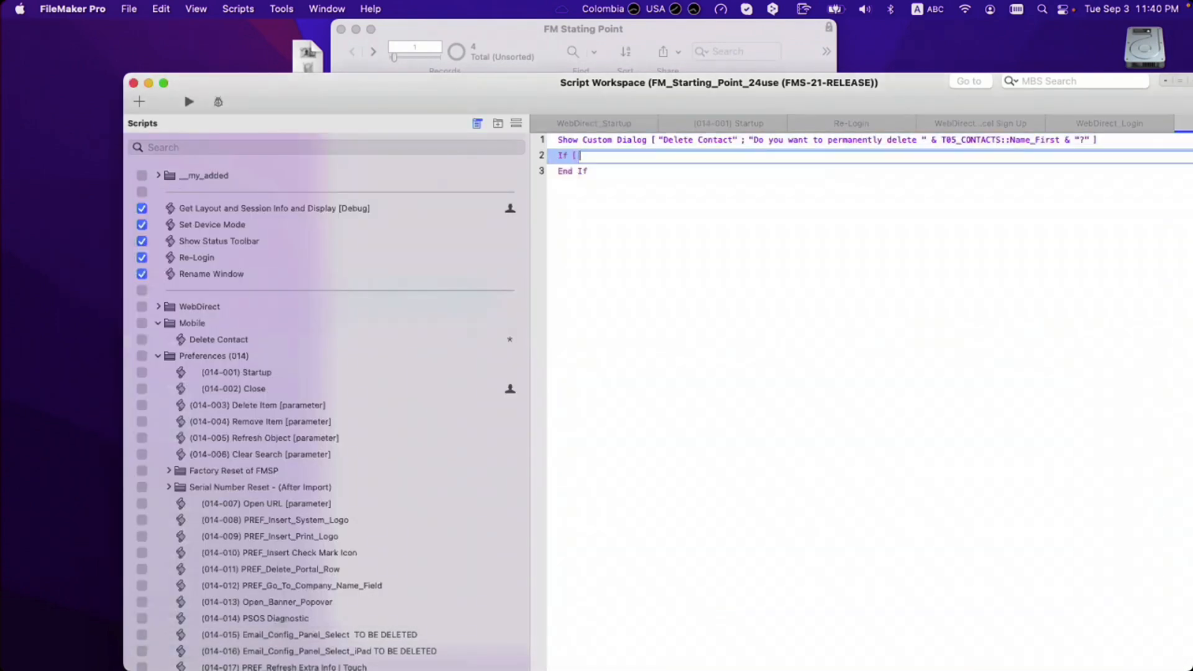
{"action": "type", "text": "get"}
{"action": "key", "text": "Return"}
{"action": "type", "text": "las"}
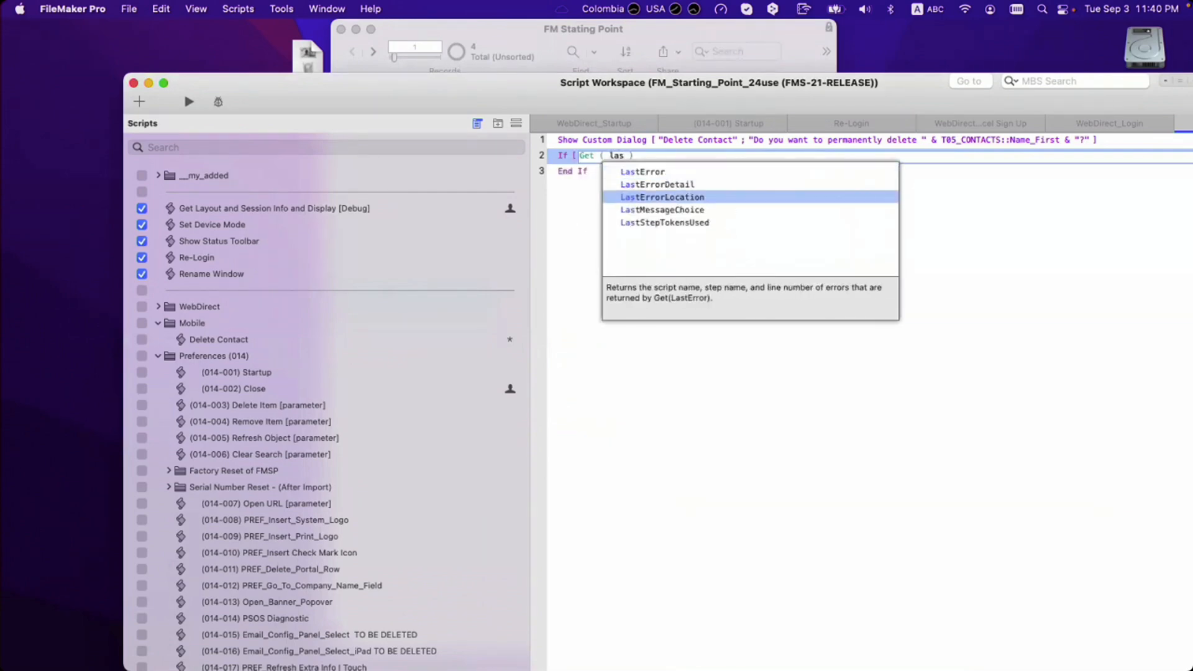
{"action": "key", "text": "Up"}
{"action": "key", "text": "Down"}
{"action": "key", "text": "Return"}
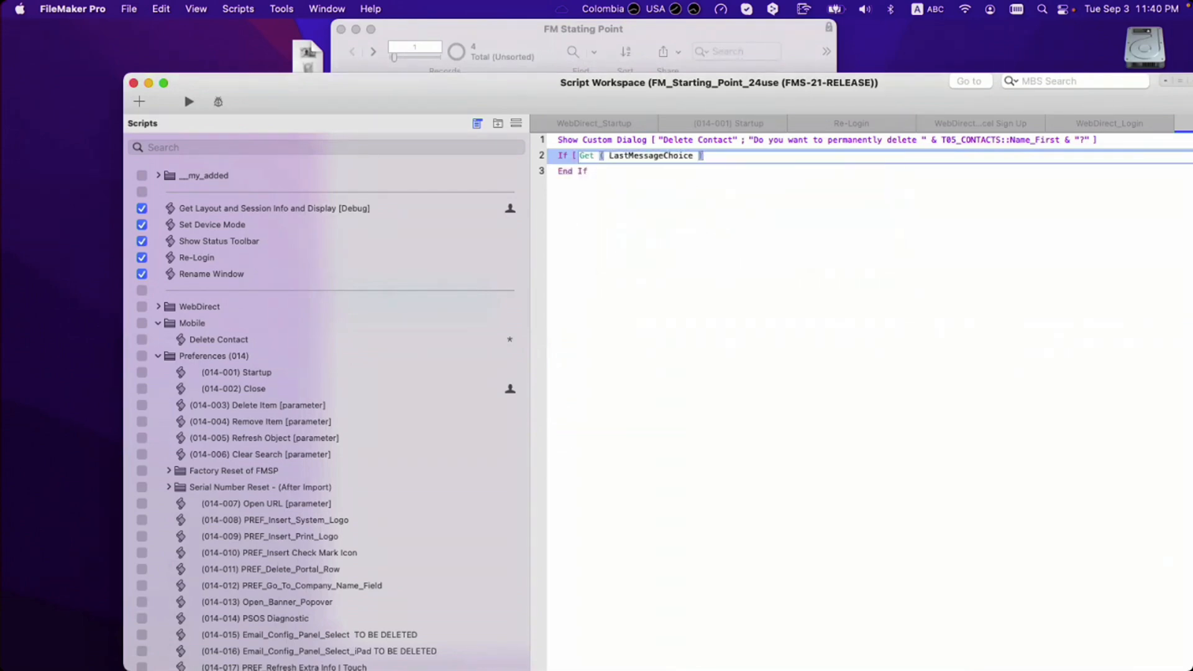
{"action": "type", "text": "= 2"}
{"action": "key", "text": "Return"}
{"action": "type", "text": "ha"}
{"action": "key", "text": "Return"}
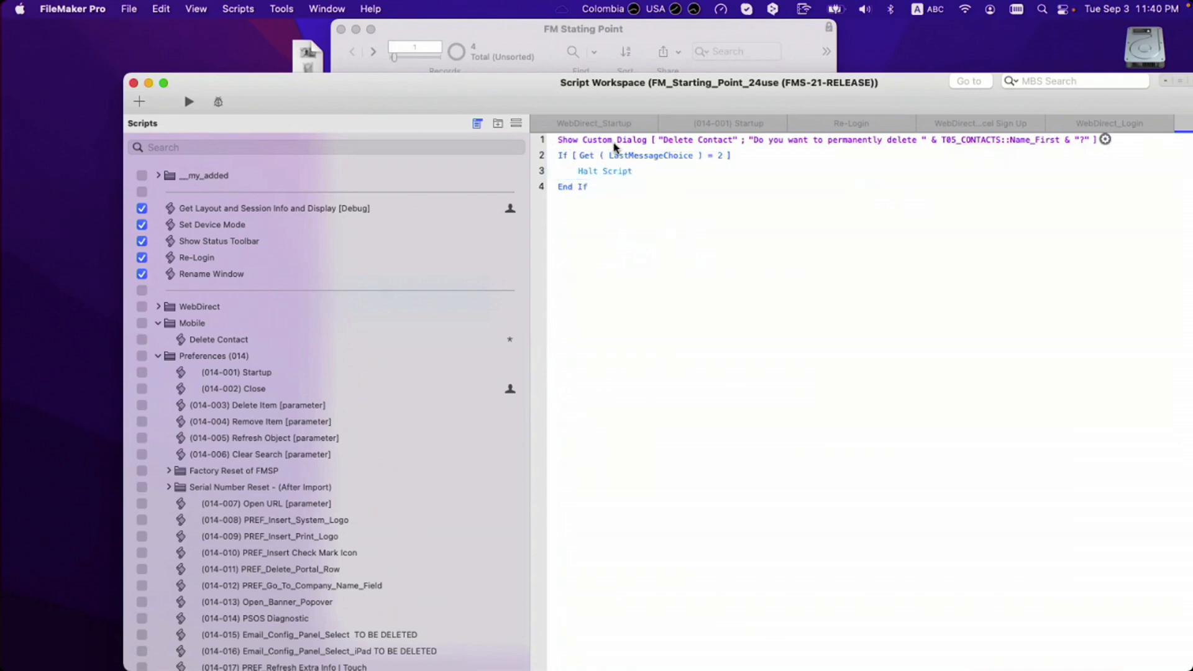
Step: Reopen the Show Custom Dialog step to check that Button 2 reads Cancel
{"action": "left_click", "coordinate": [616, 143]}
{"action": "double_click", "coordinate": [616, 145]}
{"action": "left_click_drag", "start_coordinate": [266, 536], "coordinate": [138, 536]}
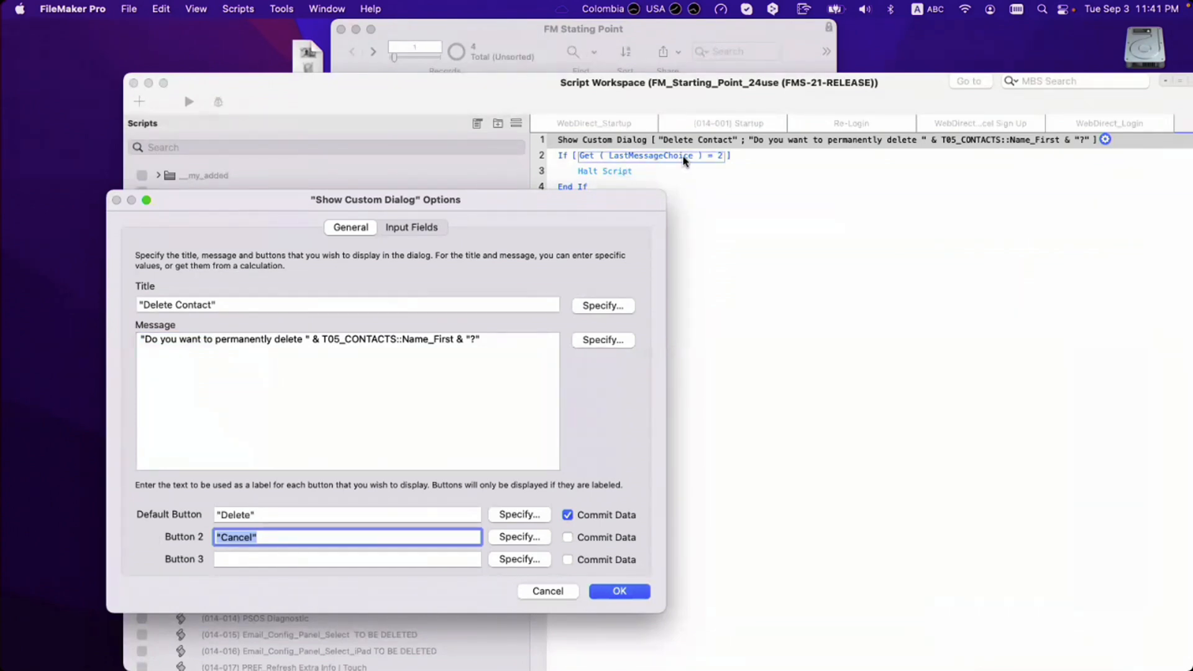
Step: Add blank lines after End If and remove the extra empty lines inside the If block
{"action": "key", "text": "Escape"}
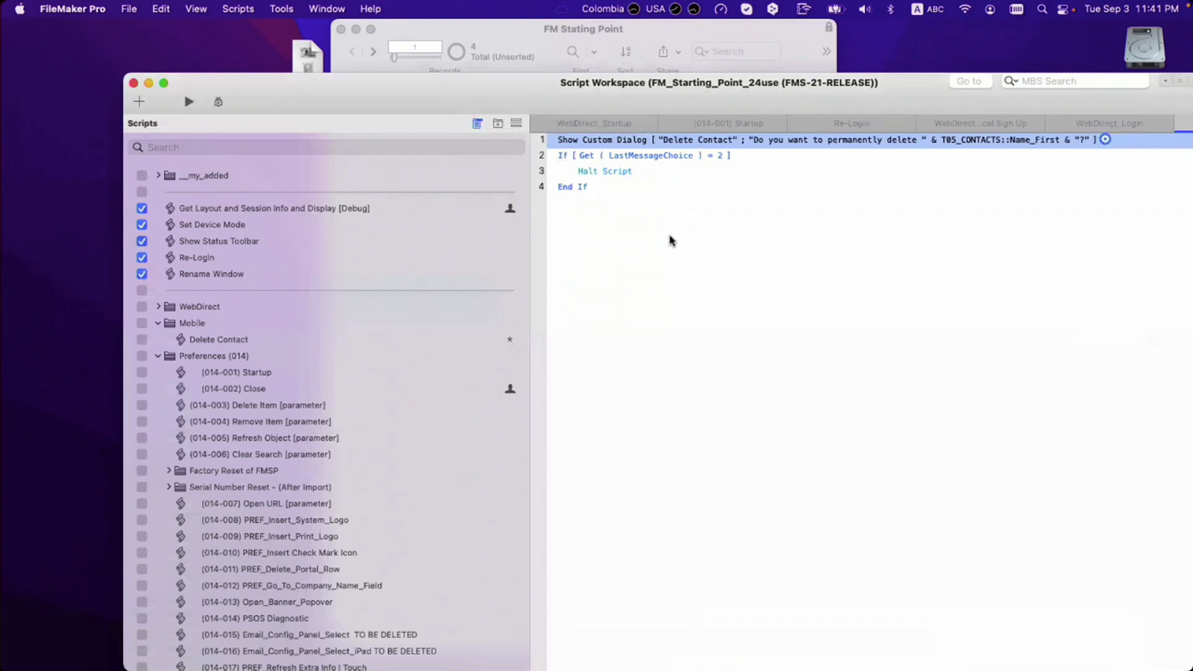
{"action": "left_click", "coordinate": [580, 189]}
{"action": "key", "text": "Return"}
{"action": "key", "text": "Return"}
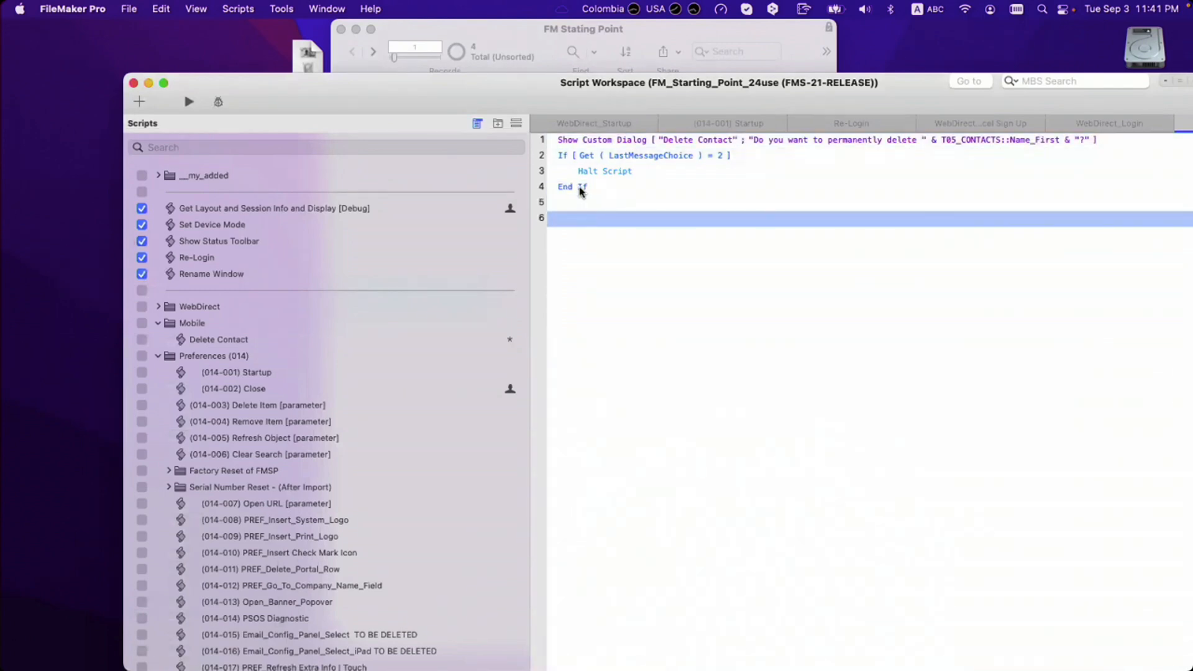
{"action": "double_click", "coordinate": [587, 142]}
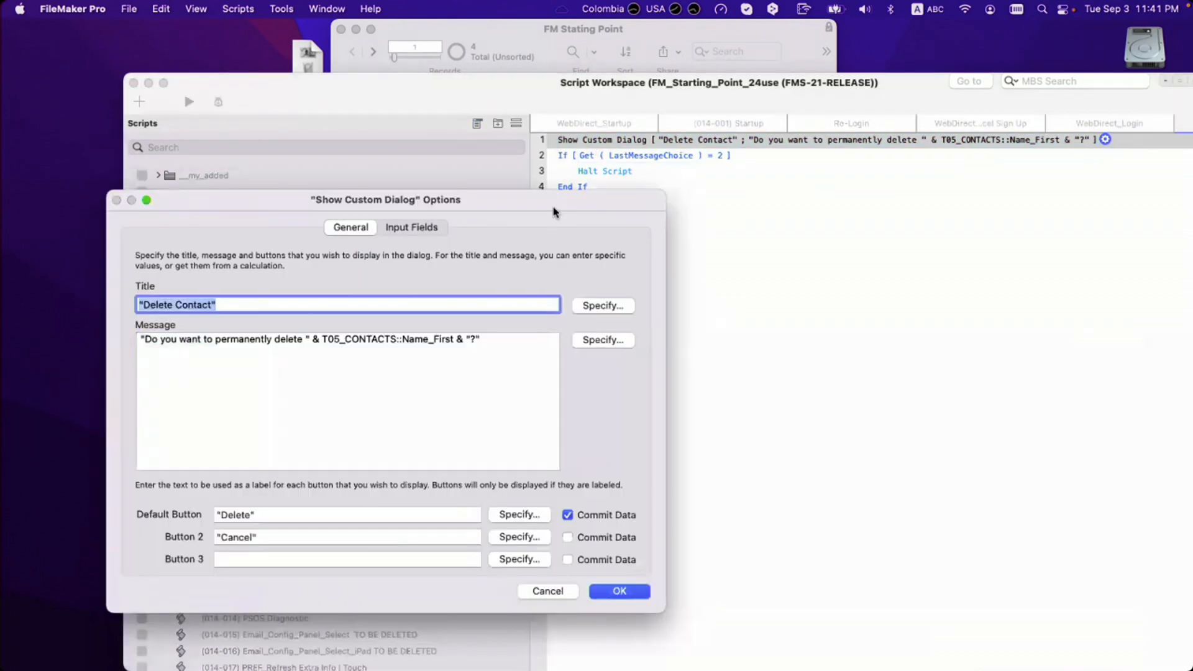
{"action": "left_click", "coordinate": [262, 539]}
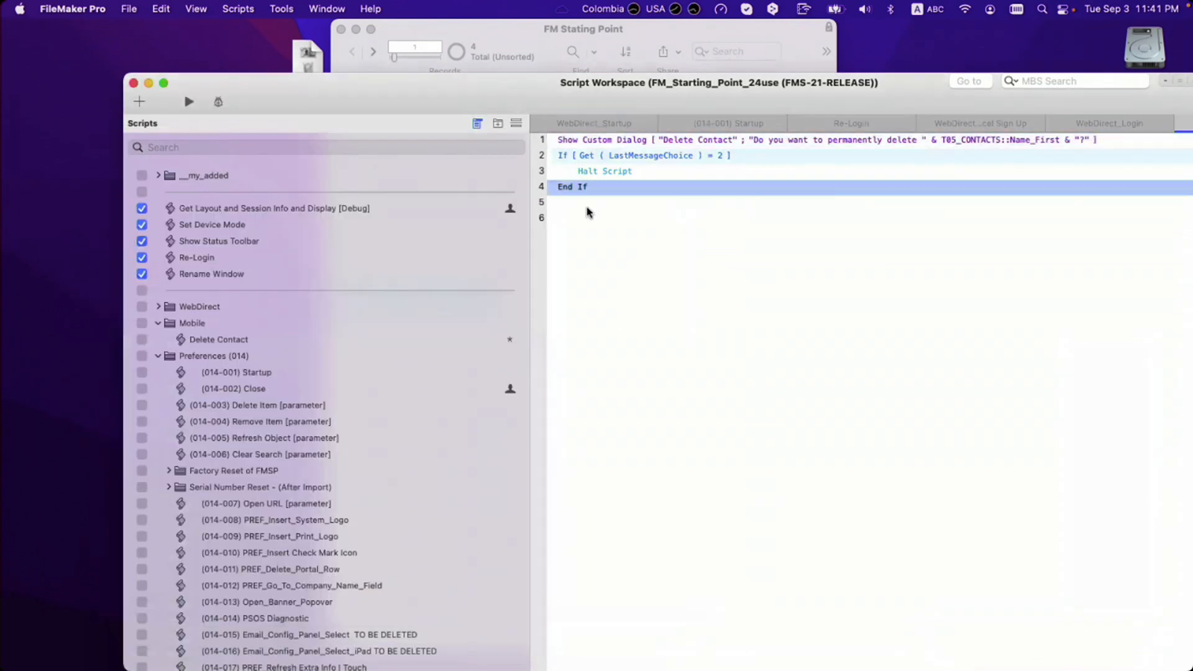
{"action": "key", "text": "Escape"}
{"action": "left_click", "coordinate": [584, 204]}
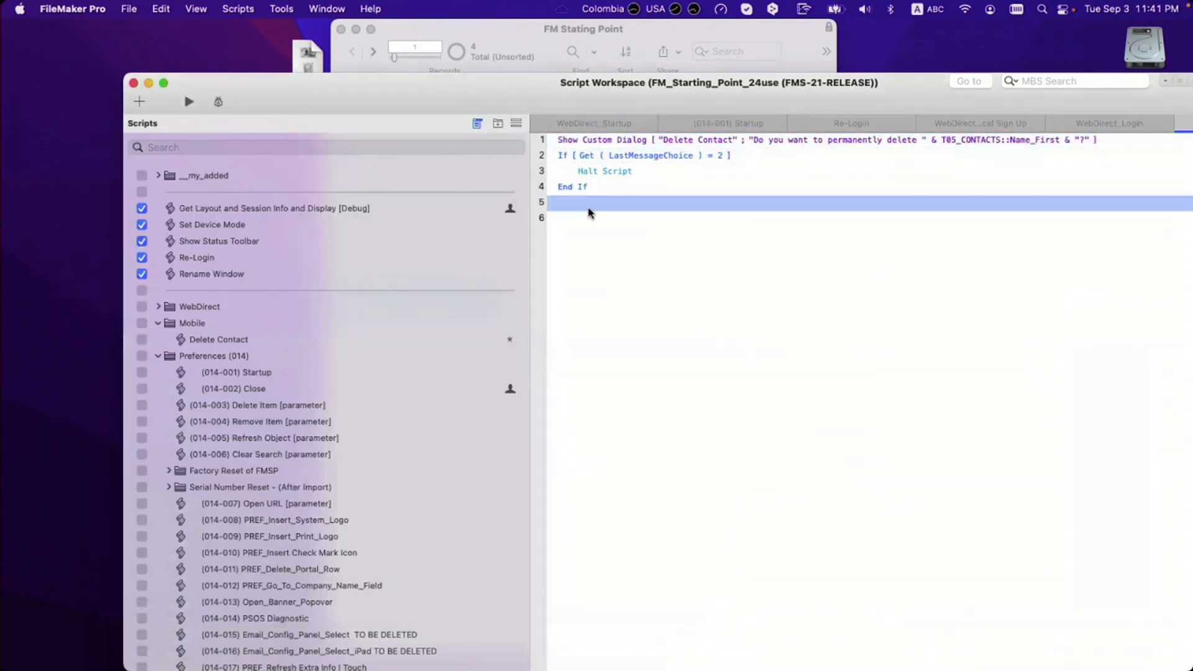
{"action": "left_click", "coordinate": [587, 220]}
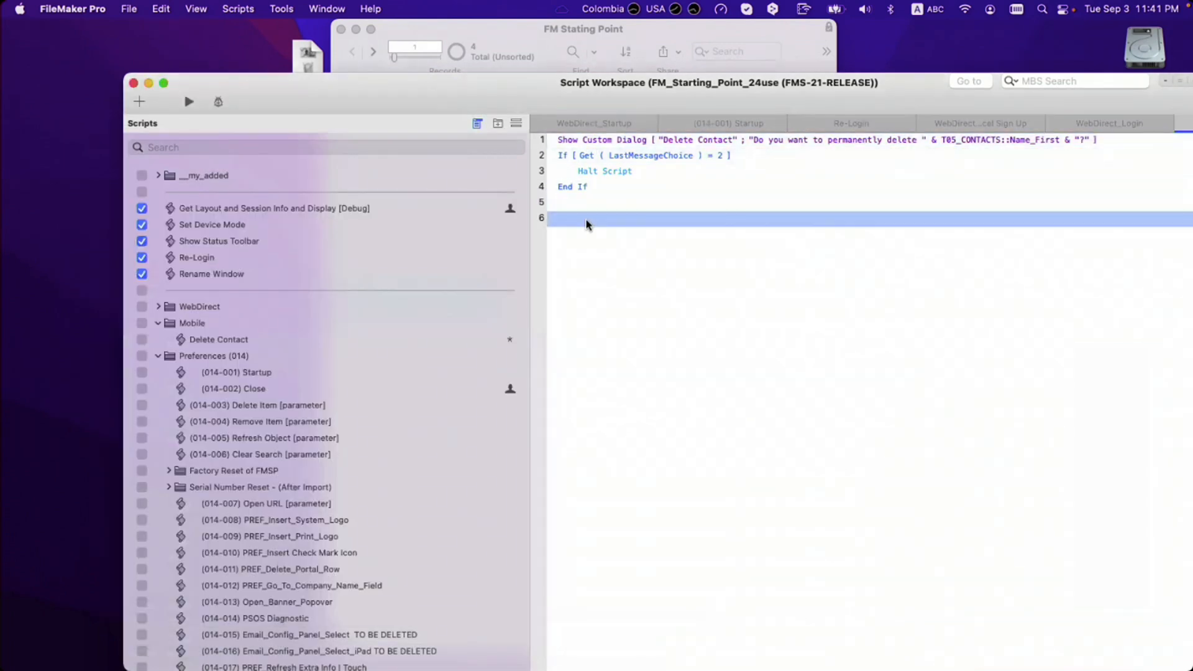
{"action": "left_click", "coordinate": [565, 173]}
{"action": "key", "text": "Return"}
{"action": "key", "text": "Return"}
{"action": "key", "text": "Return"}
{"action": "key", "text": "Return"}
{"action": "key", "text": "Return"}
{"action": "key", "text": "Return"}
{"action": "key", "text": "Return"}
{"action": "key", "text": "Return"}
{"action": "key", "text": "Return"}
{"action": "key", "text": "Return"}
{"action": "key", "text": "Return"}
{"action": "key", "text": "Return"}
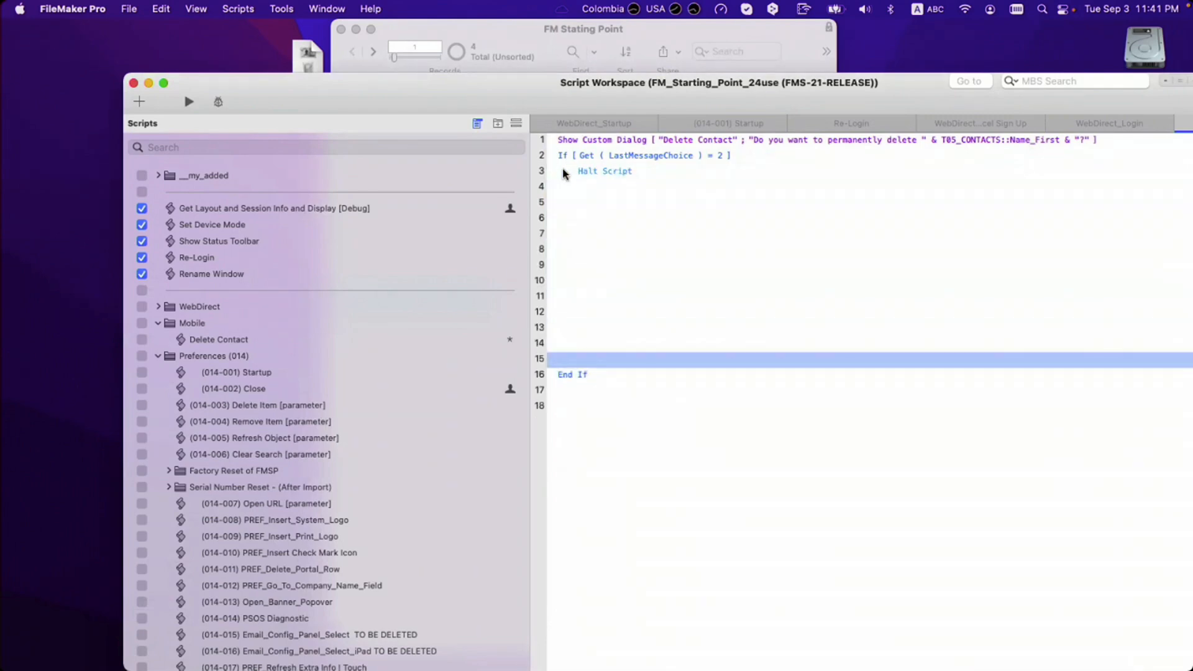
{"action": "key", "text": "BackSpace"}
{"action": "key", "text": "BackSpace"}
{"action": "key", "text": "BackSpace"}
{"action": "key", "text": "BackSpace"}
{"action": "key", "text": "BackSpace"}
{"action": "key", "text": "BackSpace"}
{"action": "key", "text": "BackSpace"}
{"action": "key", "text": "BackSpace"}
{"action": "key", "text": "BackSpace"}
{"action": "key", "text": "BackSpace"}
{"action": "key", "text": "BackSpace"}
{"action": "key", "text": "BackSpace"}
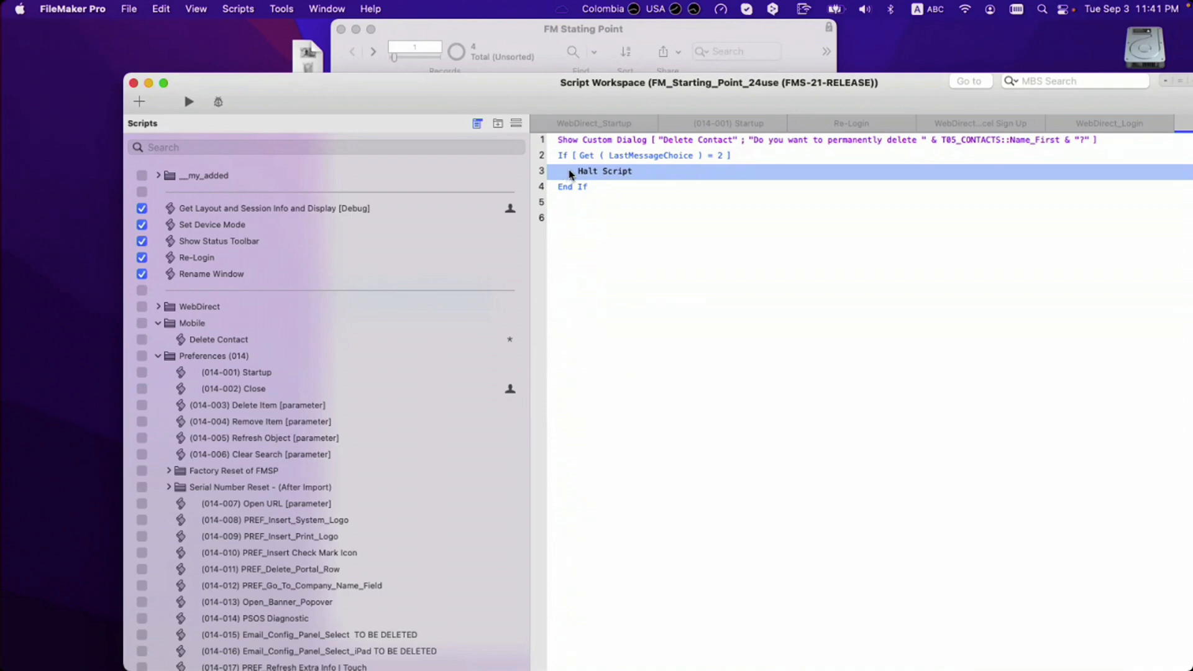
{"action": "key", "text": "super+d"}
{"action": "key", "text": "super+d"}
{"action": "key", "text": "super+d"}
{"action": "key", "text": "super+d"}
{"action": "key", "text": "super+d"}
{"action": "key", "text": "super+d"}
{"action": "key", "text": "super+d"}
{"action": "key", "text": "super+d"}
{"action": "key", "text": "super+d"}
{"action": "key", "text": "super+d"}
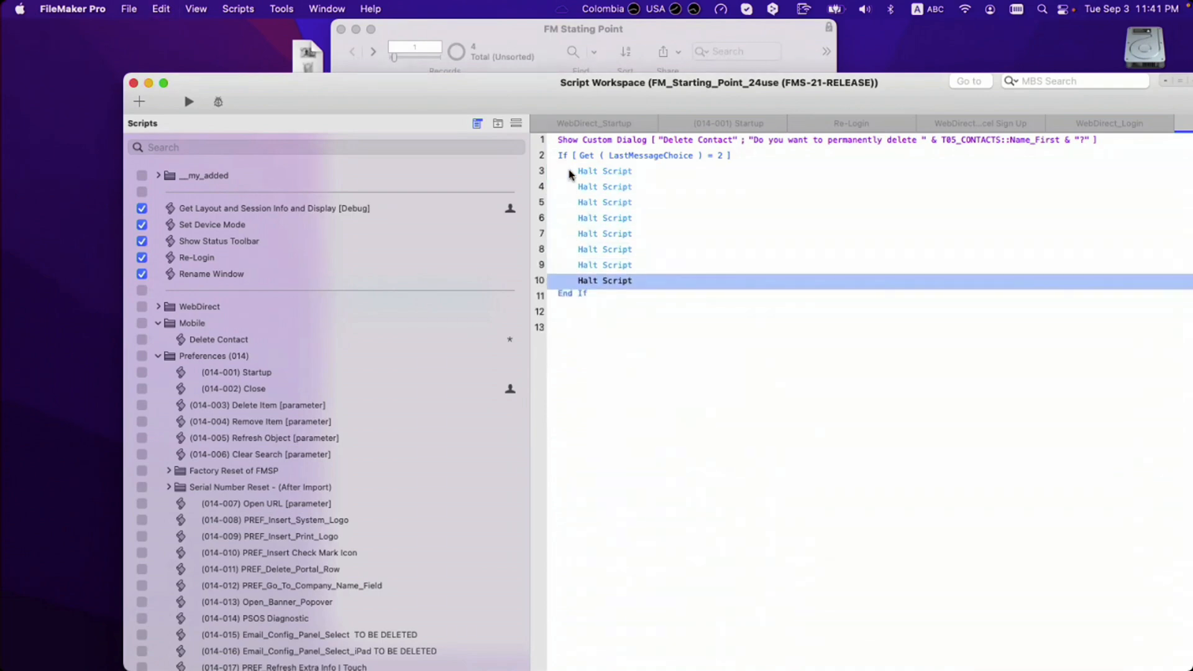
{"action": "key", "text": "super+d"}
{"action": "key", "text": "super+d"}
{"action": "key", "text": "super+d"}
{"action": "key", "text": "super+d"}
{"action": "key", "text": "super+d"}
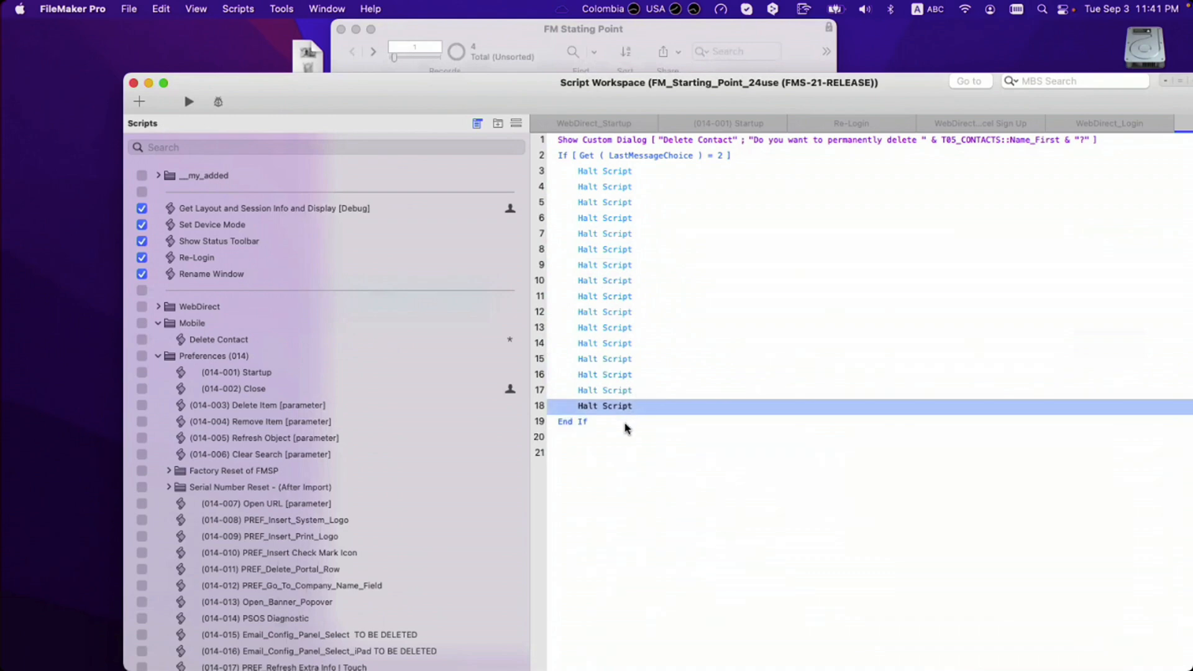
{"action": "left_click", "coordinate": [625, 423]}
{"action": "left_click", "coordinate": [565, 158], "text": "shift"}
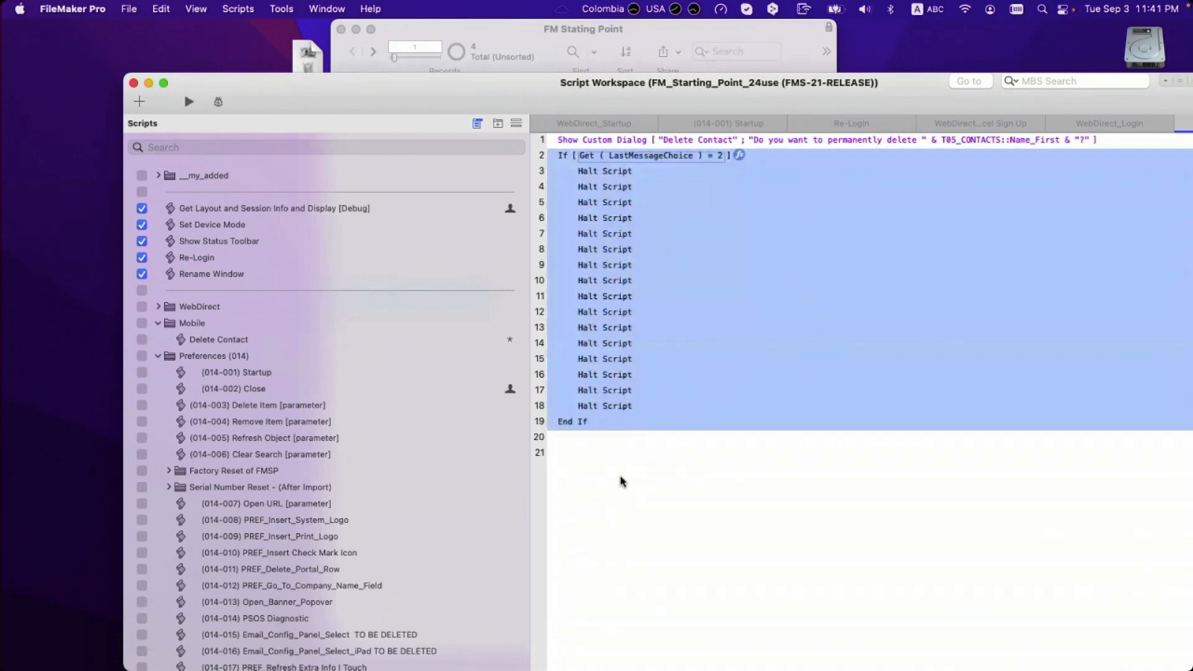
{"action": "left_click", "coordinate": [617, 477]}
{"action": "key", "text": "BackSpace"}
{"action": "key", "text": "BackSpace"}
{"action": "key", "text": "BackSpace"}
{"action": "key", "text": "BackSpace"}
{"action": "key", "text": "BackSpace"}
{"action": "key", "text": "BackSpace"}
{"action": "key", "text": "BackSpace"}
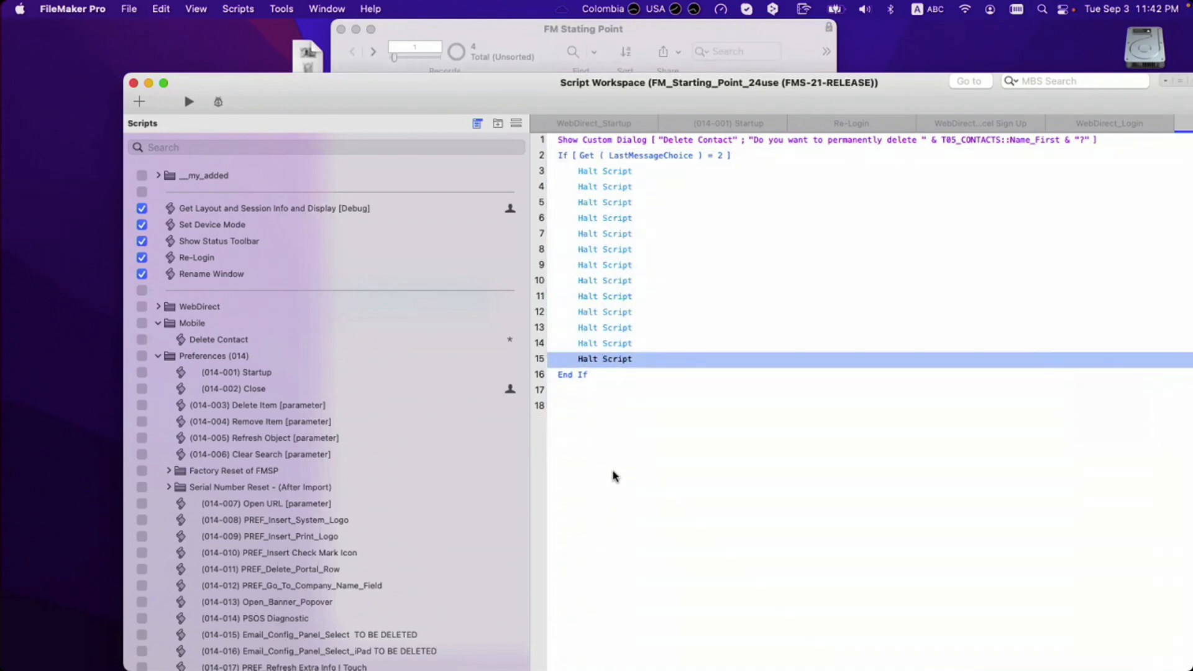
{"action": "key", "text": "BackSpace"}
{"action": "key", "text": "BackSpace"}
{"action": "key", "text": "BackSpace"}
{"action": "key", "text": "BackSpace"}
{"action": "key", "text": "BackSpace"}
{"action": "key", "text": "BackSpace"}
{"action": "key", "text": "BackSpace"}
{"action": "key", "text": "BackSpace"}
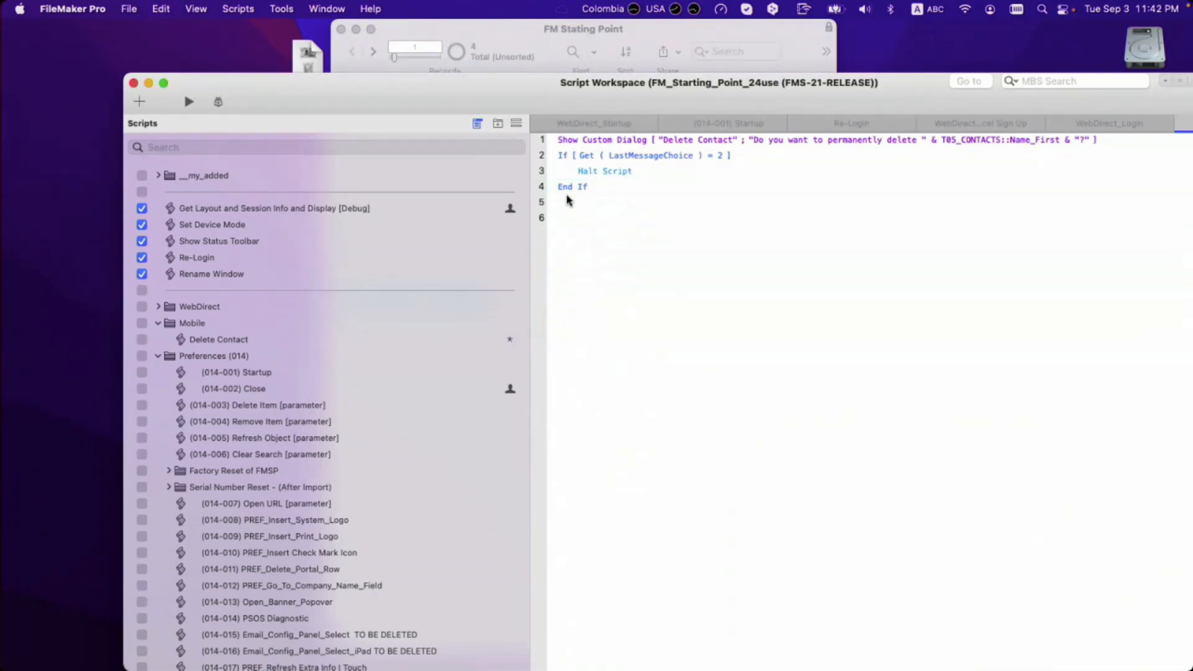
{"action": "left_click", "coordinate": [569, 190]}
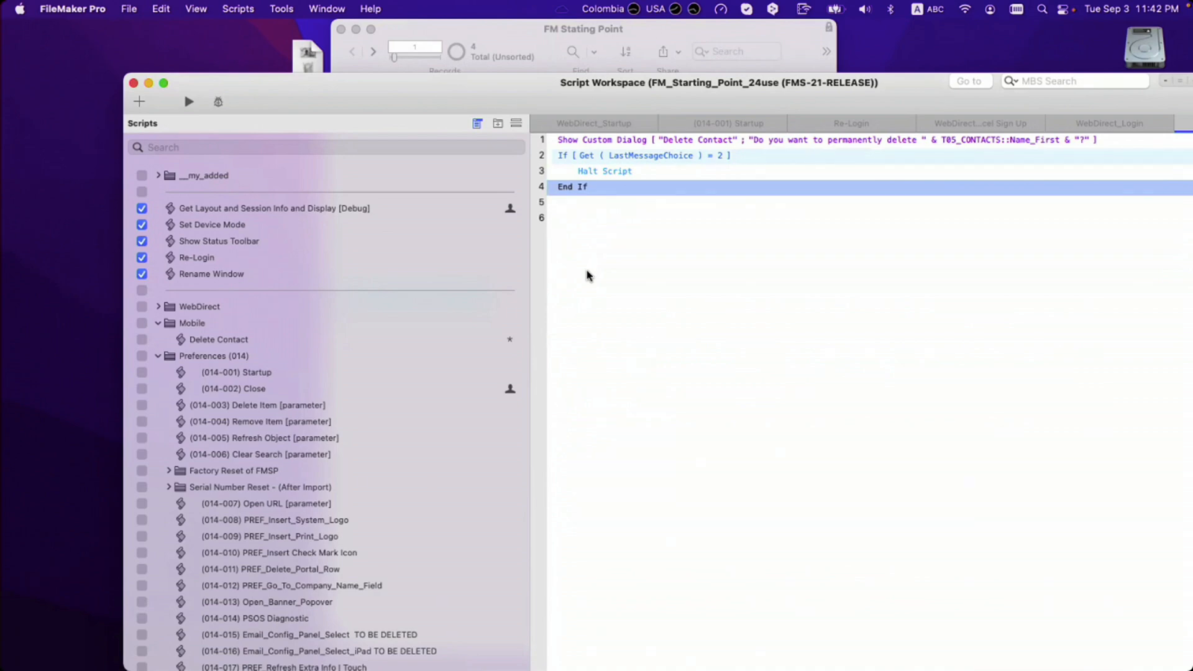
{"action": "left_click", "coordinate": [572, 205]}
{"action": "left_click", "coordinate": [571, 219]}
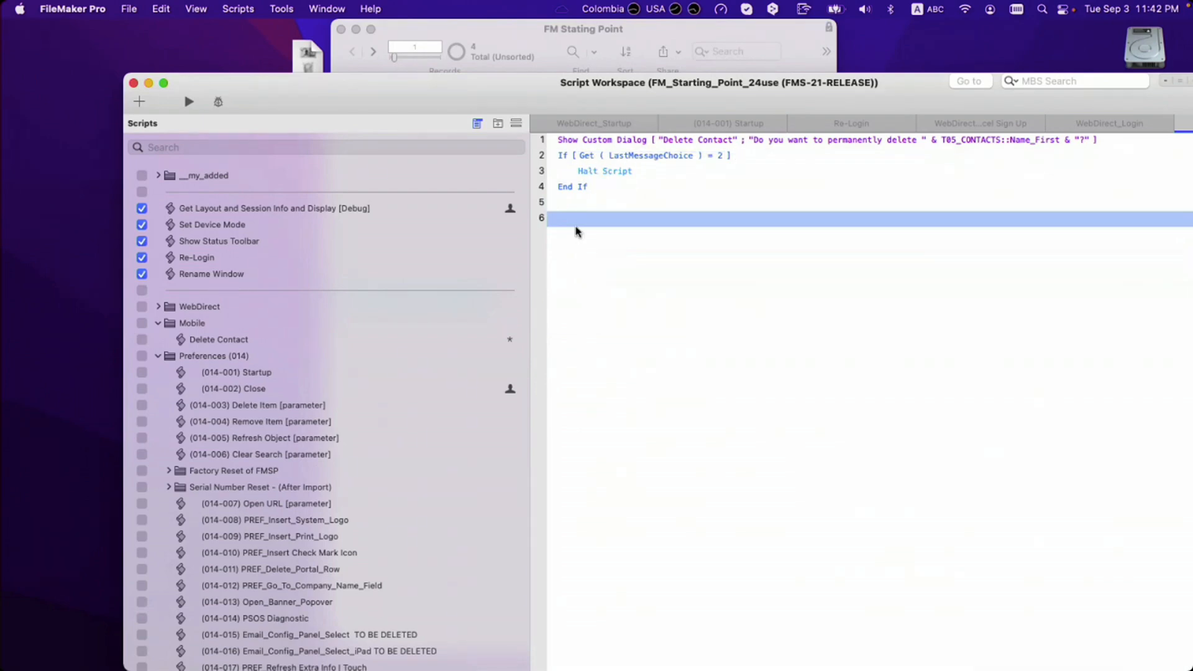
Step: Add a Delete Record/Request step after the If block, with a new empty line below it
{"action": "type", "text": "dele"}
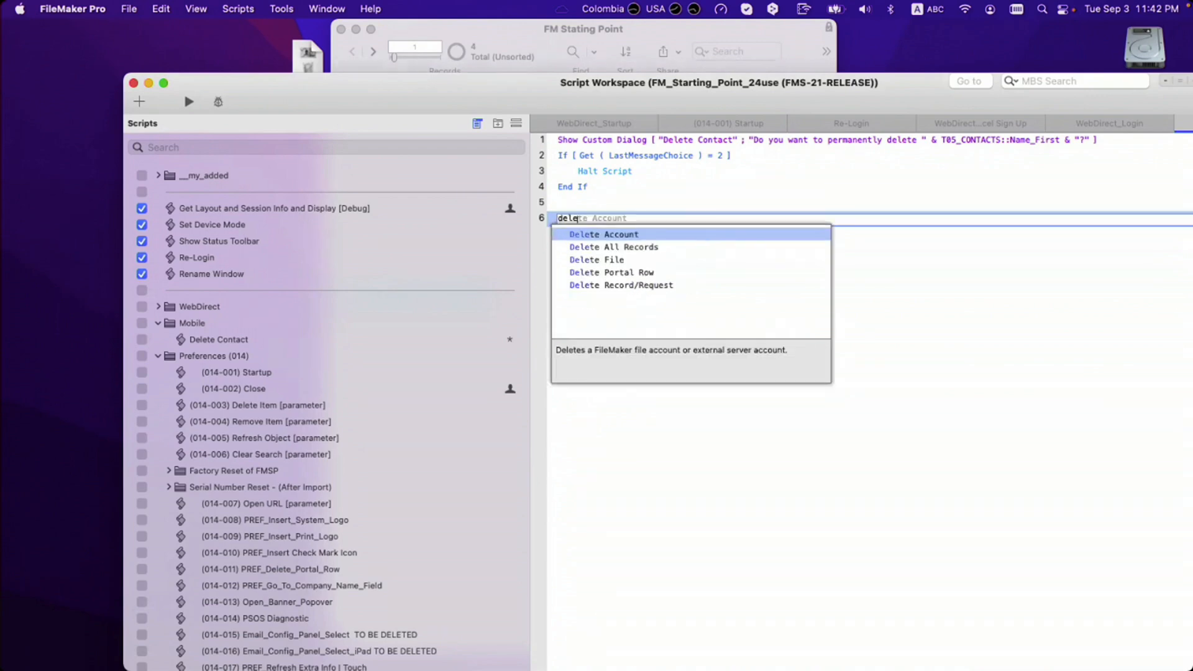
{"action": "key", "text": "Down"}
{"action": "key", "text": "Down"}
{"action": "key", "text": "Down"}
{"action": "key", "text": "Down"}
{"action": "key", "text": "Return"}
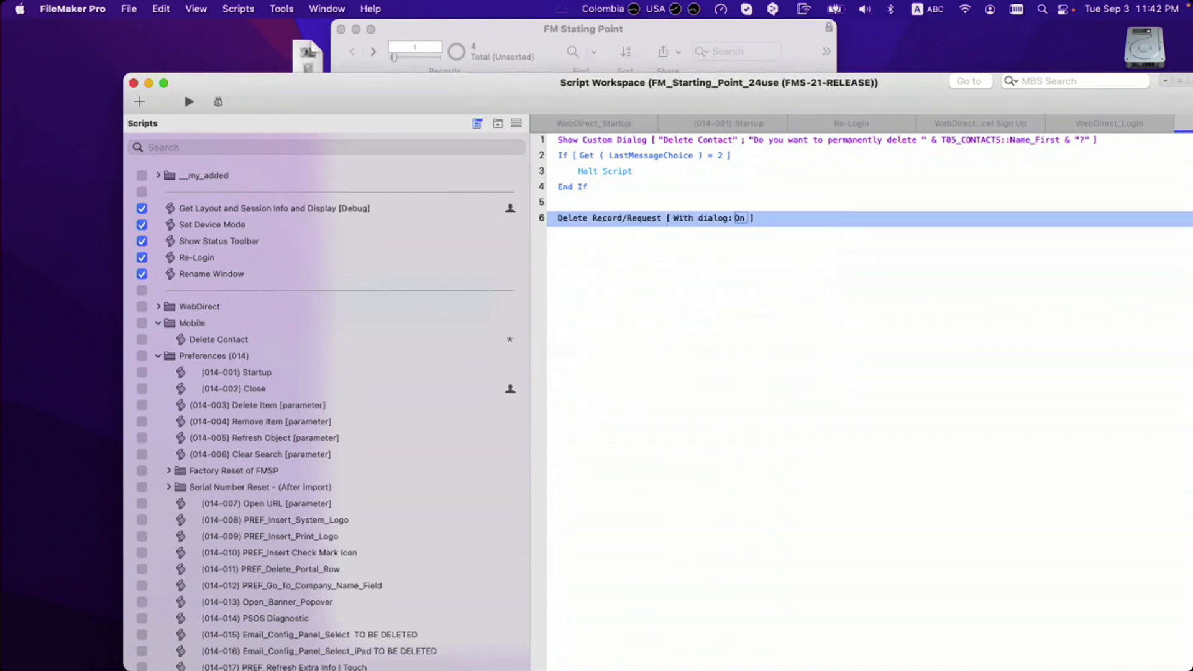
{"action": "left_click", "coordinate": [634, 142]}
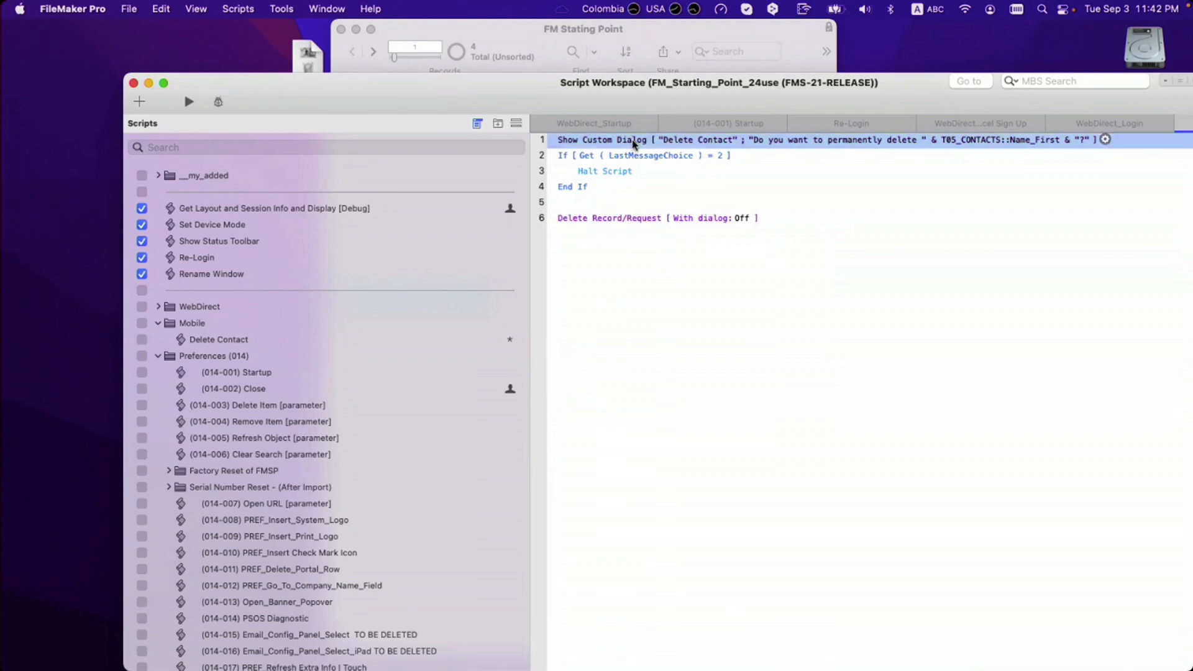
{"action": "left_click", "coordinate": [584, 227]}
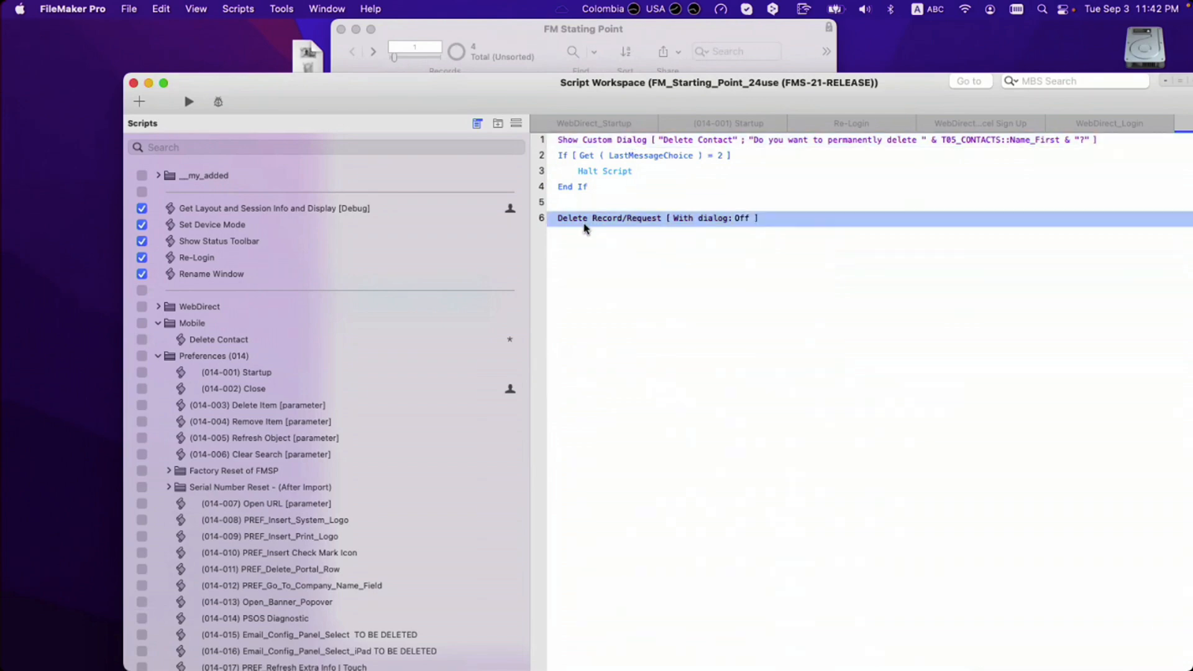
{"action": "key", "text": "Down"}
Step: Add a Go to Layout step targeting the Contacts | List layout
{"action": "type", "text": "go"}
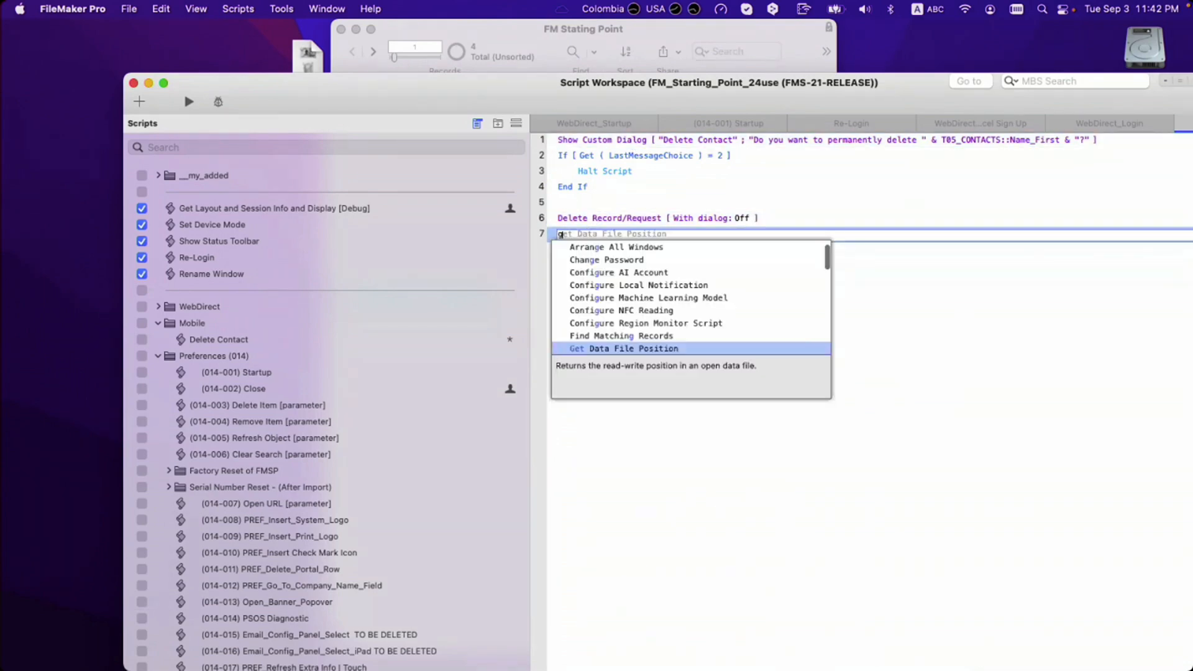
{"action": "key", "text": "Down"}
{"action": "key", "text": "Return"}
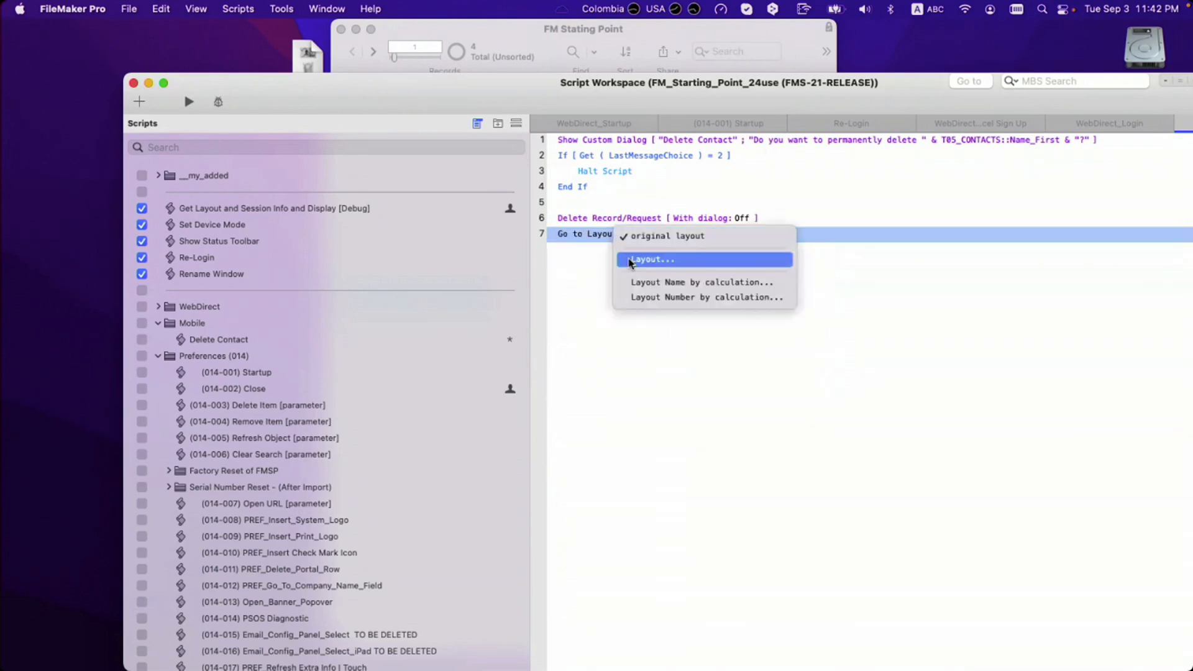
{"action": "left_click", "coordinate": [629, 260]}
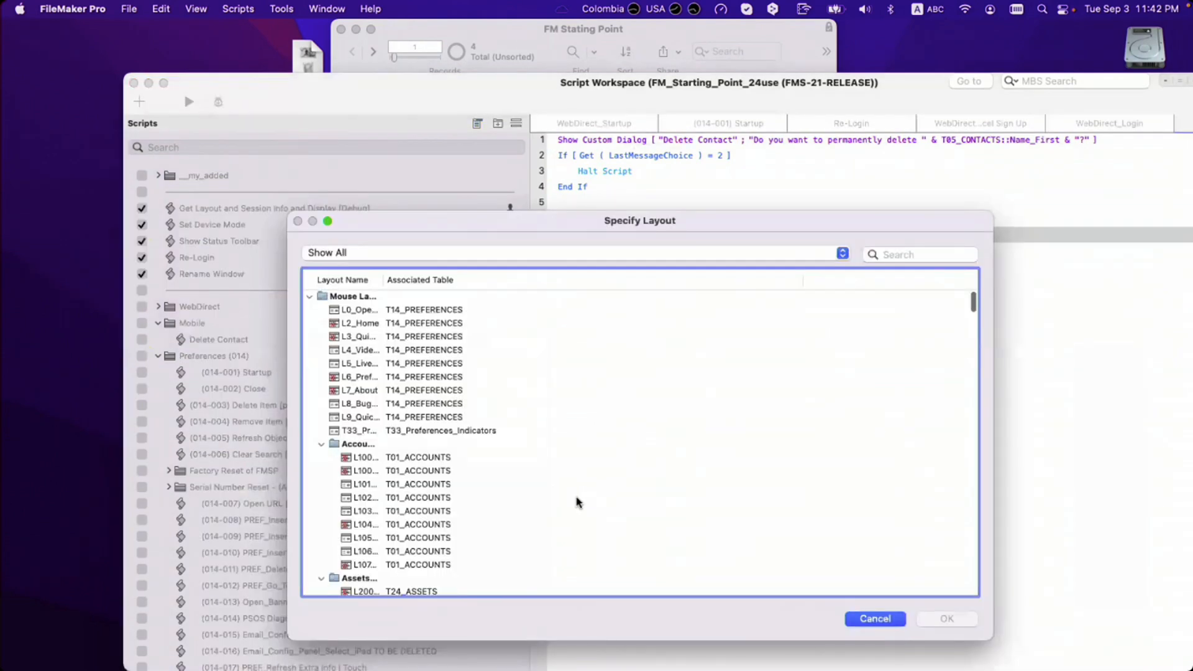
{"action": "scroll", "coordinate": [575, 501], "scroll_direction": "down", "scroll_amount": 20}
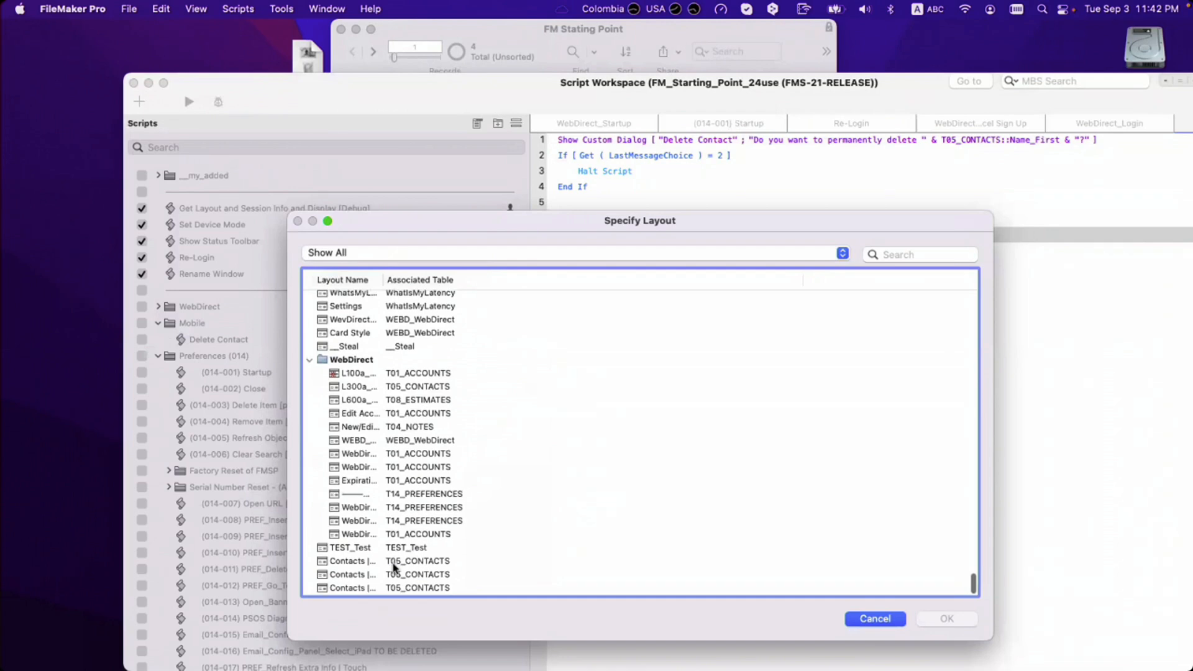
{"action": "left_click", "coordinate": [395, 557]}
{"action": "left_click_drag", "start_coordinate": [384, 280], "coordinate": [506, 280]}
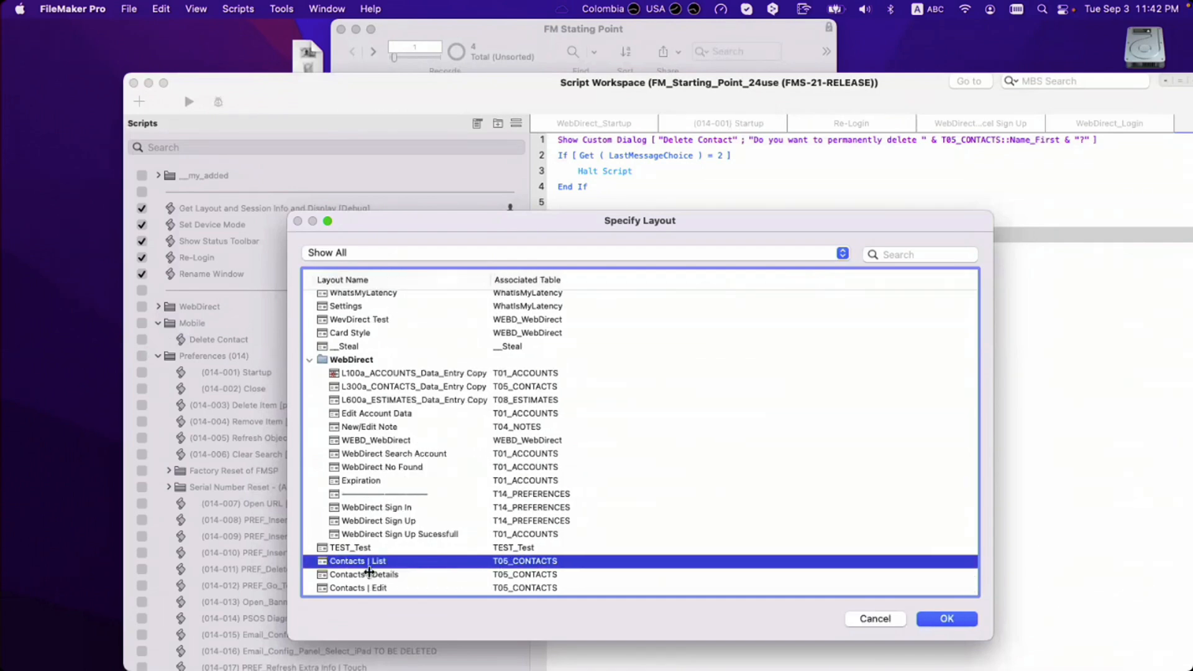
{"action": "left_click", "coordinate": [385, 575]}
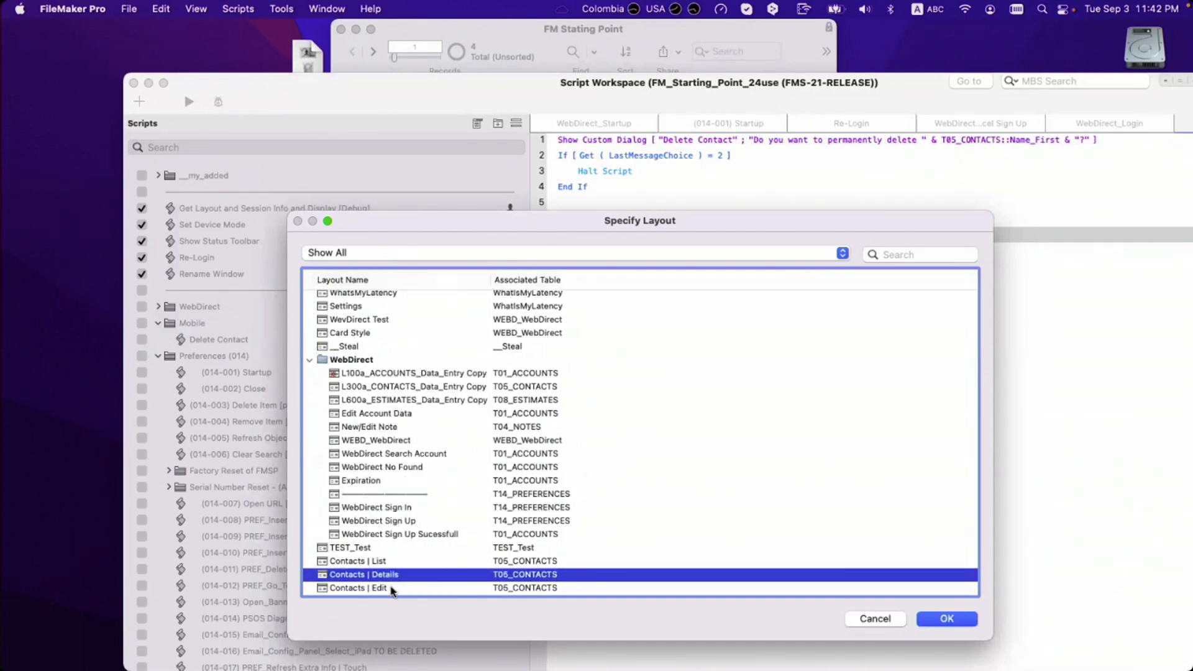
{"action": "left_click", "coordinate": [388, 588]}
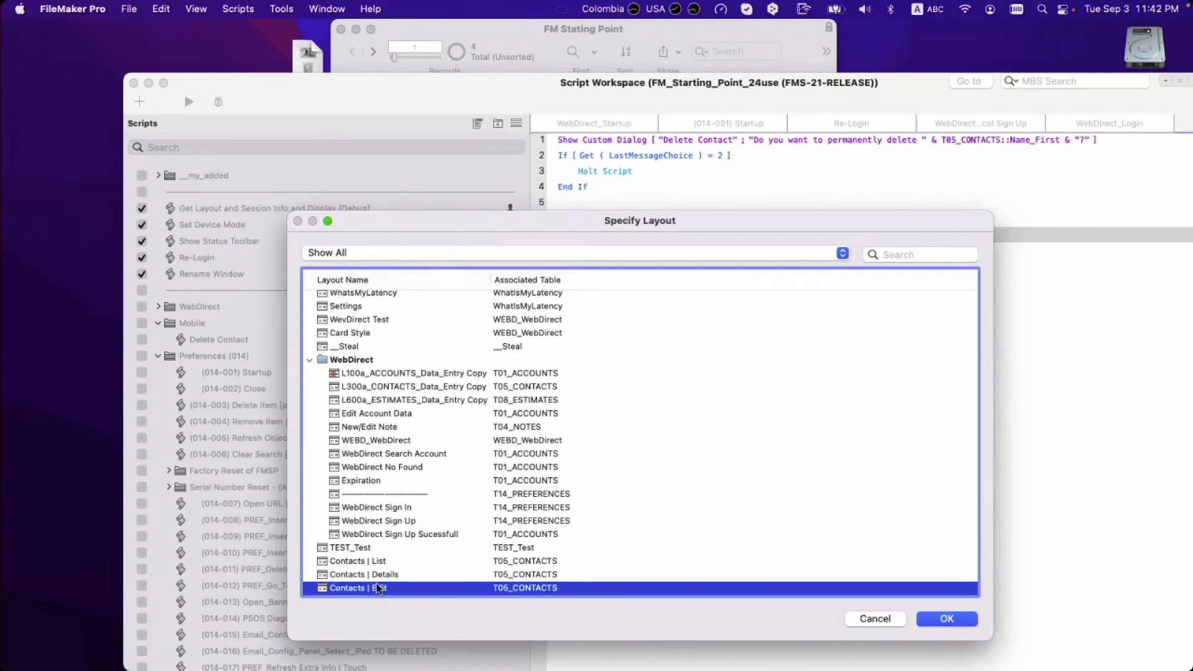
{"action": "left_click", "coordinate": [386, 577]}
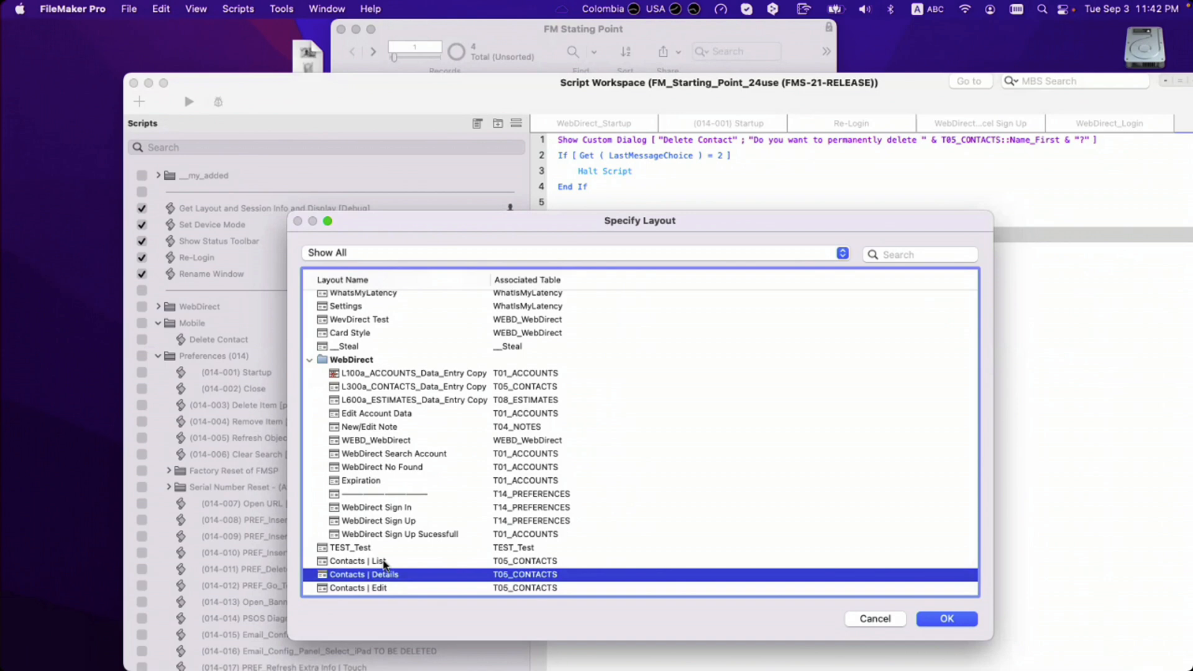
{"action": "double_click", "coordinate": [385, 562]}
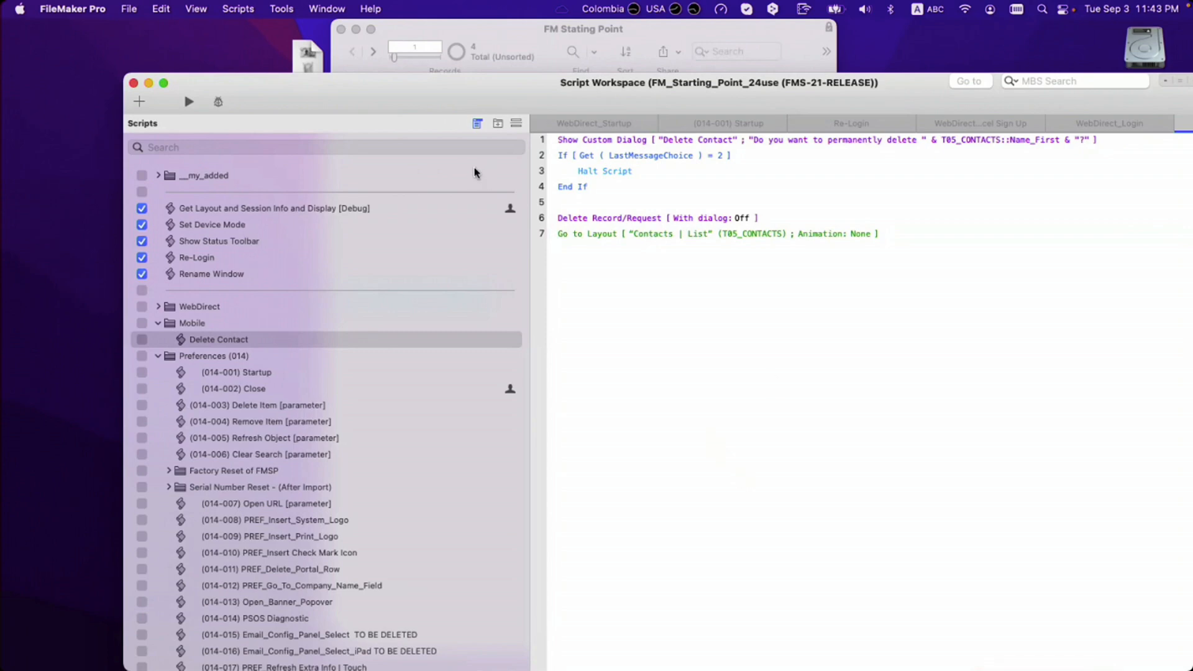
Step: Make the Delete button on Contacts | Edit run the Delete Contact script, and save the layout
{"action": "left_click_drag", "start_coordinate": [435, 87], "coordinate": [873, 328]}
{"action": "left_click", "coordinate": [400, 173]}
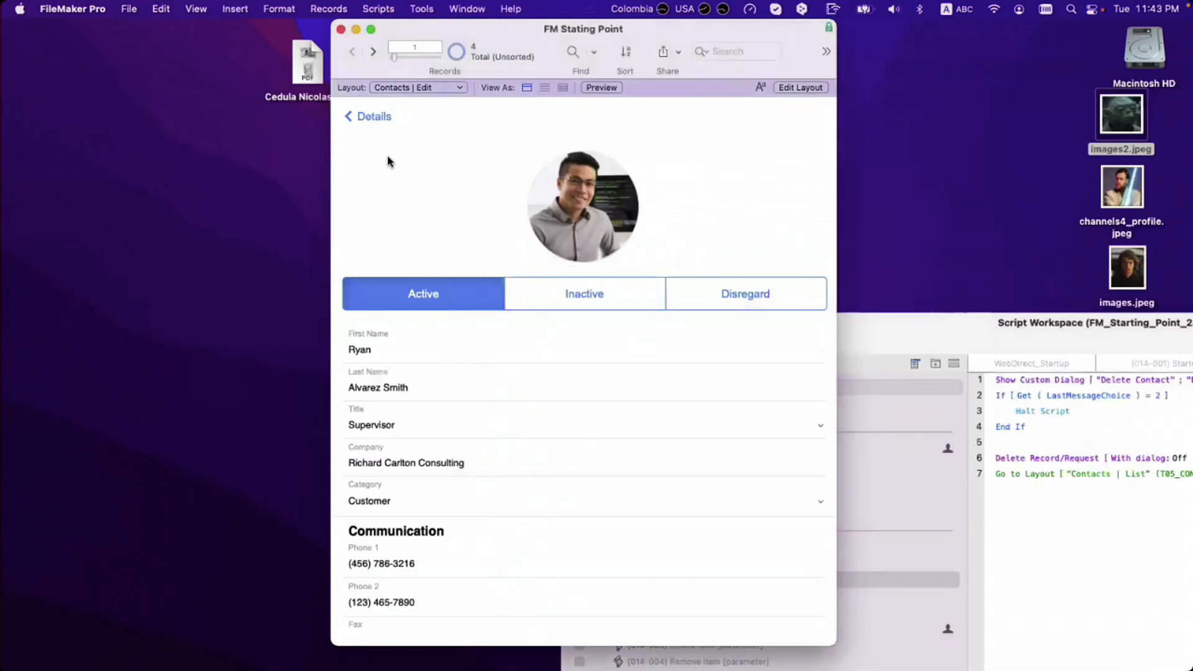
{"action": "scroll", "coordinate": [554, 307], "scroll_direction": "down", "scroll_amount": 10}
{"action": "key", "text": "super+l"}
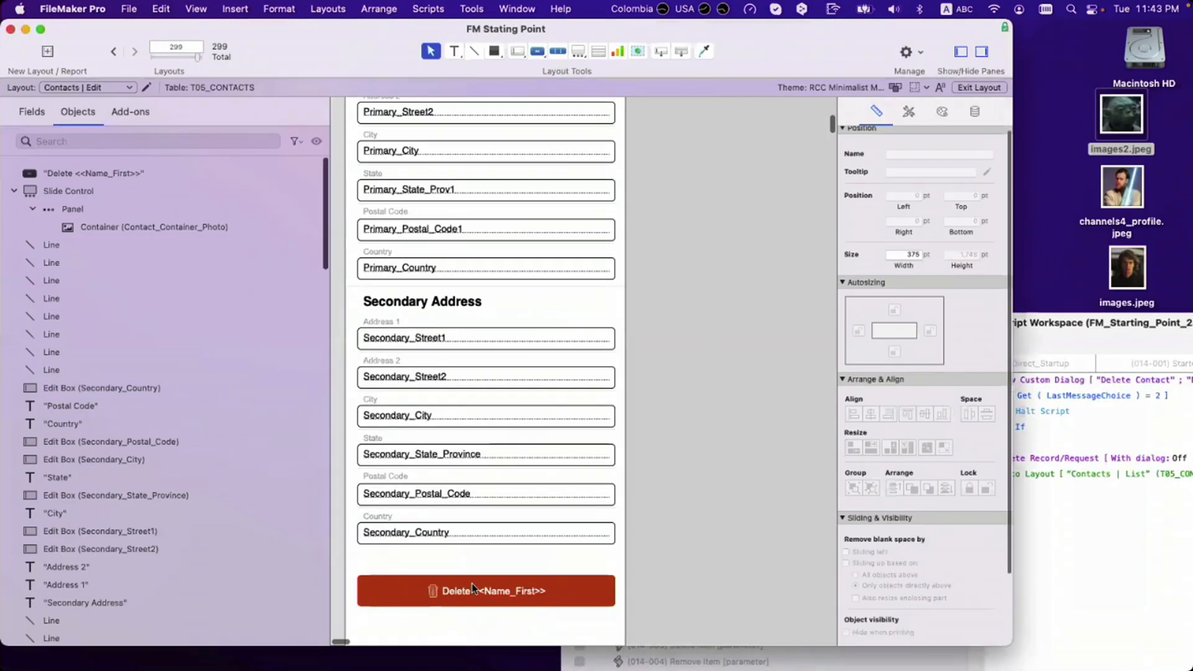
{"action": "double_click", "coordinate": [474, 589]}
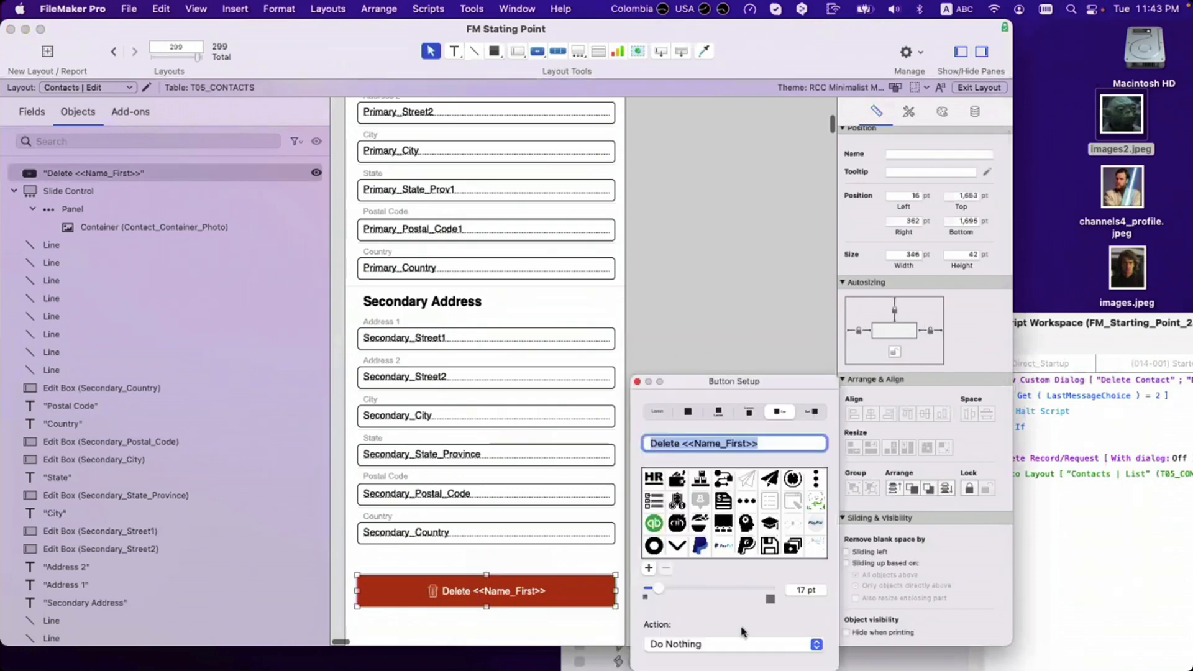
{"action": "left_click", "coordinate": [746, 644]}
{"action": "left_click", "coordinate": [746, 624]}
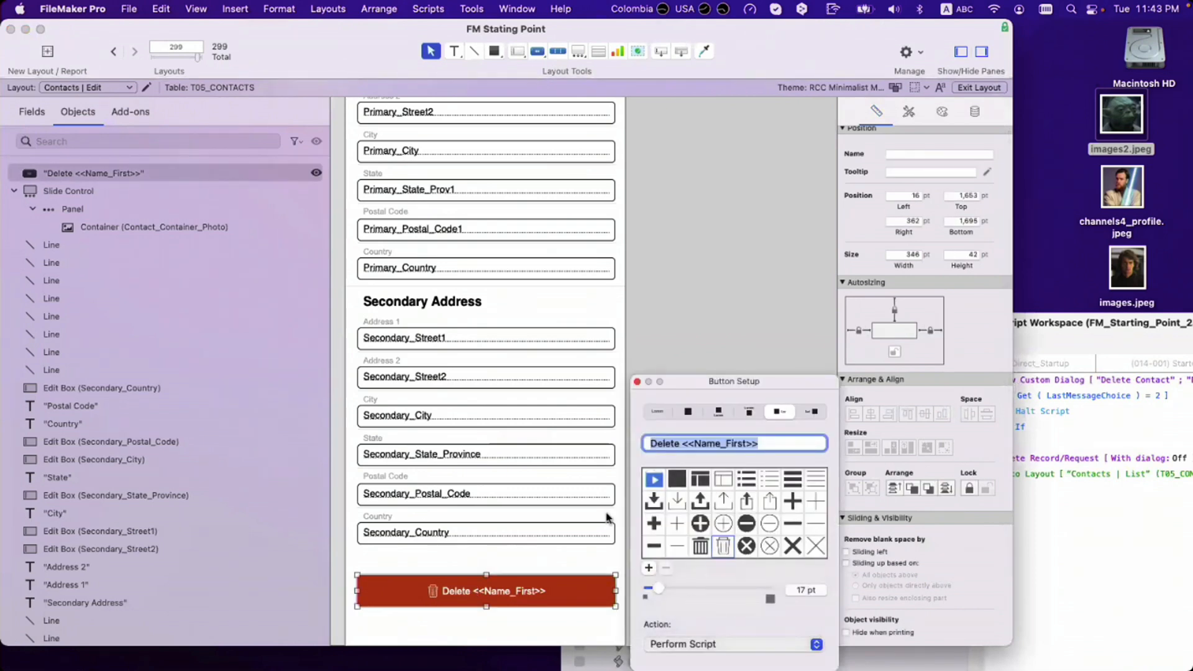
{"action": "scroll", "coordinate": [396, 463], "scroll_direction": "down", "scroll_amount": 2}
{"action": "scroll", "coordinate": [396, 464], "scroll_direction": "up", "scroll_amount": 2}
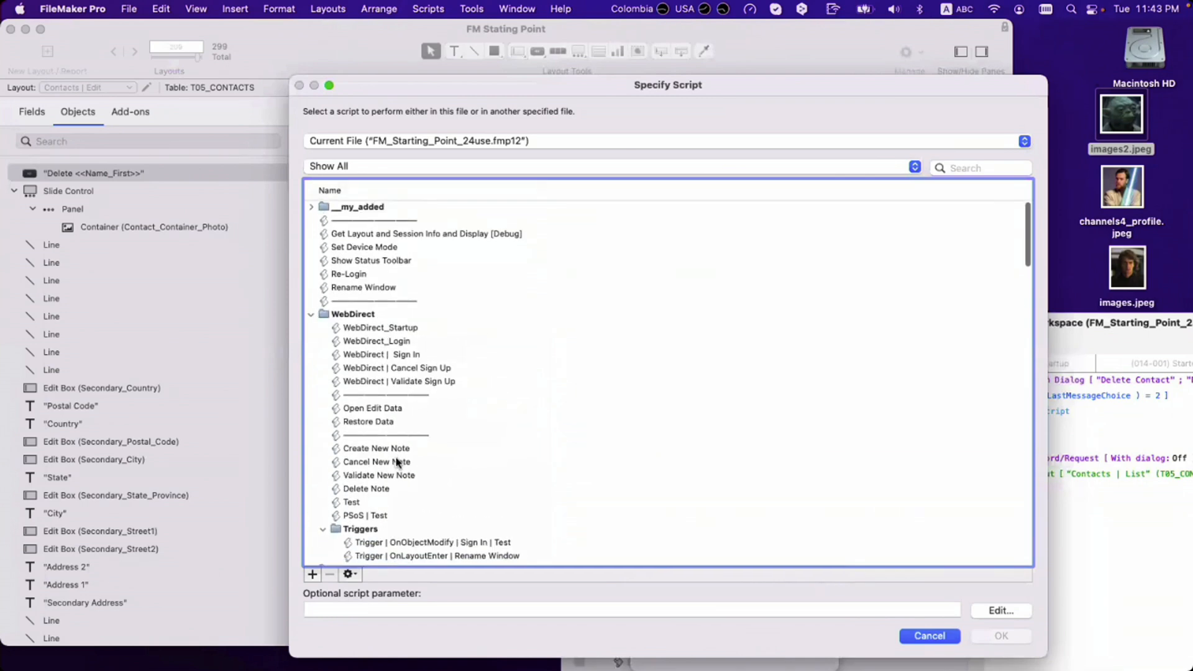
{"action": "left_click", "coordinate": [312, 314]}
{"action": "left_click", "coordinate": [312, 329]}
{"action": "double_click", "coordinate": [348, 341]}
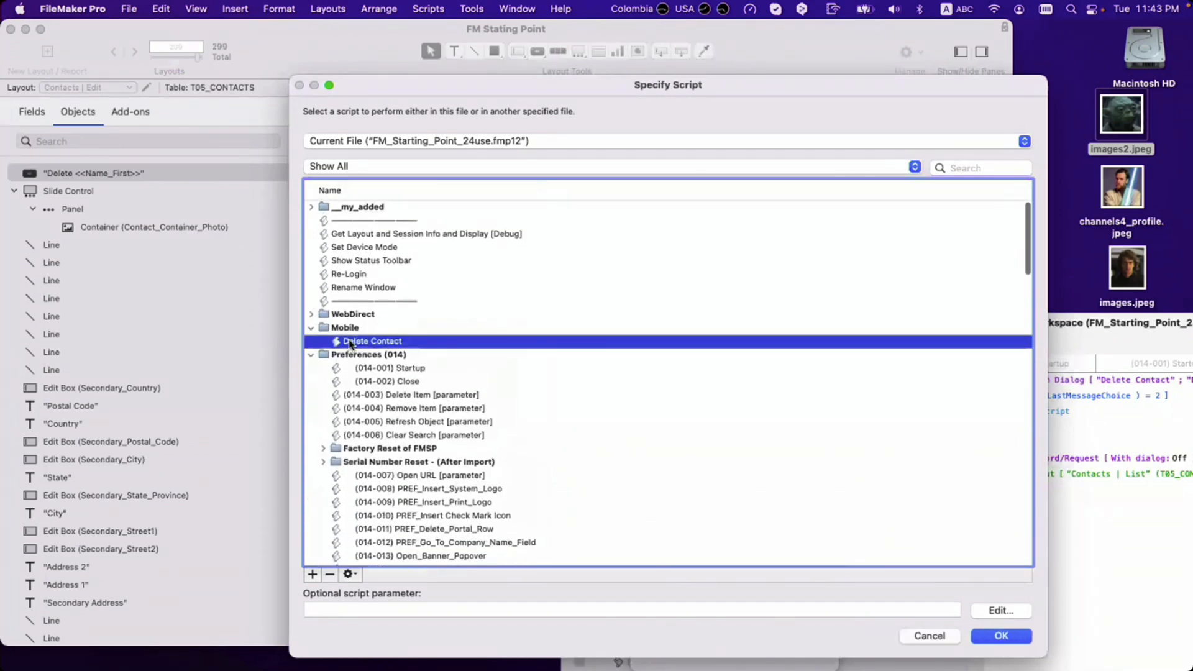
{"action": "key", "text": "super+s"}
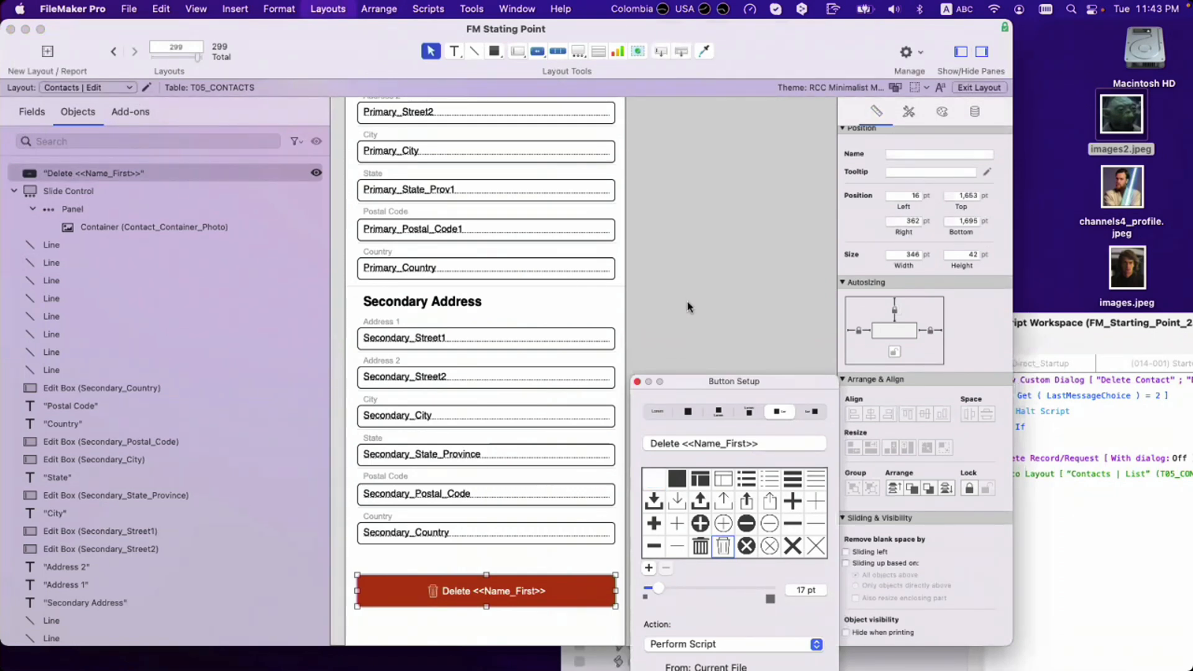
Step: Browse back to the contact list and put Contacts | List into Layout mode
{"action": "key", "text": "super+b"}
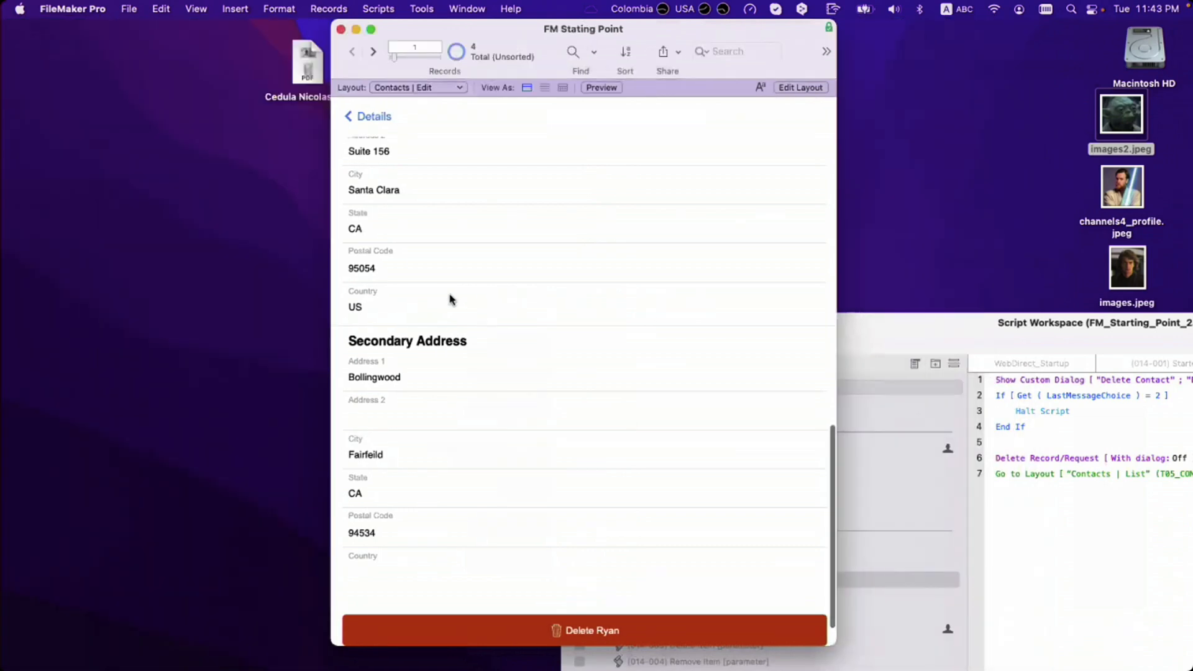
{"action": "left_click", "coordinate": [368, 117]}
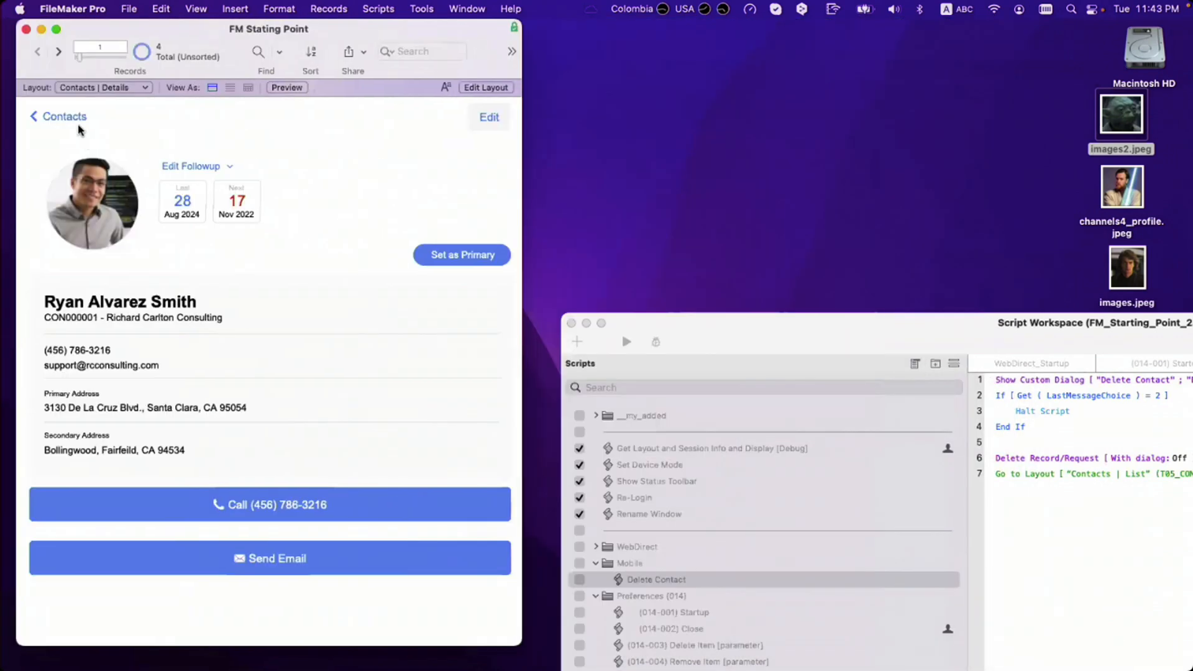
{"action": "left_click", "coordinate": [79, 127]}
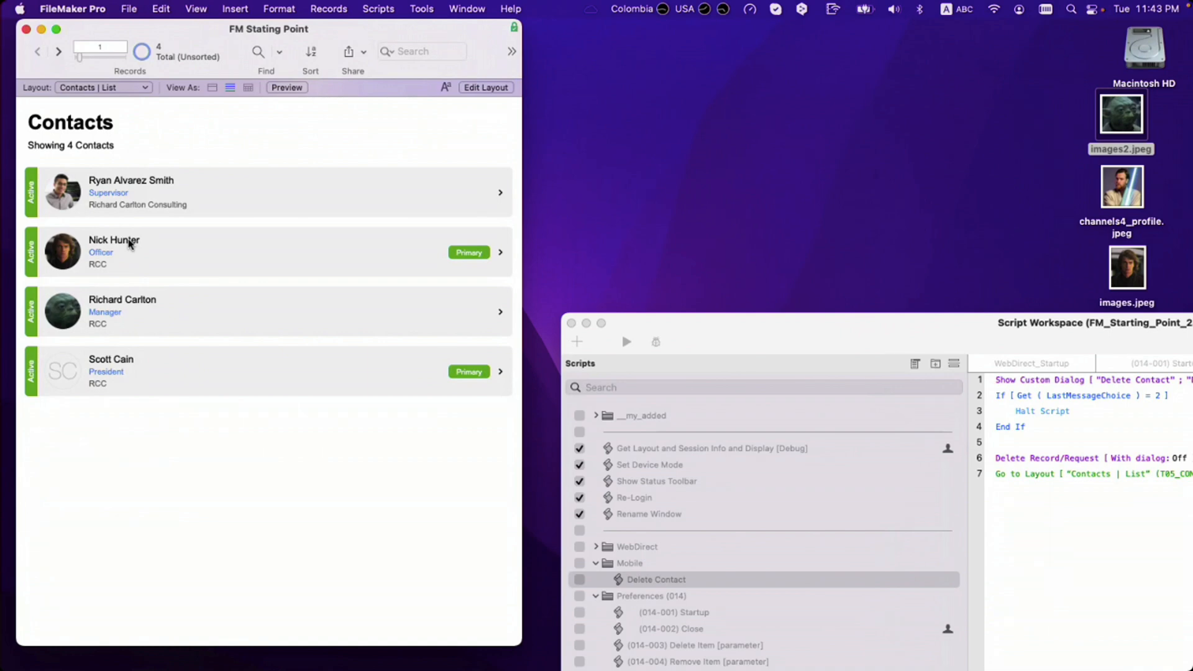
{"action": "key", "text": "super+l"}
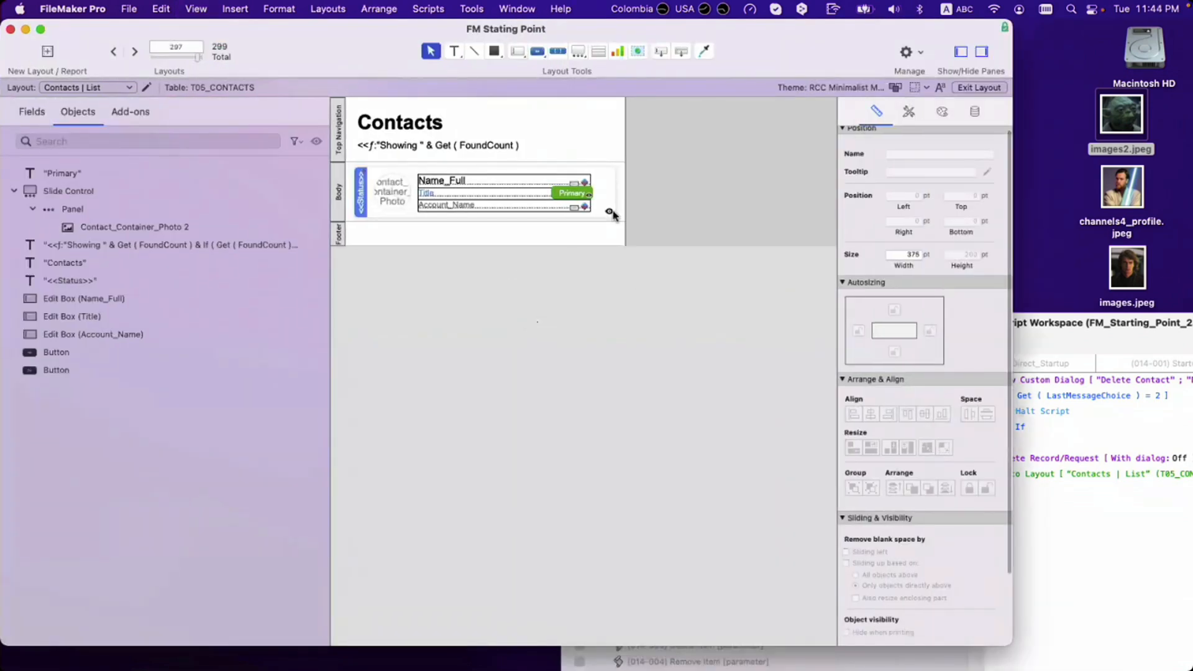
Step: Draw a small icon-only button with a plus icon beside the Contacts title
{"action": "left_click", "coordinate": [537, 51]}
{"action": "left_click_drag", "start_coordinate": [572, 117], "coordinate": [612, 146]}
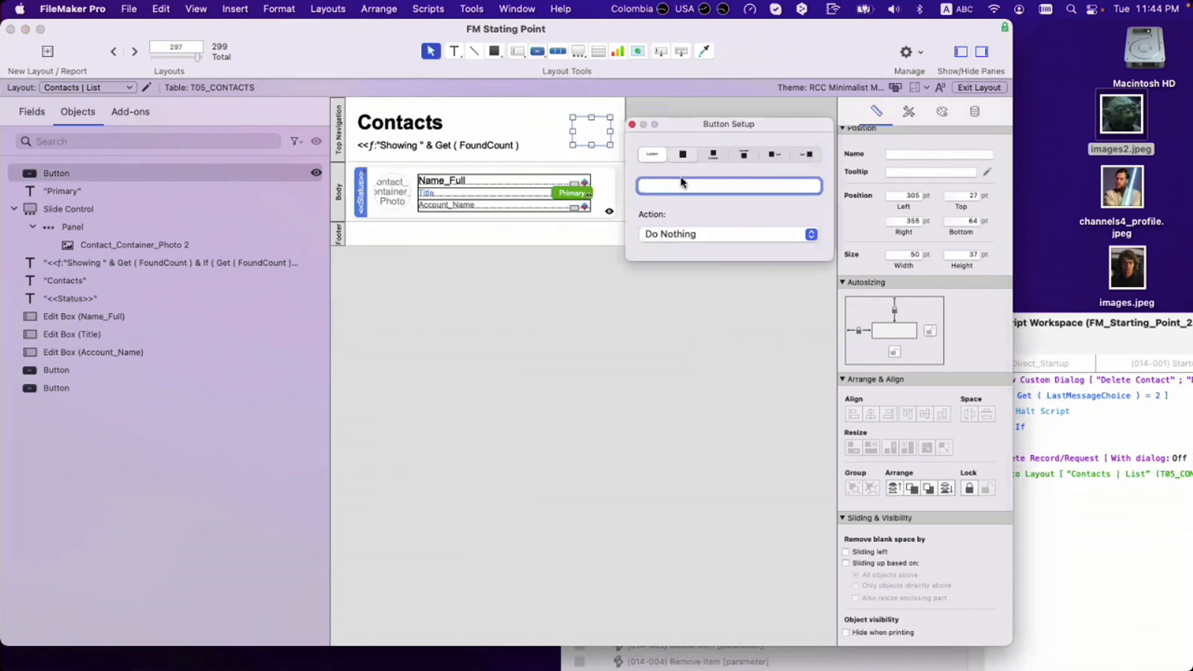
{"action": "left_click", "coordinate": [682, 154]}
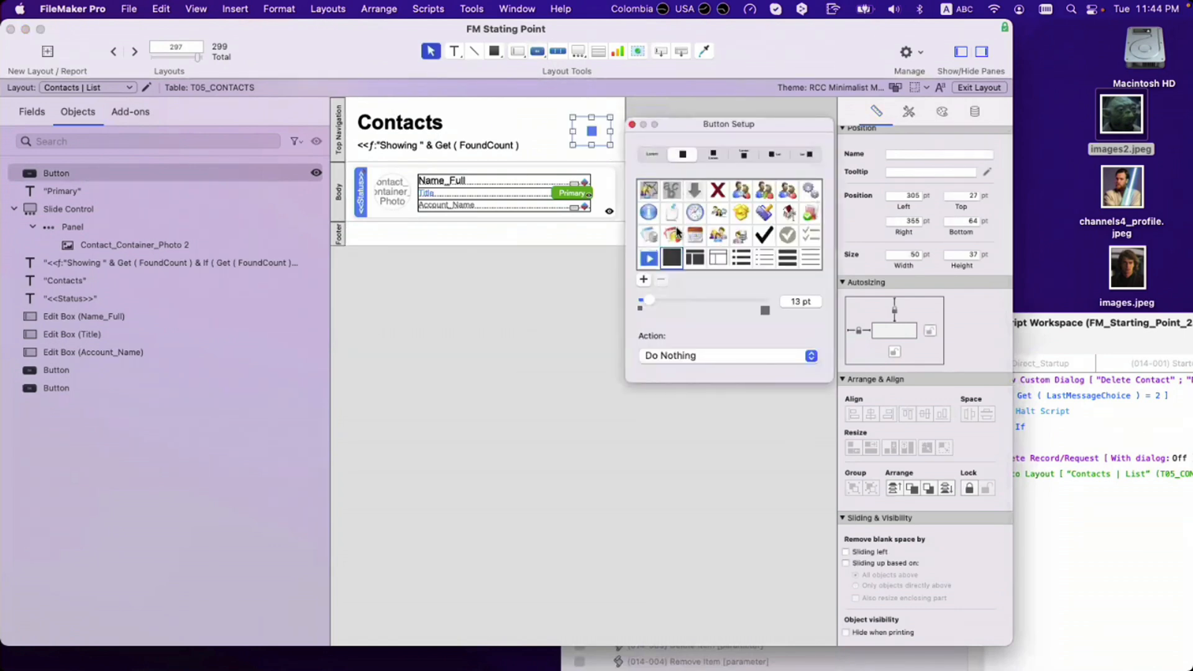
{"action": "scroll", "coordinate": [678, 235], "scroll_direction": "down", "scroll_amount": 3}
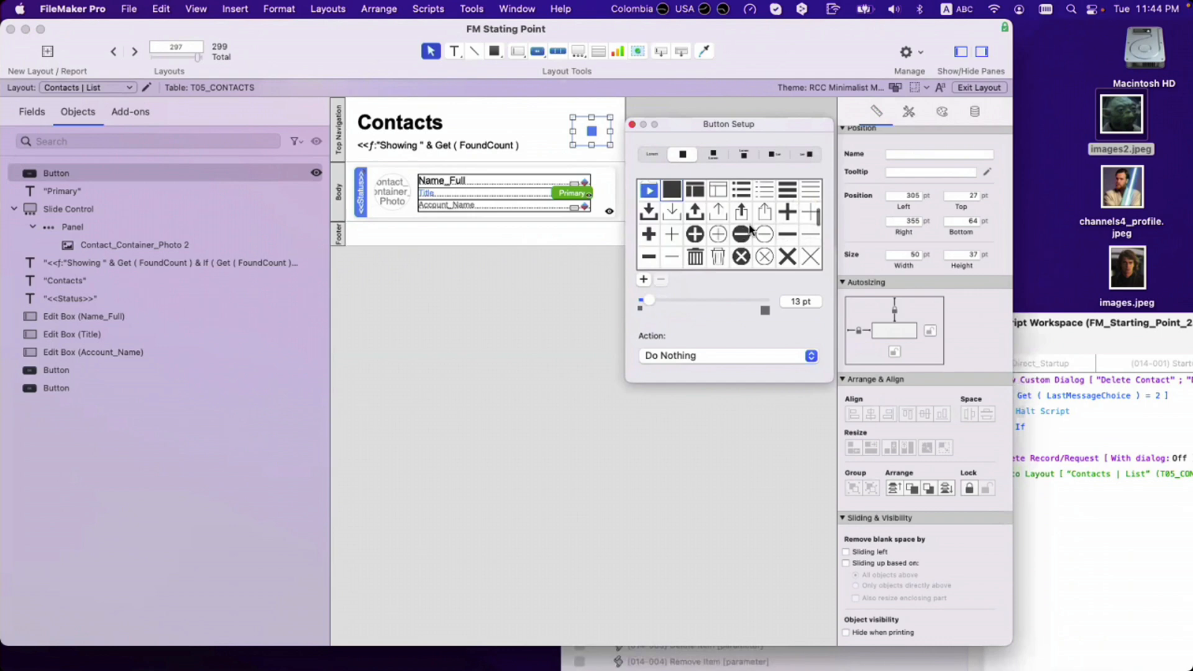
{"action": "left_click", "coordinate": [787, 212]}
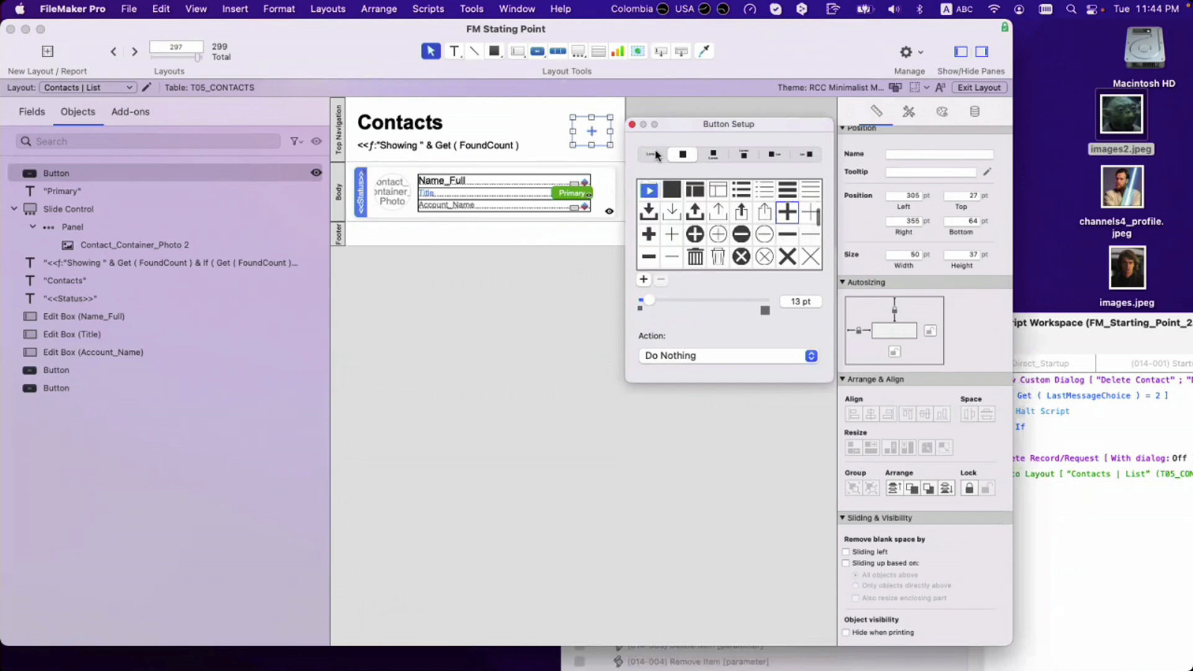
{"action": "left_click", "coordinate": [633, 125]}
Step: Give the plus button the Action Button style, adjust its position, and save
{"action": "left_click", "coordinate": [908, 112]}
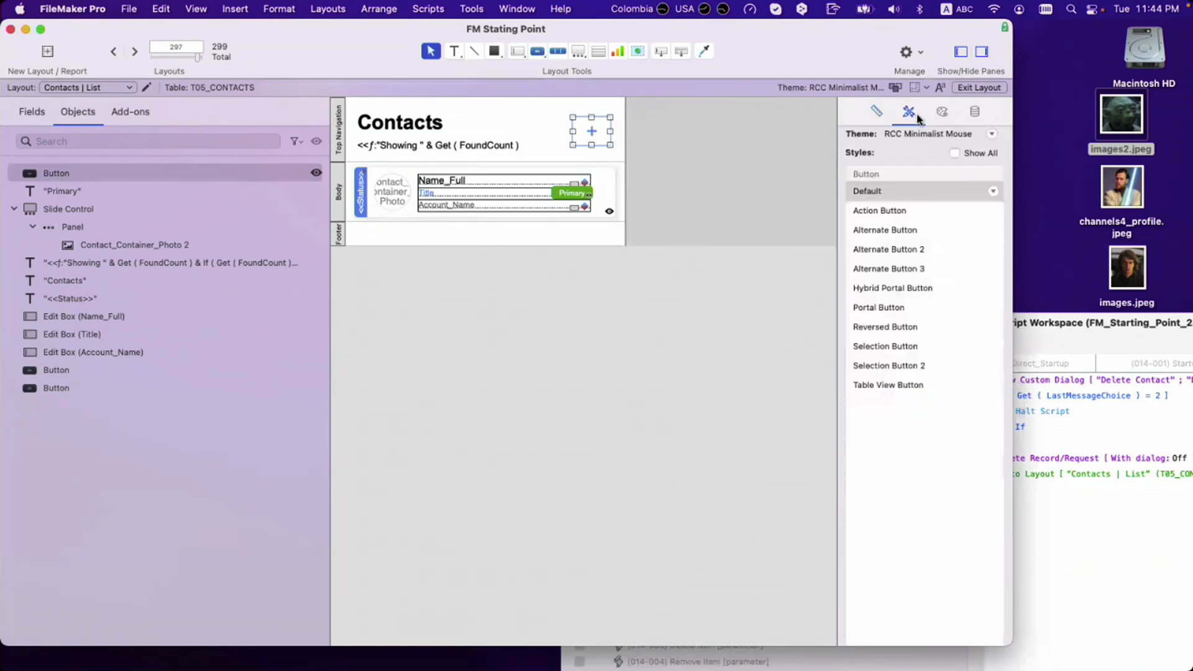
{"action": "left_click", "coordinate": [915, 212]}
{"action": "left_click", "coordinate": [610, 152]}
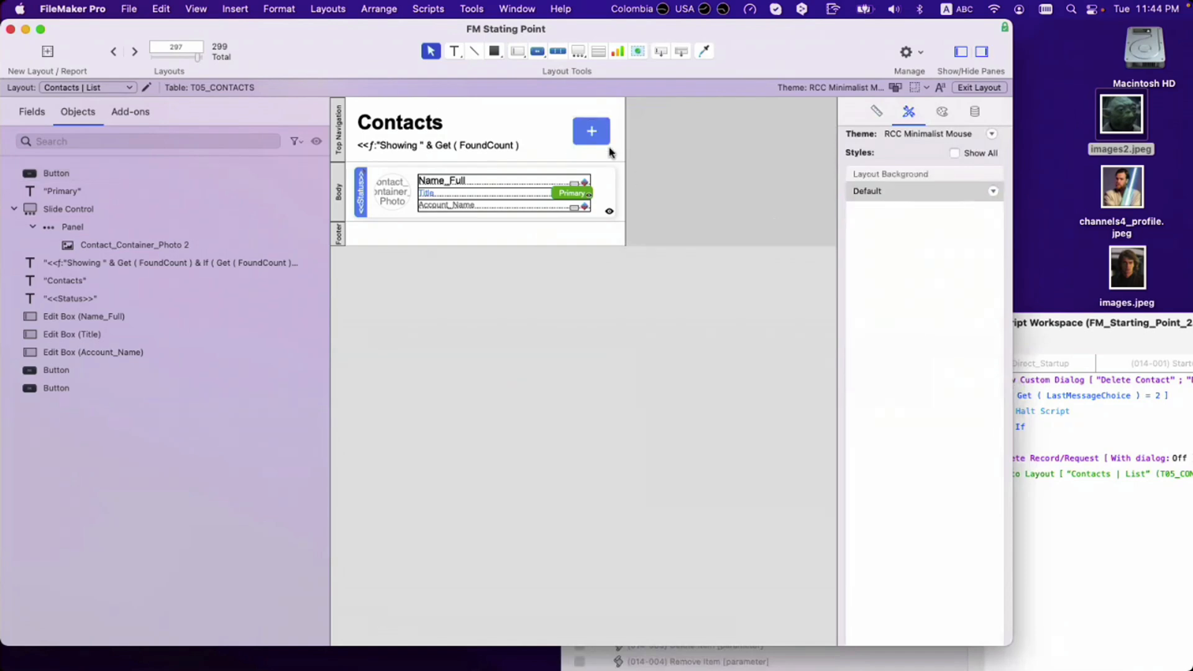
{"action": "left_click_drag", "start_coordinate": [602, 132], "coordinate": [581, 130]}
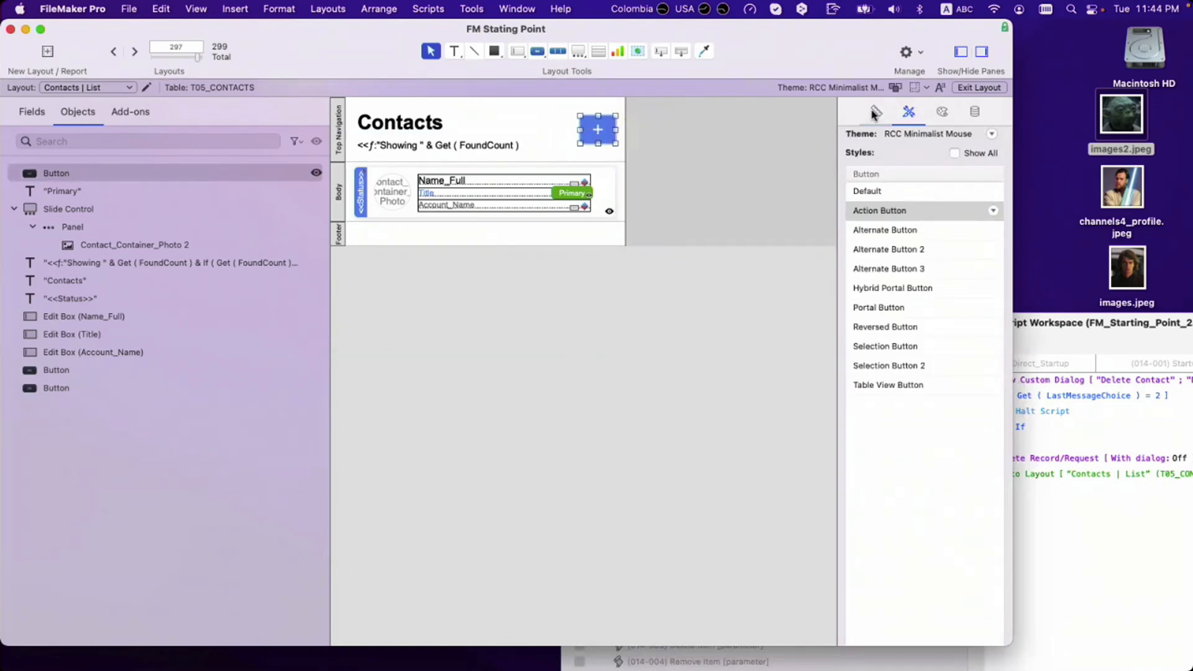
{"action": "left_click", "coordinate": [876, 112]}
{"action": "left_click", "coordinate": [699, 317]}
{"action": "left_click", "coordinate": [589, 134]}
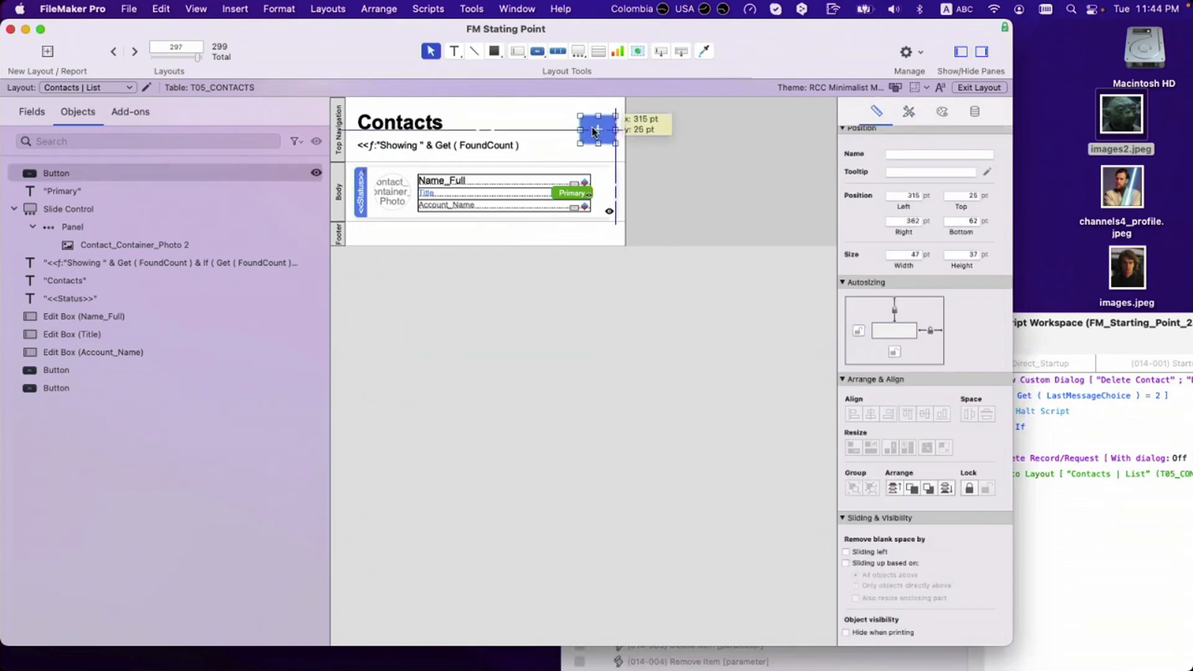
{"action": "left_click", "coordinate": [696, 163]}
{"action": "key", "text": "super+s"}
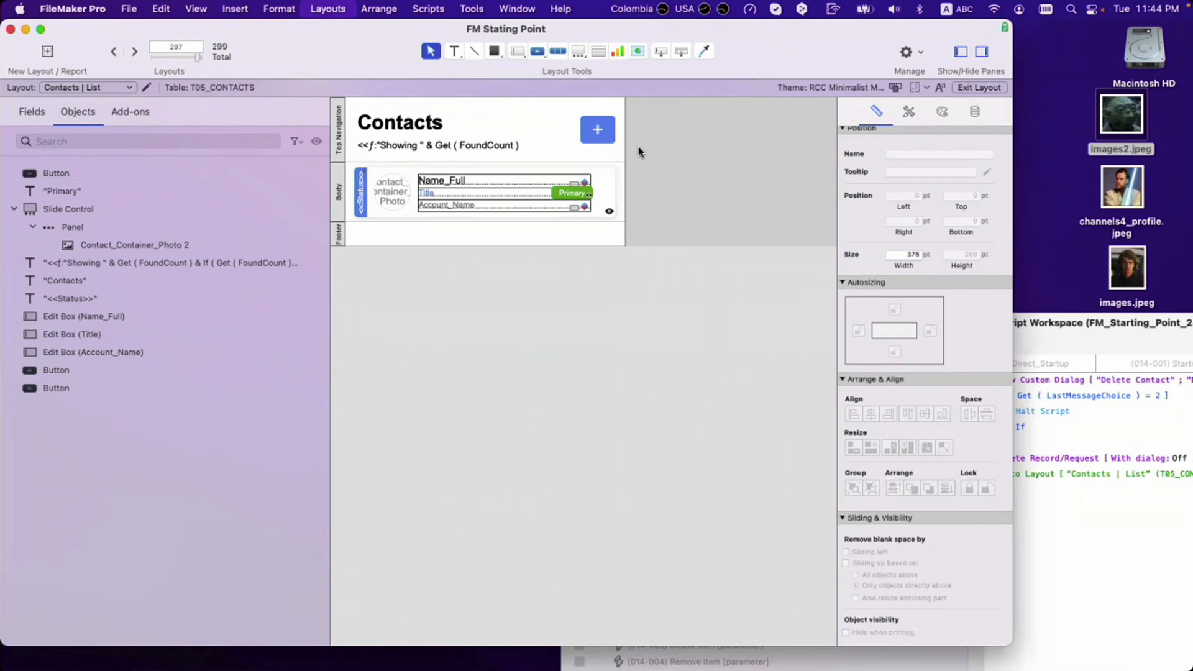
Step: Change the plus button to a text label reading 'Add' and narrow it to fit
{"action": "left_click", "coordinate": [599, 132]}
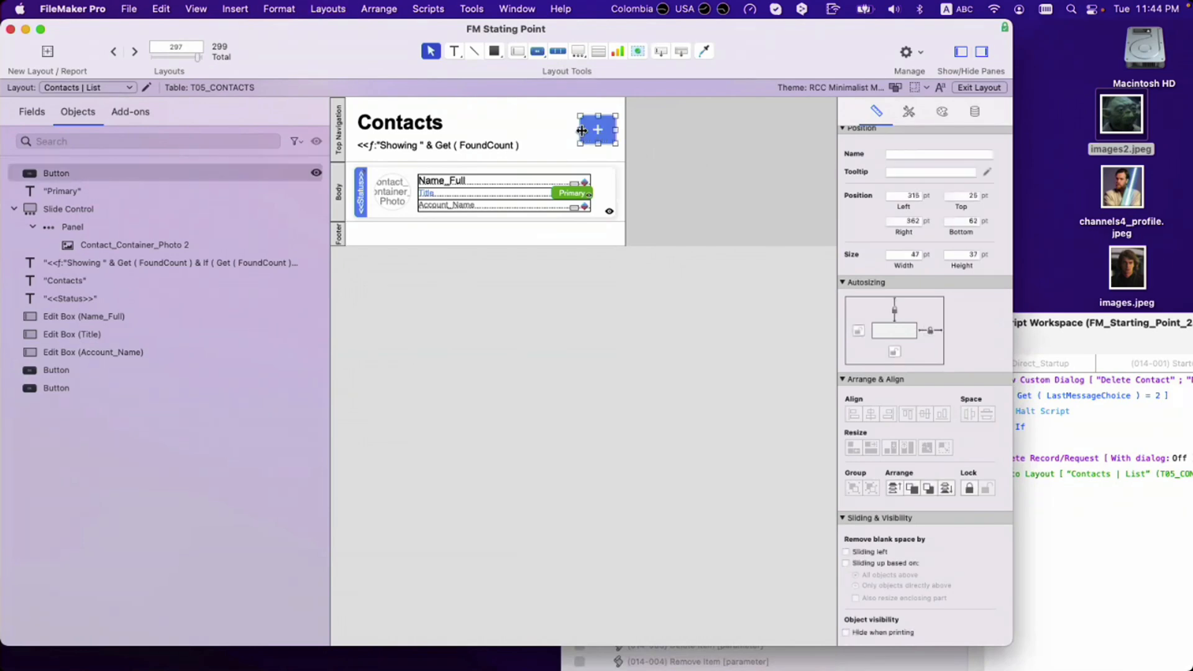
{"action": "left_click_drag", "start_coordinate": [580, 129], "coordinate": [553, 130]}
{"action": "double_click", "coordinate": [563, 134]}
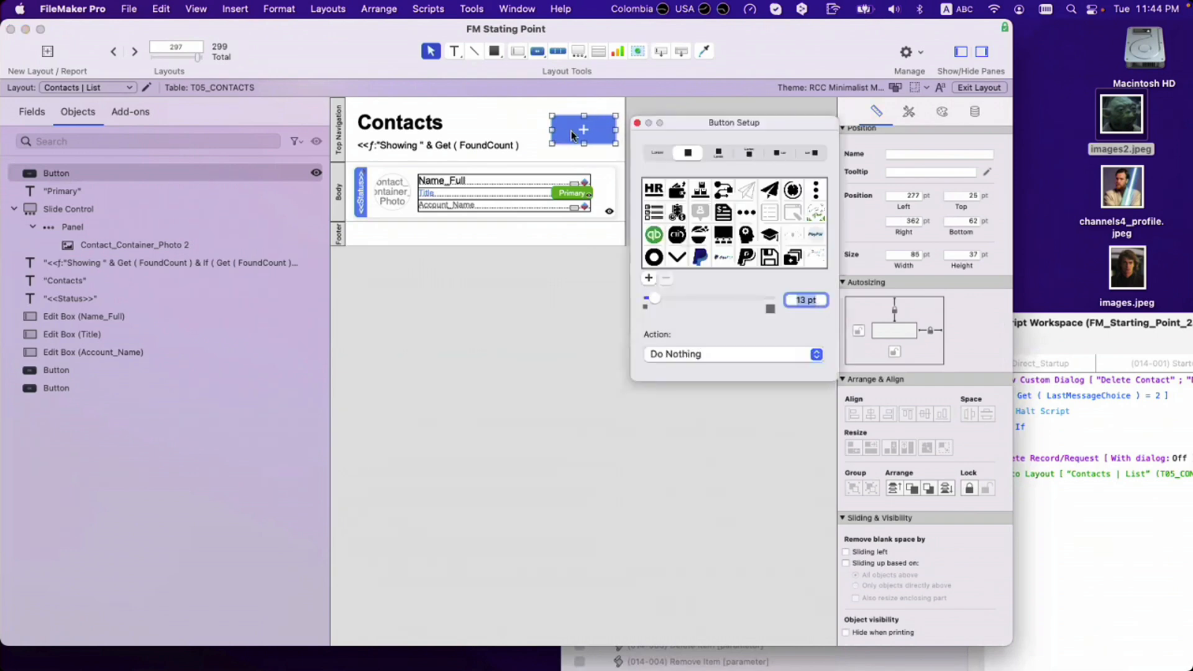
{"action": "left_click", "coordinate": [659, 153]}
{"action": "left_click", "coordinate": [679, 181]}
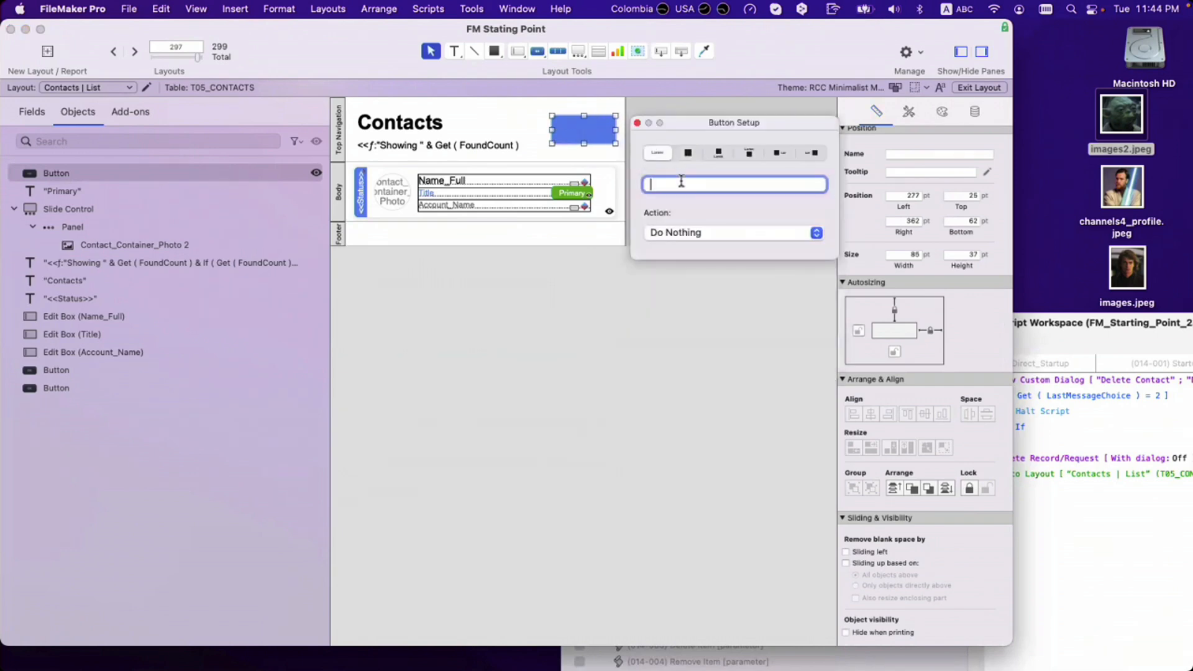
{"action": "type", "text": "Add"}
{"action": "left_click", "coordinate": [637, 123]}
{"action": "left_click_drag", "start_coordinate": [553, 130], "coordinate": [567, 131]}
{"action": "left_click", "coordinate": [697, 148]}
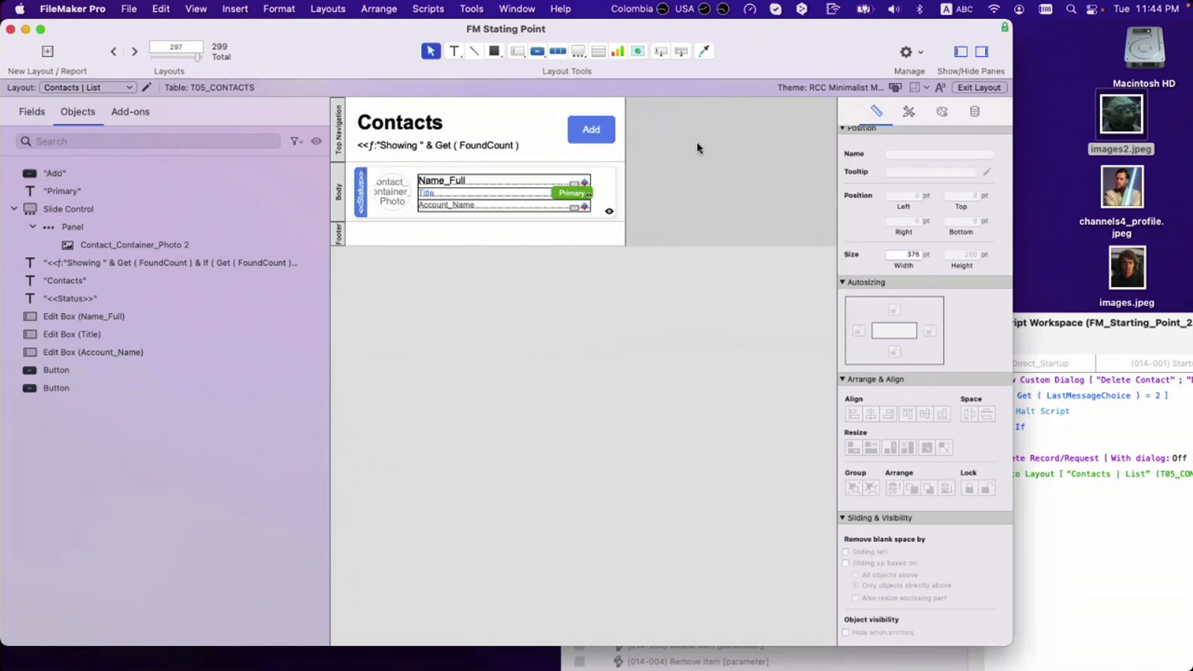
{"action": "left_click", "coordinate": [601, 133]}
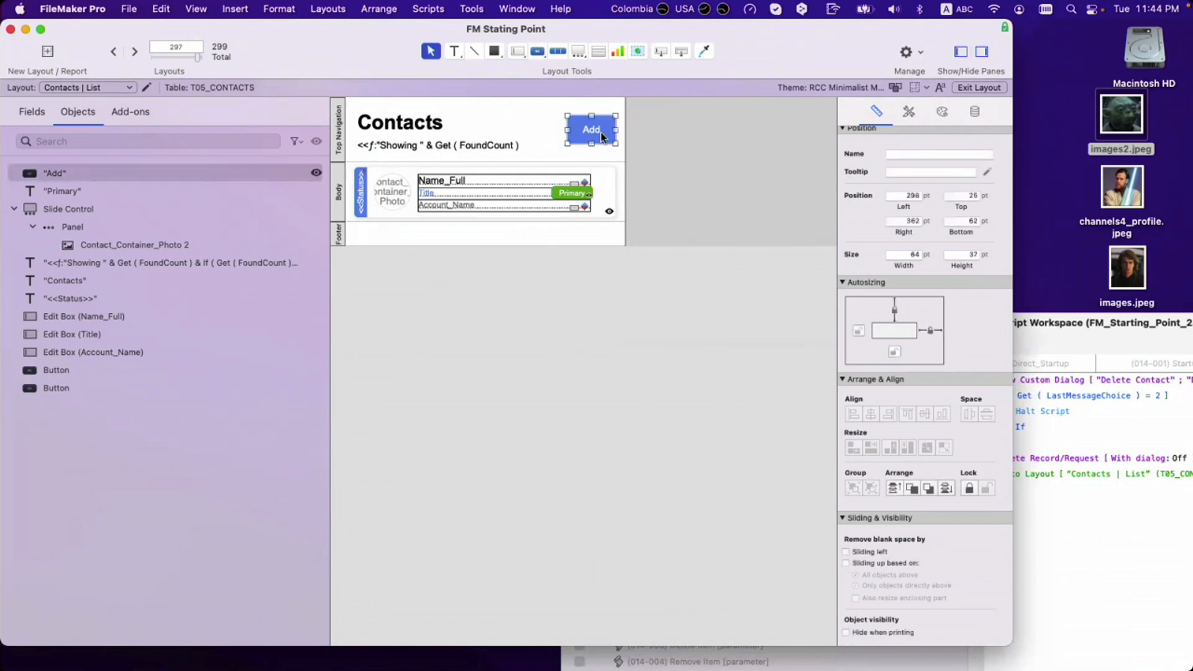
{"action": "left_click", "coordinate": [655, 149]}
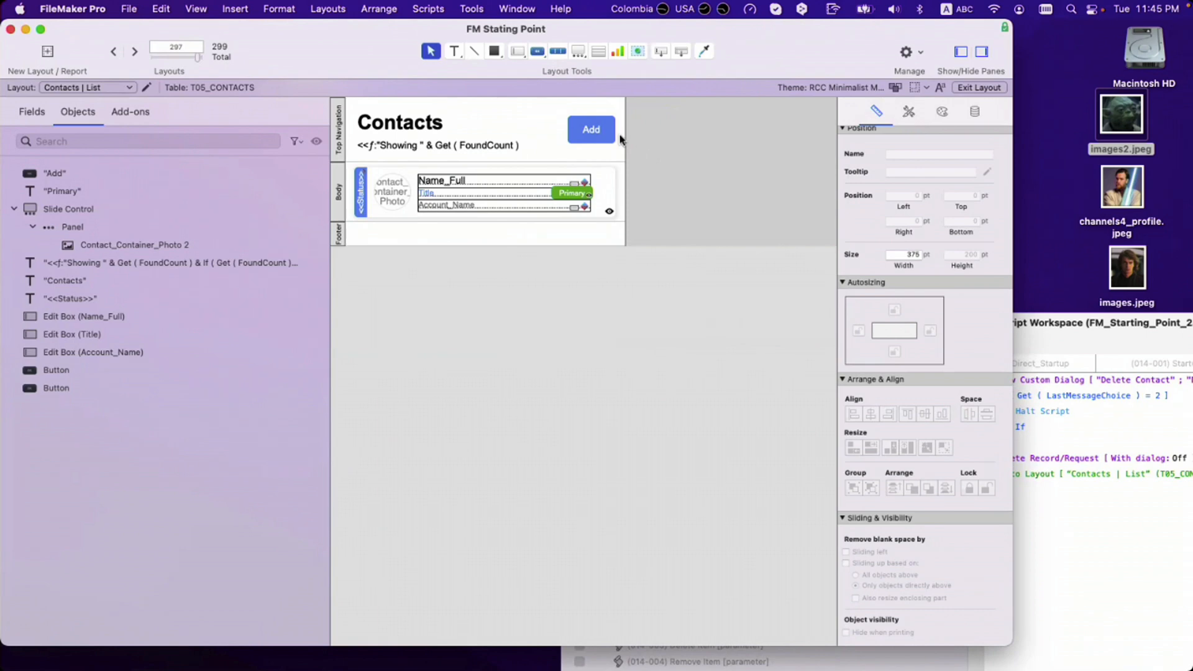
Step: Apply the Default button style to the Add button
{"action": "left_click", "coordinate": [596, 139]}
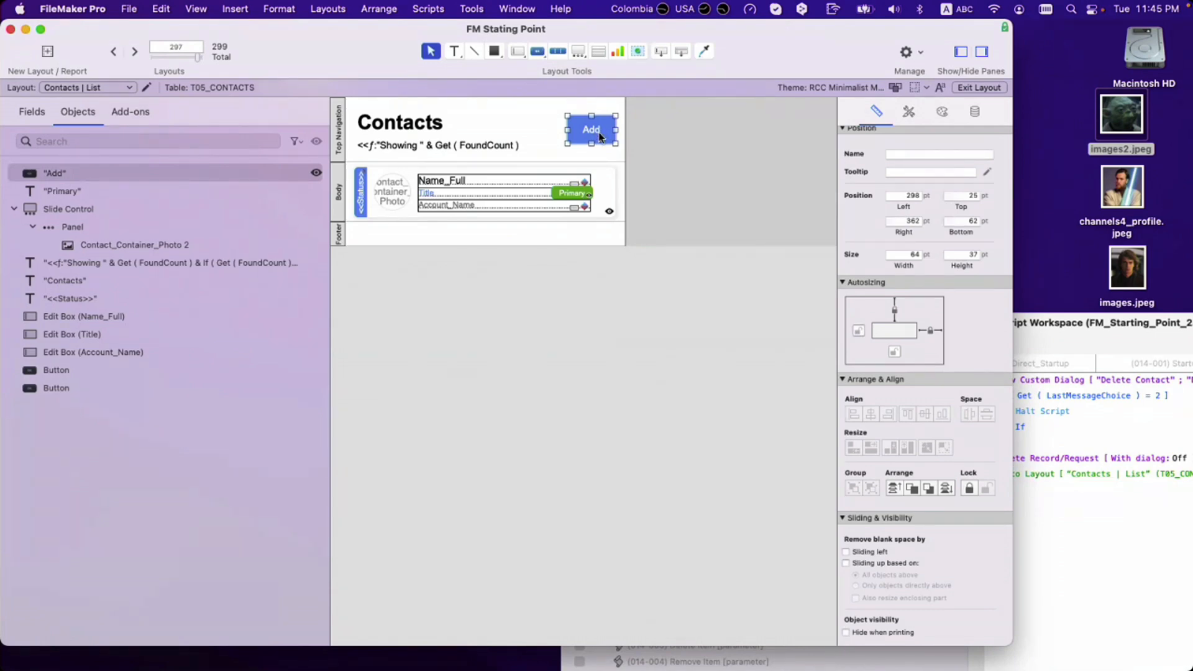
{"action": "left_click", "coordinate": [909, 111]}
{"action": "left_click", "coordinate": [897, 193]}
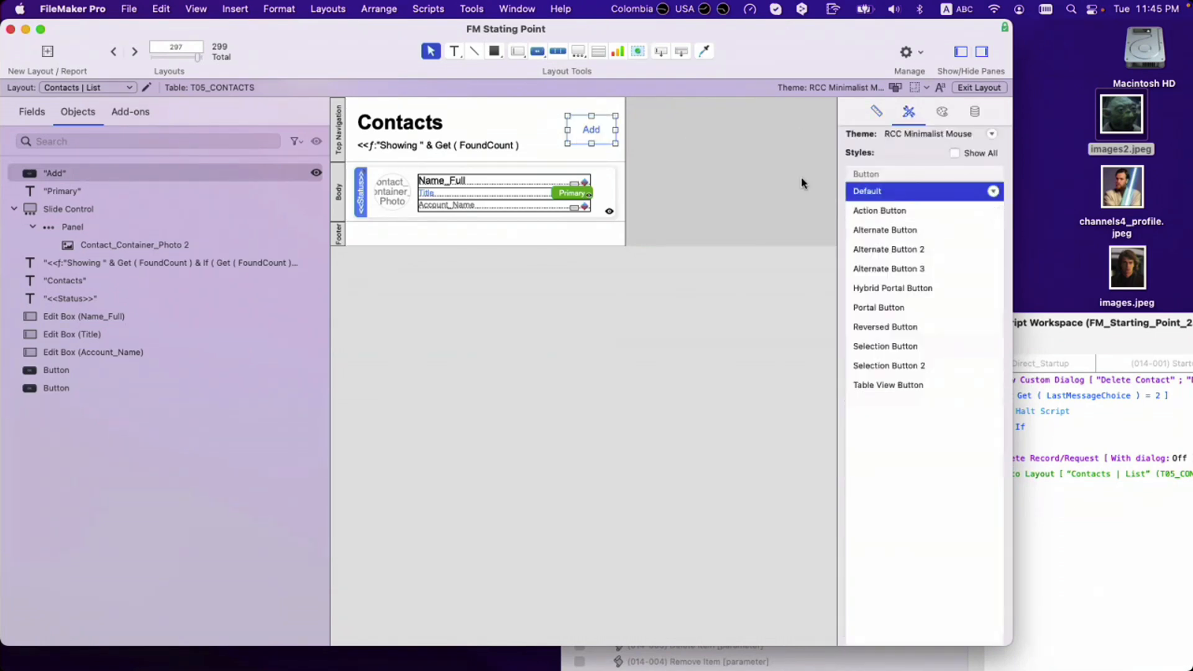
{"action": "left_click", "coordinate": [593, 138]}
Step: Try the button as an icon-only thin plus at 17 pt, narrowed and moved higher
{"action": "left_click", "coordinate": [594, 134]}
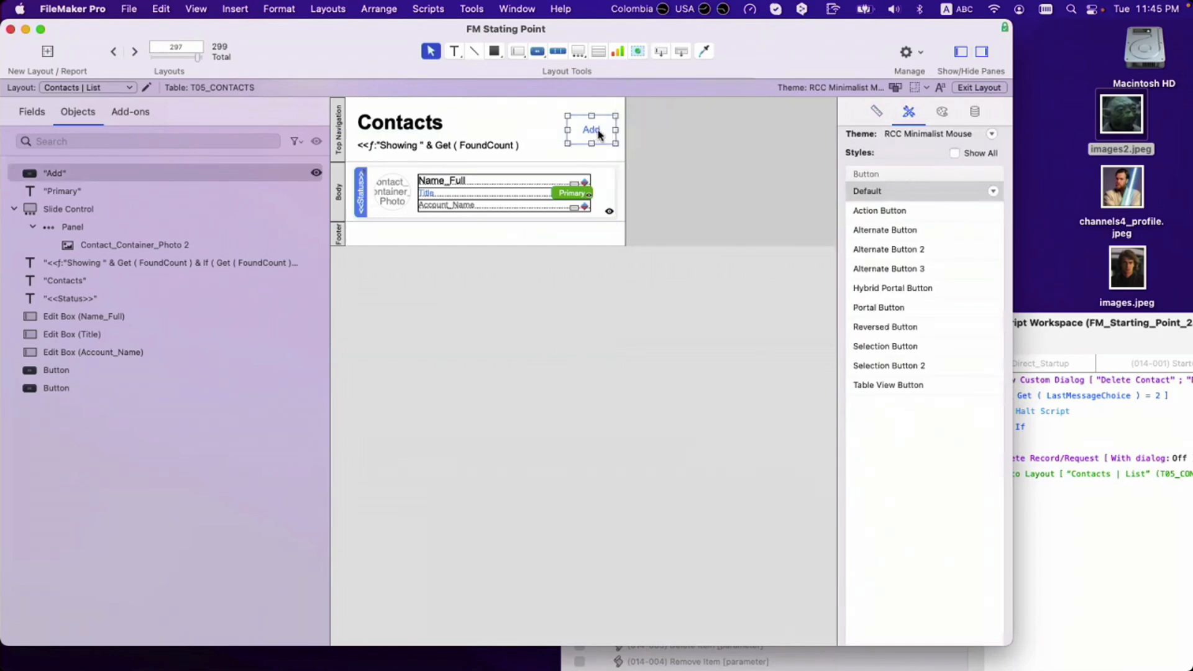
{"action": "double_click", "coordinate": [596, 133]}
{"action": "left_click", "coordinate": [688, 153]}
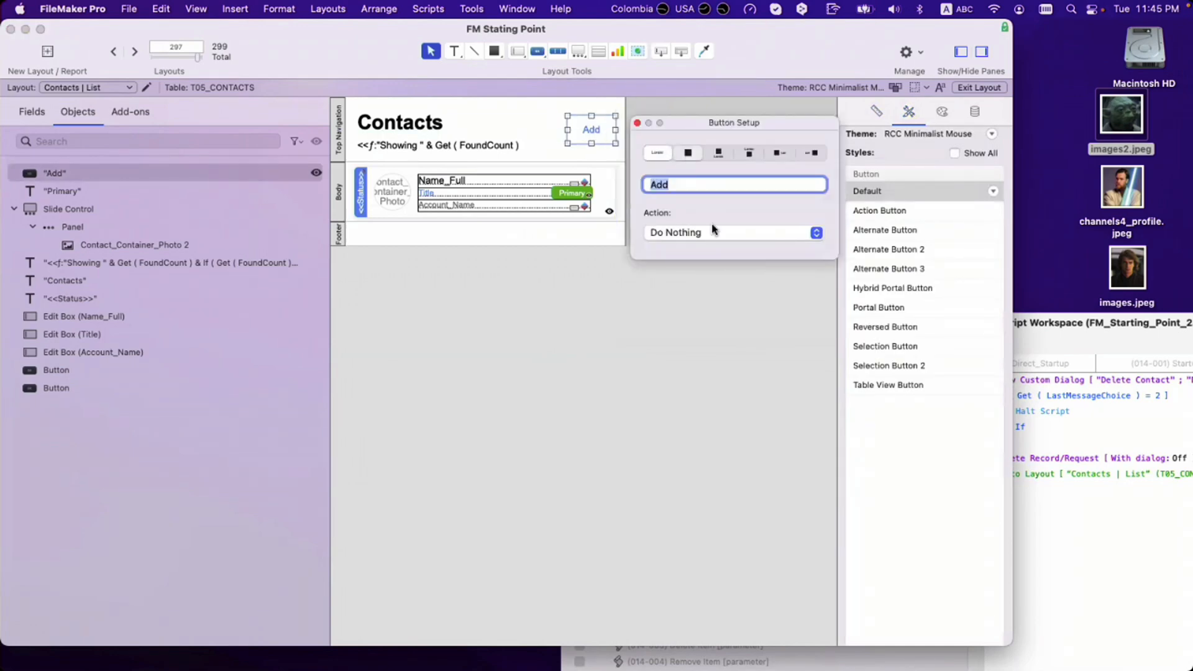
{"action": "scroll", "coordinate": [753, 246], "scroll_direction": "down", "scroll_amount": 10}
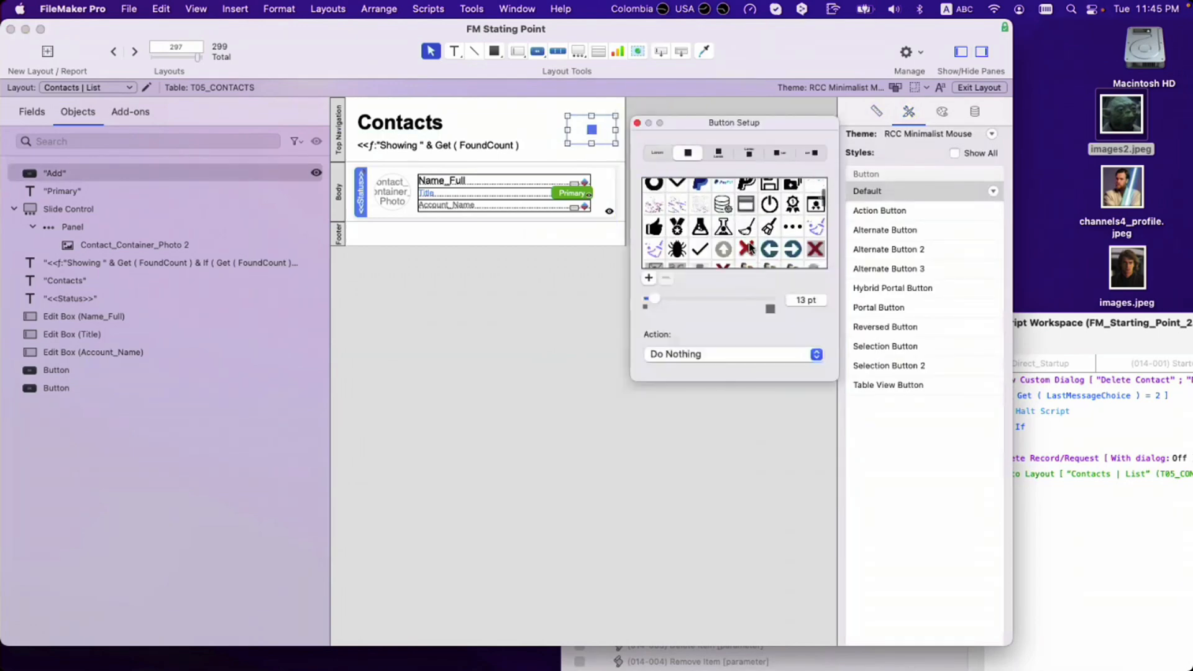
{"action": "scroll", "coordinate": [751, 246], "scroll_direction": "down", "scroll_amount": 3}
{"action": "left_click", "coordinate": [815, 213]}
{"action": "left_click_drag", "start_coordinate": [654, 300], "coordinate": [660, 304]}
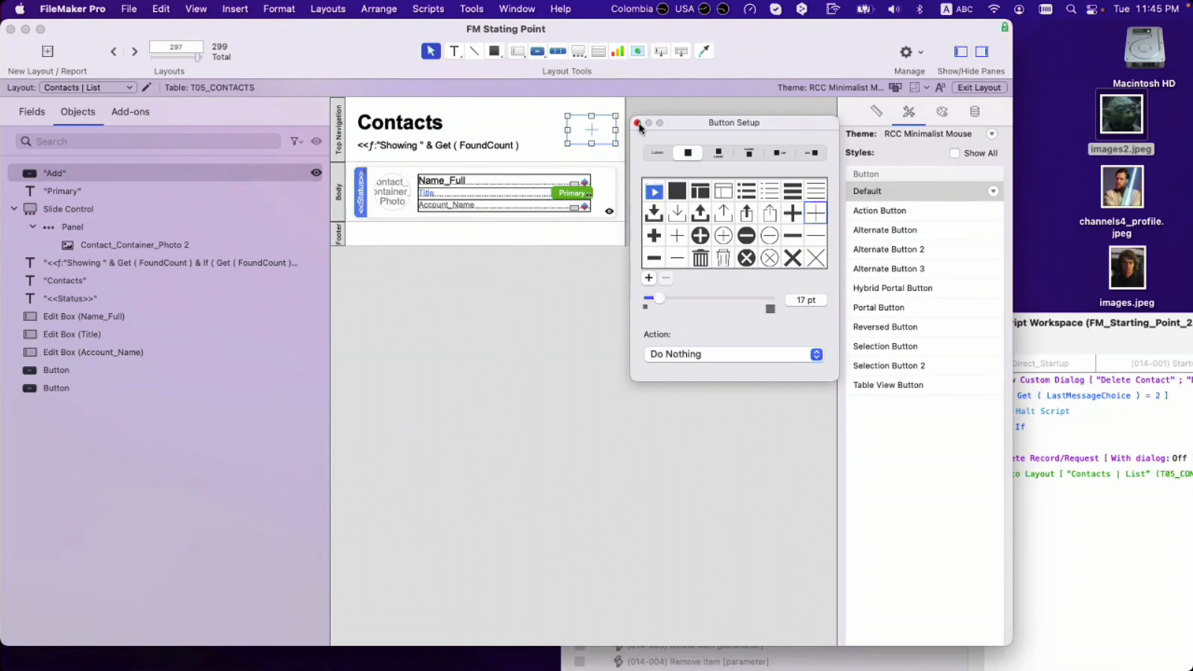
{"action": "left_click", "coordinate": [571, 145]}
{"action": "left_click_drag", "start_coordinate": [570, 145], "coordinate": [604, 132]}
{"action": "left_click", "coordinate": [607, 148]}
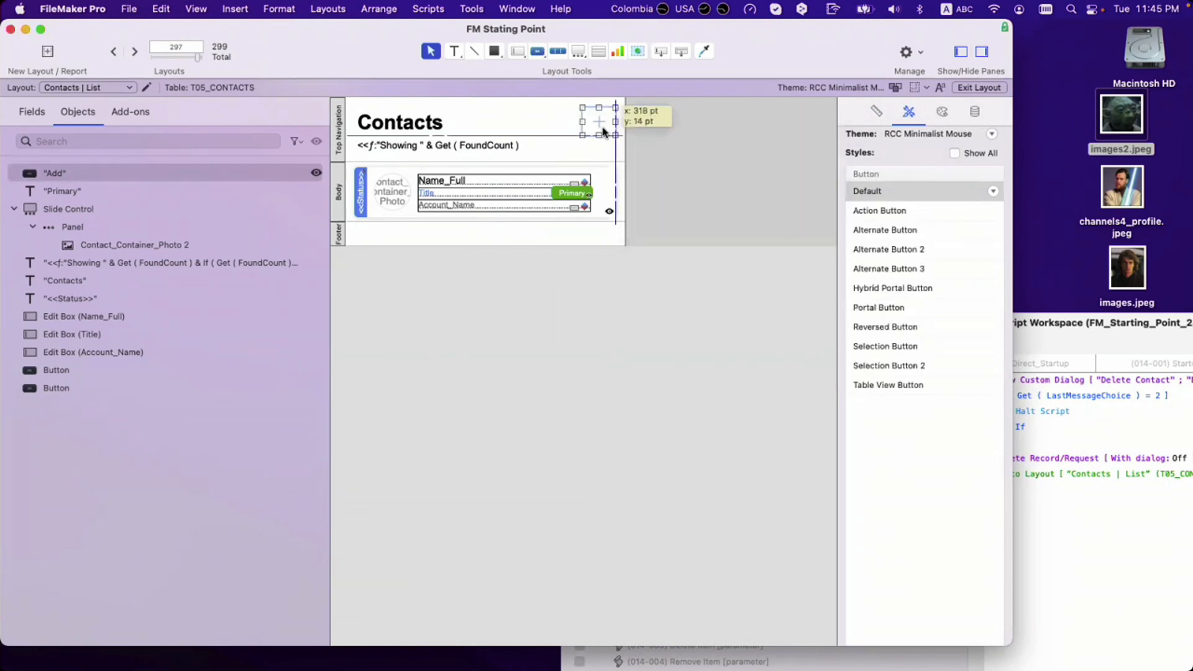
{"action": "left_click", "coordinate": [666, 132]}
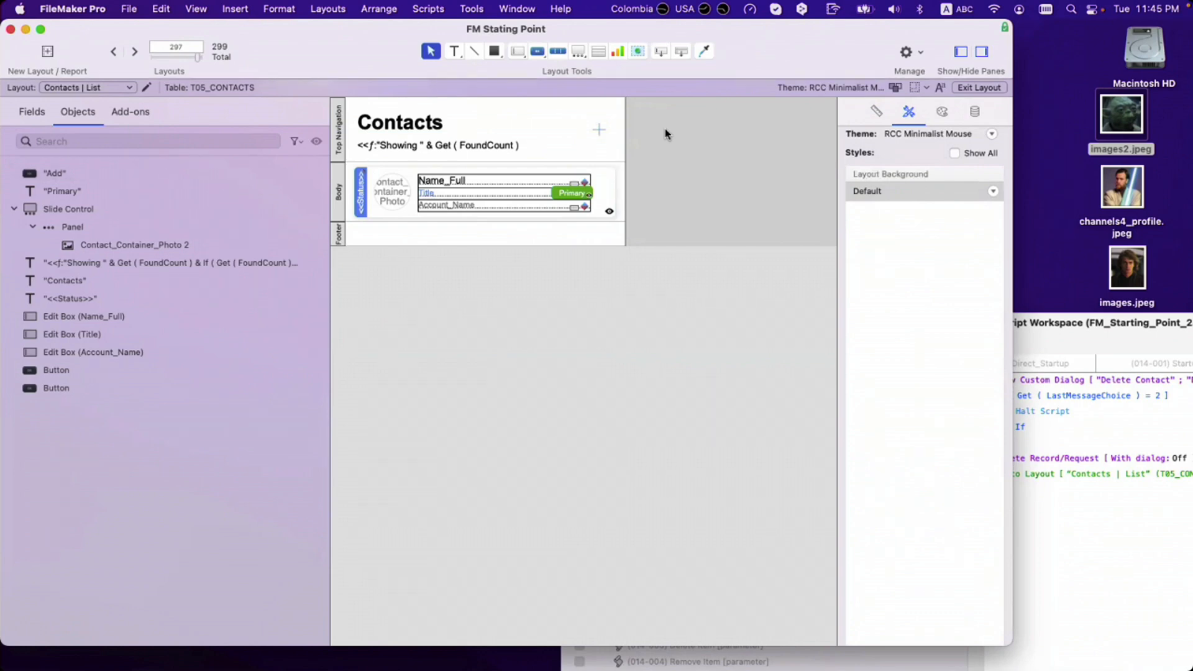
Step: Try the Action Button style on the plus button, then return it to Default
{"action": "left_click", "coordinate": [608, 138]}
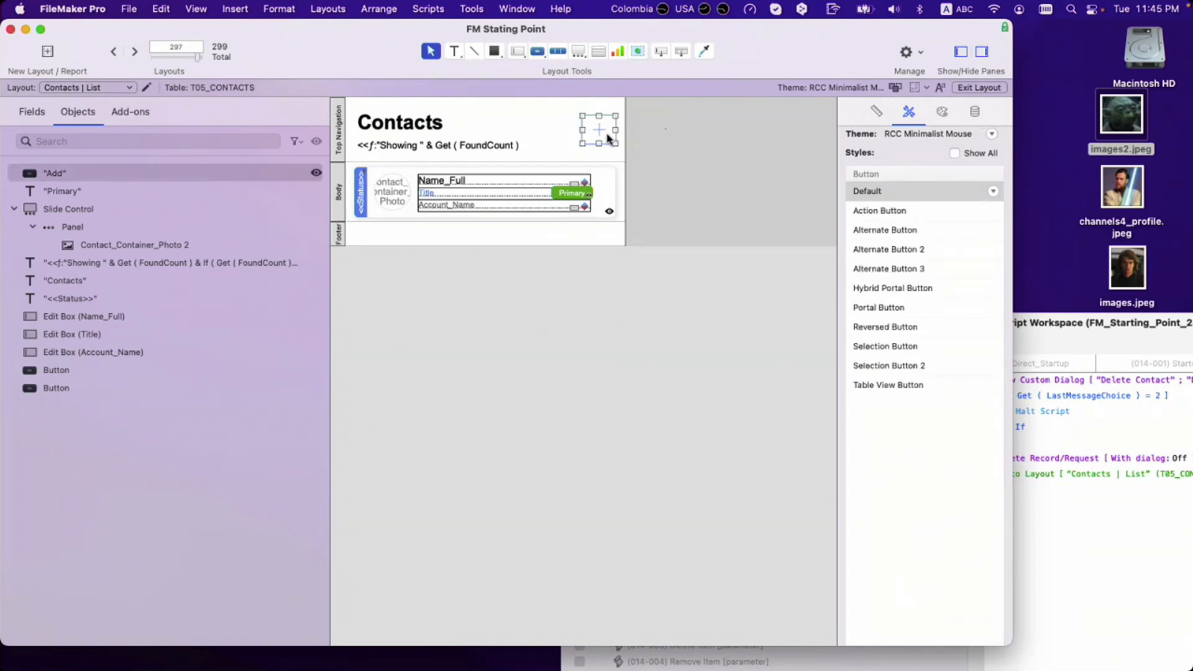
{"action": "double_click", "coordinate": [608, 138]}
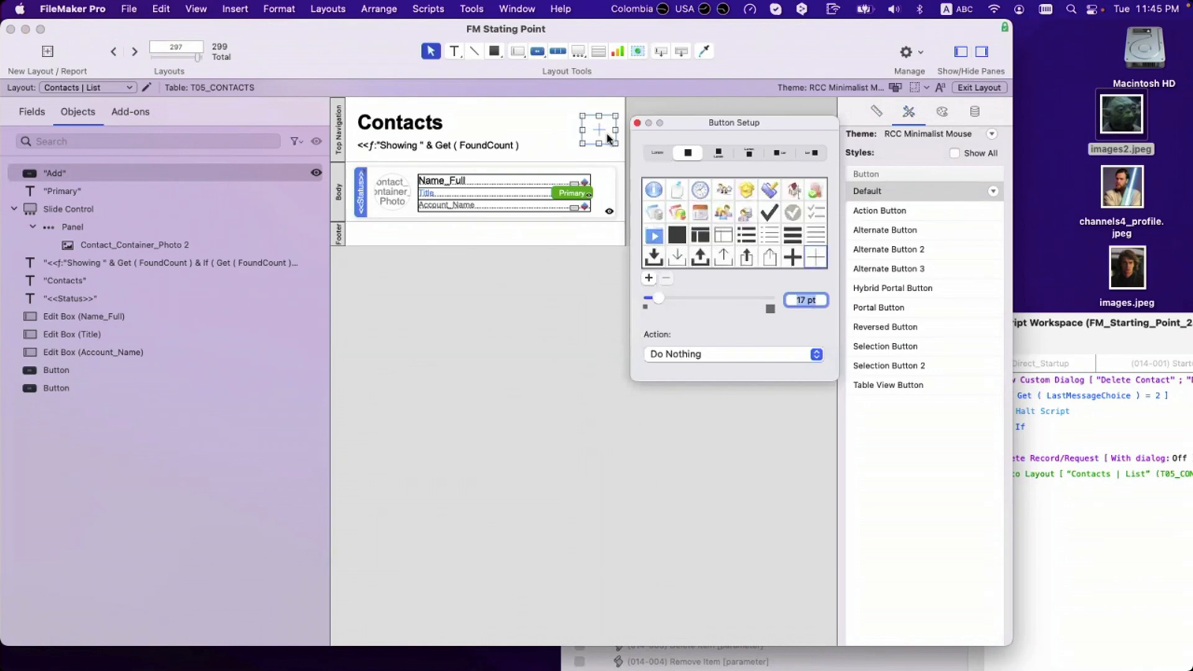
{"action": "left_click", "coordinate": [931, 214]}
{"action": "left_click", "coordinate": [718, 190]}
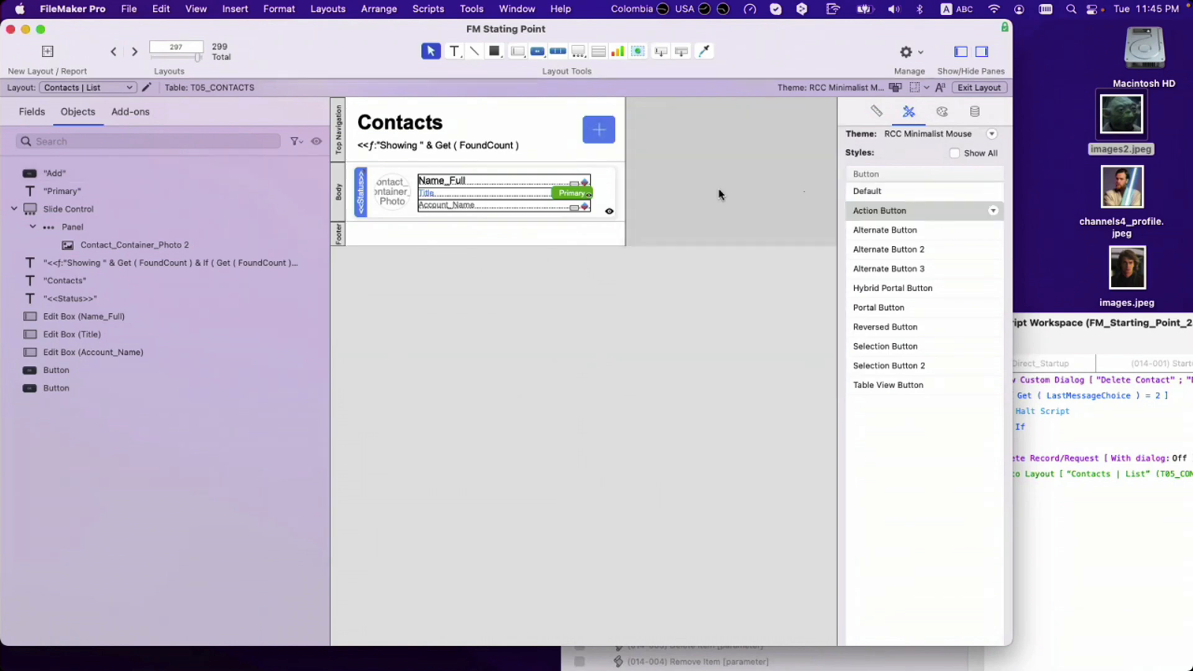
{"action": "left_click", "coordinate": [601, 132]}
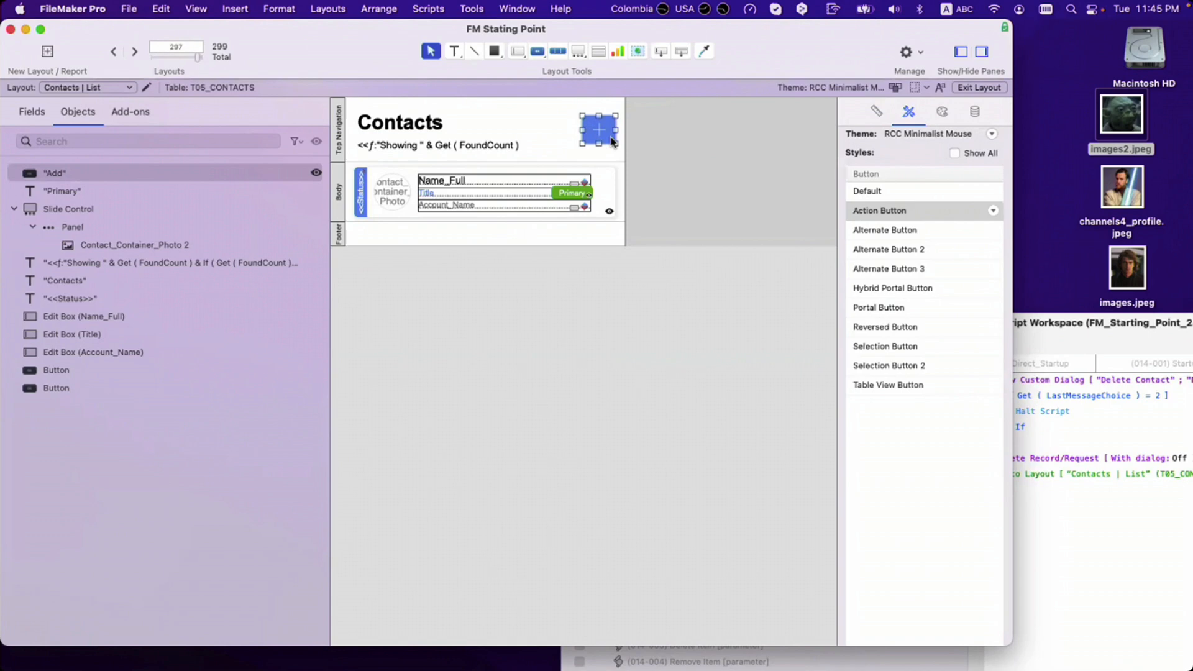
{"action": "double_click", "coordinate": [605, 140]}
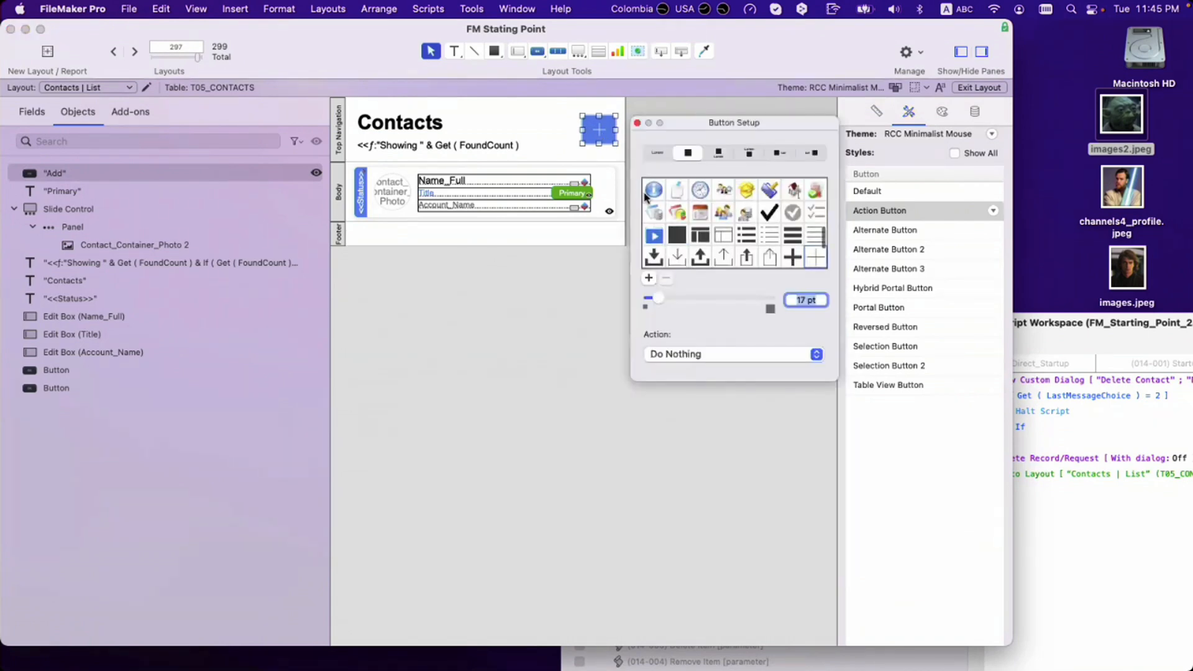
{"action": "left_click", "coordinate": [908, 187]}
{"action": "left_click", "coordinate": [927, 191]}
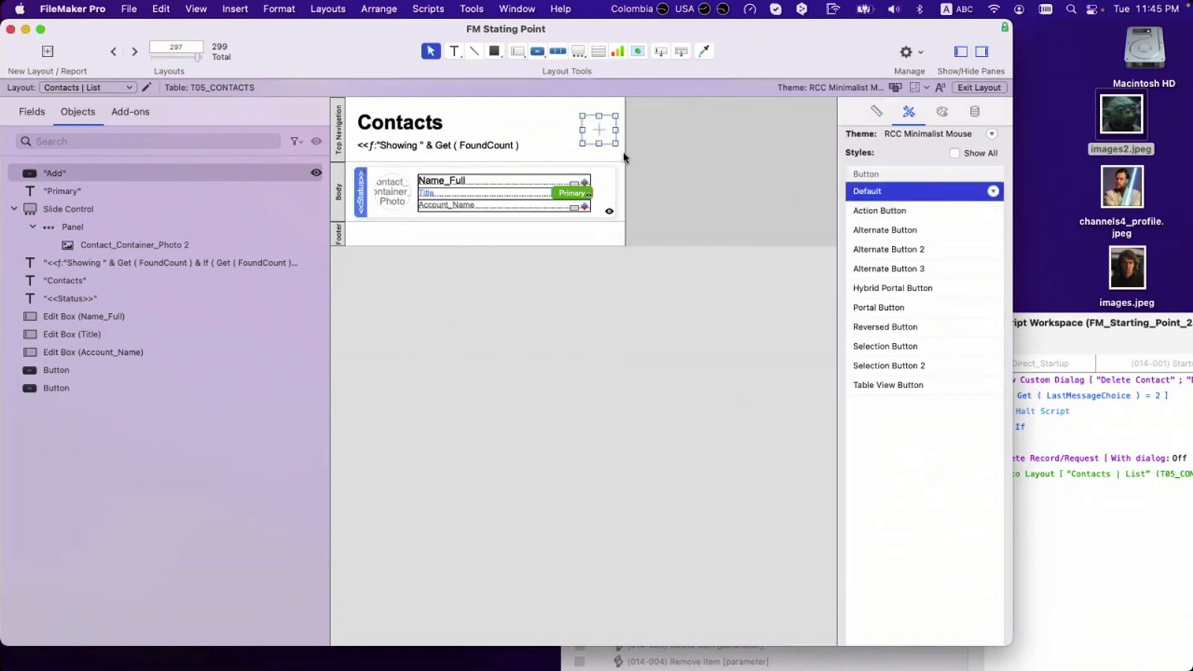
Step: Switch the button back to the Add text label and widen it to fit
{"action": "double_click", "coordinate": [599, 129]}
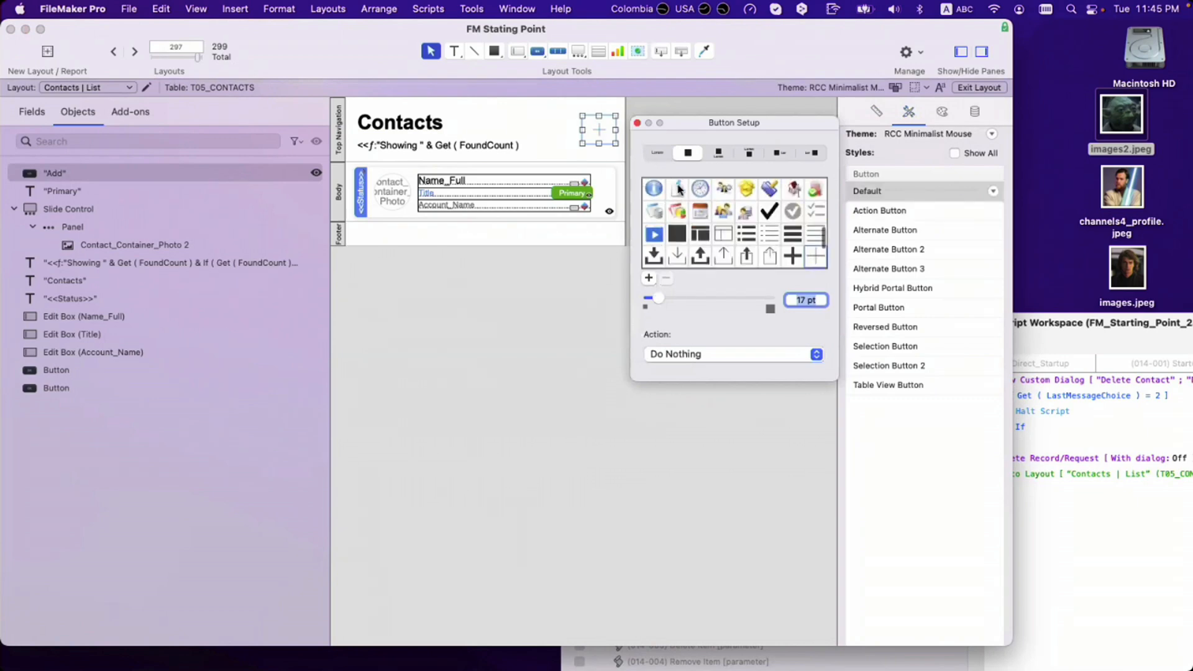
{"action": "left_click", "coordinate": [657, 153]}
{"action": "left_click_drag", "start_coordinate": [583, 129], "coordinate": [596, 129]}
{"action": "left_click", "coordinate": [640, 124]}
Step: Set the Add label's font size to 15 pt, save, and bring up the Script Workspace
{"action": "left_click", "coordinate": [942, 112]}
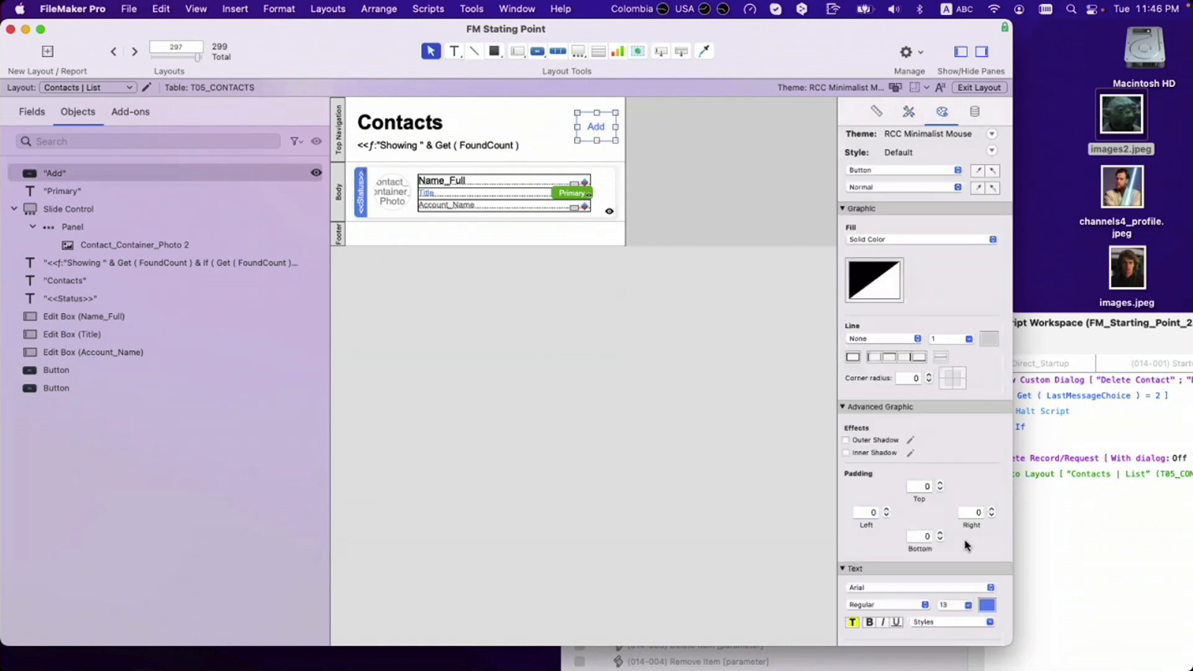
{"action": "left_click", "coordinate": [960, 605]}
{"action": "type", "text": "1"}
{"action": "key", "text": "Return"}
{"action": "left_click", "coordinate": [715, 342]}
{"action": "left_click", "coordinate": [597, 132]}
{"action": "key", "text": "super+s"}
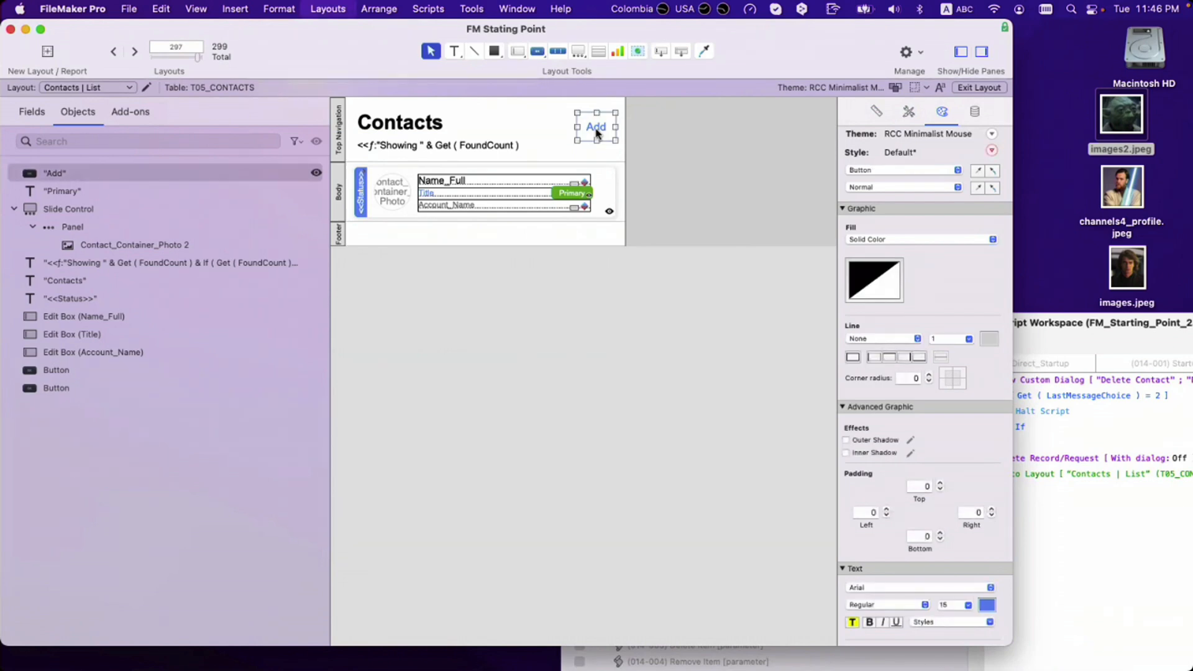
{"action": "key", "text": "super+shift+s"}
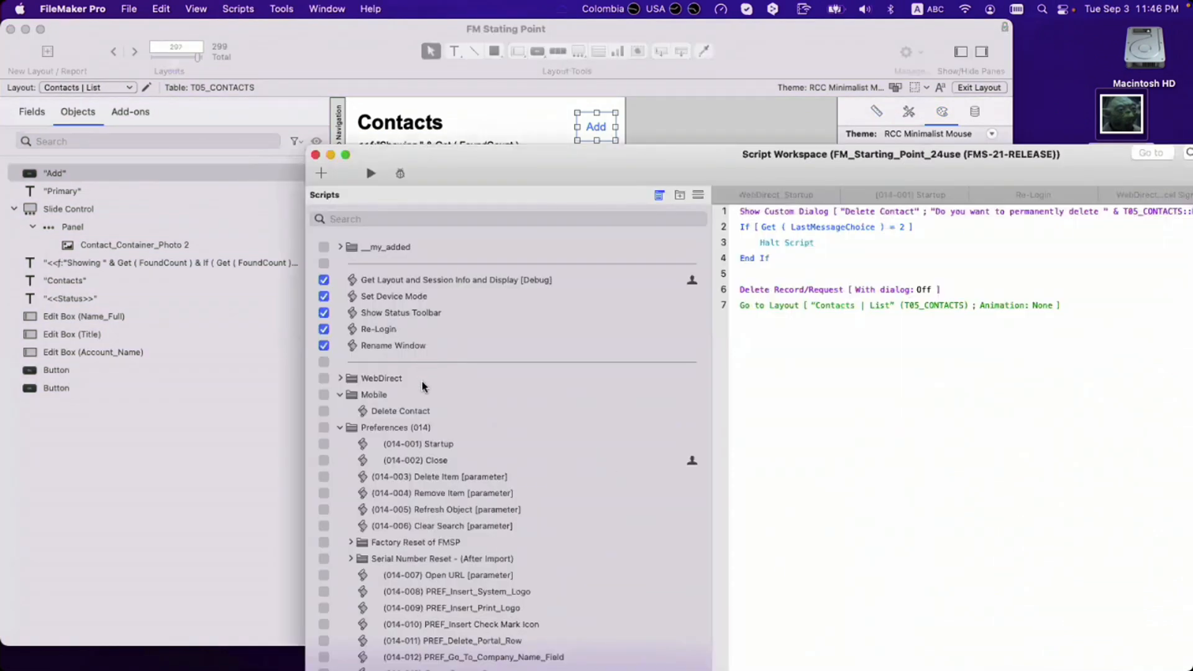
Step: Duplicate the Delete Contact script and rename the copy Add Contact
{"action": "left_click", "coordinate": [425, 414]}
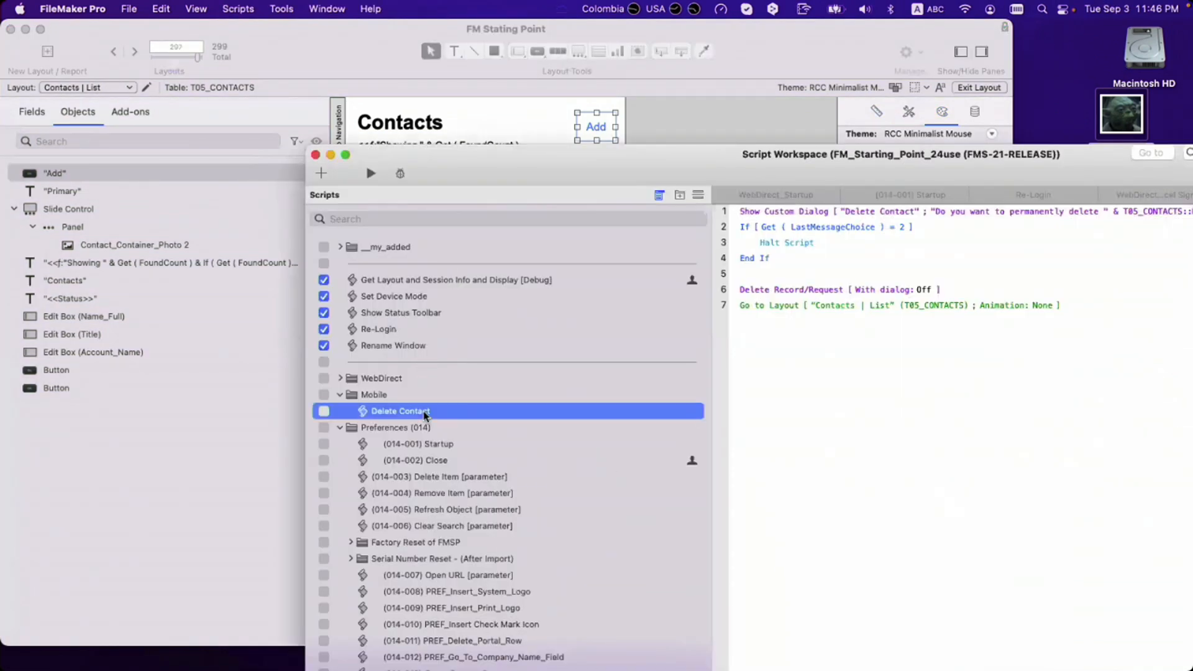
{"action": "key", "text": "super+d"}
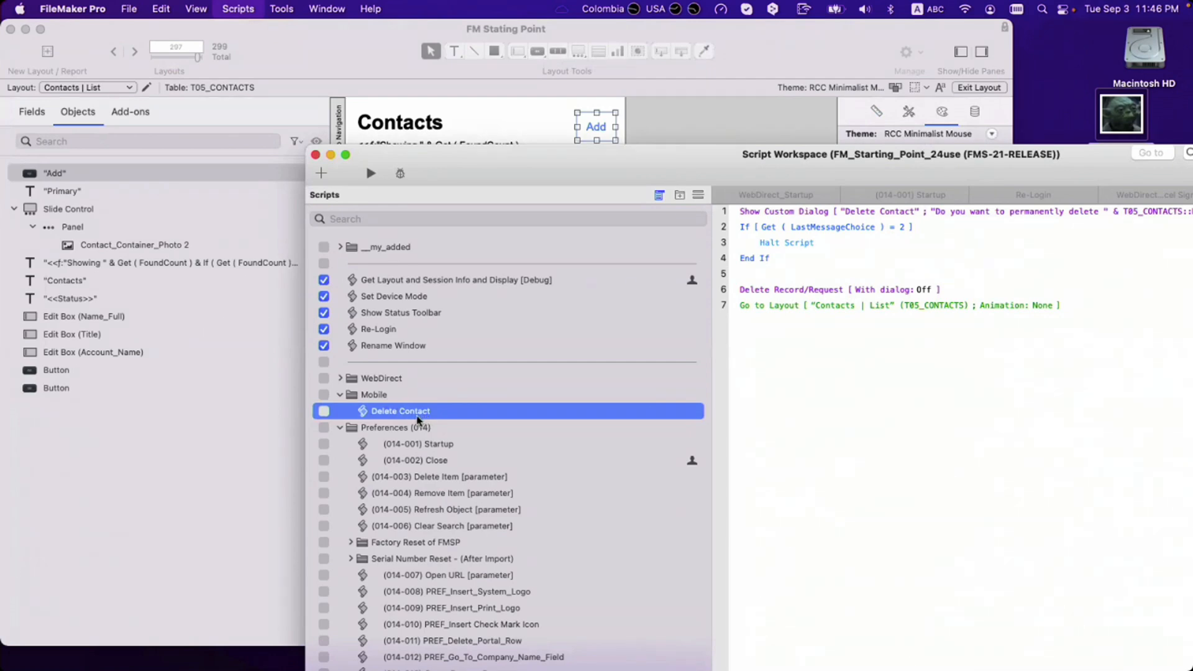
{"action": "mouse_move", "coordinate": [420, 427]}
{"action": "left_mouse_down"}
{"action": "mouse_move", "coordinate": [422, 409]}
{"action": "mouse_move", "coordinate": [408, 415]}
{"action": "left_mouse_up"}
{"action": "double_click", "coordinate": [383, 414]}
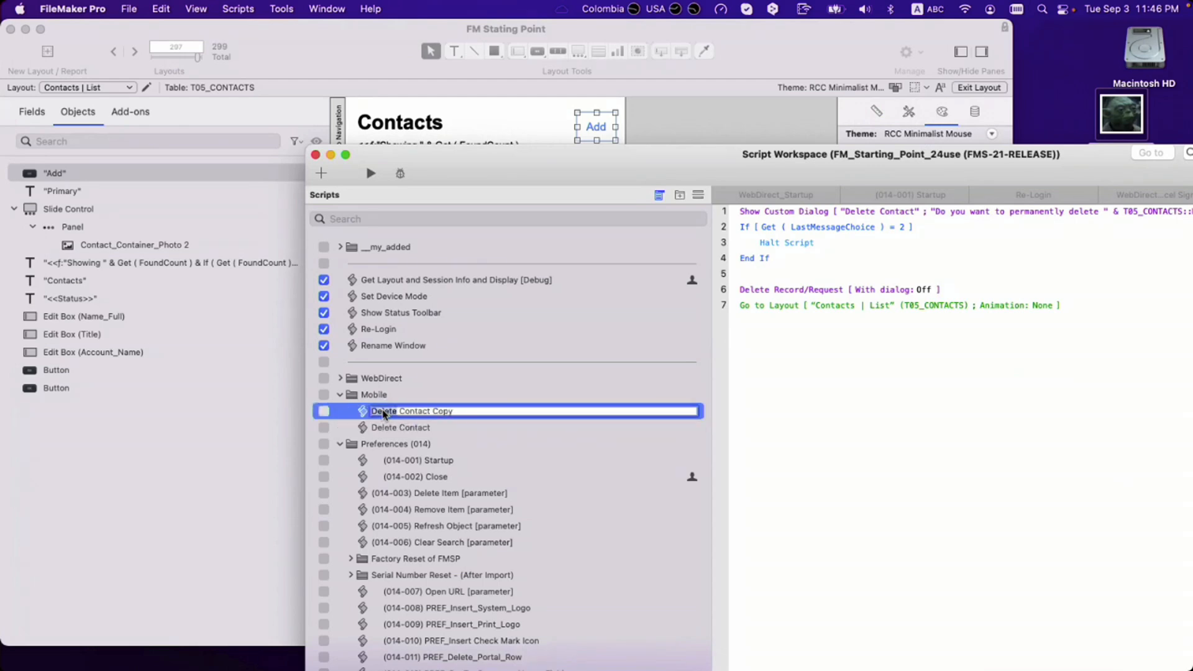
{"action": "type", "text": "Add"}
{"action": "double_click", "coordinate": [438, 412]}
{"action": "key", "text": "BackSpace"}
Step: Remove the confirmation and delete steps, and point Go to Layout at Contacts | Edit
{"action": "left_click", "coordinate": [768, 295]}
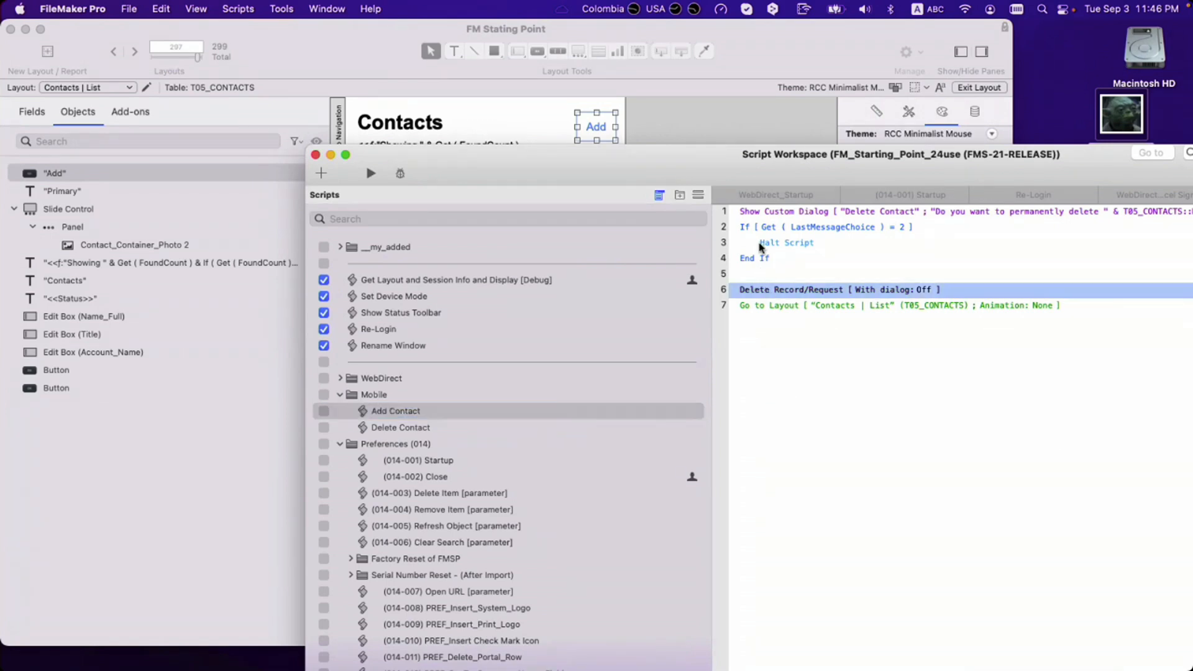
{"action": "left_click", "coordinate": [755, 218], "text": "shift"}
{"action": "key", "text": "BackSpace"}
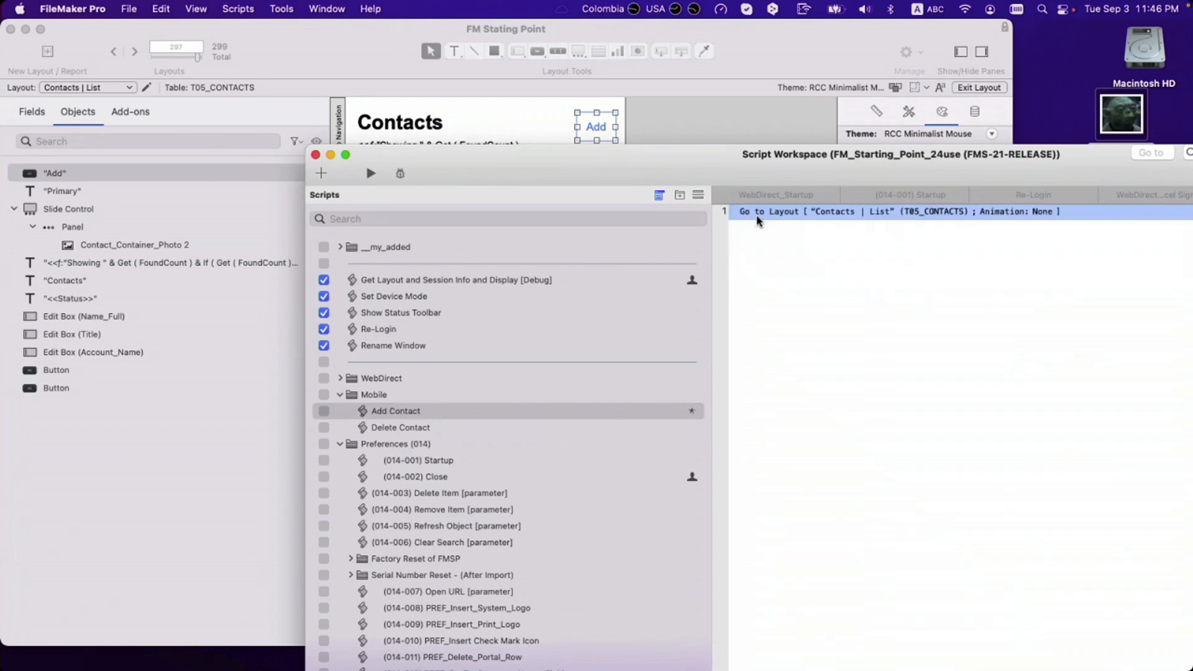
{"action": "key", "text": "Down"}
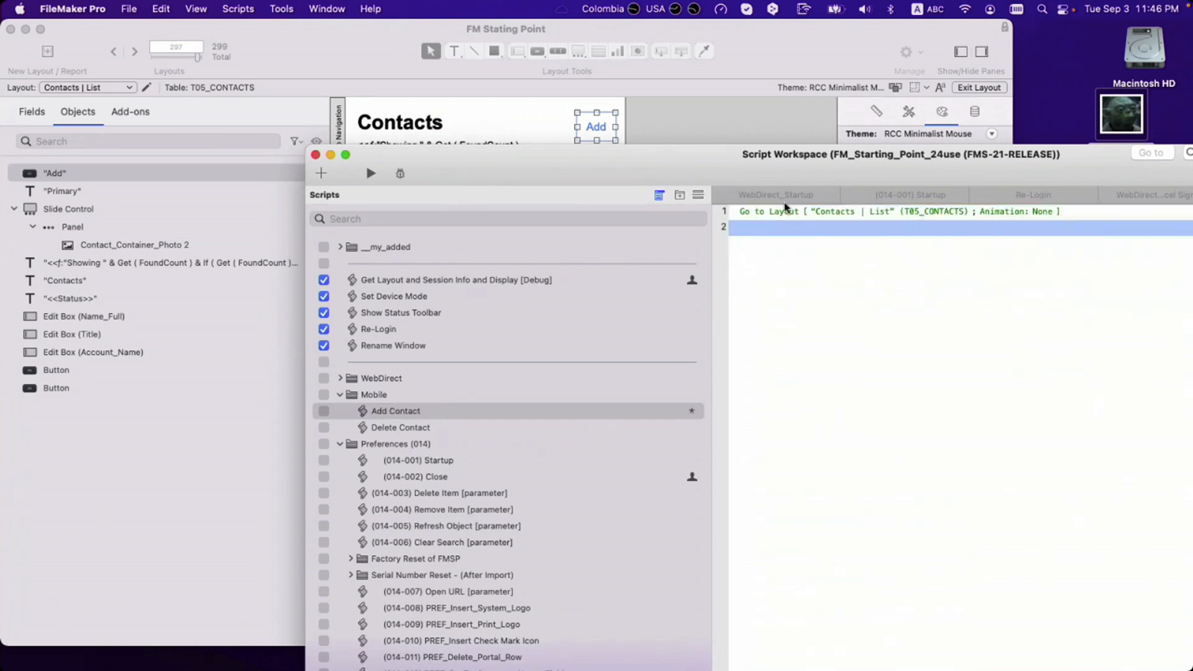
{"action": "left_click", "coordinate": [839, 214]}
{"action": "left_click", "coordinate": [840, 221]}
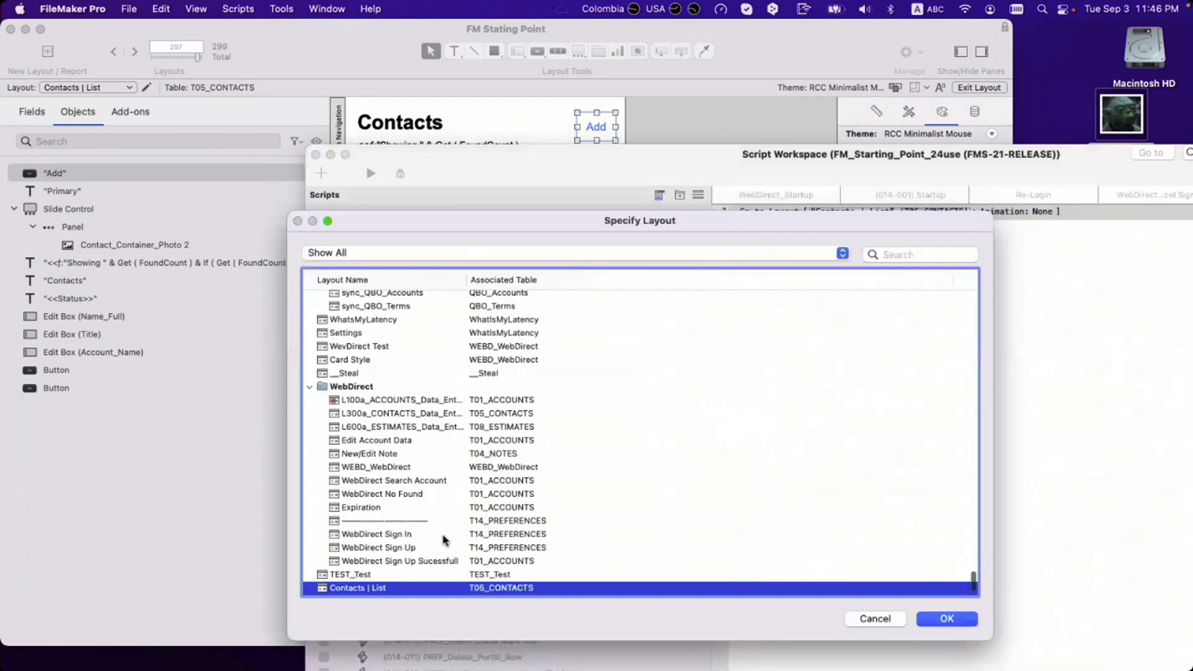
{"action": "scroll", "coordinate": [405, 547], "scroll_direction": "down", "scroll_amount": 5}
{"action": "double_click", "coordinate": [389, 589]}
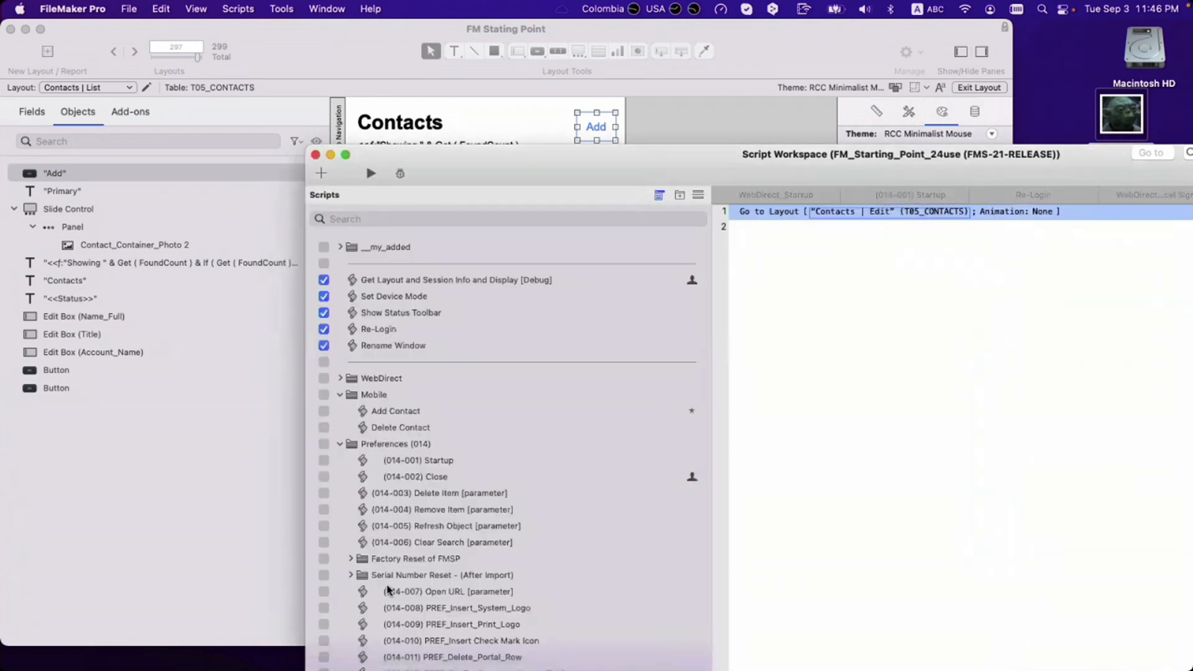
{"action": "left_click", "coordinate": [846, 423]}
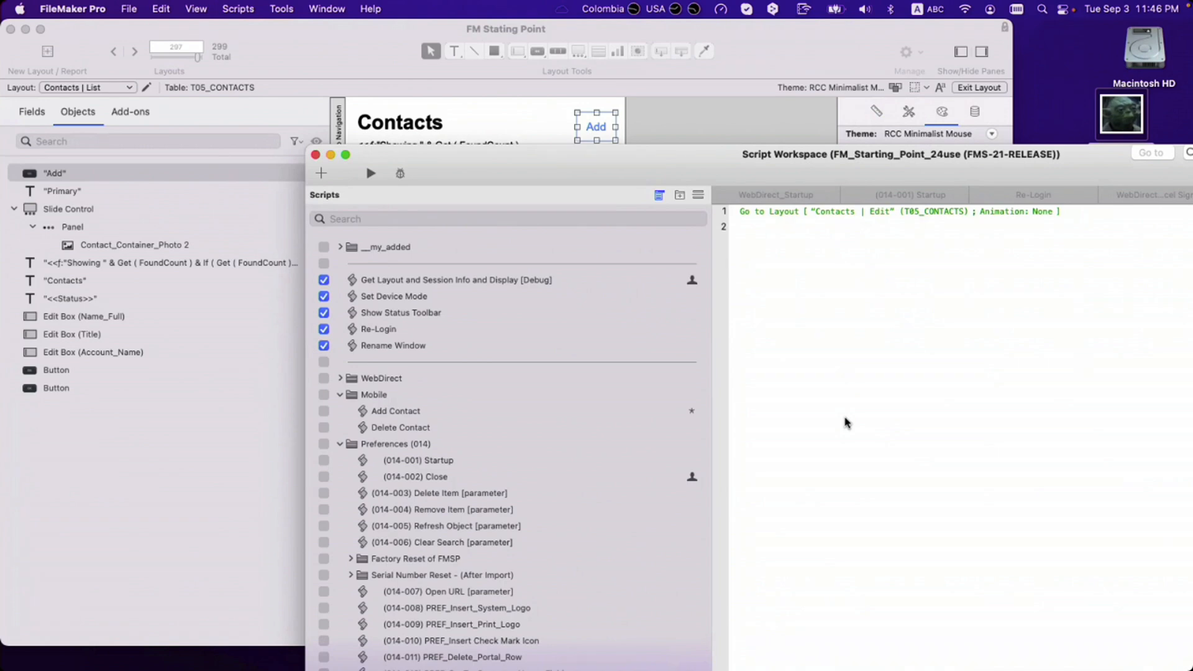
Step: Insert a New Record/Request step above Go to Layout
{"action": "left_click", "coordinate": [753, 232]}
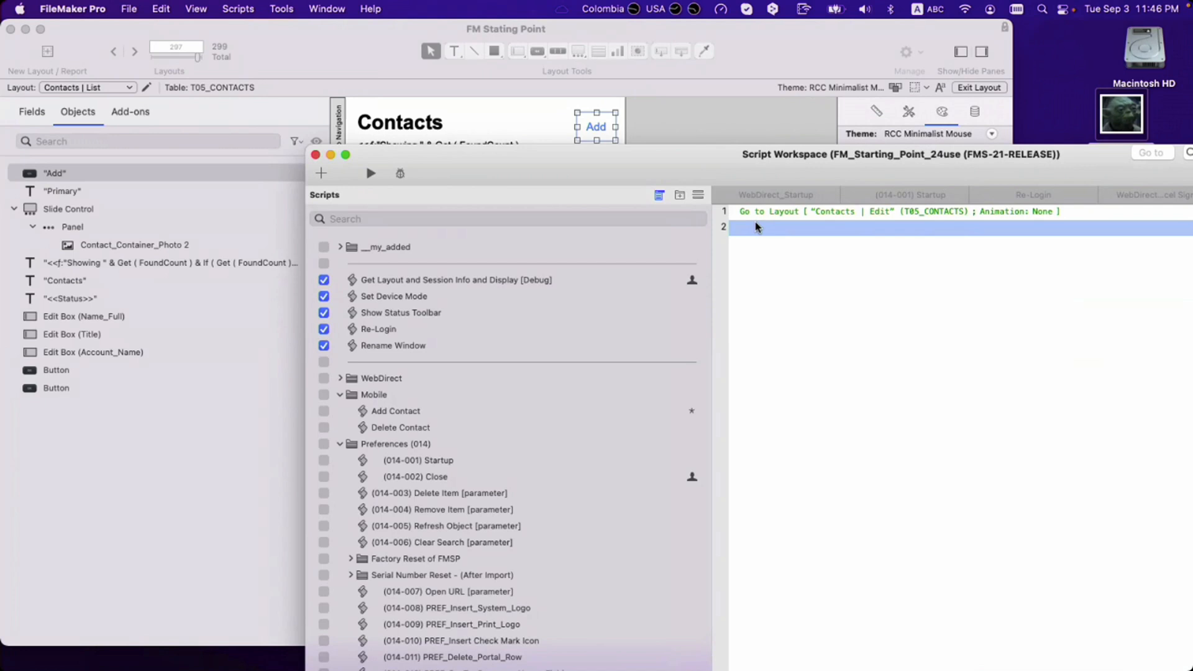
{"action": "type", "text": "new"}
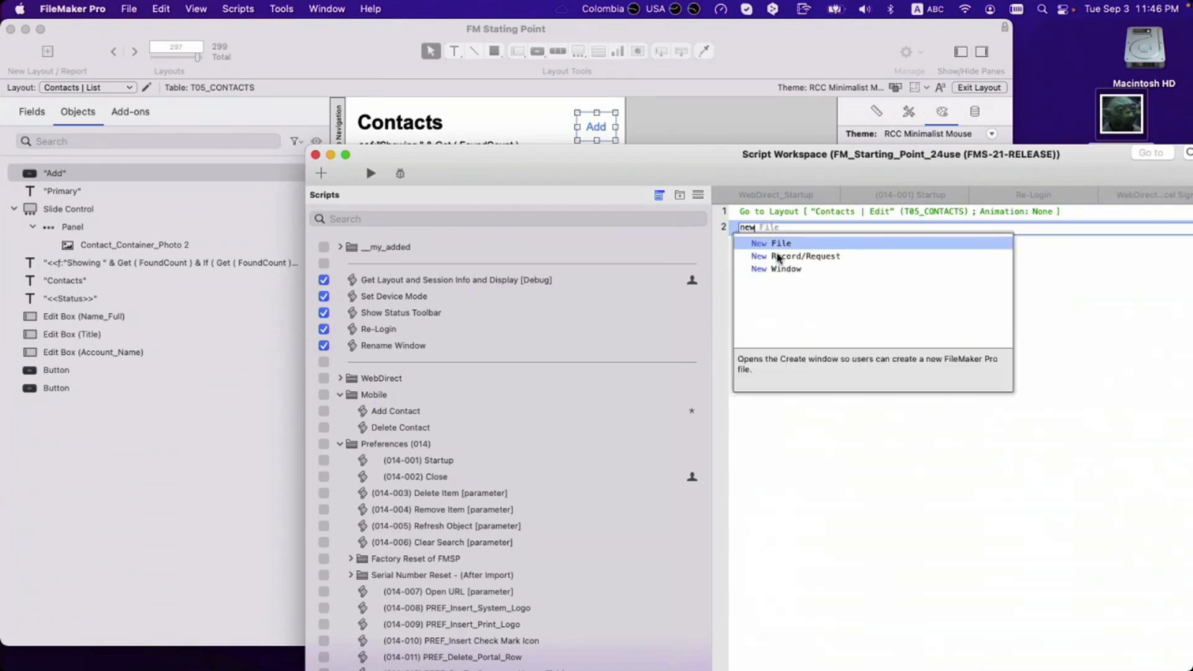
{"action": "left_click", "coordinate": [785, 257]}
{"action": "left_click_drag", "start_coordinate": [766, 227], "coordinate": [761, 212]}
{"action": "left_click_drag", "start_coordinate": [614, 170], "coordinate": [703, 329]}
{"action": "left_click", "coordinate": [547, 214]}
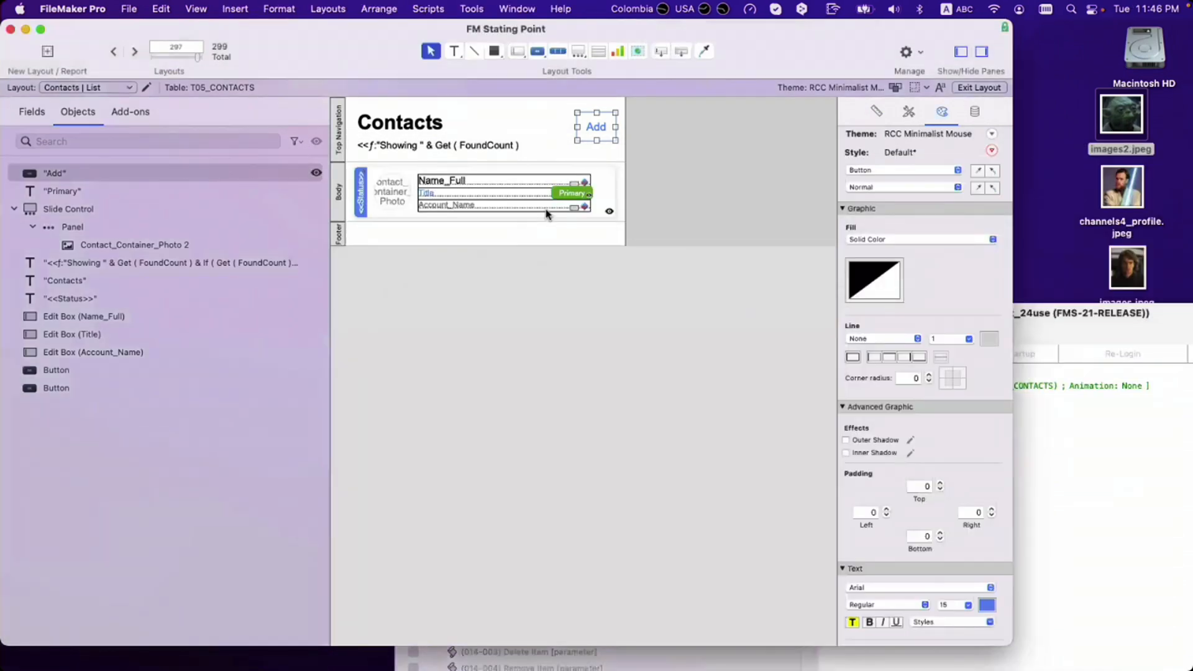
Step: Step forward to Contacts | Edit and back to Contacts | List to check the layouts
{"action": "left_click", "coordinate": [1133, 433]}
{"action": "left_click", "coordinate": [500, 248]}
{"action": "left_click", "coordinate": [133, 55]}
{"action": "left_click", "coordinate": [133, 55]}
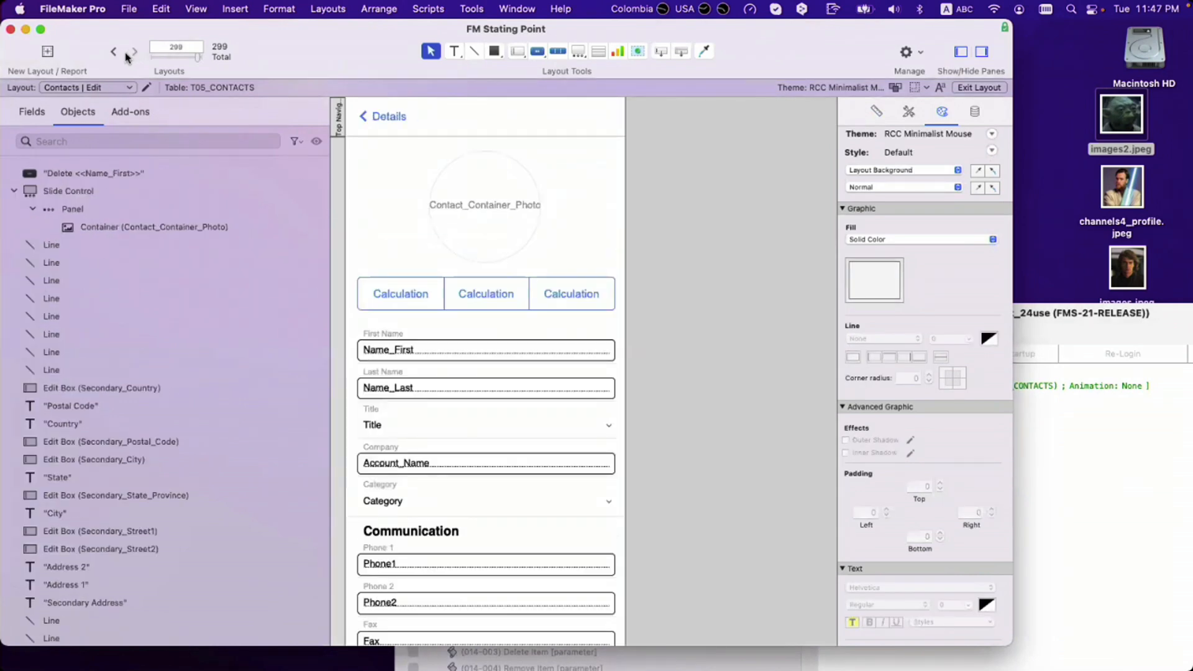
{"action": "left_click", "coordinate": [114, 51]}
{"action": "left_click", "coordinate": [113, 52]}
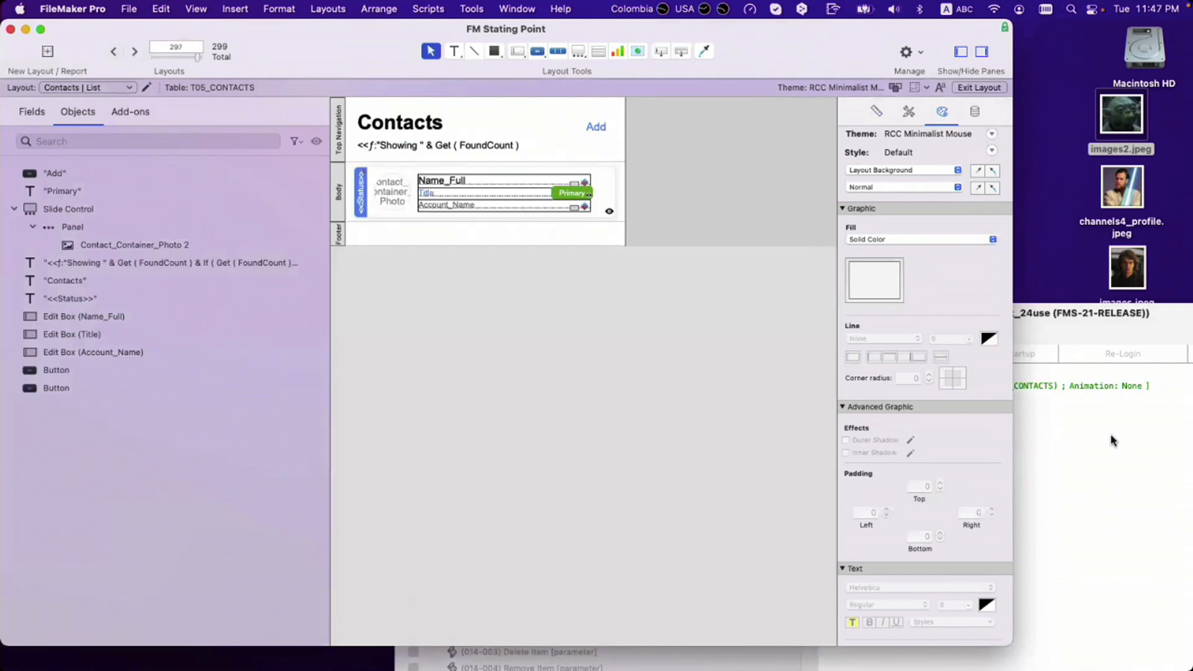
Step: Try moving Go to Layout above New Record/Request, then restore New Record/Request as step 1
{"action": "left_click", "coordinate": [1112, 441]}
{"action": "left_click", "coordinate": [849, 373]}
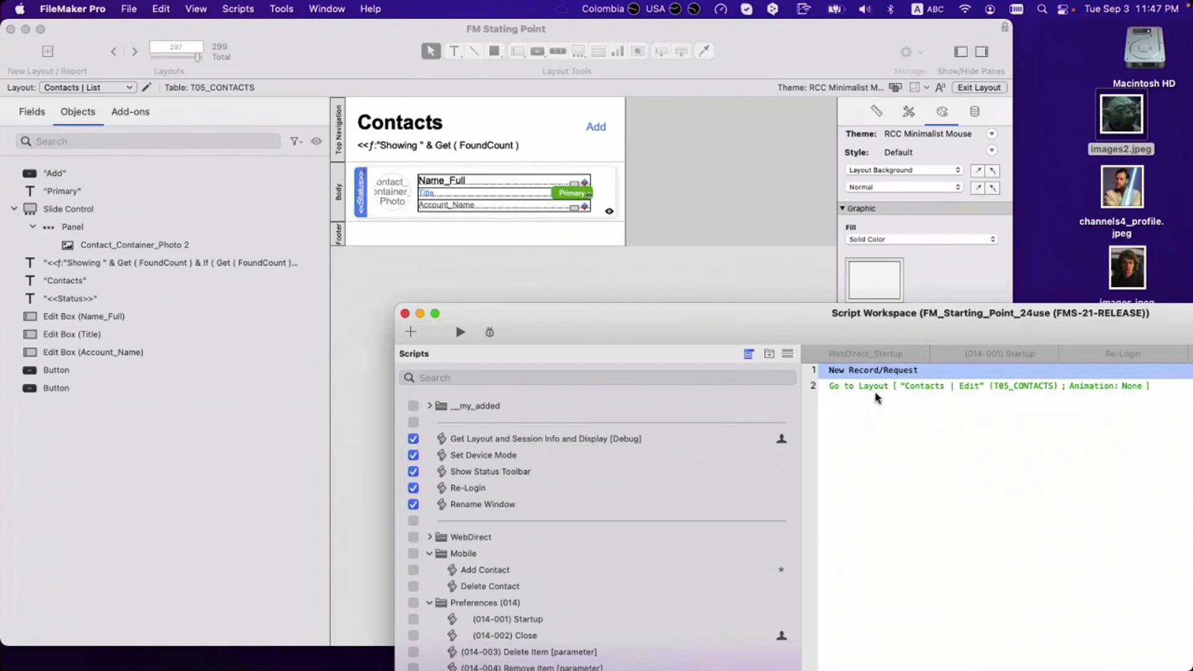
{"action": "left_click", "coordinate": [874, 388]}
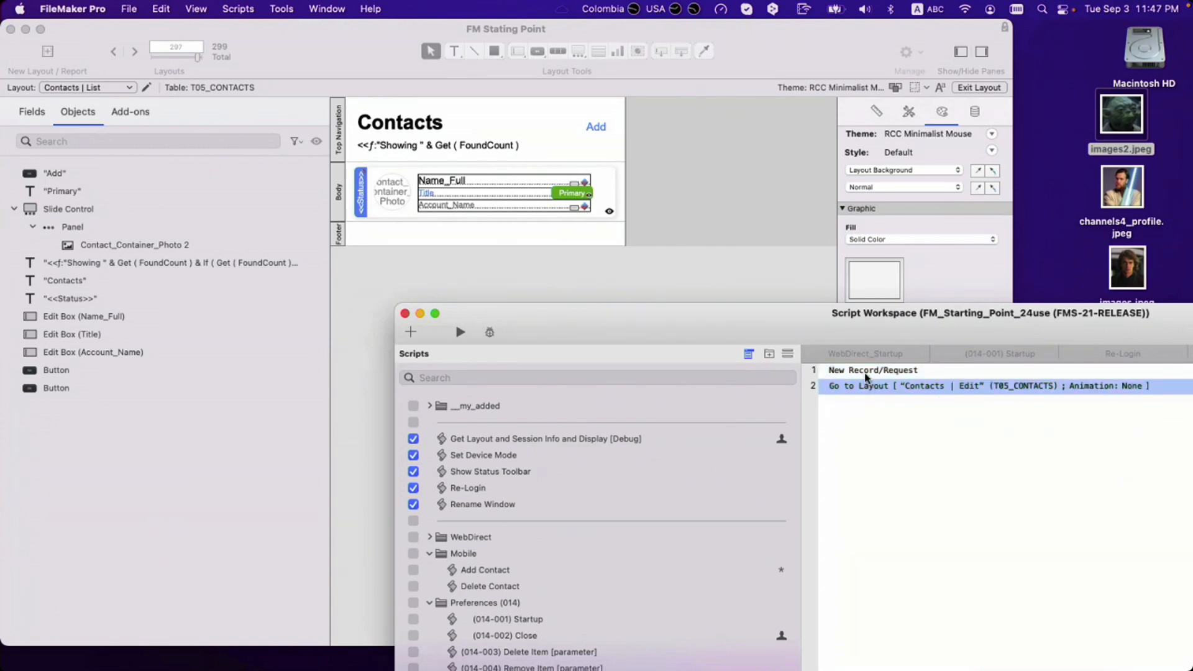
{"action": "left_click_drag", "start_coordinate": [864, 375], "coordinate": [884, 403]}
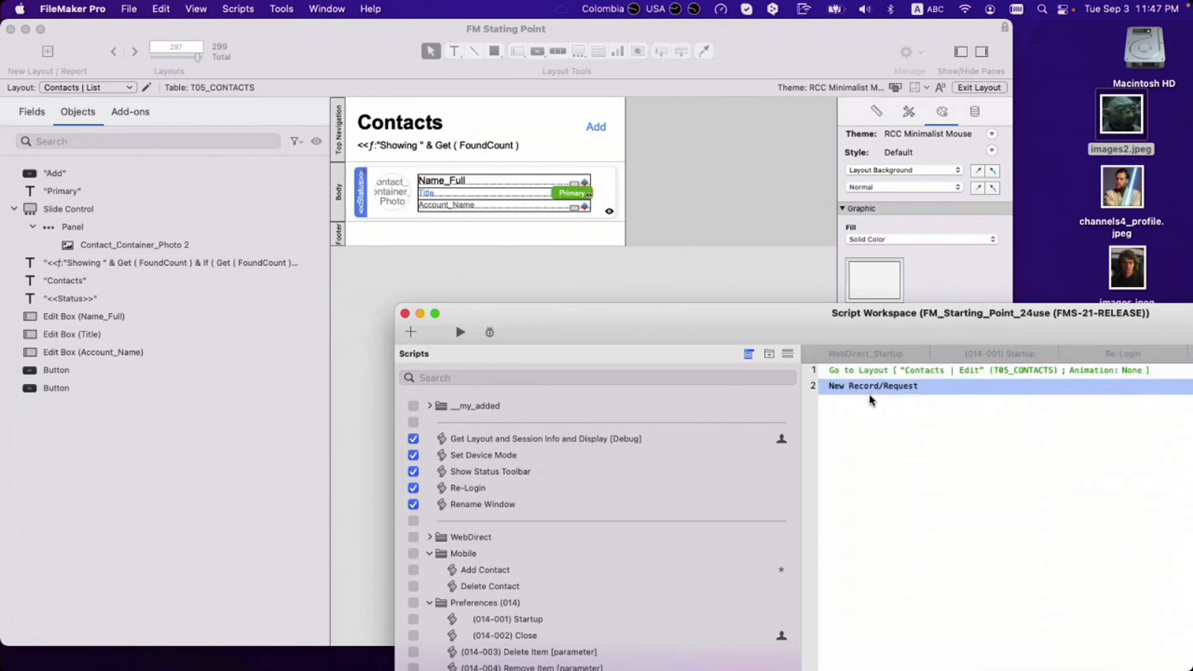
{"action": "left_click", "coordinate": [864, 373]}
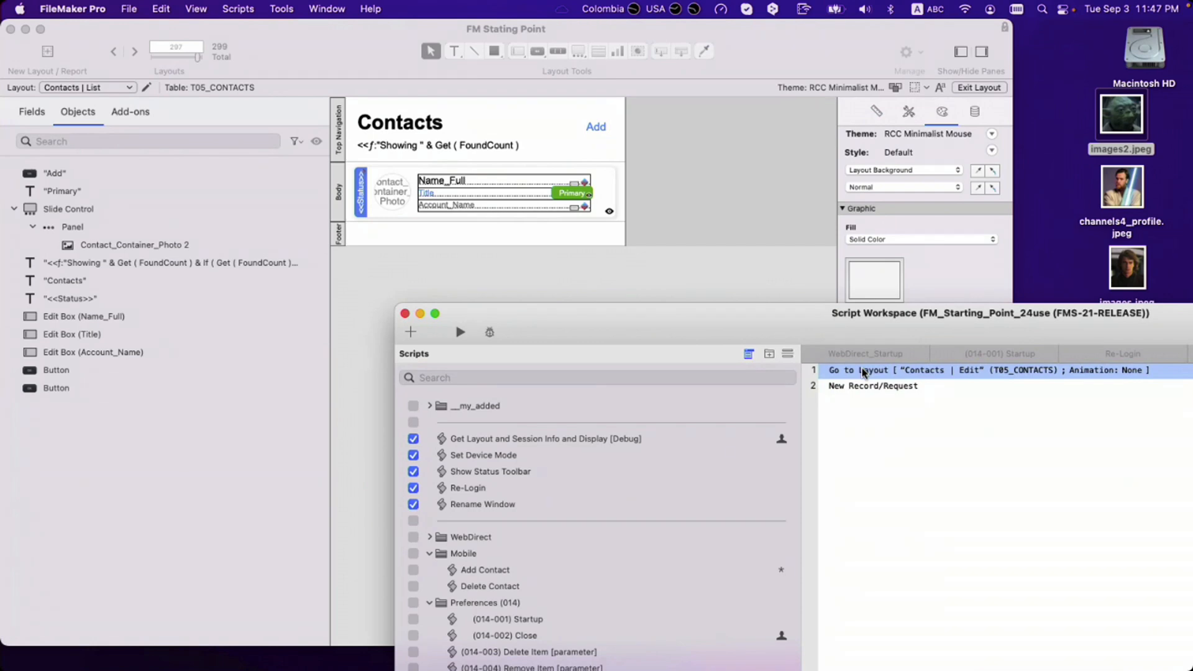
{"action": "left_click_drag", "start_coordinate": [874, 377], "coordinate": [882, 401]}
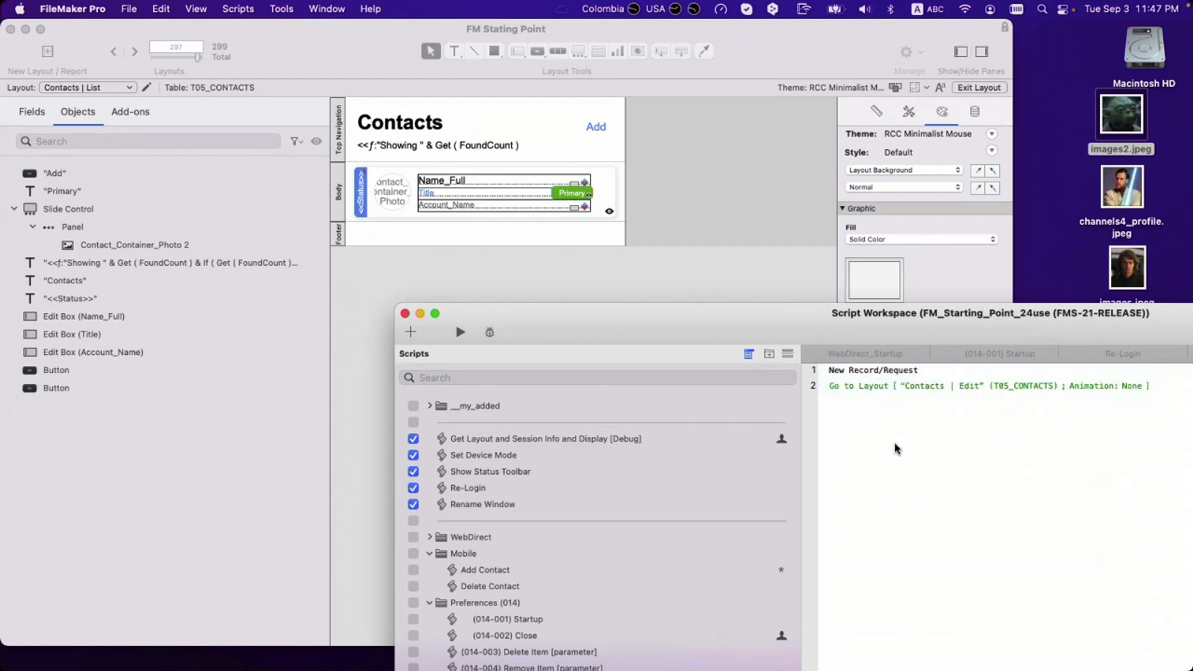
{"action": "left_click", "coordinate": [862, 388]}
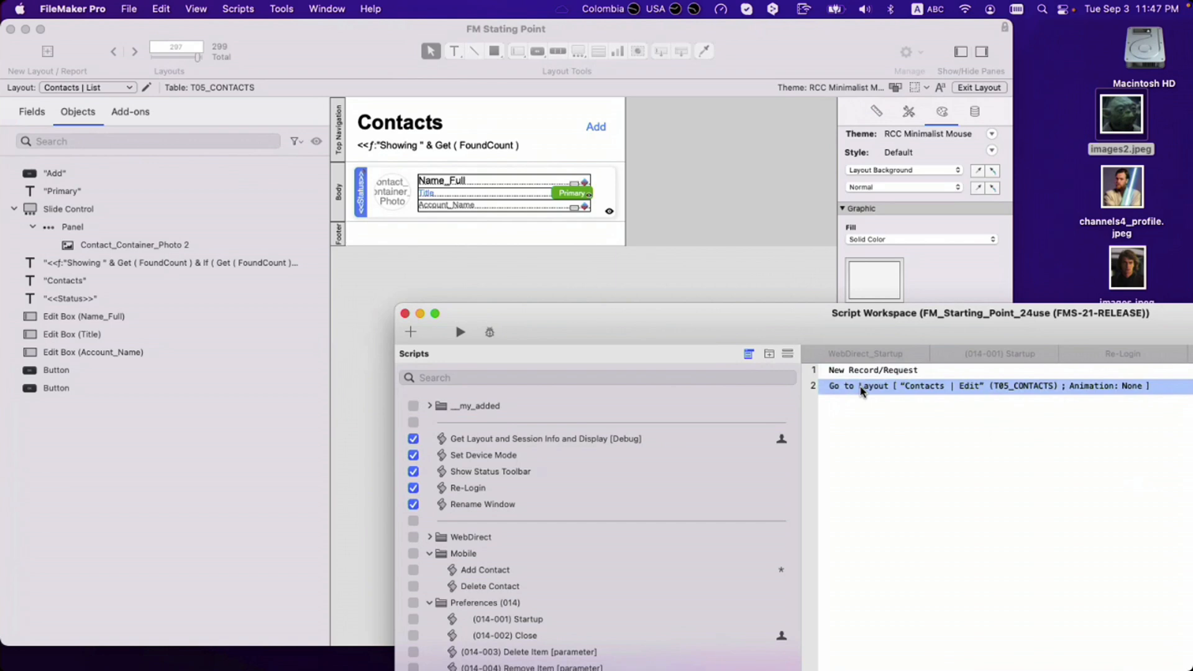
Step: Add a Go to Next Field step after Go to Layout and save the script
{"action": "key", "text": "Return"}
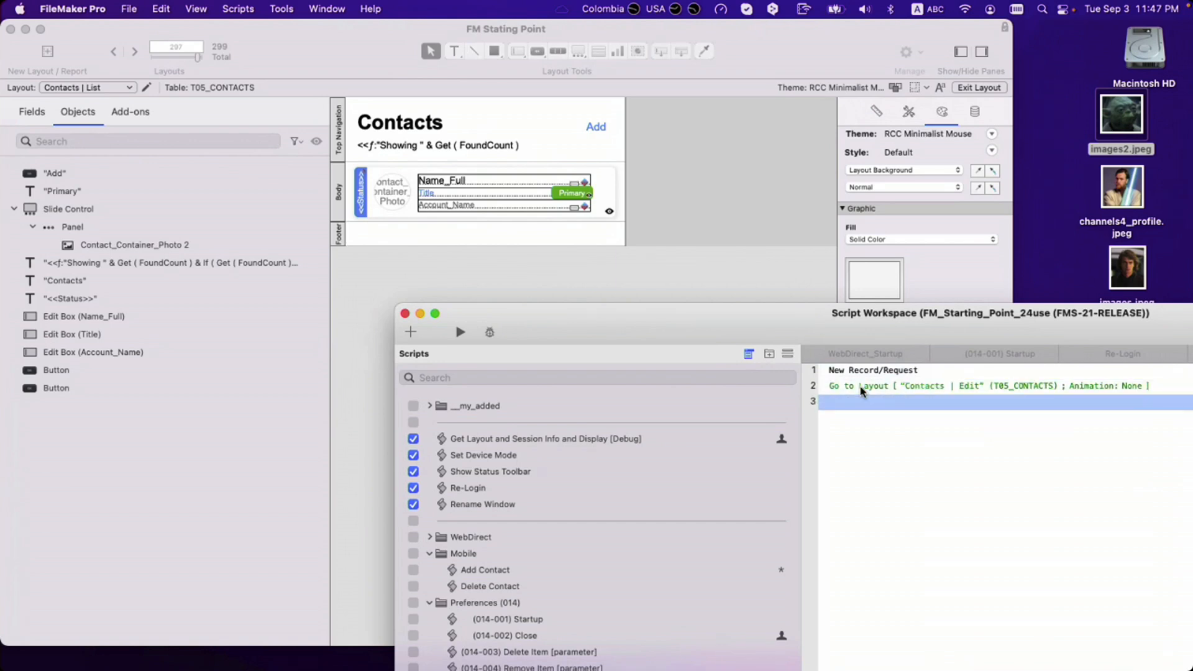
{"action": "type", "text": "gt"}
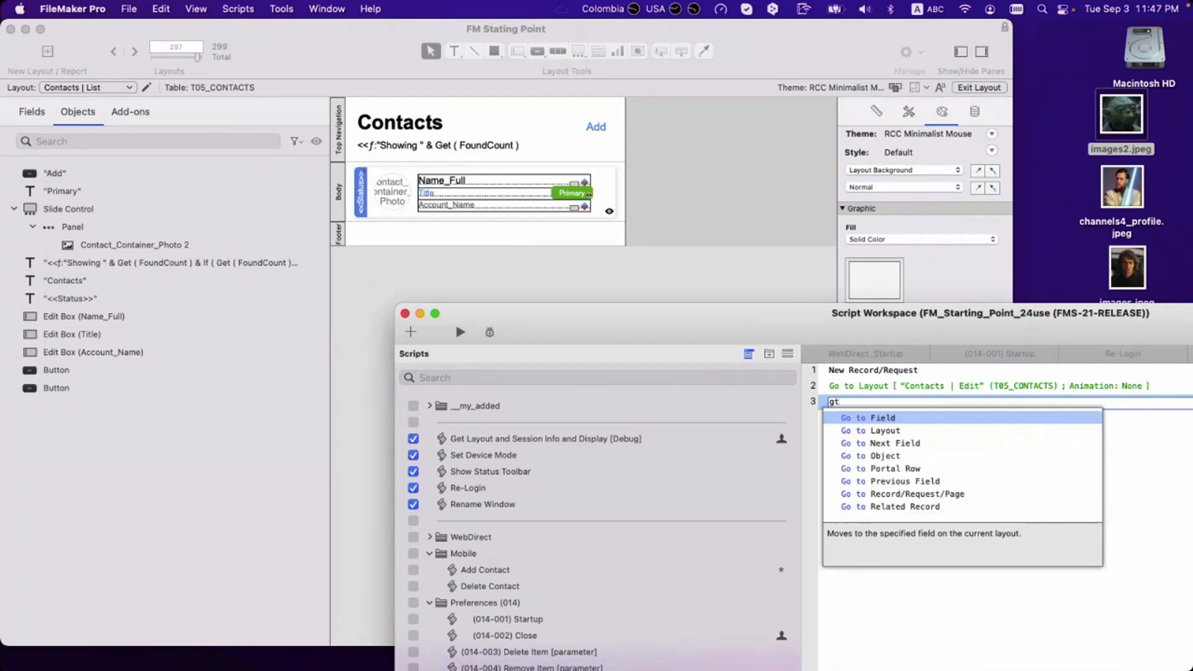
{"action": "key", "text": "Down"}
{"action": "key", "text": "Down"}
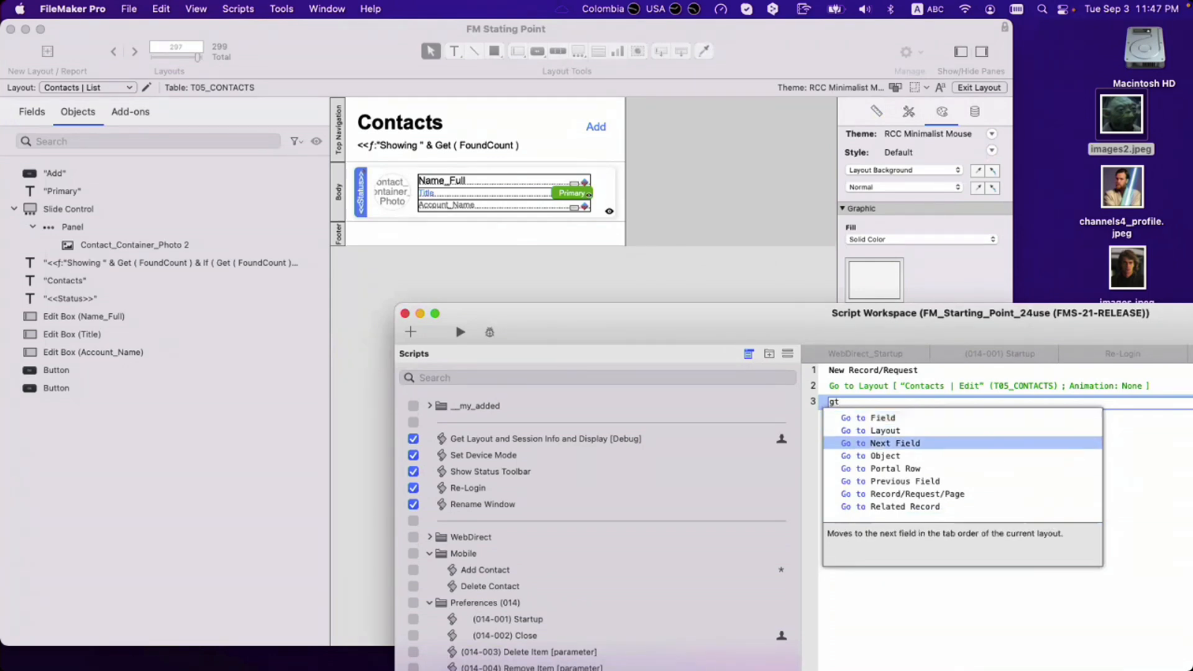
{"action": "key", "text": "Return"}
{"action": "key", "text": "super+s"}
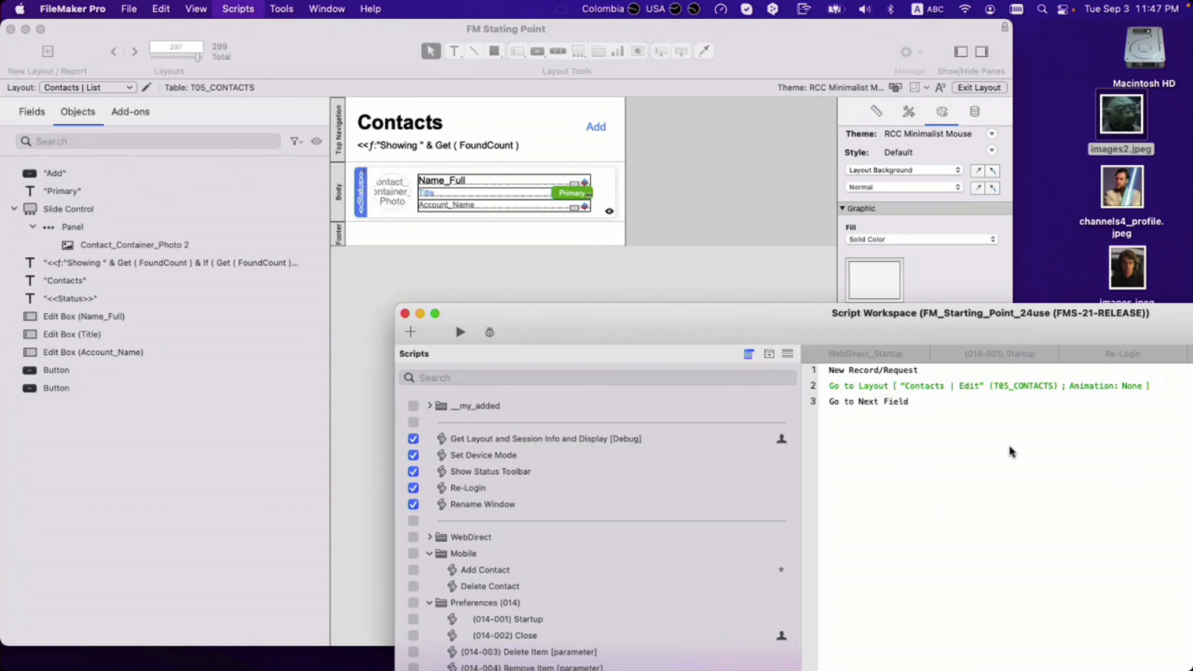
Step: Go to the Contacts | Edit layout and open Set Tab Order
{"action": "left_click", "coordinate": [671, 272]}
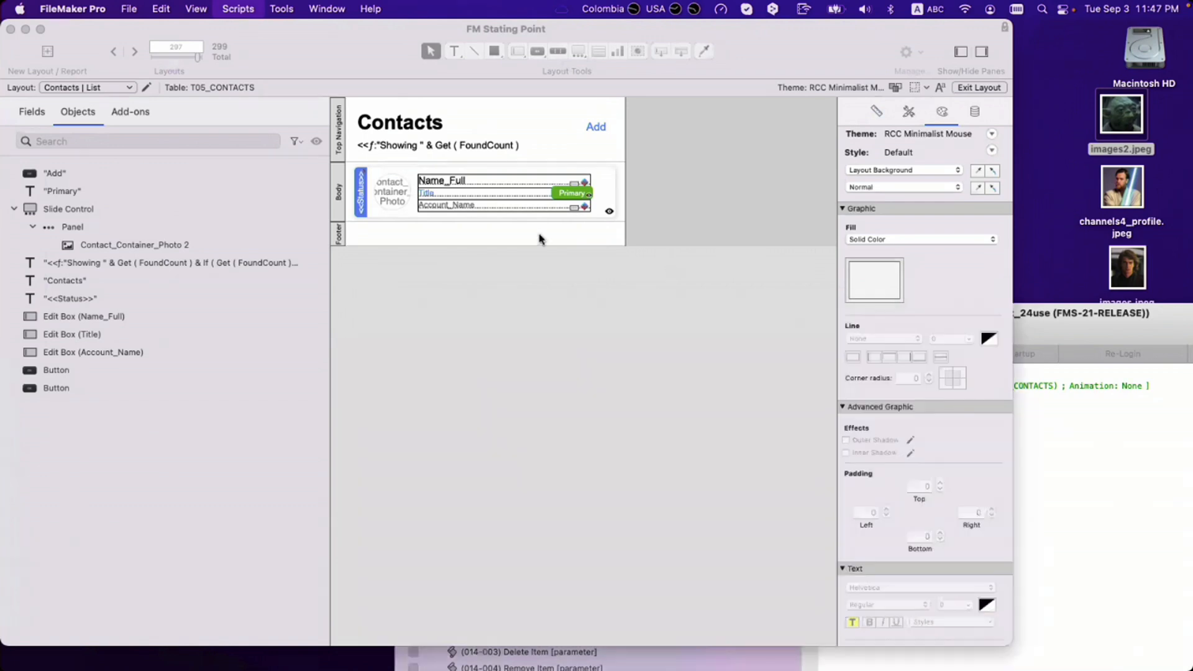
{"action": "left_click", "coordinate": [132, 53]}
{"action": "left_click", "coordinate": [132, 53]}
{"action": "left_click", "coordinate": [132, 53]}
{"action": "left_click", "coordinate": [379, 9]}
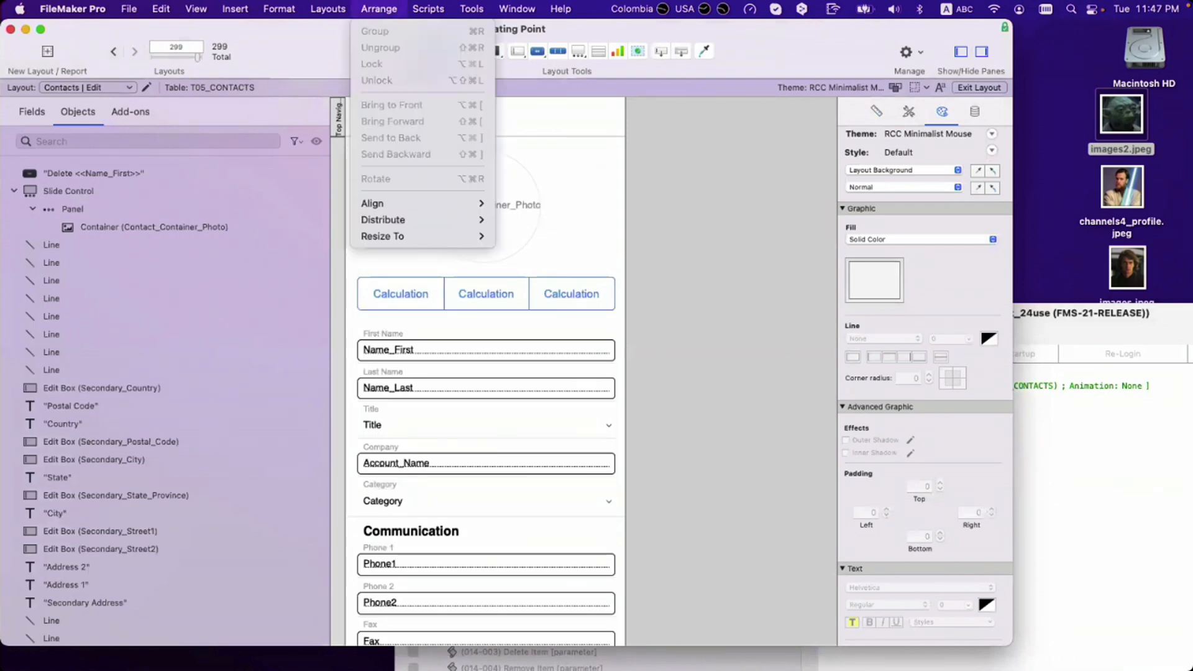
{"action": "left_click", "coordinate": [379, 9]}
{"action": "left_click", "coordinate": [378, 8]}
{"action": "mouse_move", "coordinate": [327, 9]}
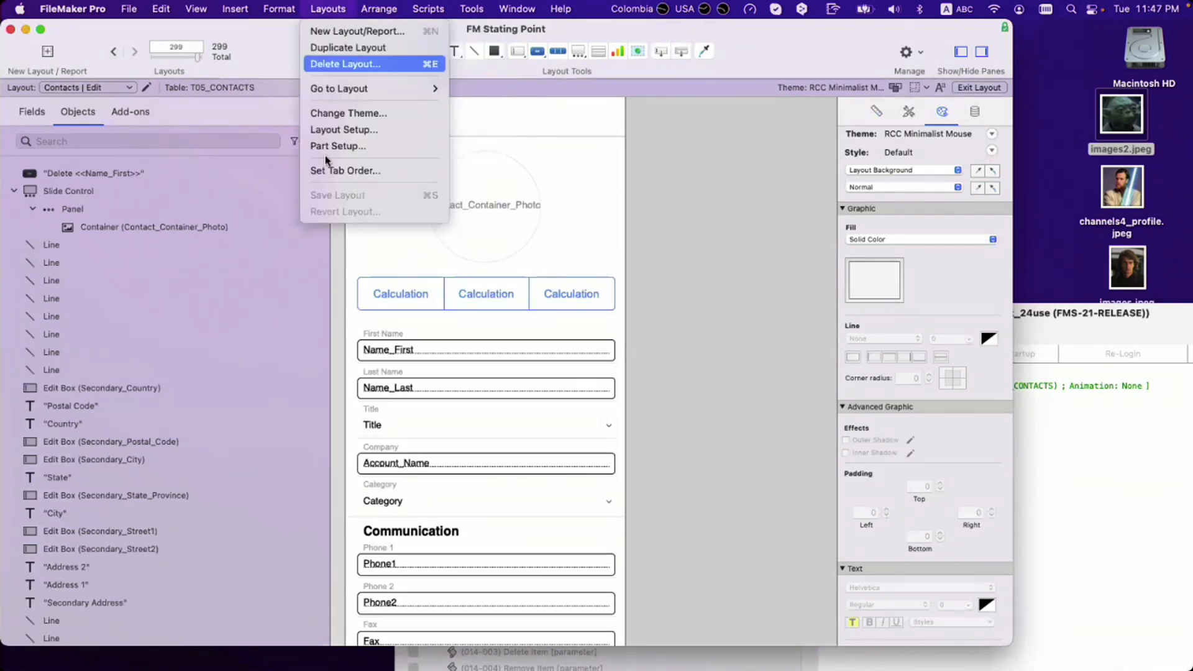
{"action": "left_click", "coordinate": [330, 172]}
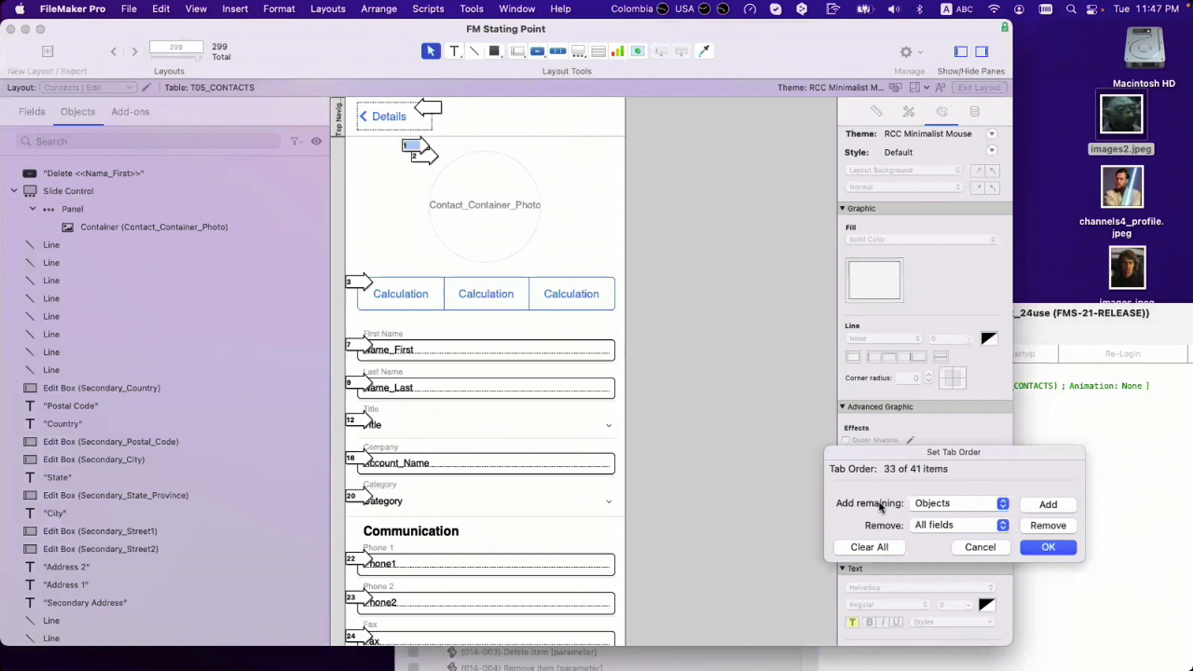
Step: Clear the tab order and number First Name, Last Name, Title, Company and Category as stops 1–5
{"action": "left_click", "coordinate": [413, 149]}
{"action": "left_click", "coordinate": [419, 155]}
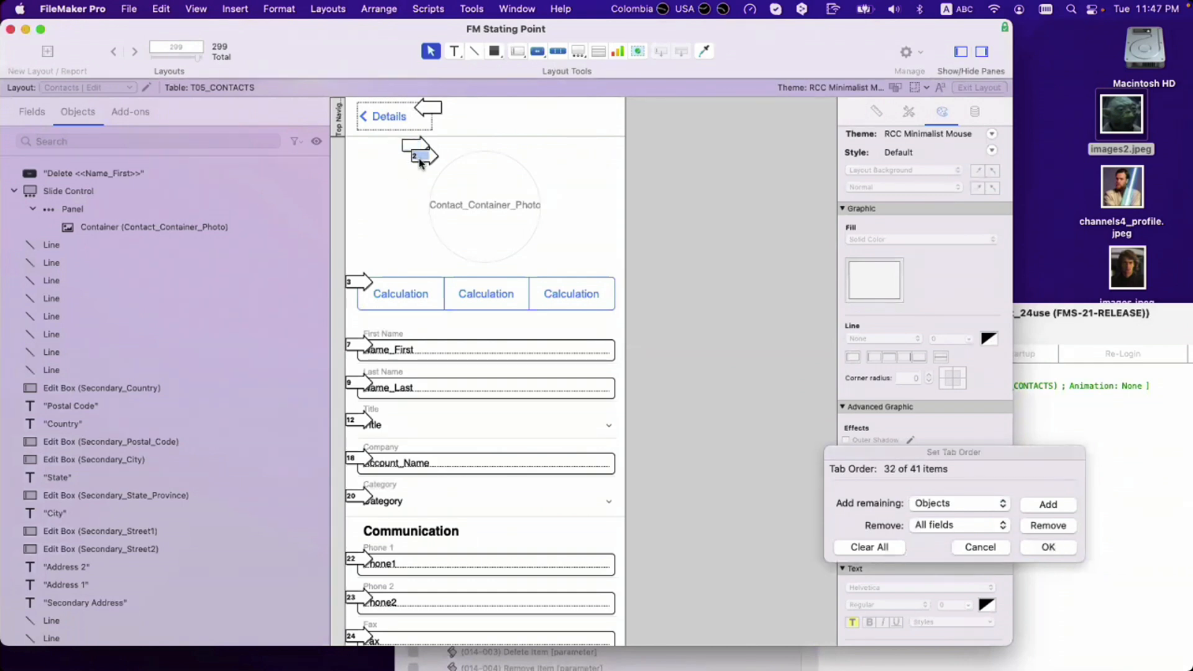
{"action": "left_click", "coordinate": [361, 283]}
{"action": "left_click", "coordinate": [894, 544]}
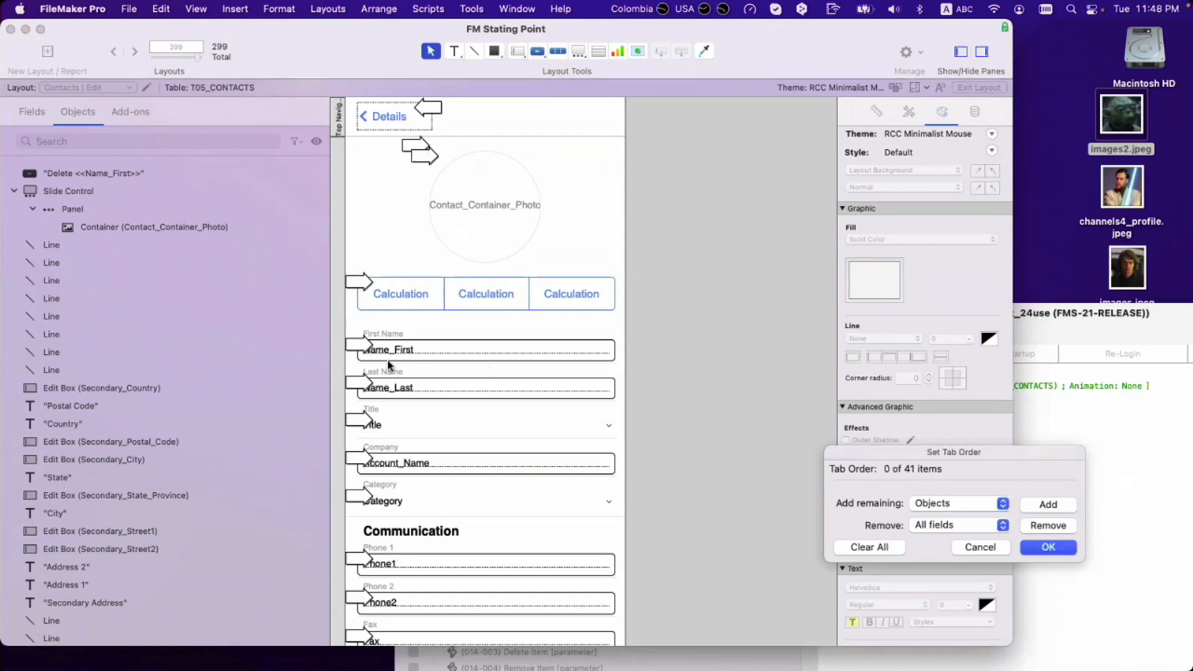
{"action": "left_click", "coordinate": [361, 347]}
{"action": "left_click", "coordinate": [360, 346]}
{"action": "left_click", "coordinate": [361, 387]}
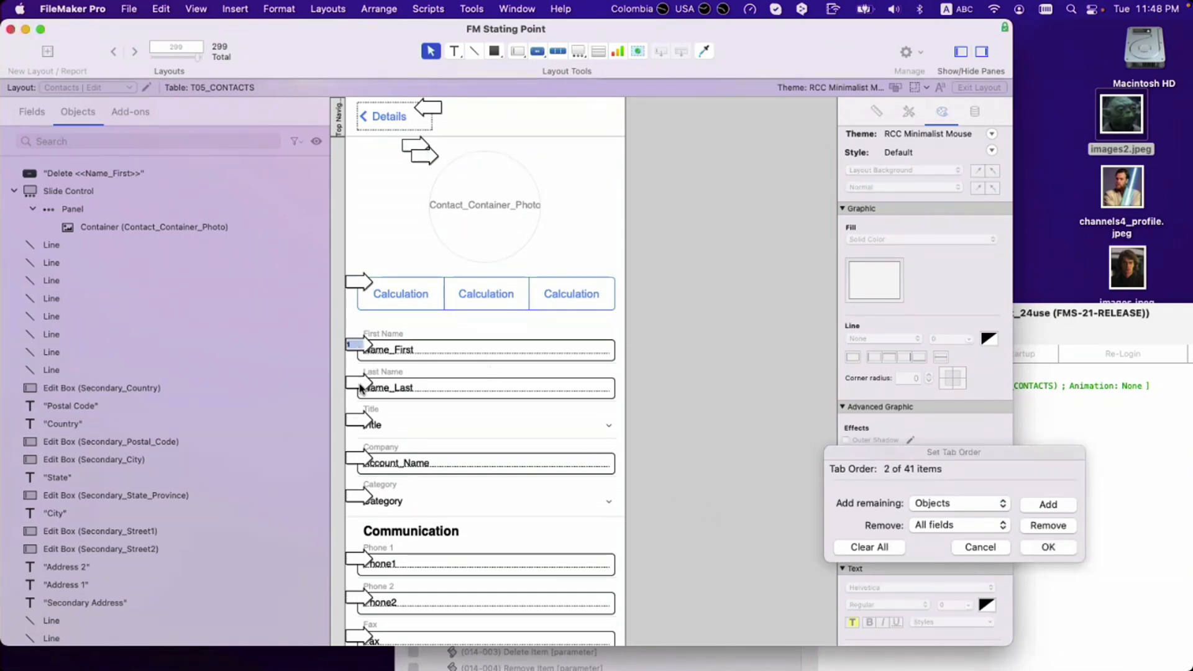
{"action": "left_click", "coordinate": [359, 423]}
{"action": "left_click", "coordinate": [359, 460]}
{"action": "left_click", "coordinate": [360, 497]}
Step: Try auto-appending the remaining fields, then remove all fields from the tab order again
{"action": "left_click", "coordinate": [947, 506]}
{"action": "left_click", "coordinate": [942, 522]}
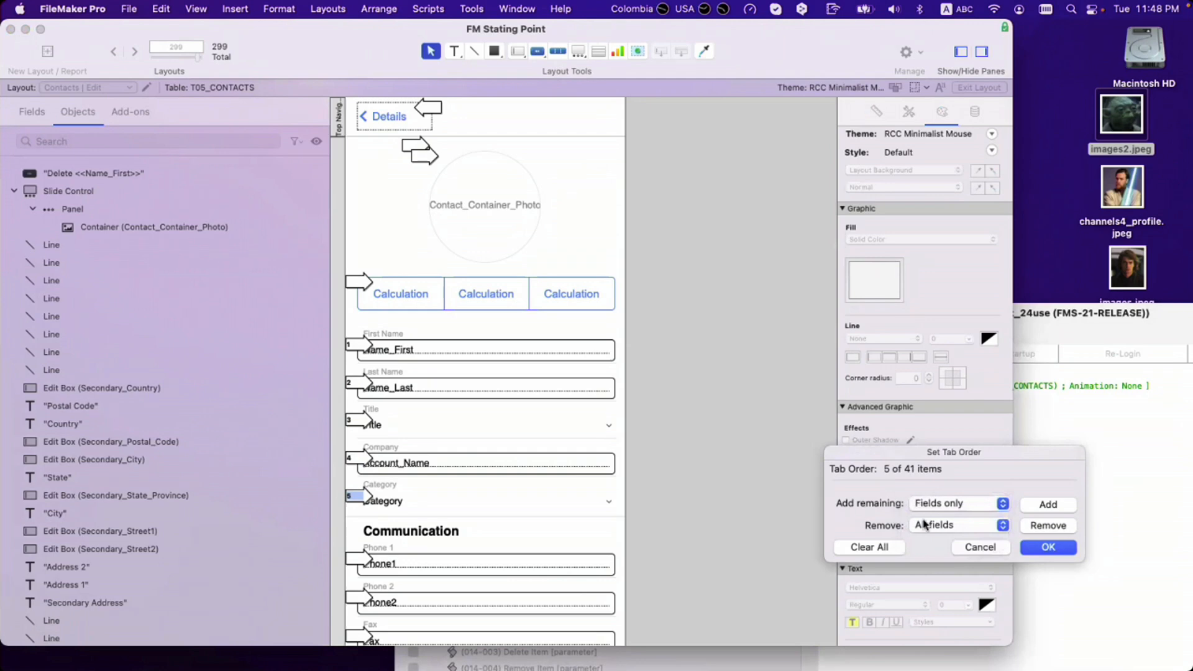
{"action": "left_click", "coordinate": [1036, 507]}
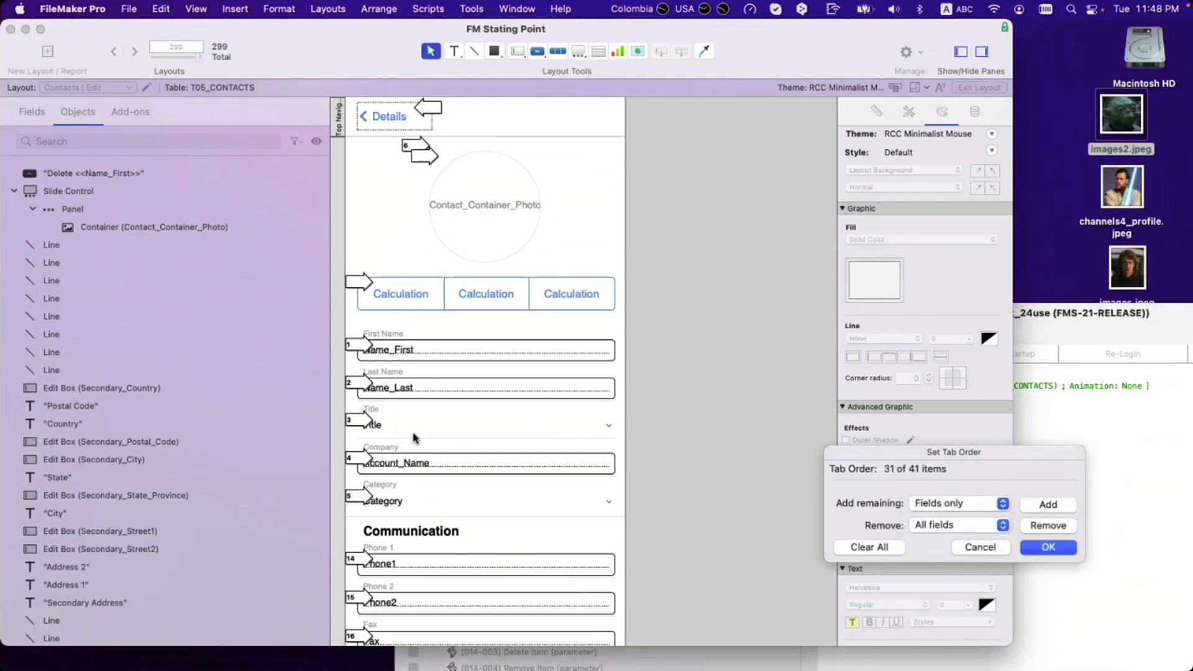
{"action": "scroll", "coordinate": [415, 438], "scroll_direction": "down", "scroll_amount": 15}
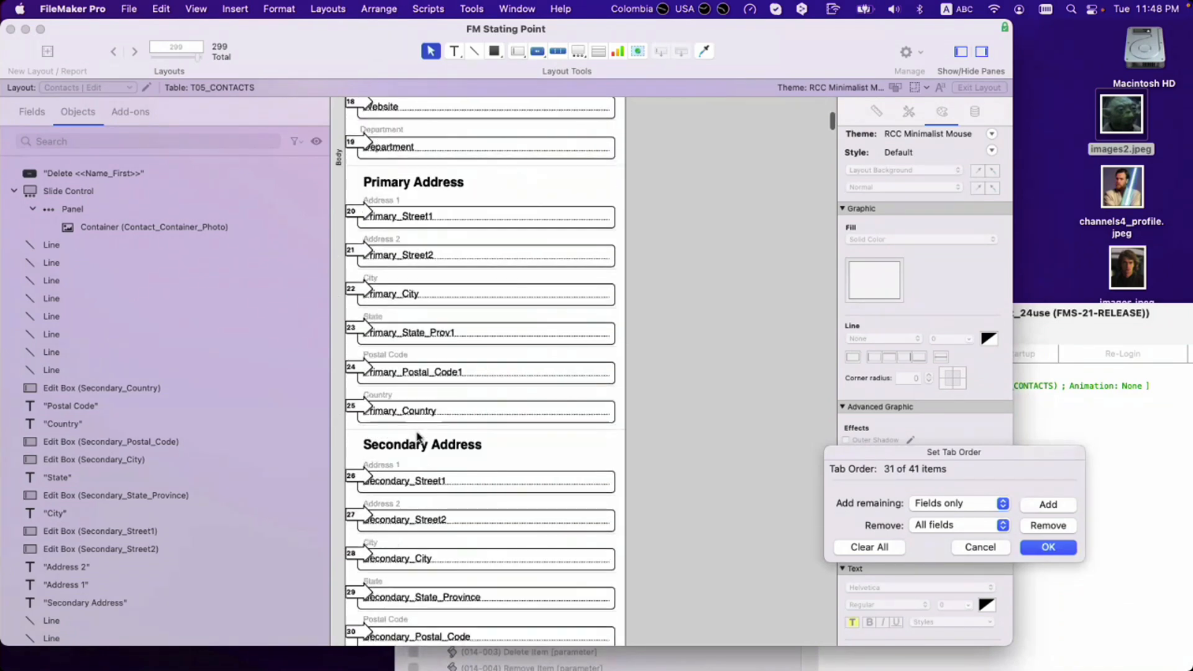
{"action": "scroll", "coordinate": [417, 437], "scroll_direction": "up", "scroll_amount": 15}
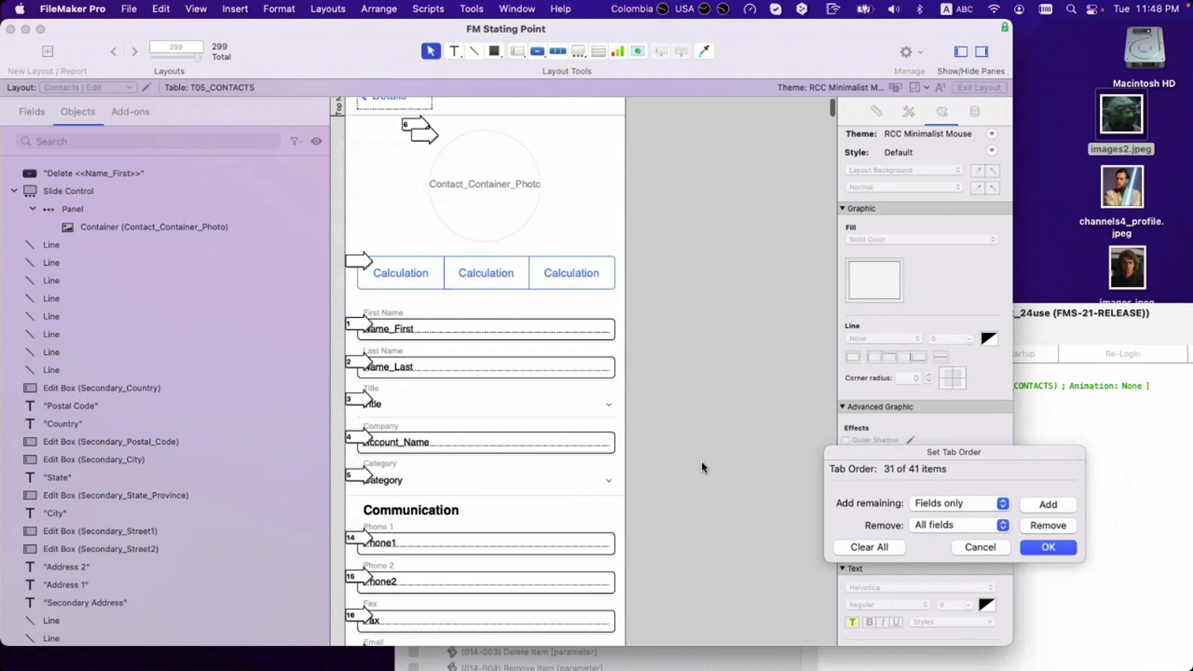
{"action": "scroll", "coordinate": [398, 469], "scroll_direction": "down", "scroll_amount": 5}
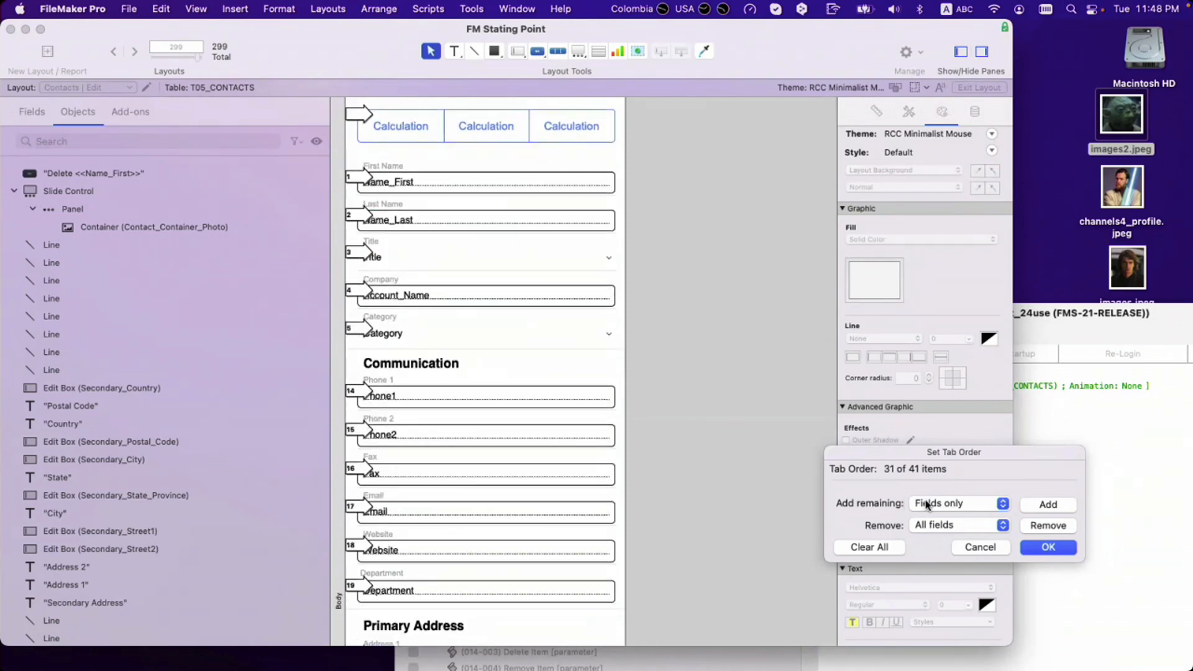
{"action": "left_click", "coordinate": [1052, 527]}
Step: Number First Name through Department as tab stops 1–11, including Phone 1, Phone 2, Fax, Email, Website
{"action": "scroll", "coordinate": [491, 335], "scroll_direction": "up", "scroll_amount": 5}
{"action": "left_click", "coordinate": [366, 347]}
{"action": "left_click", "coordinate": [359, 385]}
{"action": "left_click", "coordinate": [359, 423]}
{"action": "left_click", "coordinate": [361, 463]}
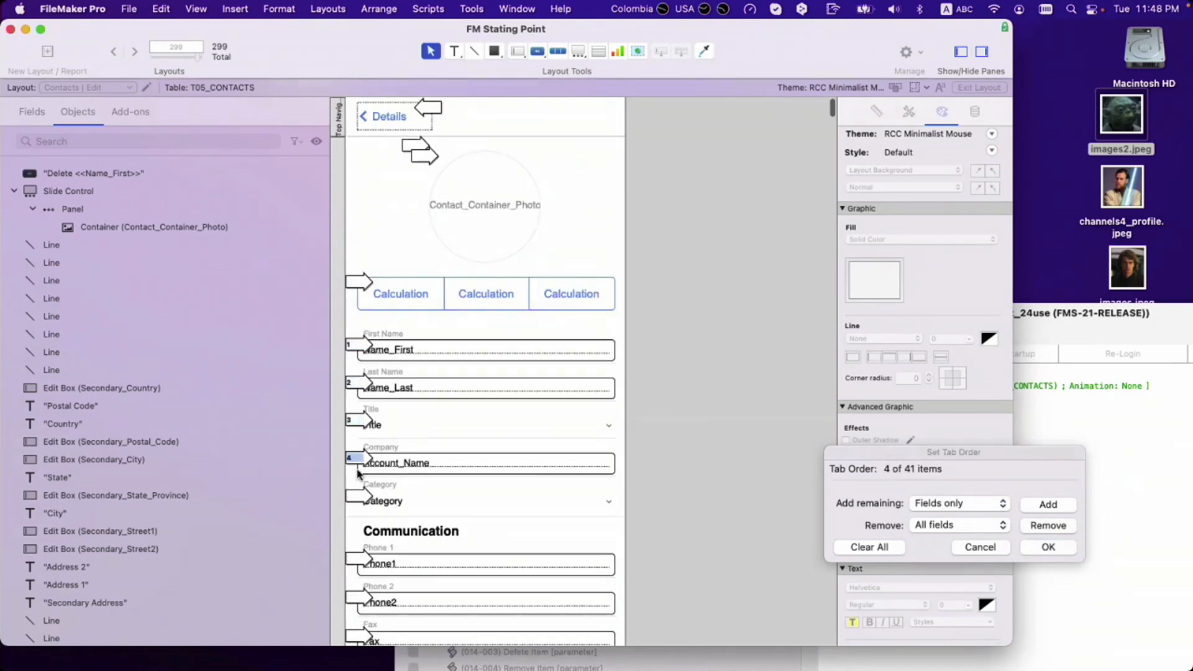
{"action": "left_click", "coordinate": [359, 497]}
{"action": "scroll", "coordinate": [359, 497], "scroll_direction": "down", "scroll_amount": 4}
{"action": "left_click", "coordinate": [355, 429]}
{"action": "left_click", "coordinate": [358, 469]}
{"action": "left_click", "coordinate": [358, 507]}
{"action": "scroll", "coordinate": [358, 494], "scroll_direction": "down", "scroll_amount": 3}
{"action": "left_click", "coordinate": [357, 464]}
{"action": "left_click", "coordinate": [359, 495]}
{"action": "left_click", "coordinate": [360, 536]}
Step: Number Primary Street1 through Primary Country and Secondary Street1 as tab stops 12–18
{"action": "scroll", "coordinate": [359, 516], "scroll_direction": "down", "scroll_amount": 6}
{"action": "left_click", "coordinate": [356, 393]}
{"action": "left_click", "coordinate": [357, 430]}
{"action": "left_click", "coordinate": [358, 468]}
{"action": "left_click", "coordinate": [358, 507]}
{"action": "scroll", "coordinate": [363, 491], "scroll_direction": "down", "scroll_amount": 4}
{"action": "left_click", "coordinate": [359, 409]}
{"action": "left_click", "coordinate": [359, 449]}
{"action": "left_click", "coordinate": [359, 521]}
Step: Number Secondary Street2, City, State, Postal Code and Country as stops 19–23 and confirm with OK
{"action": "scroll", "coordinate": [362, 525], "scroll_direction": "down", "scroll_amount": 4}
{"action": "scroll", "coordinate": [362, 526], "scroll_direction": "down", "scroll_amount": 1}
{"action": "left_click", "coordinate": [359, 439]}
{"action": "left_click", "coordinate": [359, 476]}
{"action": "left_click", "coordinate": [360, 516]}
{"action": "left_click", "coordinate": [359, 556]}
{"action": "left_click", "coordinate": [359, 595]}
{"action": "scroll", "coordinate": [395, 544], "scroll_direction": "down", "scroll_amount": 3}
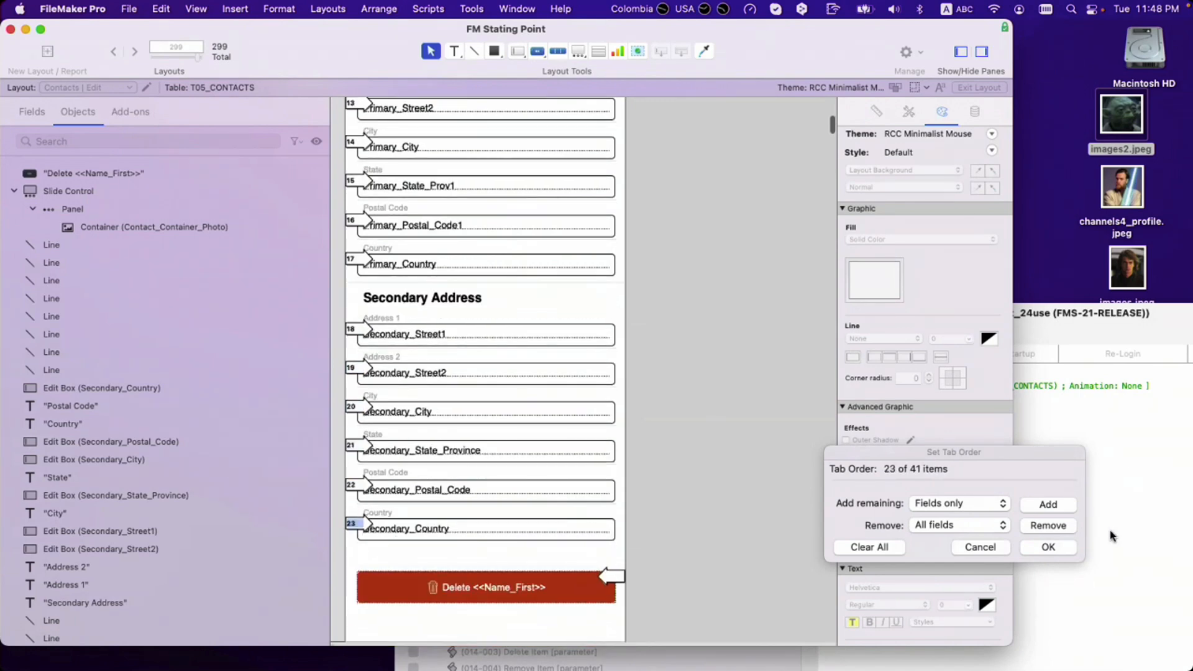
{"action": "left_click", "coordinate": [1068, 549]}
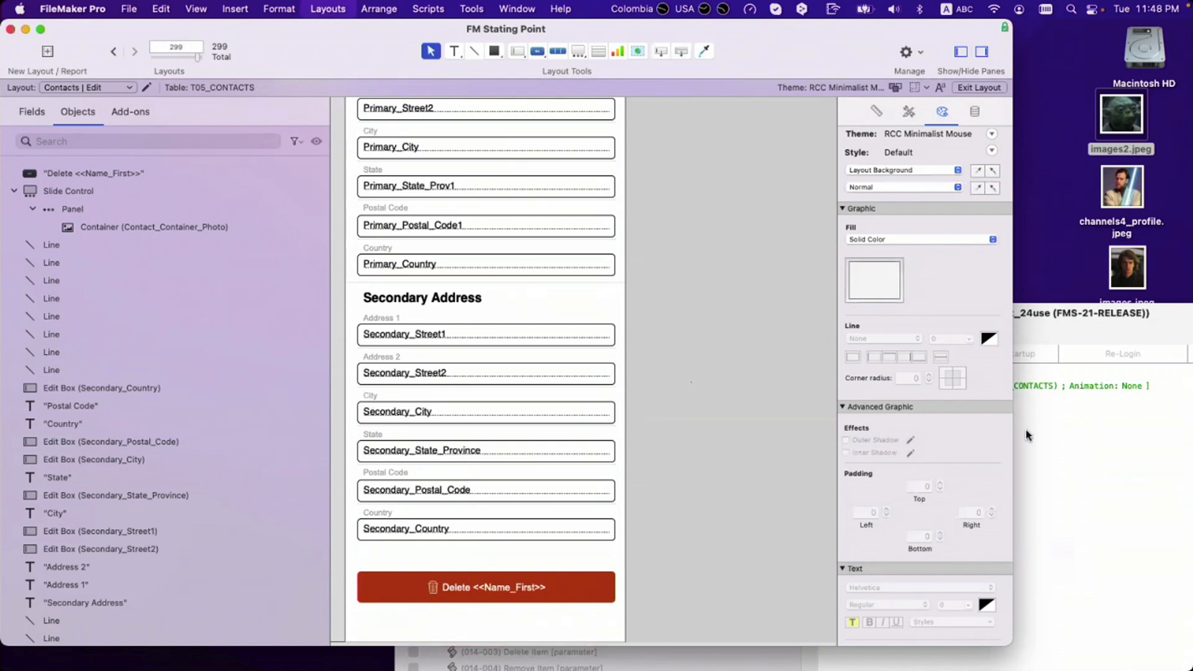
Step: Switch to Browse mode with Cmd+B, Tab into First Name on the first contact, then leave it
{"action": "left_click", "coordinate": [1043, 427]}
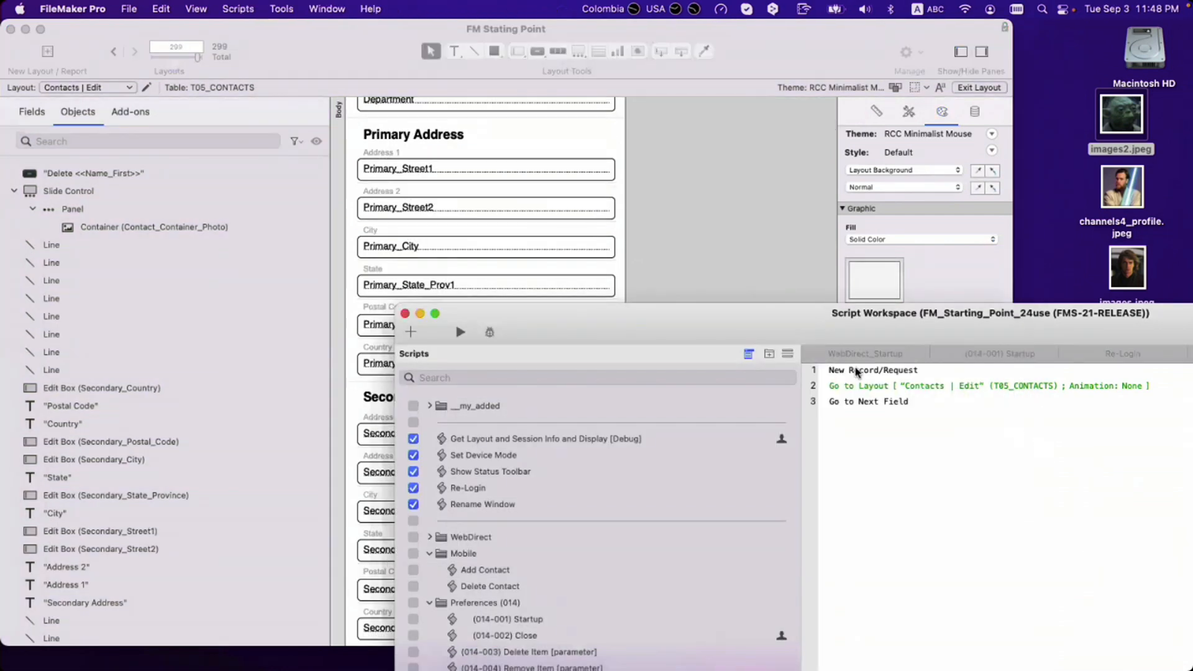
{"action": "left_click", "coordinate": [675, 276]}
{"action": "scroll", "coordinate": [680, 282], "scroll_direction": "up", "scroll_amount": 10}
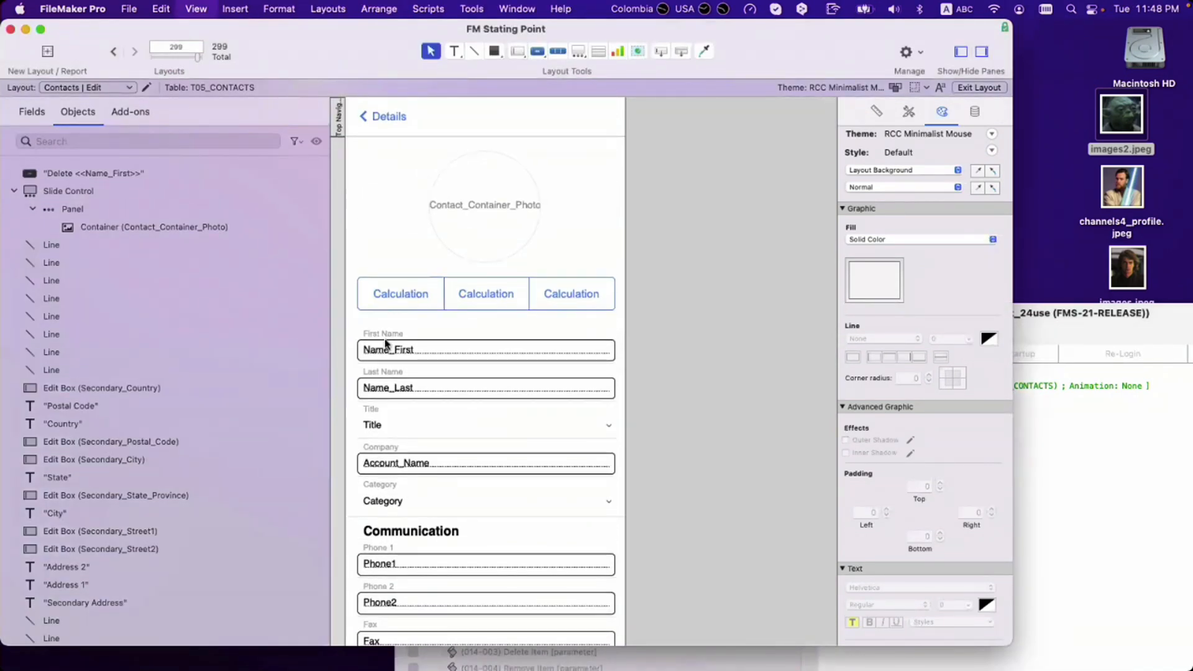
{"action": "key", "text": "super+b"}
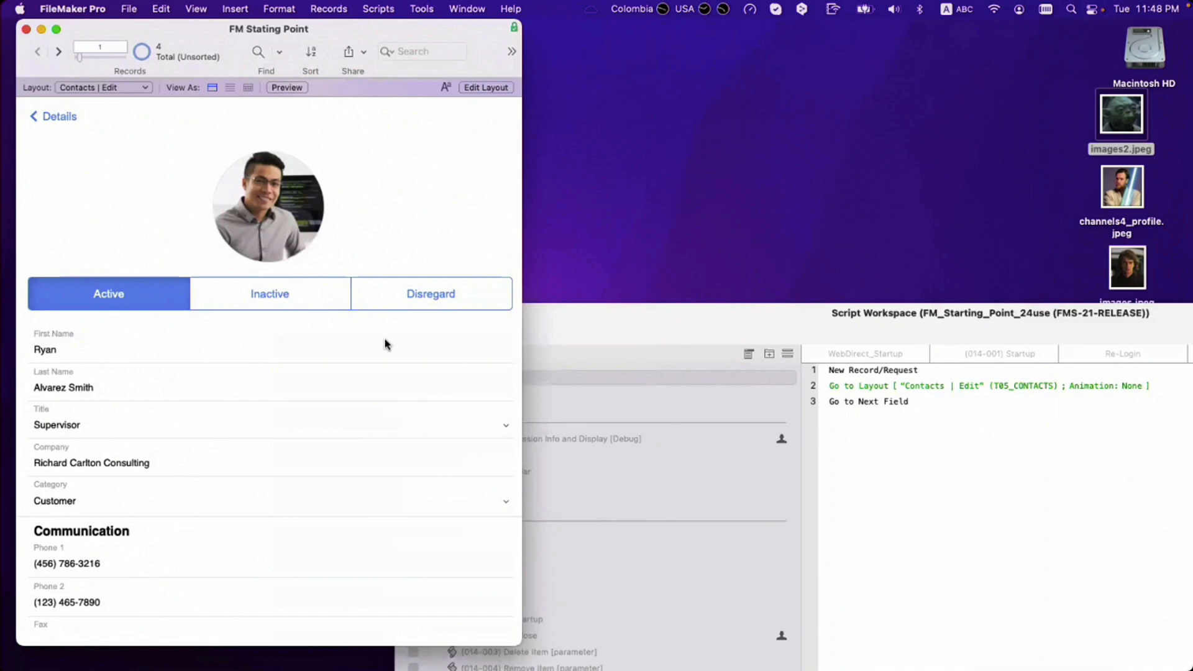
{"action": "key", "text": "Tab"}
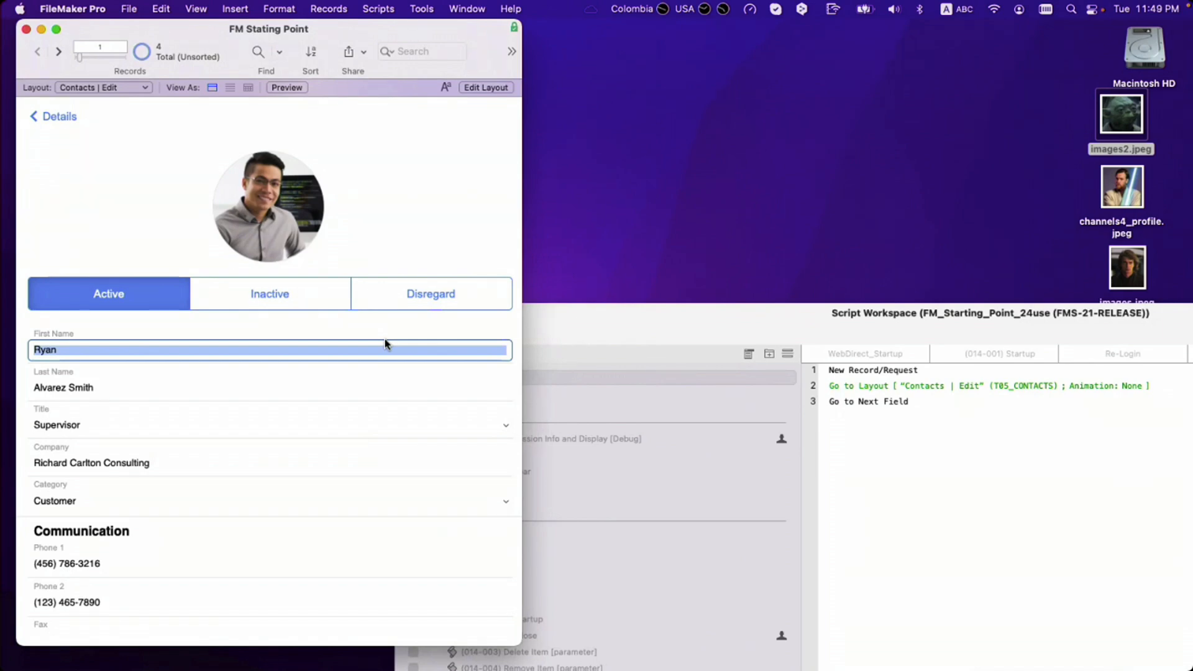
{"action": "left_click", "coordinate": [428, 220]}
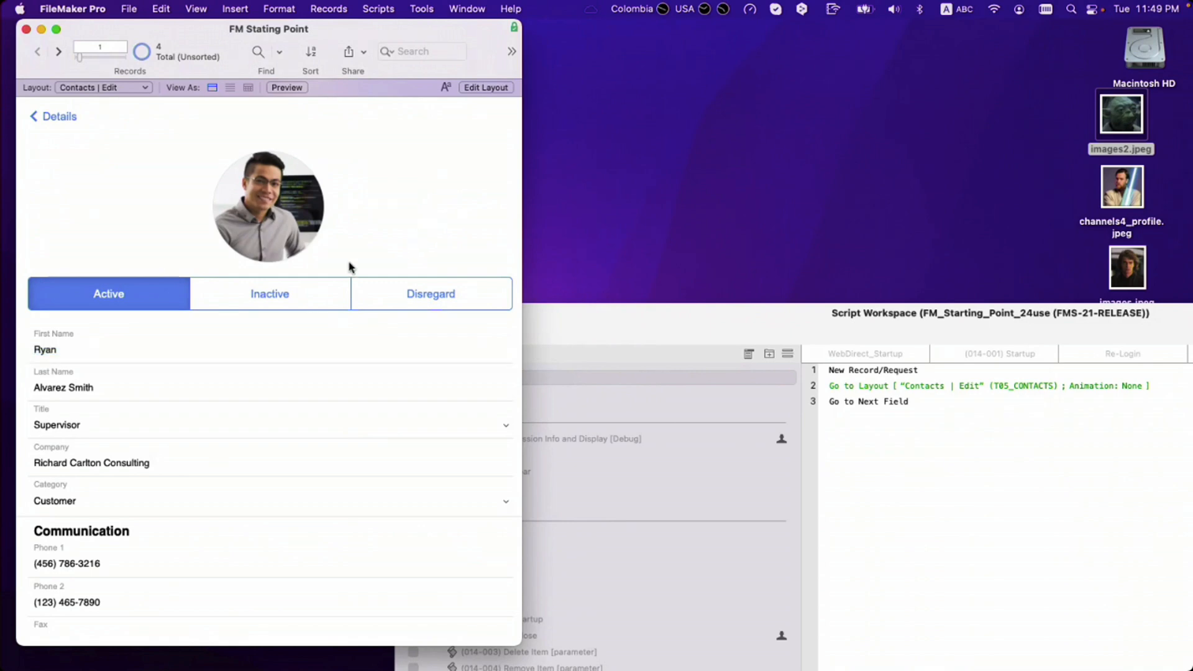
Step: Delete step 3, Go to Next Field, from the new-contact script
{"action": "left_click", "coordinate": [861, 406]}
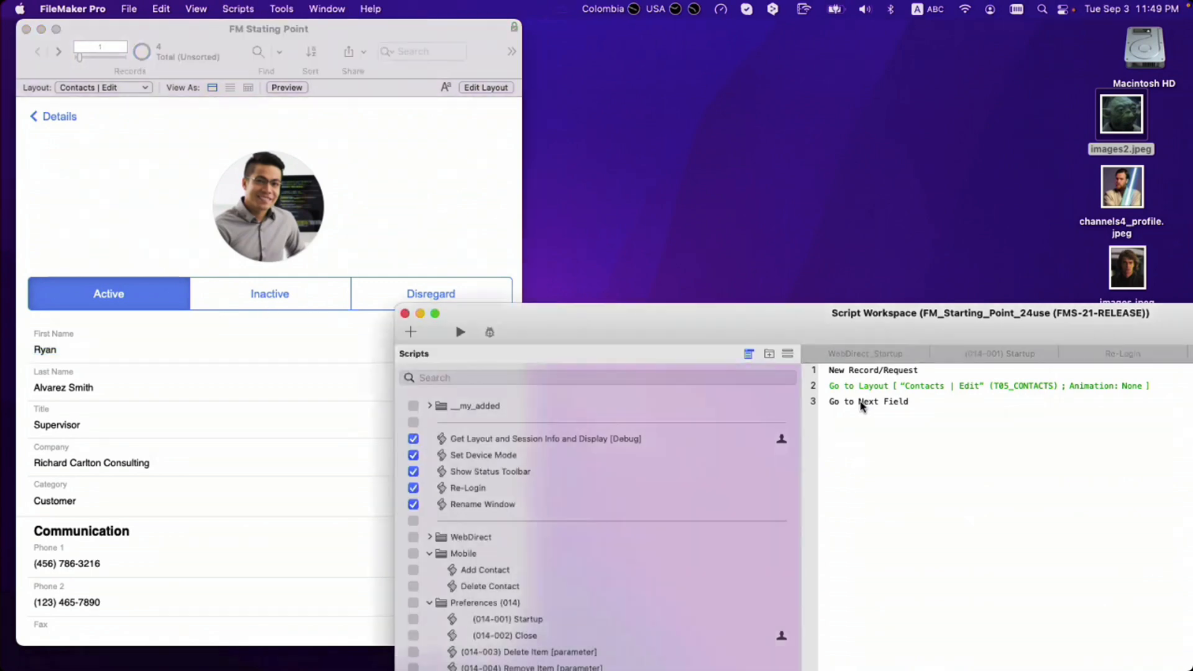
{"action": "left_click", "coordinate": [862, 405]}
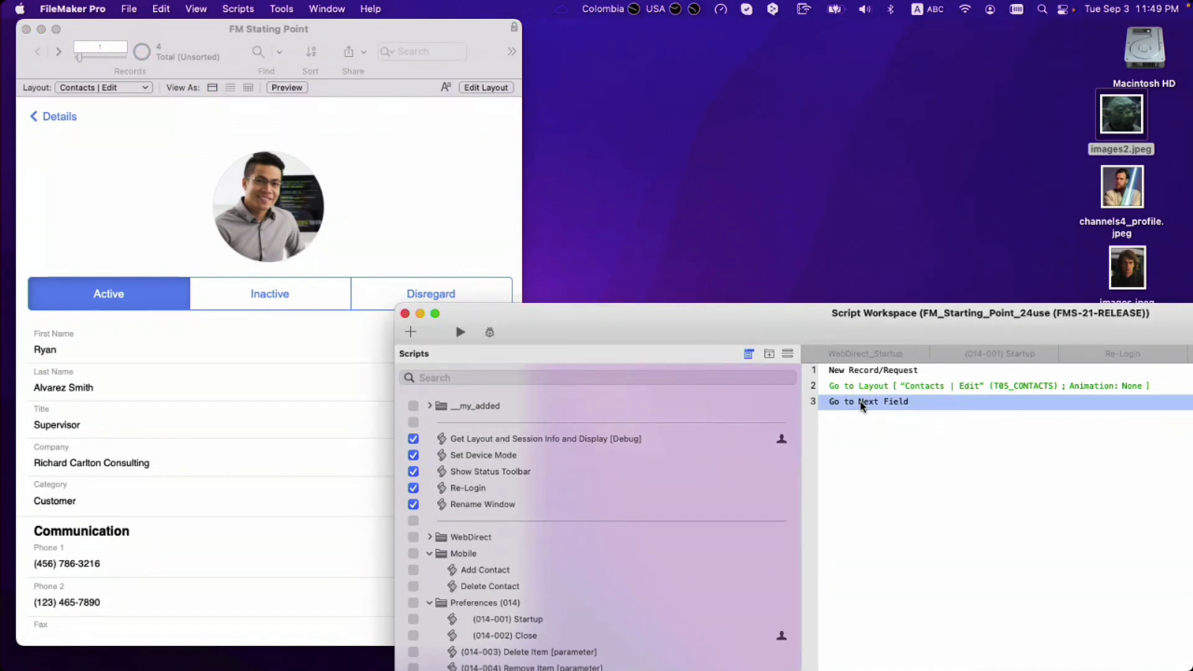
{"action": "key", "text": "Delete"}
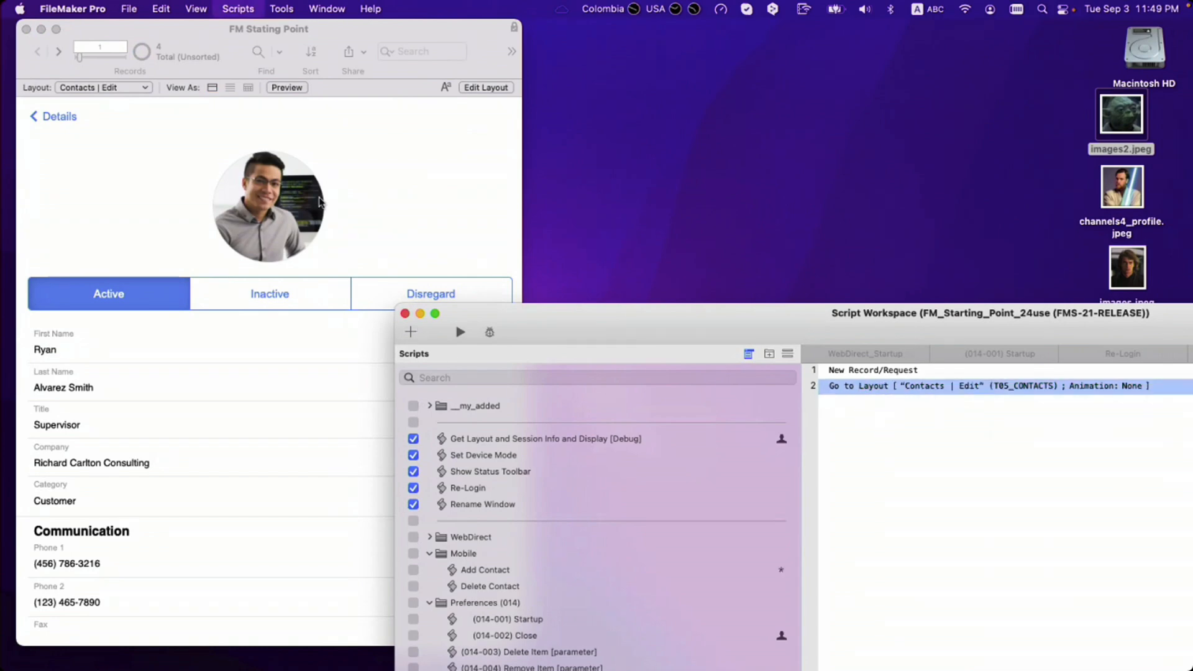
Step: Go back to the Contacts | List layout and enter Layout mode with Cmd+L
{"action": "left_click", "coordinate": [334, 202]}
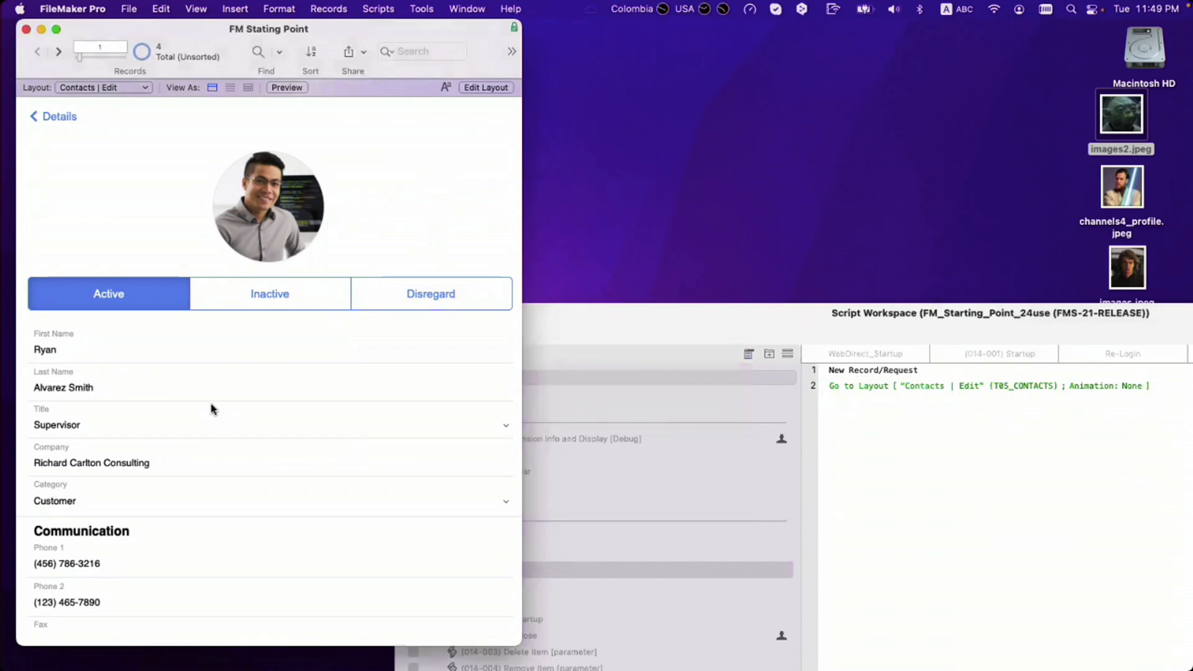
{"action": "left_click", "coordinate": [94, 353]}
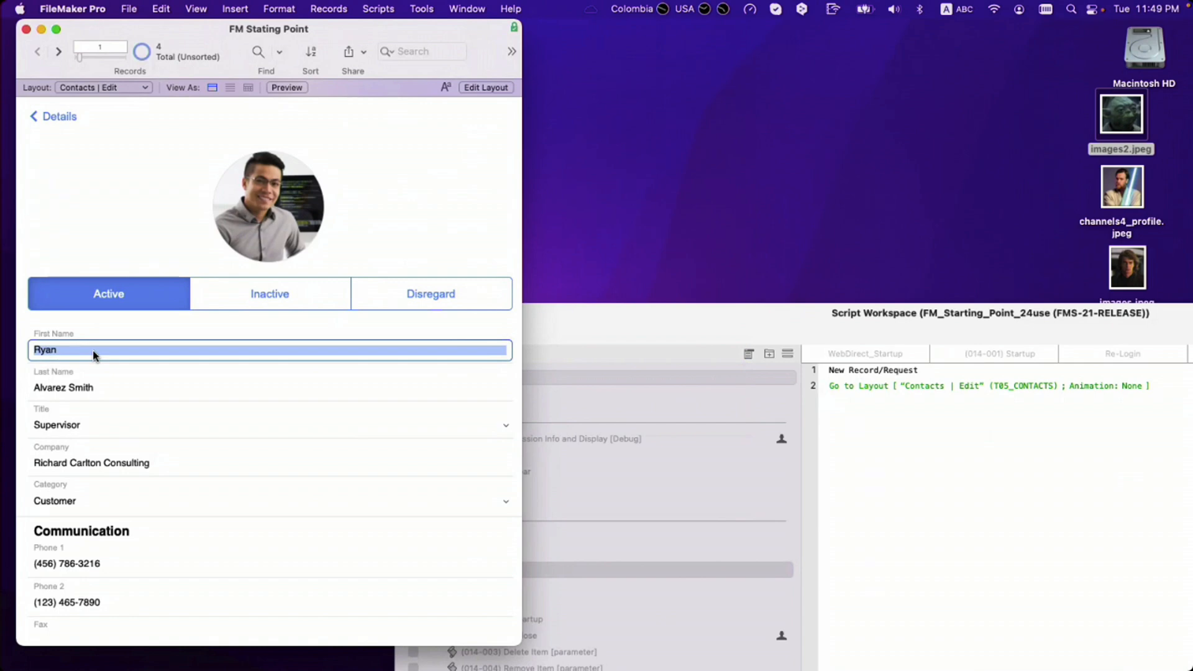
{"action": "left_click", "coordinate": [66, 134]}
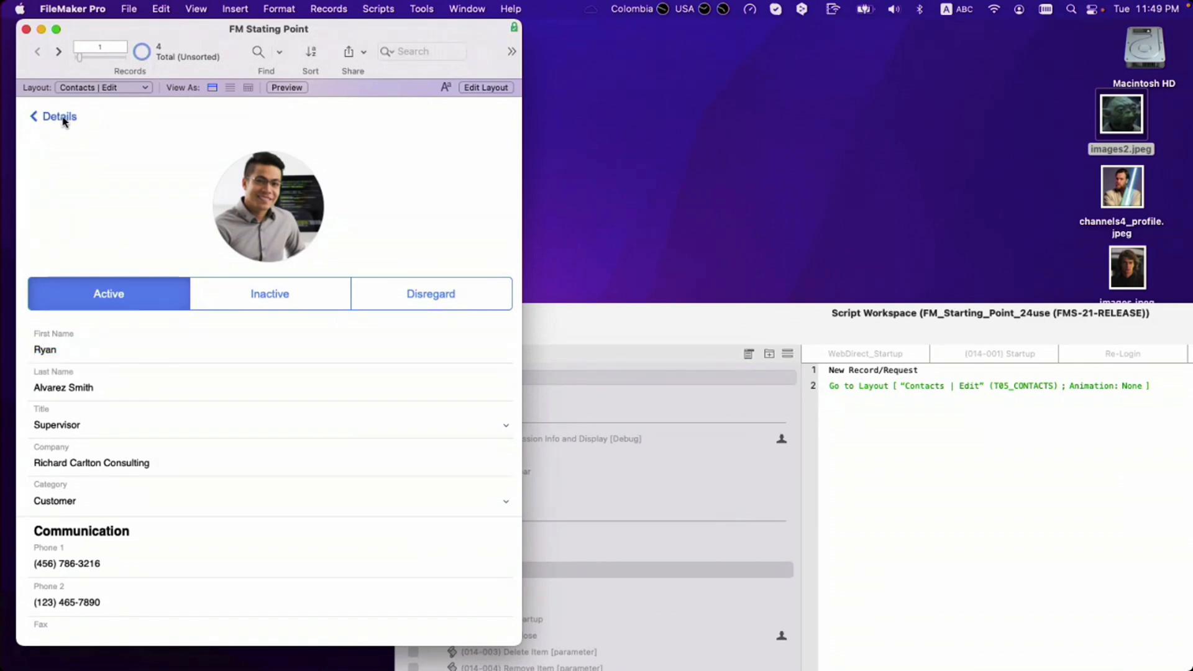
{"action": "left_click", "coordinate": [63, 118]}
{"action": "left_click", "coordinate": [64, 119]}
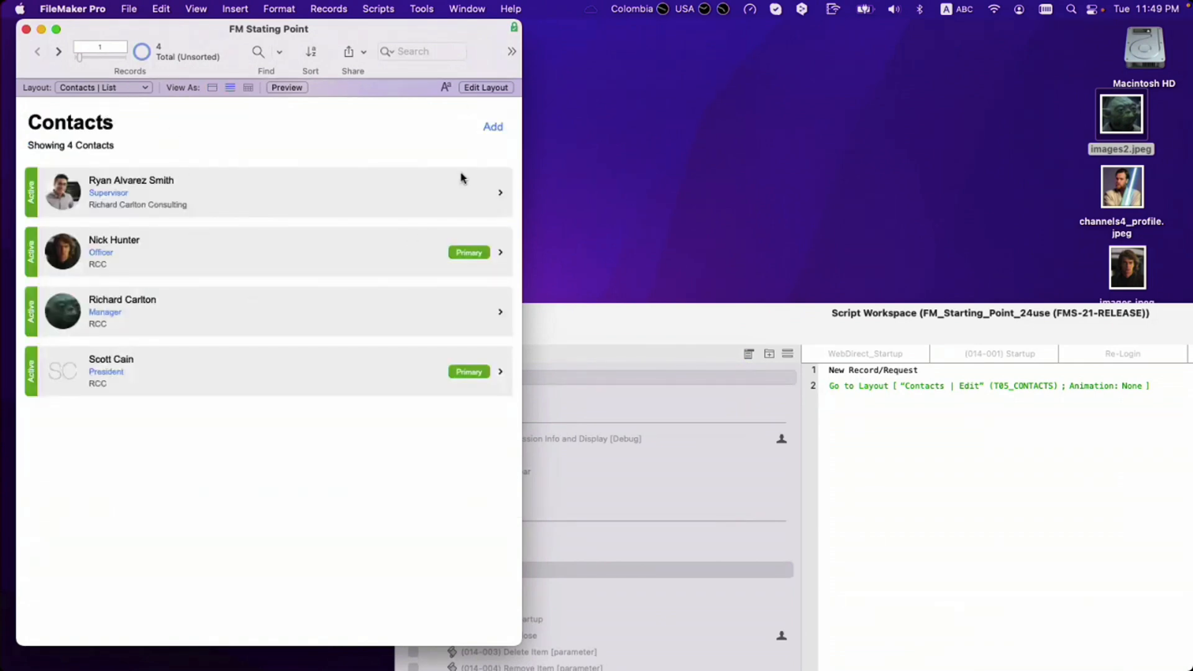
{"action": "key", "text": "super+l"}
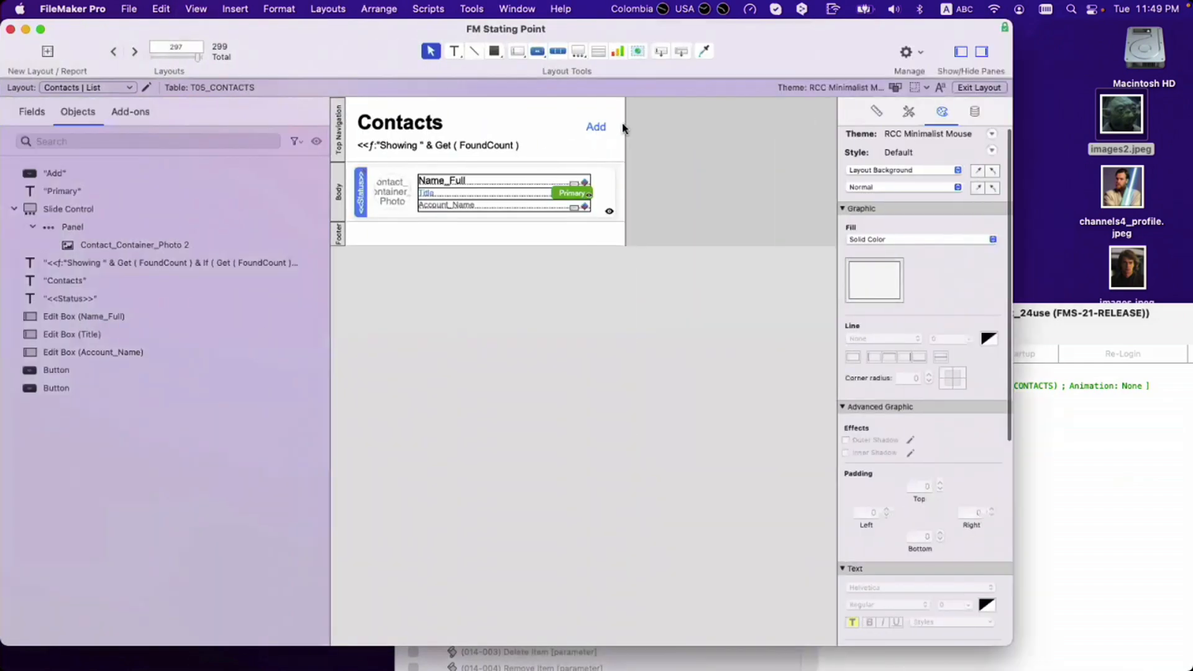
Step: Set the Add button's action to Perform Script with the Add Contact script
{"action": "double_click", "coordinate": [601, 133]}
{"action": "left_click", "coordinate": [682, 231]}
{"action": "left_click", "coordinate": [682, 256]}
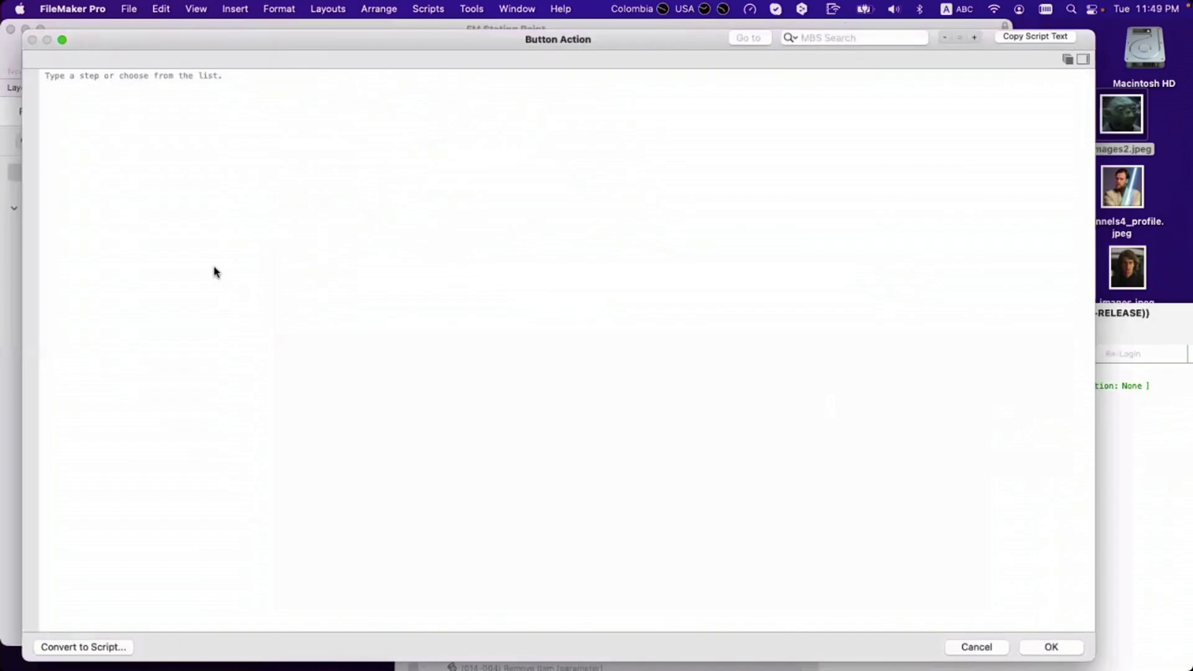
{"action": "key", "text": "Escape"}
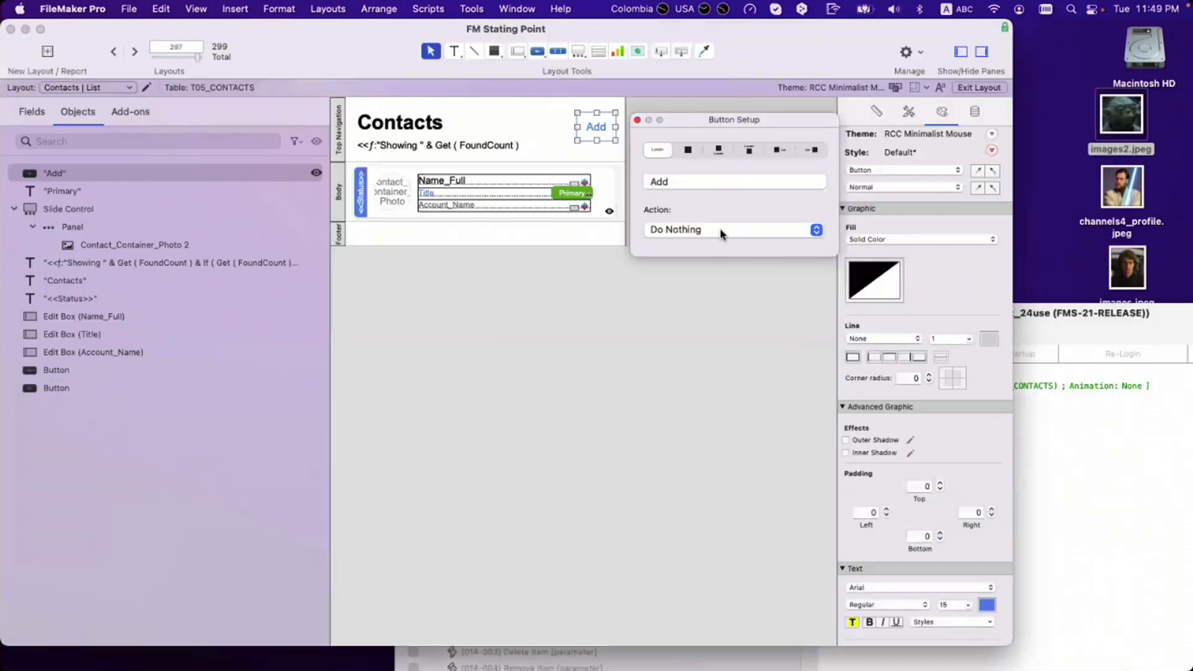
{"action": "left_click", "coordinate": [718, 231]}
{"action": "left_click", "coordinate": [718, 273]}
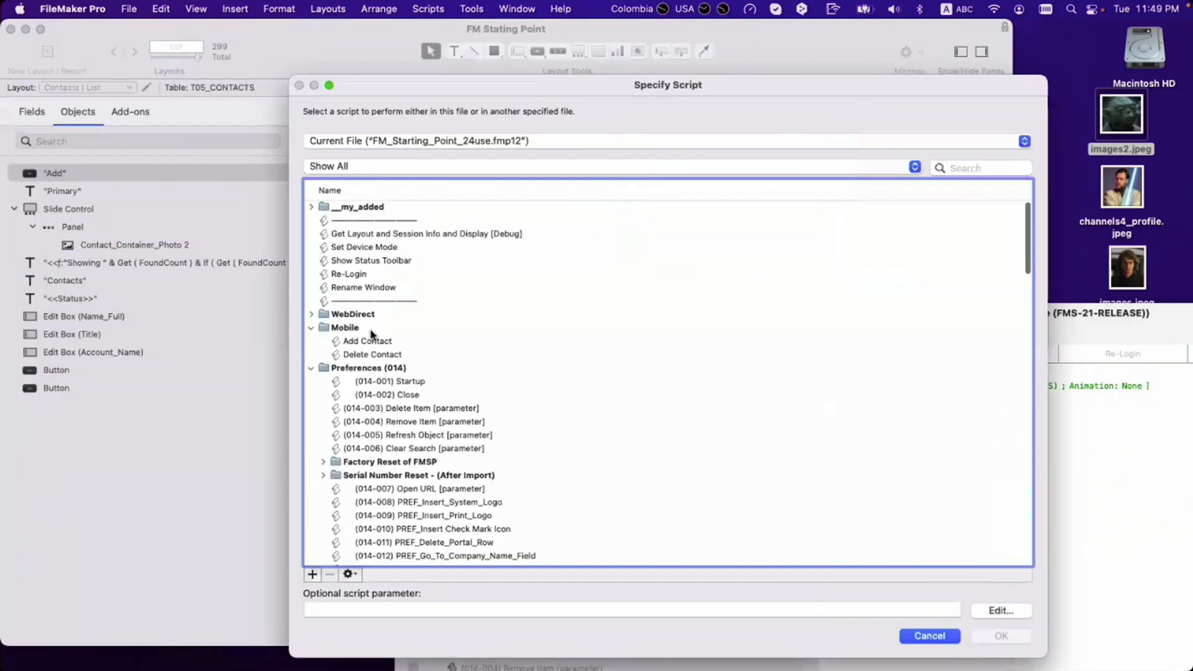
{"action": "left_click", "coordinate": [378, 353]}
{"action": "double_click", "coordinate": [380, 341]}
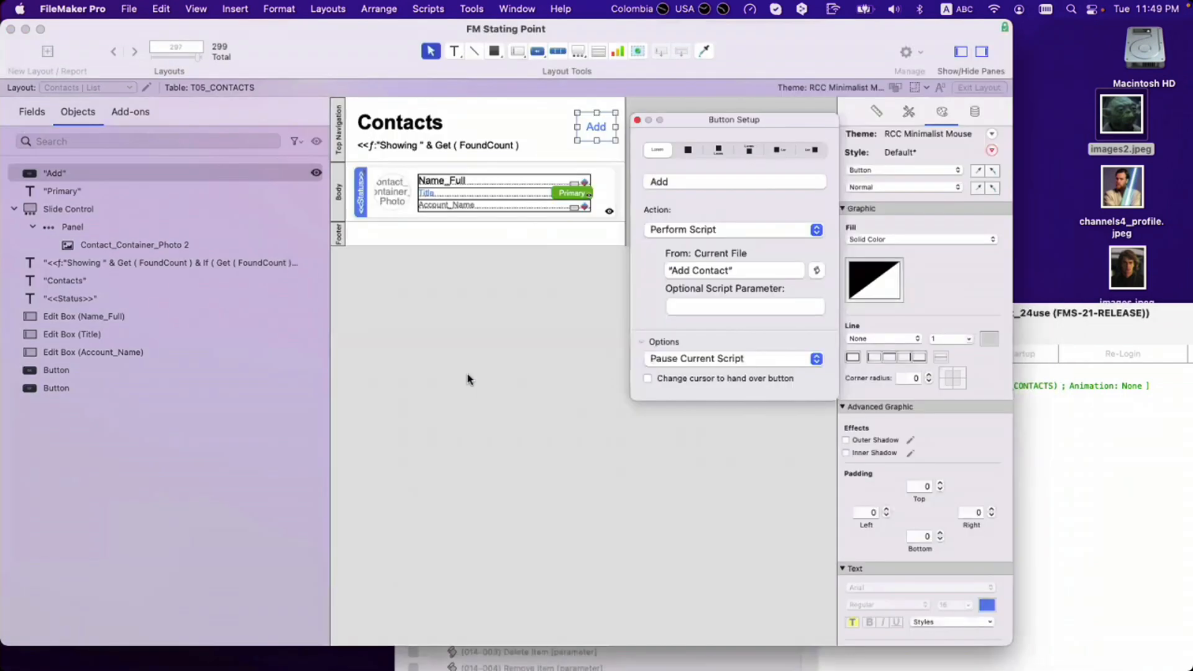
{"action": "left_click", "coordinate": [486, 381]}
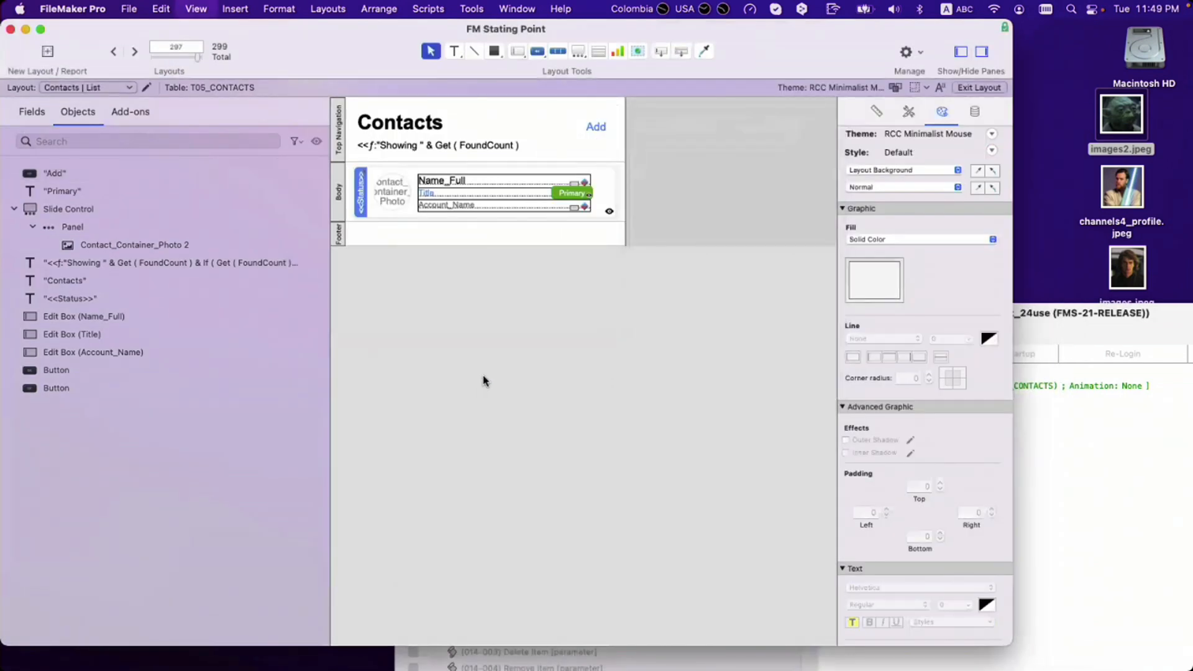
Step: In Browse mode, click Add to create a blank fifth contact, then return to Layout mode
{"action": "key", "text": "super+b"}
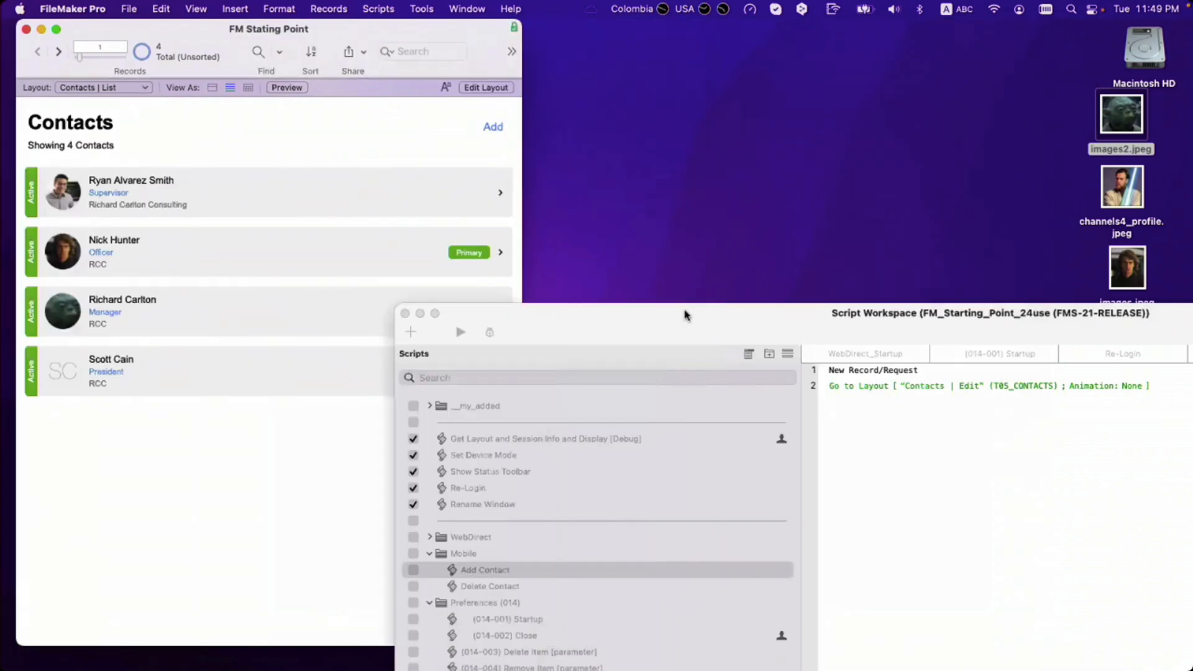
{"action": "left_click_drag", "start_coordinate": [683, 322], "coordinate": [763, 203]}
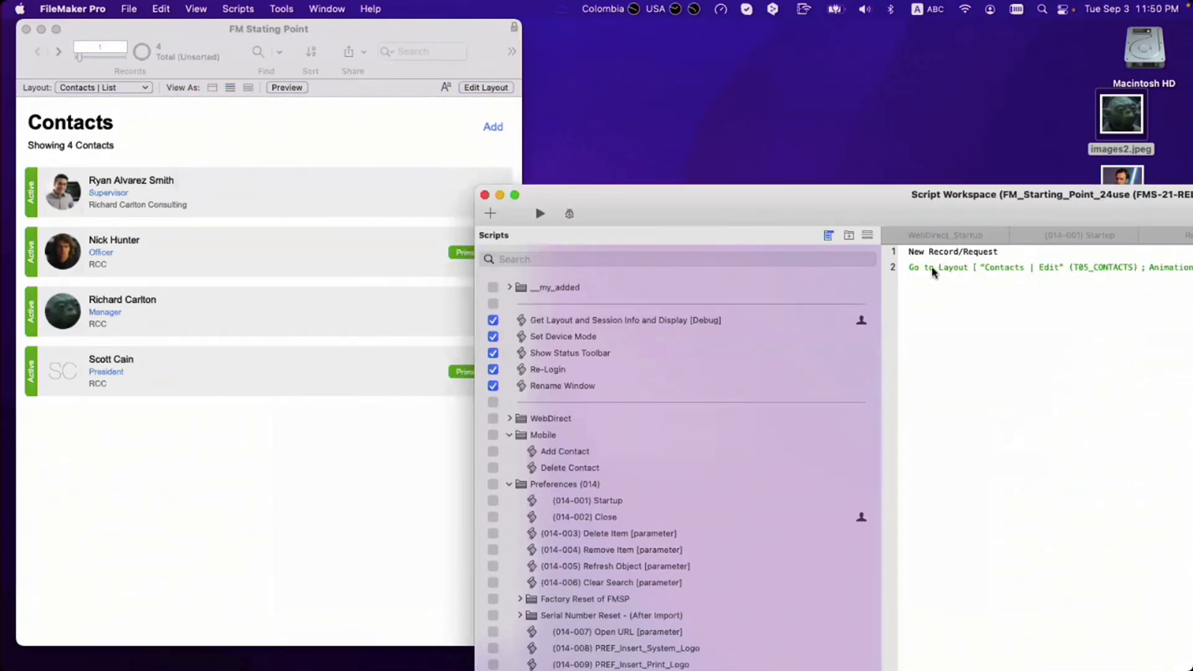
{"action": "left_click", "coordinate": [168, 171]}
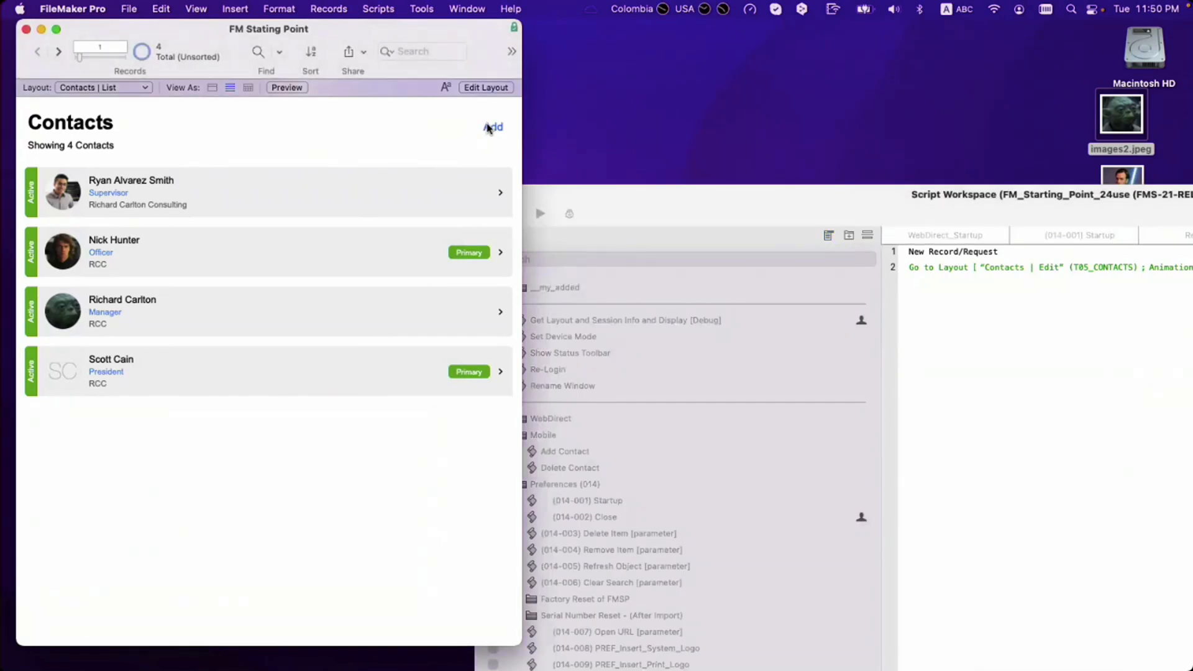
{"action": "left_click", "coordinate": [488, 128]}
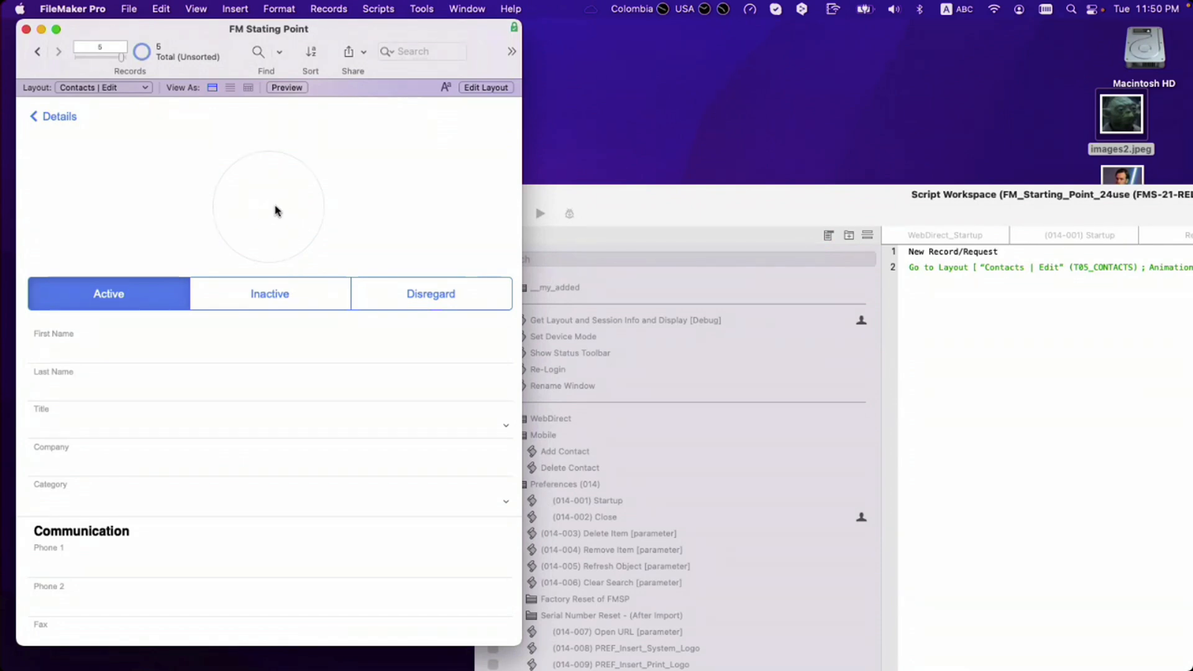
{"action": "left_click", "coordinate": [258, 222]}
{"action": "key", "text": "super+l"}
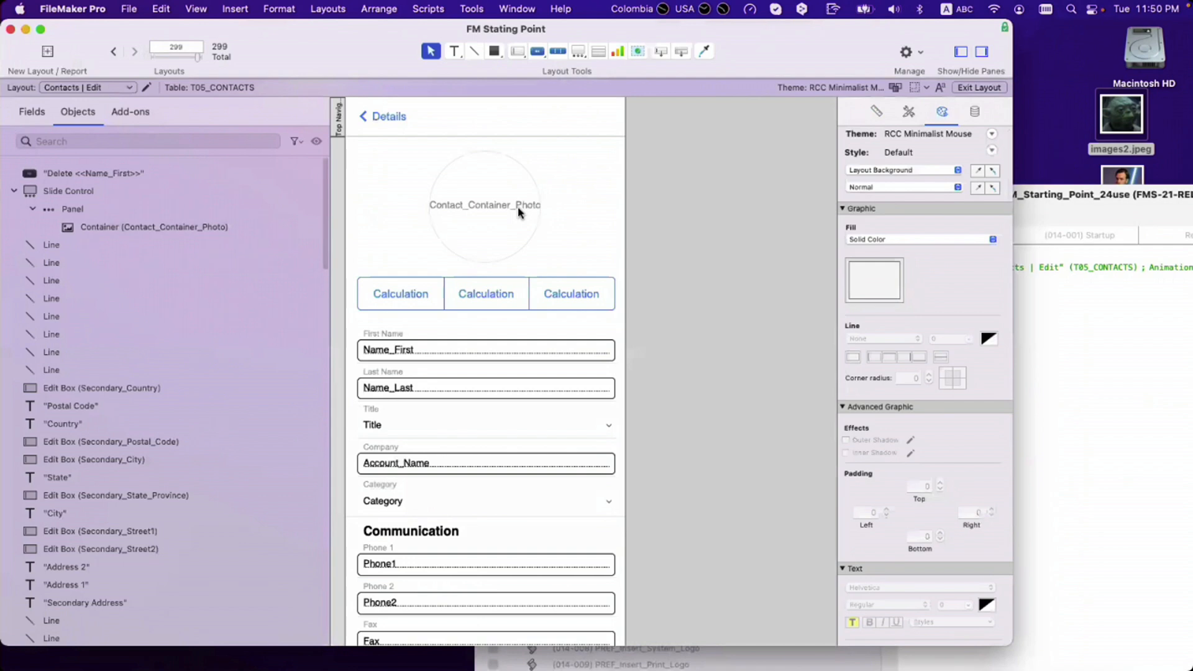
Step: Open Manage Database, find the Initials field, and view its auto-enter calculated value formula
{"action": "left_click", "coordinate": [517, 212]}
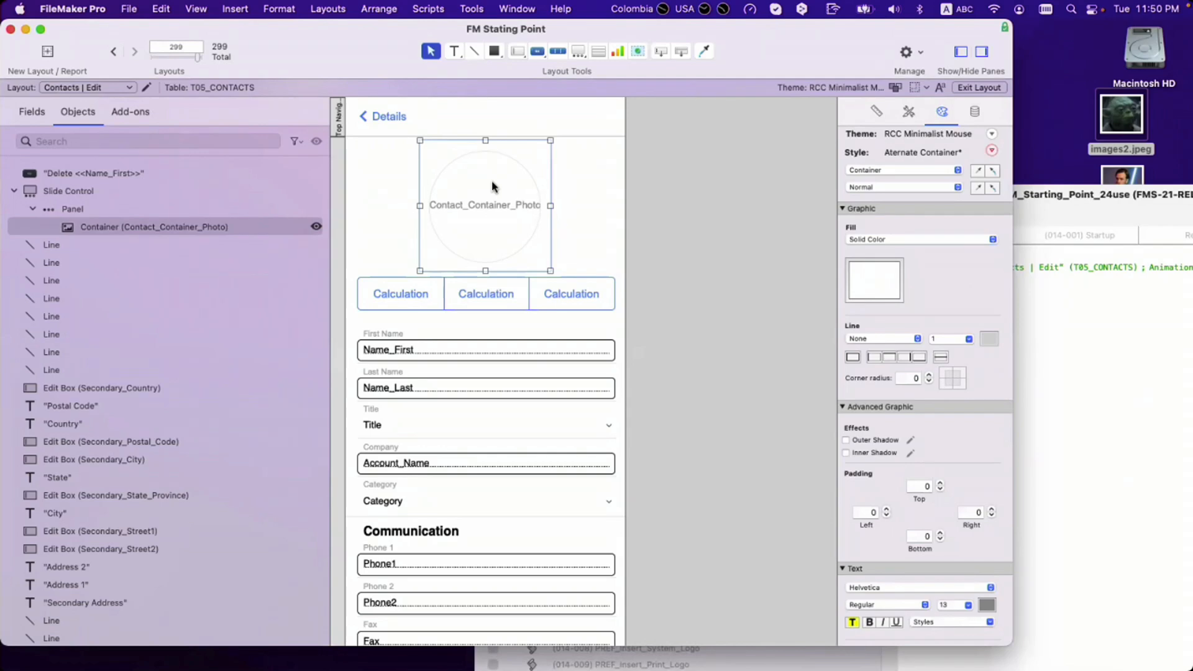
{"action": "key", "text": "super+shift+d"}
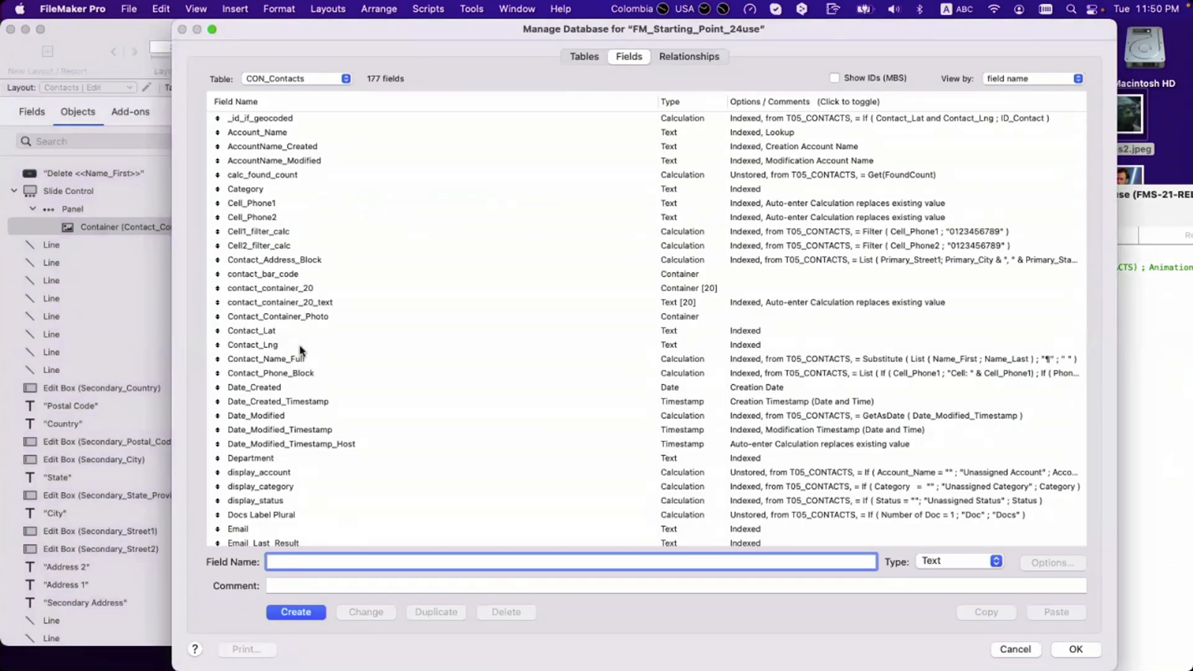
{"action": "left_click", "coordinate": [298, 344]}
{"action": "type", "text": "in"}
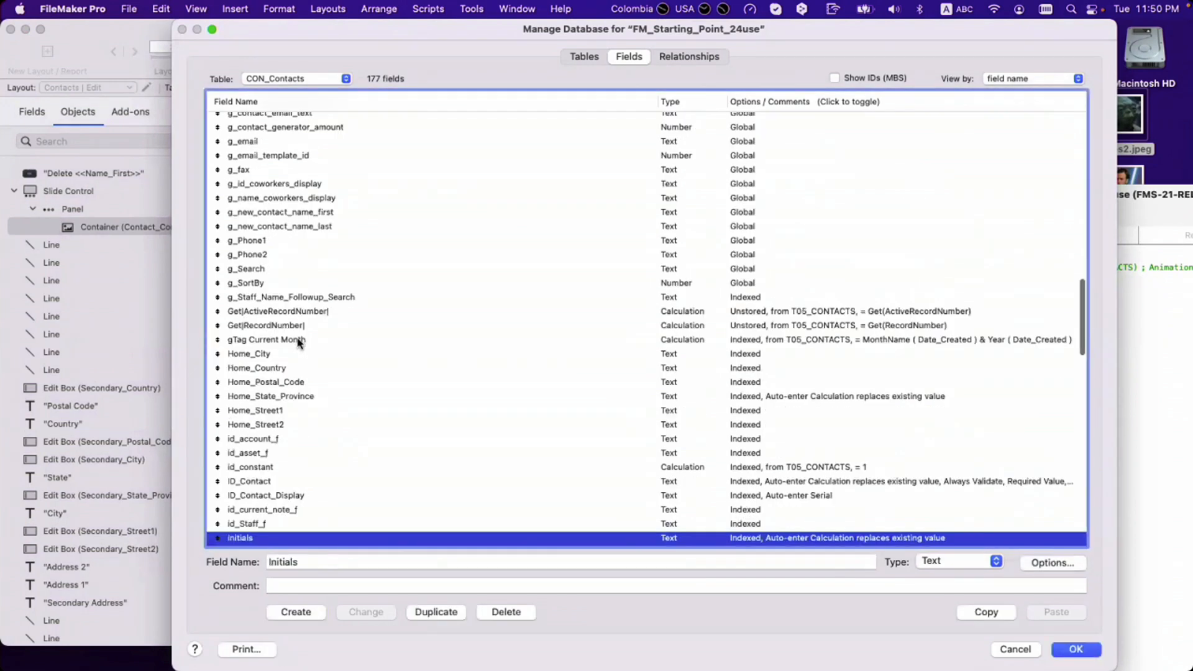
{"action": "double_click", "coordinate": [271, 542]}
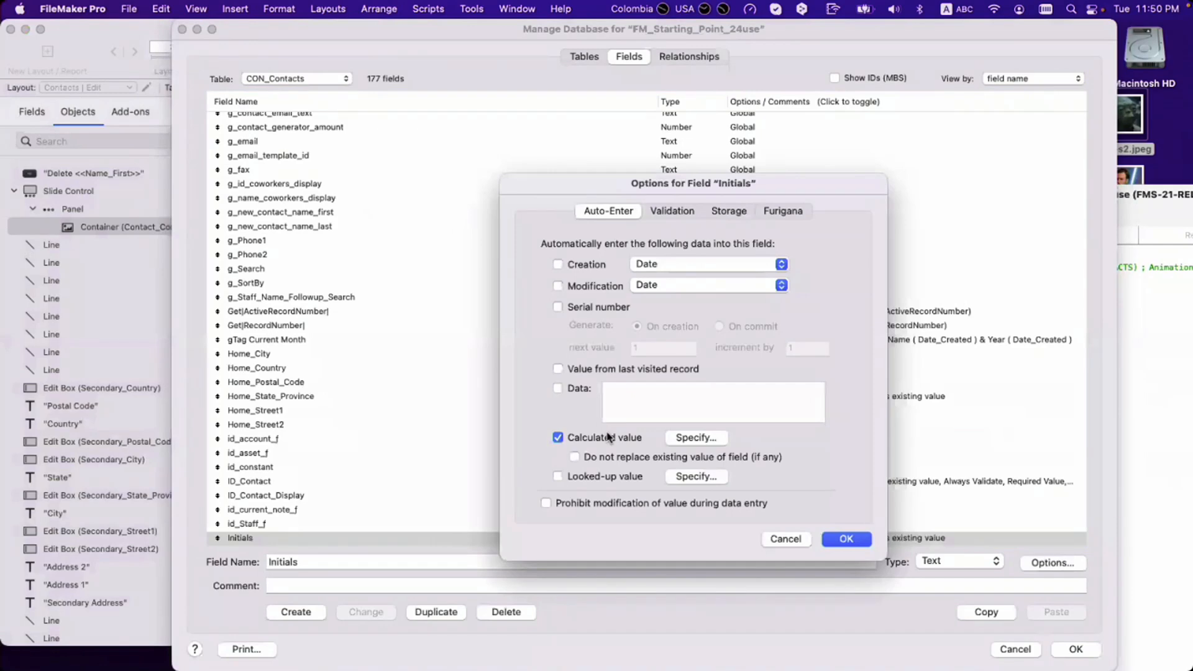
{"action": "left_click", "coordinate": [697, 438]}
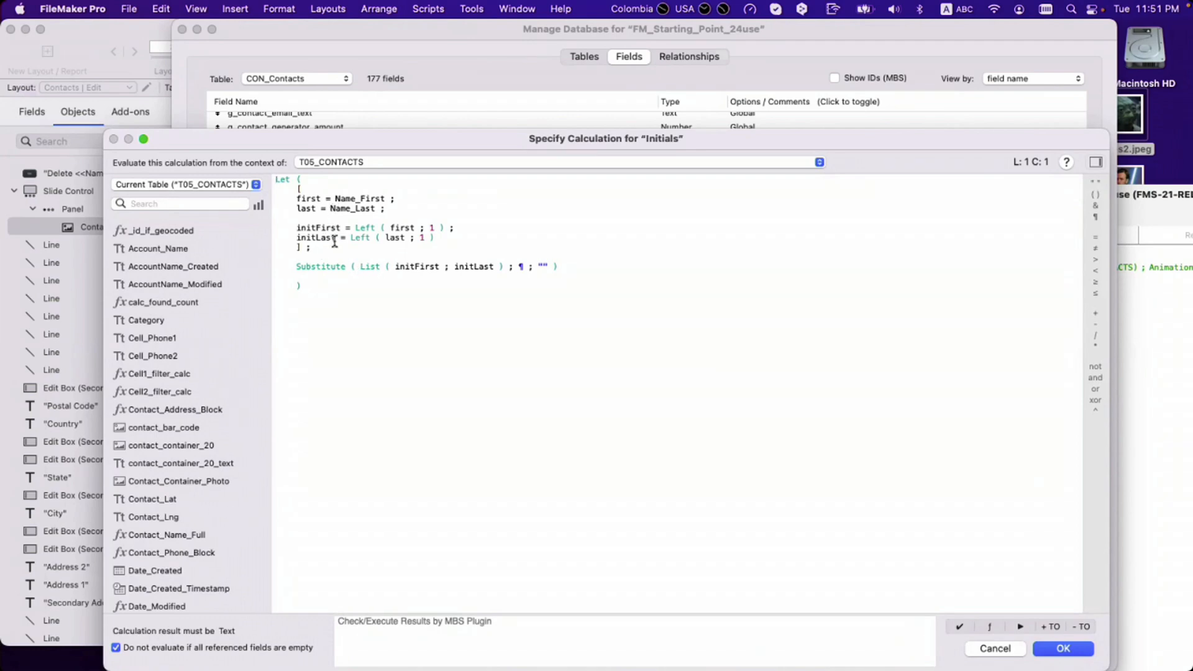
Step: Add a new variable line that tests IsEmpty on the List of initFirst and initLast
{"action": "left_click", "coordinate": [442, 240]}
{"action": "type", "text": ";"}
{"action": "key", "text": "Return"}
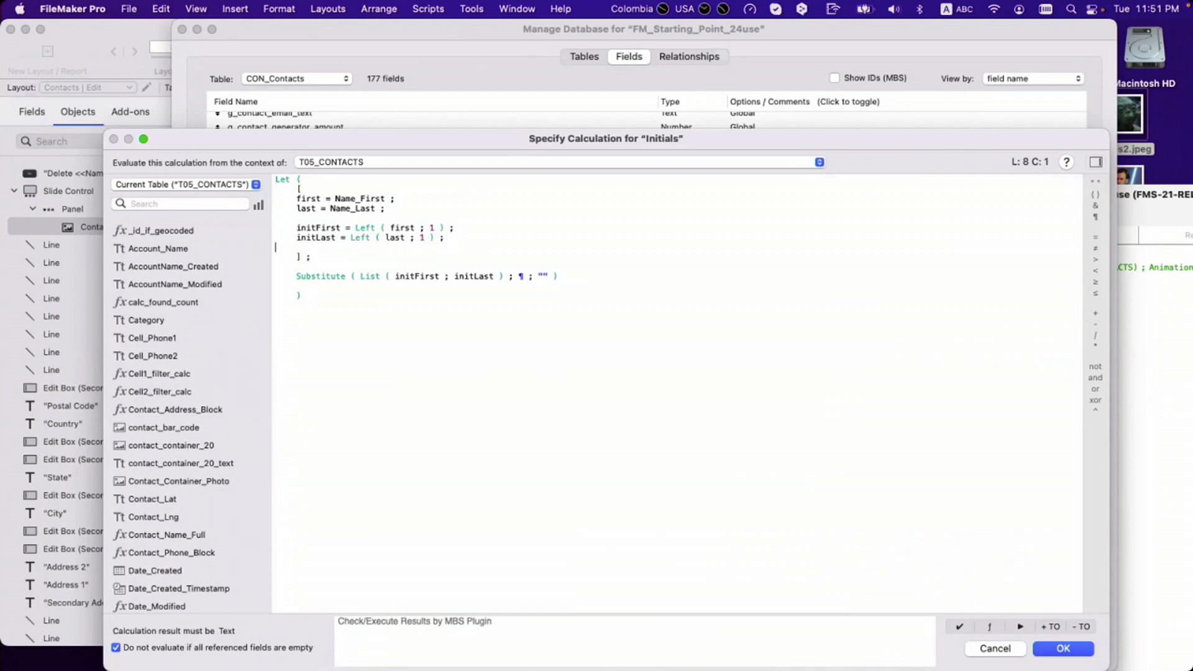
{"action": "type", "text": "photo "}
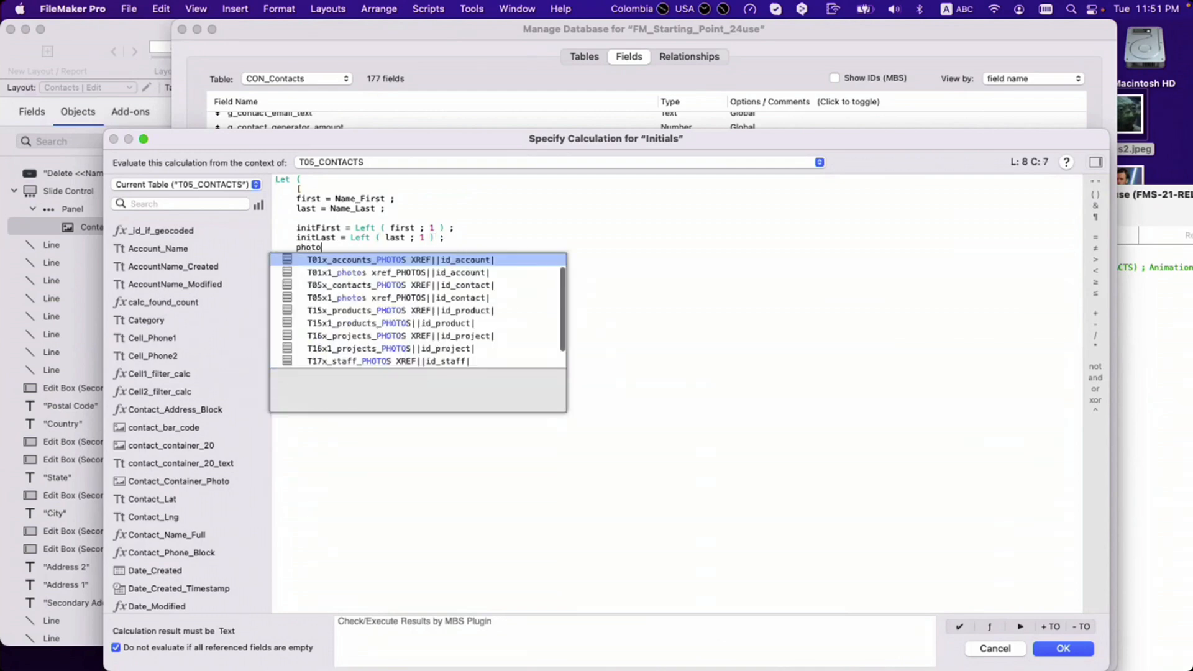
{"action": "type", "text": "= "}
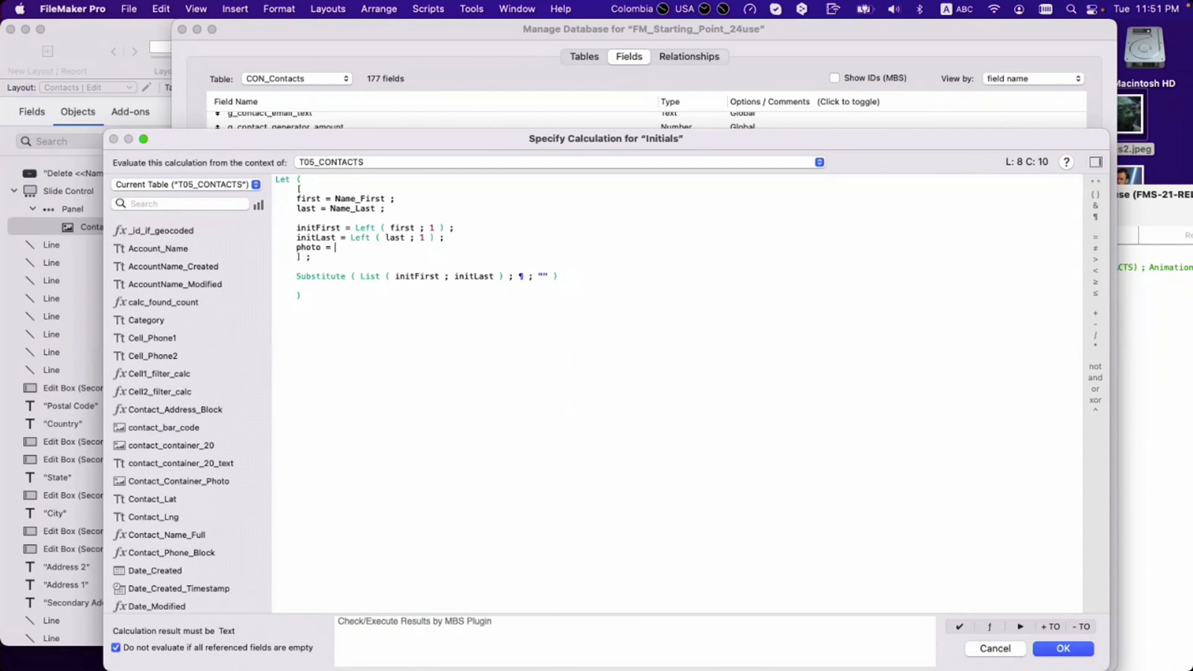
{"action": "type", "text": "if"}
{"action": "key", "text": "Return"}
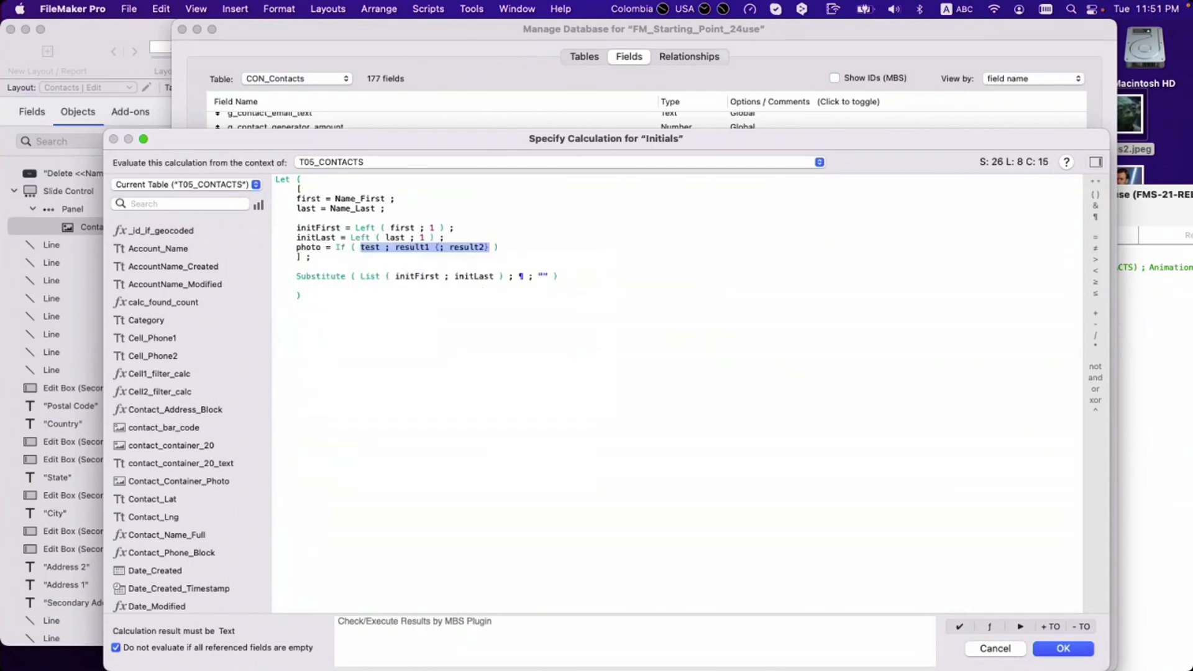
{"action": "type", "text": "IsEmpty ( field )"}
{"action": "key", "text": "Return"}
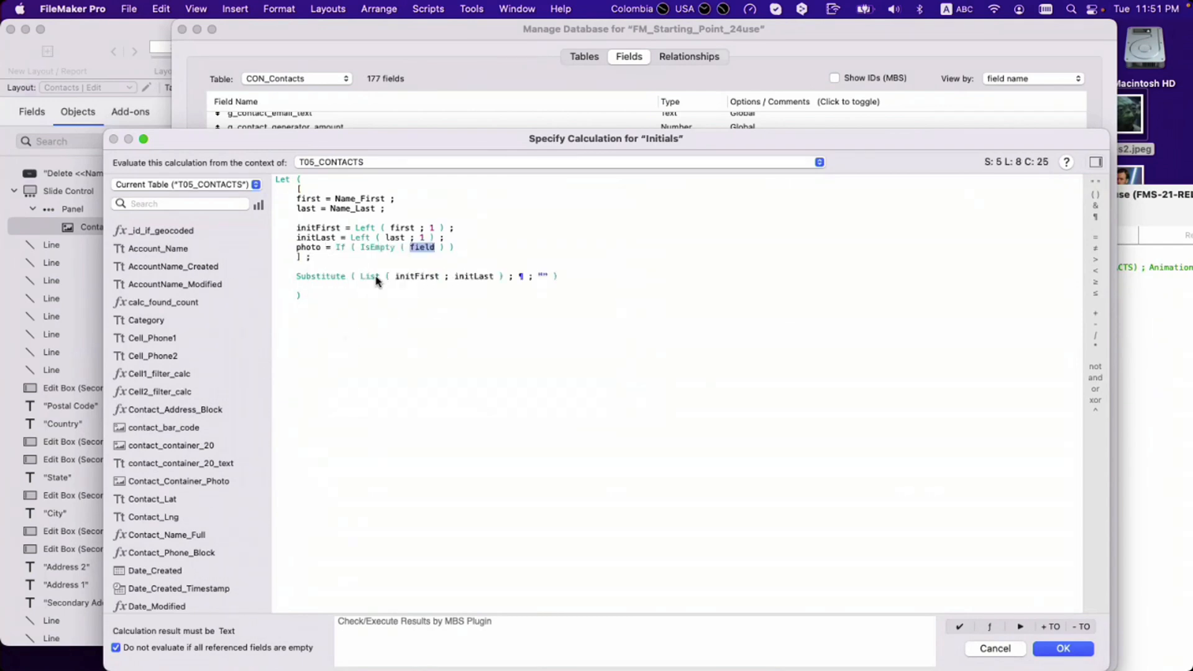
{"action": "left_click_drag", "start_coordinate": [360, 277], "coordinate": [505, 281]}
{"action": "left_click", "coordinate": [363, 249]}
{"action": "left_click_drag", "start_coordinate": [363, 248], "coordinate": [443, 249]}
{"action": "type", "text": "List ( initFirst ; initLast )"}
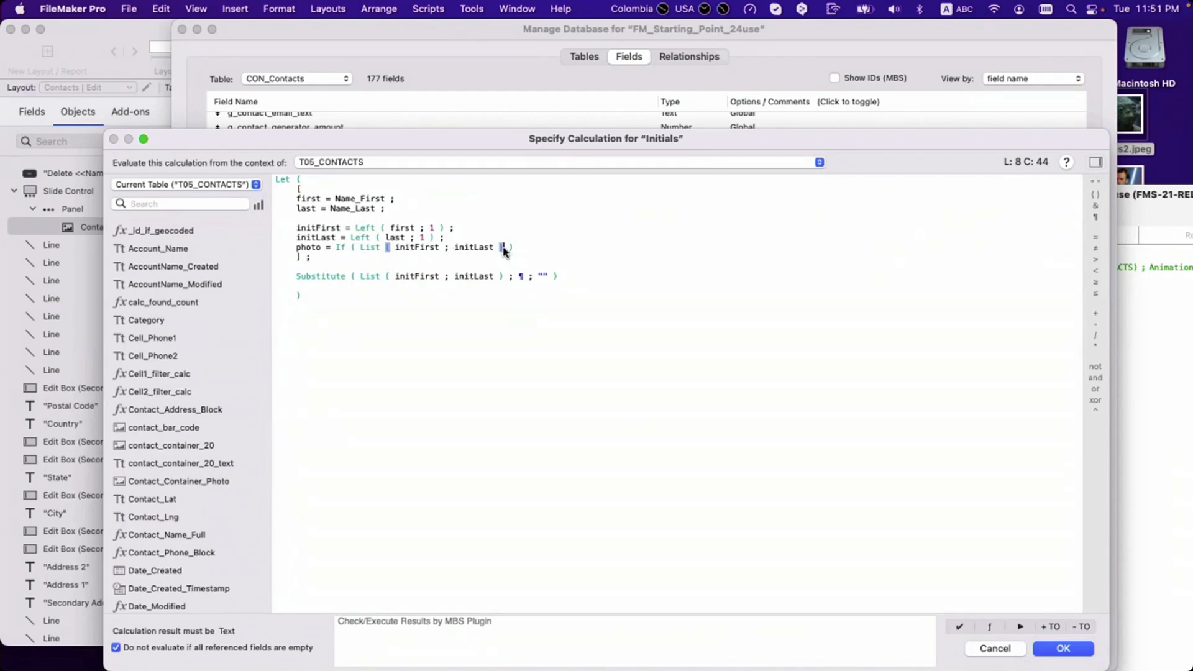
{"action": "type", "text": "; \"Photo\" ;"}
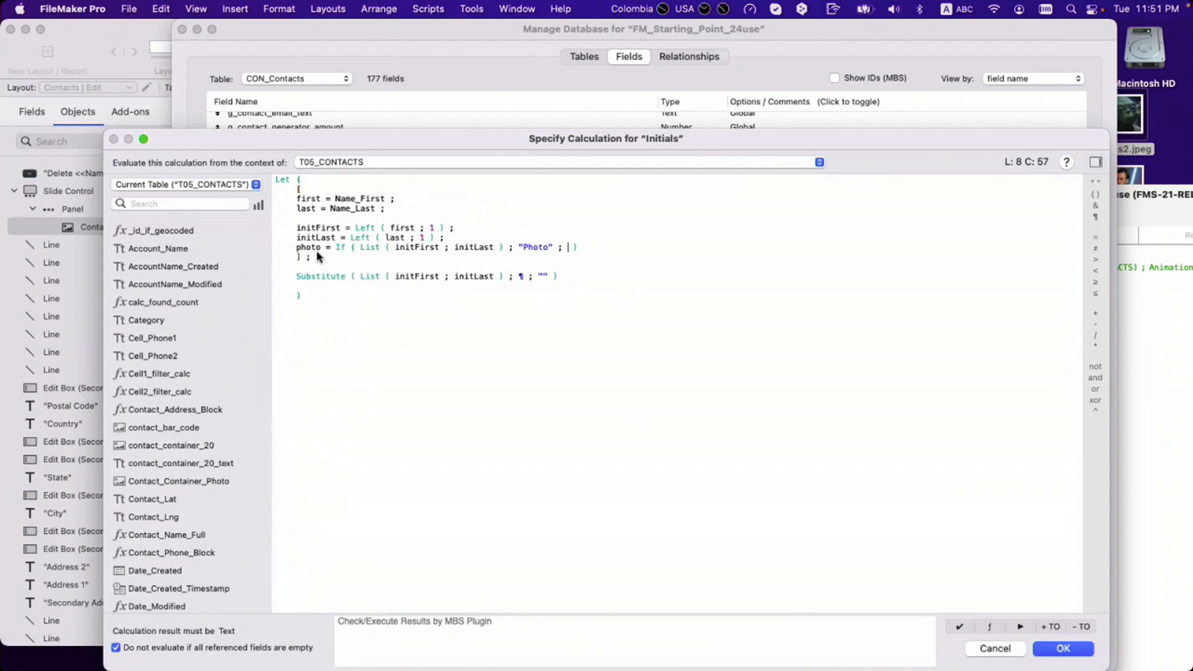
Step: Rename the variable to listaOfvalues and reduce it to List(initFirst; initLast)
{"action": "left_click_drag", "start_coordinate": [296, 250], "coordinate": [317, 250]}
{"action": "type", "text": "lista"}
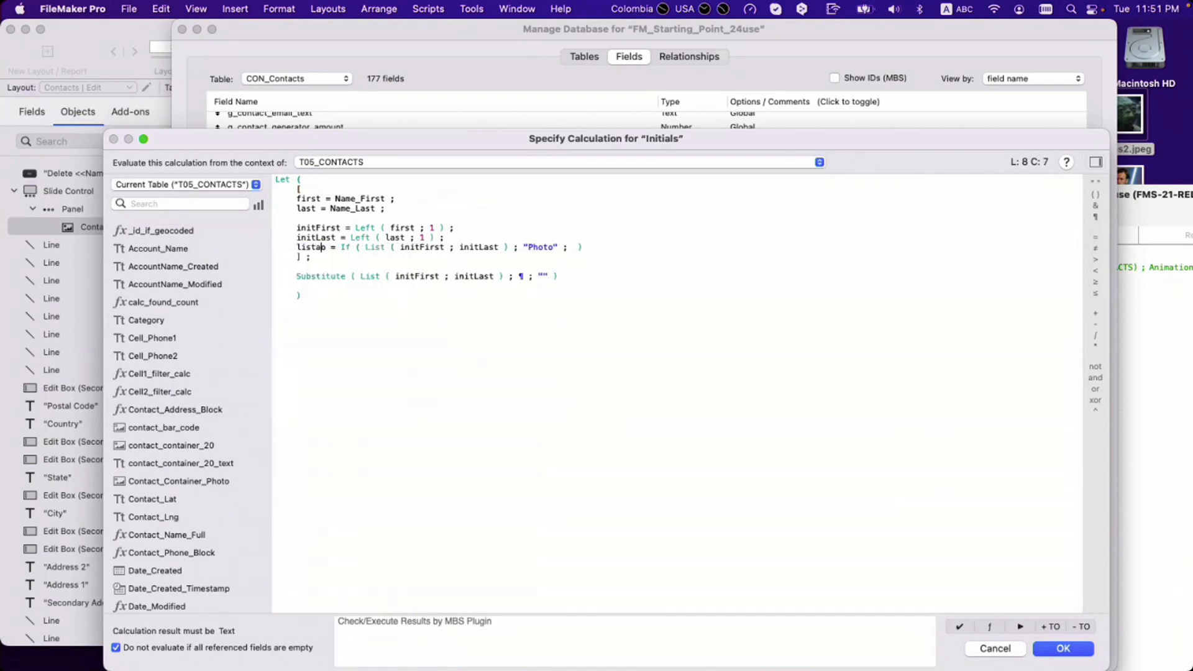
{"action": "type", "text": "Ofvalues"}
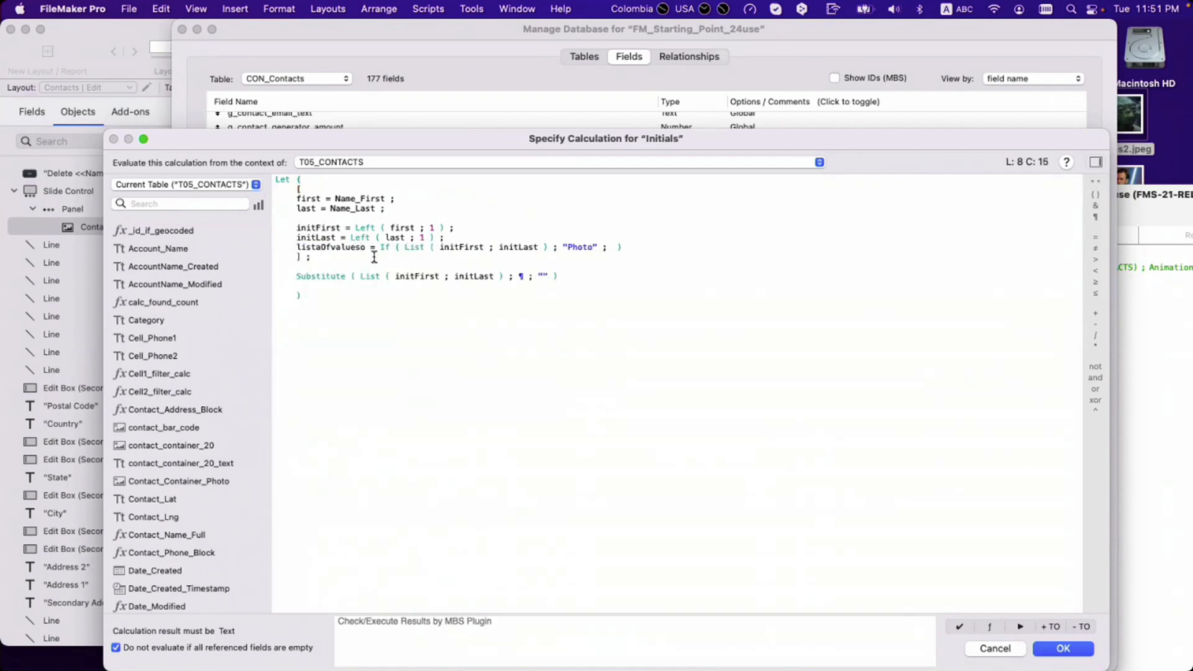
{"action": "key", "text": "Delete"}
{"action": "mouse_move", "coordinate": [375, 248]}
{"action": "left_mouse_down"}
{"action": "mouse_move", "coordinate": [414, 249]}
{"action": "mouse_move", "coordinate": [398, 249]}
{"action": "left_mouse_up"}
{"action": "key", "text": "Delete"}
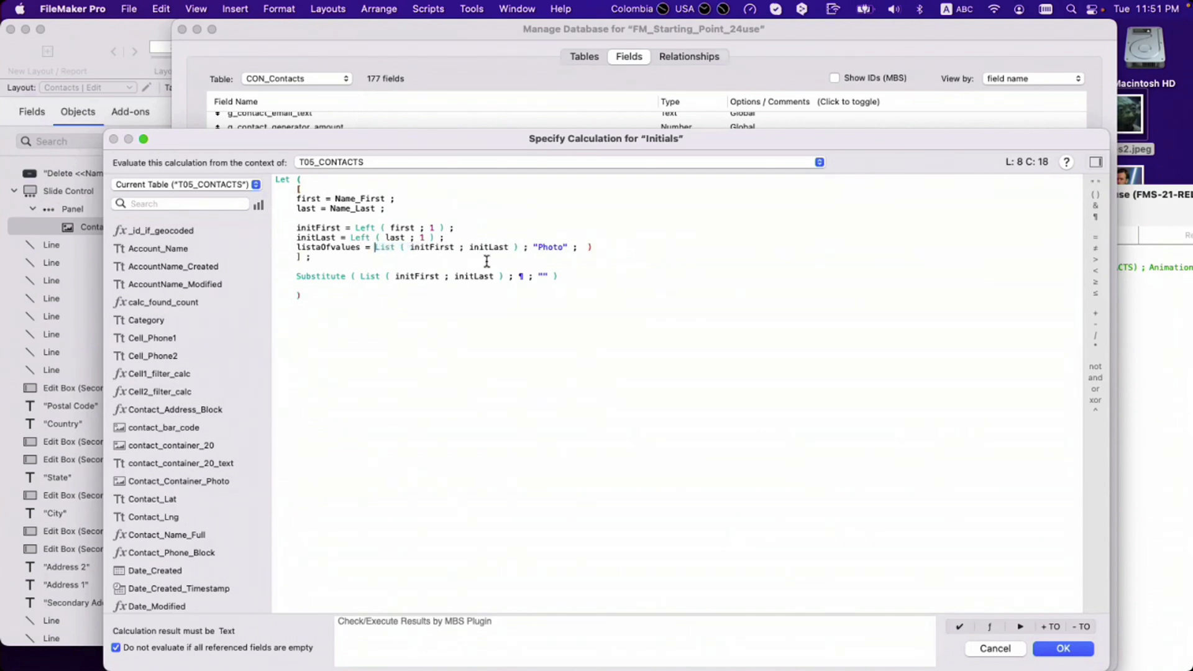
{"action": "left_click_drag", "start_coordinate": [519, 250], "coordinate": [595, 249]}
{"action": "key", "text": "Delete"}
{"action": "left_click", "coordinate": [544, 257]}
Step: Put listaOfvalues inside the Substitute result and begin an If with IsEmpty
{"action": "left_click_drag", "start_coordinate": [292, 276], "coordinate": [567, 276]}
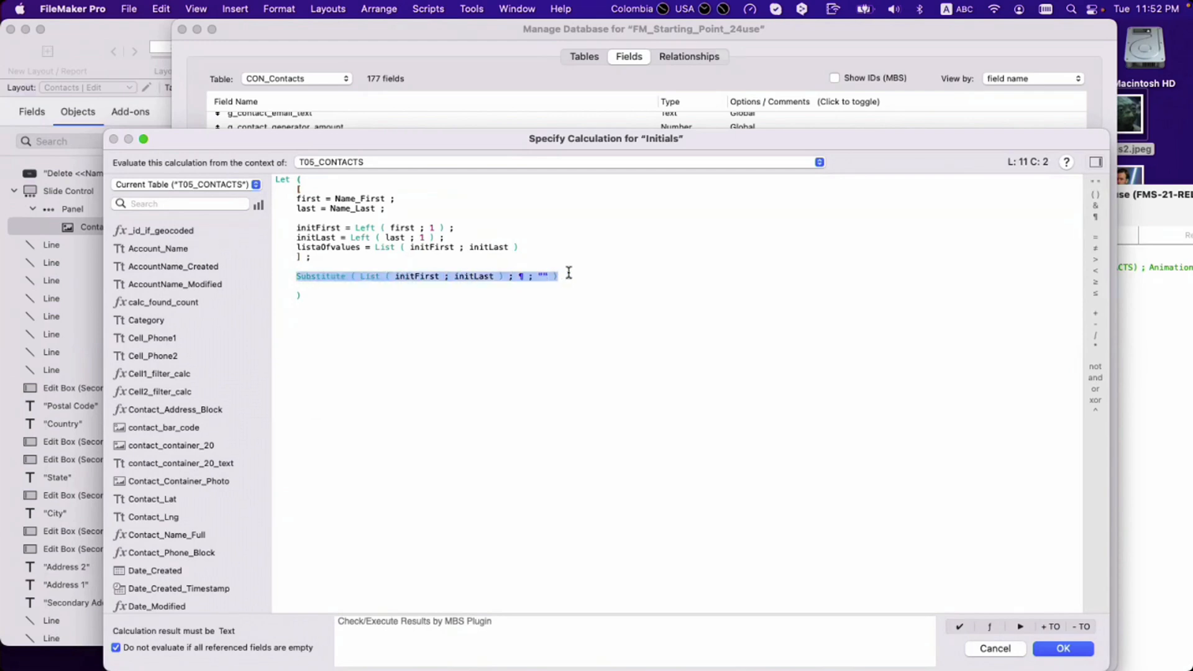
{"action": "left_click", "coordinate": [318, 247]}
{"action": "double_click", "coordinate": [321, 247]}
{"action": "key", "text": "cmd+c"}
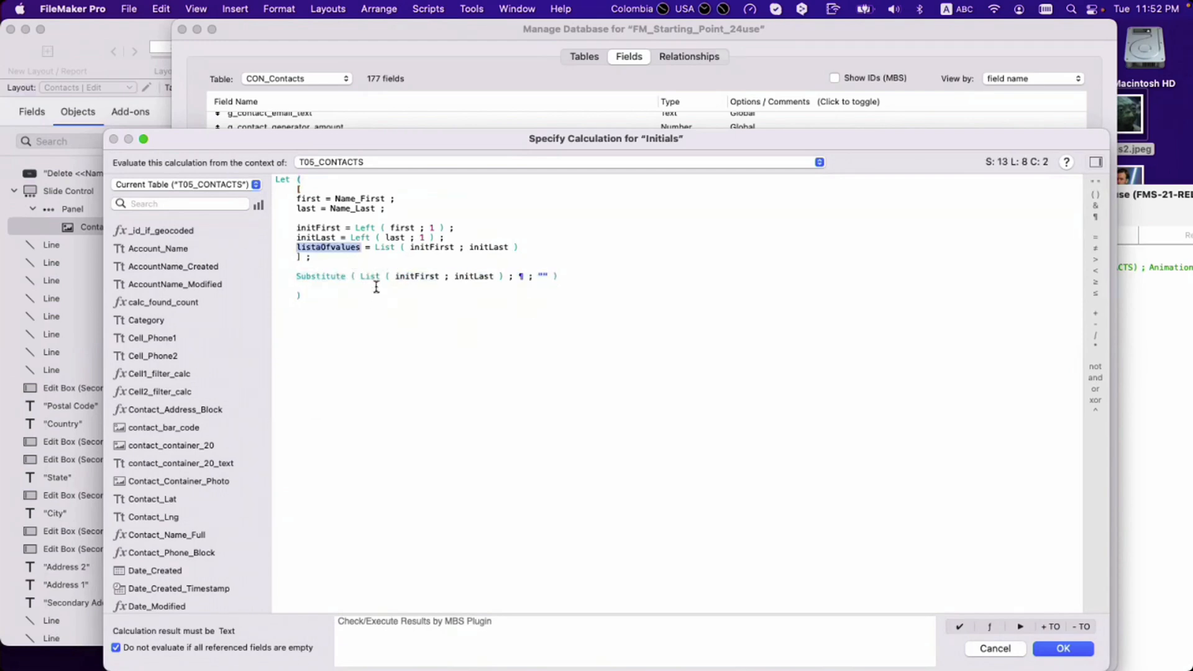
{"action": "left_click_drag", "start_coordinate": [360, 276], "coordinate": [392, 267]}
{"action": "key", "text": "cmd+v"}
{"action": "key", "text": "BackSpace"}
{"action": "type", "text": "If"}
{"action": "key", "text": "Return"}
{"action": "type", "text": "ise"}
{"action": "key", "text": "Return"}
{"action": "type", "text": "Substitute ( listaOfvalues ; ¶ ; \"\" )"}
{"action": "key", "text": "super+z"}
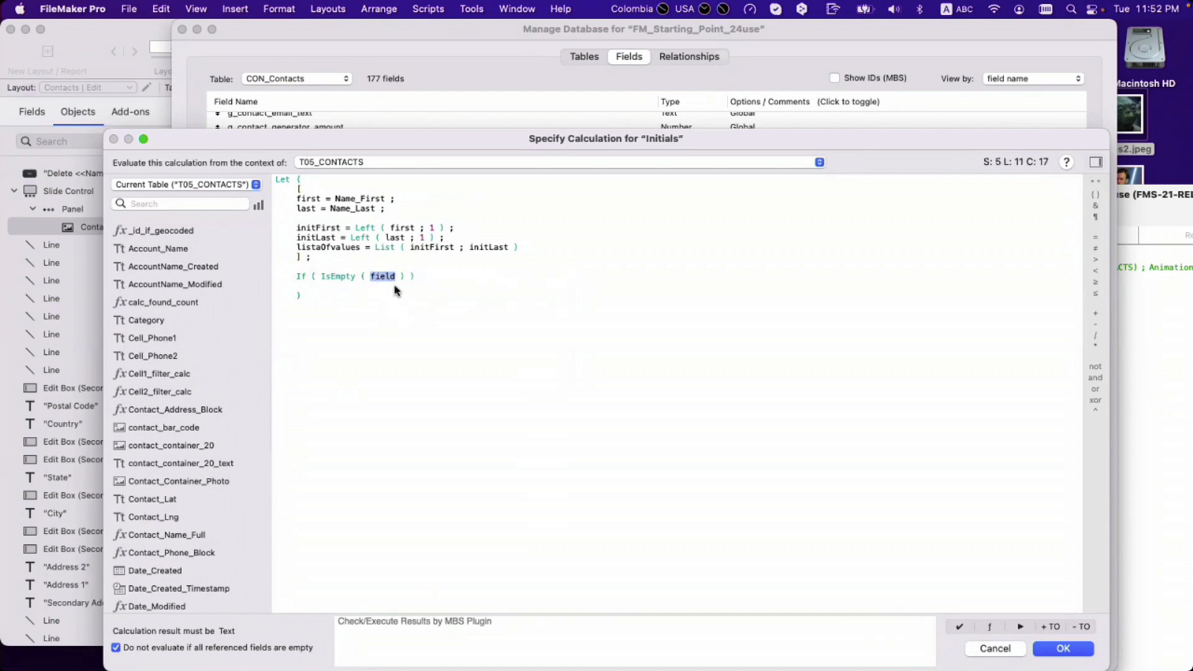
Step: Finish the result as If(IsEmpty(listaOfvalues); "Photo"; Substitute(listaOfvalues; ¶; "")) and confirm both dialogs
{"action": "key", "text": "Right"}
{"action": "key", "text": "Right"}
{"action": "key", "text": "Right"}
{"action": "type", "text": ";"}
{"action": "type", "text": "Substitute ( listaOfvalues ; ¶ ; \"\" )"}
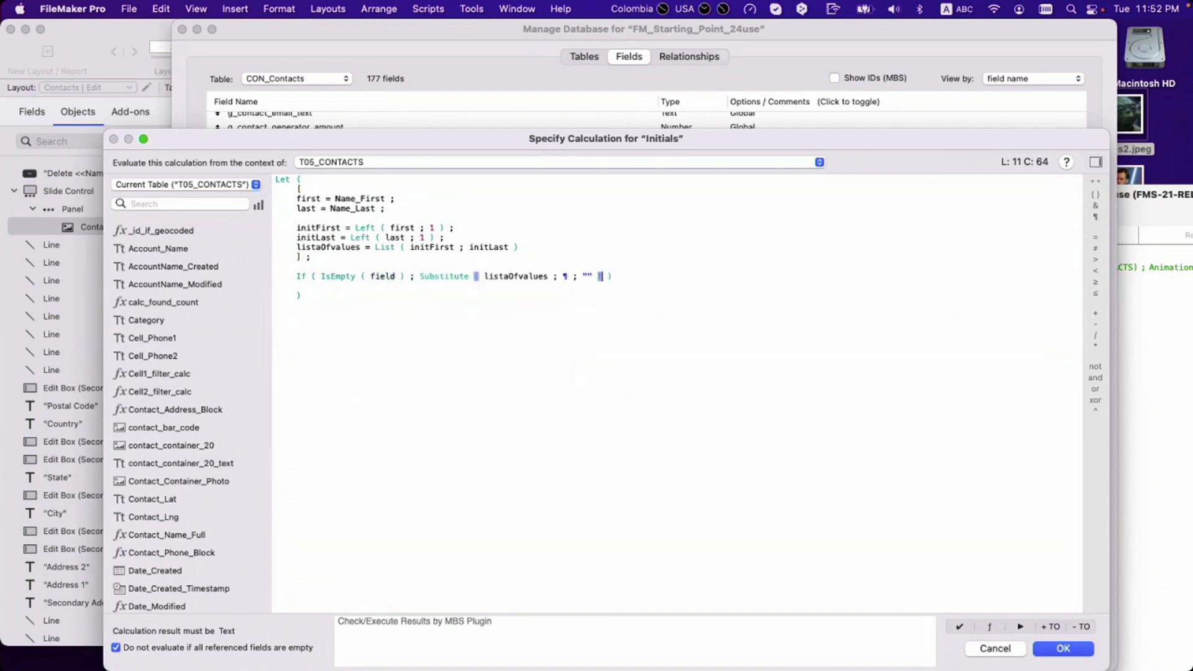
{"action": "key", "text": "super+z"}
{"action": "type", "text": "\"Photo\" ;"}
{"action": "type", "text": "Substitute ( listaOfvalues ; ¶ ; \"\" )"}
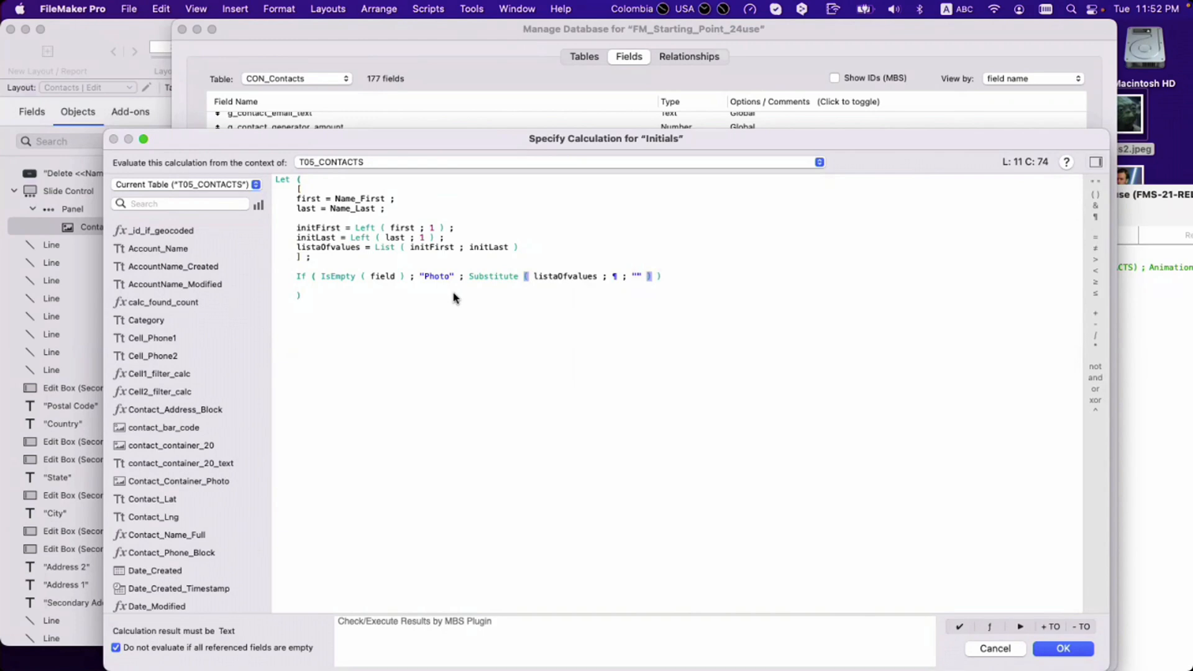
{"action": "double_click", "coordinate": [348, 249]}
{"action": "key", "text": "super+c"}
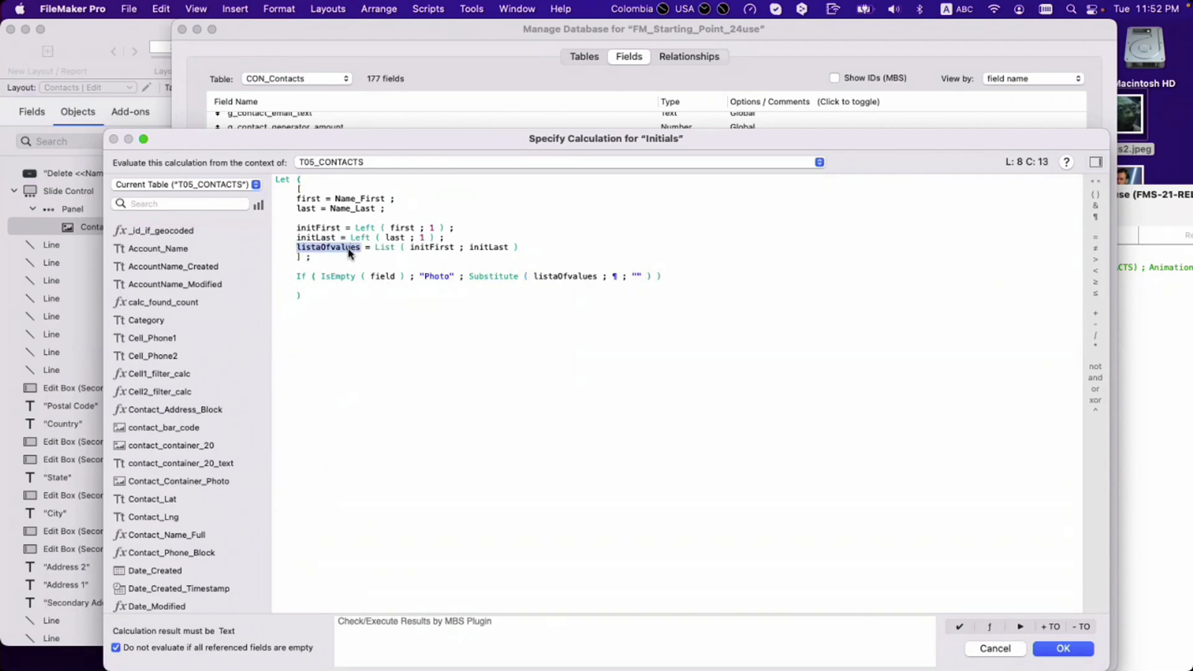
{"action": "left_click", "coordinate": [384, 278]}
{"action": "double_click", "coordinate": [384, 278]}
{"action": "key", "text": "super+v"}
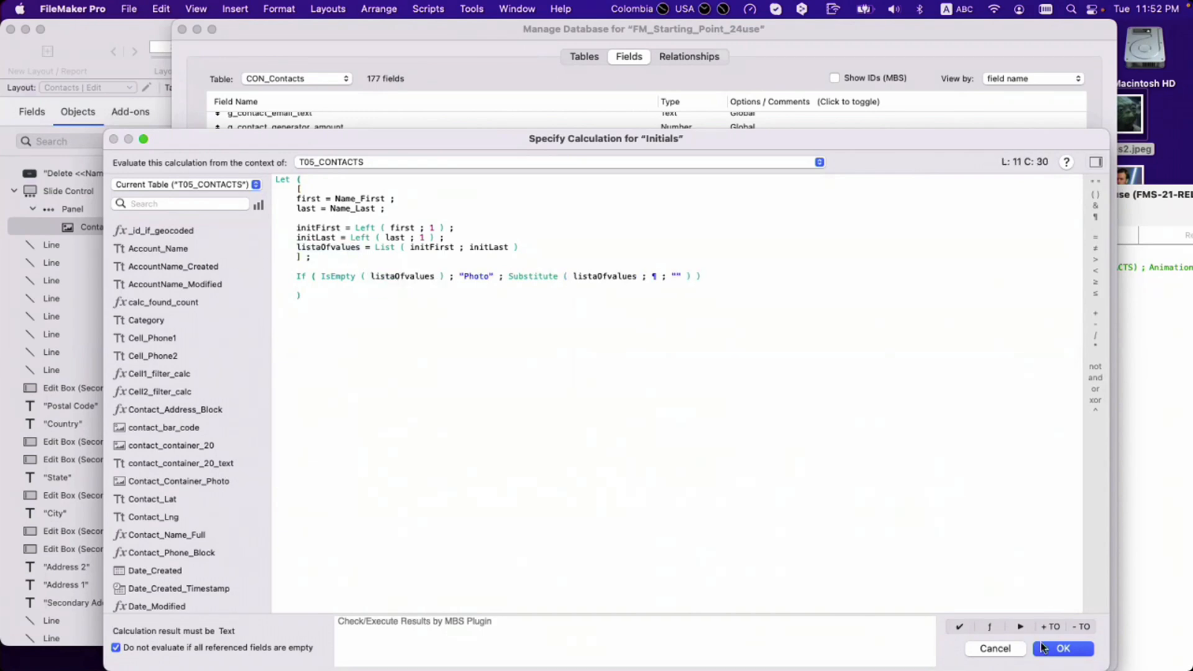
{"action": "left_click", "coordinate": [1064, 648]}
{"action": "left_click", "coordinate": [857, 540]}
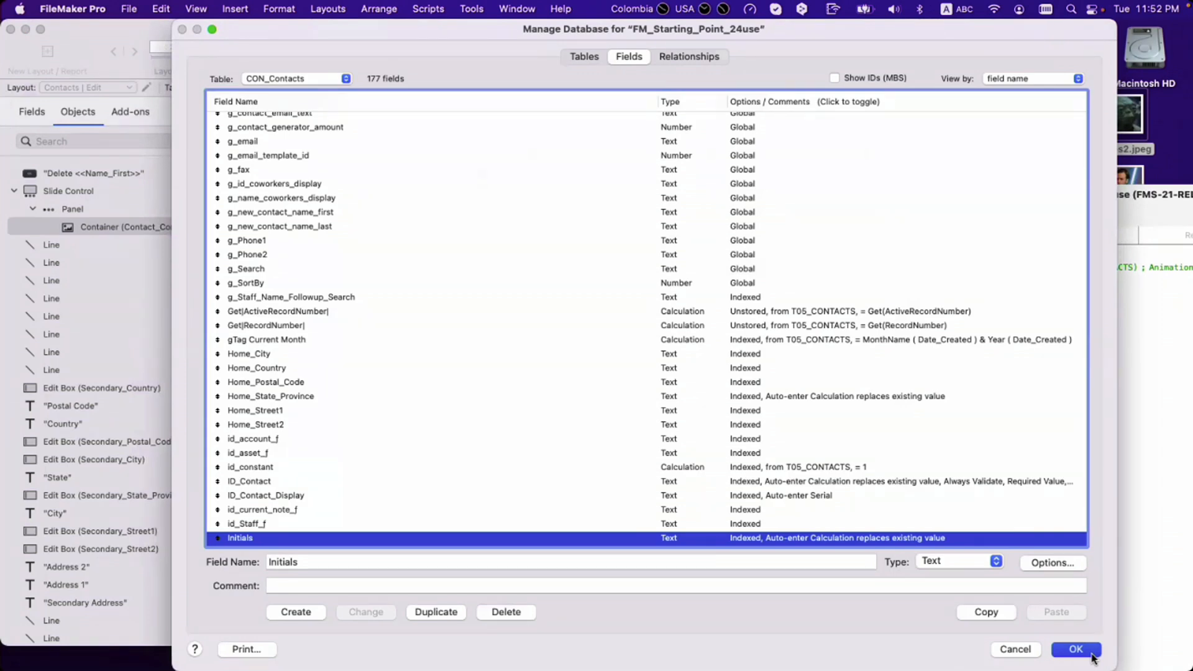
Step: Close Manage Database, switch to Browse, and replace Name_First with itself in all 5 records
{"action": "left_click", "coordinate": [1076, 649]}
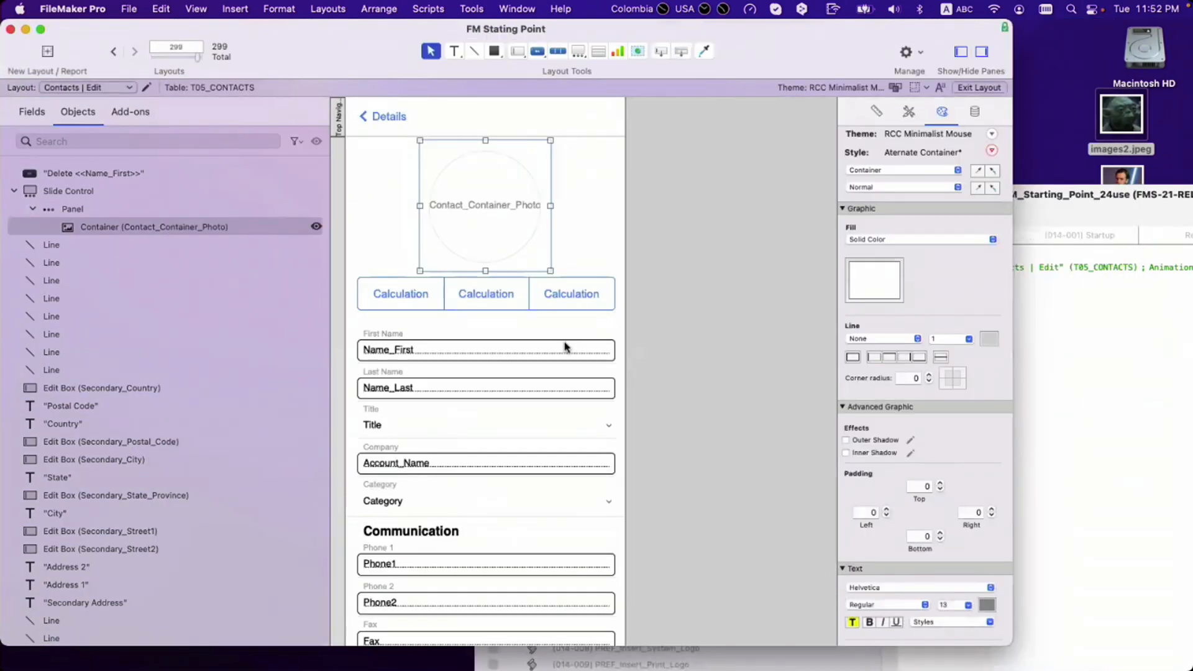
{"action": "key", "text": "super+b"}
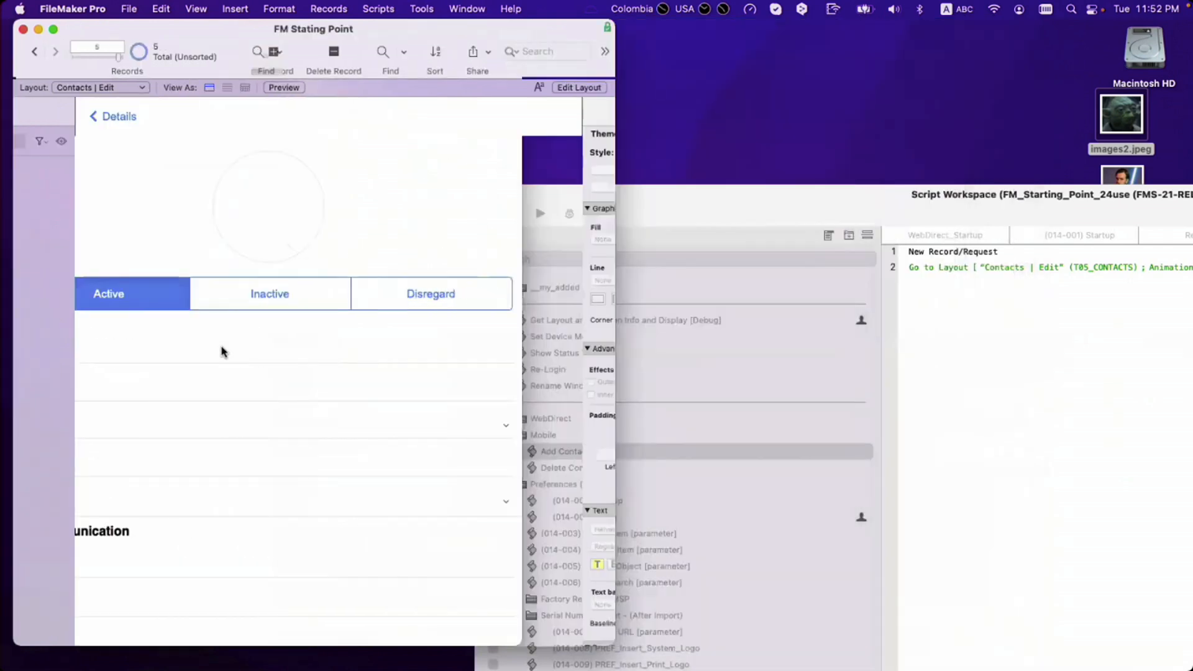
{"action": "key", "text": "super+equal"}
{"action": "left_click", "coordinate": [391, 460]}
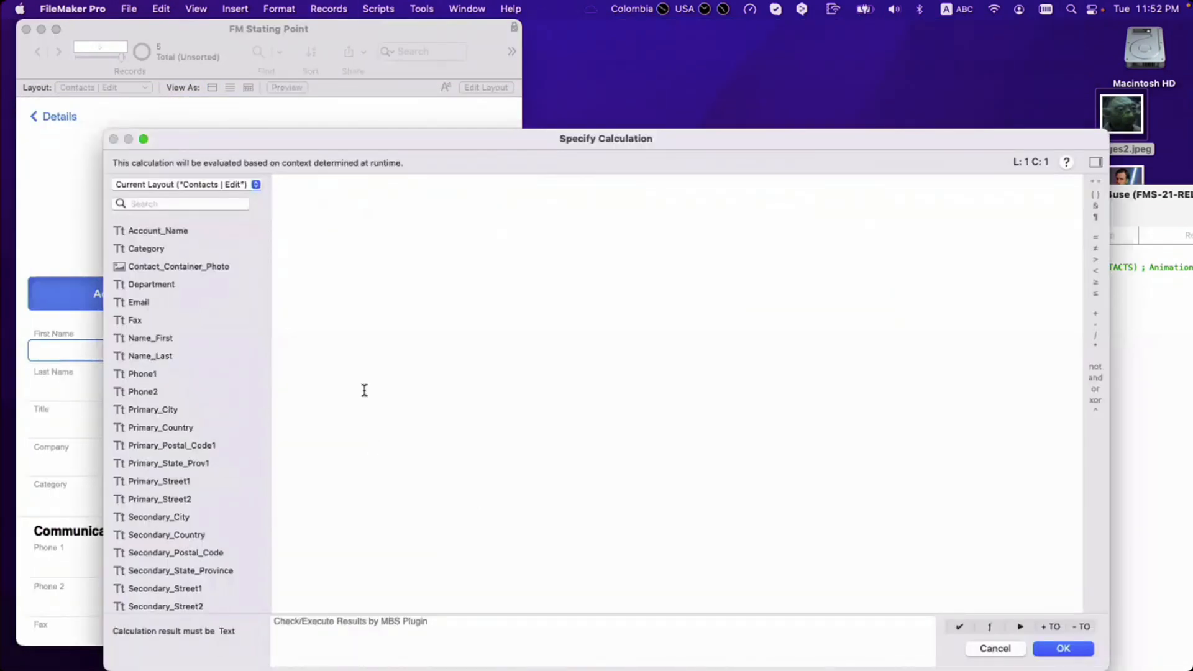
{"action": "left_click", "coordinate": [164, 340]}
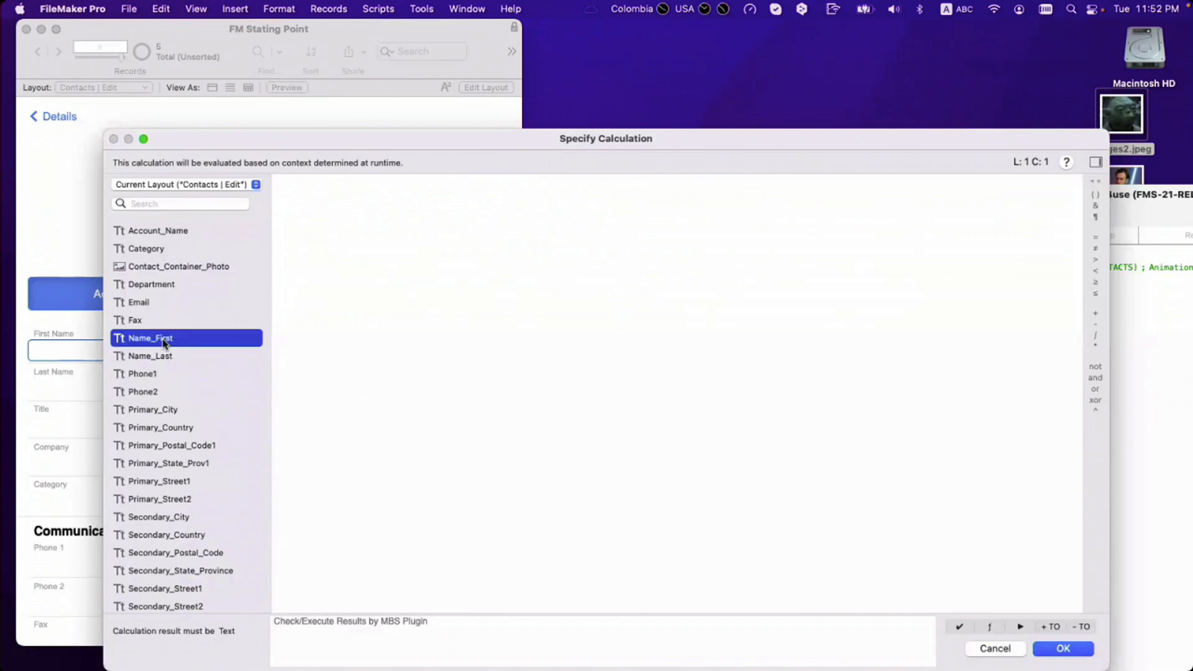
{"action": "double_click", "coordinate": [164, 340]}
{"action": "key", "text": "Return"}
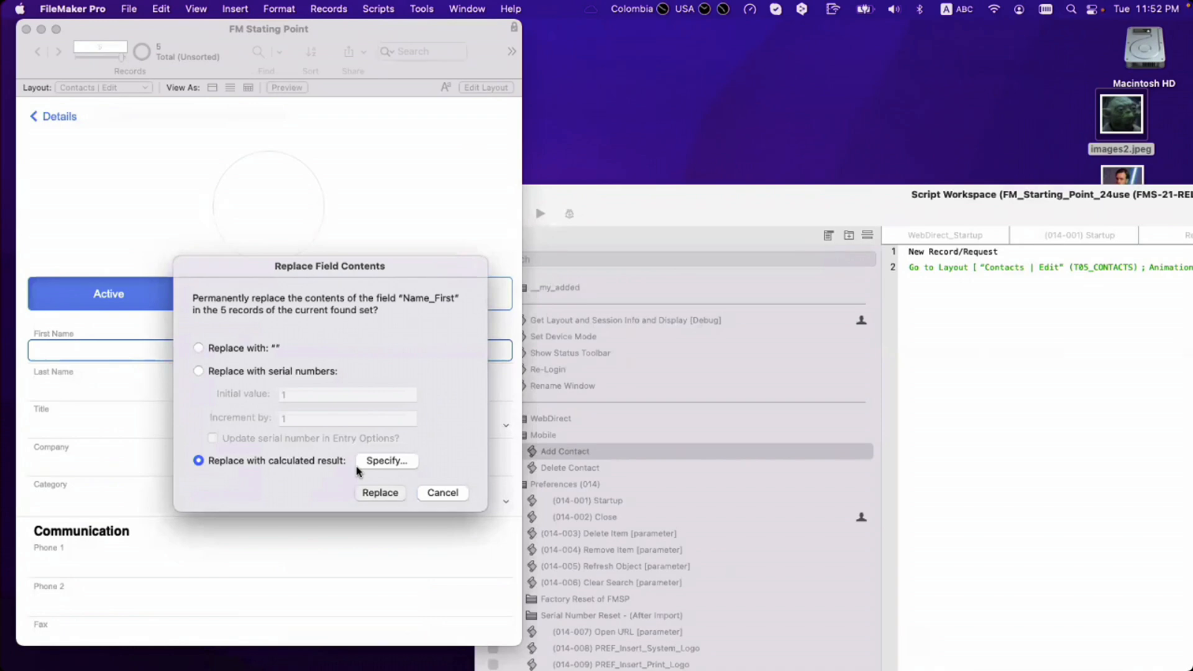
{"action": "key", "text": "Return"}
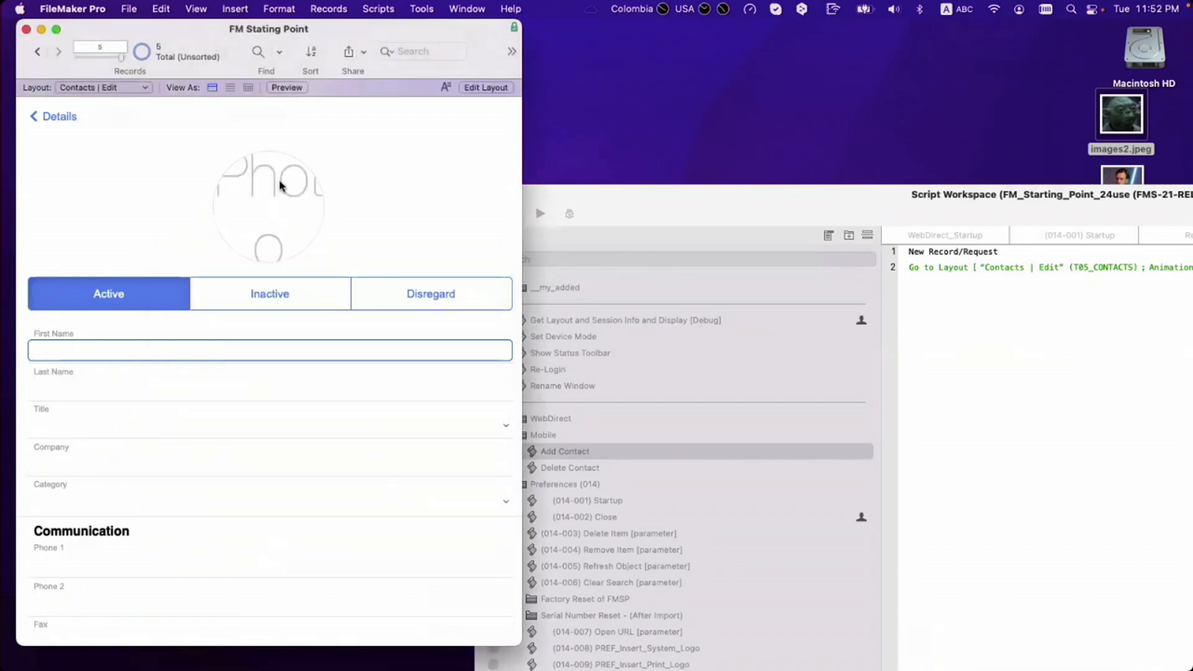
Step: Reopen Manage Database, cancel it, and nudge the contacts window to the right
{"action": "key", "text": "super+shift+d"}
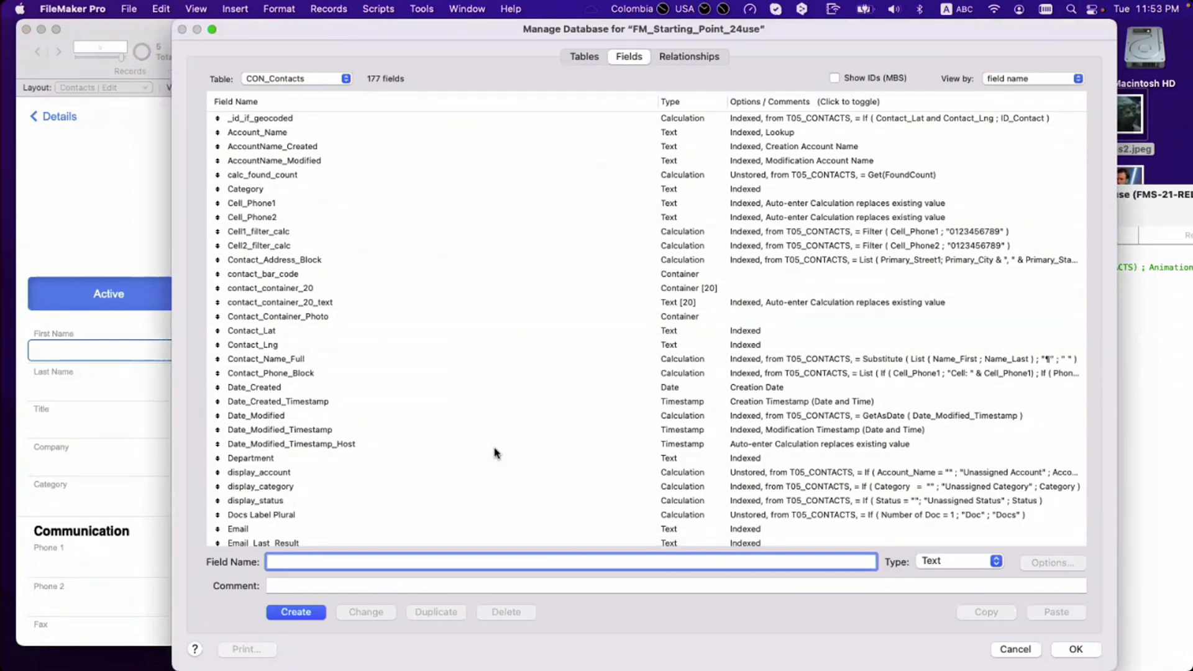
{"action": "key", "text": "Escape"}
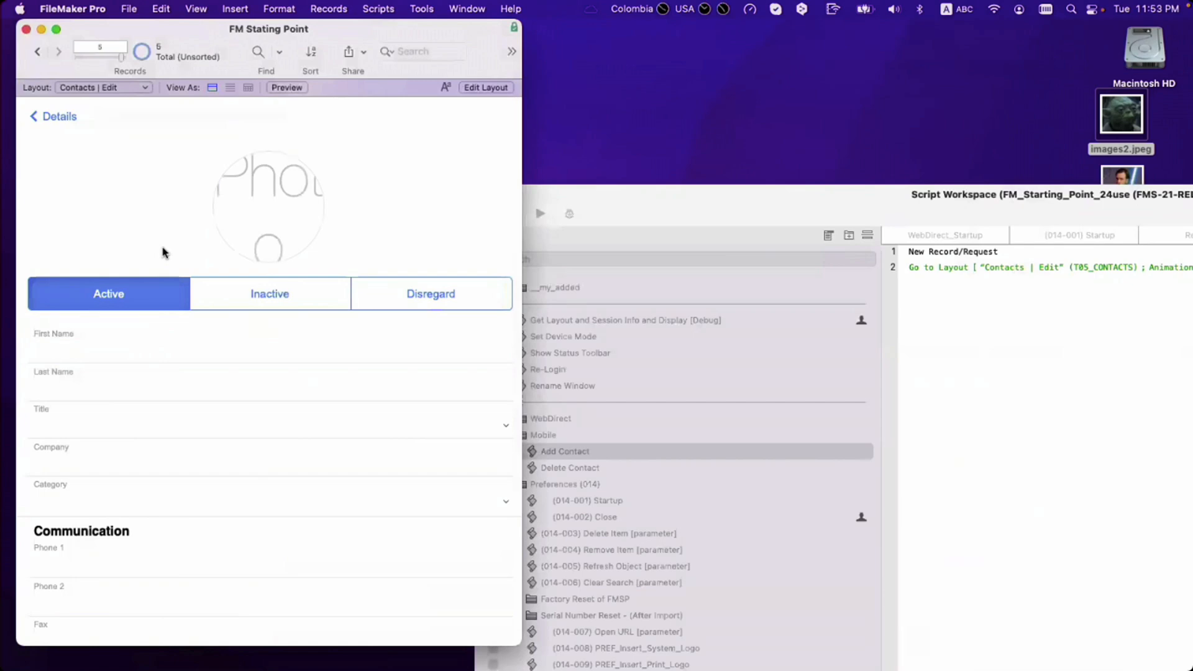
{"action": "left_click_drag", "start_coordinate": [267, 32], "coordinate": [276, 33]}
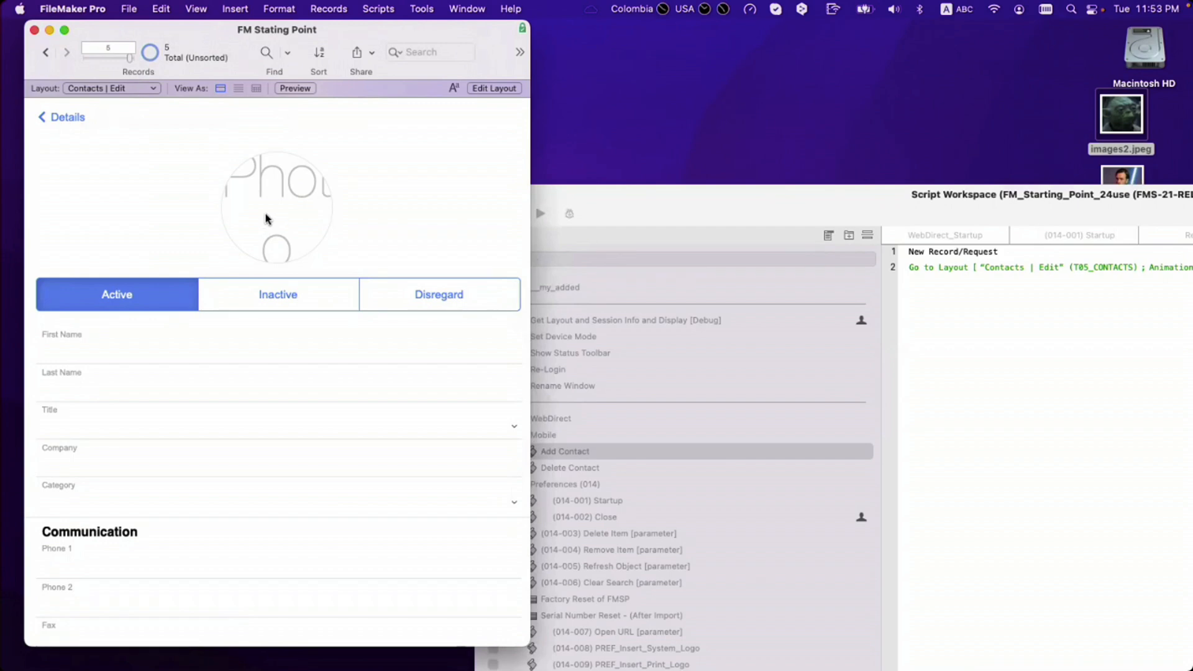
Step: Enter the contact's first and last name, commit it, and return to the contacts list
{"action": "left_click", "coordinate": [151, 349]}
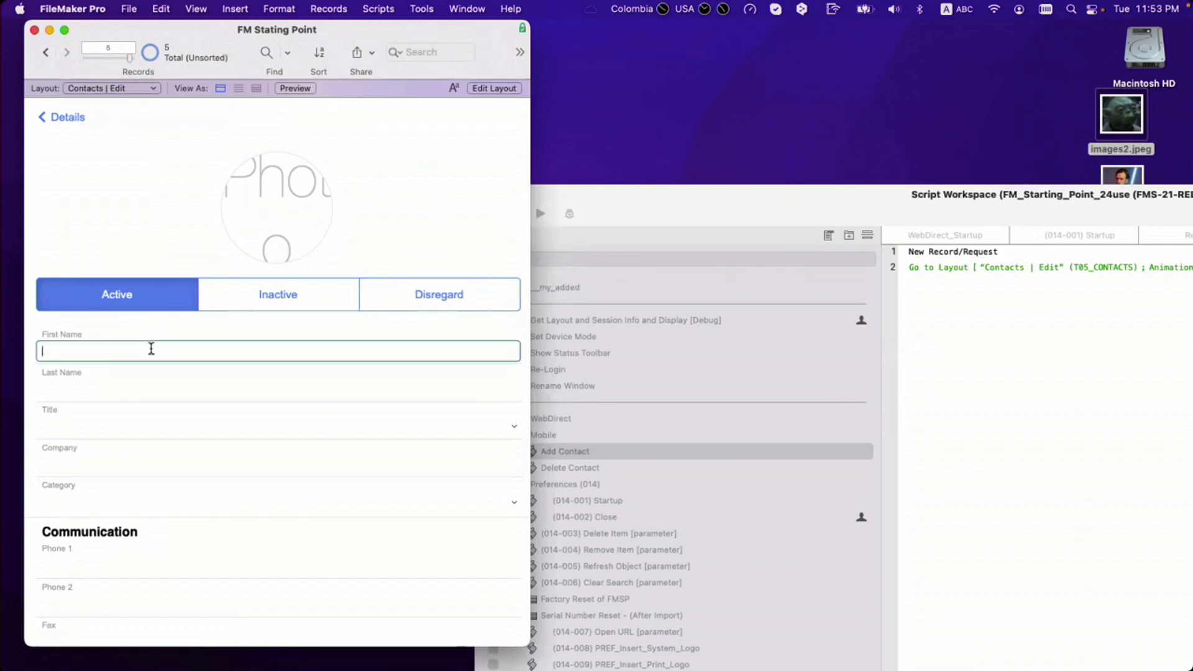
{"action": "key", "text": "Tab"}
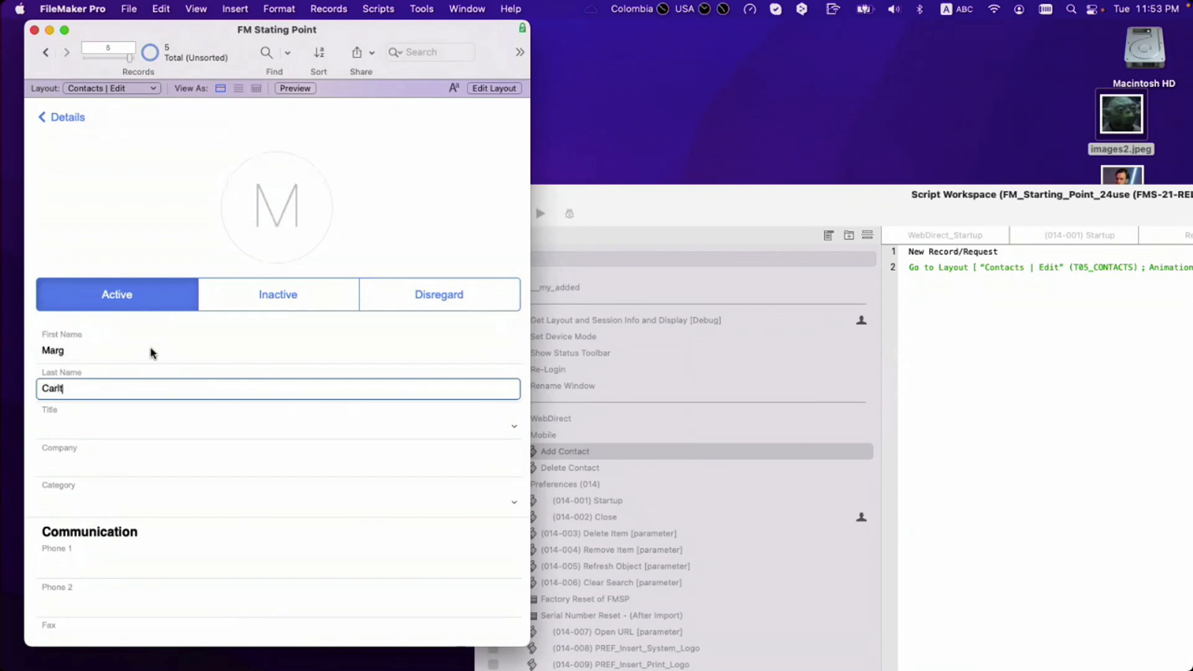
{"action": "left_click", "coordinate": [142, 217]}
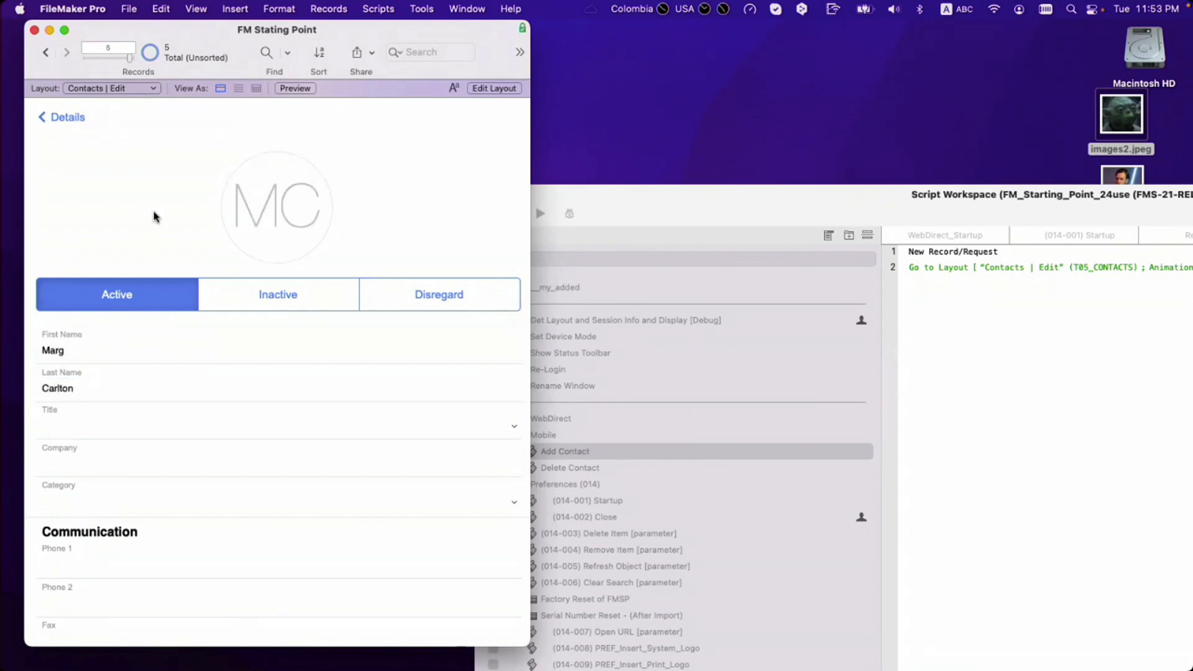
{"action": "scroll", "coordinate": [184, 222], "scroll_direction": "down", "scroll_amount": 10}
{"action": "scroll", "coordinate": [184, 222], "scroll_direction": "up", "scroll_amount": 9}
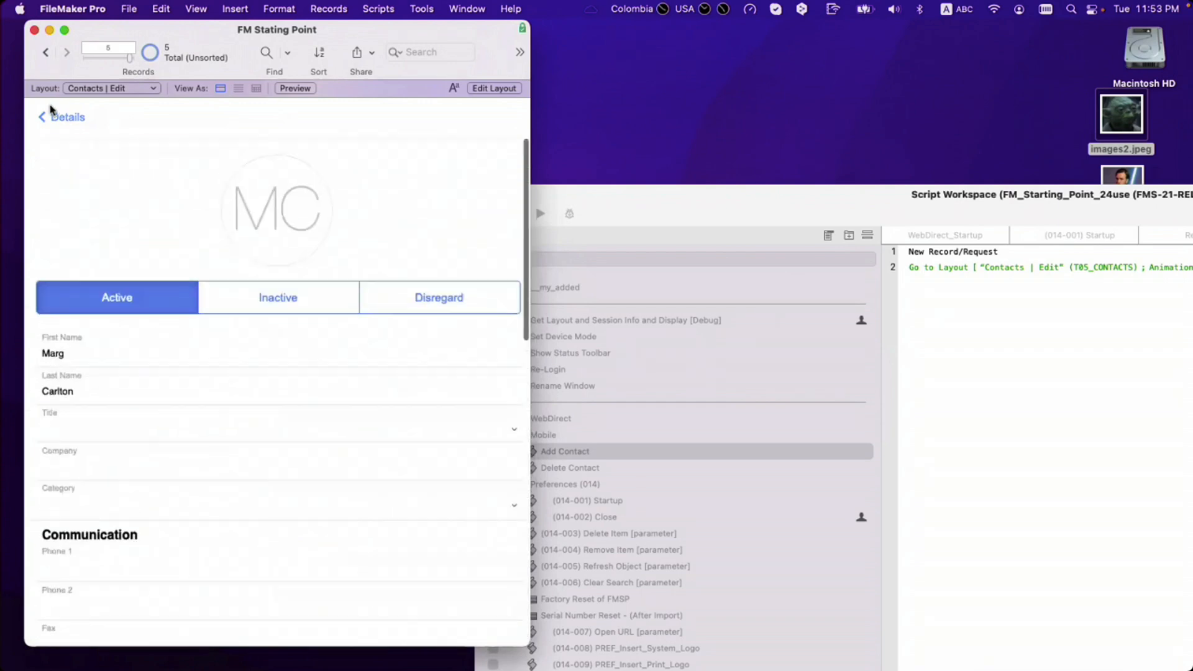
{"action": "left_click", "coordinate": [61, 117]}
{"action": "left_click", "coordinate": [62, 118]}
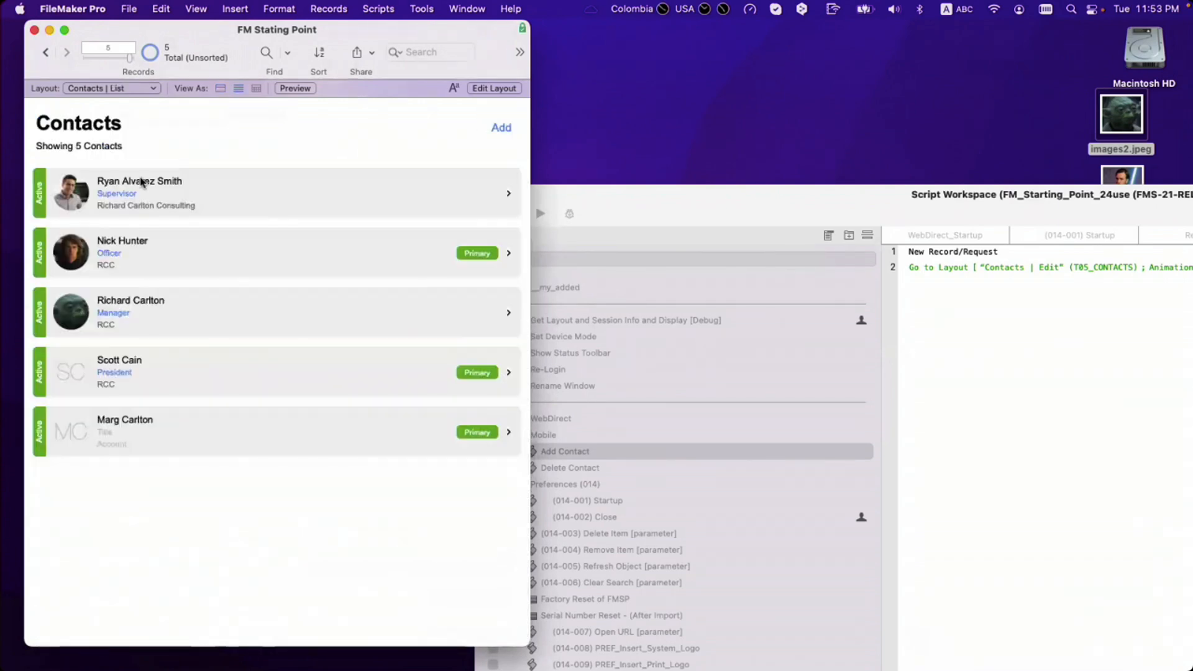
Step: Add a blank contact, open its details in Edit, and delete it with confirmation
{"action": "left_click", "coordinate": [500, 129]}
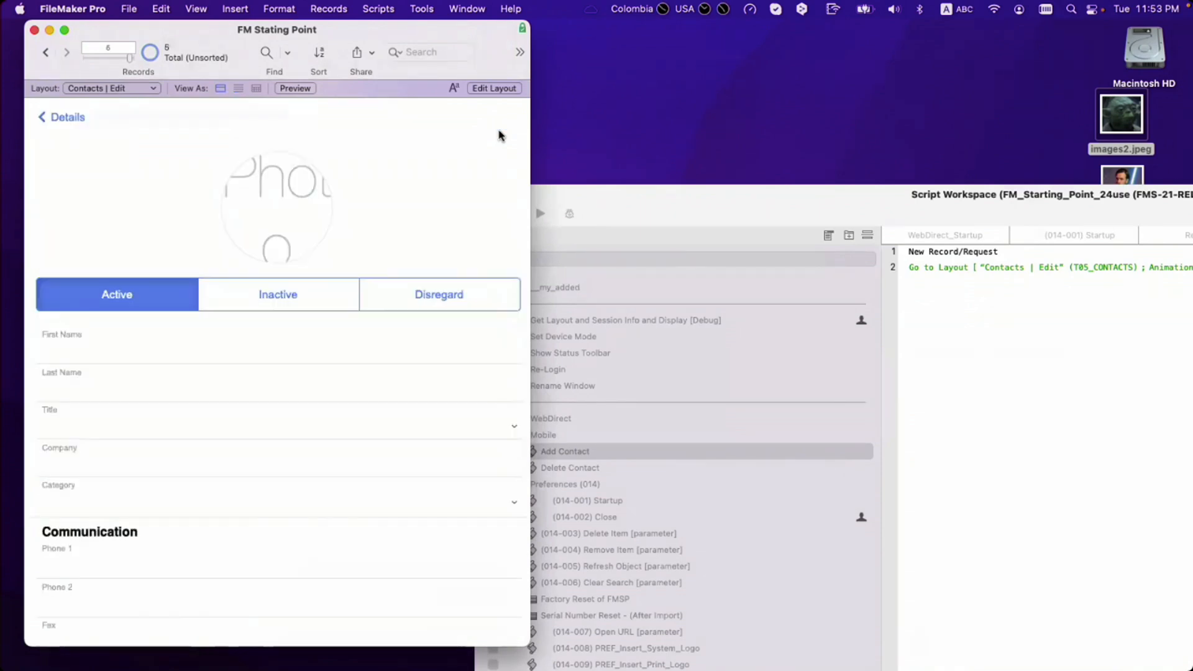
{"action": "left_click", "coordinate": [70, 124]}
{"action": "left_click", "coordinate": [70, 124]}
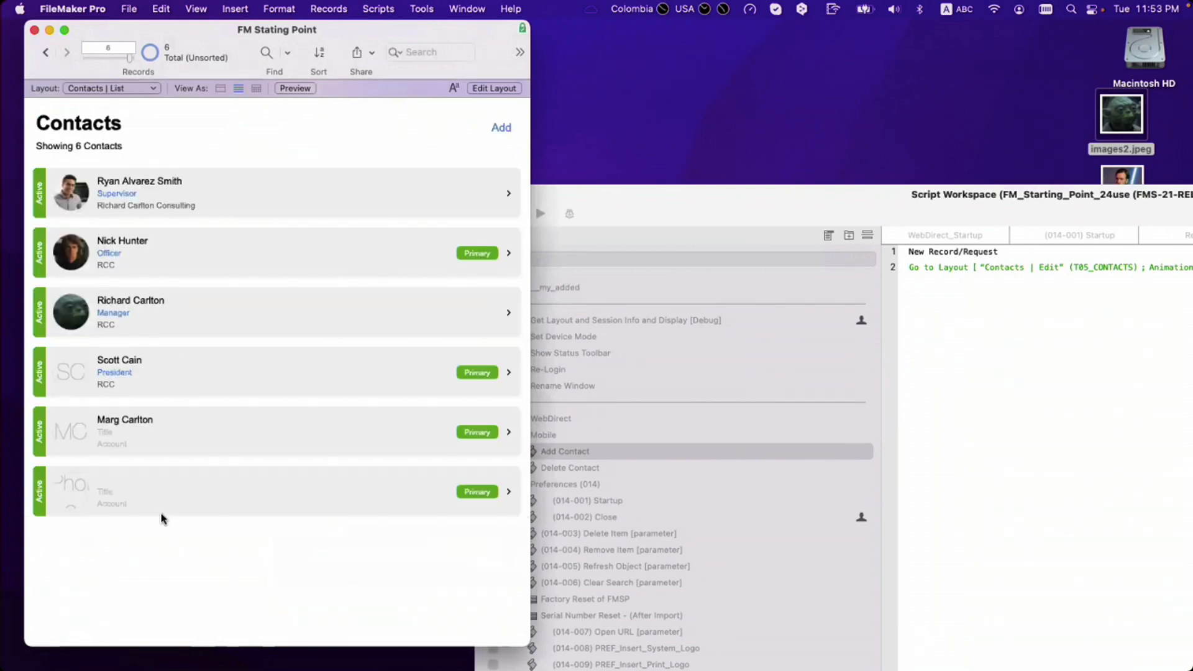
{"action": "left_click", "coordinate": [259, 495]}
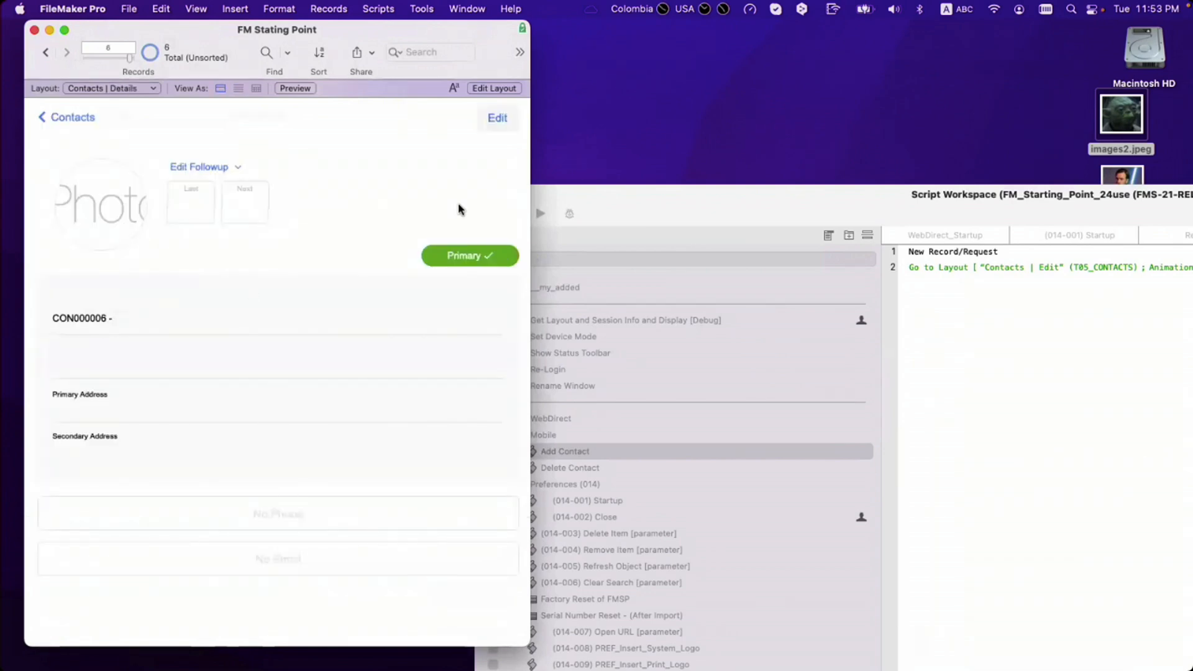
{"action": "left_click", "coordinate": [504, 118]}
{"action": "scroll", "coordinate": [277, 423], "scroll_direction": "down", "scroll_amount": 10}
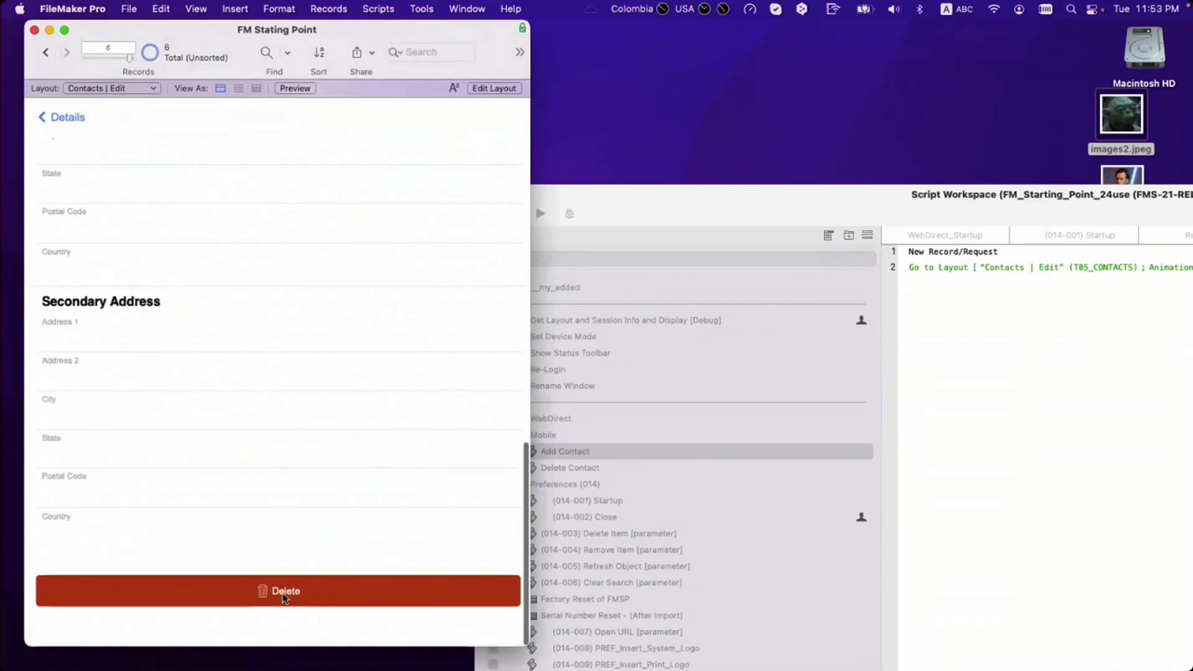
{"action": "left_click", "coordinate": [284, 595]}
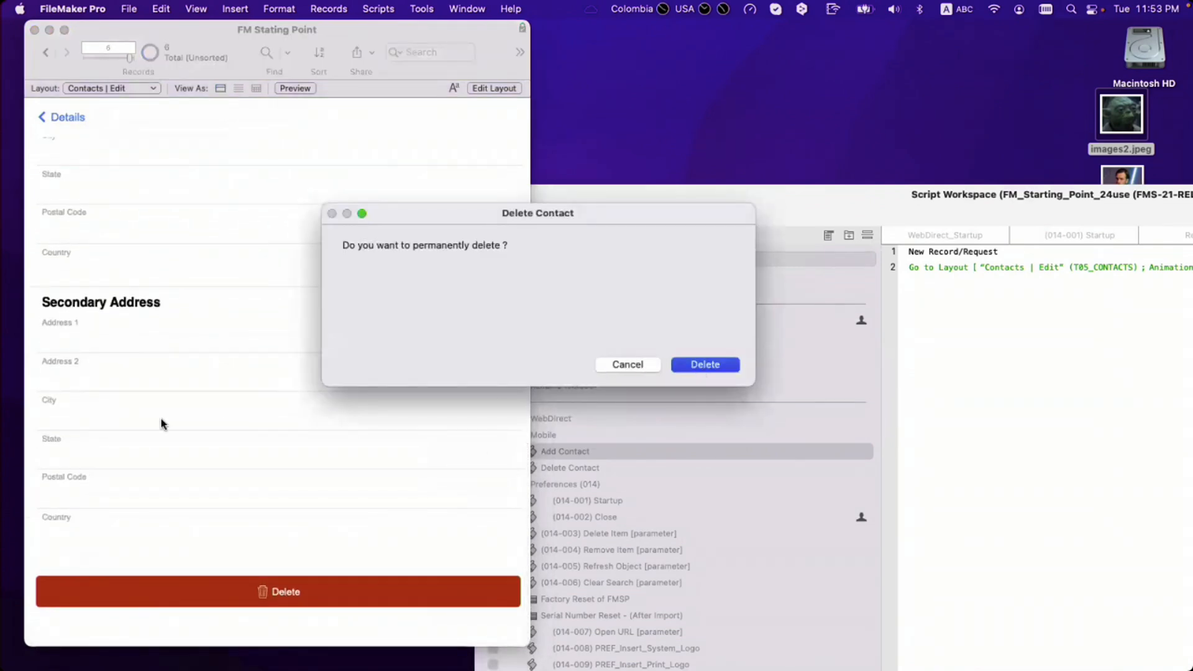
{"action": "key", "text": "Return"}
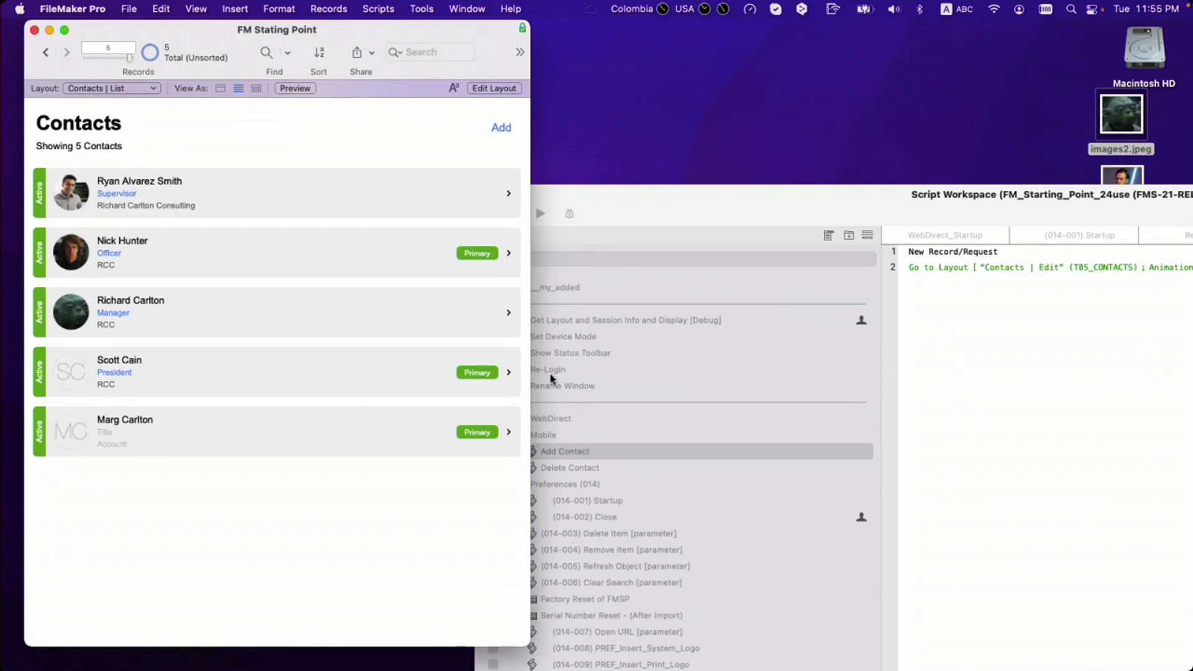
Step: Drag the Contacts window's right edge outward to widen it
{"action": "left_click_drag", "start_coordinate": [535, 383], "coordinate": [665, 384]}
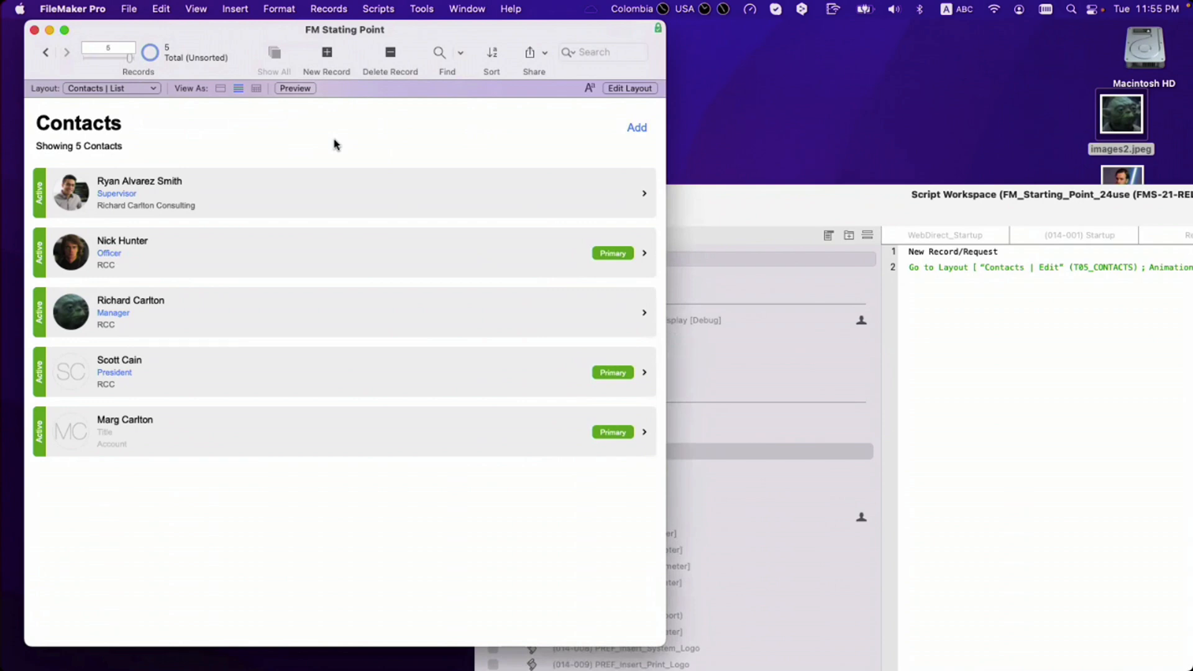
Step: Open Manage Layouts and look over the Contacts List, Details and Edit layouts
{"action": "key", "text": "super+shift+l"}
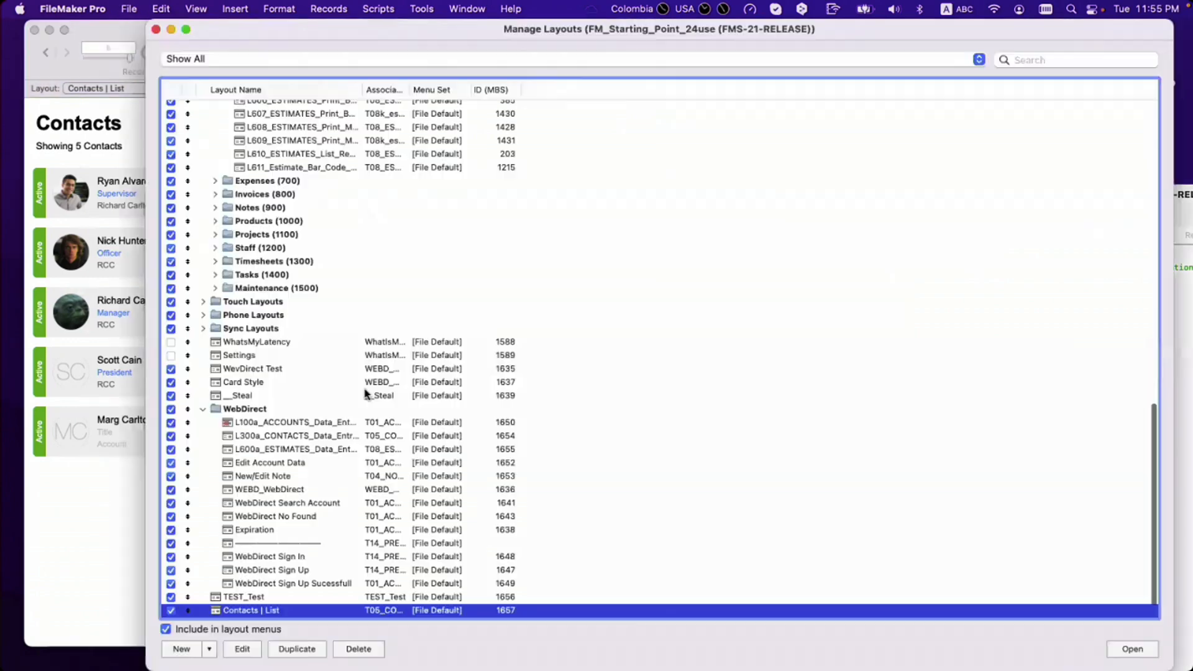
{"action": "scroll", "coordinate": [357, 471], "scroll_direction": "down", "scroll_amount": 2}
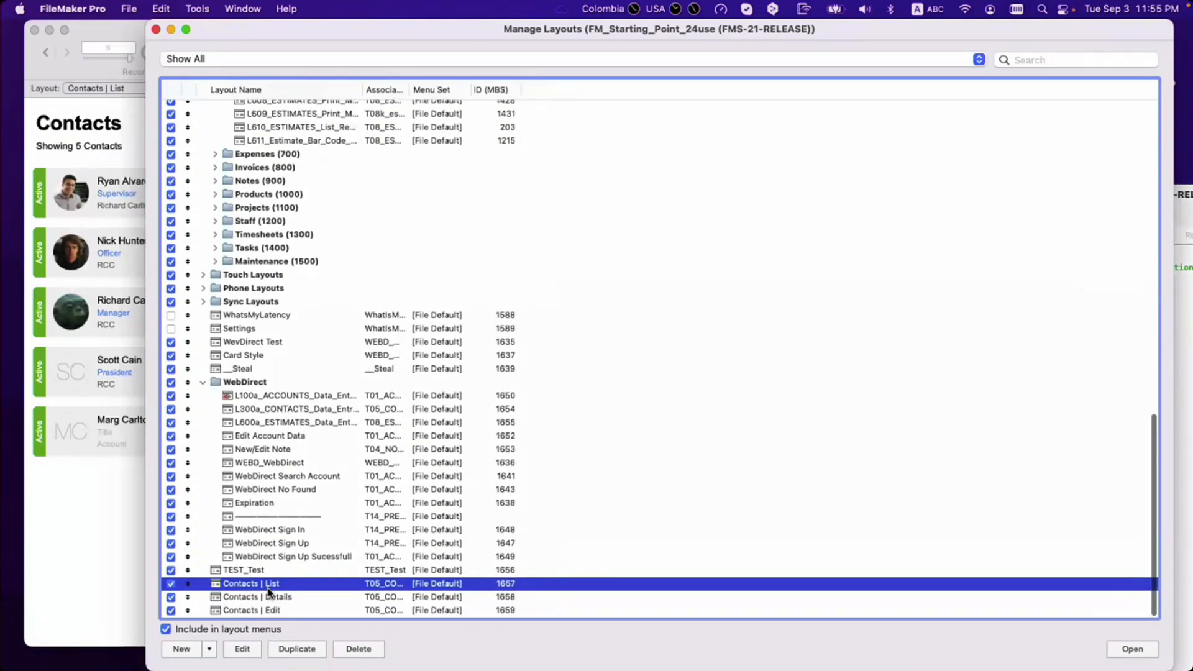
{"action": "left_click", "coordinate": [283, 597]}
{"action": "left_click", "coordinate": [284, 611]}
{"action": "left_click", "coordinate": [291, 594]}
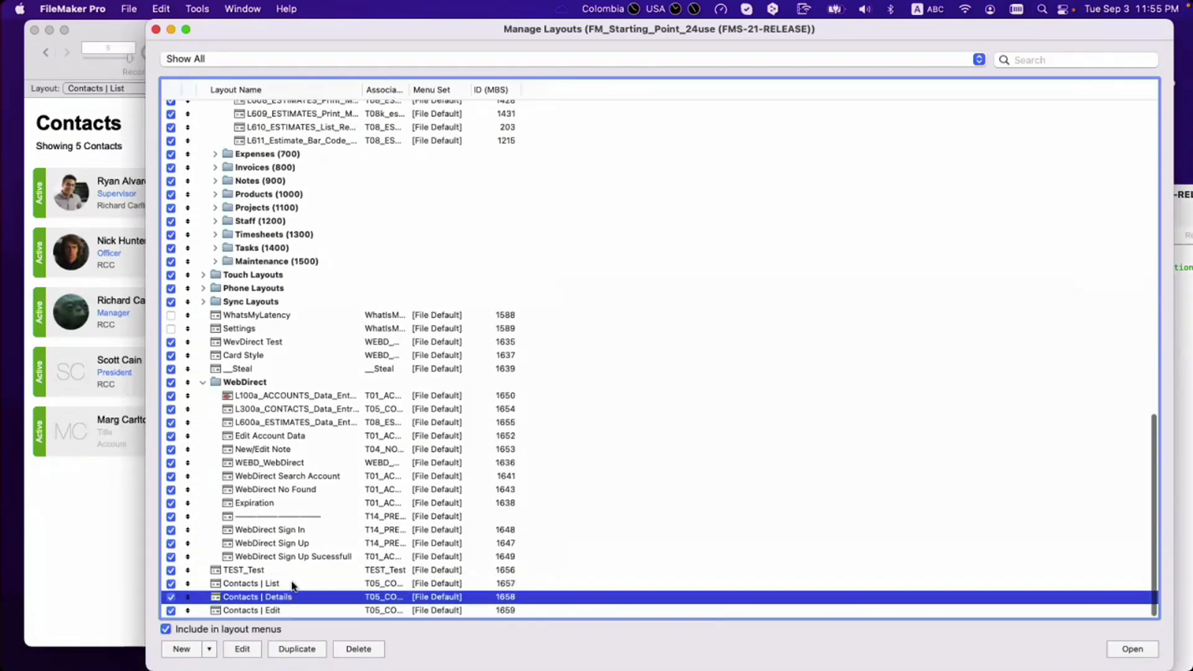
{"action": "left_click", "coordinate": [267, 587]}
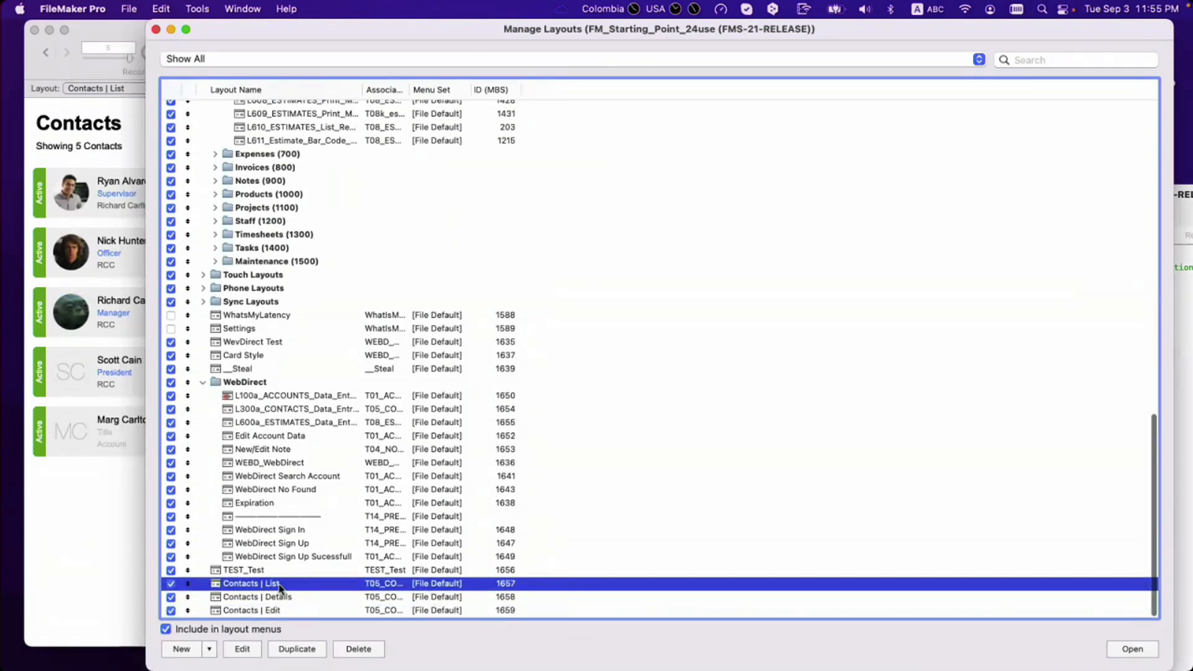
Step: Rename Contacts | List to 'Contacts List | Phone', correcting an iPhone typo
{"action": "left_click", "coordinate": [565, 352]}
{"action": "left_click", "coordinate": [554, 349]}
{"action": "key", "text": "BackSpace"}
{"action": "key", "text": "BackSpace"}
{"action": "key", "text": "BackSpace"}
{"action": "left_click", "coordinate": [584, 346]}
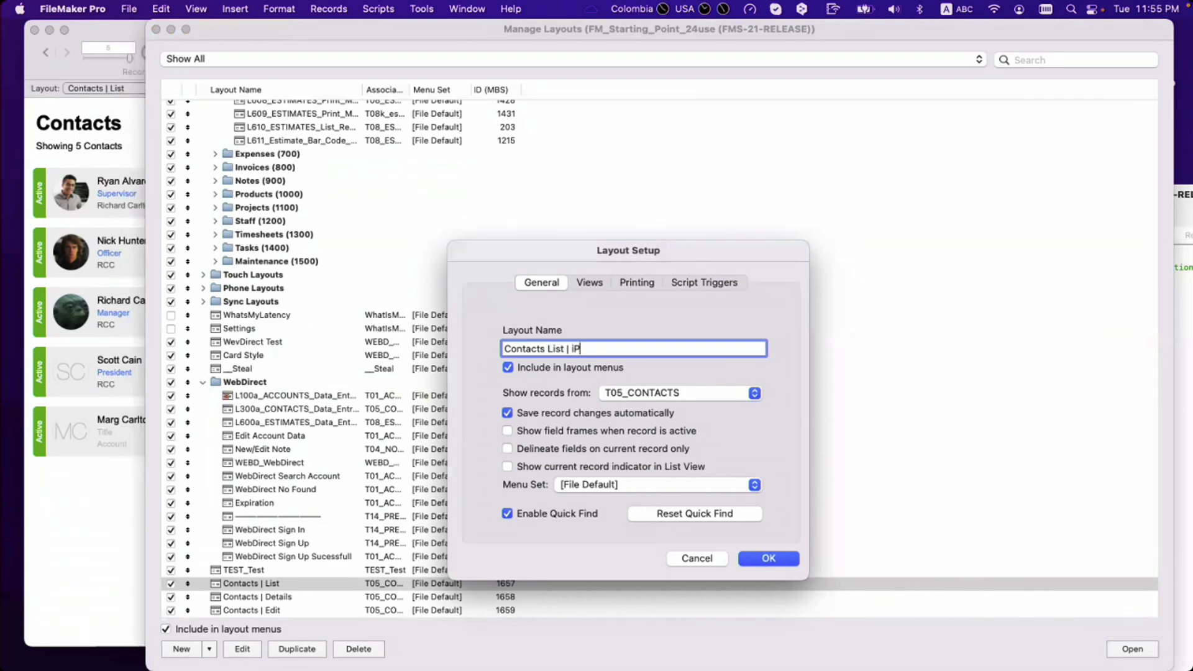
{"action": "type", "text": "| iPhone"}
{"action": "left_click_drag", "start_coordinate": [565, 349], "coordinate": [569, 372]}
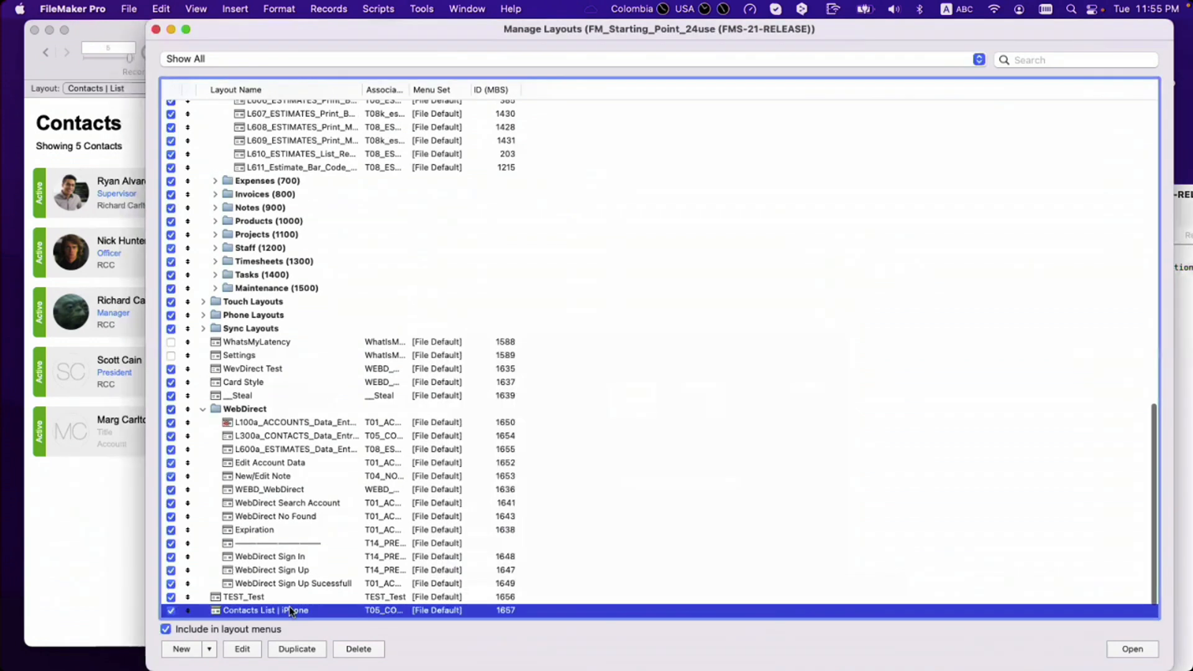
{"action": "double_click", "coordinate": [289, 611]}
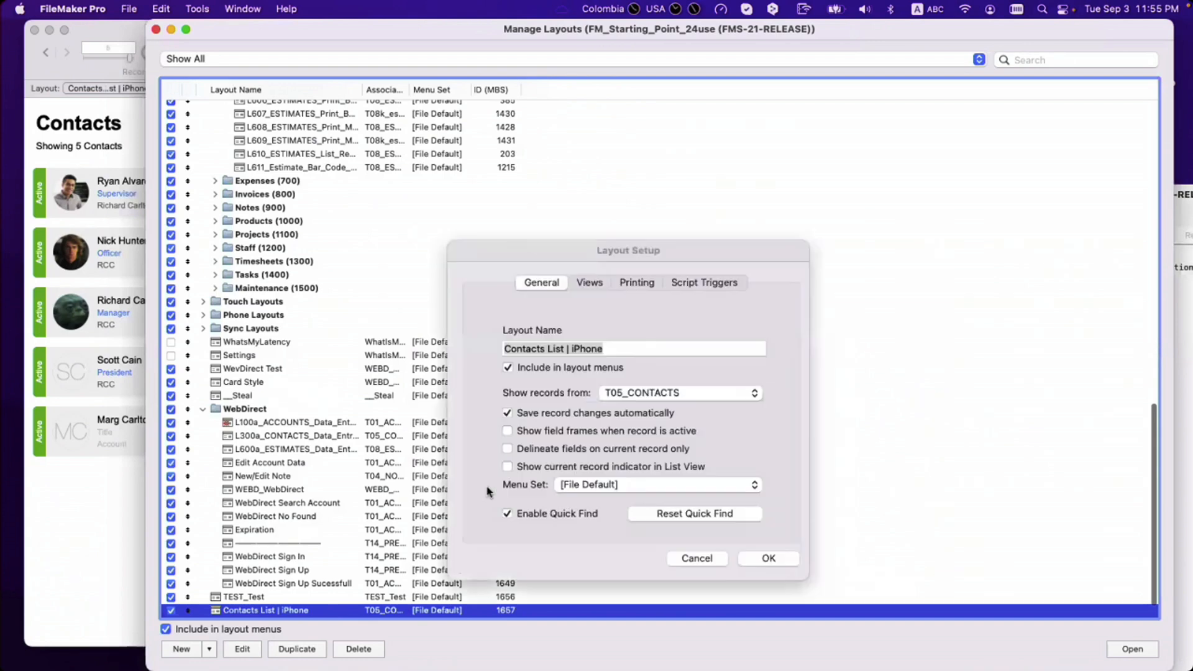
{"action": "left_click", "coordinate": [577, 349]}
{"action": "key", "text": "BackSpace"}
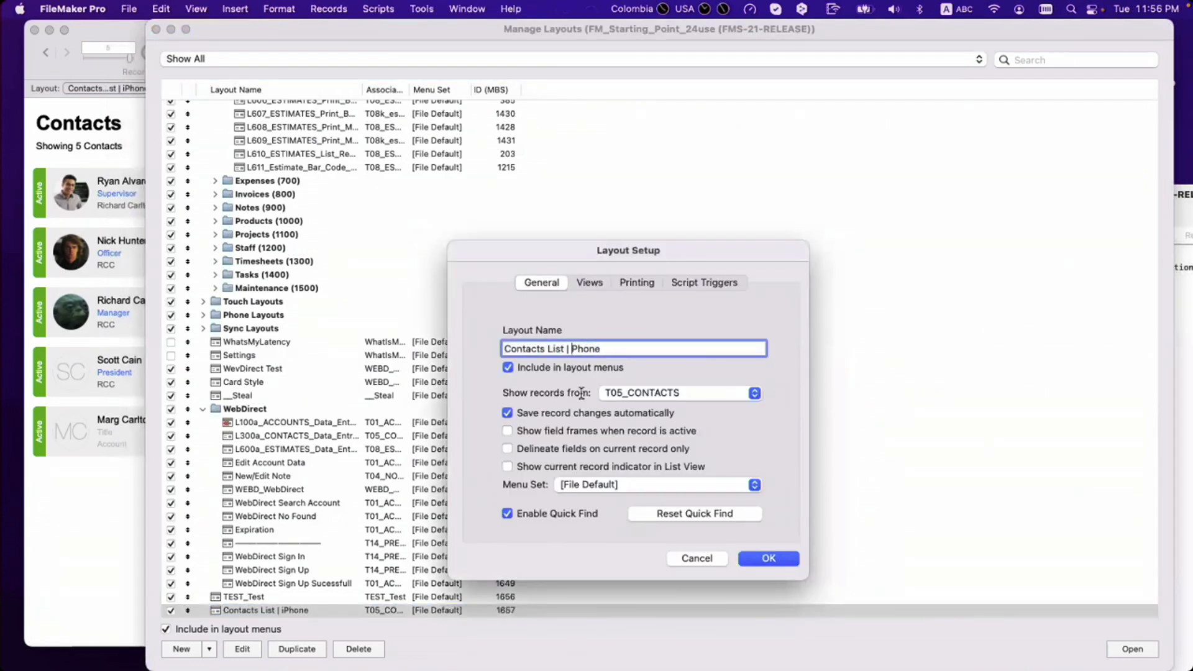
{"action": "left_click_drag", "start_coordinate": [563, 348], "coordinate": [574, 380]}
{"action": "key", "text": "super+c"}
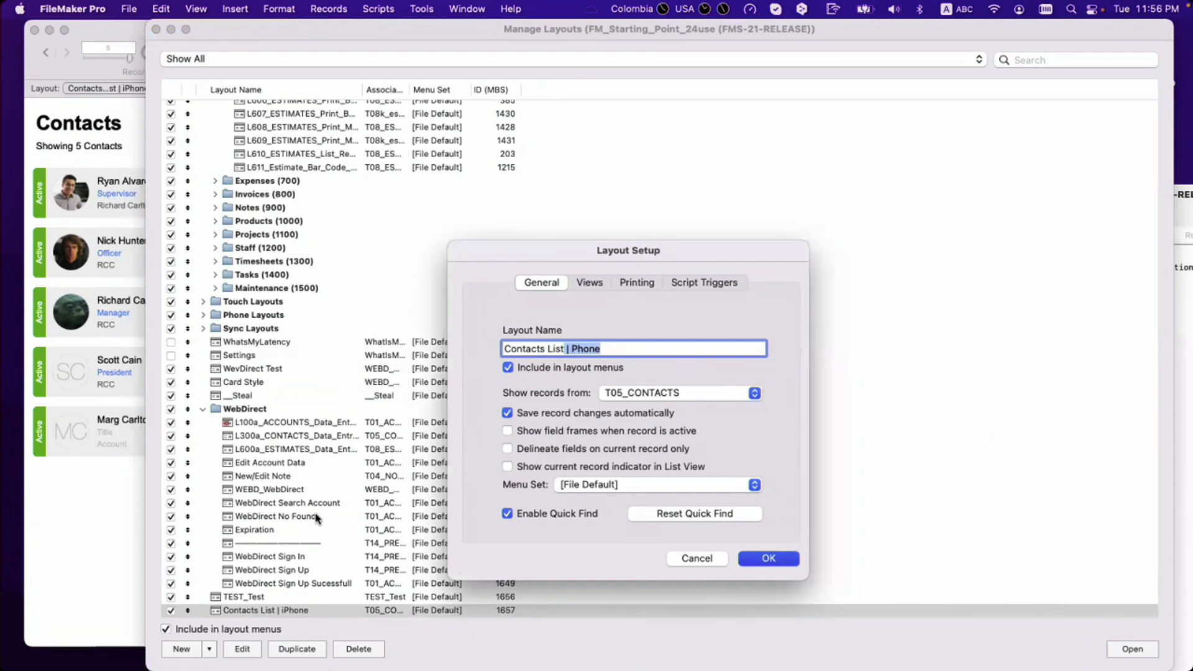
{"action": "key", "text": "Return"}
Step: Rename Contacts | Details to 'Contacts Details | Phone'
{"action": "scroll", "coordinate": [314, 559], "scroll_direction": "down", "scroll_amount": 2}
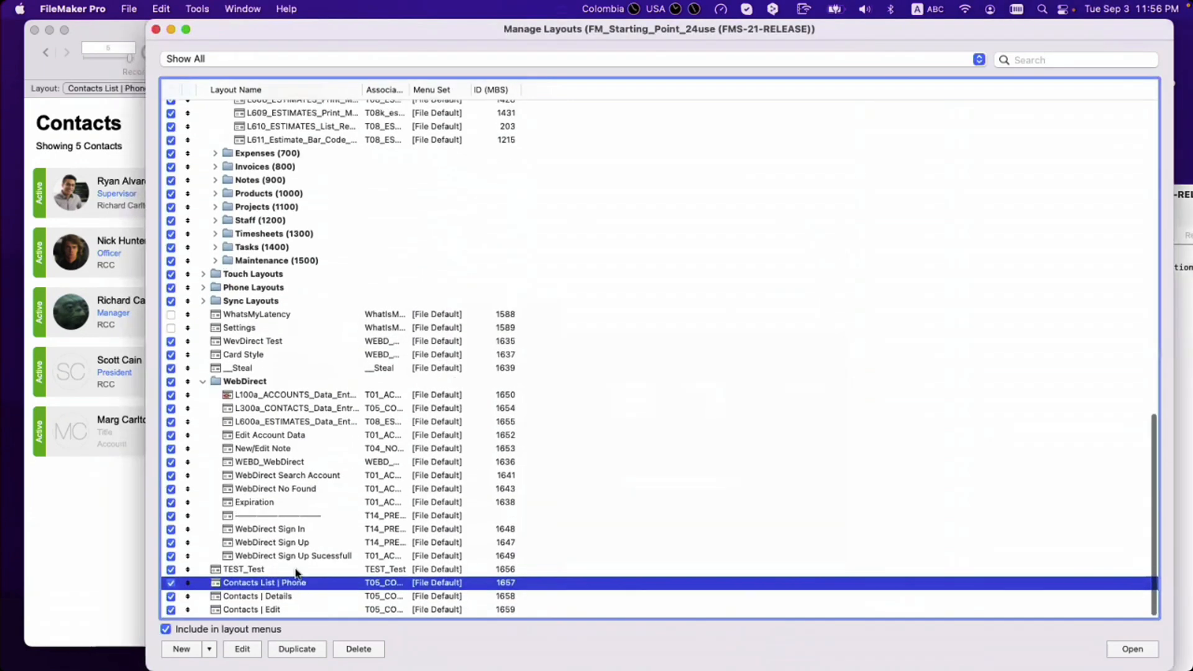
{"action": "left_click", "coordinate": [305, 598]}
{"action": "double_click", "coordinate": [304, 599]}
{"action": "left_click", "coordinate": [552, 349]}
{"action": "key", "text": "BackSpace"}
{"action": "key", "text": "BackSpace"}
{"action": "key", "text": "BackSpace"}
{"action": "left_click", "coordinate": [594, 349]}
{"action": "type", "text": "| Phone"}
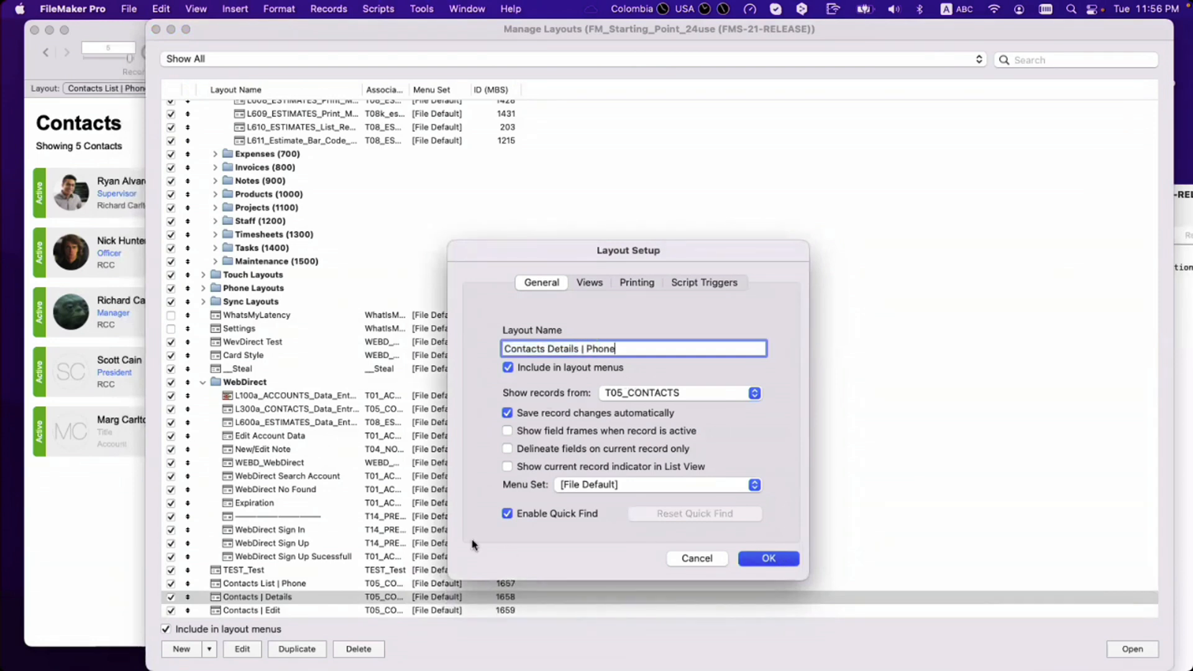
{"action": "key", "text": "Return"}
Step: Rename Contacts | Edit to 'Contacts Edit | Phone' using the copied suffix
{"action": "double_click", "coordinate": [289, 611]}
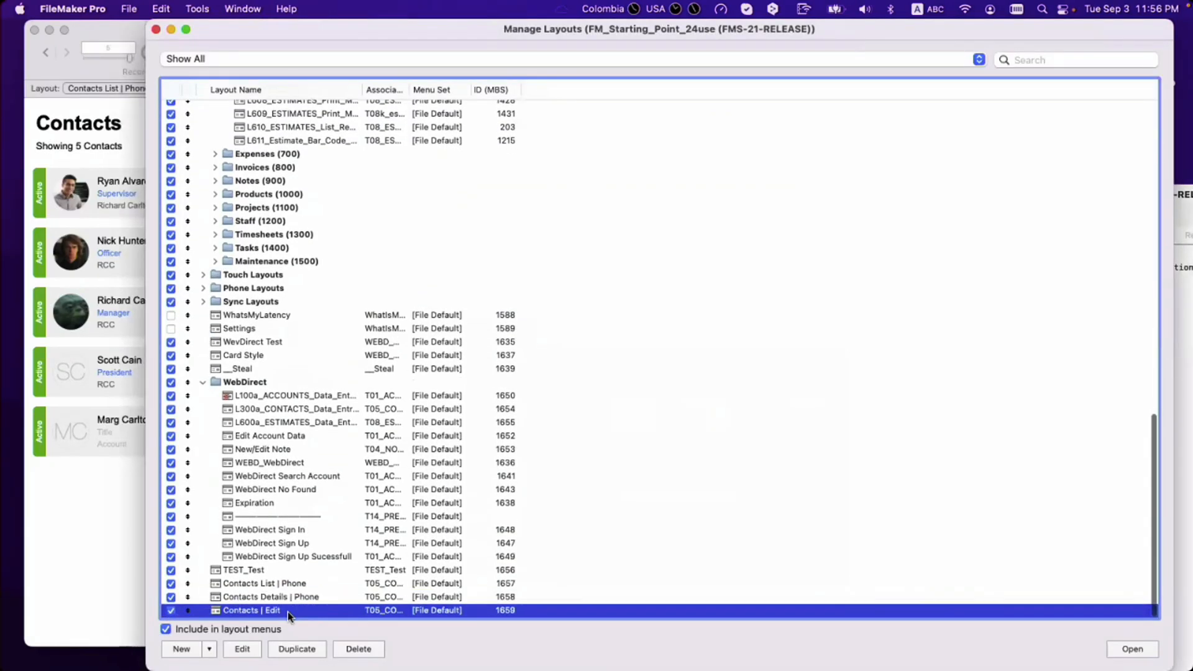
{"action": "left_click", "coordinate": [552, 349]}
{"action": "key", "text": "BackSpace"}
{"action": "key", "text": "BackSpace"}
{"action": "left_click", "coordinate": [594, 349]}
{"action": "key", "text": "super+v"}
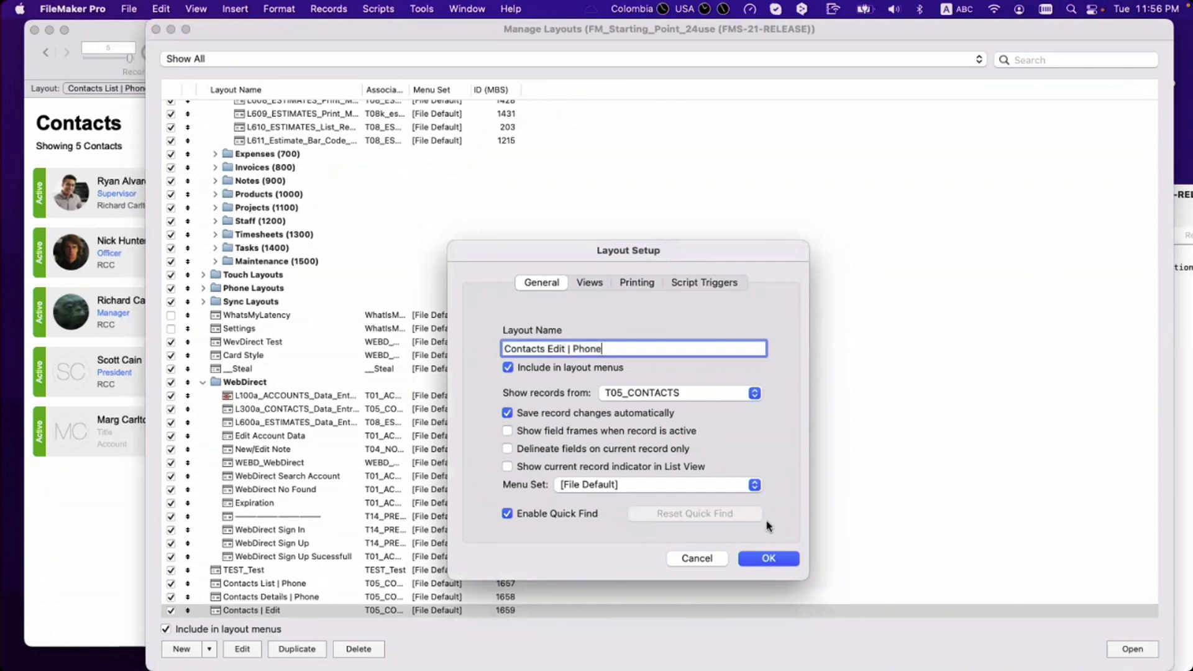
{"action": "left_click", "coordinate": [768, 559]}
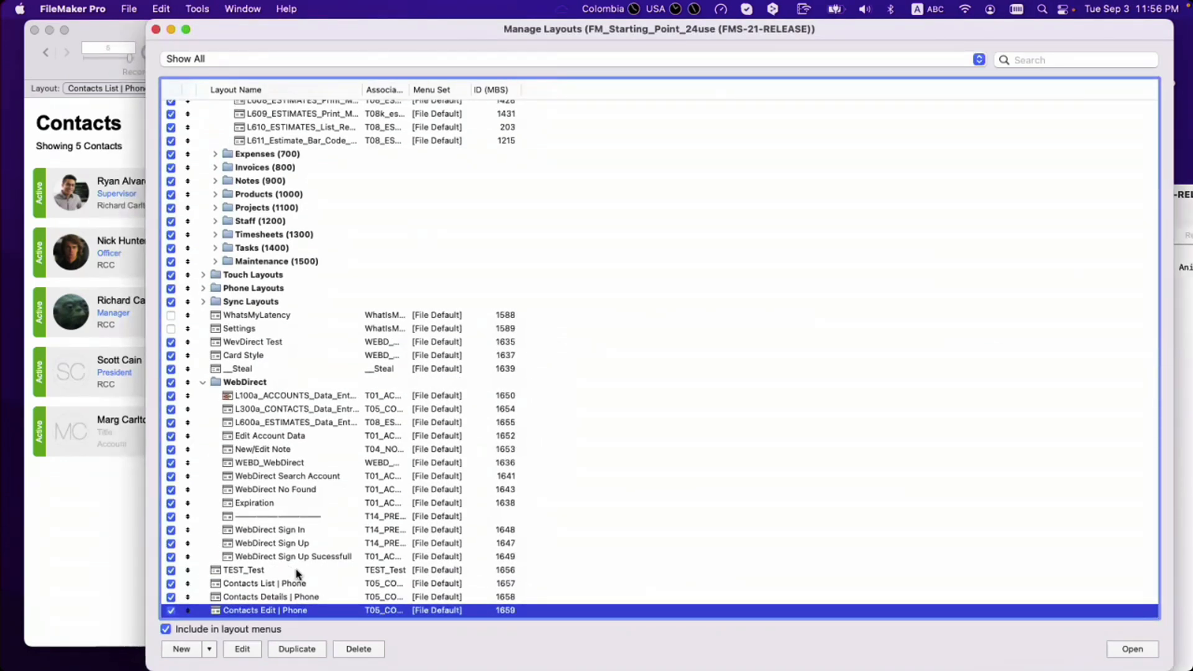
{"action": "scroll", "coordinate": [308, 549], "scroll_direction": "up", "scroll_amount": 20}
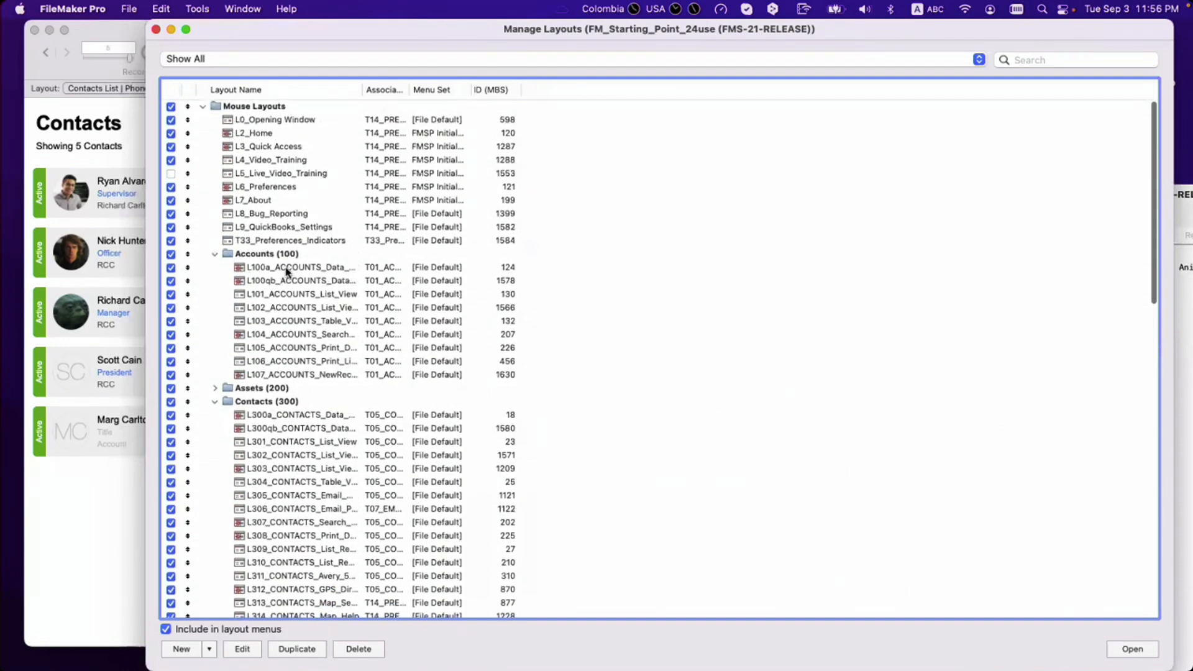
Step: Widen the Layout Name column and open L300a_CONTACTS_Data_Entry's settings, undoing a mistyped name
{"action": "double_click", "coordinate": [490, 94]}
{"action": "left_click", "coordinate": [283, 418]}
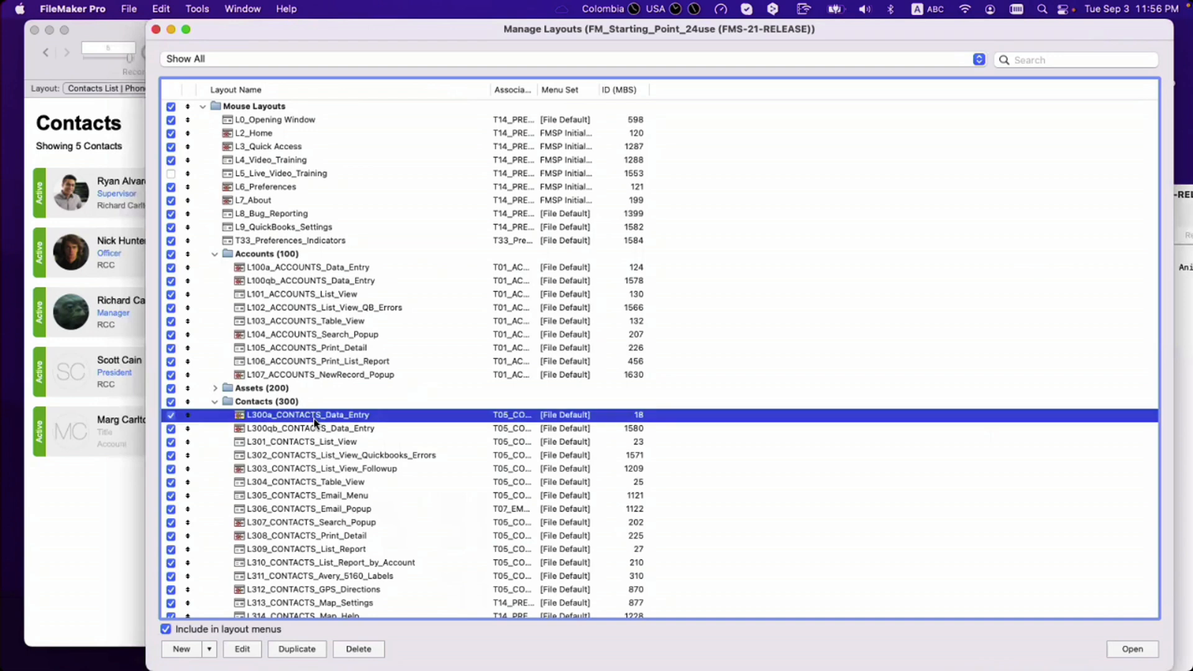
{"action": "double_click", "coordinate": [283, 423]}
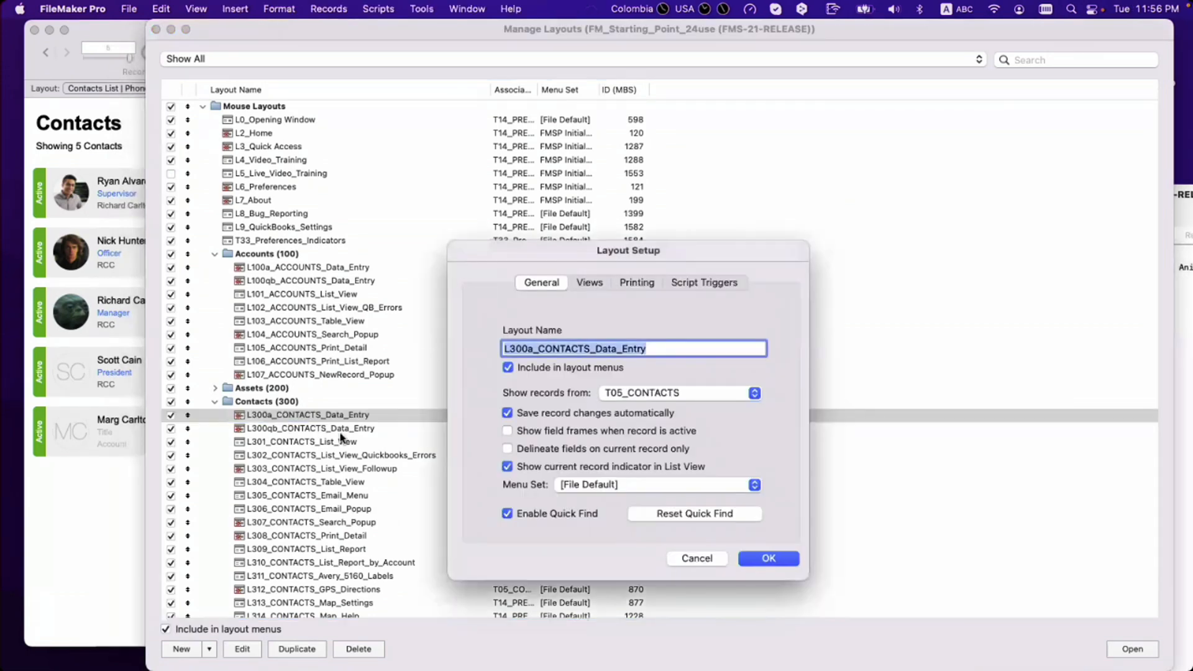
{"action": "left_click", "coordinate": [675, 349]}
{"action": "left_click_drag", "start_coordinate": [675, 349], "coordinate": [501, 348]}
{"action": "type", "text": "Conatc"}
{"action": "key", "text": "BackSpace"}
{"action": "key", "text": "BackSpace"}
{"action": "key", "text": "BackSpace"}
{"action": "key", "text": "super+z"}
Step: Rename L300a_CONTACTS_Data_Entry to 'Contact Details | Desktop'
{"action": "left_click", "coordinate": [667, 349]}
{"action": "type", "text": "| Phone"}
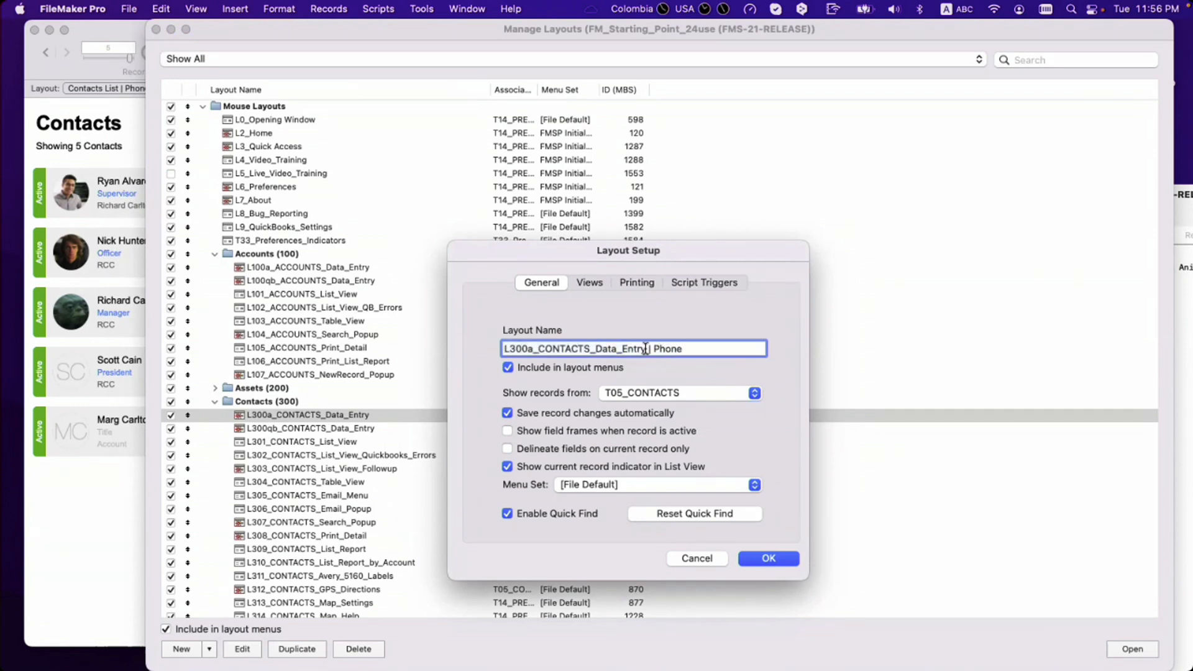
{"action": "left_click_drag", "start_coordinate": [646, 348], "coordinate": [451, 350]}
{"action": "type", "text": "Conat"}
{"action": "key", "text": "BackSpace"}
{"action": "key", "text": "BackSpace"}
{"action": "type", "text": "tact"}
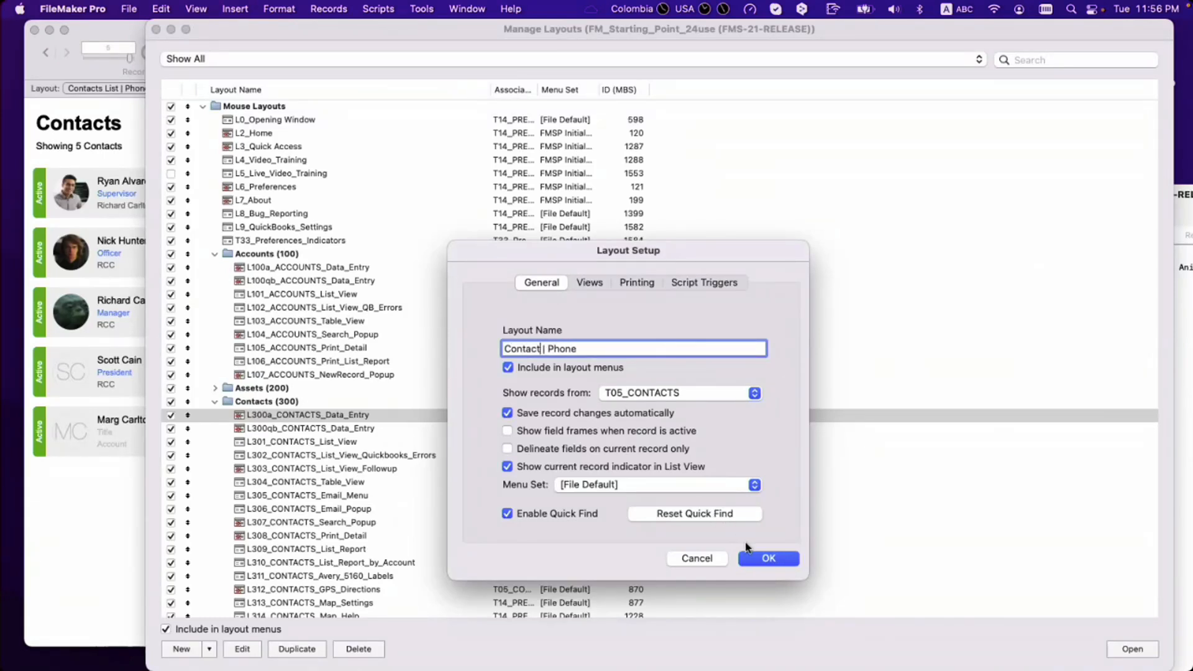
{"action": "type", "text": " Details"}
{"action": "double_click", "coordinate": [598, 348]}
{"action": "type", "text": "Desktop"}
{"action": "key", "text": "Return"}
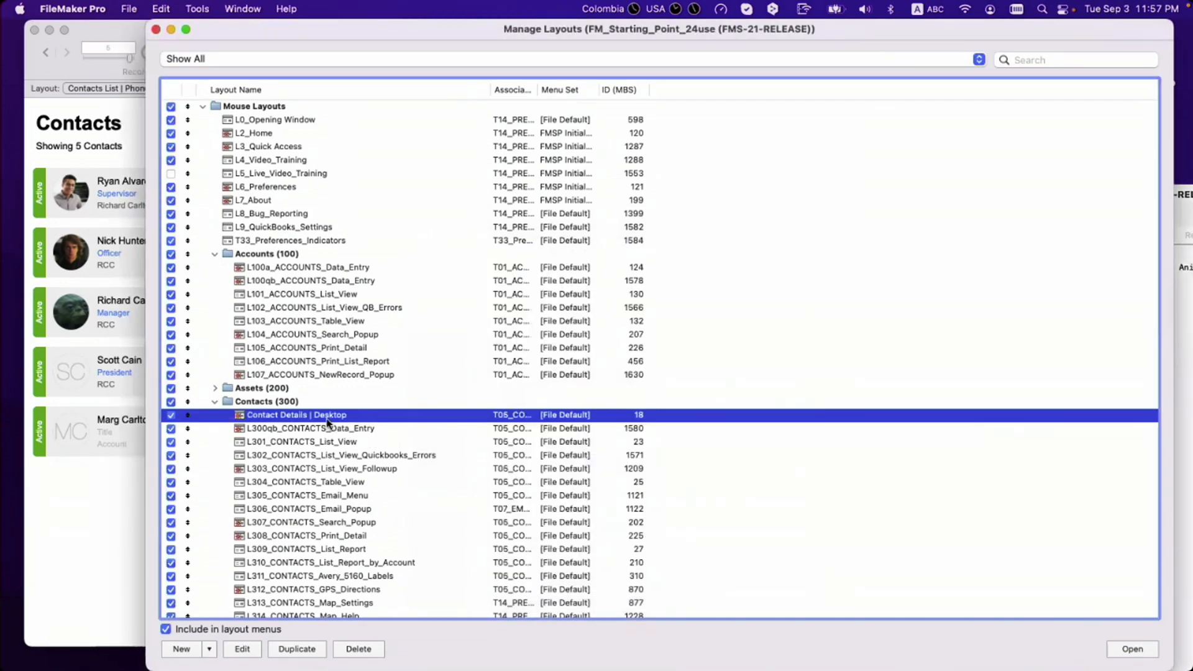
Step: Review the Contacts Details and List Phone layouts in the layout list
{"action": "scroll", "coordinate": [328, 423], "scroll_direction": "down", "scroll_amount": 15}
{"action": "scroll", "coordinate": [330, 422], "scroll_direction": "down", "scroll_amount": 8}
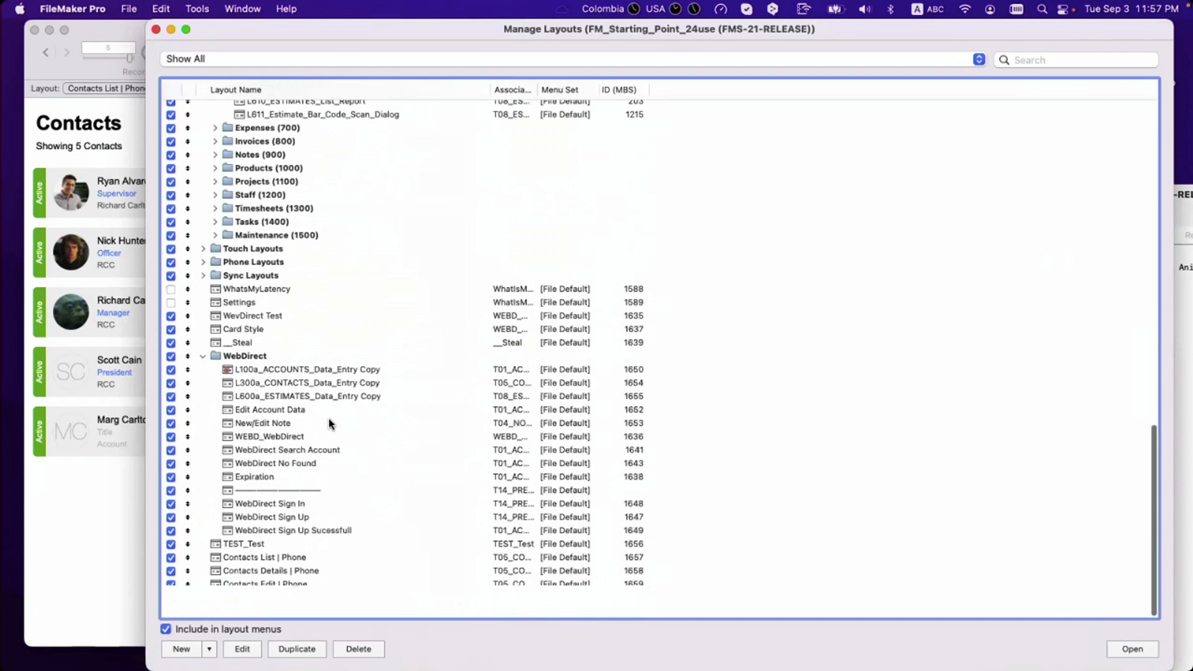
{"action": "left_click", "coordinate": [306, 598]}
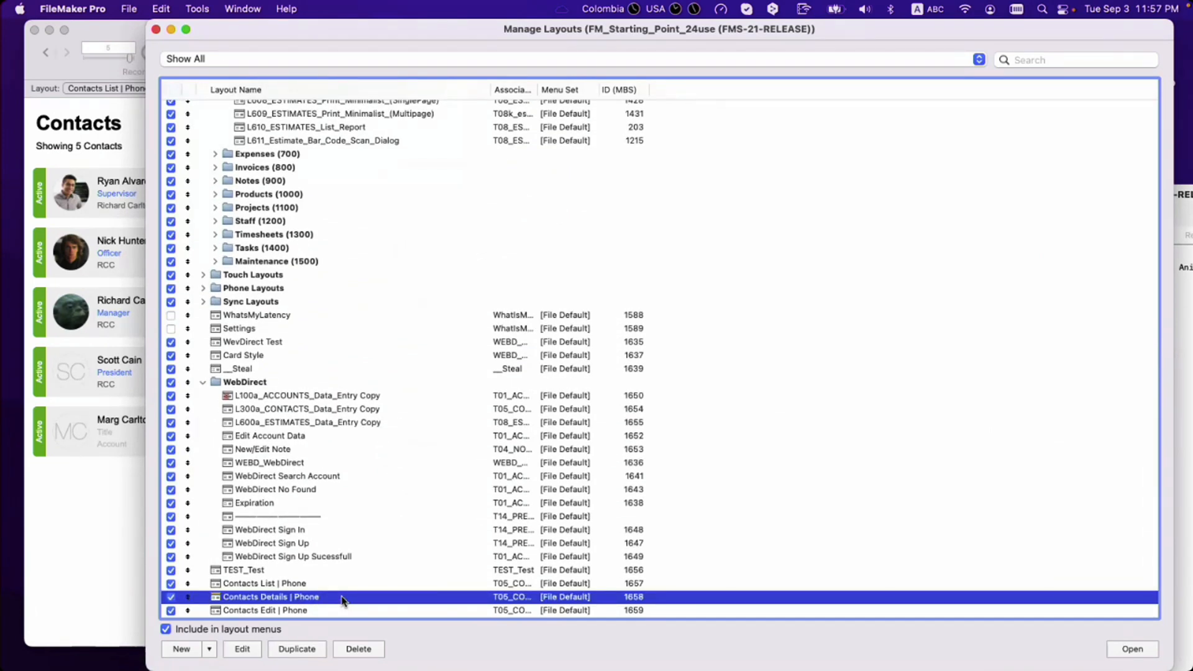
{"action": "left_click", "coordinate": [317, 588]}
{"action": "scroll", "coordinate": [318, 588], "scroll_direction": "up", "scroll_amount": 20}
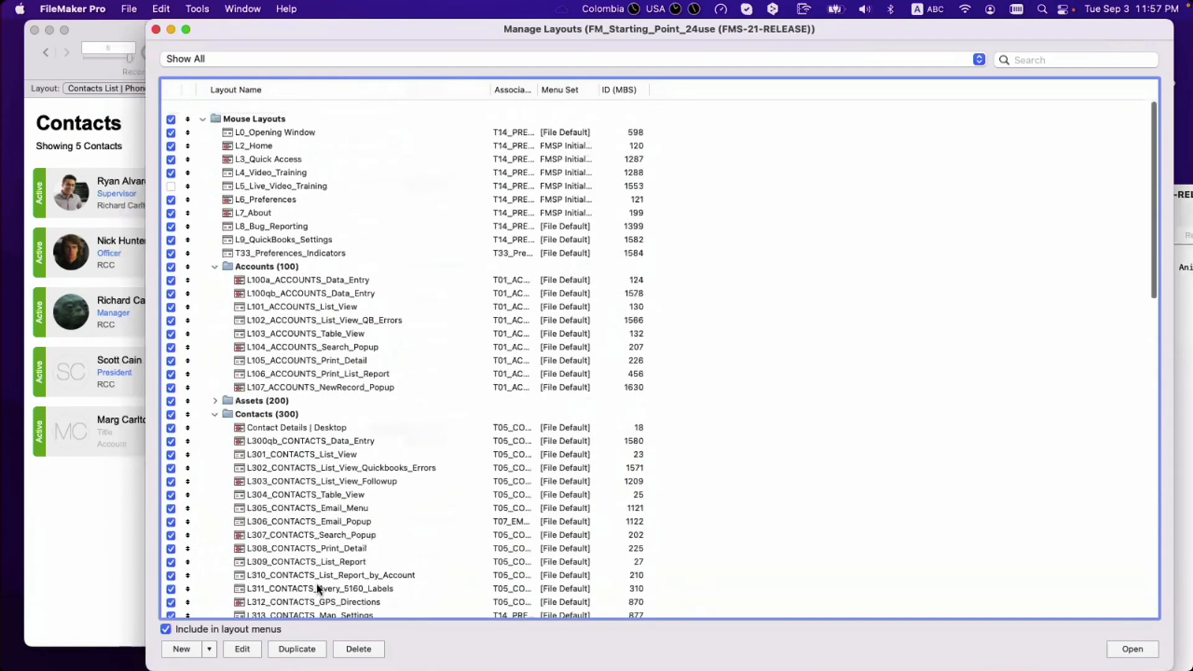
{"action": "left_click", "coordinate": [340, 430]}
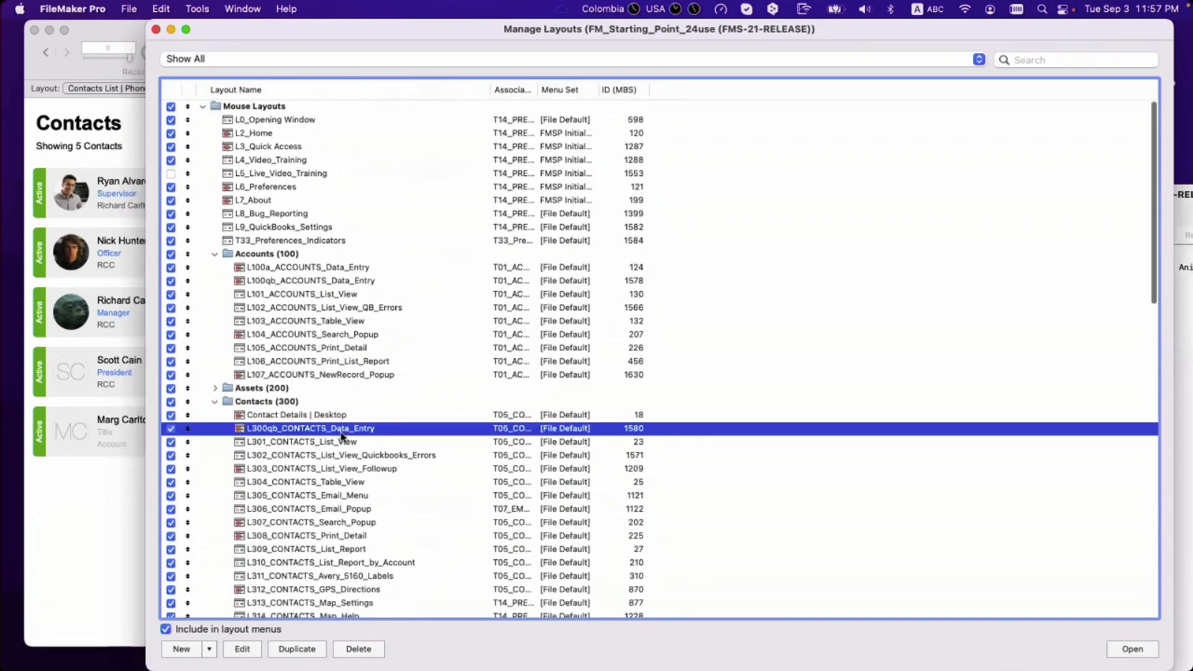
Step: Rename L301_CONTACTS_List_View to 'Contact List | Desktop'
{"action": "double_click", "coordinate": [367, 443]}
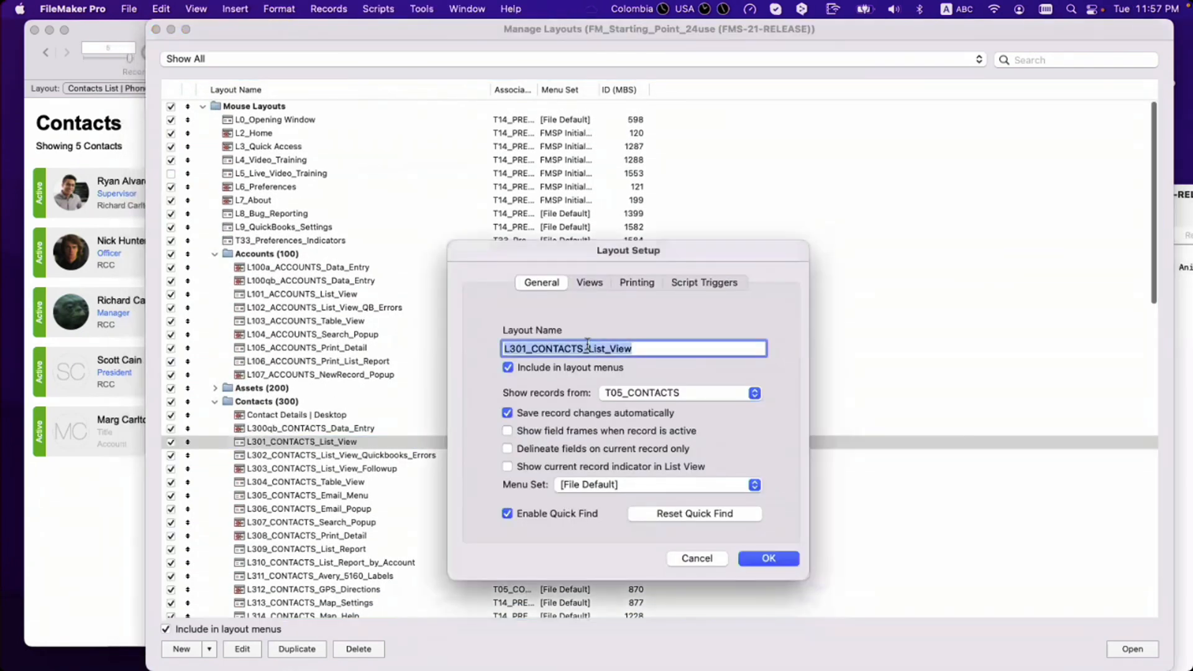
{"action": "left_click_drag", "start_coordinate": [636, 348], "coordinate": [456, 353]}
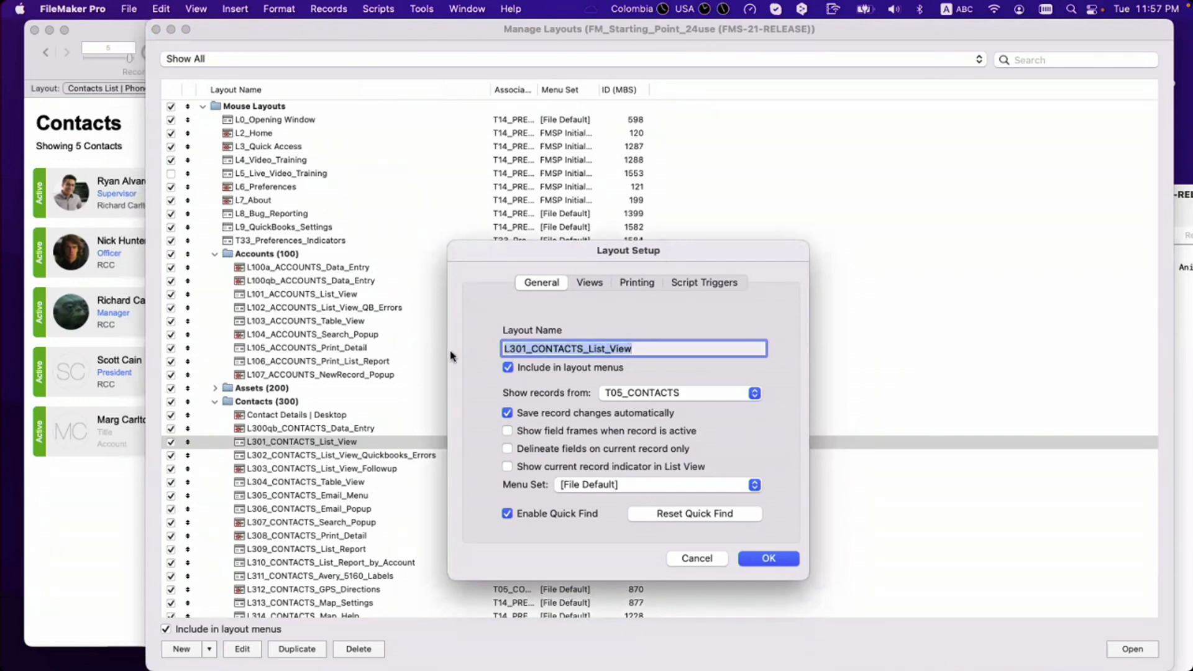
{"action": "type", "text": "Contact"}
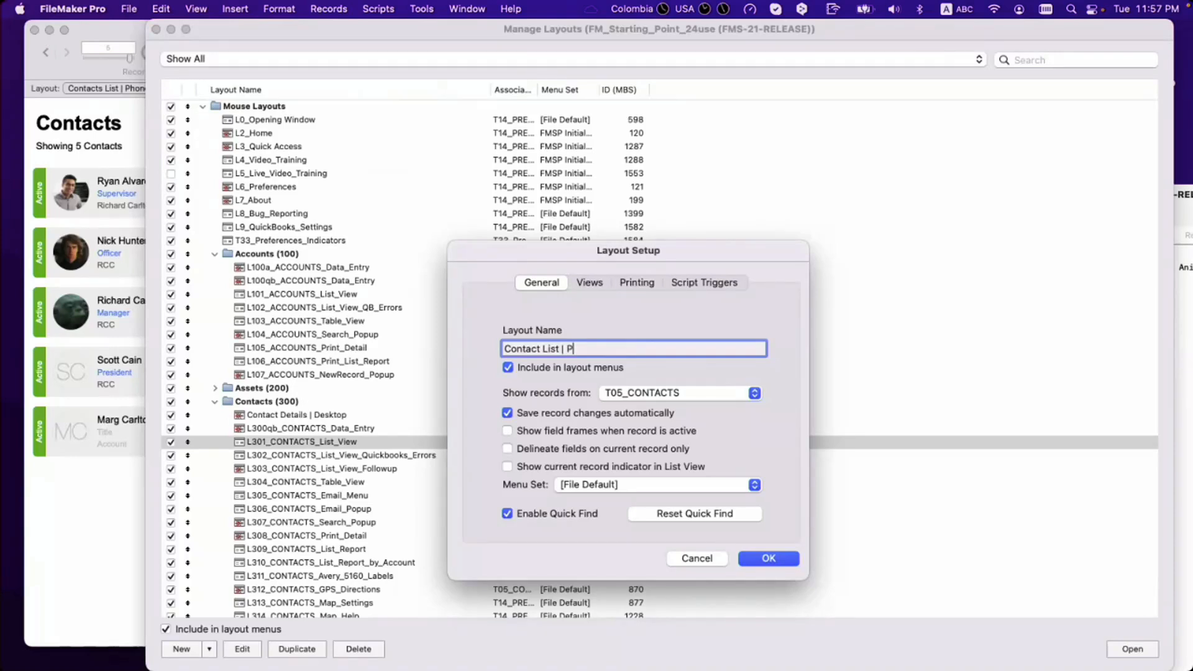
{"action": "type", "text": " List | Desktop"}
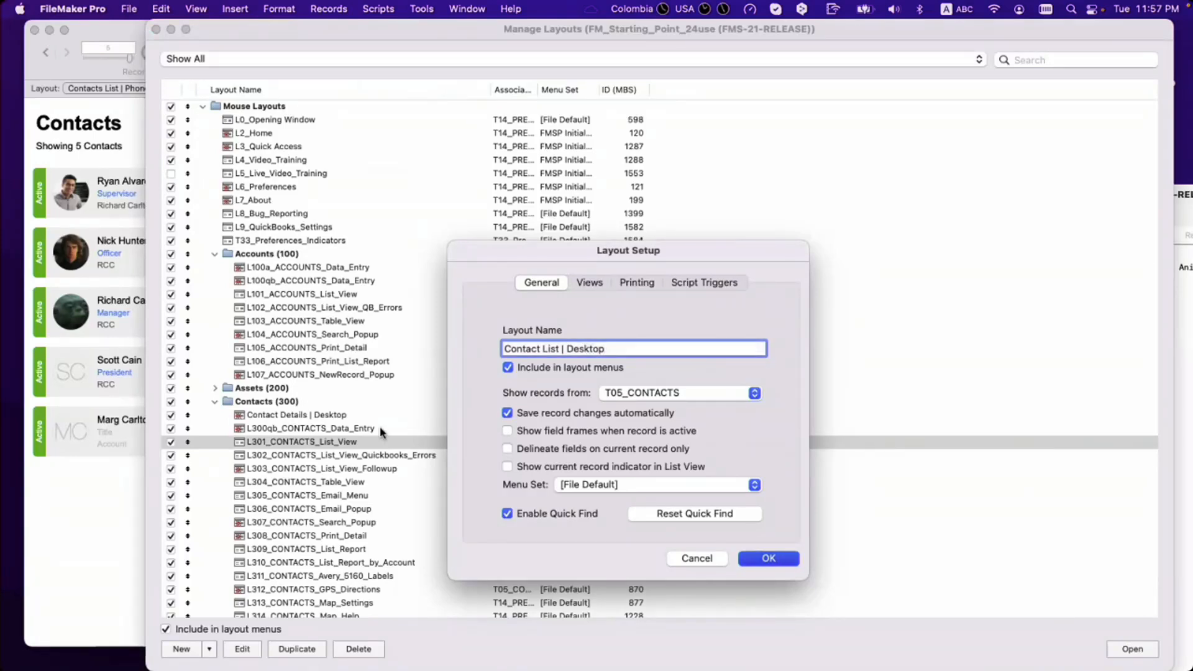
{"action": "key", "text": "Return"}
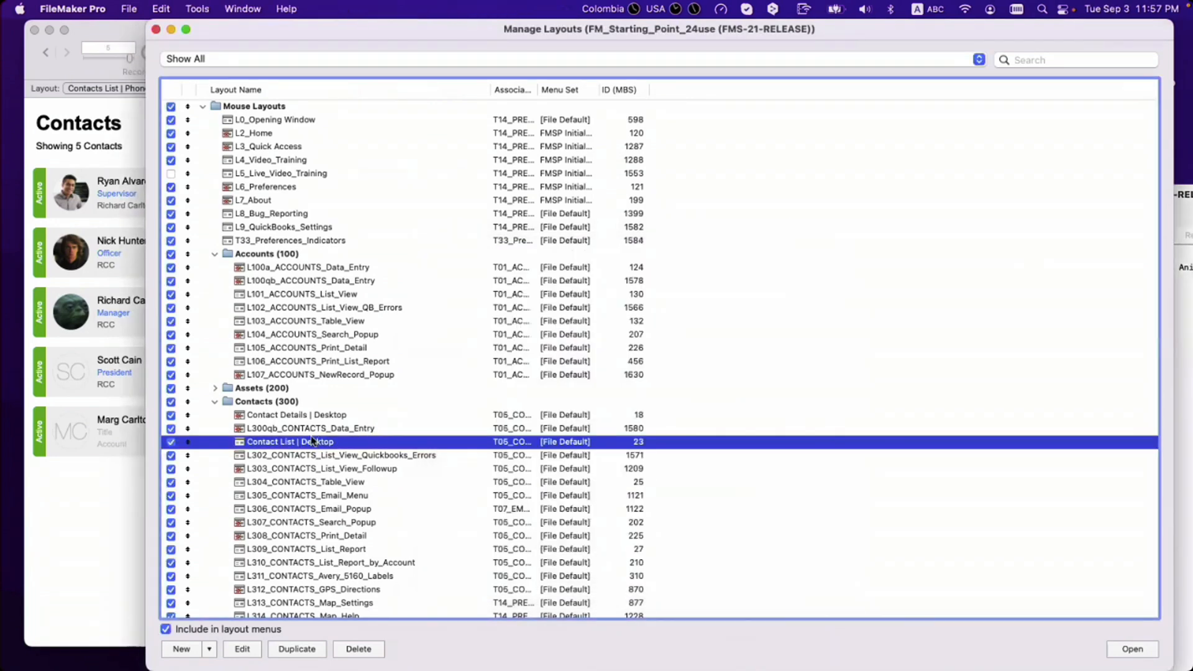
Step: Check the Desktop and Phone layouts in the list, then close Manage Layouts
{"action": "left_click", "coordinate": [302, 416]}
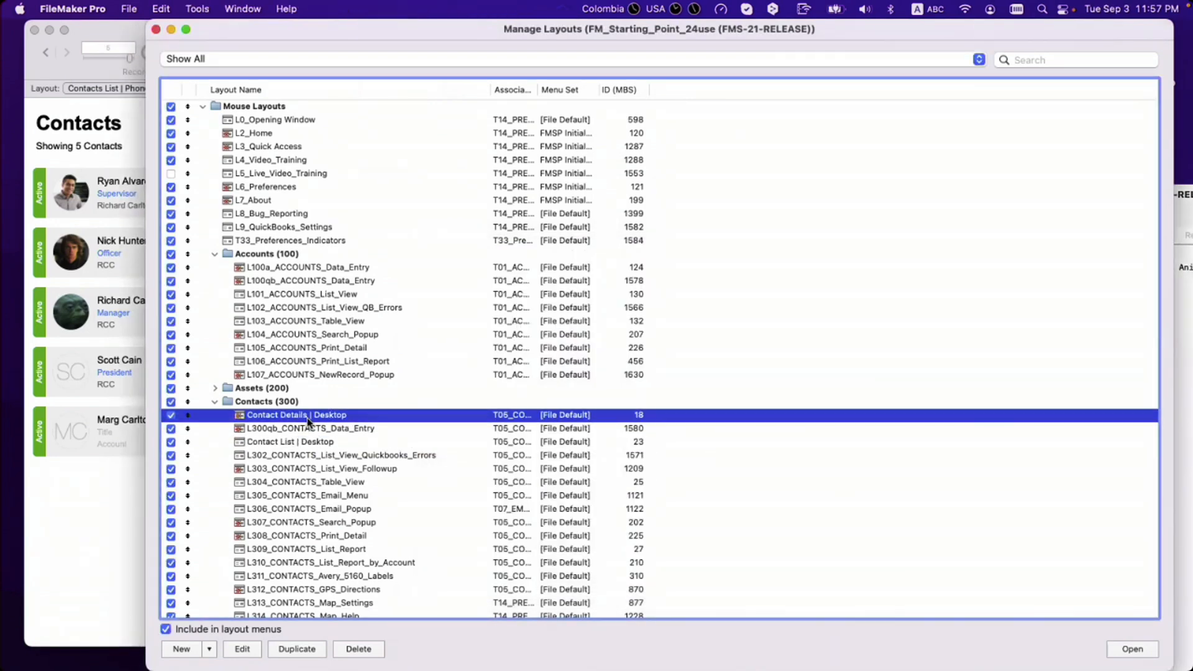
{"action": "left_click", "coordinate": [318, 442]}
{"action": "scroll", "coordinate": [318, 442], "scroll_direction": "down", "scroll_amount": 15}
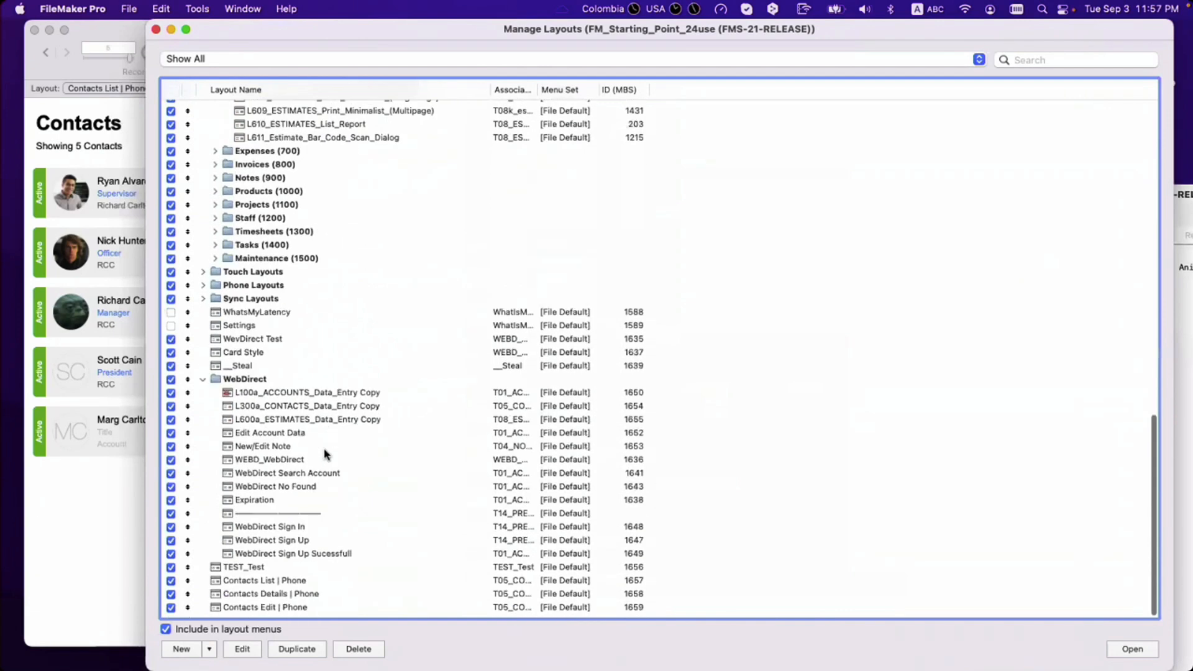
{"action": "left_click", "coordinate": [301, 585]}
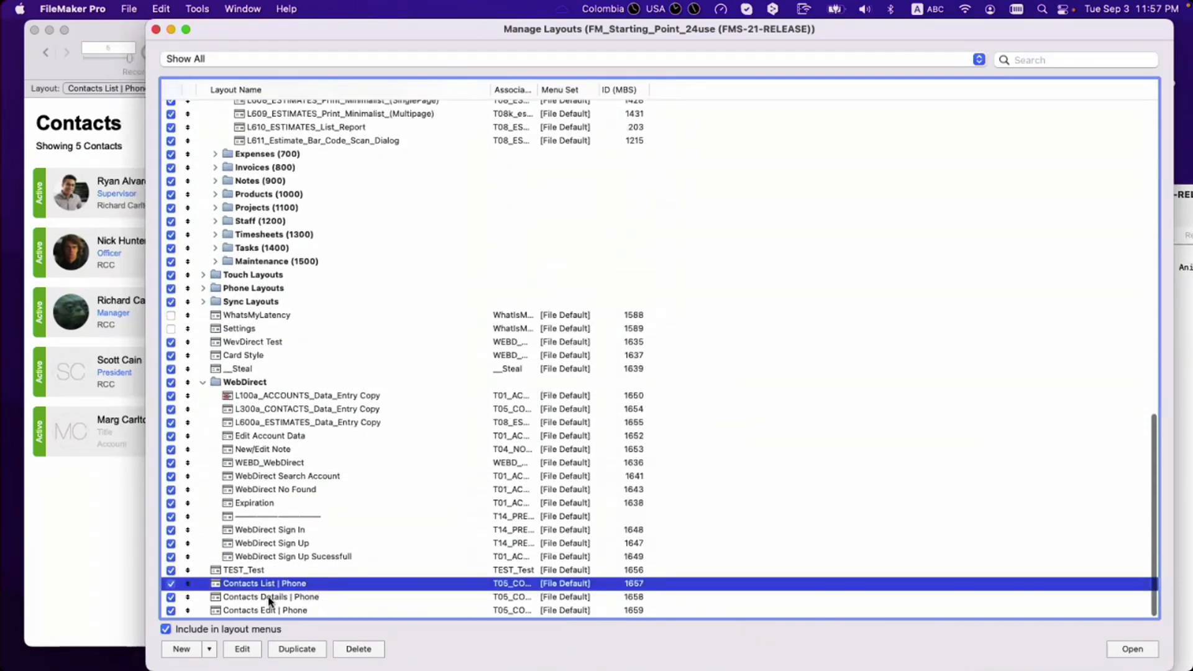
{"action": "left_click", "coordinate": [287, 598]}
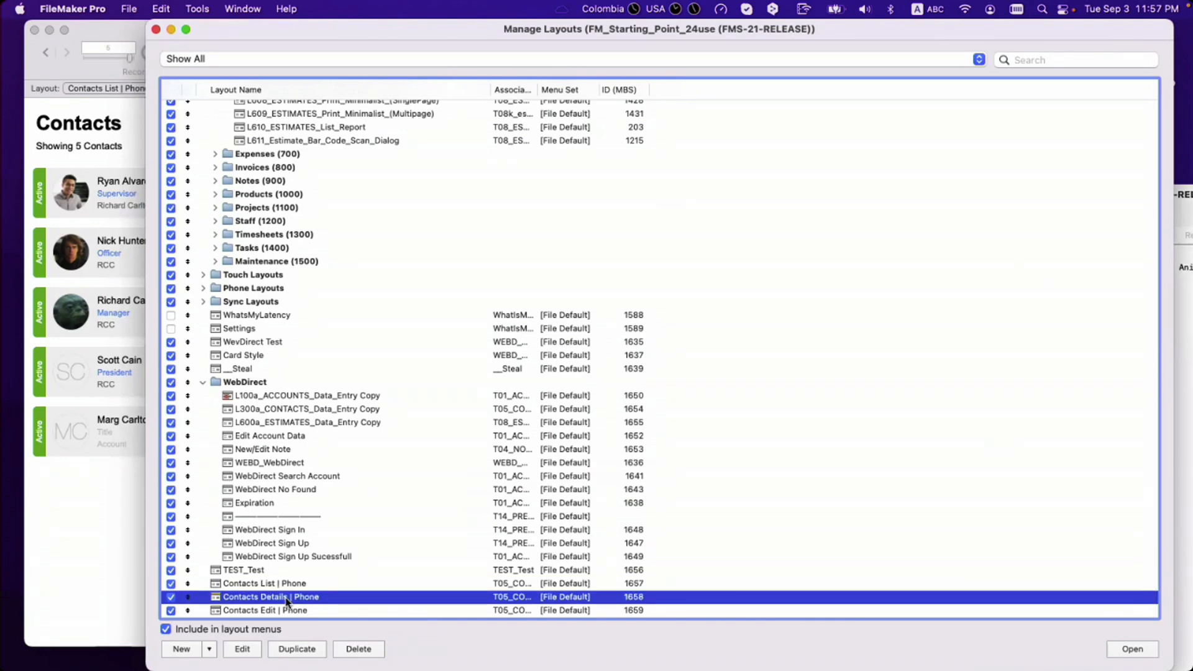
{"action": "left_click", "coordinate": [156, 31]}
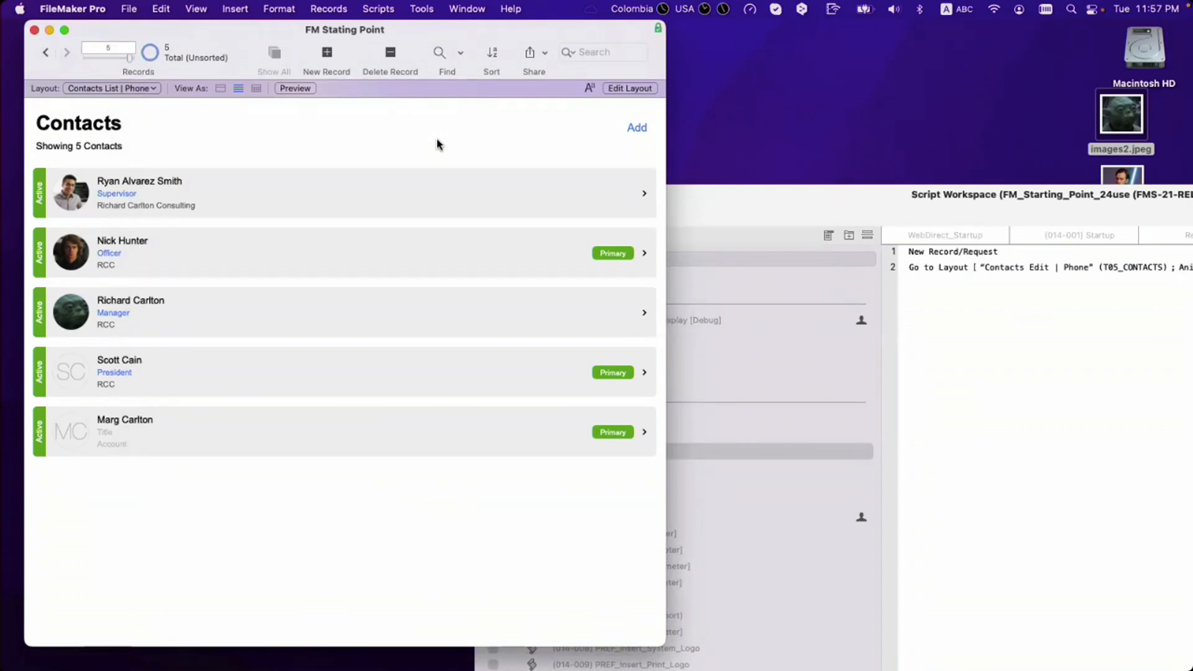
Step: Search FileMaker Pro Help for 'get device'
{"action": "left_click", "coordinate": [465, 8]}
{"action": "mouse_move", "coordinate": [511, 8]}
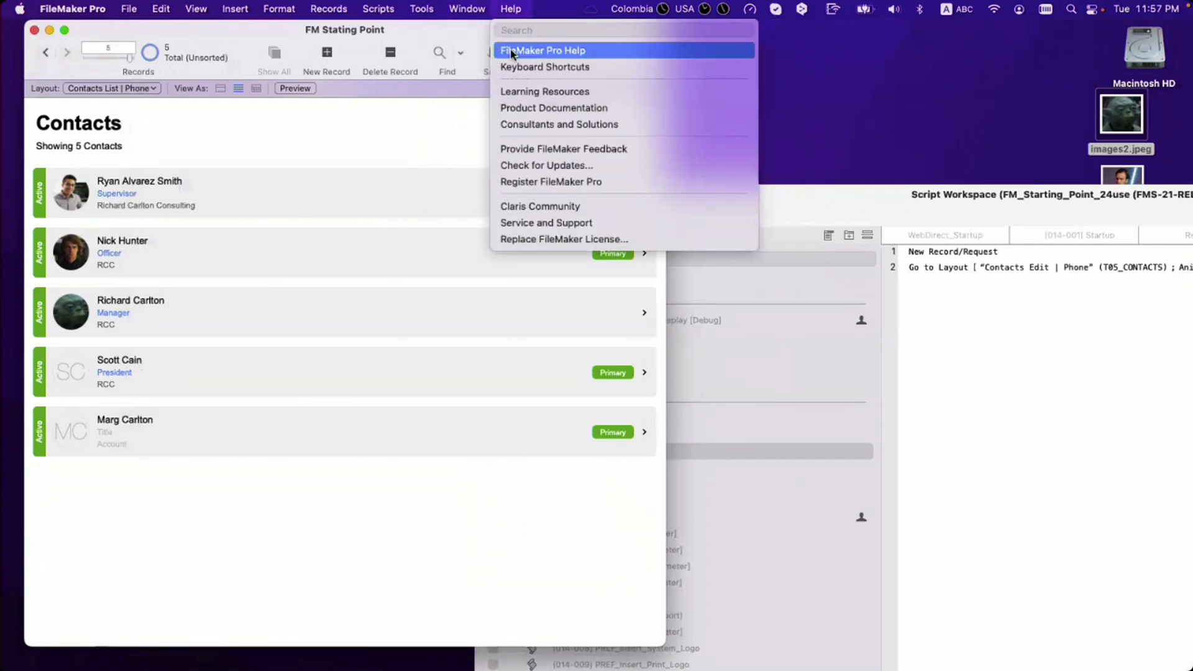
{"action": "left_click", "coordinate": [511, 54]}
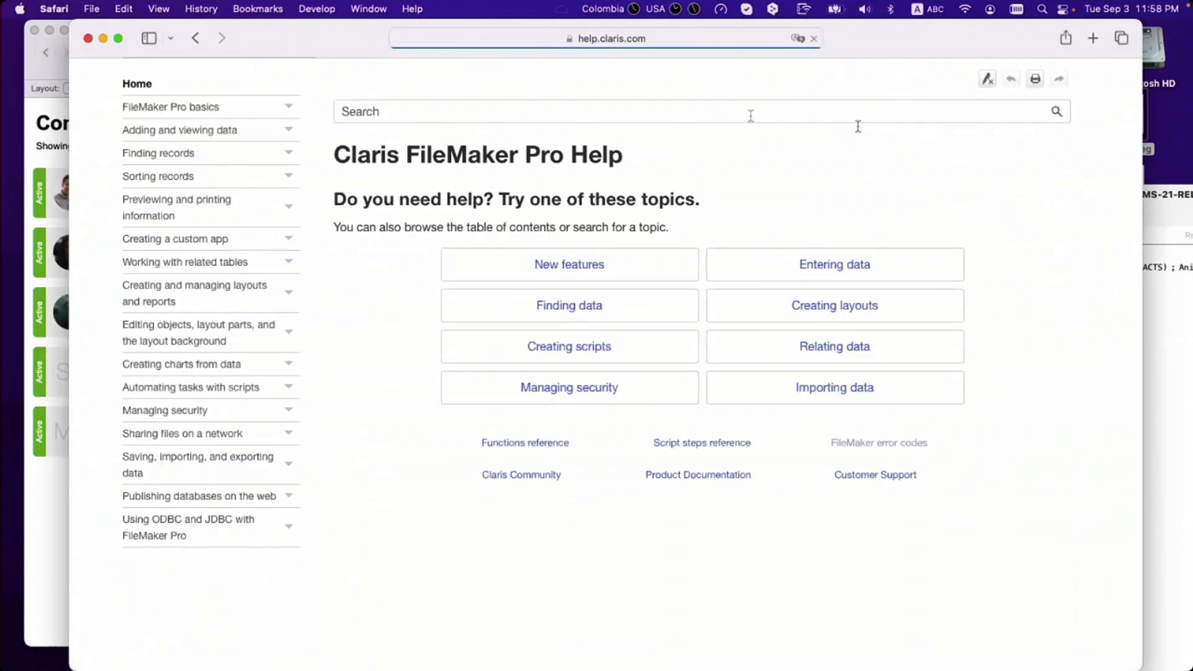
{"action": "left_click", "coordinate": [763, 147]}
{"action": "type", "text": "get device"}
{"action": "key", "text": "Return"}
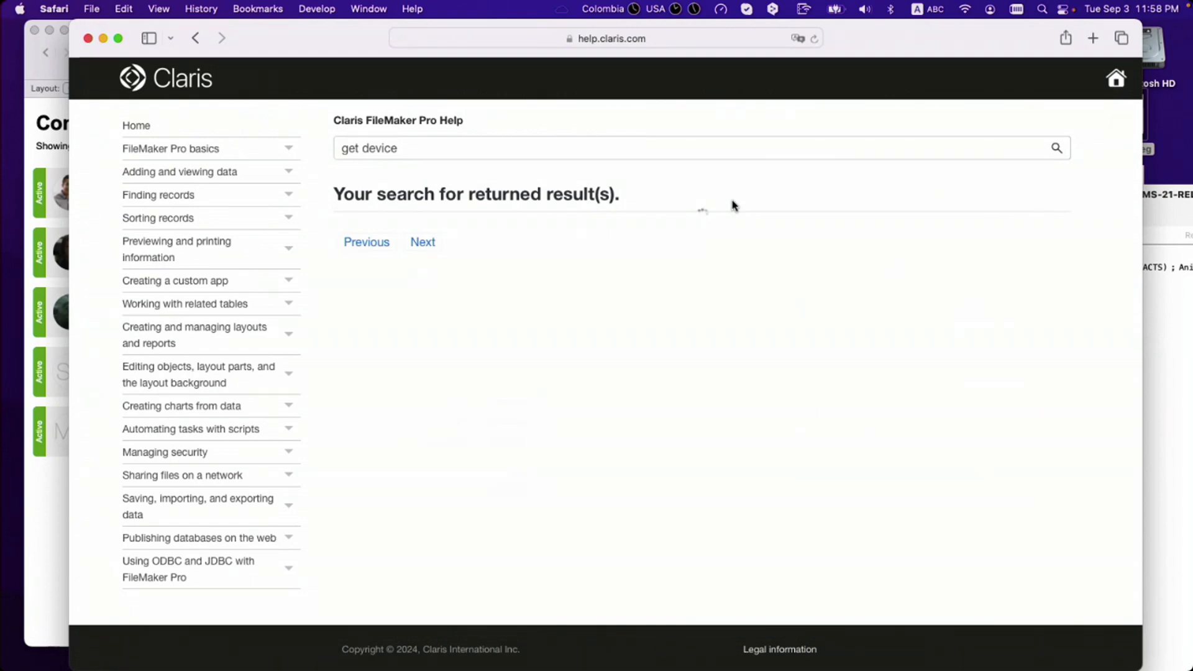
Step: Read the Get(Device) return codes, set the help window aside and reopen the Script Workspace
{"action": "left_click", "coordinate": [373, 242]}
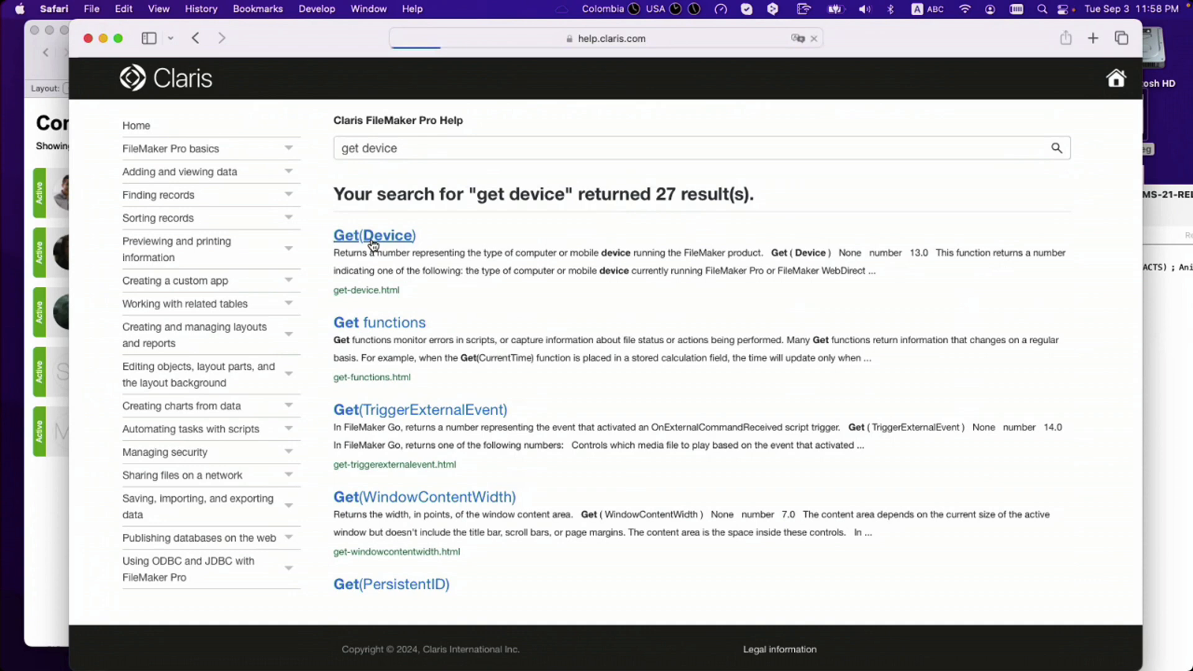
{"action": "scroll", "coordinate": [516, 346], "scroll_direction": "down", "scroll_amount": 5}
{"action": "scroll", "coordinate": [521, 347], "scroll_direction": "down", "scroll_amount": 1}
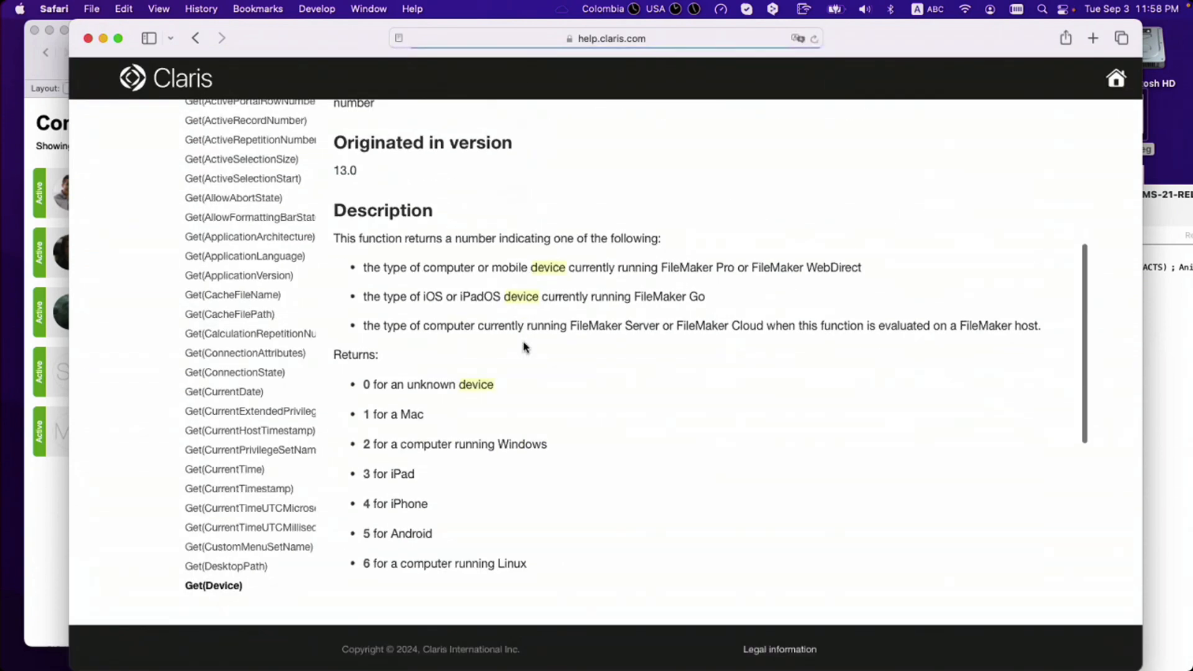
{"action": "left_click_drag", "start_coordinate": [321, 43], "coordinate": [714, 67]}
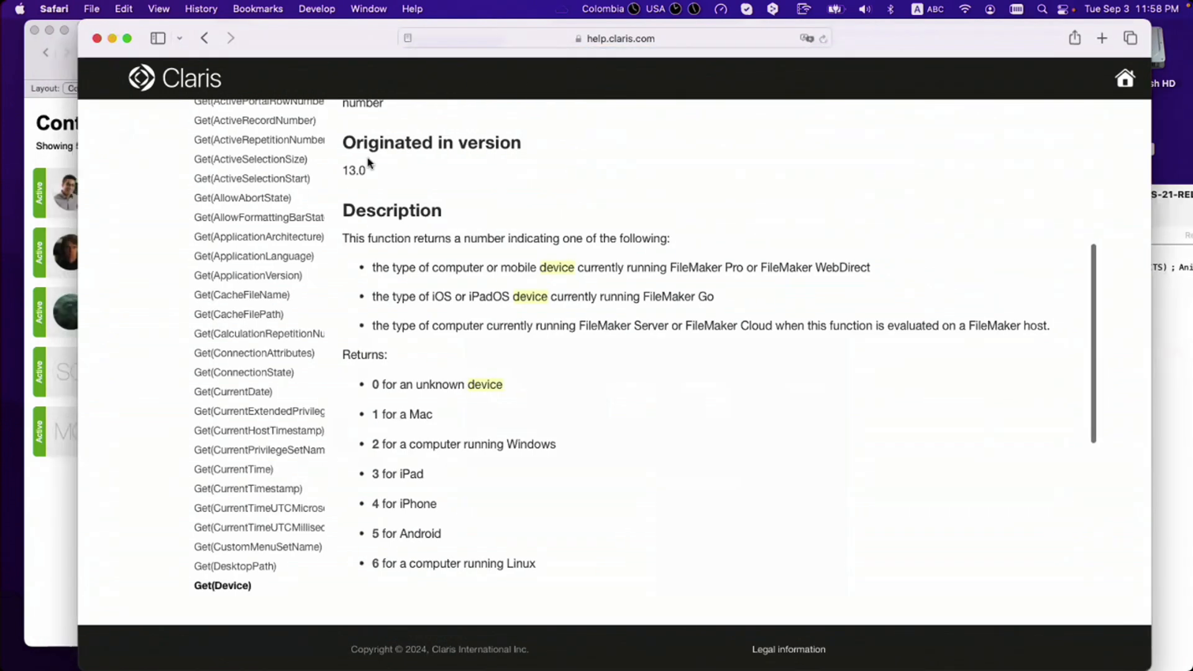
{"action": "left_click", "coordinate": [309, 141]}
{"action": "key", "text": "super+shift+s"}
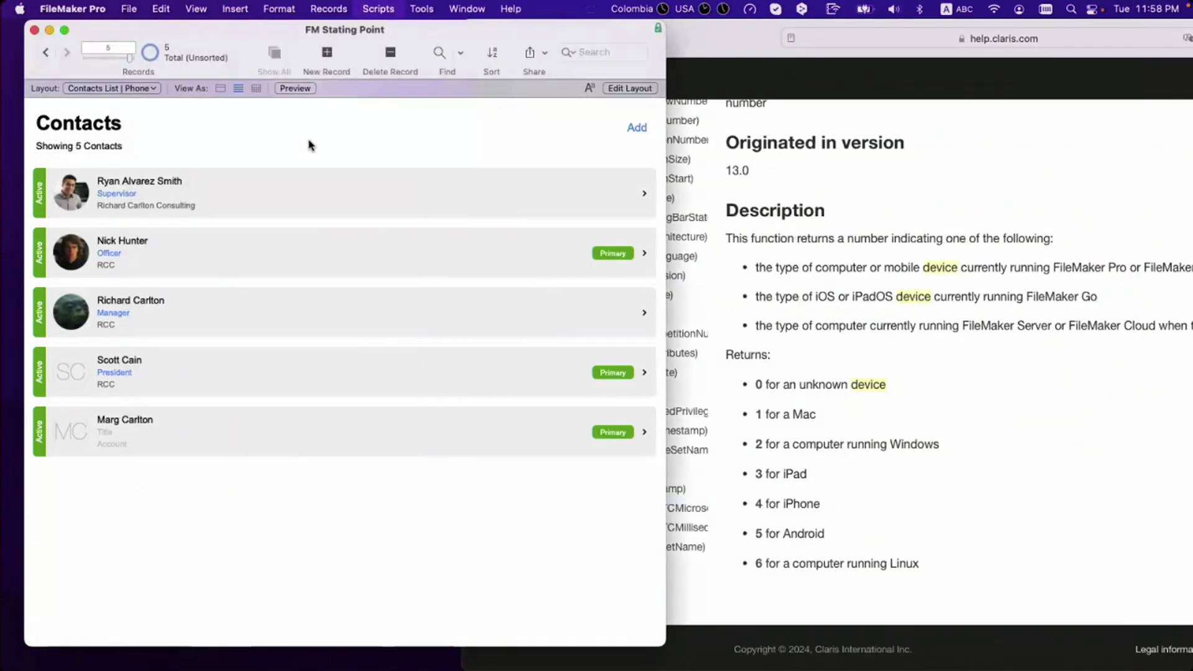
Step: Check the file's script triggers in File Options without changing anything
{"action": "left_click_drag", "start_coordinate": [651, 225], "coordinate": [372, 163]}
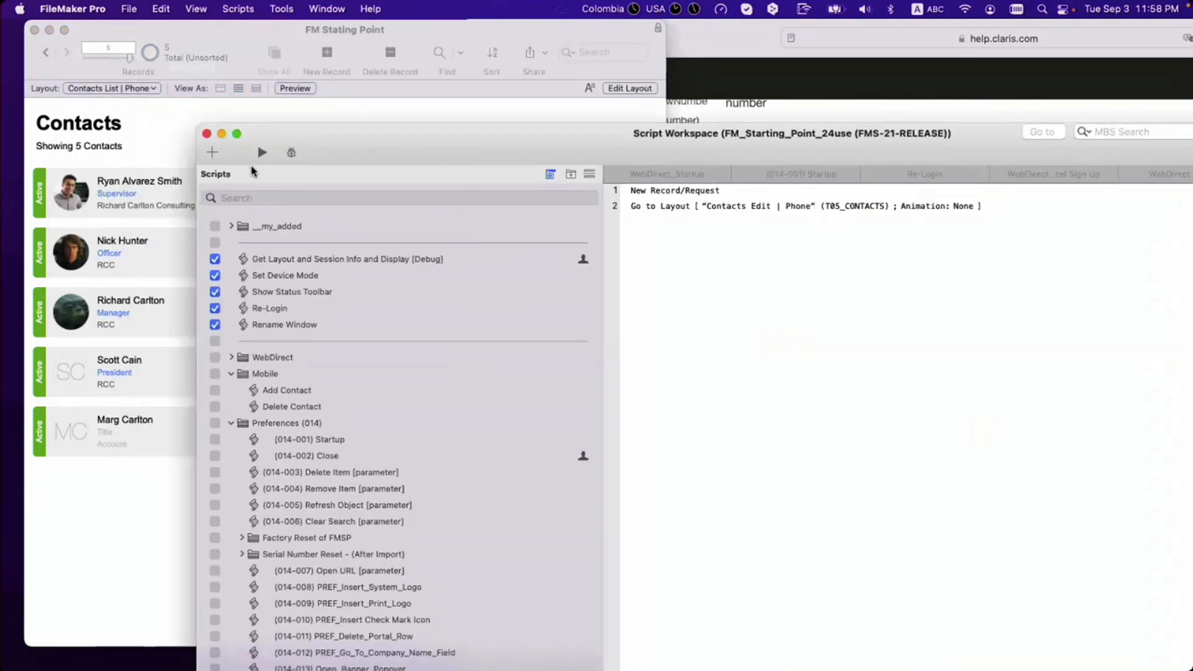
{"action": "left_click", "coordinate": [129, 9]}
{"action": "mouse_move", "coordinate": [146, 169]}
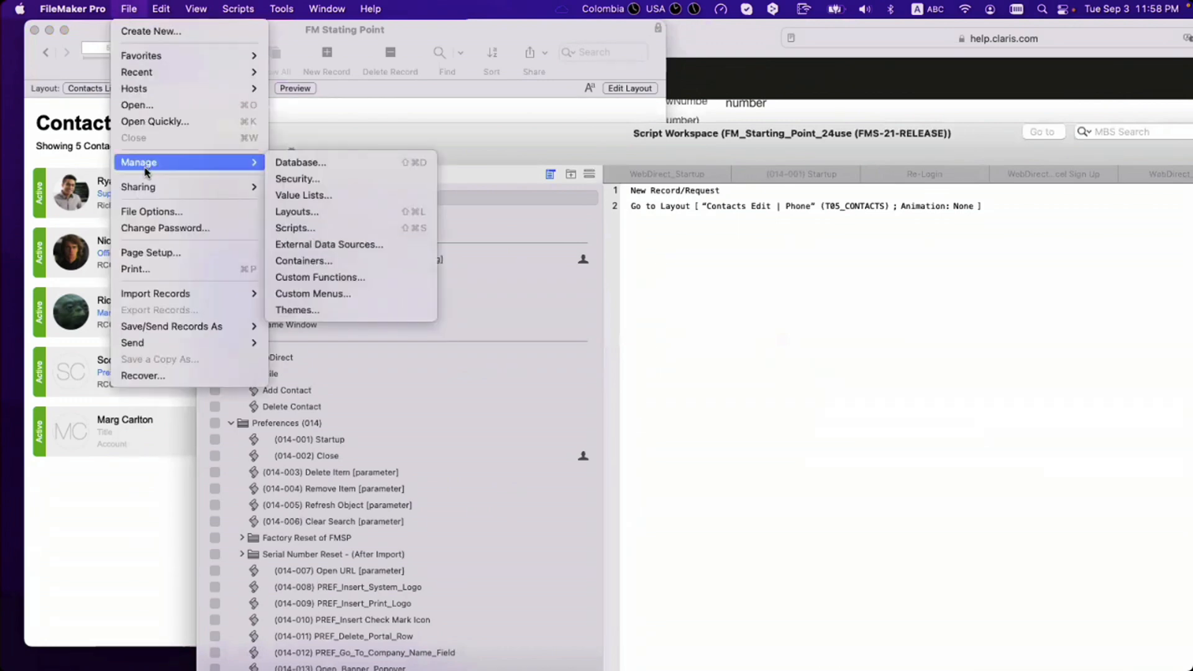
{"action": "left_click", "coordinate": [152, 212]}
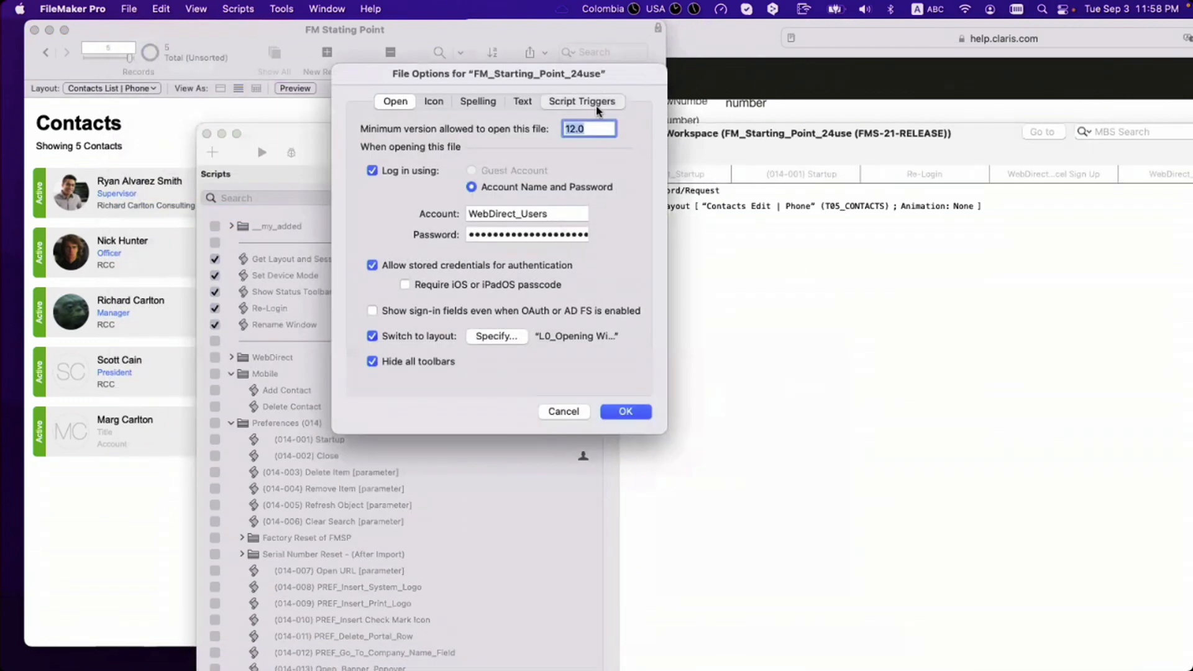
{"action": "left_click", "coordinate": [597, 103]}
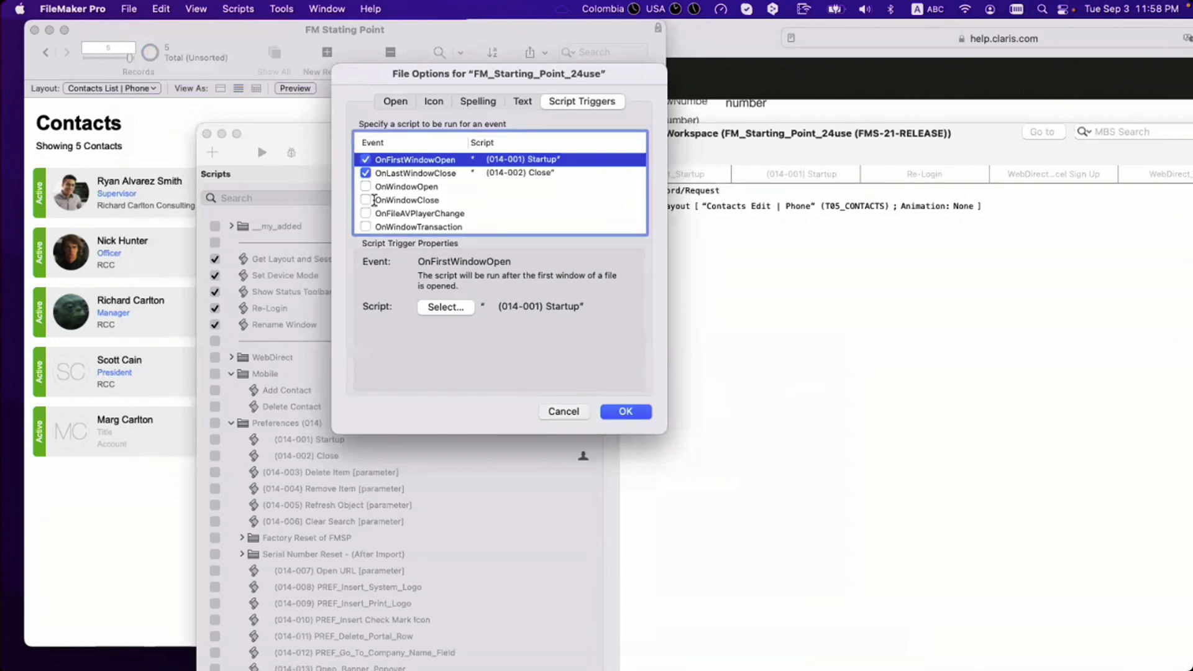
{"action": "left_click", "coordinate": [563, 411]}
Step: Open the (014-001) Startup script and search its steps for 'plat'
{"action": "left_click", "coordinate": [367, 198]}
{"action": "type", "text": "014"}
{"action": "left_click", "coordinate": [383, 243]}
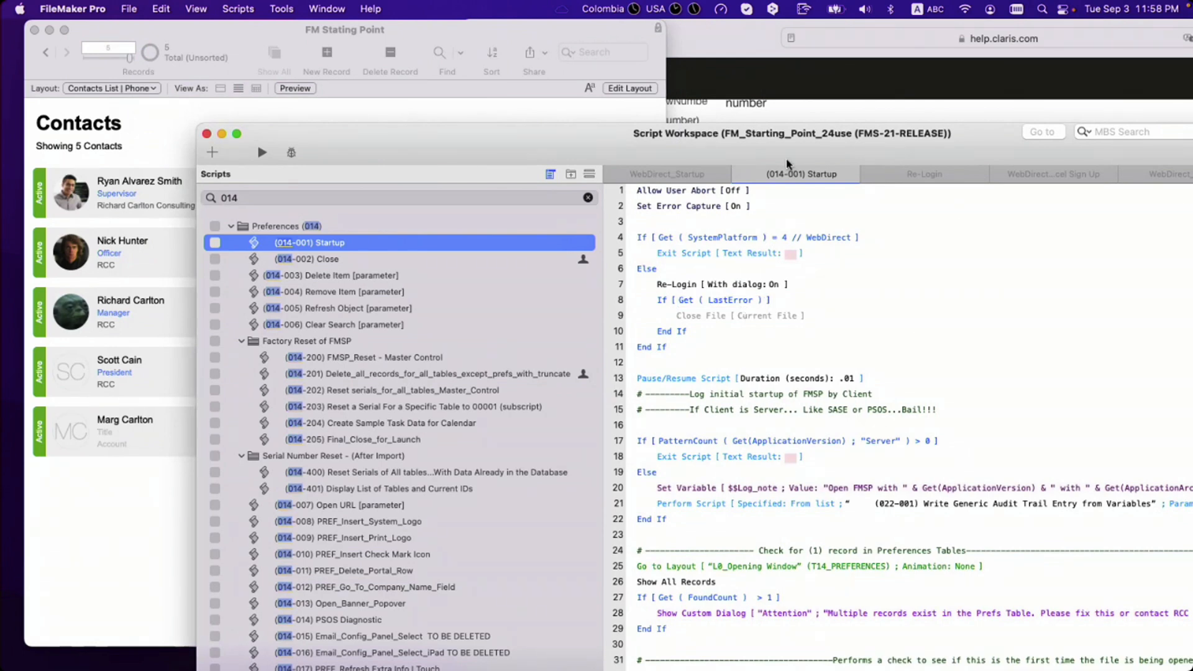
{"action": "left_click_drag", "start_coordinate": [946, 126], "coordinate": [943, 124]}
{"action": "left_click", "coordinate": [945, 104]}
{"action": "type", "text": "plat"}
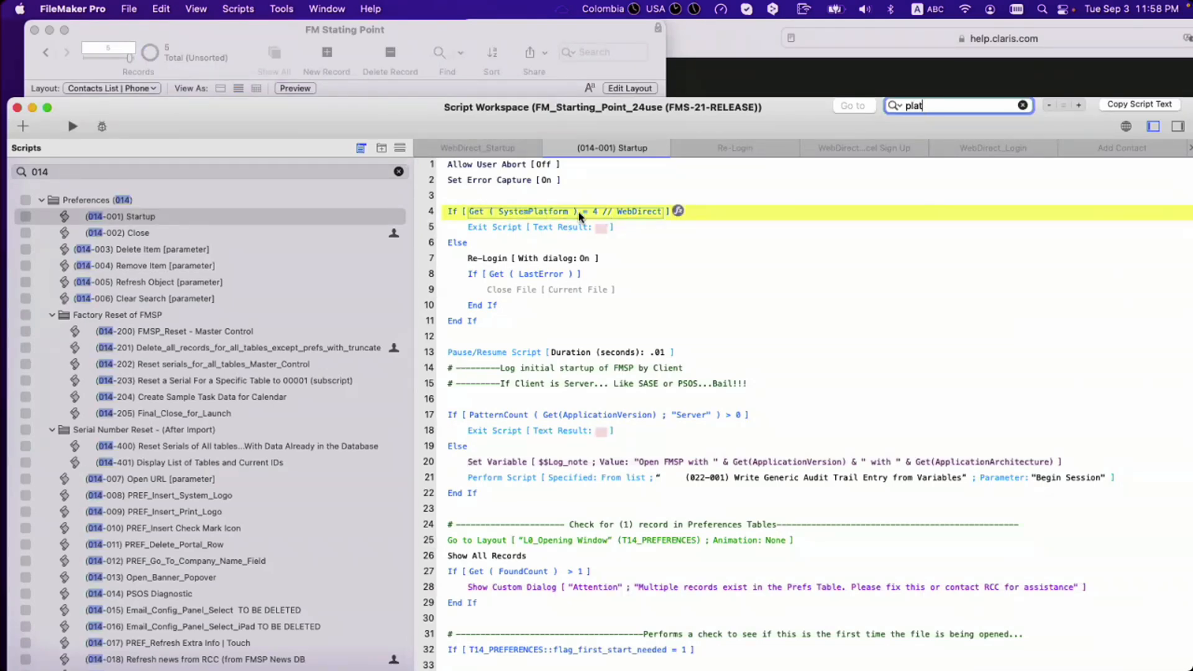
{"action": "scroll", "coordinate": [567, 249], "scroll_direction": "down", "scroll_amount": 10}
{"action": "scroll", "coordinate": [567, 251], "scroll_direction": "down", "scroll_amount": 20}
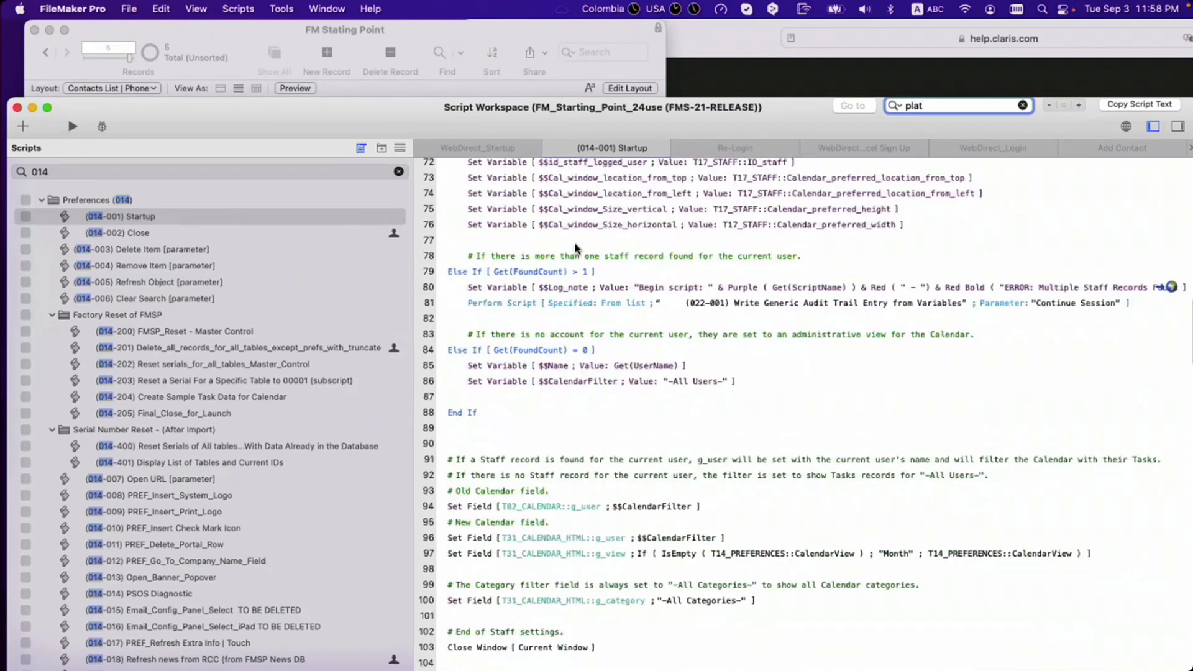
{"action": "scroll", "coordinate": [581, 254], "scroll_direction": "up", "scroll_amount": 1}
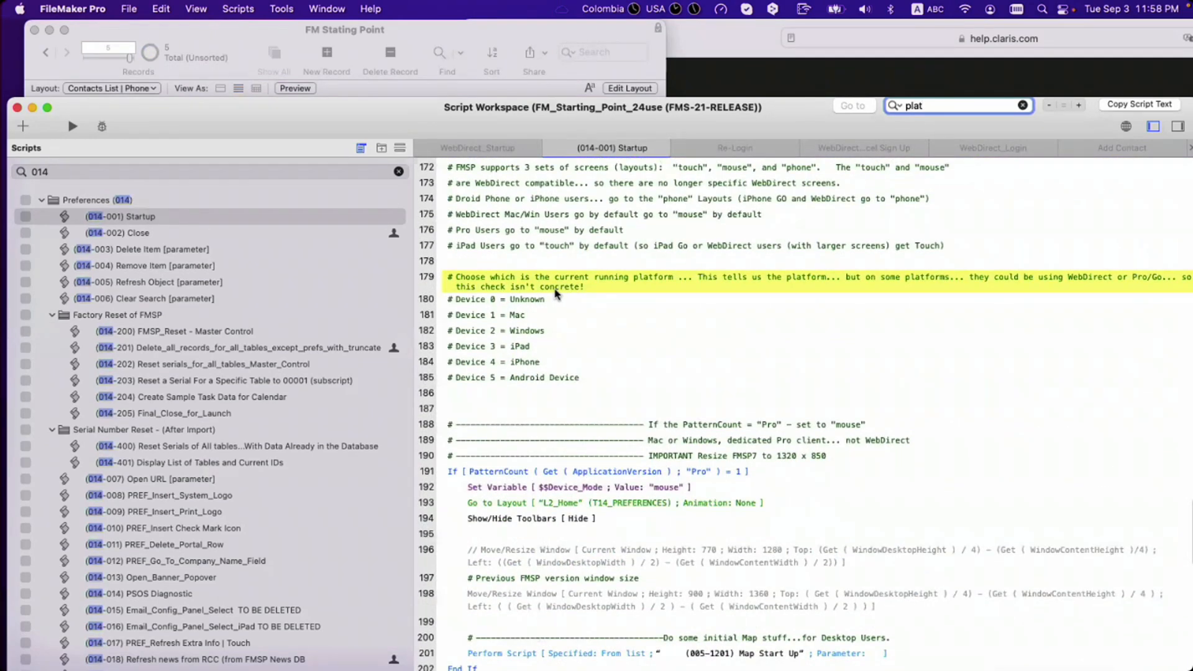
{"action": "scroll", "coordinate": [555, 293], "scroll_direction": "down", "scroll_amount": 15}
{"action": "scroll", "coordinate": [565, 322], "scroll_direction": "up", "scroll_amount": 12}
{"action": "scroll", "coordinate": [565, 323], "scroll_direction": "up", "scroll_amount": 20}
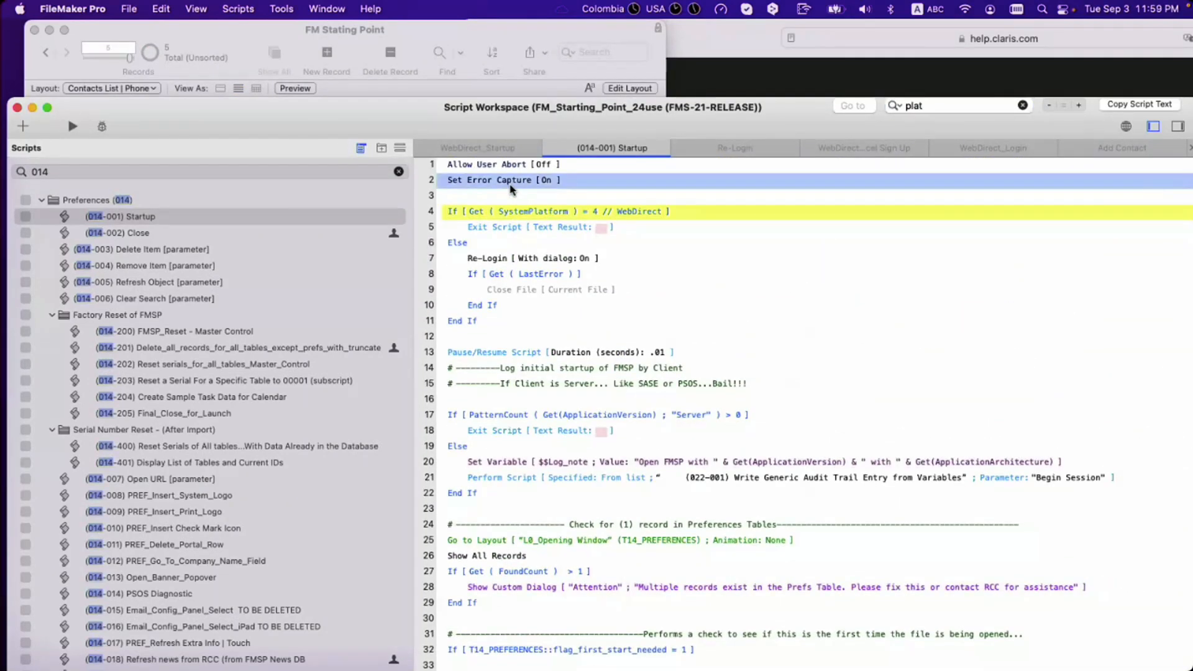
{"action": "key", "text": "Return"}
Step: Review the platform and server checks and insert two empty lines after line 22
{"action": "left_click", "coordinate": [546, 180]}
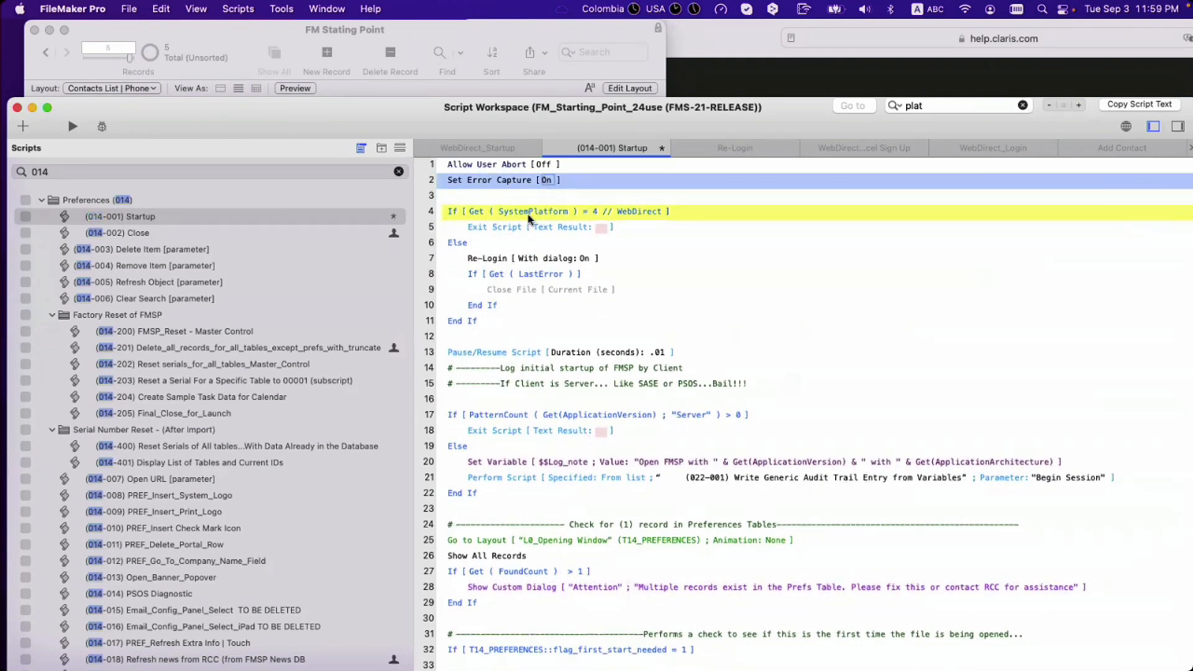
{"action": "left_click", "coordinate": [474, 323]}
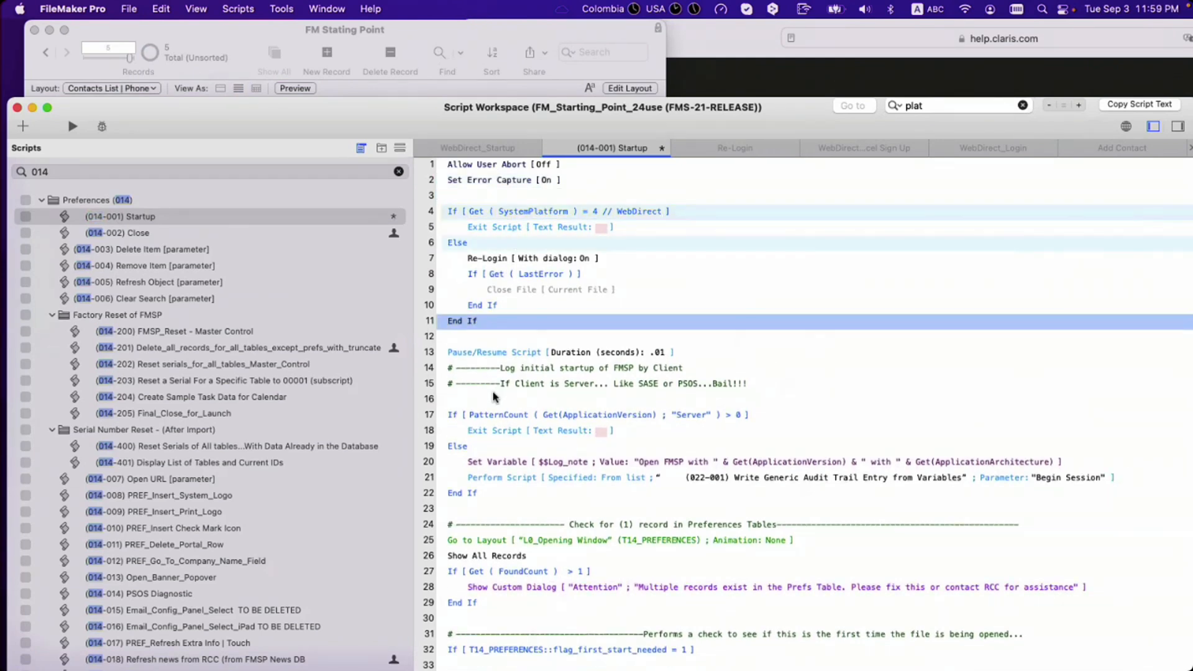
{"action": "mouse_move", "coordinate": [494, 416]}
{"action": "left_click", "coordinate": [486, 498]}
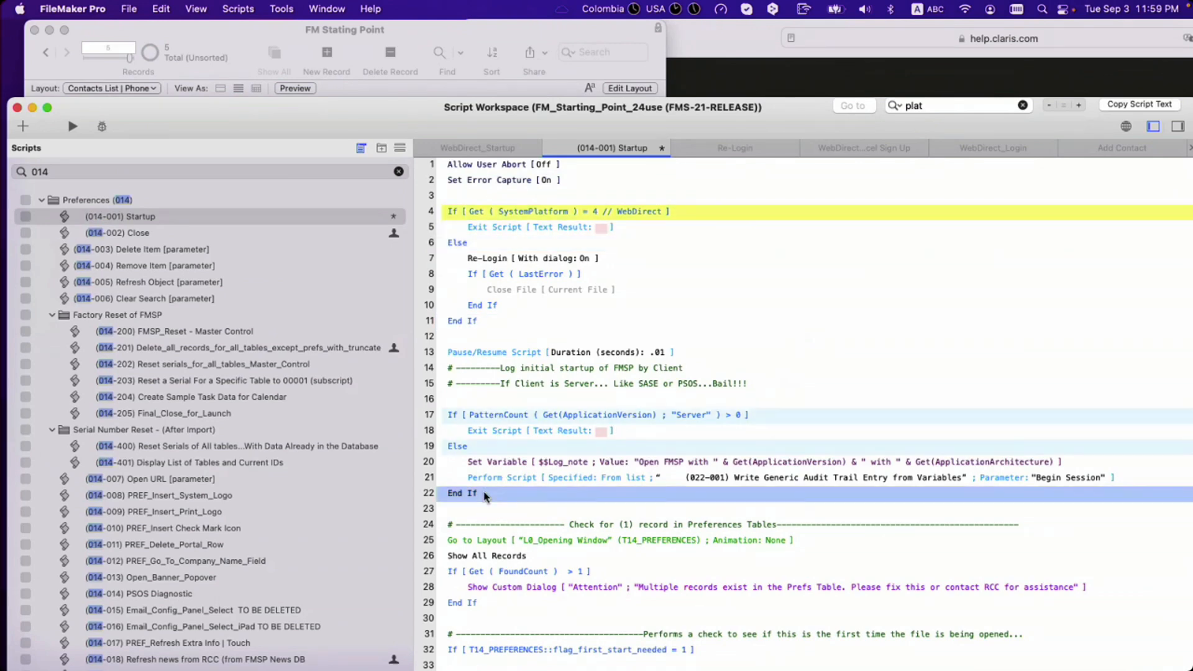
{"action": "key", "text": "Return"}
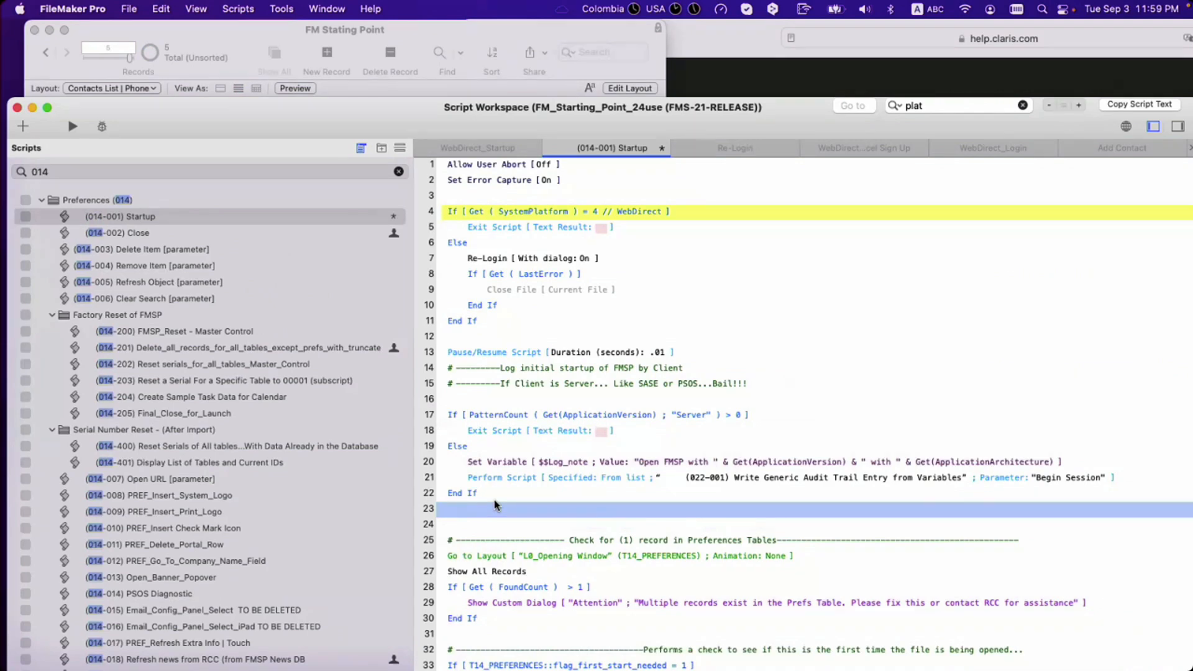
{"action": "key", "text": "Return"}
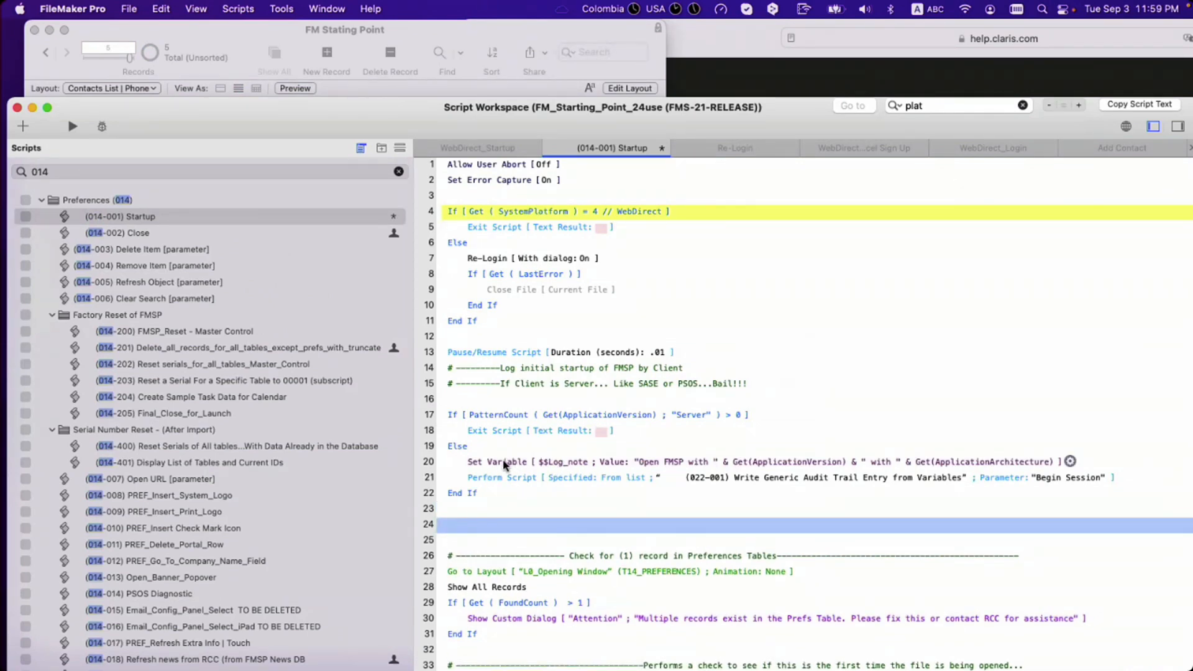
{"action": "scroll", "coordinate": [534, 481], "scroll_direction": "down", "scroll_amount": 2}
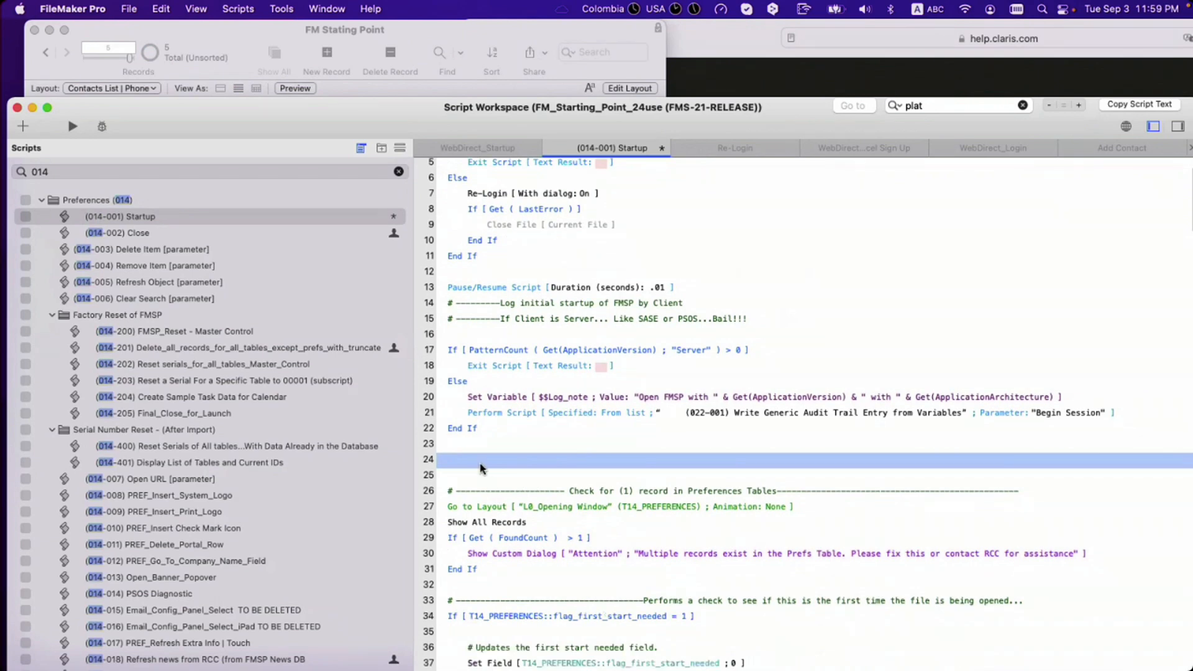
{"action": "left_click_drag", "start_coordinate": [540, 114], "coordinate": [620, 89]}
Step: Add a Set Variable step on line 24 and begin typing its $$ variable name
{"action": "type", "text": "Set Variable"}
{"action": "key", "text": "Return"}
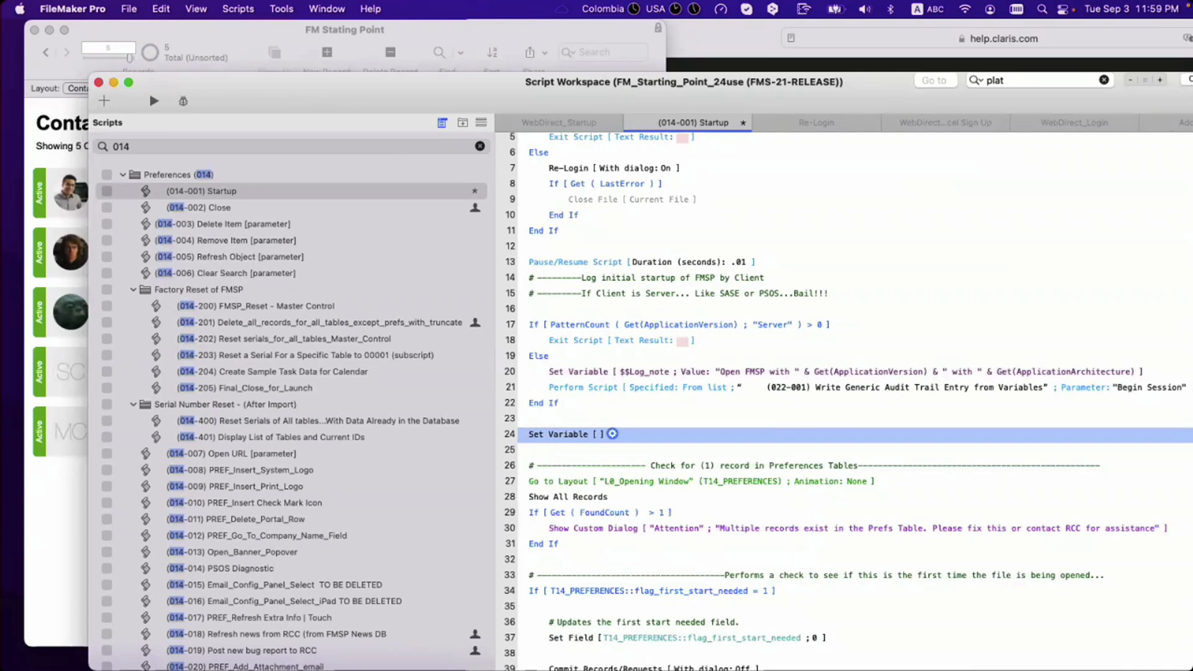
{"action": "key", "text": "Return"}
{"action": "type", "text": "$$"}
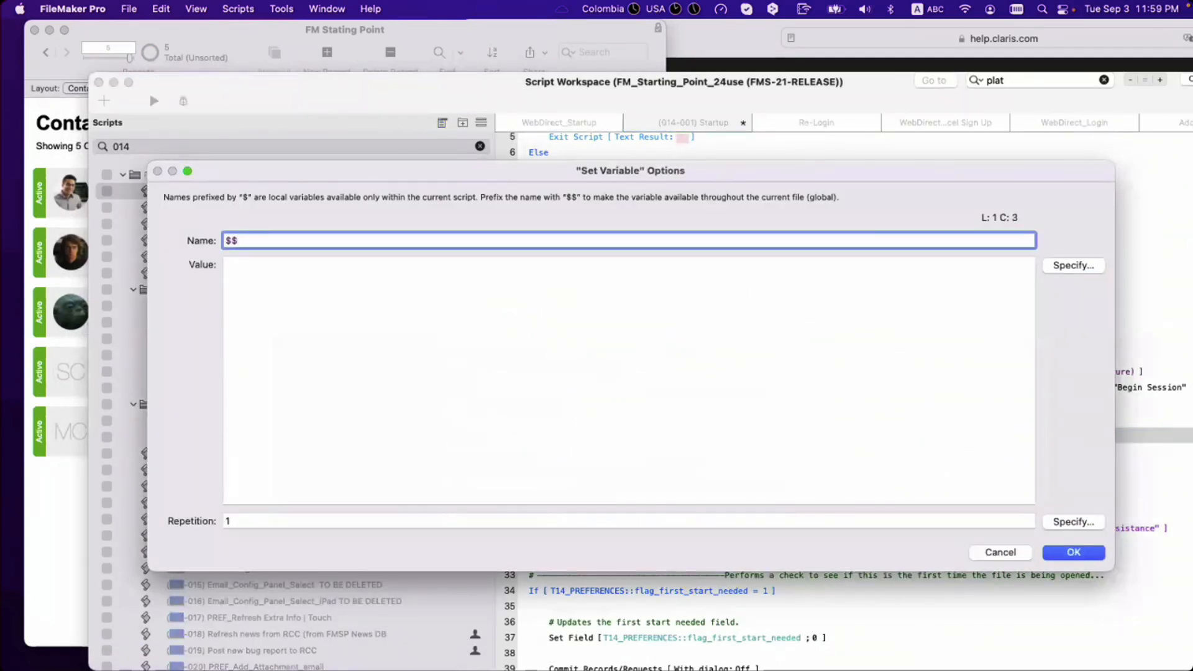
{"action": "type", "text": "Current"}
{"action": "type", "text": "current+p"}
{"action": "type", "text": "lat"}
Step: Name the variable $$current_platform and start its value calculation with Choose ( )
{"action": "key", "text": "BackSpace"}
{"action": "key", "text": "BackSpace"}
{"action": "key", "text": "BackSpace"}
{"action": "key", "text": "BackSpace"}
{"action": "key", "text": "BackSpace"}
{"action": "type", "text": "_platform"}
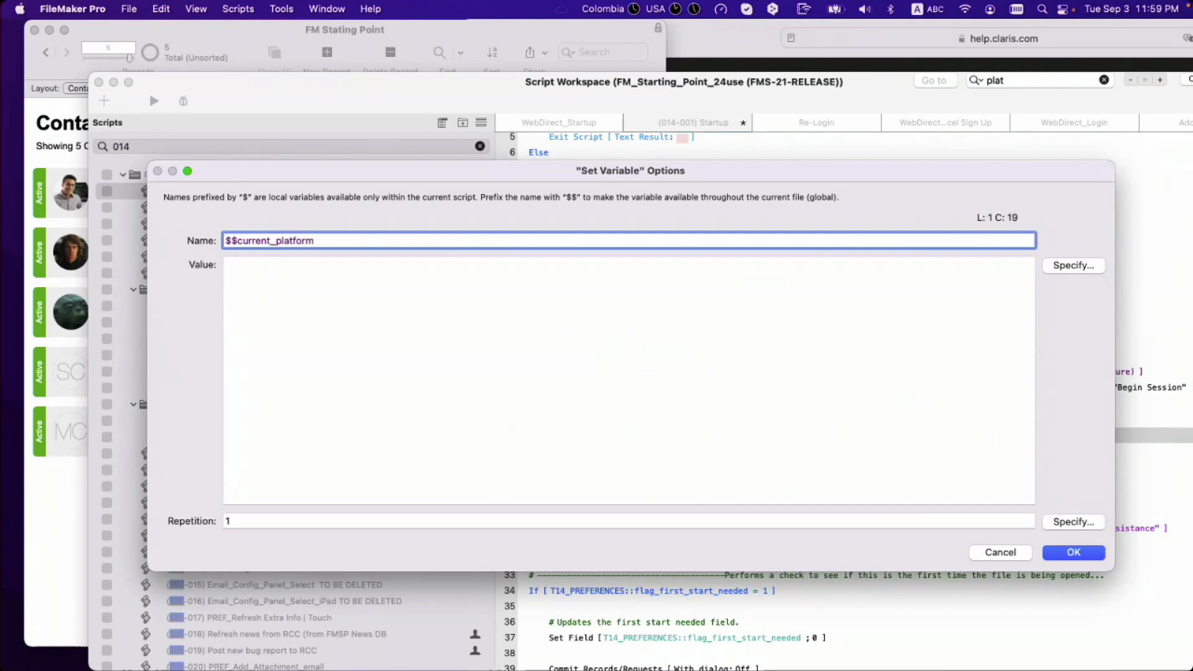
{"action": "left_click", "coordinate": [1072, 270]}
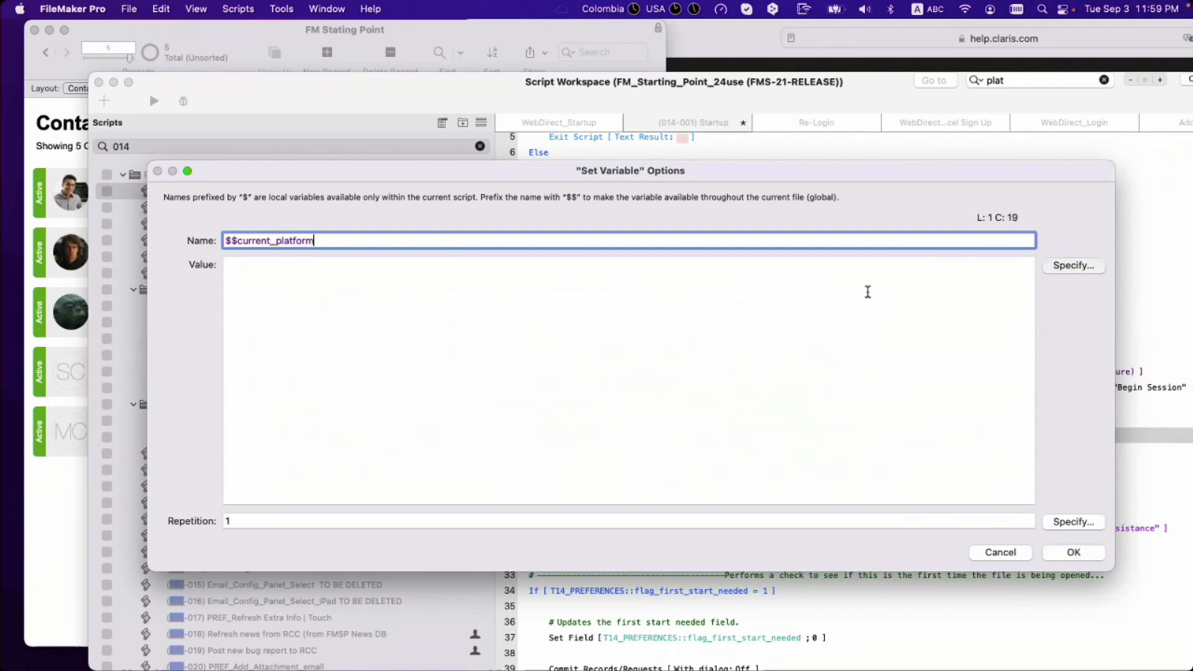
{"action": "left_click_drag", "start_coordinate": [501, 141], "coordinate": [516, 297]}
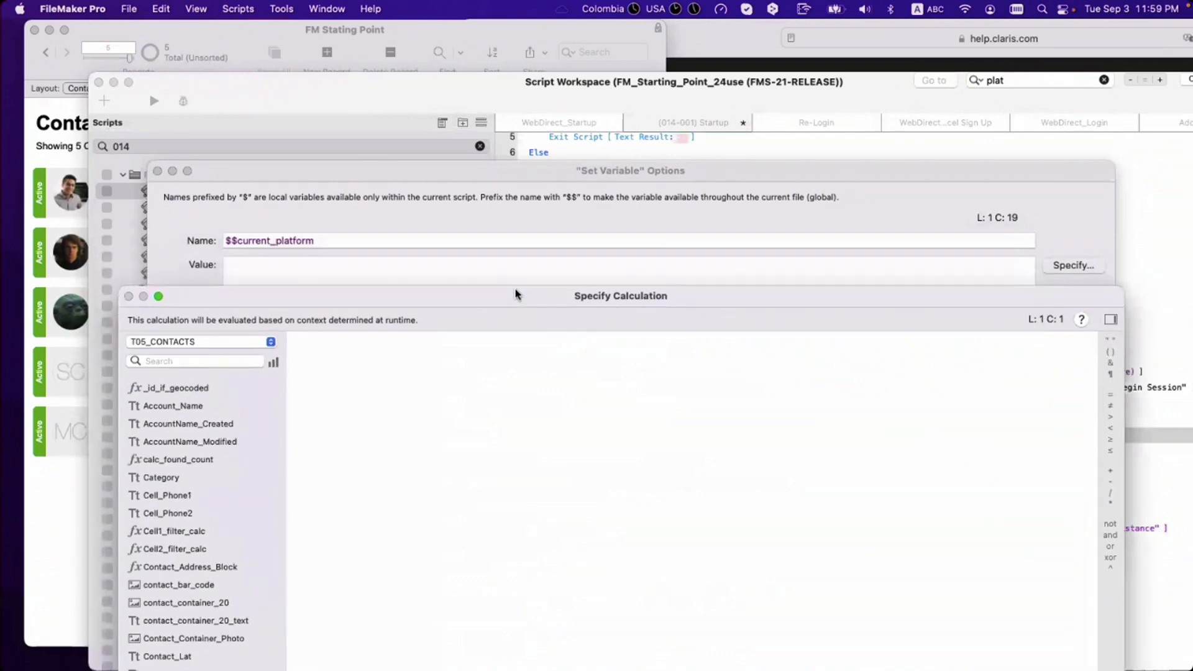
{"action": "type", "text": "cho"}
{"action": "key", "text": "Return"}
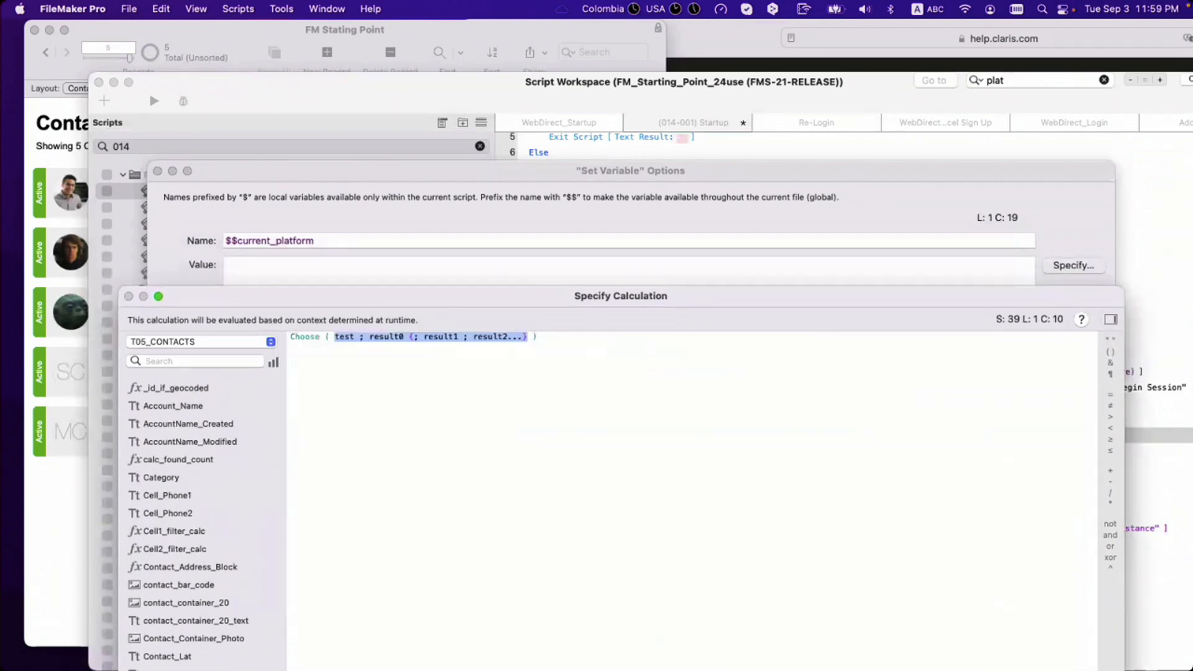
{"action": "left_click", "coordinate": [740, 52]}
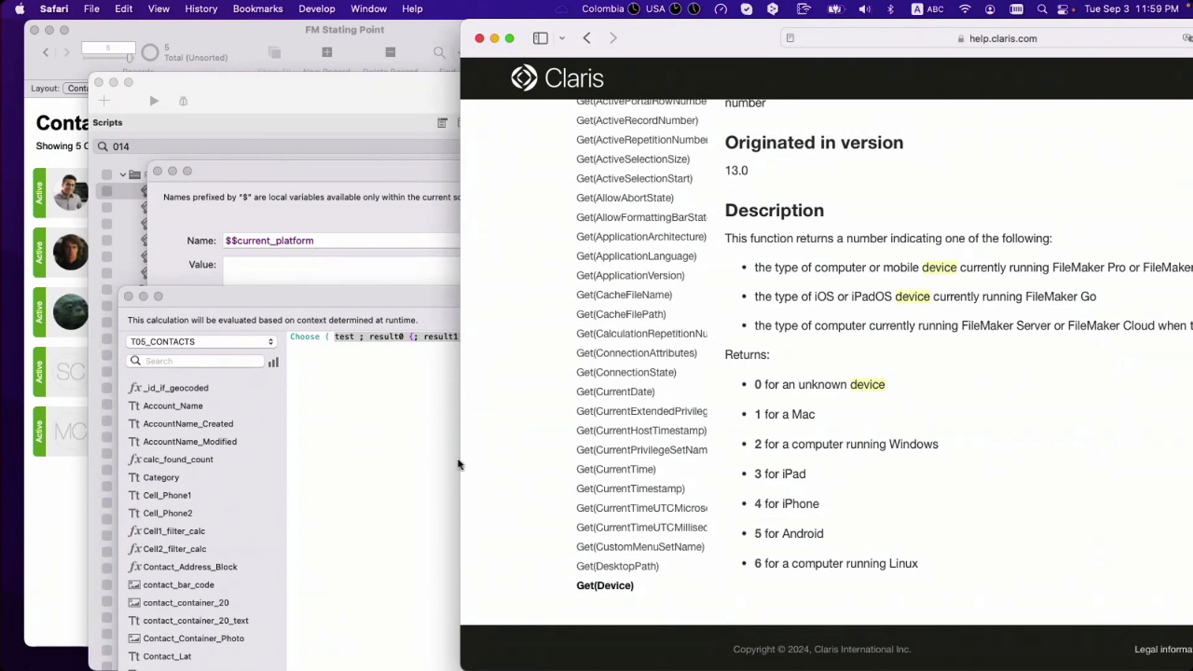
Step: Set the Choose test to Get ( Device )
{"action": "left_click", "coordinate": [341, 339]}
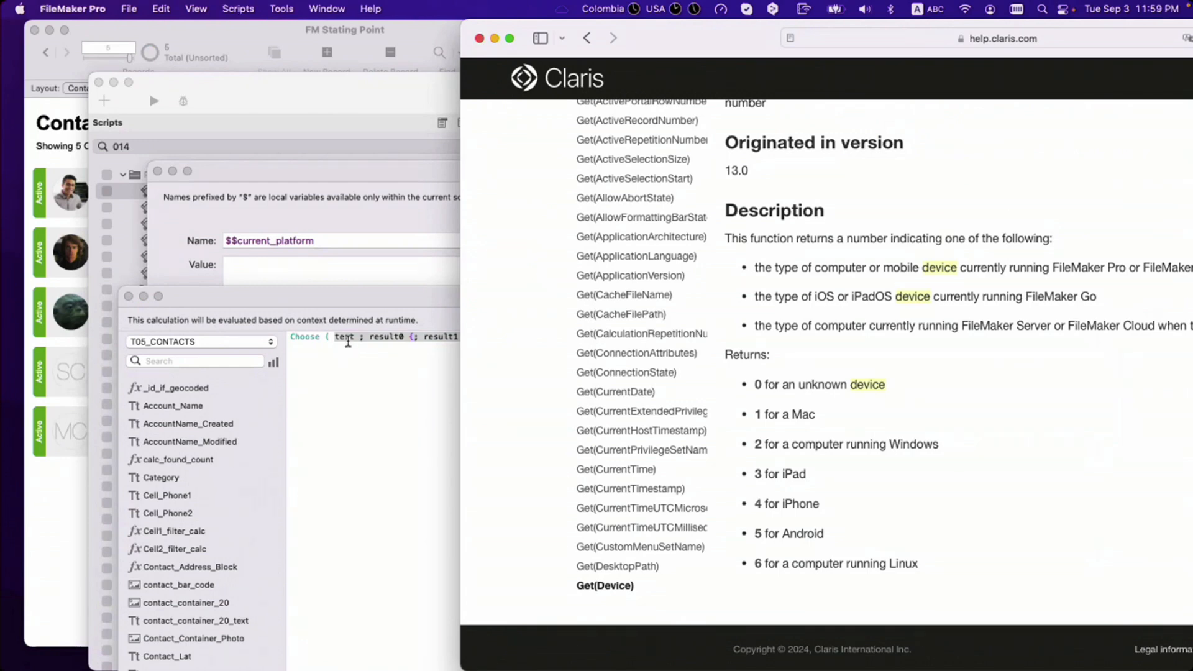
{"action": "double_click", "coordinate": [347, 337]}
{"action": "type", "text": "get"}
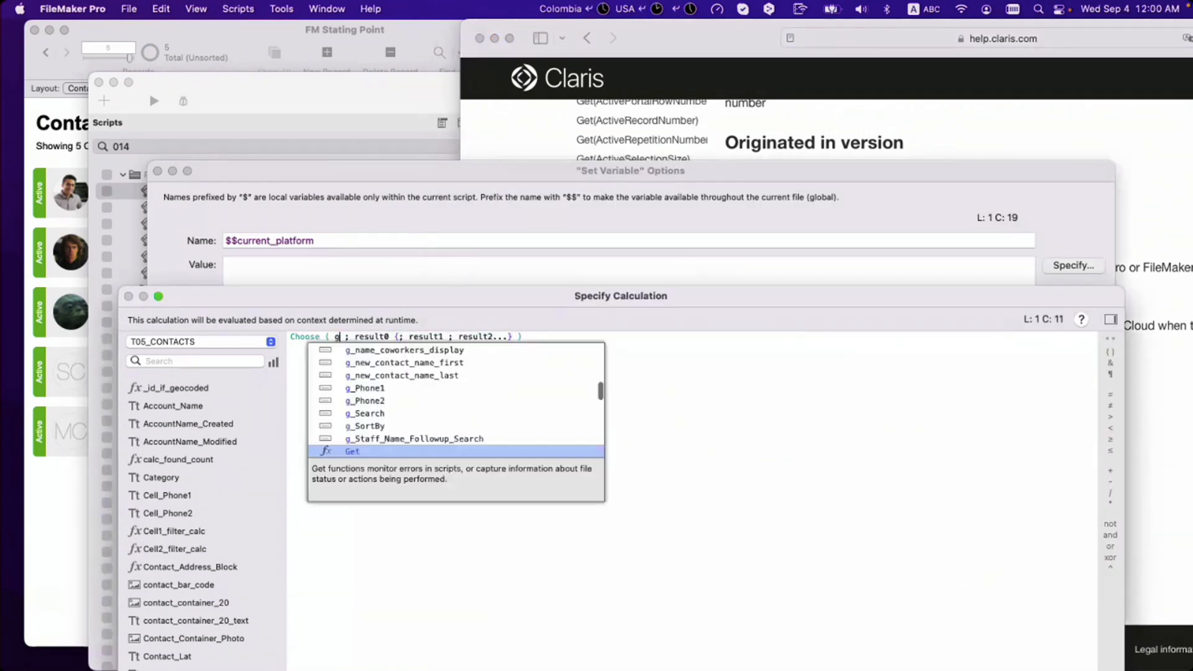
{"action": "key", "text": "Return"}
{"action": "type", "text": "devoi"}
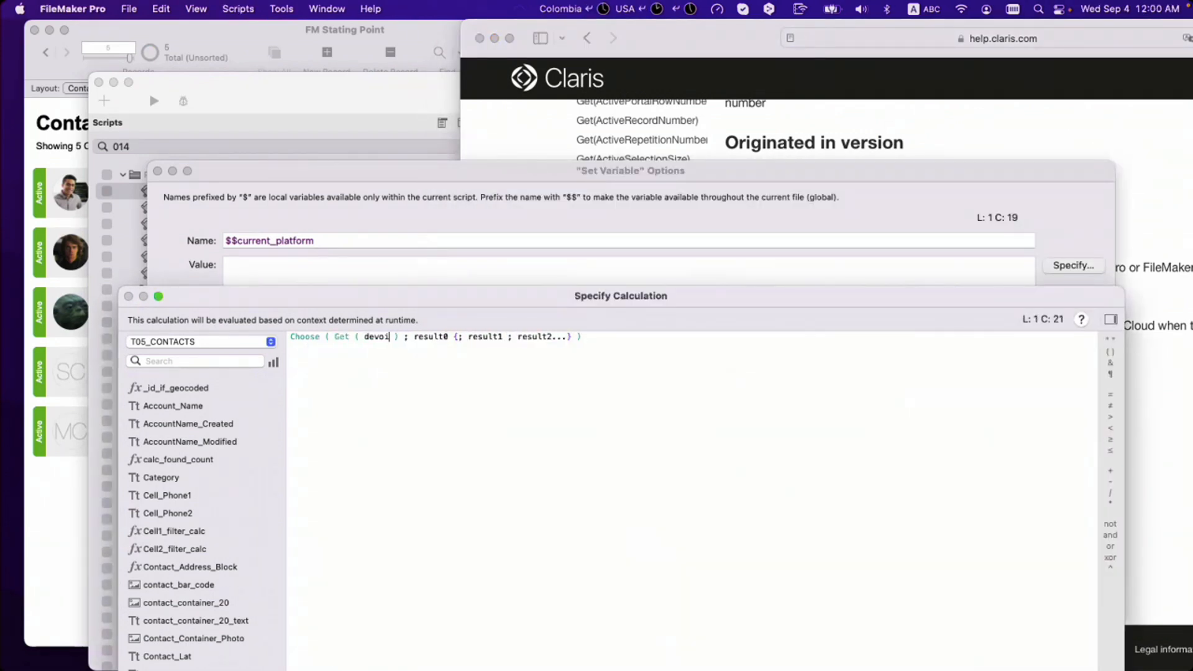
{"action": "key", "text": "BackSpace"}
{"action": "key", "text": "BackSpace"}
{"action": "type", "text": "i"}
{"action": "key", "text": "Return"}
Step: Enter the results "Unknown", "Desktop", "Desktop", checking the device codes in help
{"action": "left_click_drag", "start_coordinate": [420, 342], "coordinate": [577, 343]}
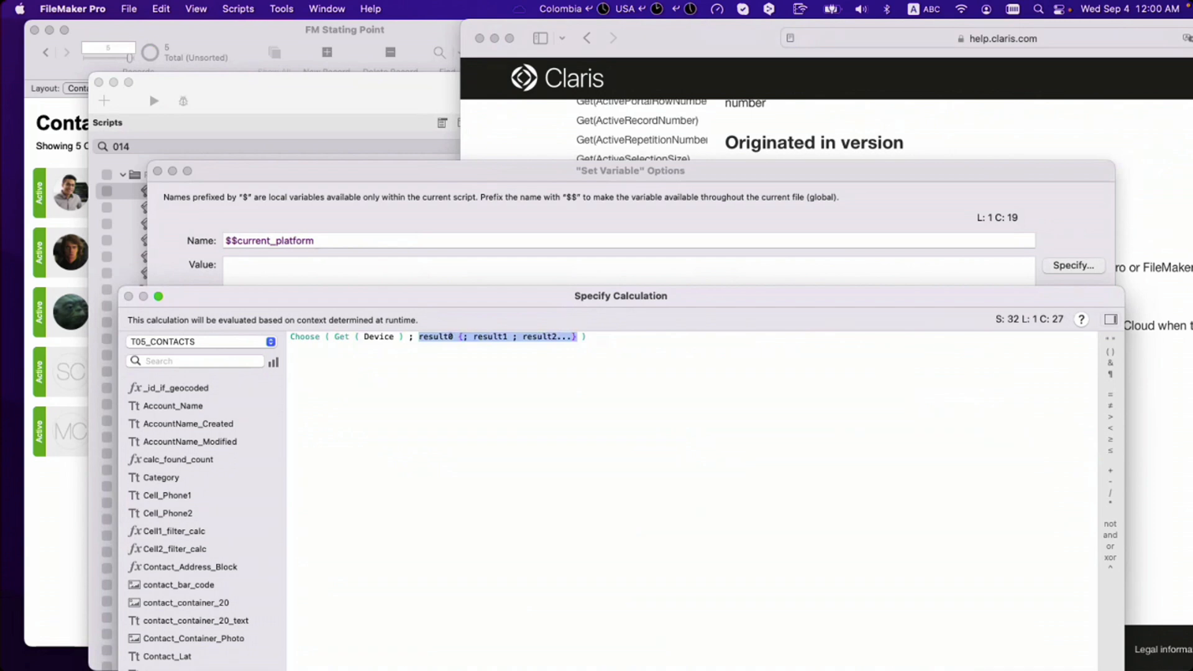
{"action": "type", "text": "\"Unknown"}
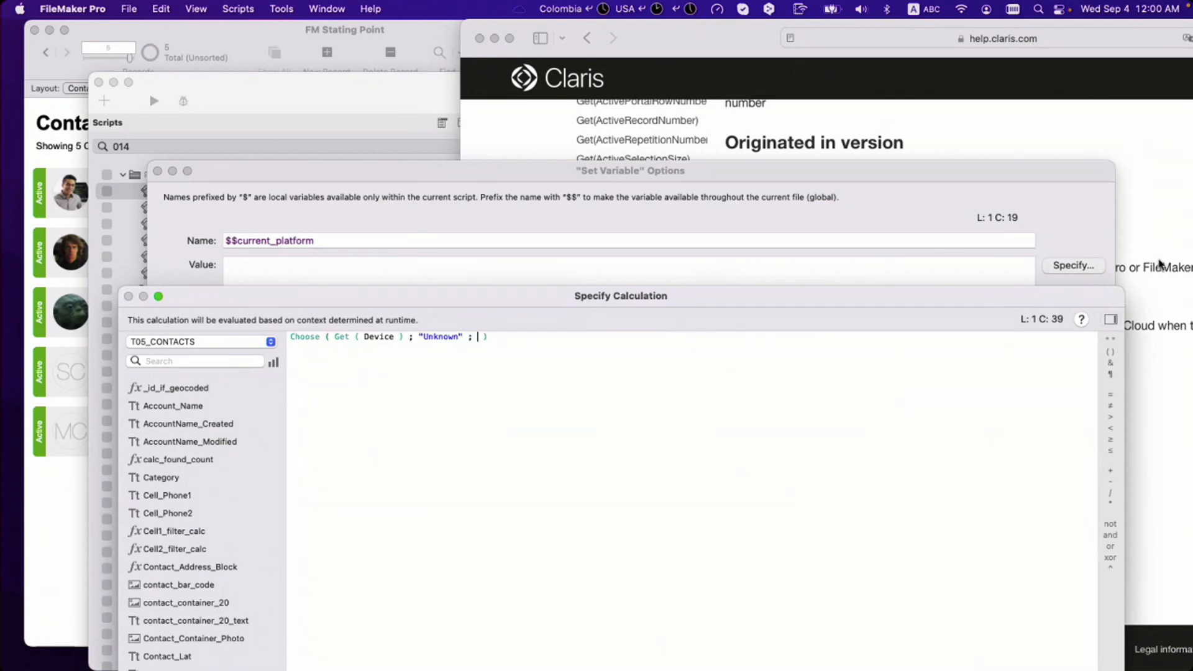
{"action": "key", "text": "super+Tab"}
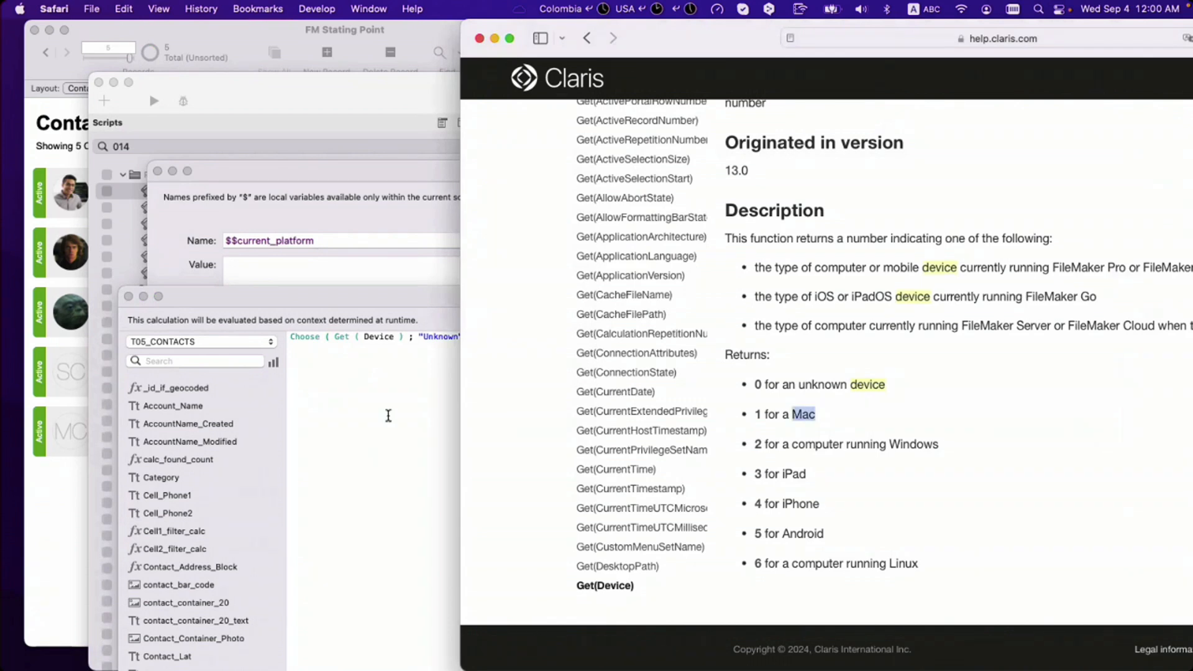
{"action": "left_click", "coordinate": [457, 346]}
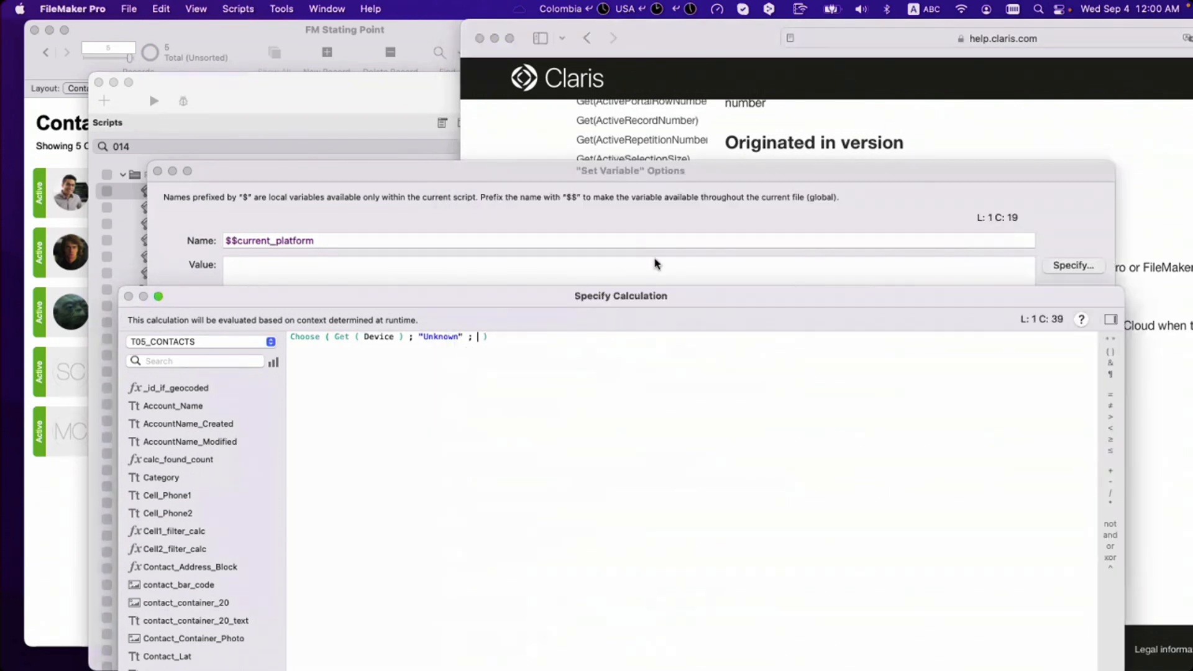
{"action": "key", "text": "super+Tab"}
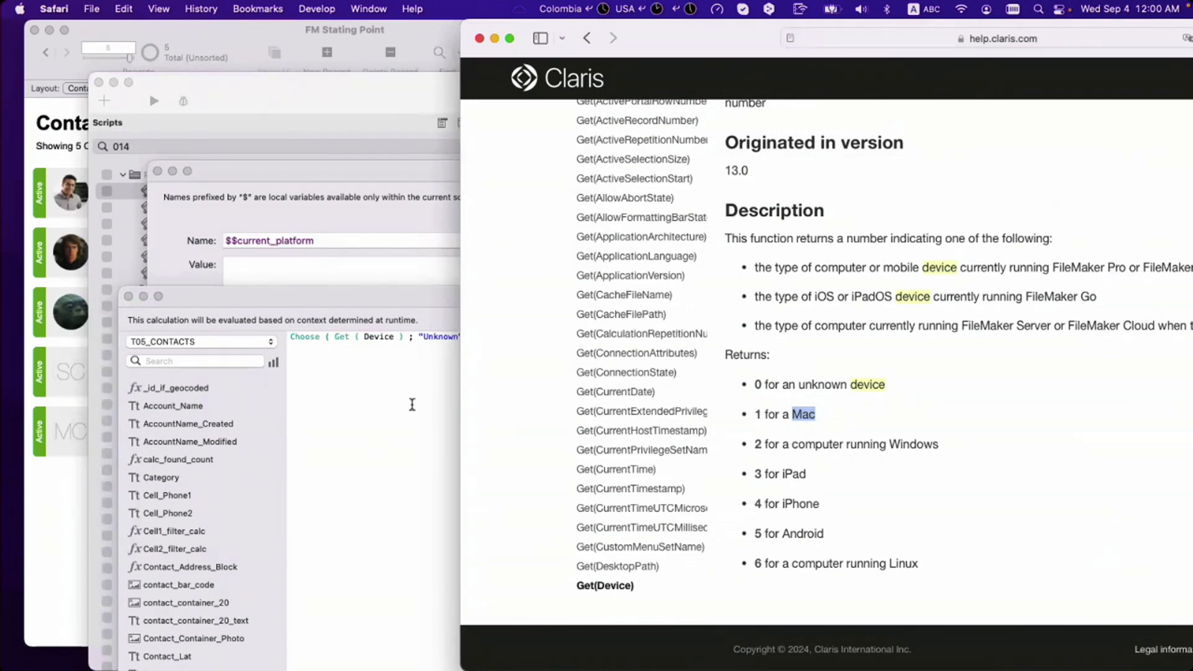
{"action": "left_click", "coordinate": [481, 367]}
{"action": "type", "text": "\""}
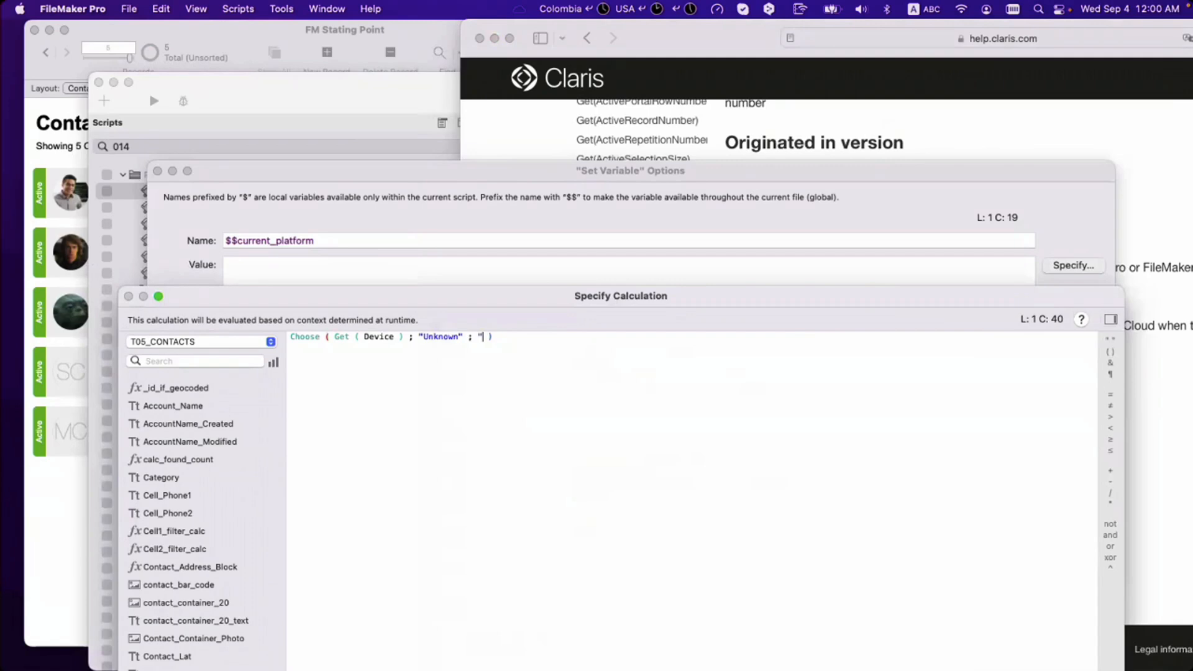
{"action": "type", "text": "Desktop\" ; \"Desktop\""}
{"action": "key", "text": "super+Tab"}
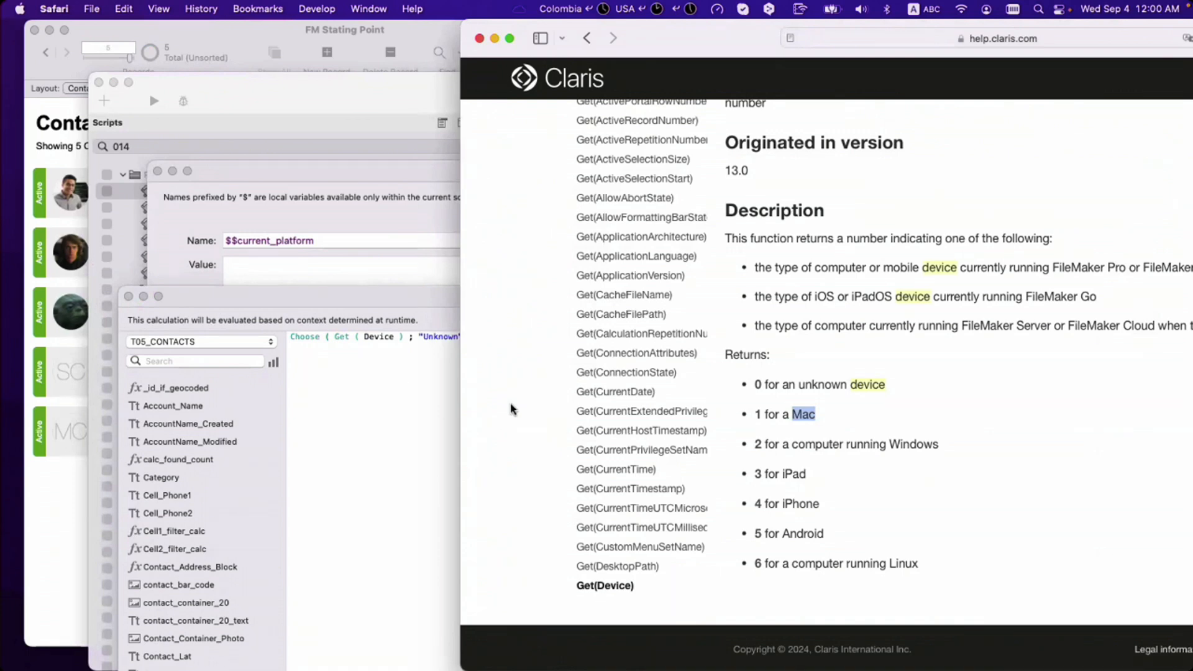
{"action": "key", "text": "super+Tab"}
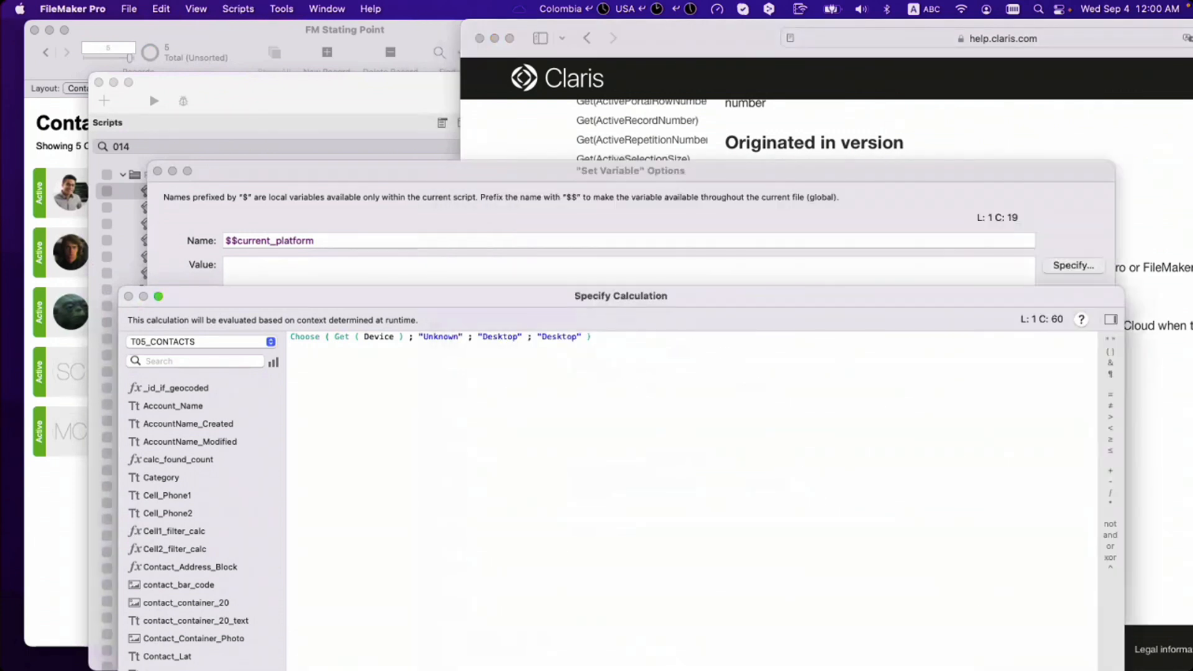
Step: Add the results "Tablet", "Phone" and "Android", copying Android from the help page
{"action": "type", "text": "\"Tablet\" ; \"Phone\" ;"}
{"action": "key", "text": "super+Tab"}
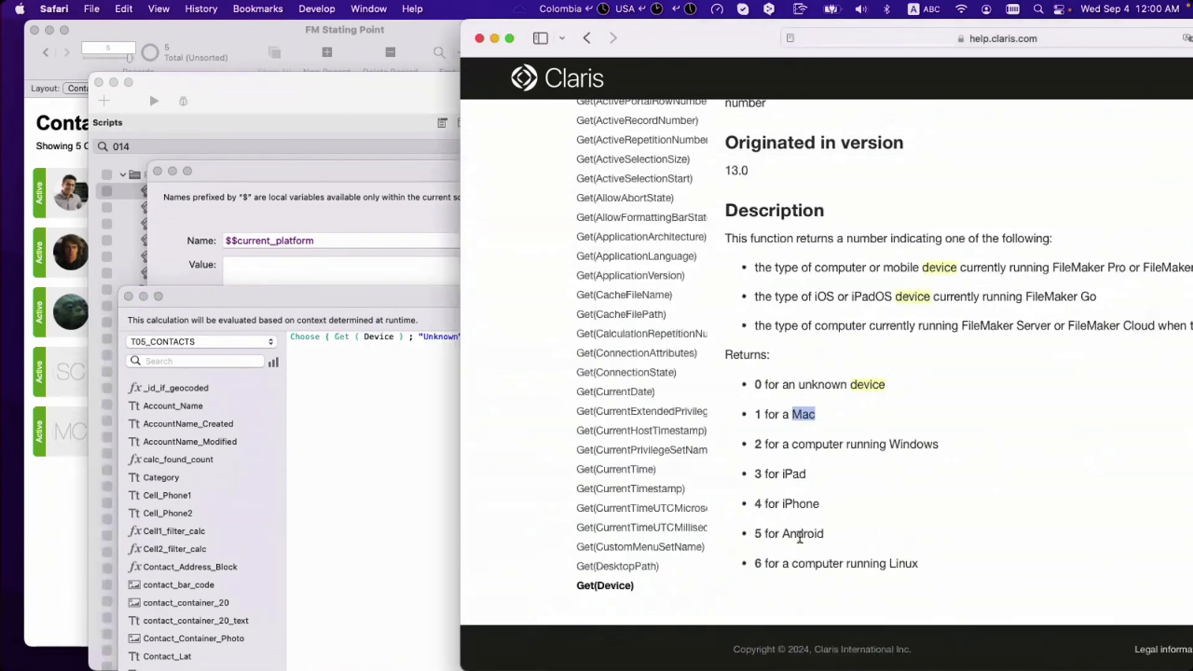
{"action": "double_click", "coordinate": [800, 535]}
{"action": "key", "text": "super+c"}
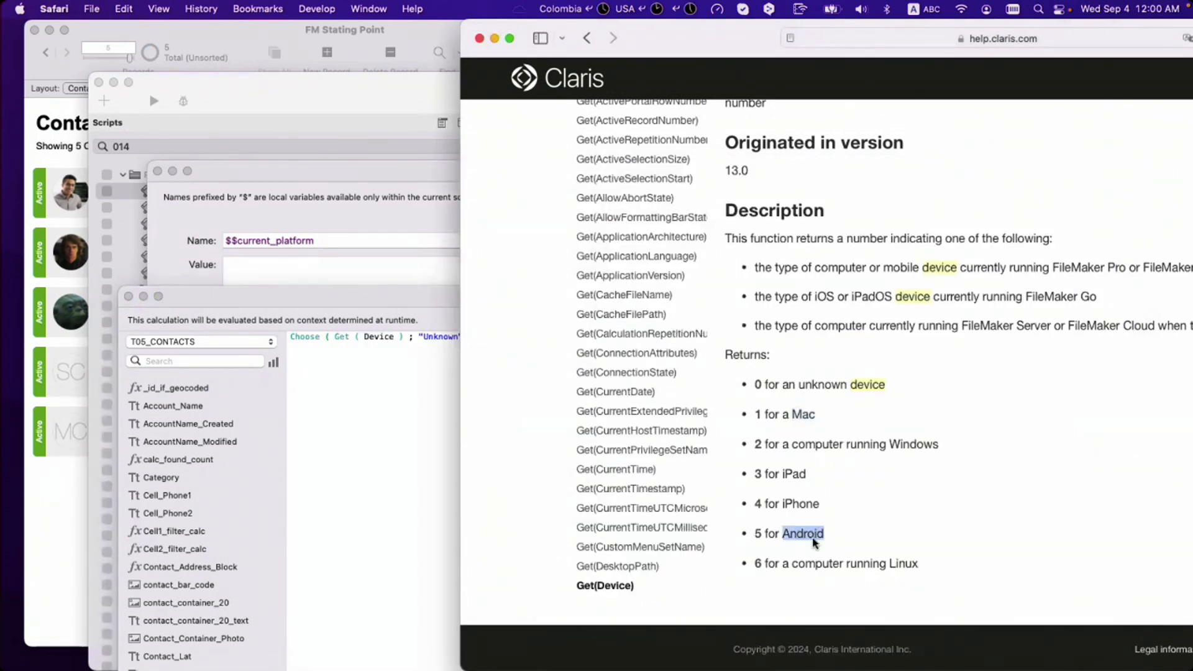
{"action": "key", "text": "super+Tab"}
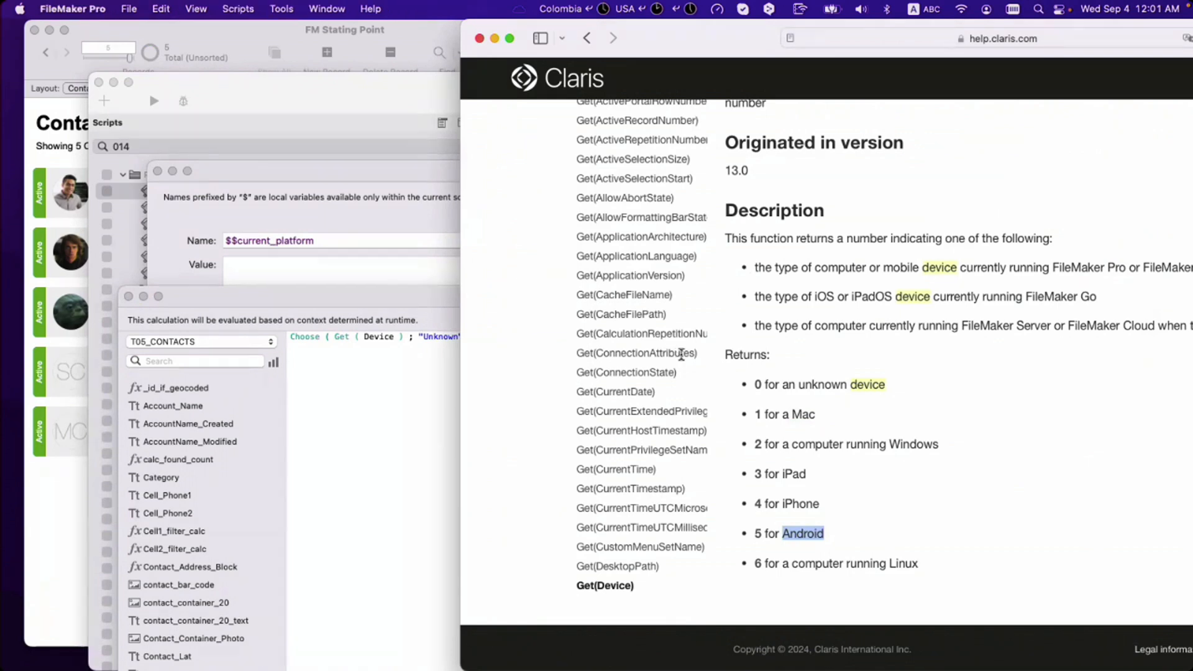
{"action": "type", "text": "\""}
{"action": "key", "text": "super+v"}
{"action": "type", "text": "\""}
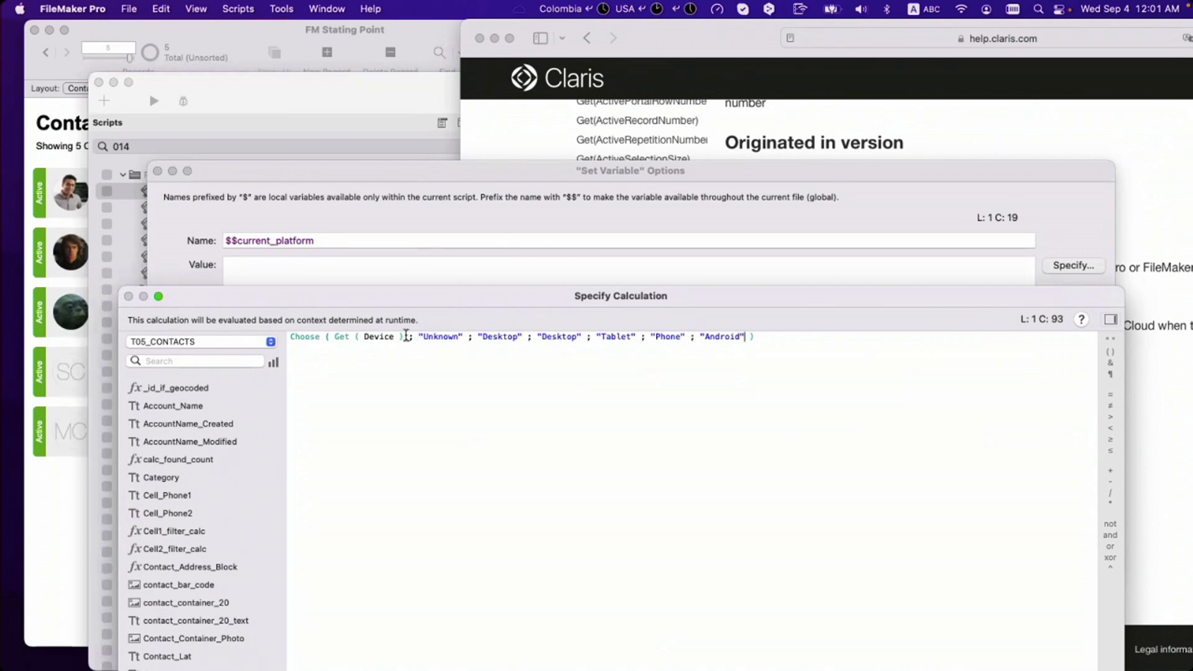
Step: Review each Choose argument, confirm both dialogs and save the Startup script
{"action": "double_click", "coordinate": [326, 336]}
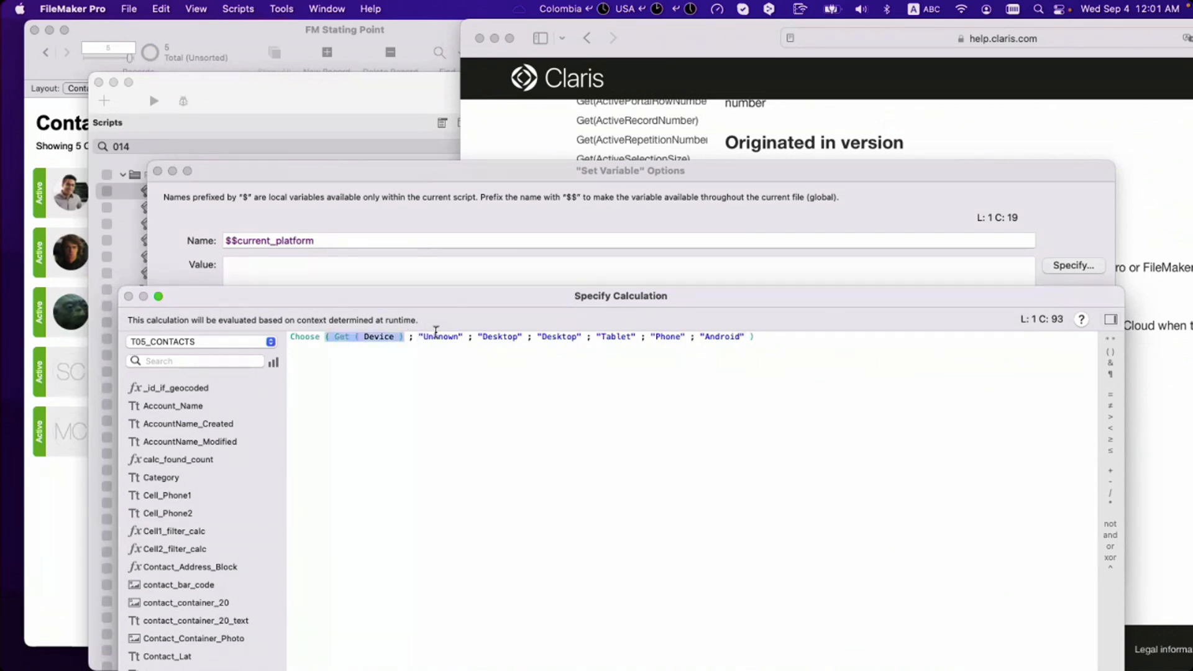
{"action": "double_click", "coordinate": [440, 337]}
{"action": "double_click", "coordinate": [380, 340]}
{"action": "double_click", "coordinate": [490, 338]}
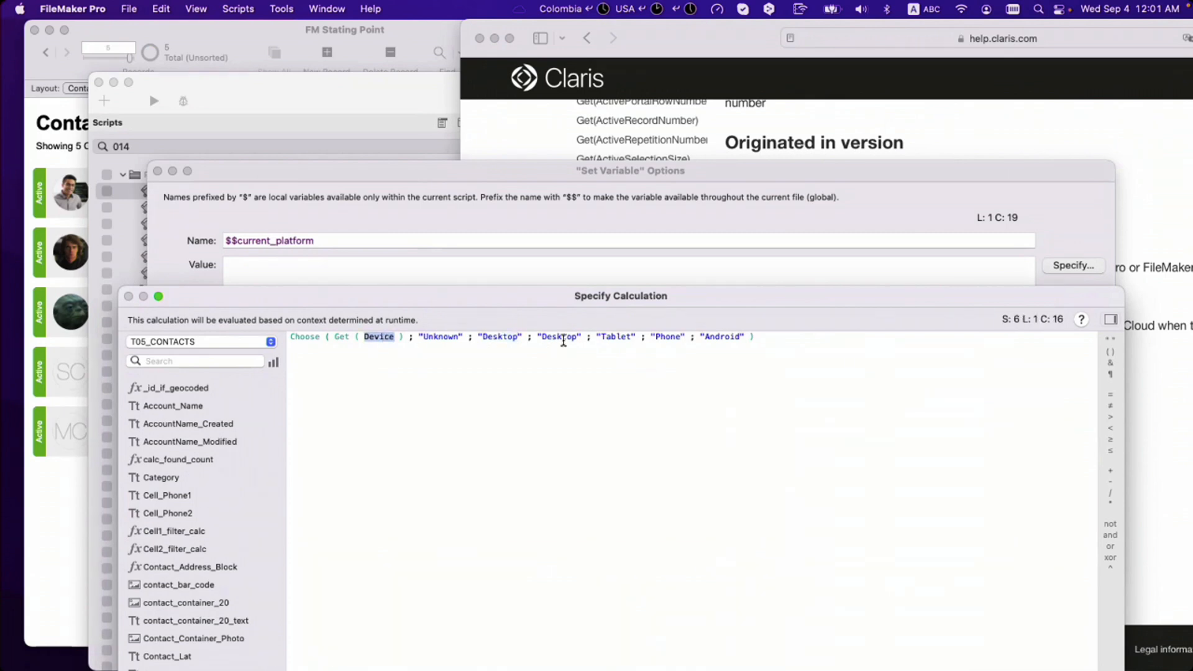
{"action": "double_click", "coordinate": [559, 337]}
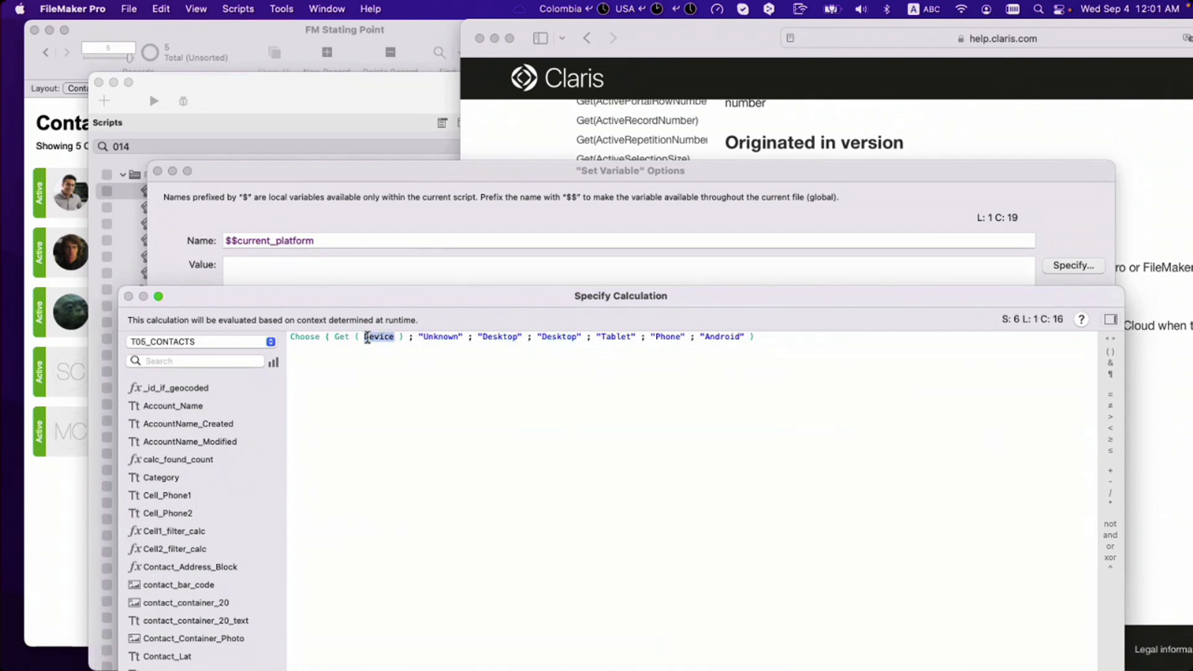
{"action": "double_click", "coordinate": [614, 338]}
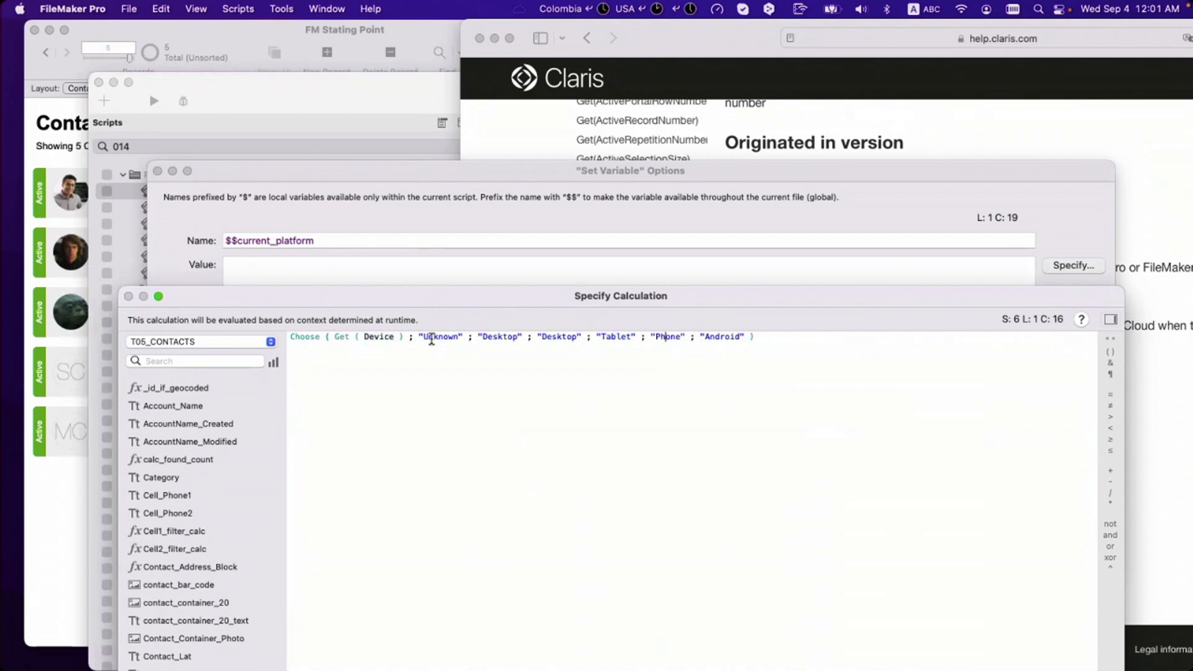
{"action": "double_click", "coordinate": [668, 336]}
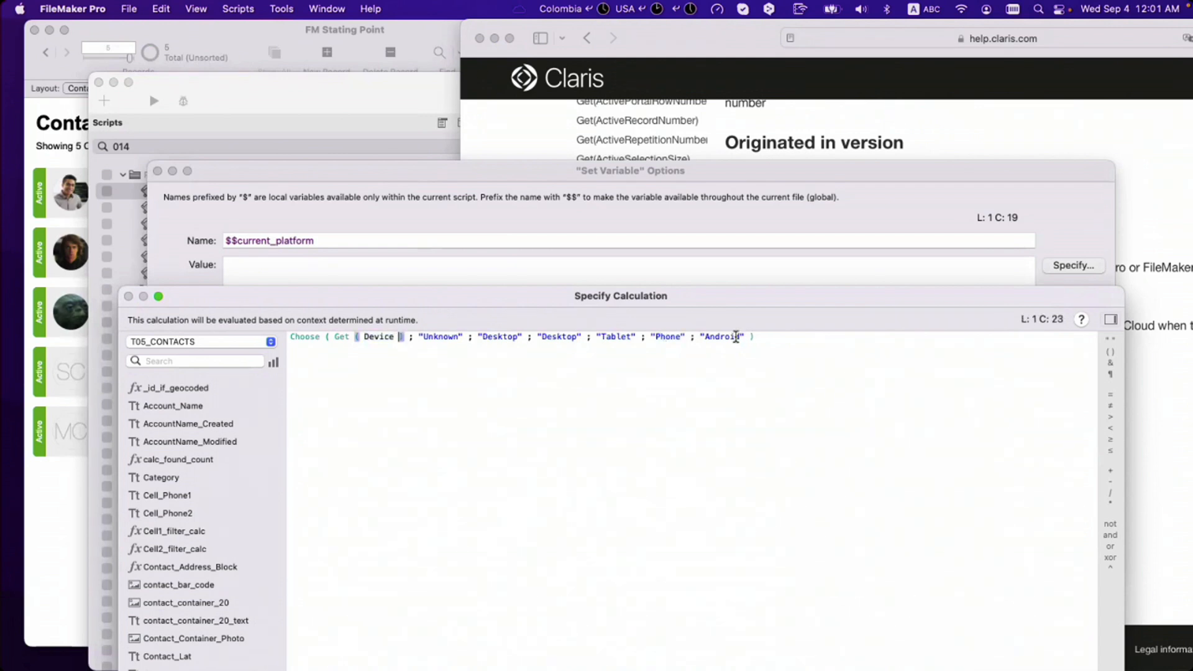
{"action": "left_click", "coordinate": [736, 336]}
{"action": "key", "text": "KP_Enter"}
{"action": "left_click", "coordinate": [1079, 557]}
{"action": "key", "text": "super+s"}
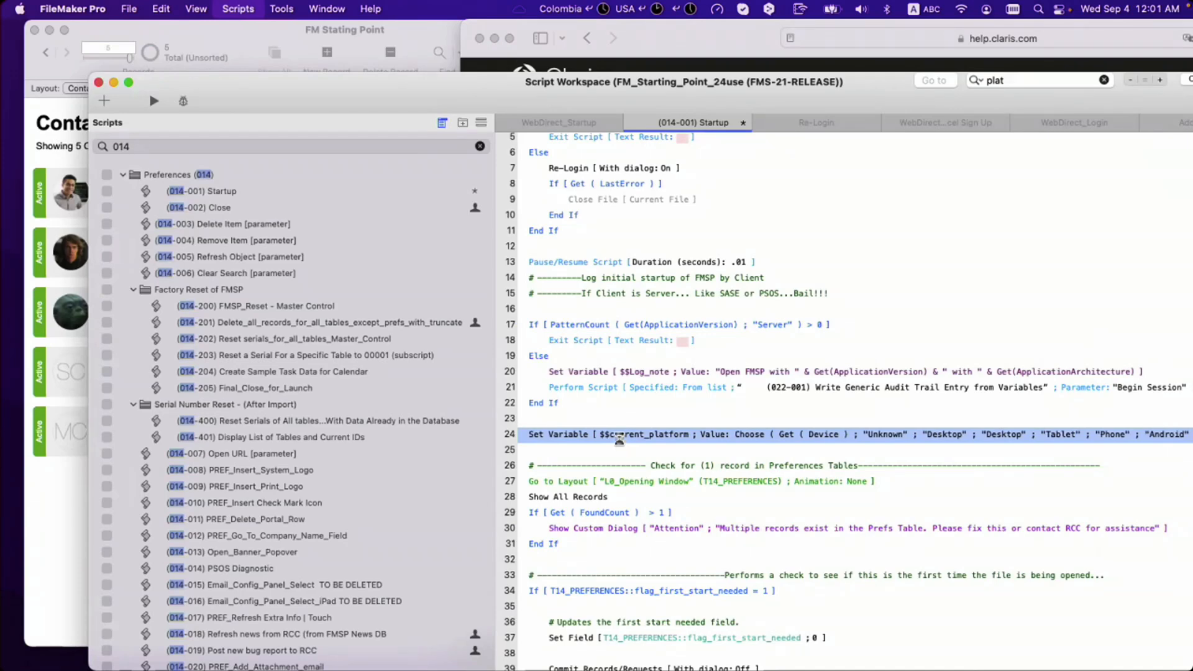
Step: Save the Startup script and paste the Set Variable step into a new saved script
{"action": "key", "text": "super+s"}
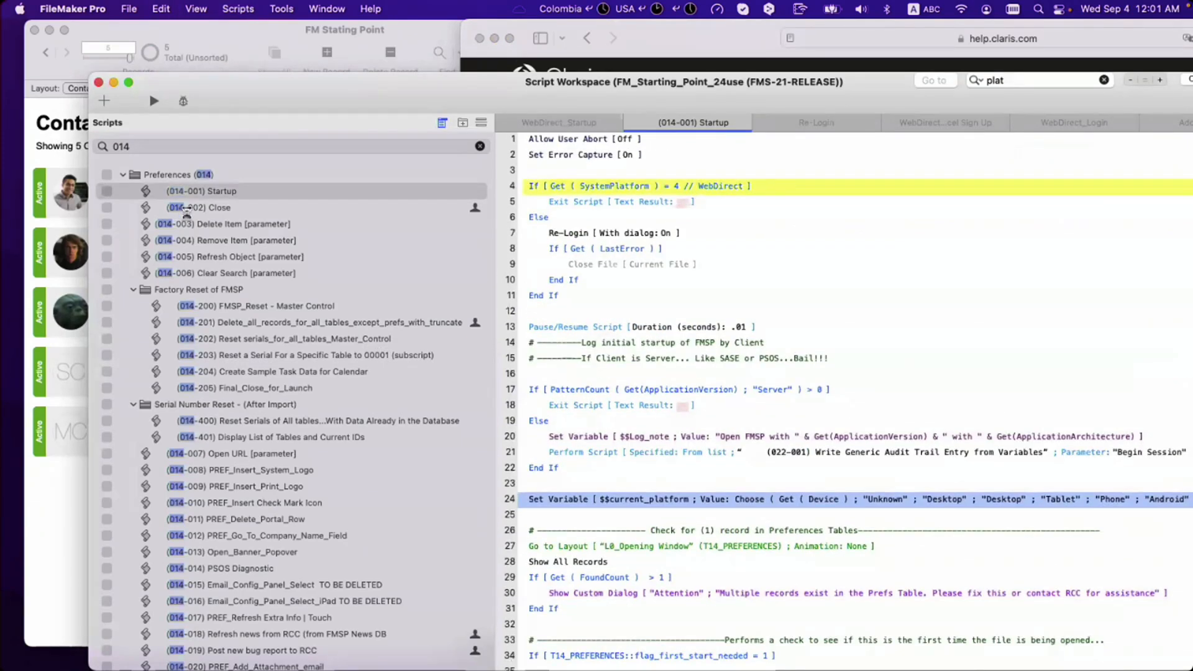
{"action": "left_click", "coordinate": [187, 273]}
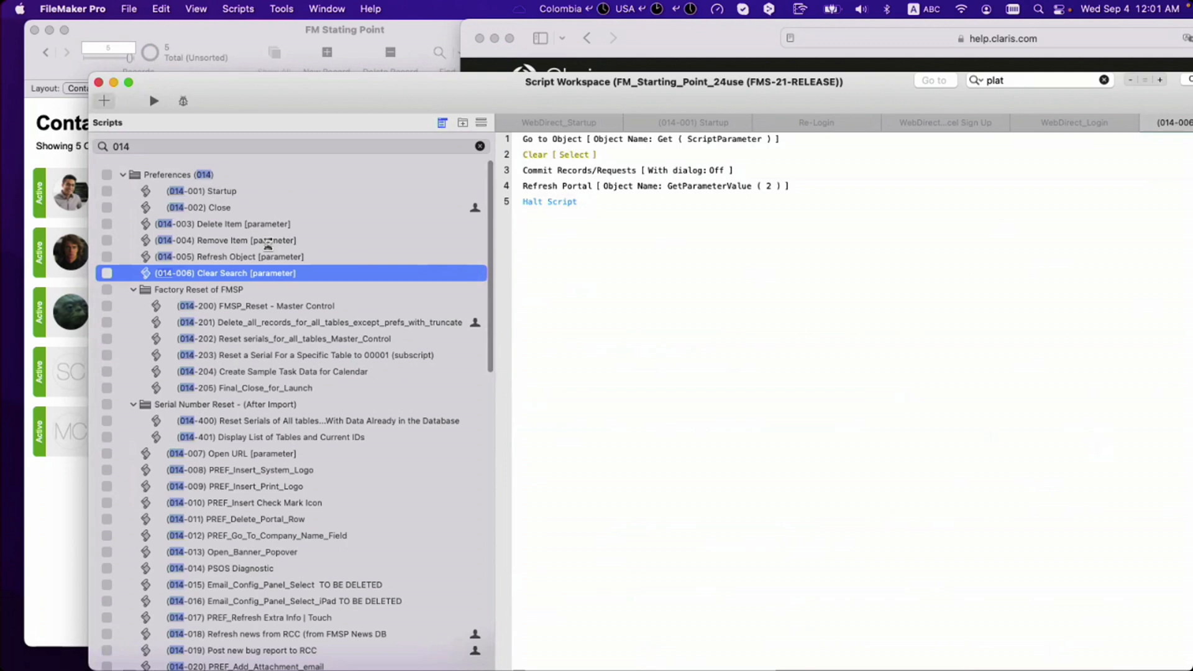
{"action": "key", "text": "super+n"}
{"action": "key", "text": "super+v"}
{"action": "key", "text": "super+s"}
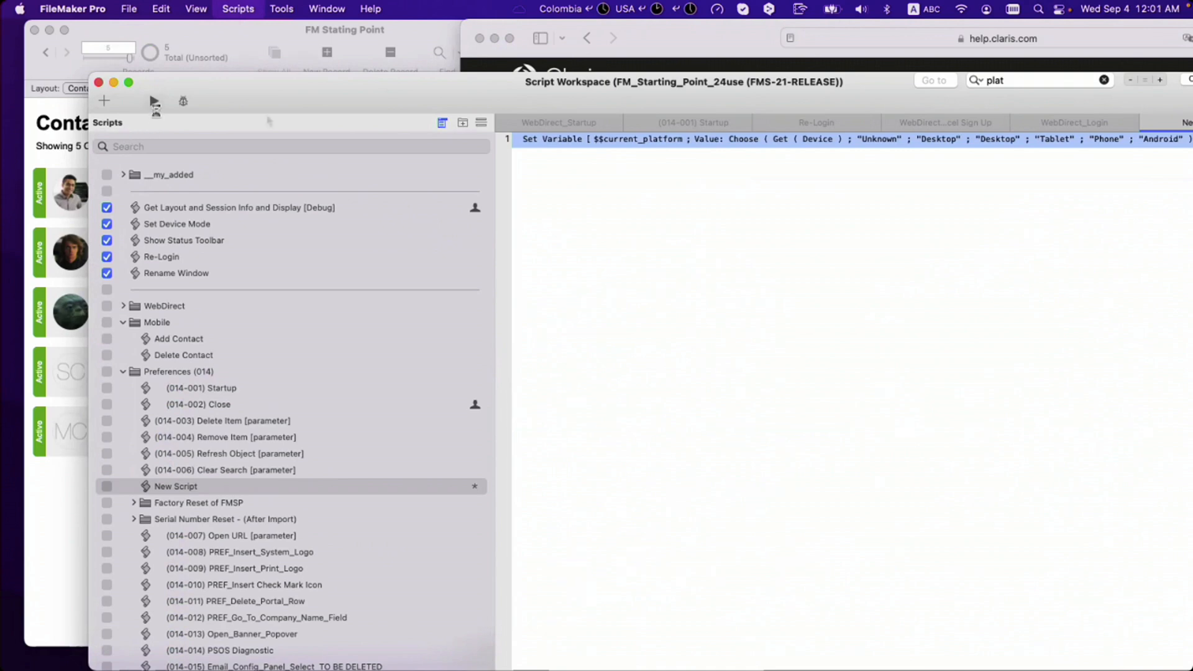
Step: Run the new script and open the Data Viewer
{"action": "left_click", "coordinate": [154, 102]}
{"action": "left_click", "coordinate": [421, 9]}
{"action": "left_click", "coordinate": [419, 67]}
Step: Check on the Current tab that $$current_platform is "Desktop", then close the Data Viewer
{"action": "left_click", "coordinate": [736, 110]}
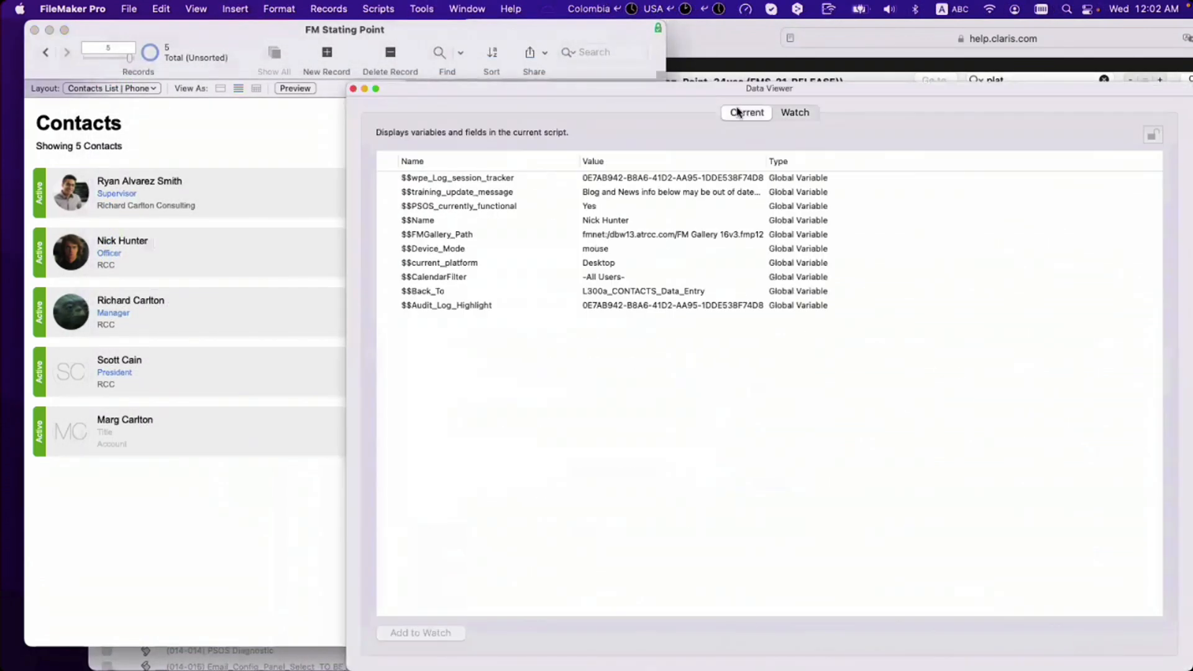
{"action": "left_click", "coordinate": [601, 264]}
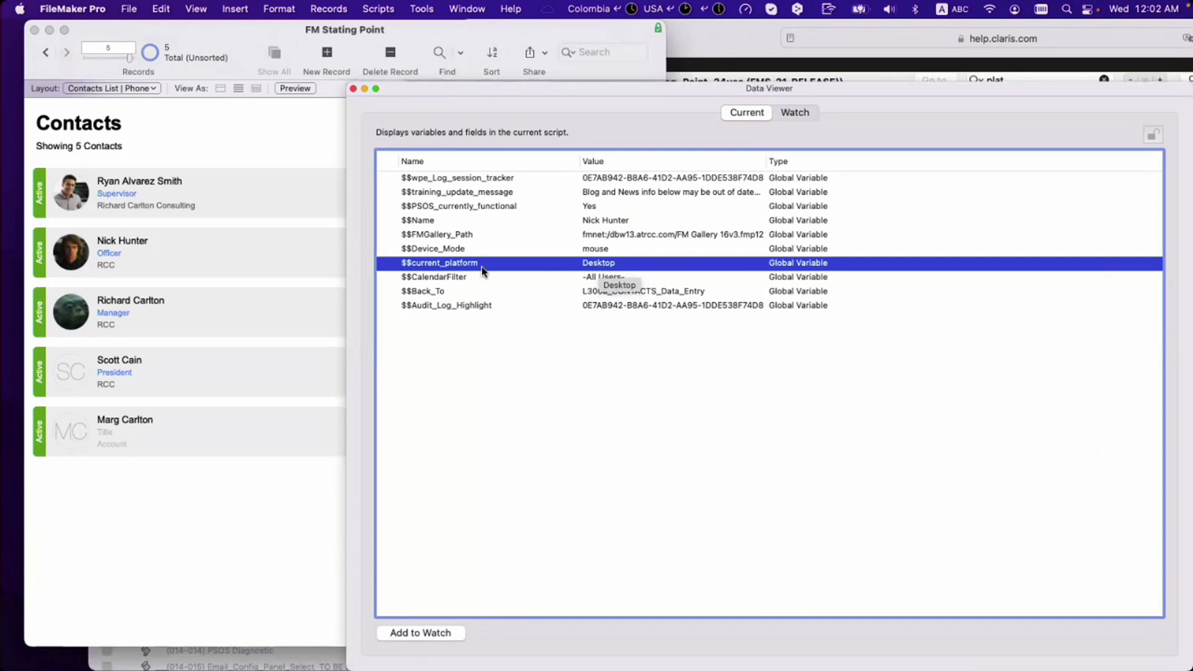
{"action": "left_click", "coordinate": [422, 250]}
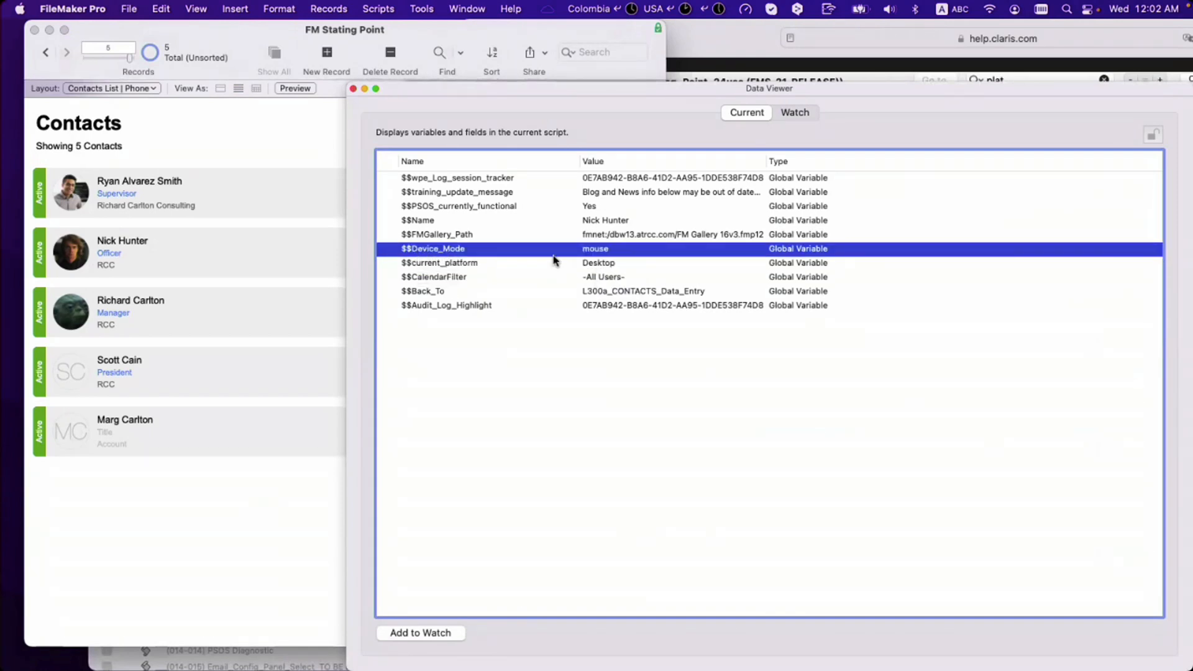
{"action": "left_click", "coordinate": [441, 268]}
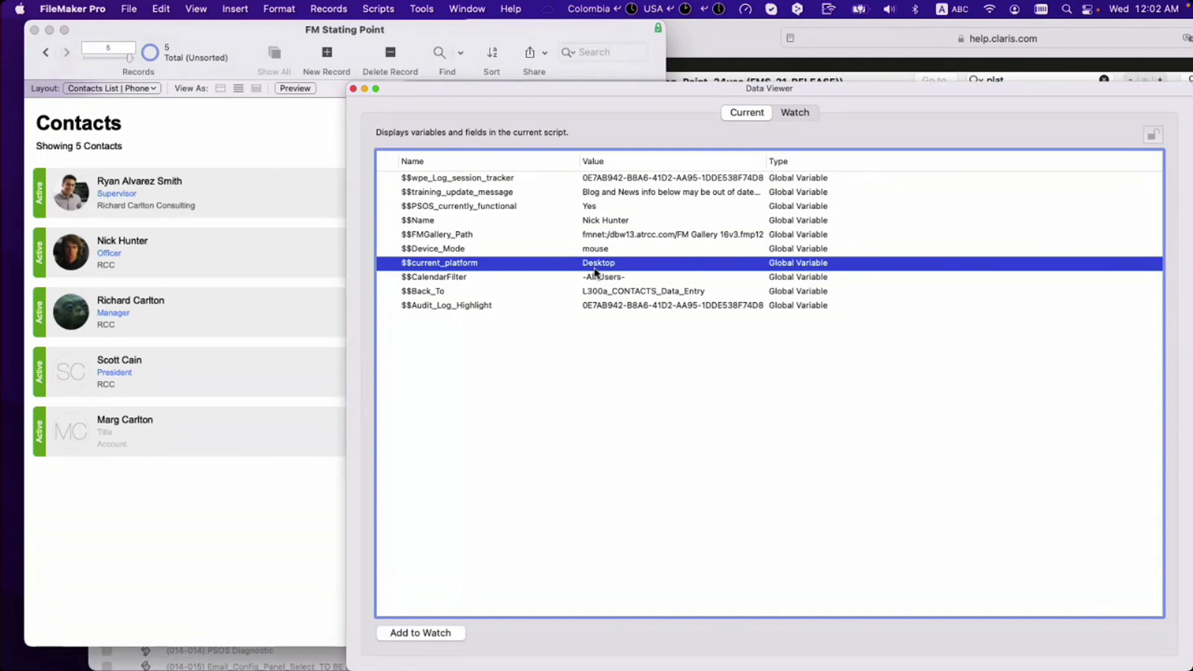
{"action": "left_click", "coordinate": [353, 90]}
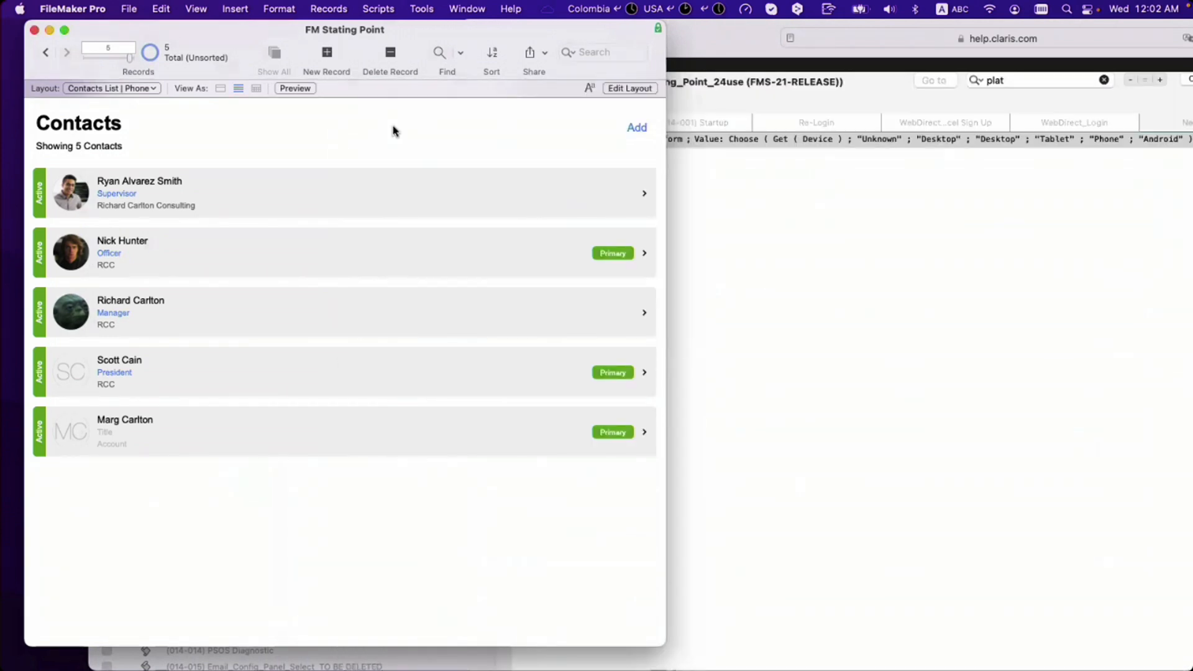
Step: Delete the Set Variable step from New Script
{"action": "key", "text": "shift+super+s"}
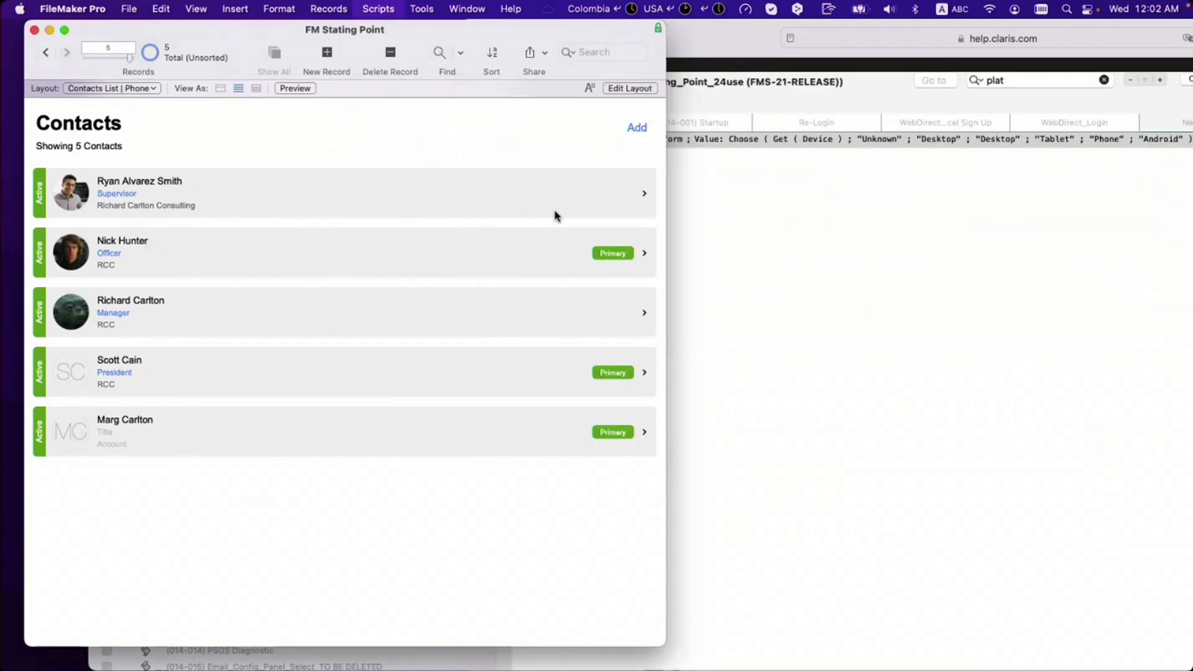
{"action": "left_click", "coordinate": [549, 142]}
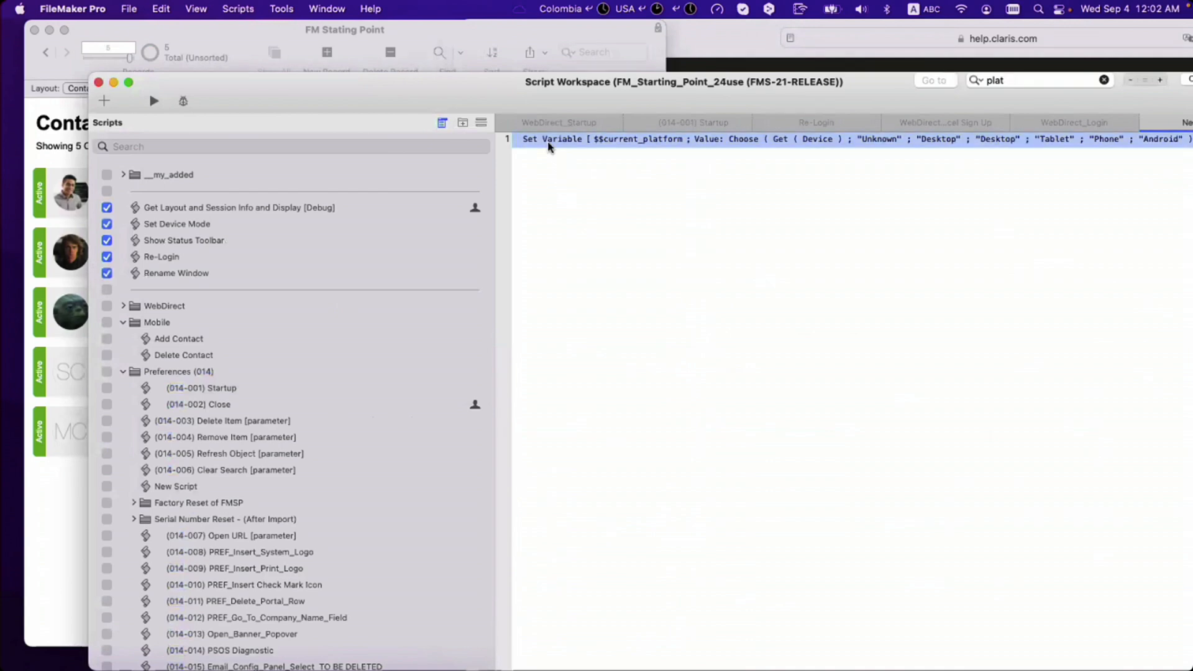
{"action": "key", "text": "BackSpace"}
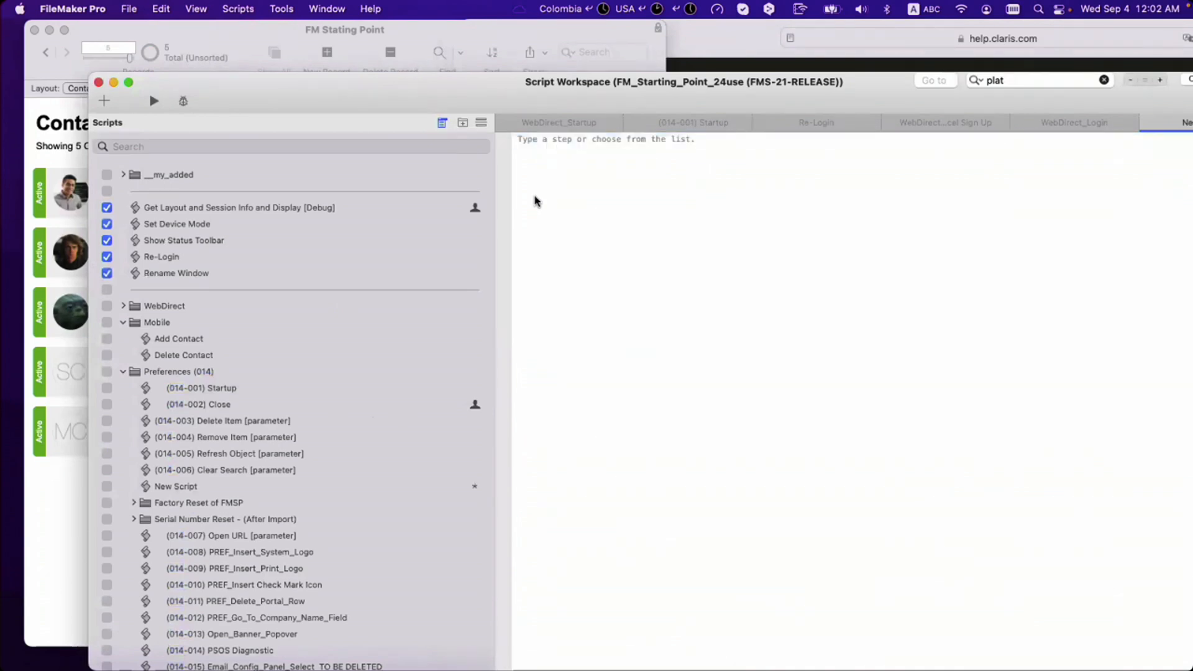
{"action": "left_click", "coordinate": [559, 122]}
{"action": "left_click", "coordinate": [1108, 125]}
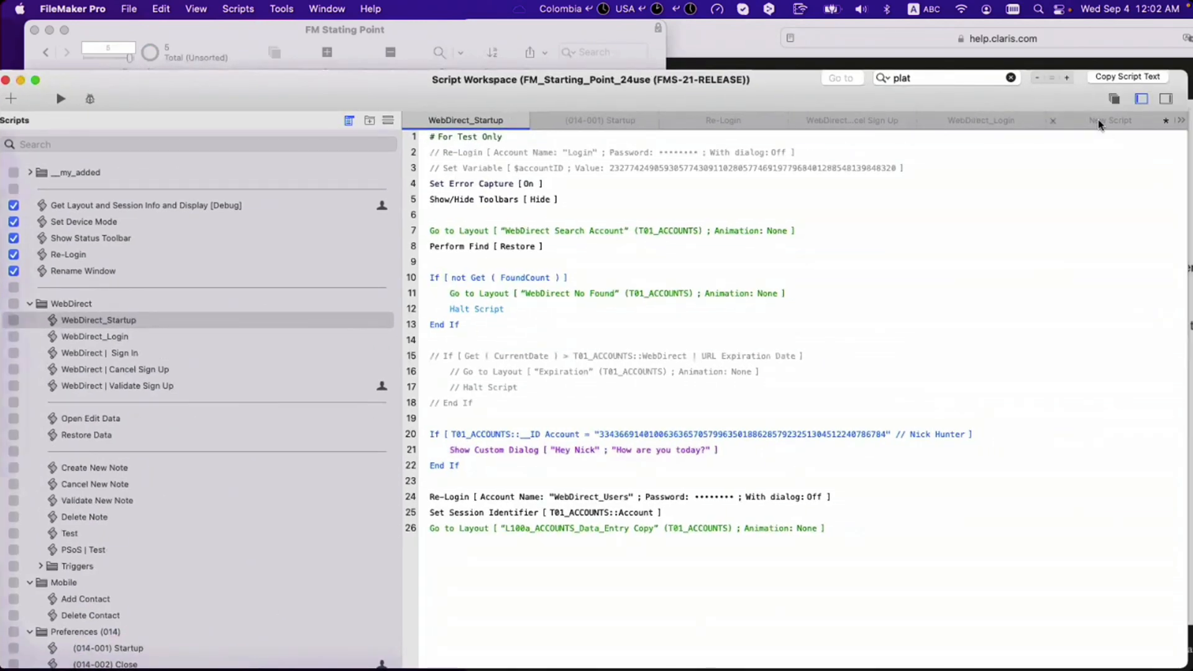
Step: Move New Script up the scripts list to just below Rename Window
{"action": "scroll", "coordinate": [187, 351], "scroll_direction": "down", "scroll_amount": 5}
{"action": "left_click_drag", "start_coordinate": [92, 465], "coordinate": [533, 146]}
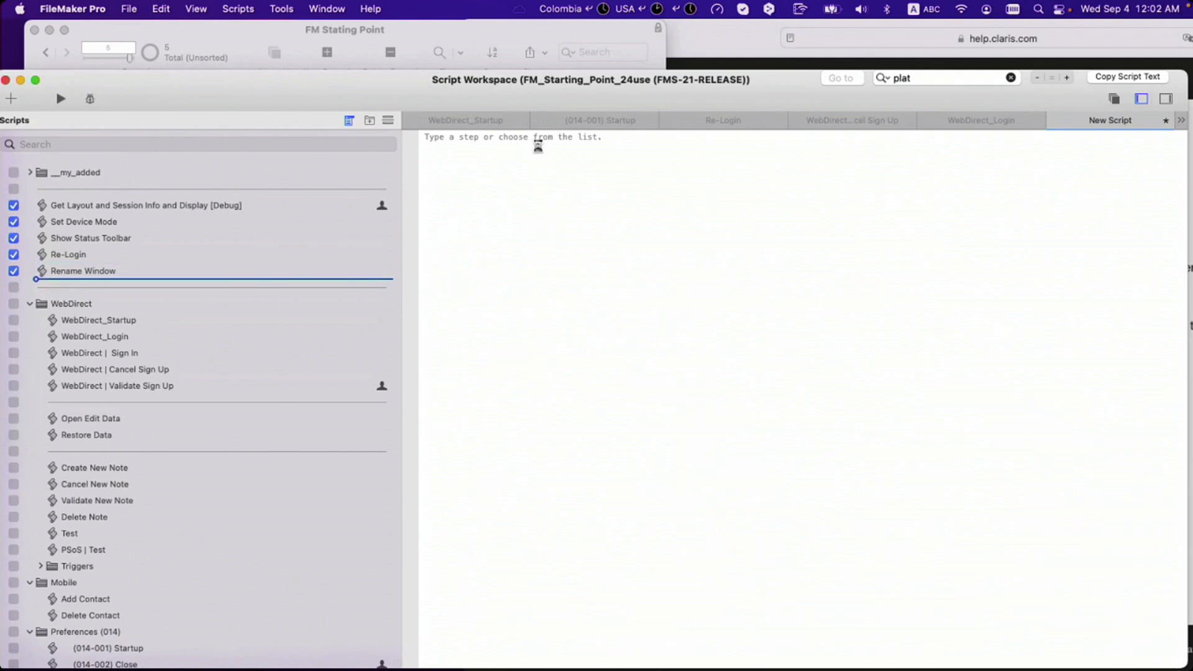
{"action": "left_click_drag", "start_coordinate": [532, 144], "coordinate": [532, 145]}
Step: Add a Go to Layout step with the calculated name "Contacts Details | " & $$current_platform
{"action": "left_click", "coordinate": [532, 144]}
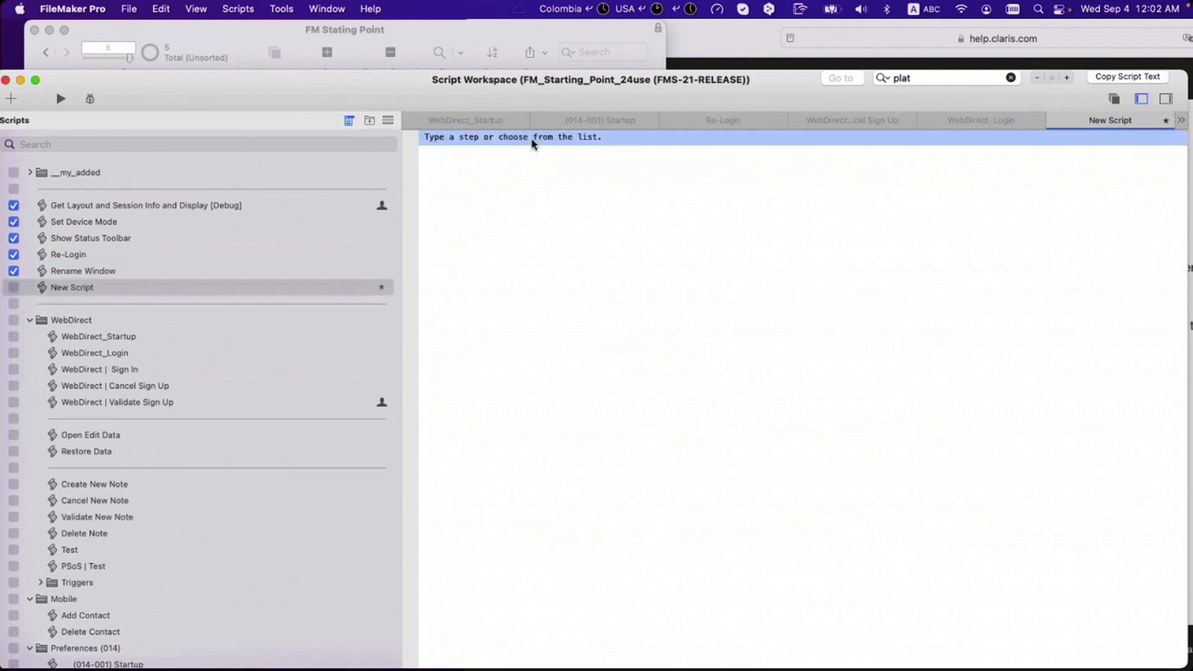
{"action": "type", "text": "lay"}
{"action": "key", "text": "Return"}
{"action": "left_click", "coordinate": [535, 140]}
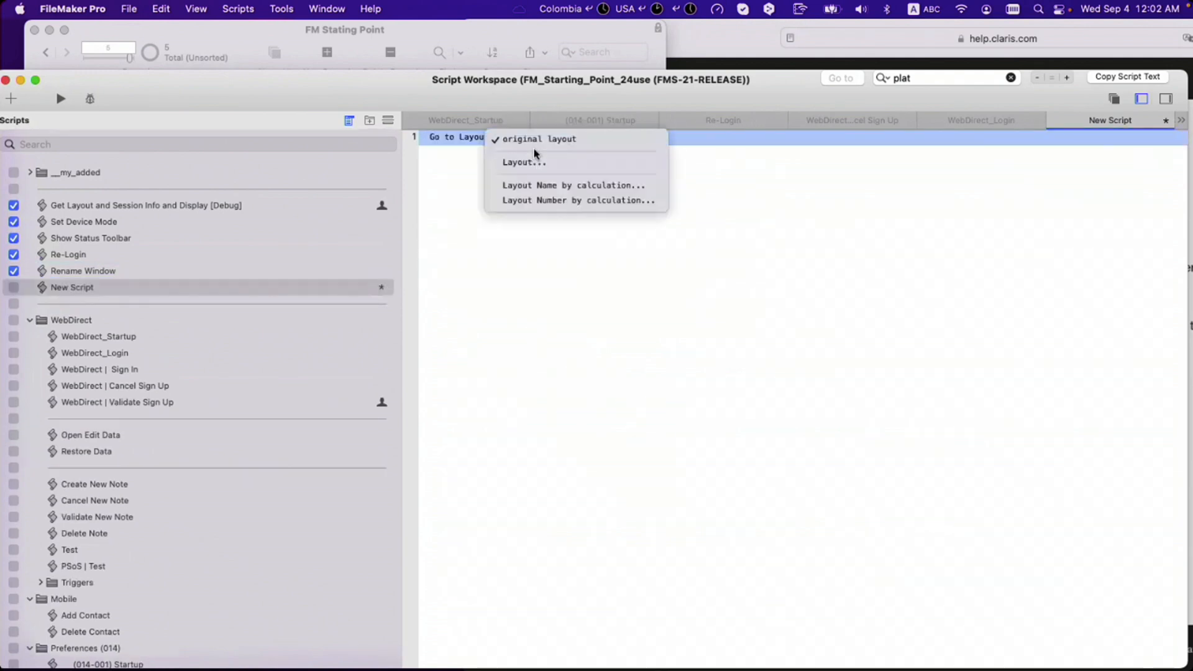
{"action": "left_click", "coordinate": [538, 187]}
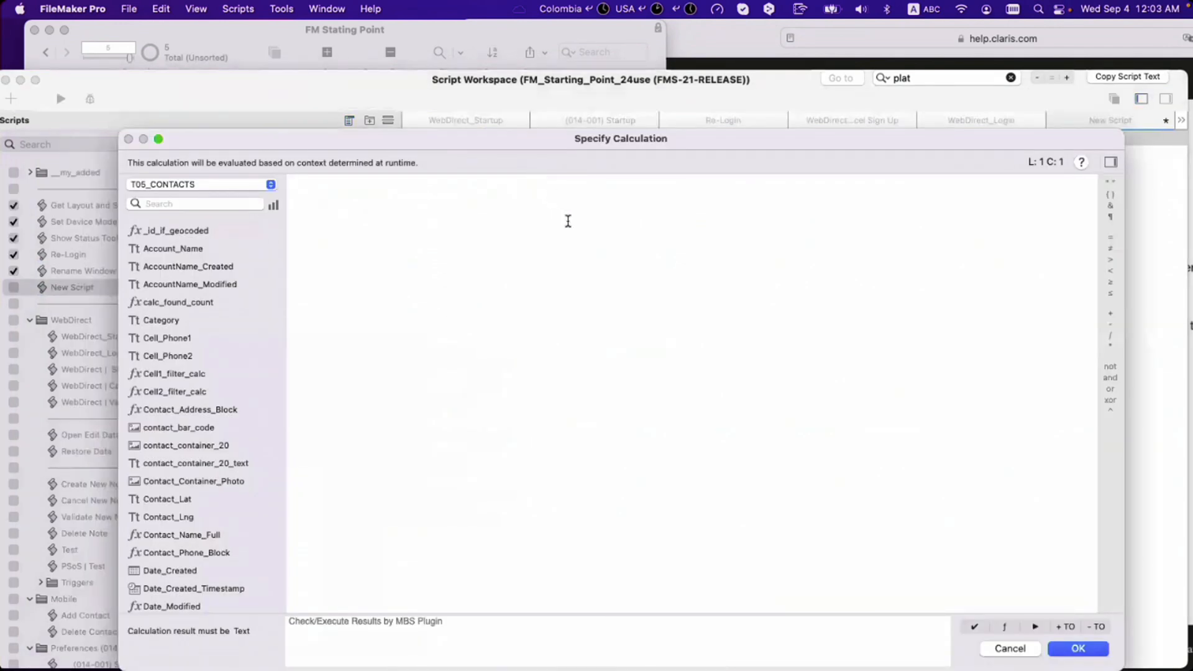
{"action": "type", "text": "\""}
{"action": "type", "text": "tacts"}
{"action": "key", "text": "BackSpace"}
{"action": "key", "text": "BackSpace"}
{"action": "key", "text": "BackSpace"}
{"action": "type", "text": "ct Details"}
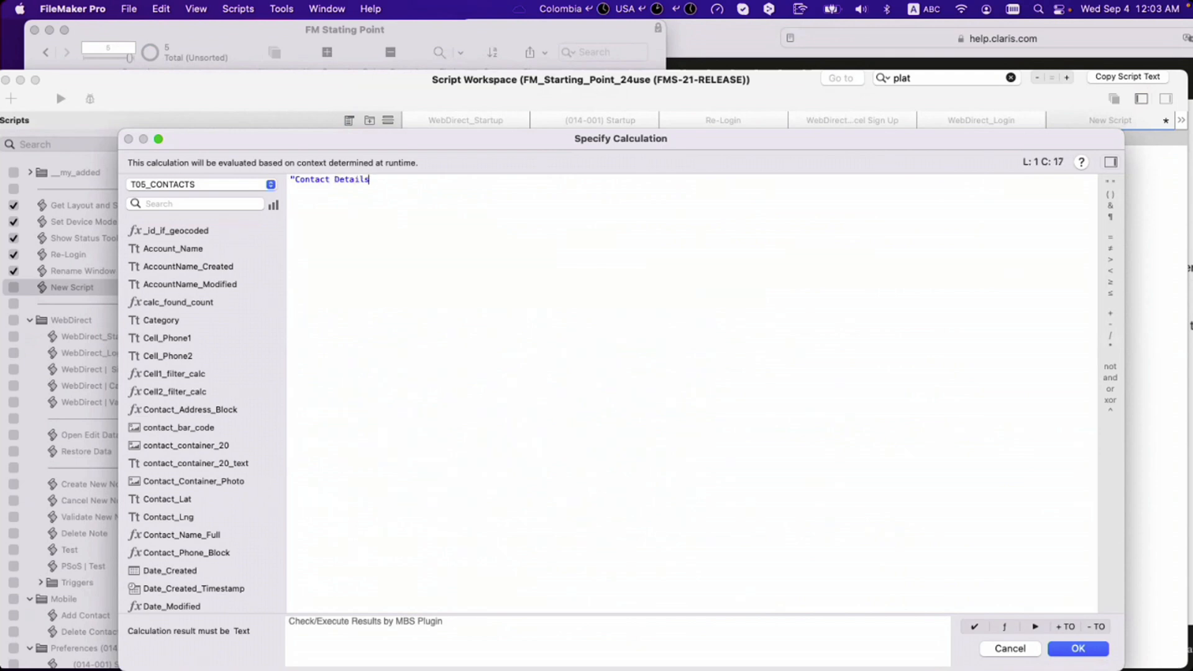
{"action": "type", "text": " | \" & $current_platform"}
{"action": "left_click_drag", "start_coordinate": [405, 180], "coordinate": [410, 180]}
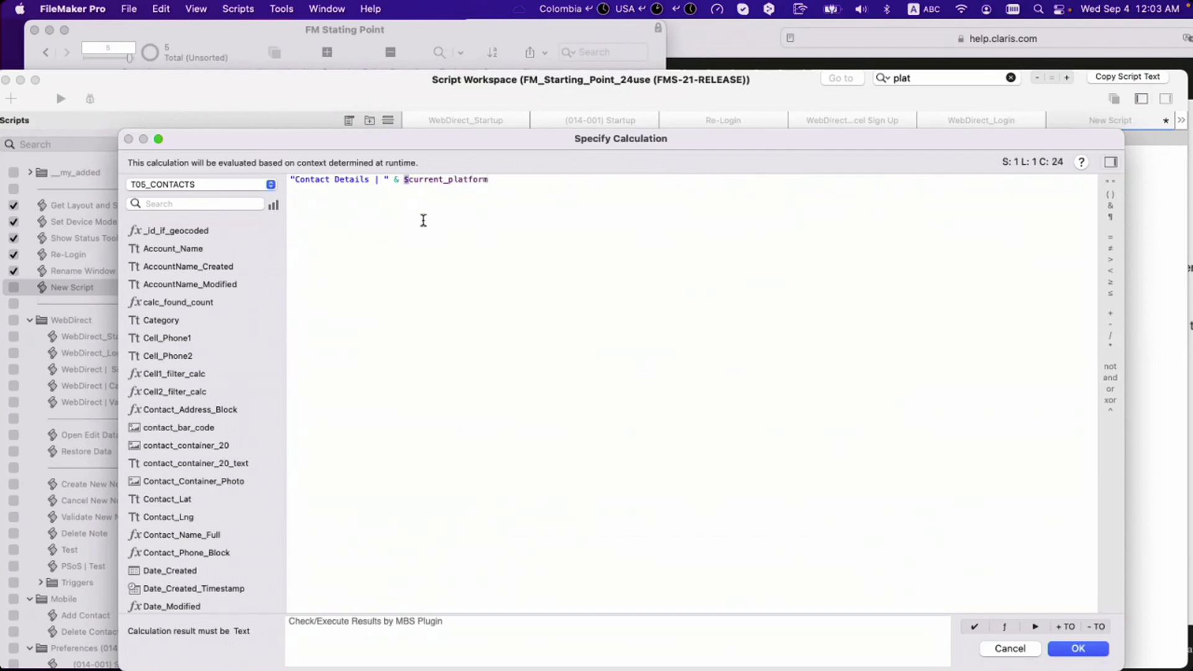
{"action": "type", "text": "$$"}
{"action": "left_click", "coordinate": [330, 179]}
{"action": "type", "text": "s"}
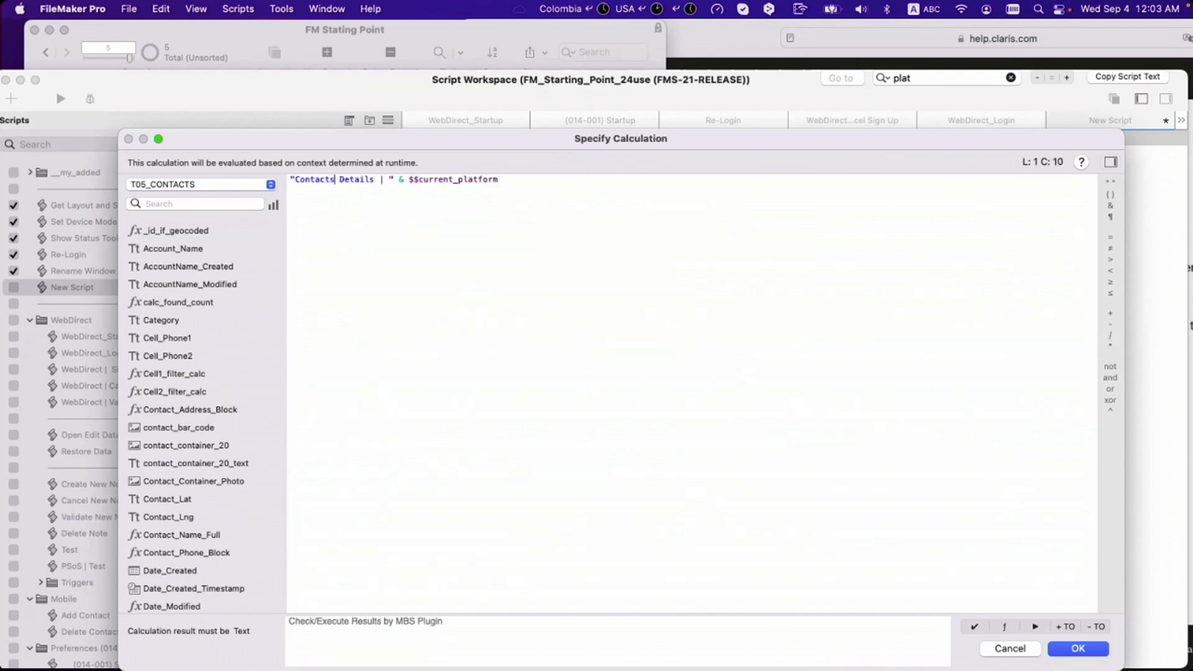
{"action": "key", "text": "BackSpace"}
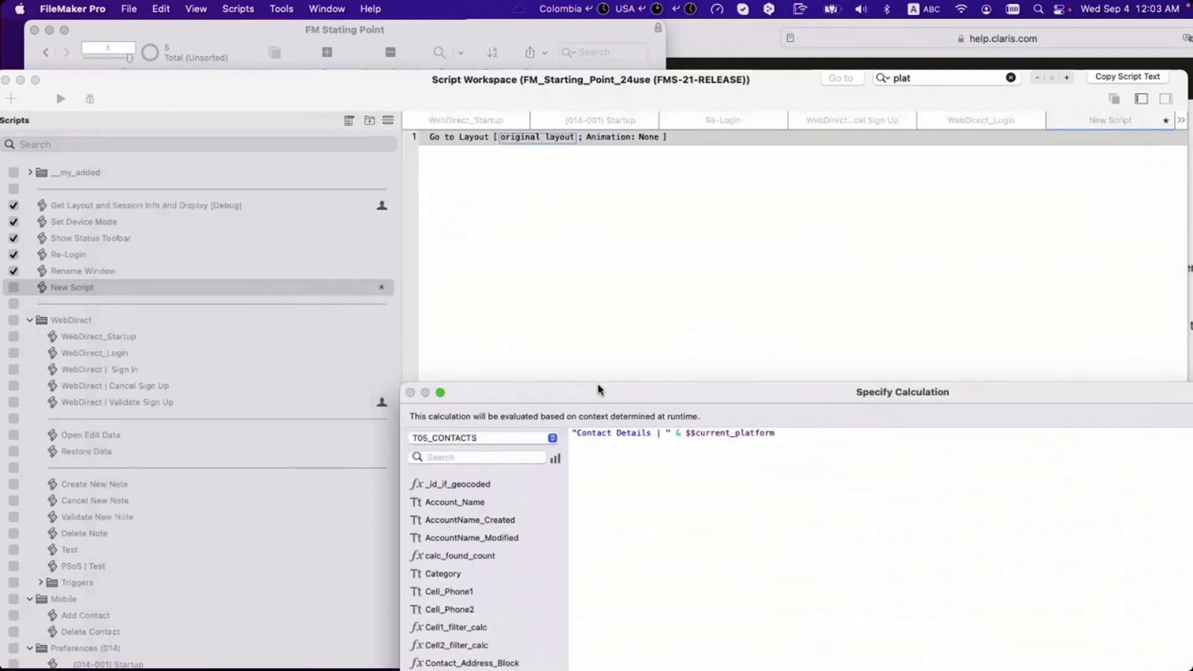
{"action": "left_click_drag", "start_coordinate": [241, 112], "coordinate": [841, 218]}
{"action": "double_click", "coordinate": [842, 218]}
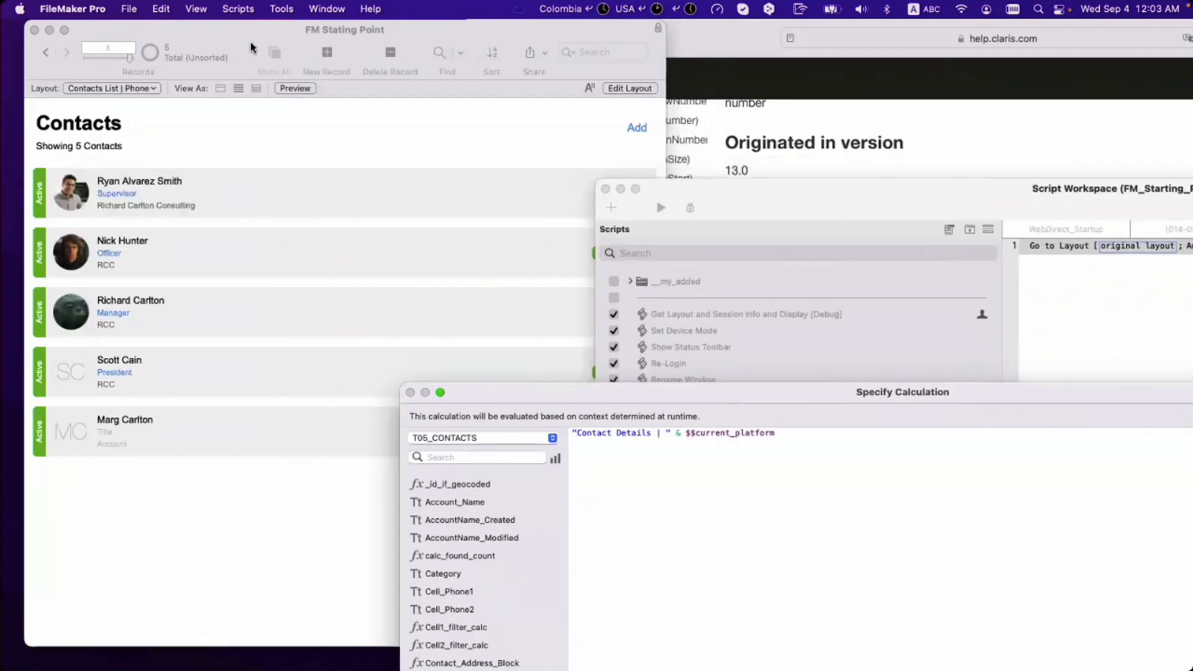
{"action": "type", "text": "s"}
{"action": "key", "text": "Return"}
{"action": "key", "text": "Return"}
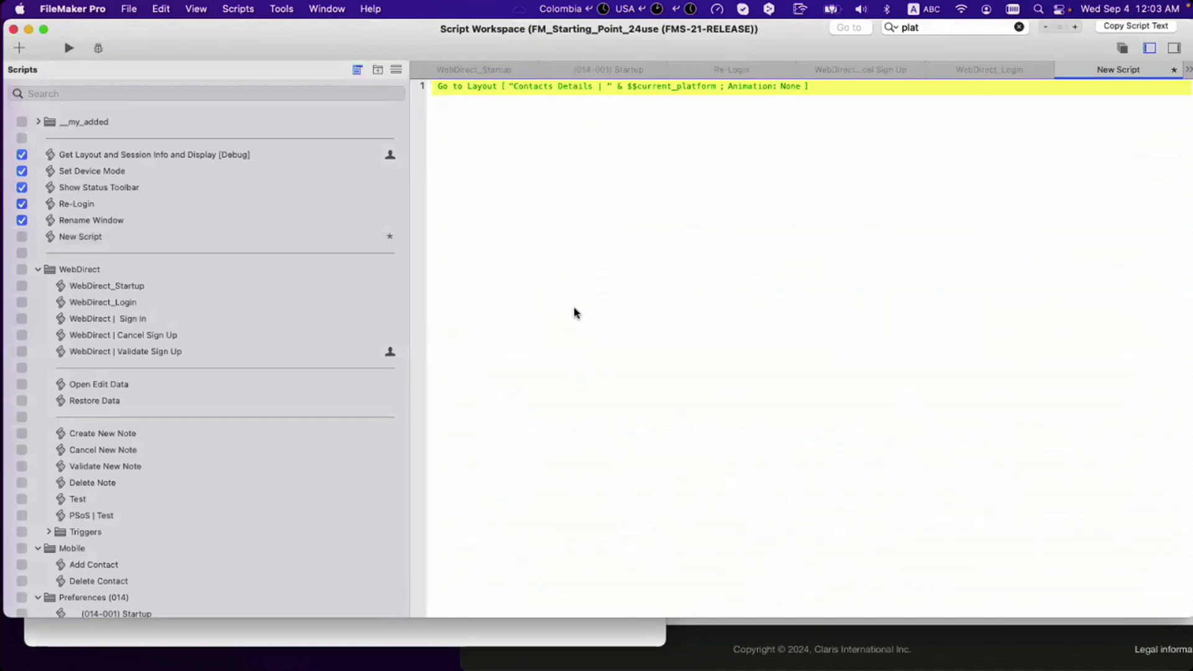
Step: Save New Script and run it to test the layout switch
{"action": "key", "text": "super+s"}
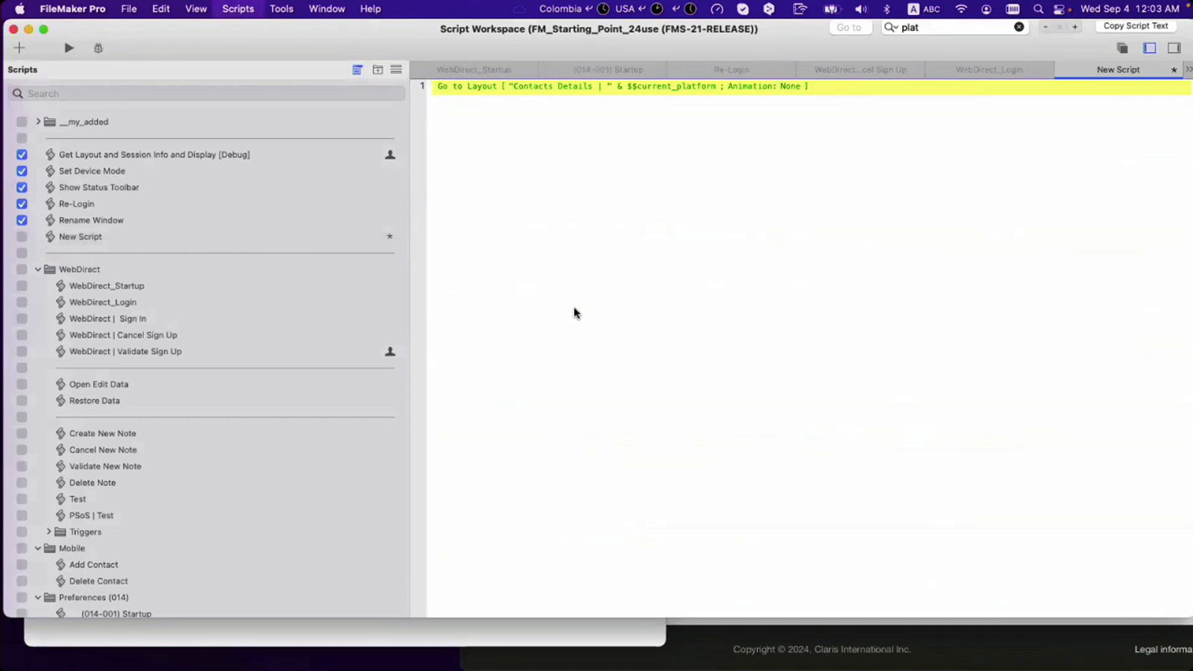
{"action": "key", "text": "super+s"}
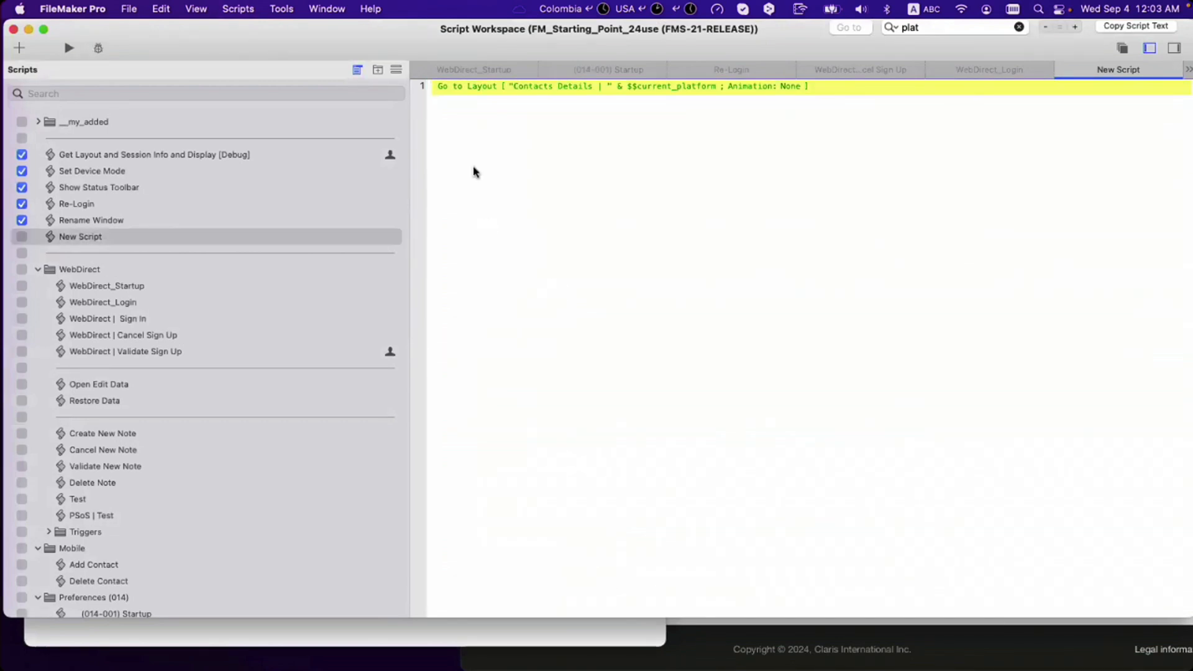
{"action": "left_click_drag", "start_coordinate": [372, 38], "coordinate": [651, 207]}
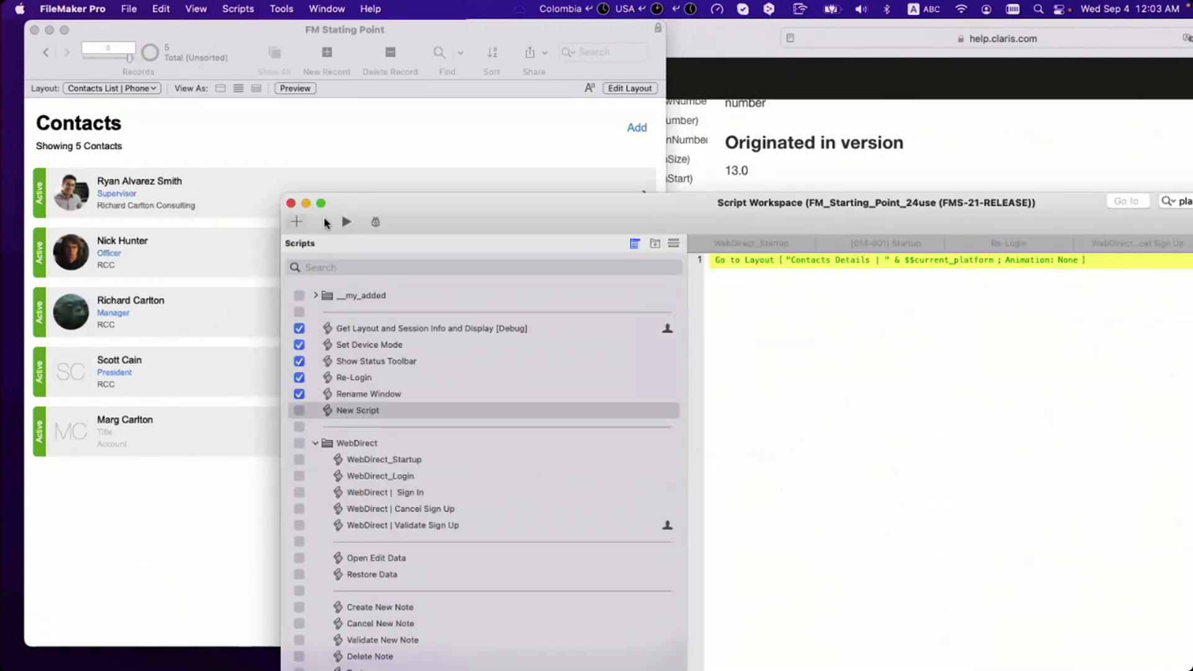
{"action": "left_click", "coordinate": [344, 222]}
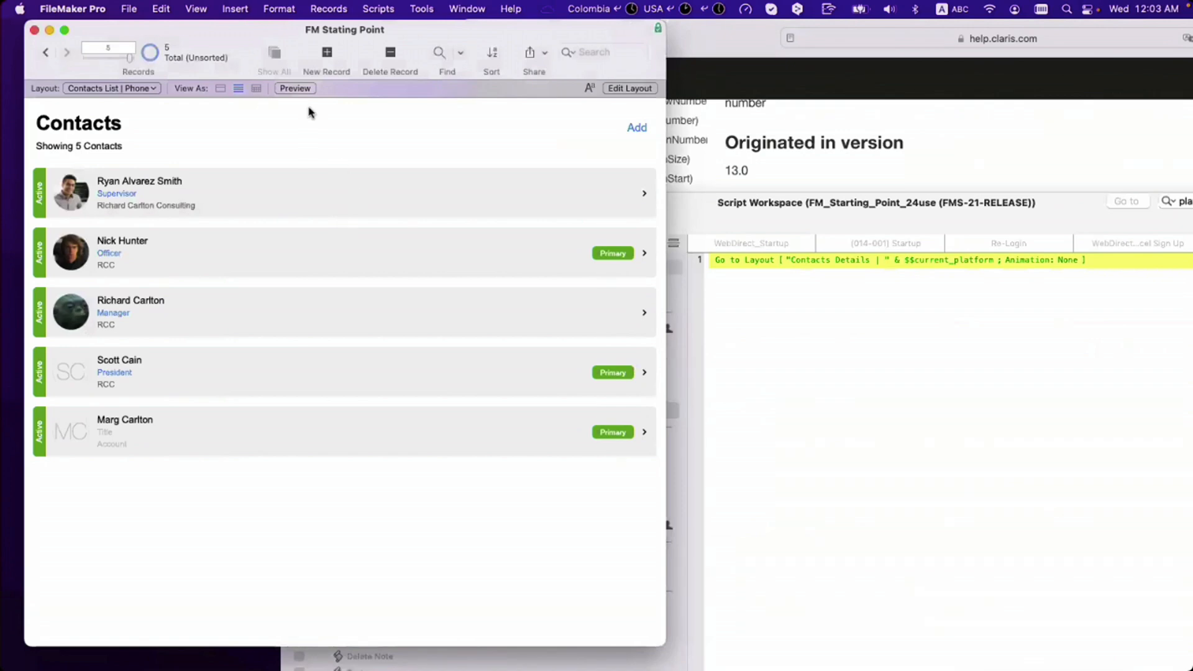
{"action": "left_click_drag", "start_coordinate": [294, 38], "coordinate": [299, 47]}
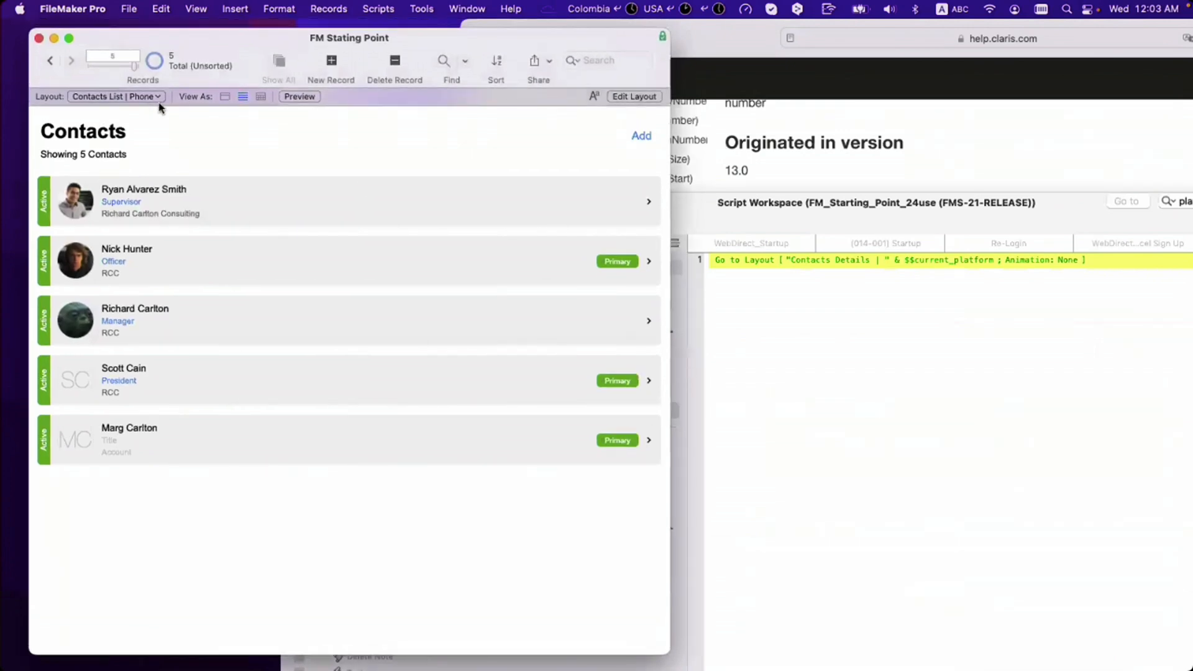
{"action": "left_click", "coordinate": [805, 288]}
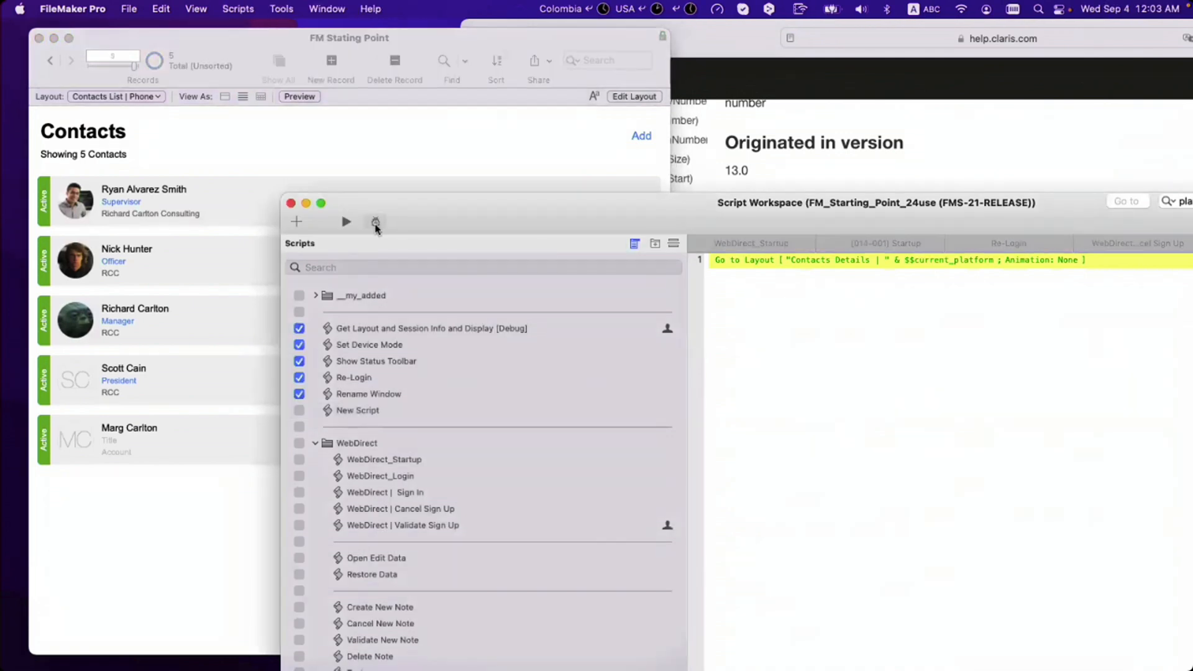
{"action": "left_click", "coordinate": [265, 154]}
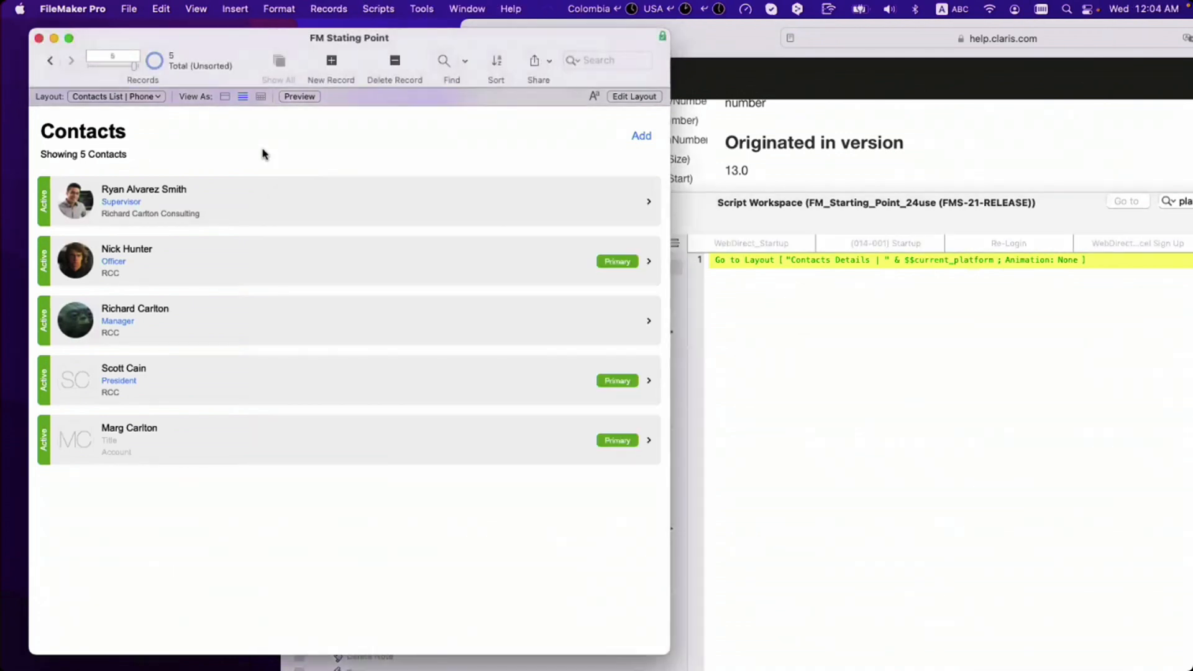
Step: Open Manage Layouts and look at the Contact Details | Desktop layout setup
{"action": "key", "text": "super+shift+l"}
{"action": "scroll", "coordinate": [250, 312], "scroll_direction": "up", "scroll_amount": 15}
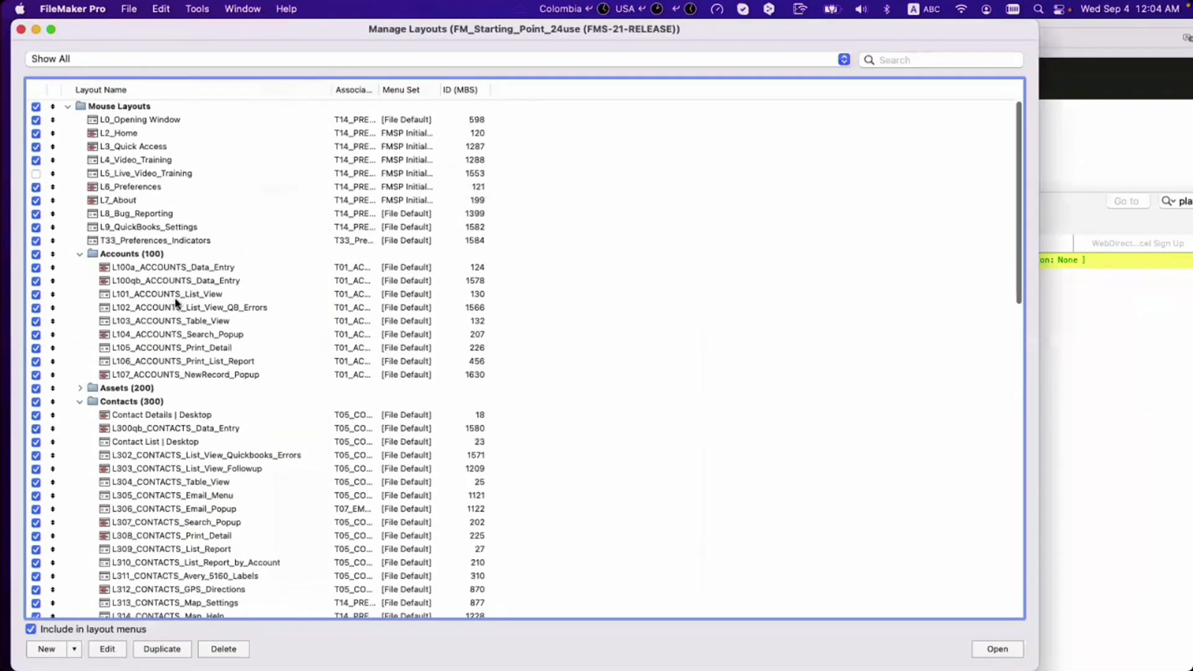
{"action": "left_click", "coordinate": [152, 420]}
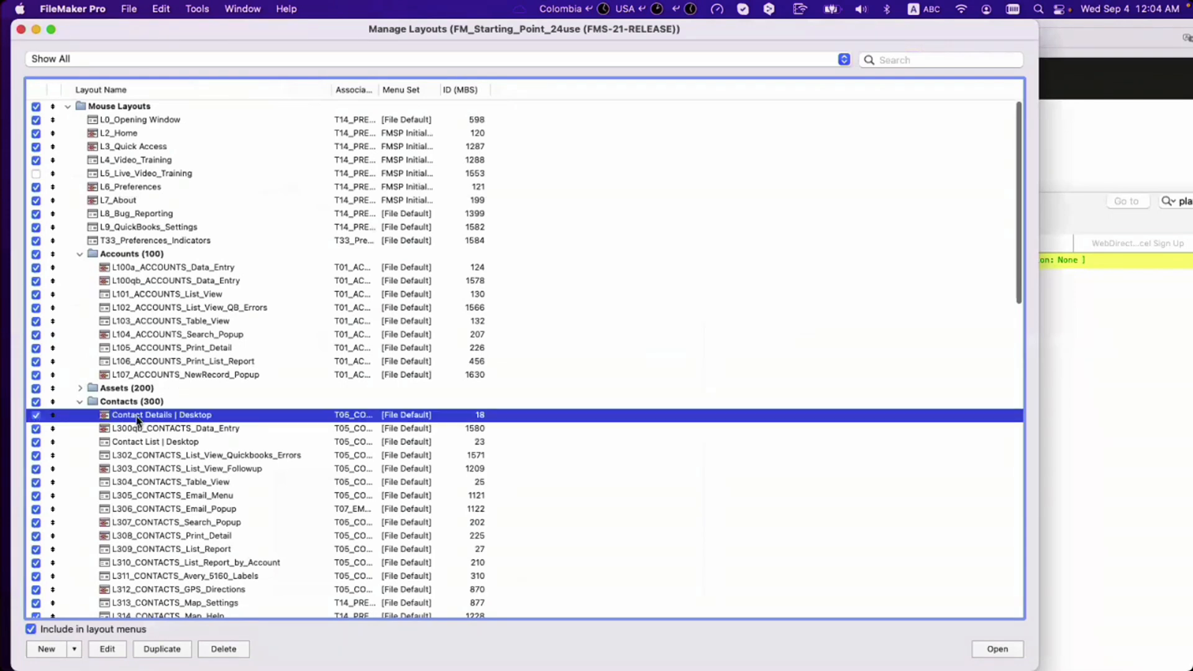
{"action": "double_click", "coordinate": [139, 421]}
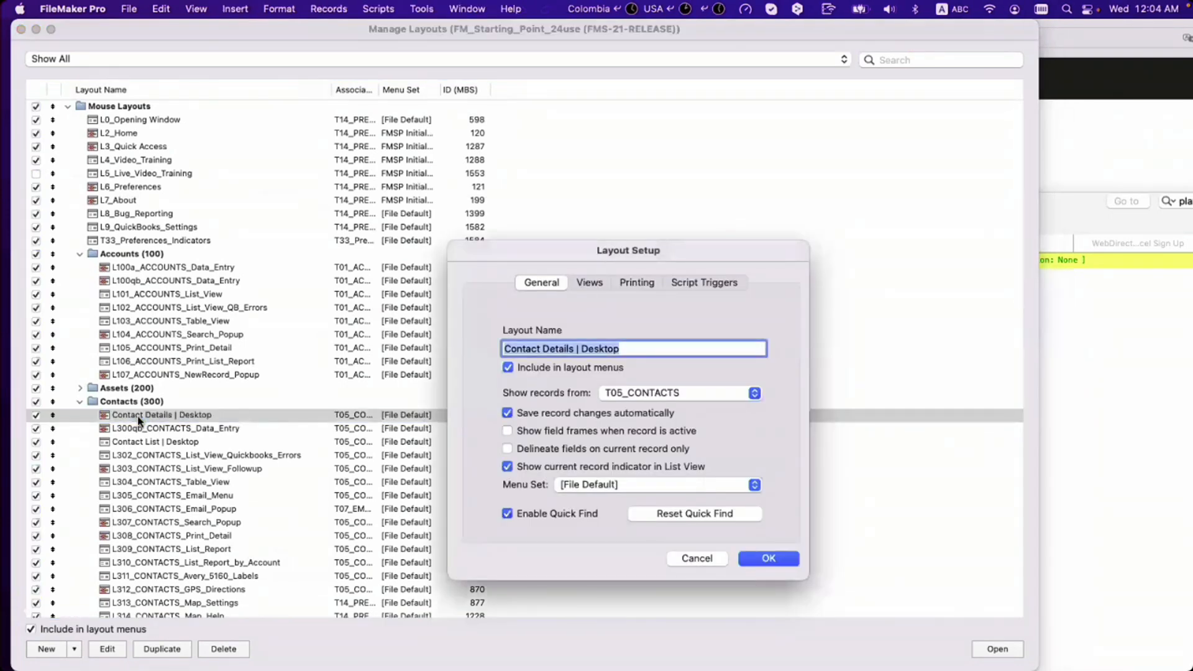
{"action": "key", "text": "Escape"}
Step: Rename 'Contacts List | Phone' to 'Contact List | Phone'
{"action": "scroll", "coordinate": [242, 403], "scroll_direction": "down", "scroll_amount": 15}
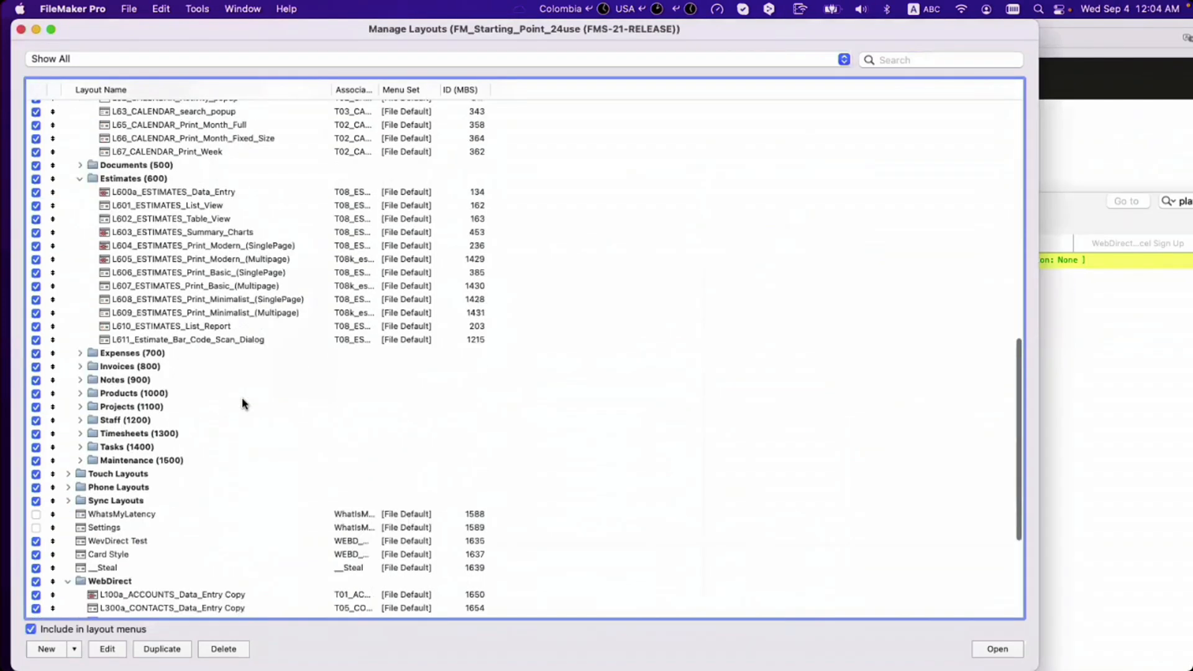
{"action": "left_click", "coordinate": [121, 586]}
{"action": "double_click", "coordinate": [121, 588]}
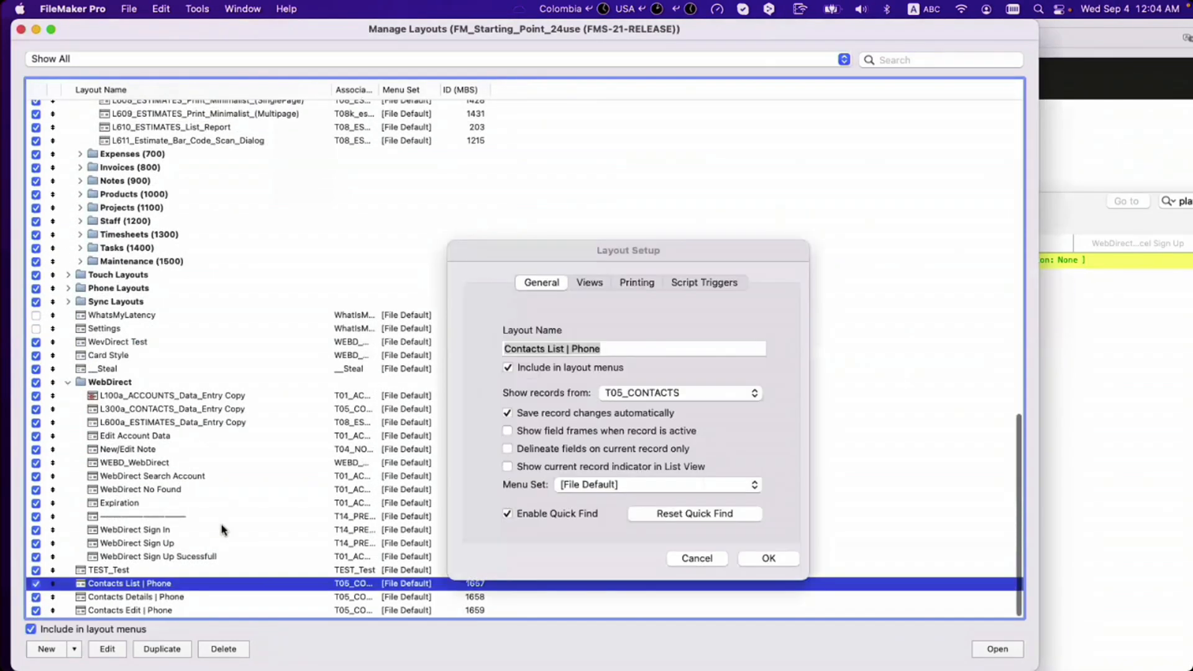
{"action": "left_click", "coordinate": [547, 350]}
{"action": "key", "text": "BackSpace"}
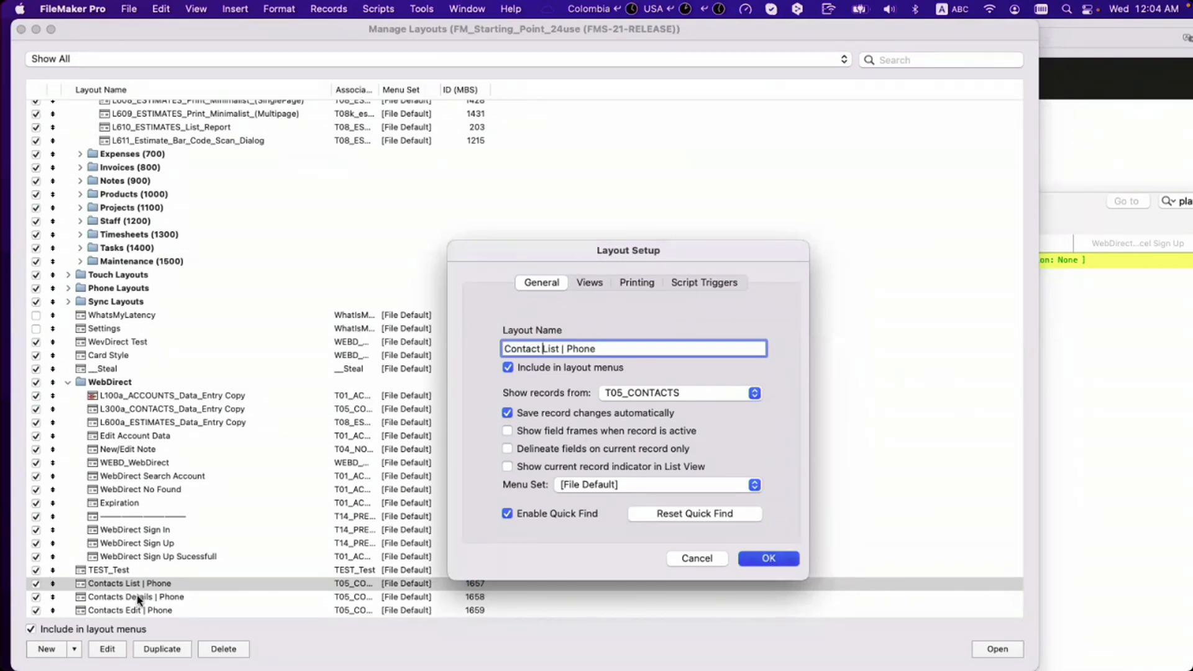
{"action": "key", "text": "Return"}
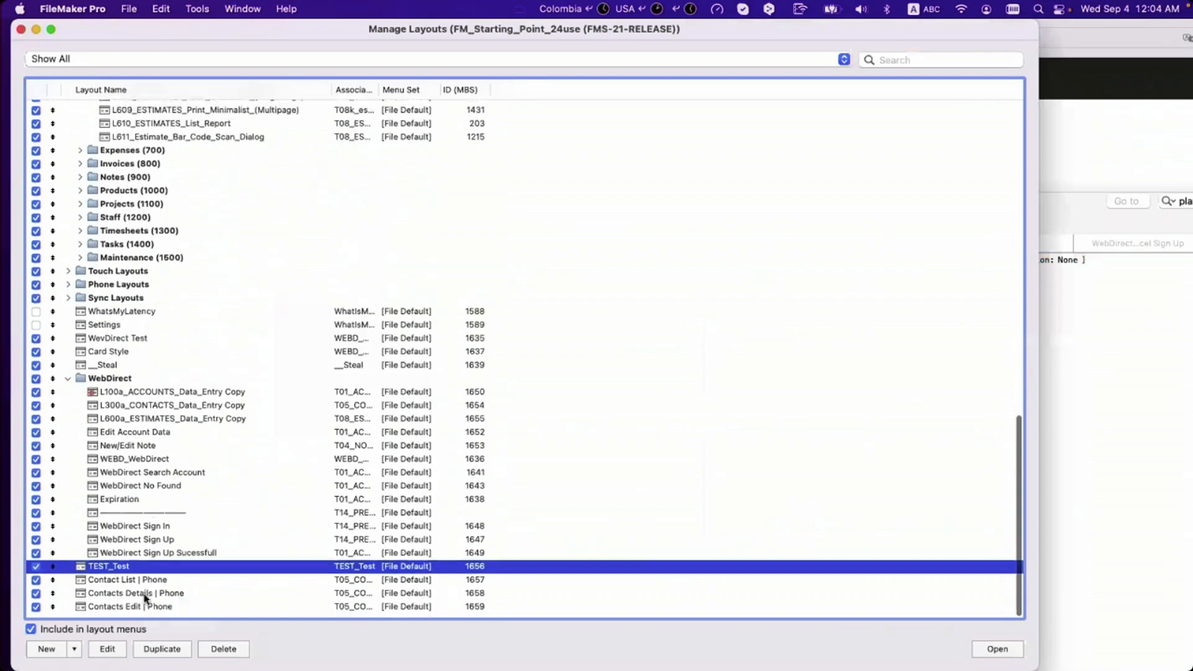
Step: Rename 'Contacts Details | Phone' to 'Contact Details | Phone'
{"action": "left_click", "coordinate": [142, 599]}
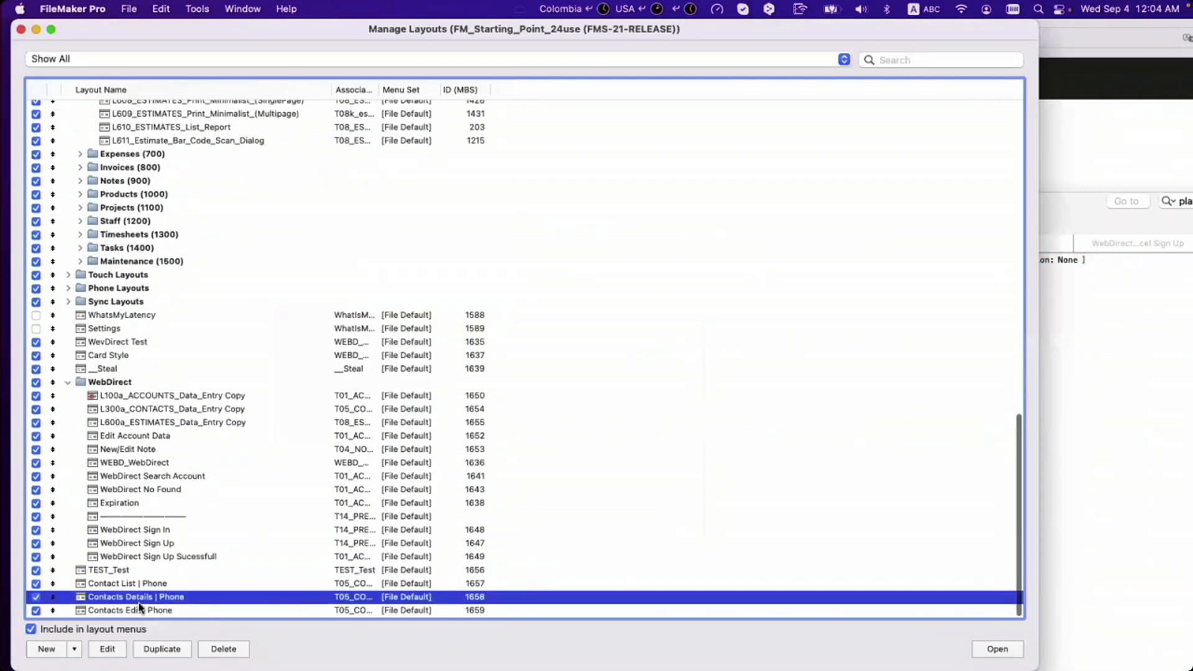
{"action": "double_click", "coordinate": [139, 600]}
{"action": "left_click", "coordinate": [542, 348]}
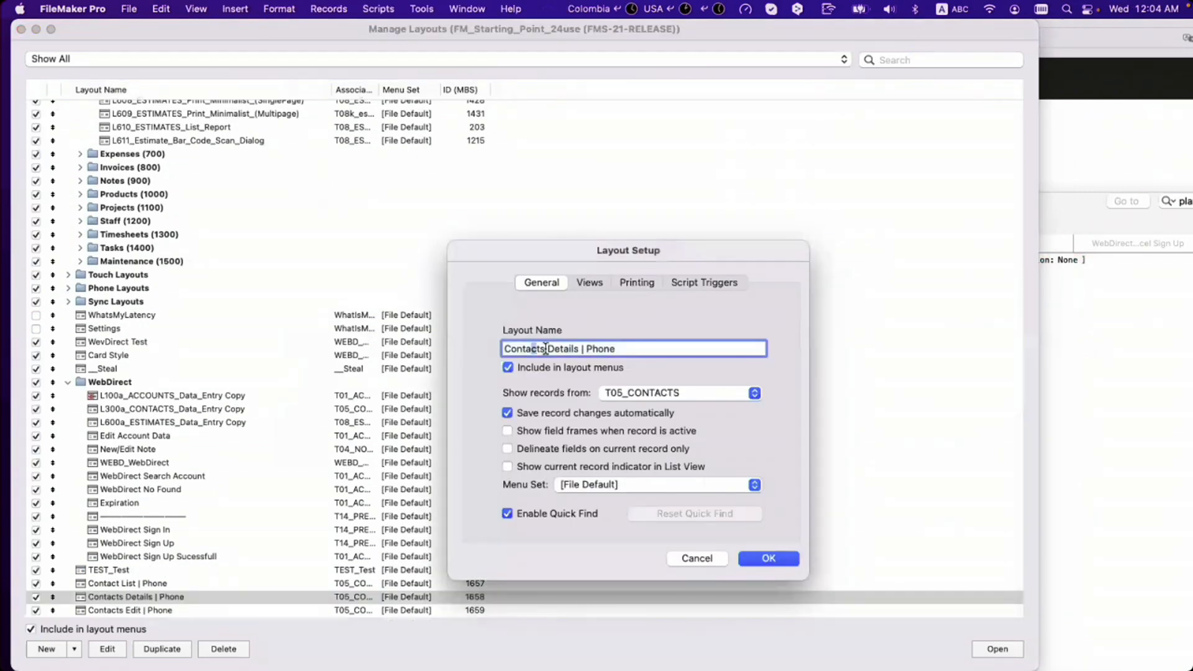
{"action": "key", "text": "BackSpace"}
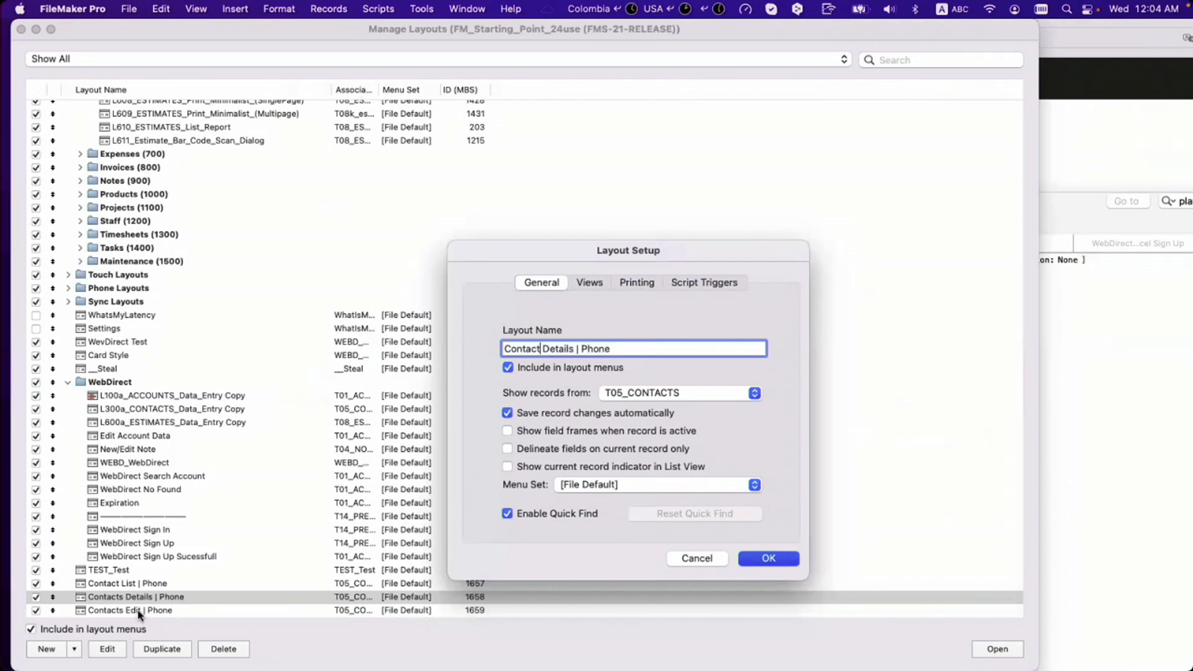
{"action": "left_click", "coordinate": [767, 555]}
Step: Rename 'Contacts Edit | Phone' to 'Contact Edit | Phone' and close the layout manager
{"action": "scroll", "coordinate": [172, 609], "scroll_direction": "down", "scroll_amount": 1}
{"action": "left_click", "coordinate": [168, 611]}
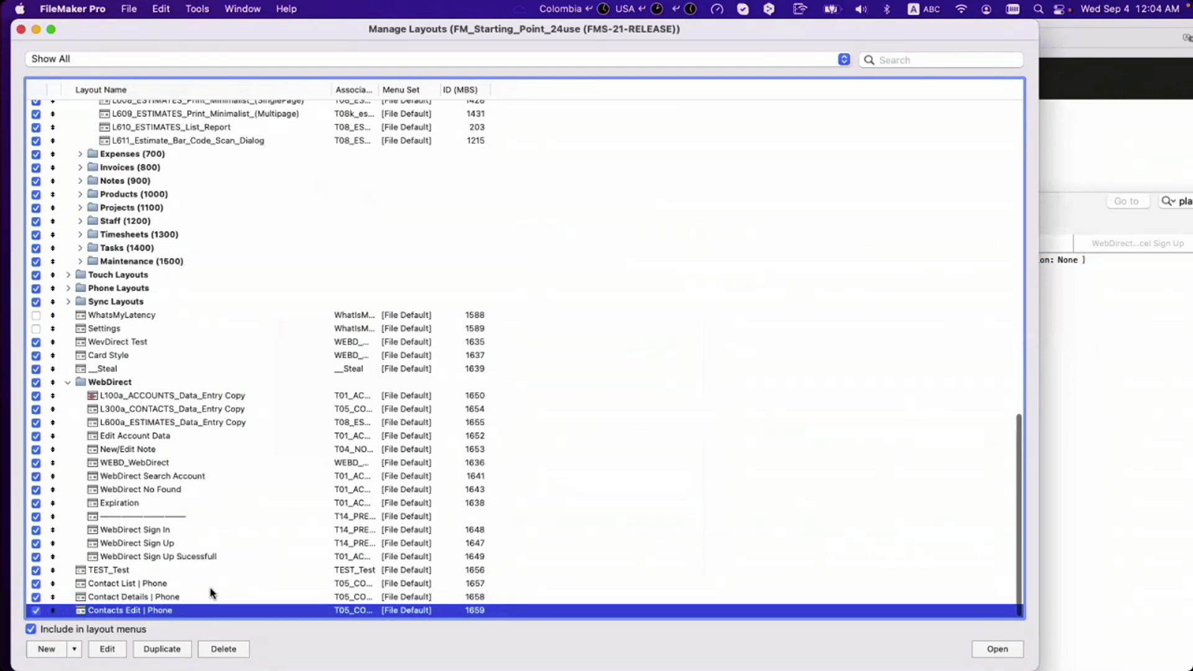
{"action": "double_click", "coordinate": [185, 609]}
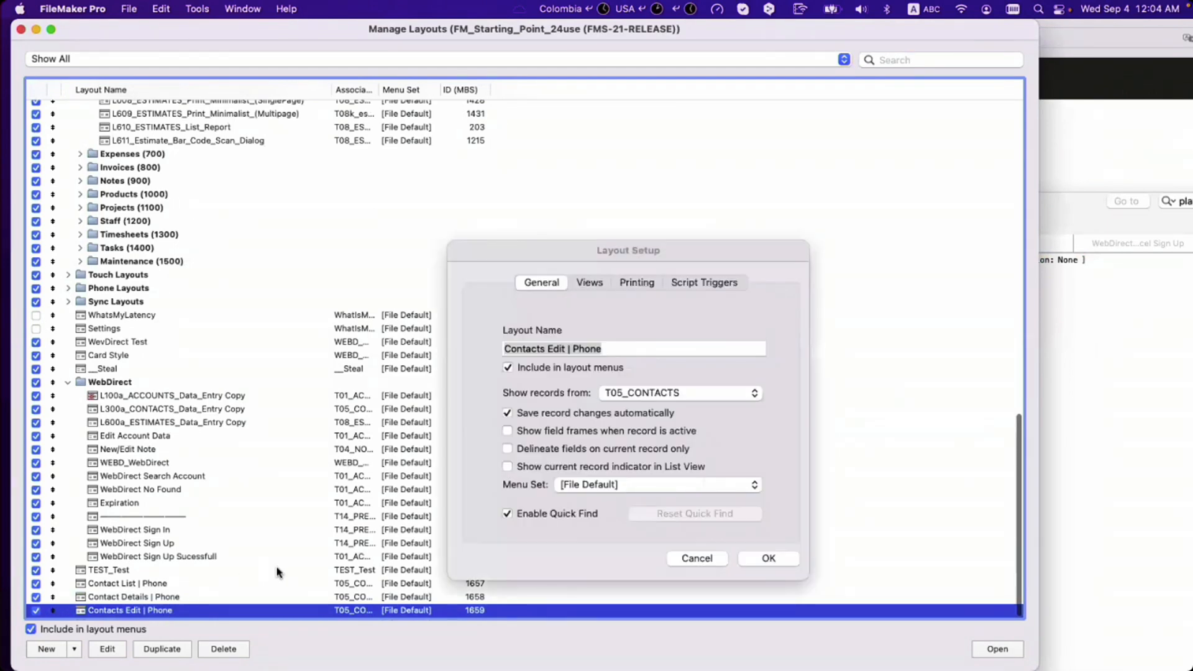
{"action": "left_click", "coordinate": [544, 349]}
{"action": "key", "text": "BackSpace"}
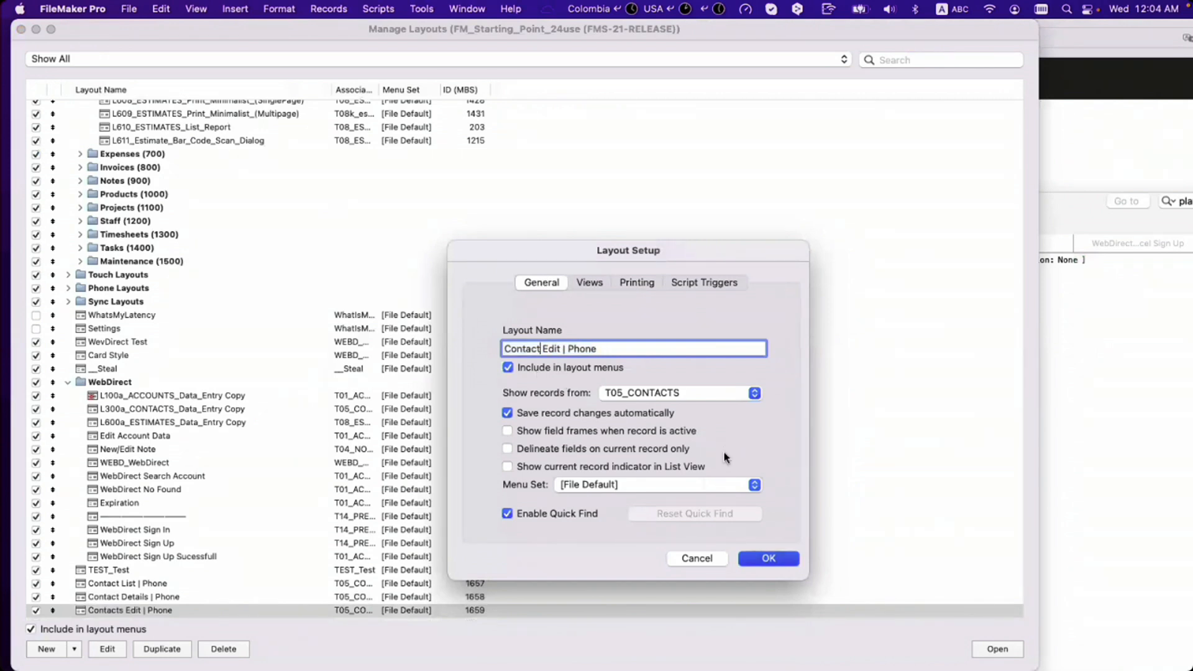
{"action": "key", "text": "Return"}
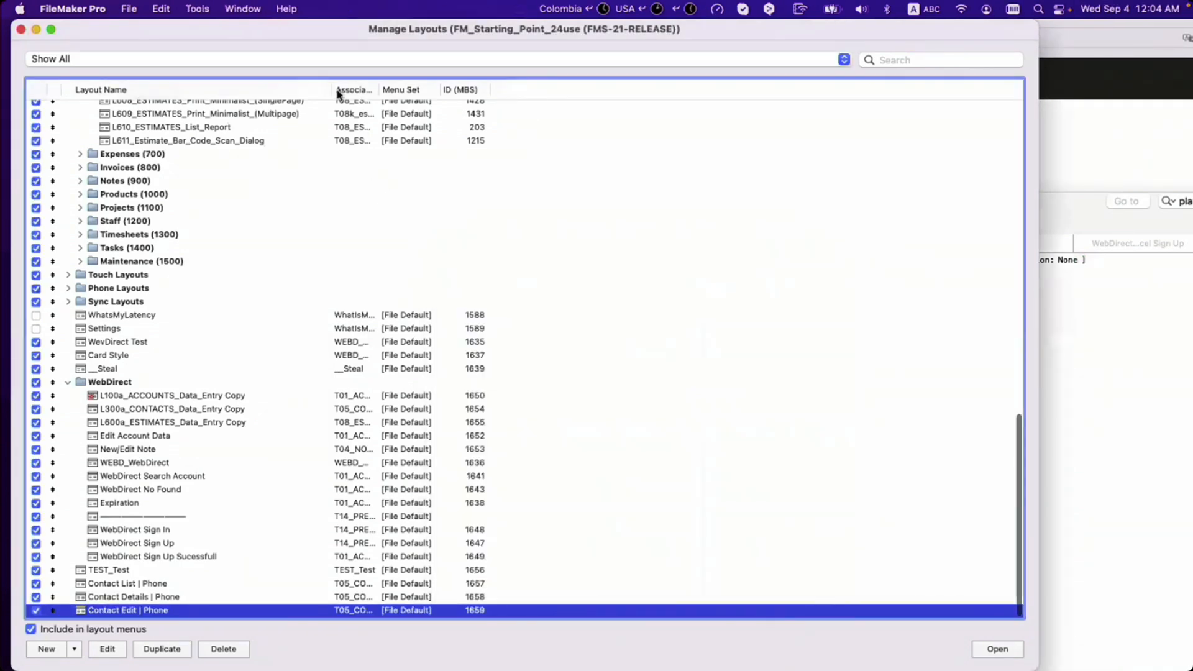
{"action": "left_click_drag", "start_coordinate": [333, 33], "coordinate": [475, 293]}
{"action": "key", "text": "super+w"}
Step: Bring the Script Workspace forward and run the layout-routing script
{"action": "left_click", "coordinate": [881, 348]}
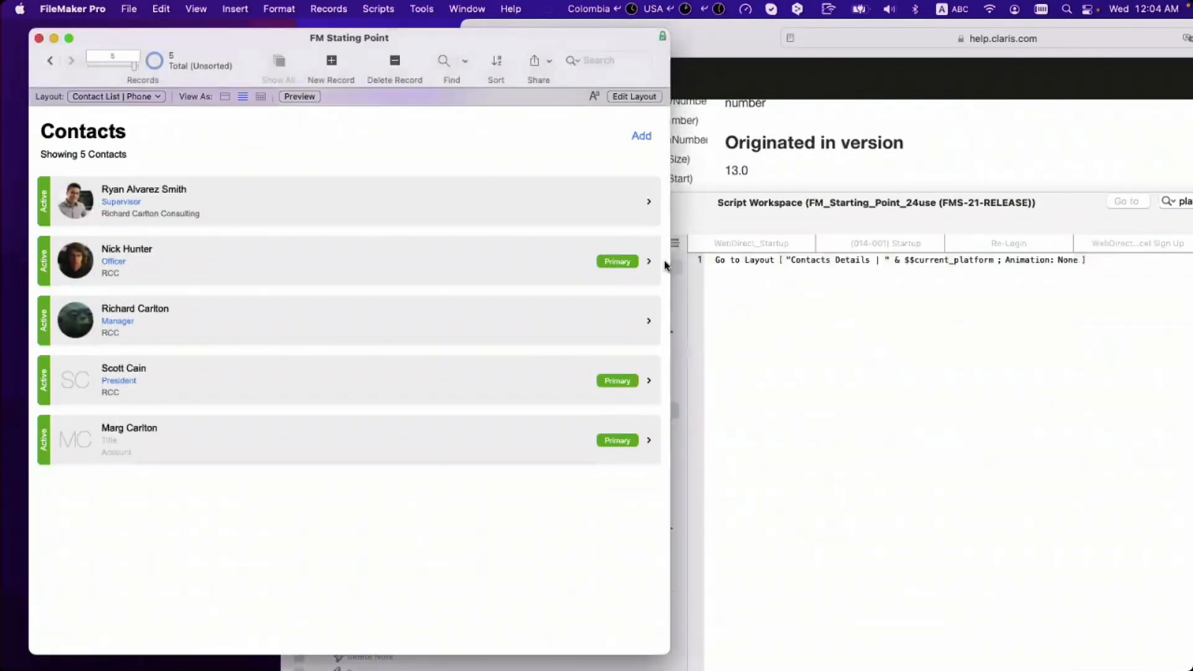
{"action": "left_click_drag", "start_coordinate": [639, 224], "coordinate": [657, 191]}
{"action": "left_click", "coordinate": [438, 120]}
{"action": "left_click", "coordinate": [849, 354]}
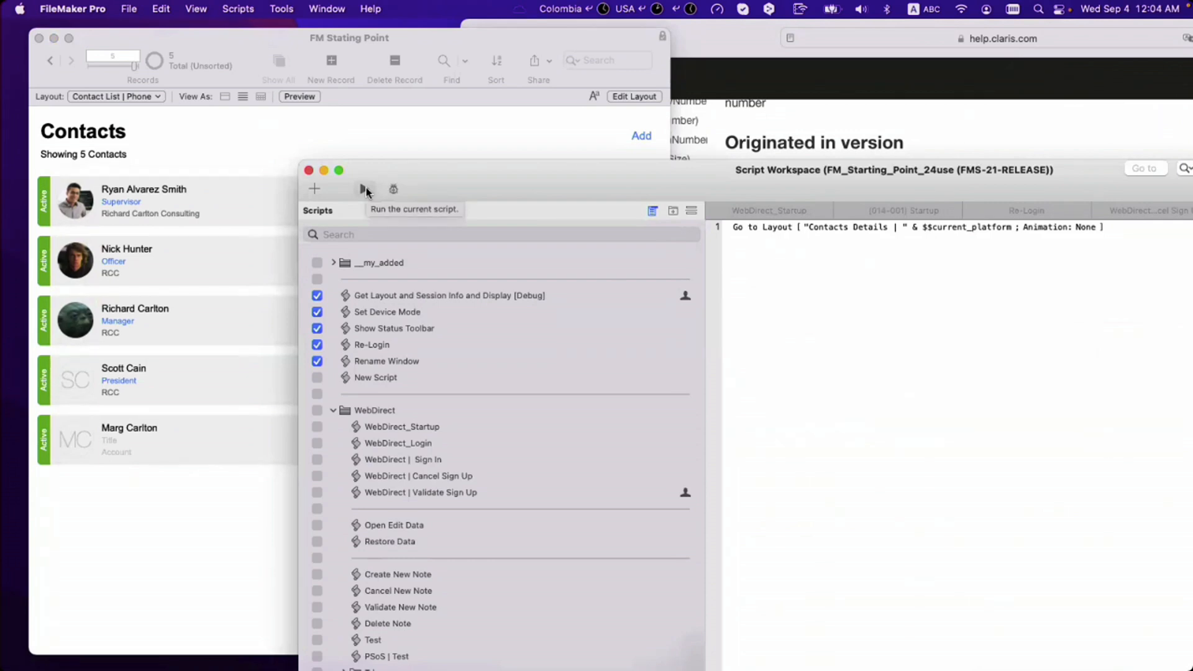
{"action": "left_click", "coordinate": [365, 189]}
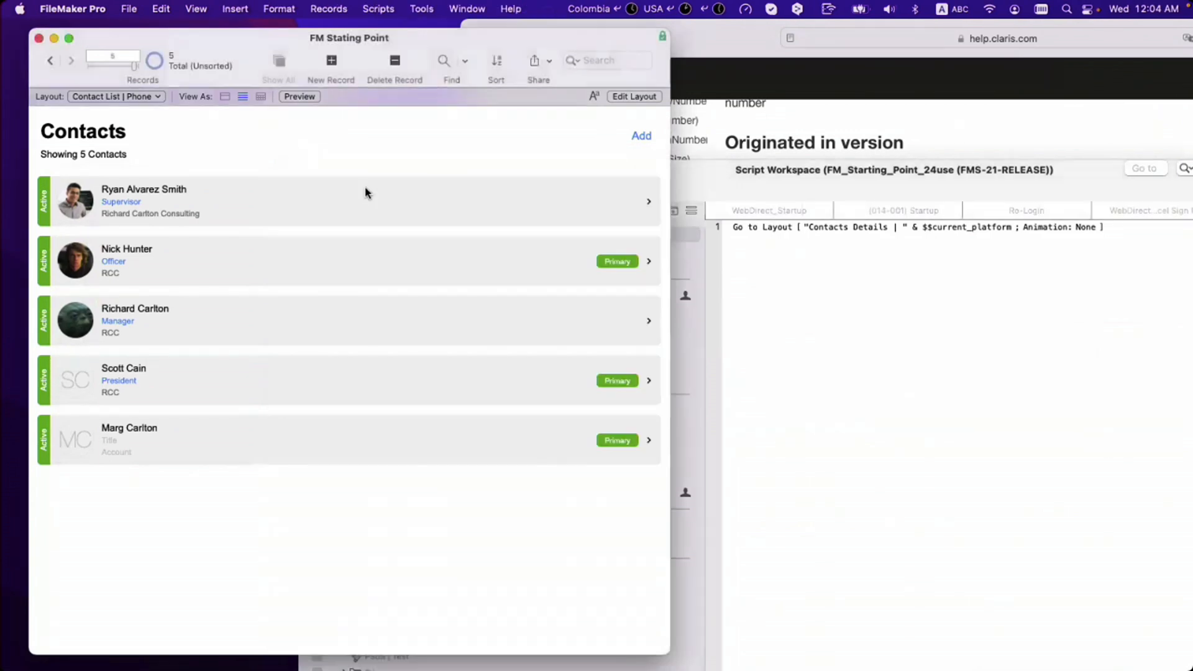
Step: Fix New Script's Go to Layout calculation to "Contact Details | " & $$current_platform
{"action": "left_click", "coordinate": [826, 295]}
{"action": "left_click", "coordinate": [845, 229]}
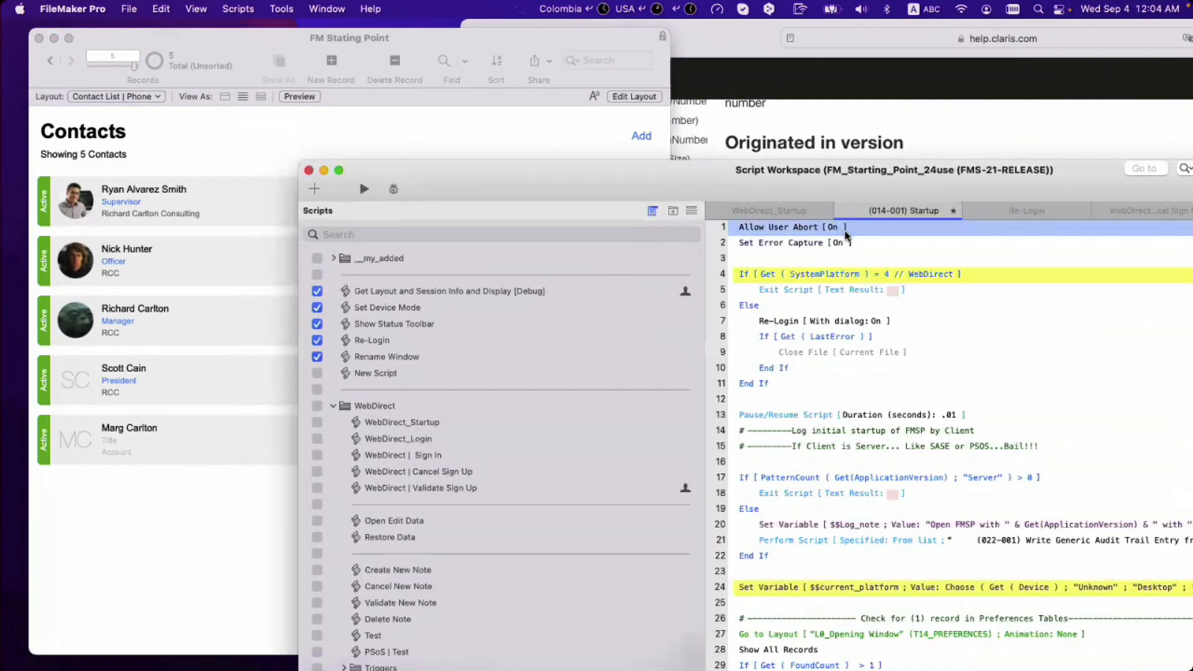
{"action": "left_click", "coordinate": [438, 371]}
{"action": "left_click", "coordinate": [843, 230]}
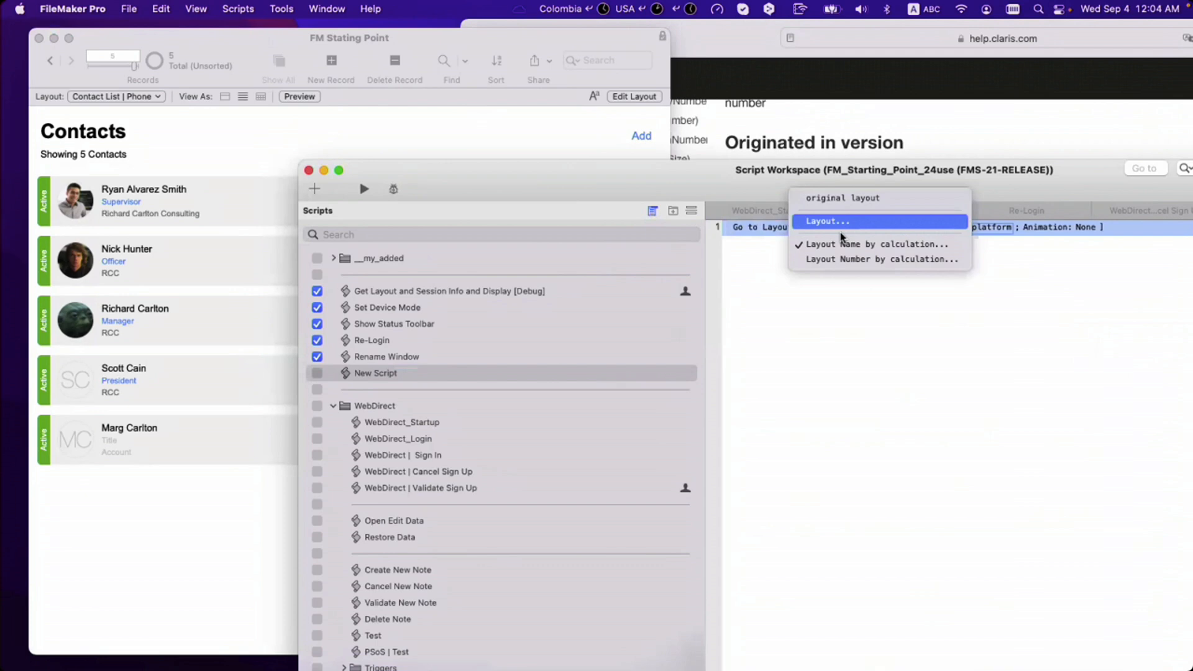
{"action": "left_click", "coordinate": [845, 249]}
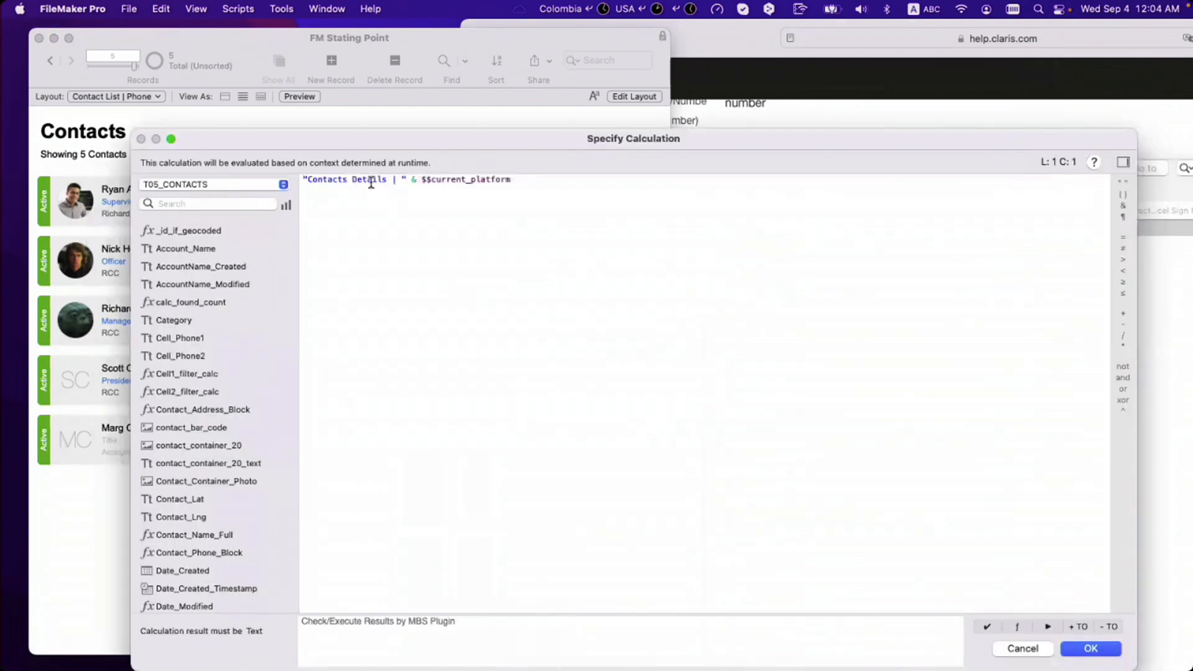
{"action": "left_click", "coordinate": [346, 180]}
{"action": "key", "text": "BackSpace"}
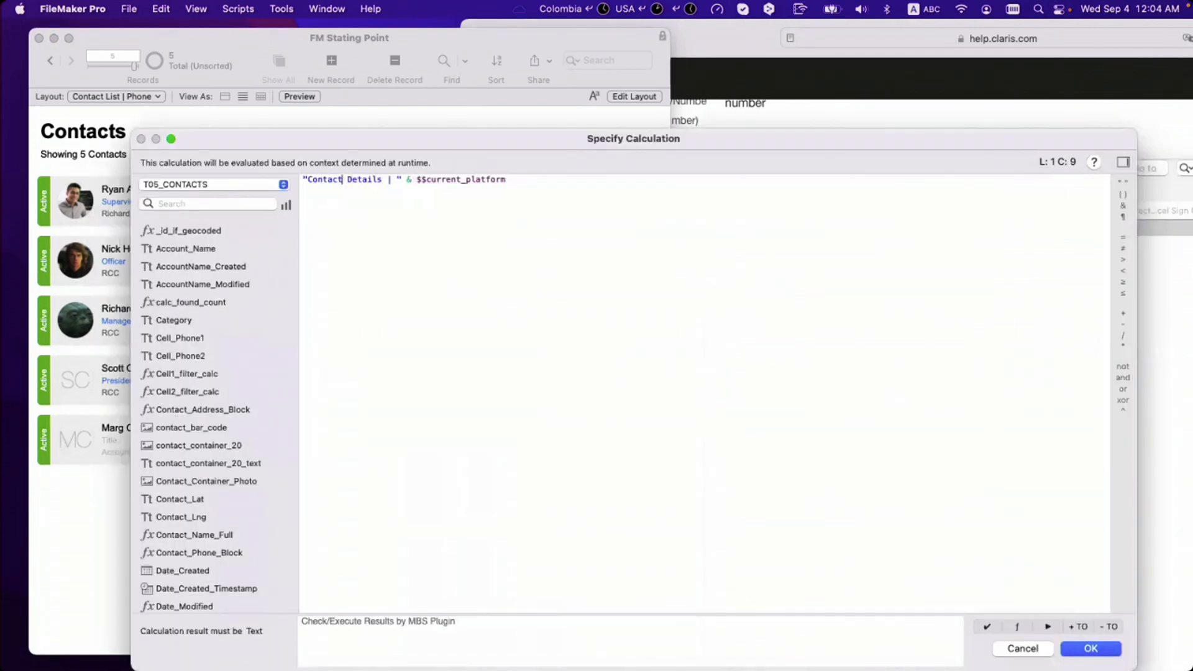
{"action": "key", "text": "Return"}
Step: Save the script, run it with Save All, and review the layout name calculation
{"action": "key", "text": "super+s"}
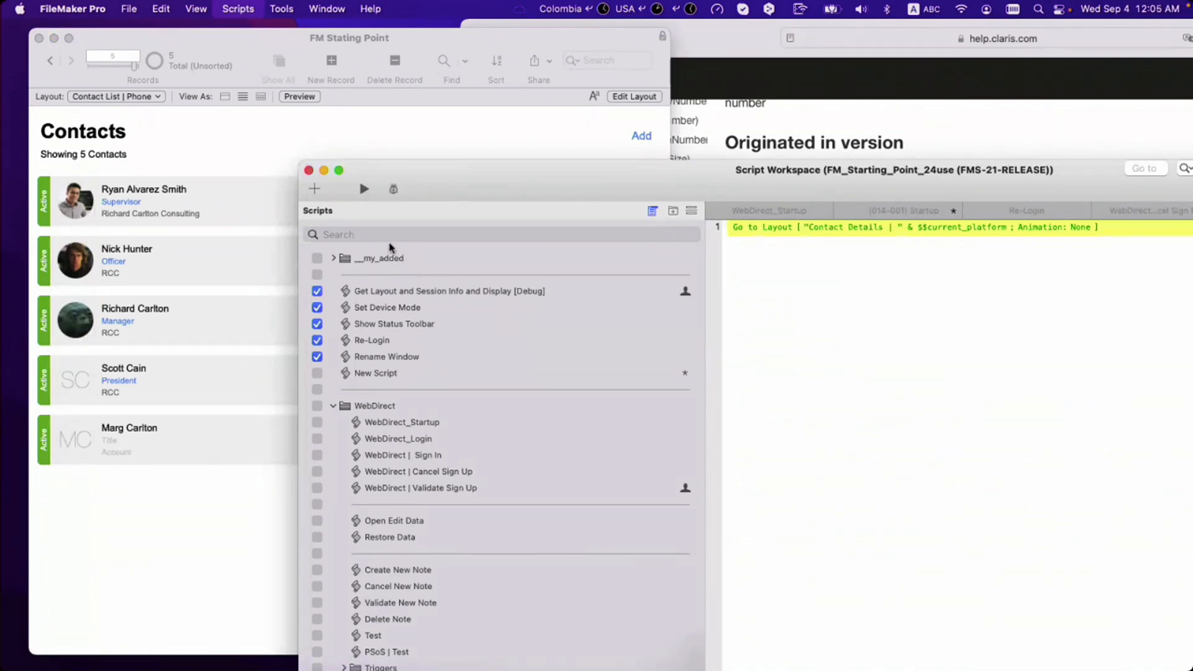
{"action": "key", "text": "super+s"}
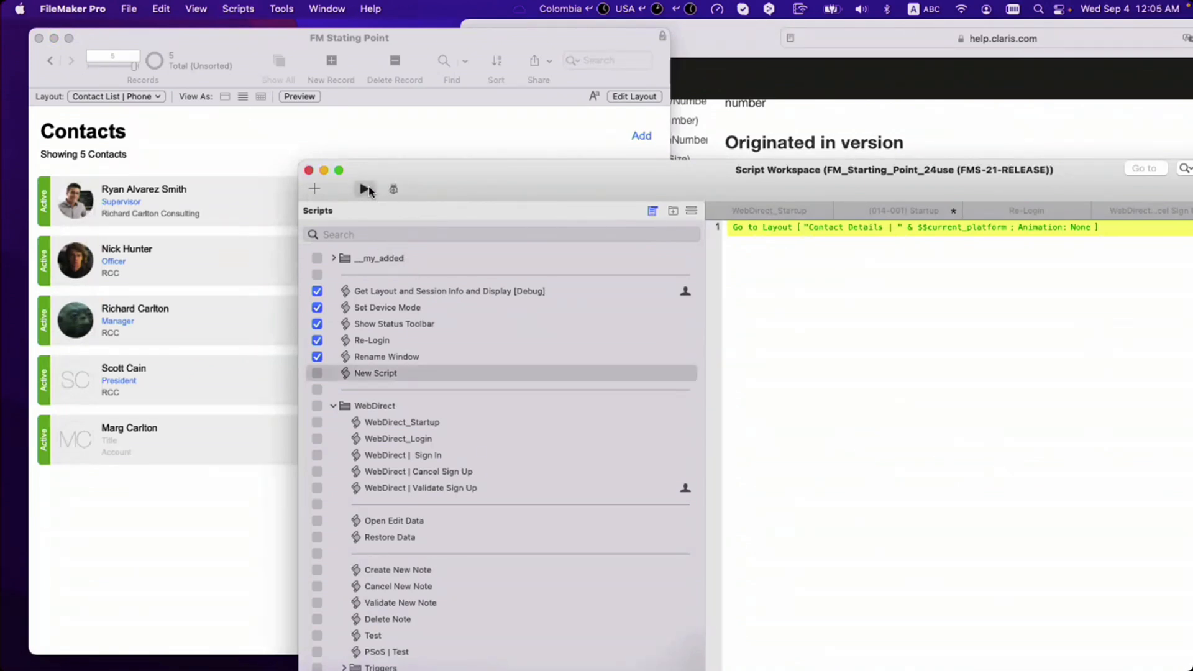
{"action": "left_click", "coordinate": [364, 189]}
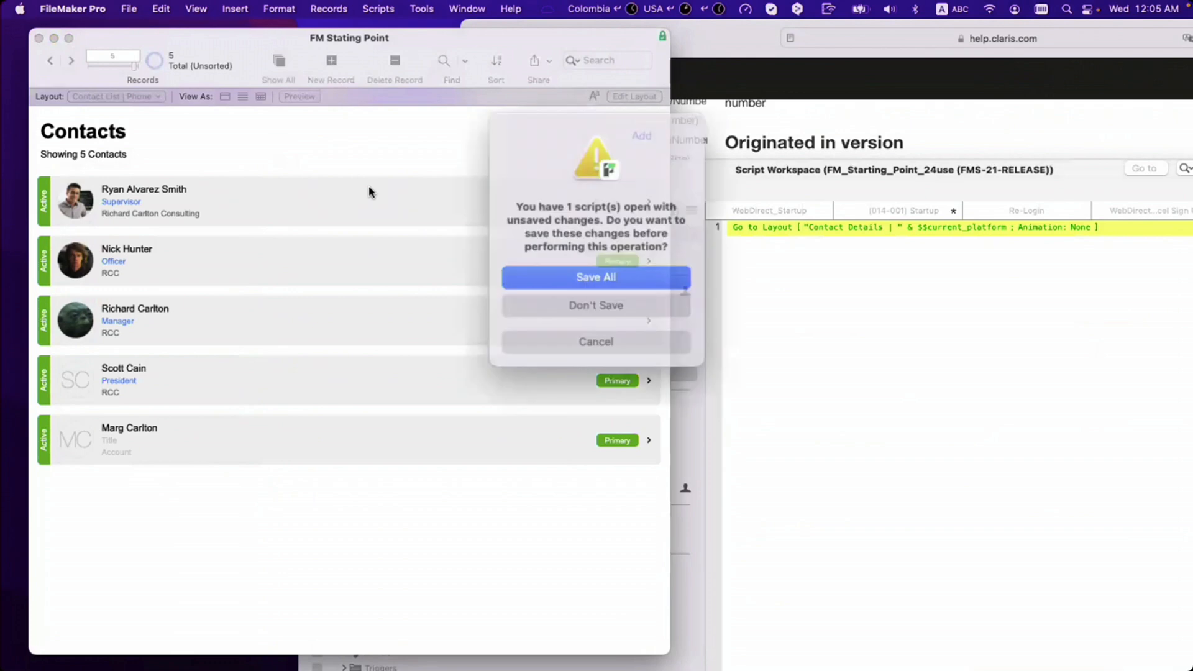
{"action": "left_click", "coordinate": [542, 265]}
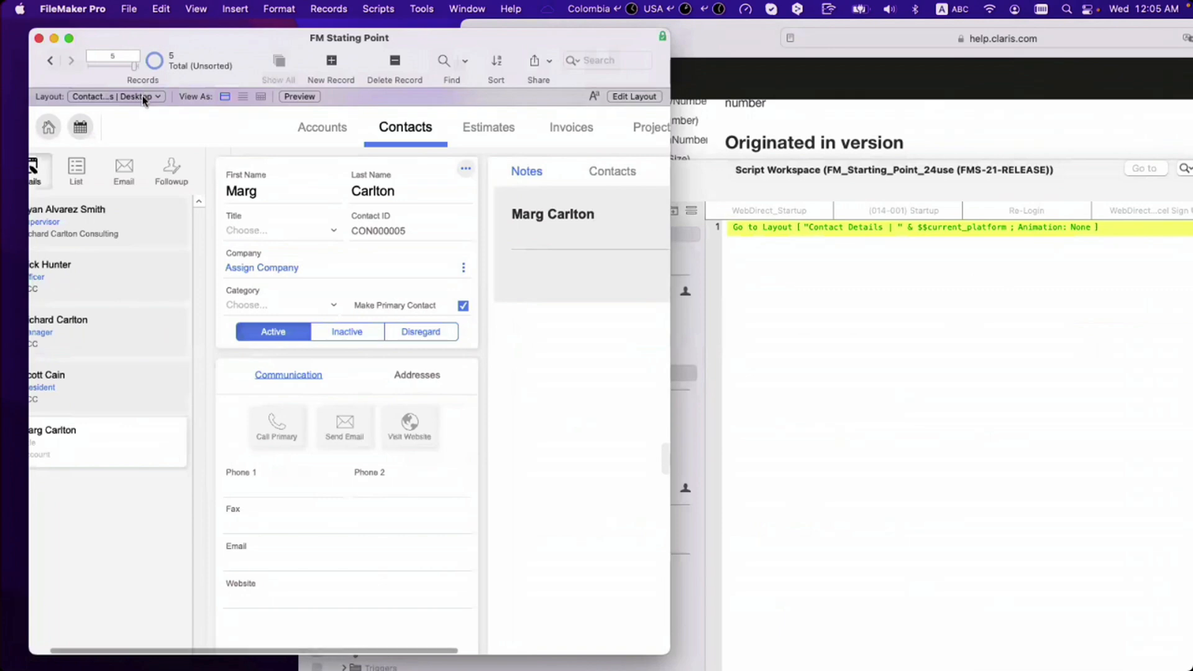
{"action": "left_click", "coordinate": [818, 227]}
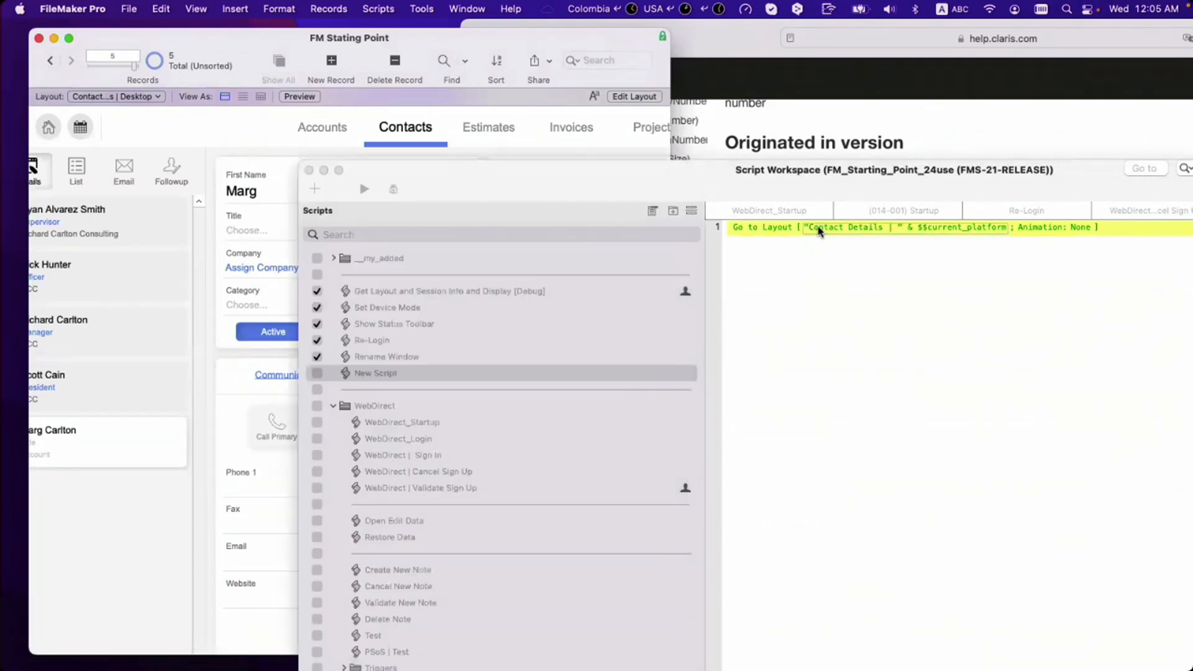
{"action": "left_click", "coordinate": [818, 228]}
{"action": "left_click", "coordinate": [820, 244]}
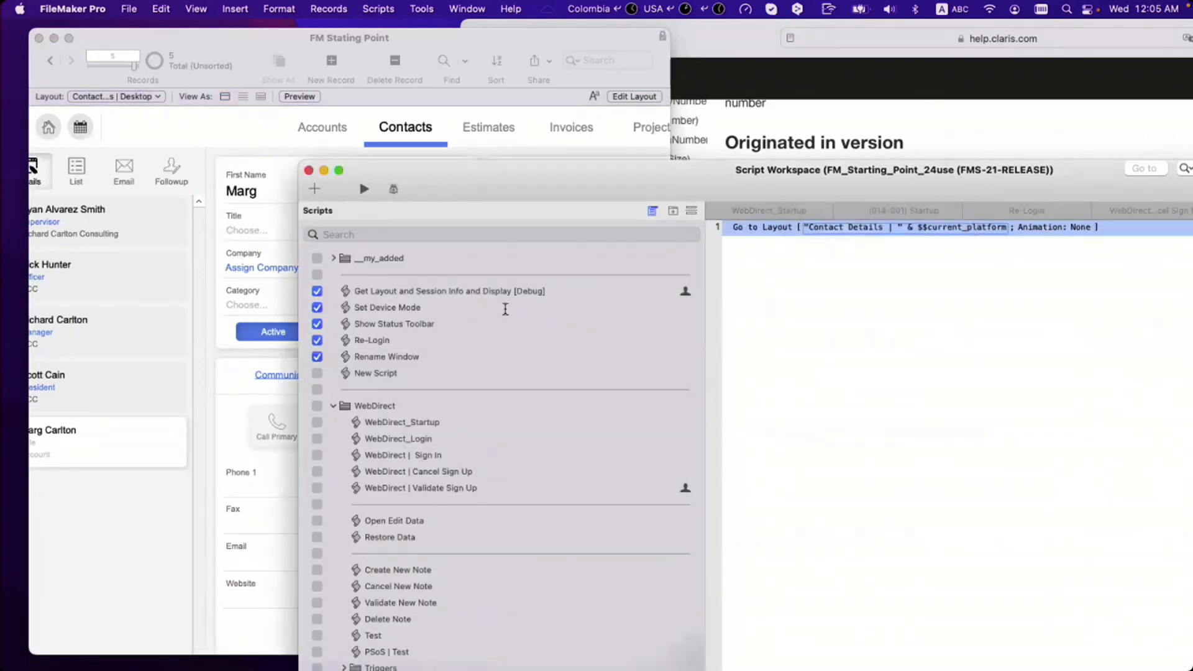
Step: Add the pasted layout-name expression as a watch in the Data Viewer
{"action": "key", "text": "Escape"}
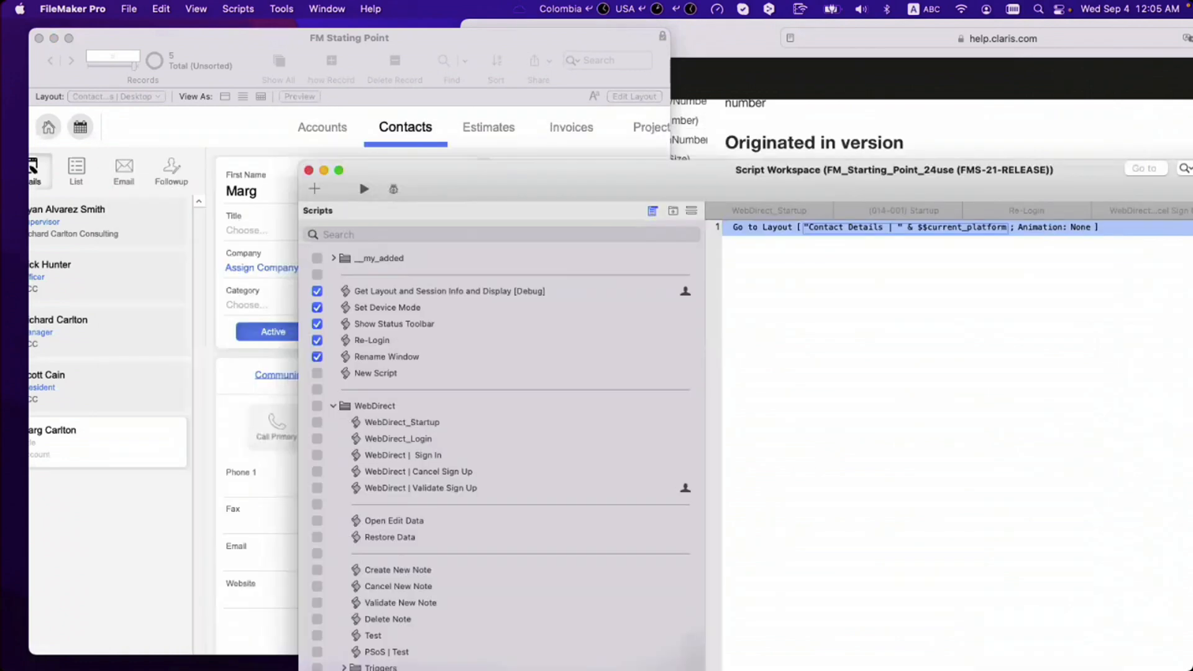
{"action": "left_click", "coordinate": [317, 9]}
{"action": "mouse_move", "coordinate": [284, 10]}
{"action": "left_click", "coordinate": [281, 64]}
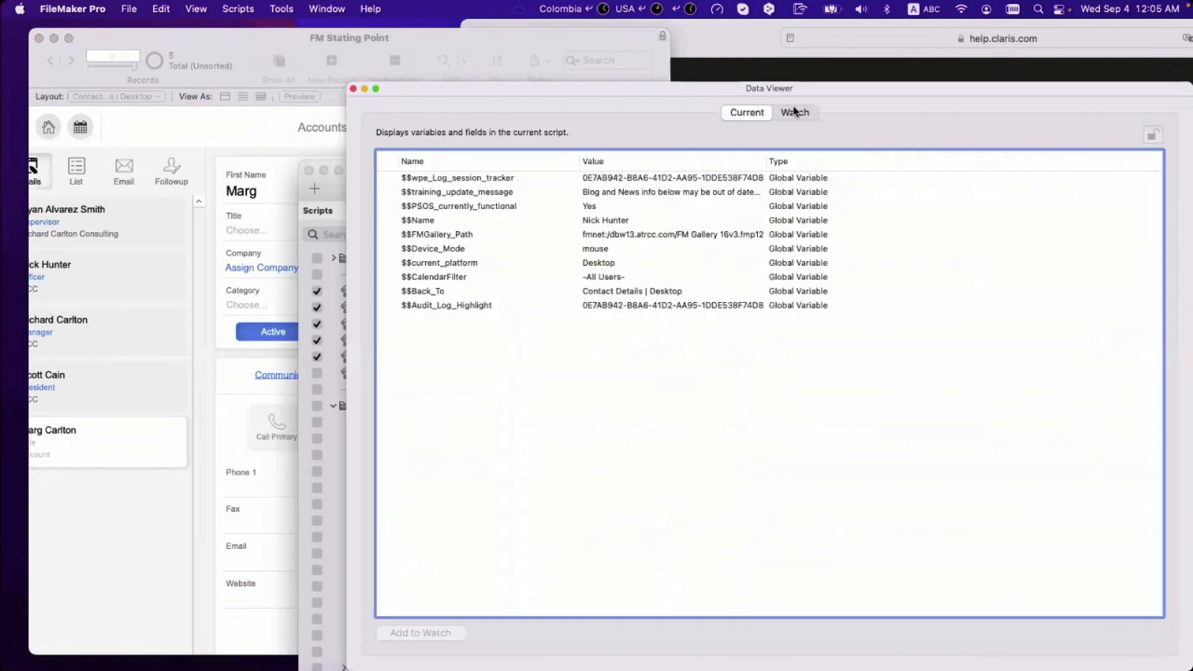
{"action": "left_click", "coordinate": [796, 112]}
{"action": "left_click", "coordinate": [1093, 636]}
{"action": "type", "text": "\"Contact Details | \" & $$current_platform"}
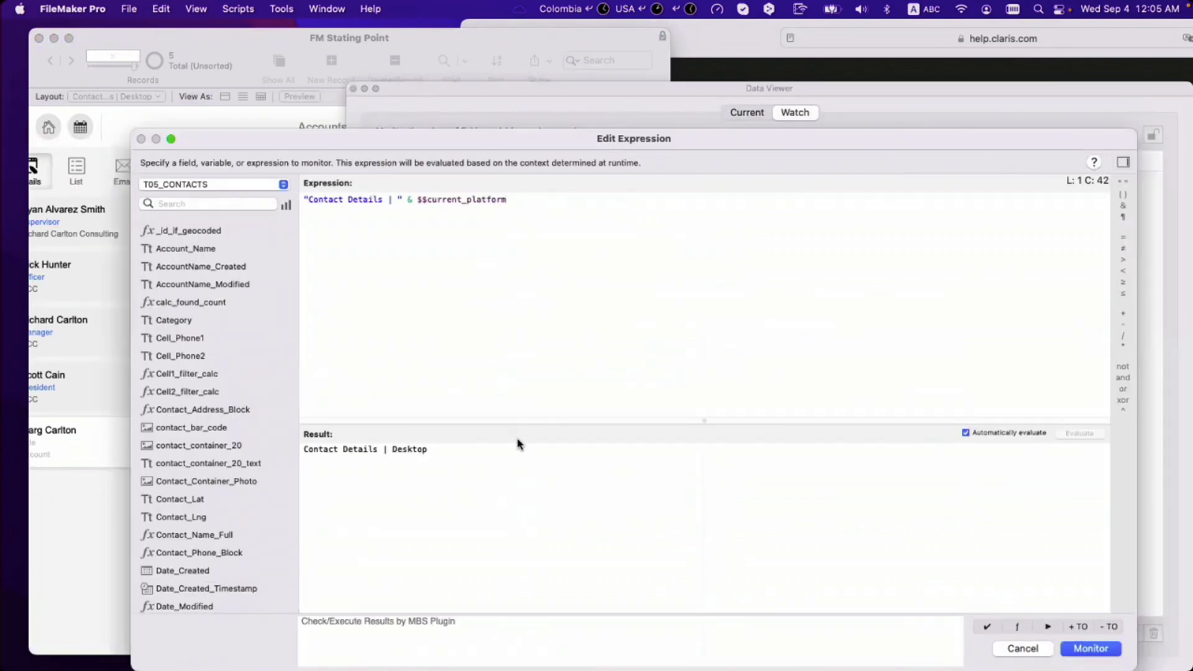
Step: Check the result reads Contact Details | Desktop, then reopen the Go to Layout calculation
{"action": "left_click_drag", "start_coordinate": [491, 458], "coordinate": [222, 437]}
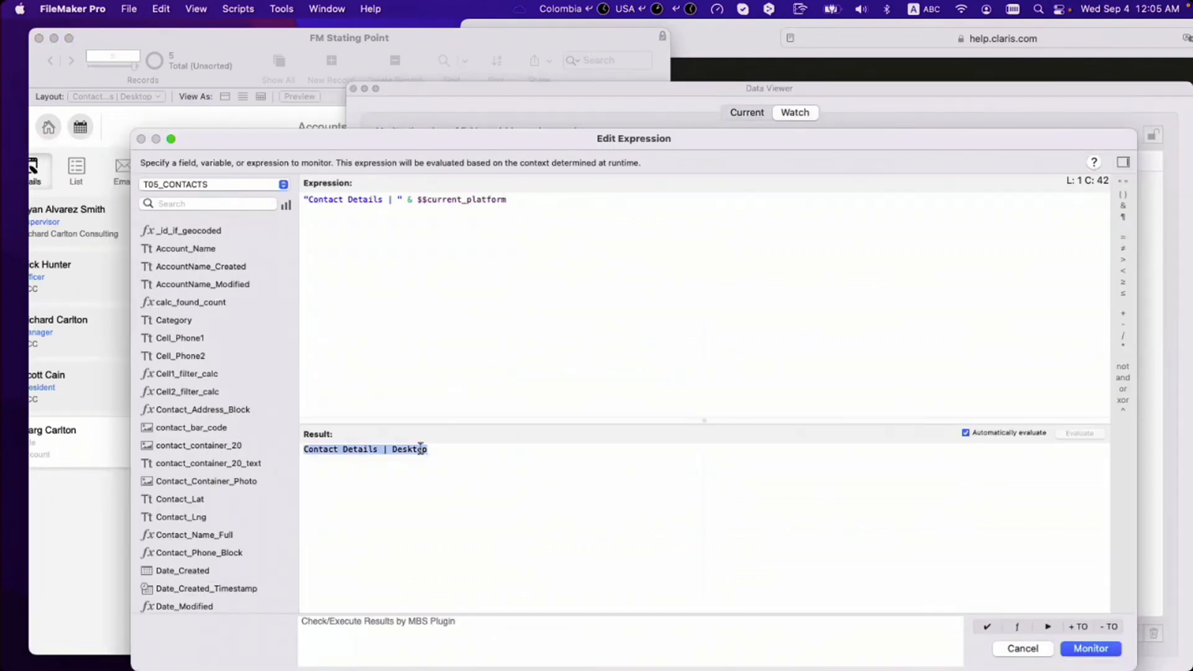
{"action": "left_click_drag", "start_coordinate": [507, 200], "coordinate": [417, 200]}
{"action": "key", "text": "super+c"}
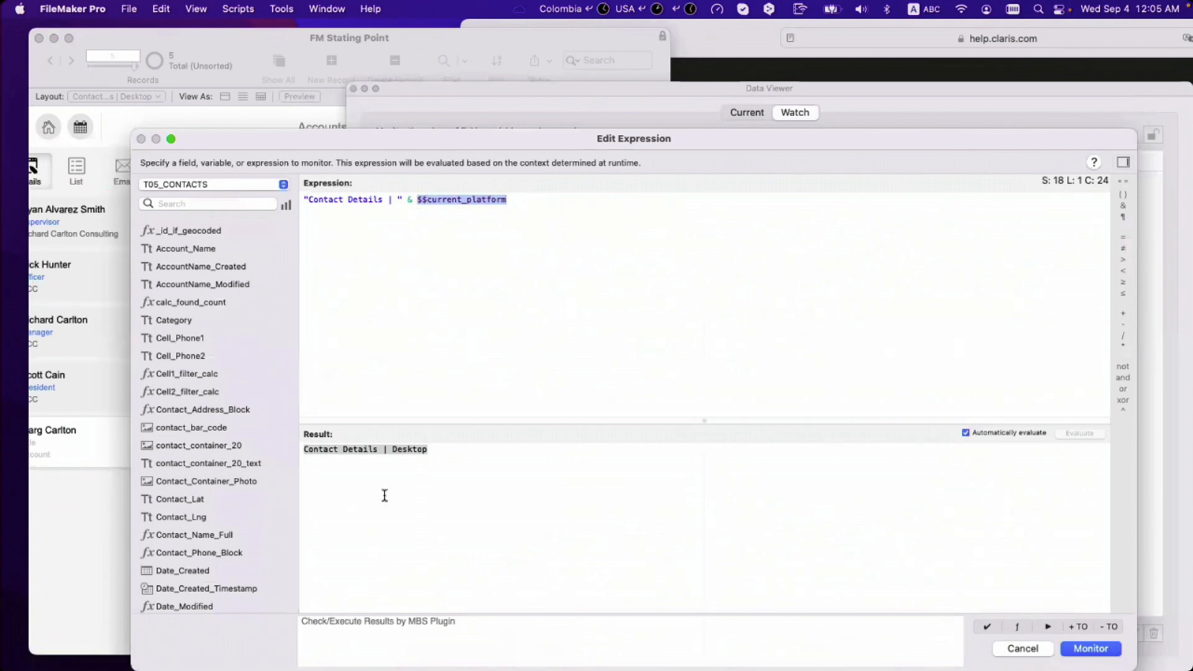
{"action": "left_click", "coordinate": [392, 472]}
{"action": "left_click_drag", "start_coordinate": [390, 449], "coordinate": [453, 456]}
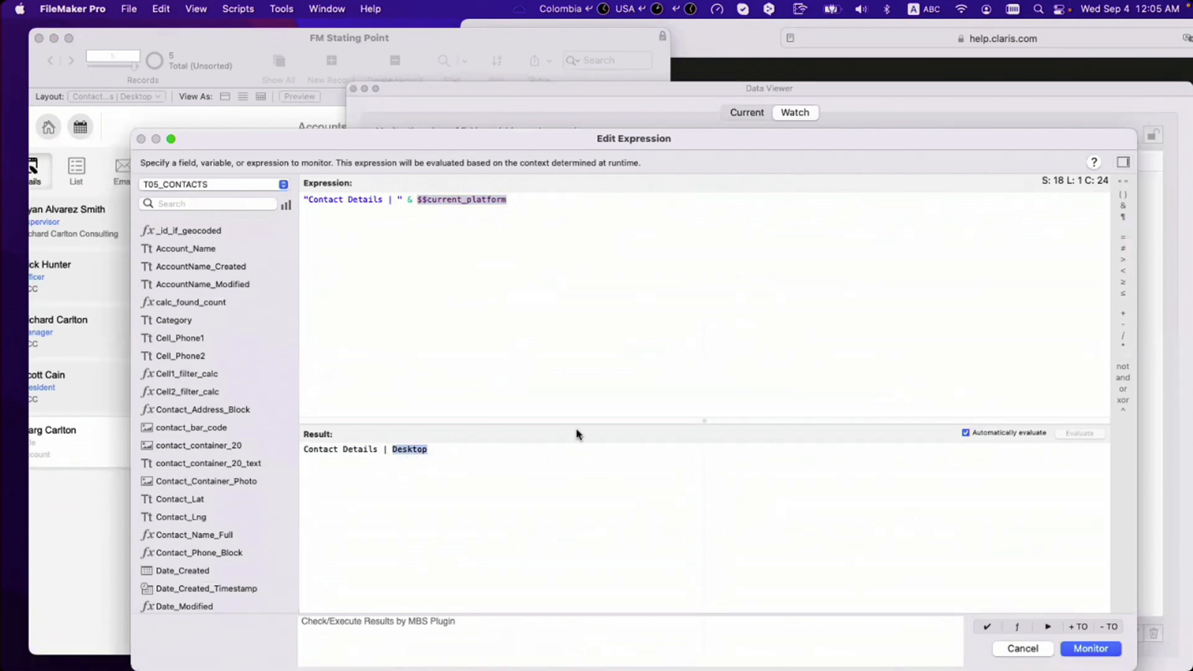
{"action": "key", "text": "Return"}
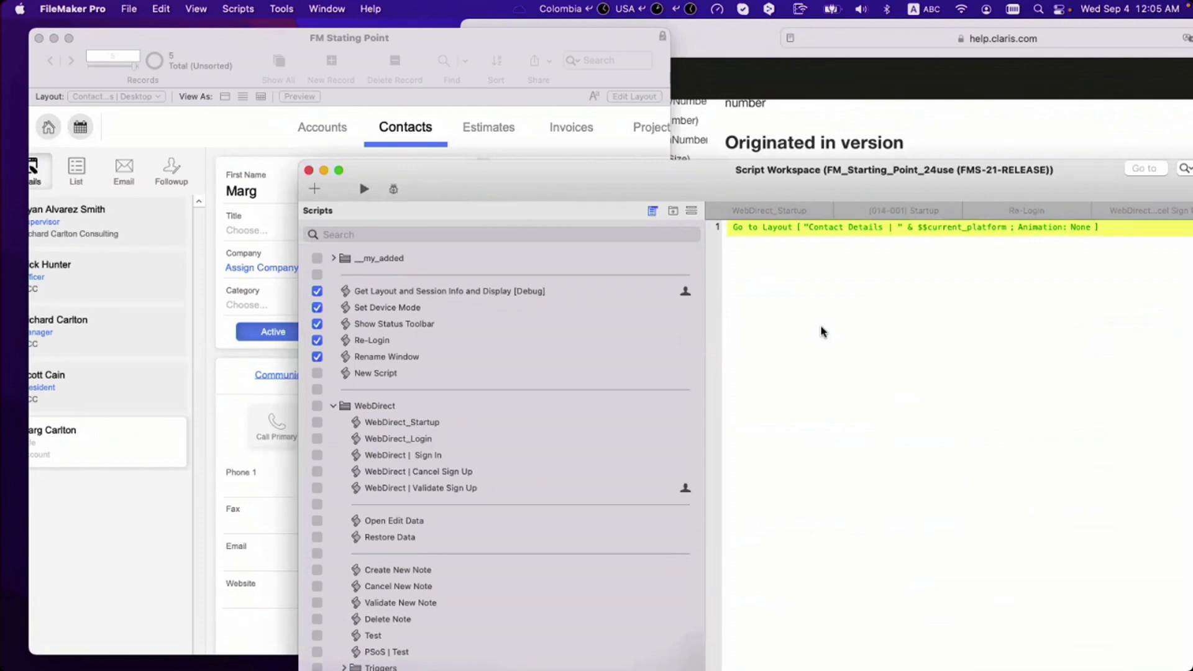
{"action": "left_click", "coordinate": [855, 228]}
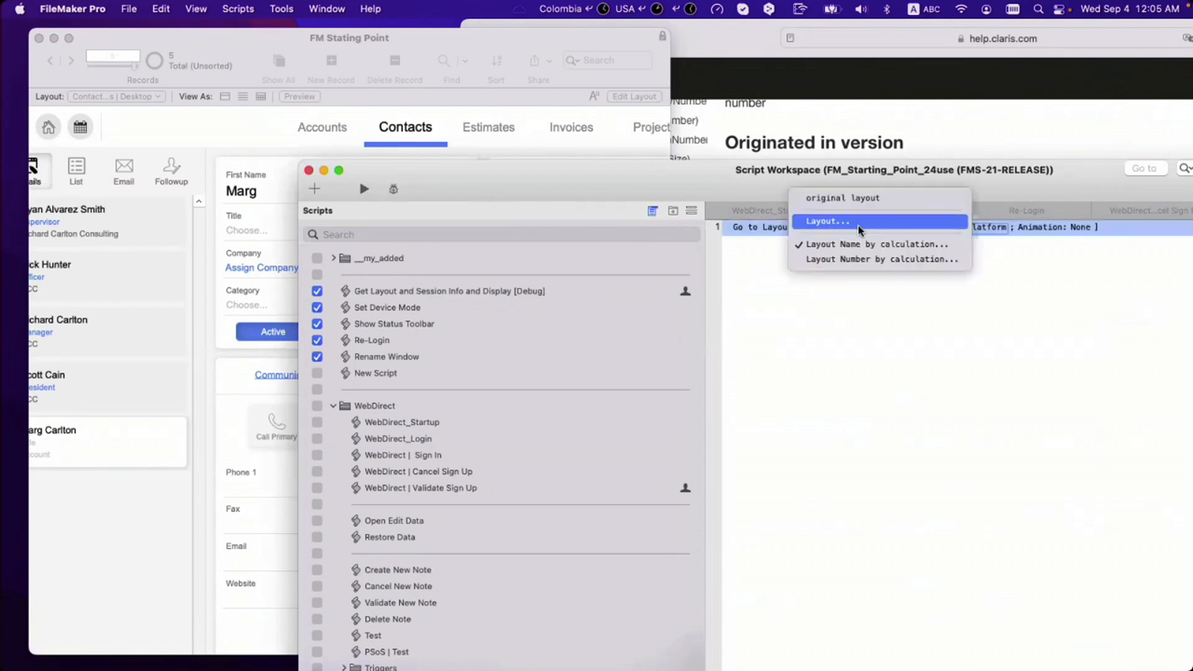
{"action": "left_click", "coordinate": [829, 246]}
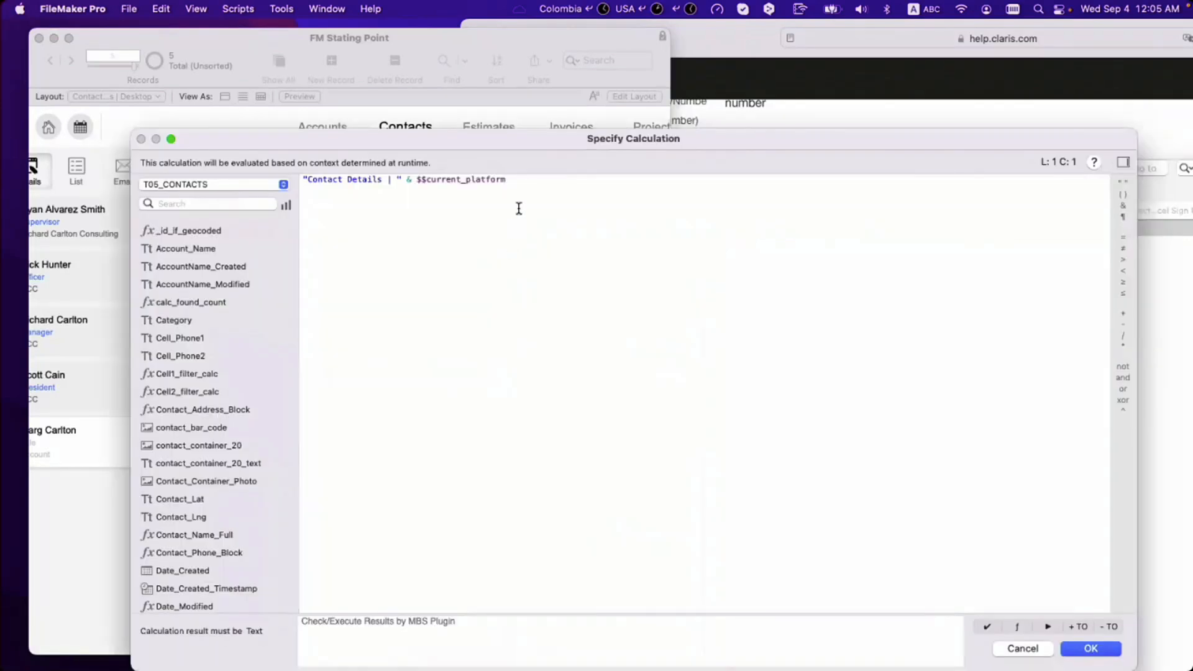
{"action": "left_click_drag", "start_coordinate": [507, 180], "coordinate": [419, 180]}
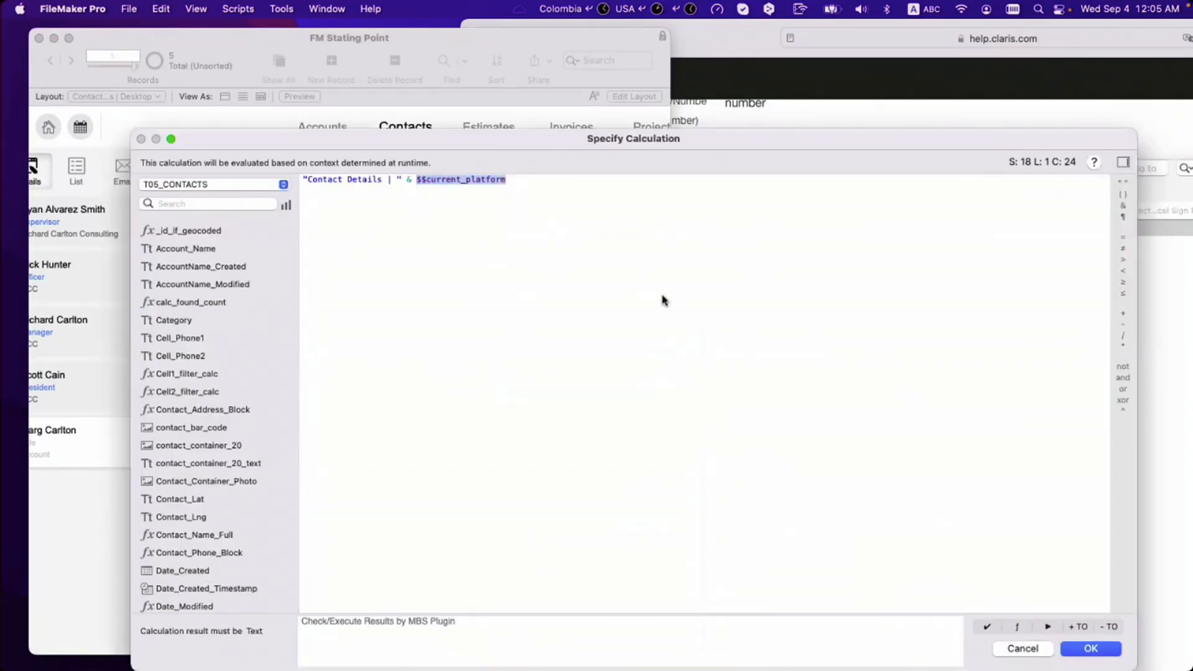
Step: Insert a new step after Go to Layout, discarding mistaken Set Field and Insert Audio/Video steps
{"action": "key", "text": "Return"}
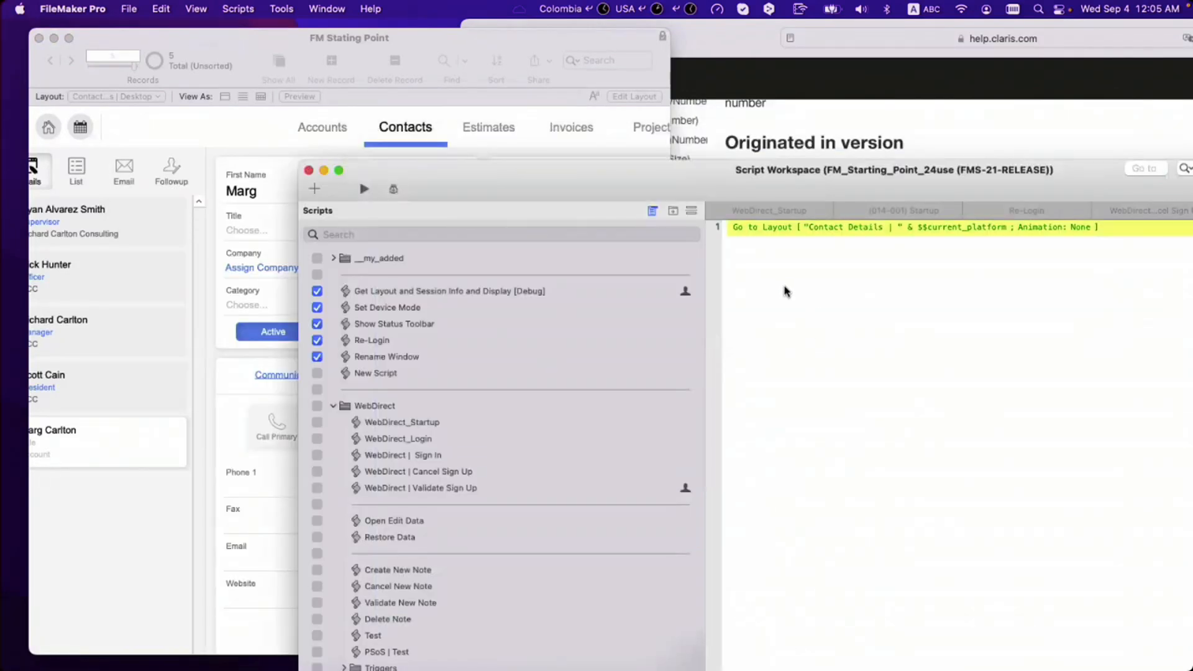
{"action": "left_click", "coordinate": [749, 235]}
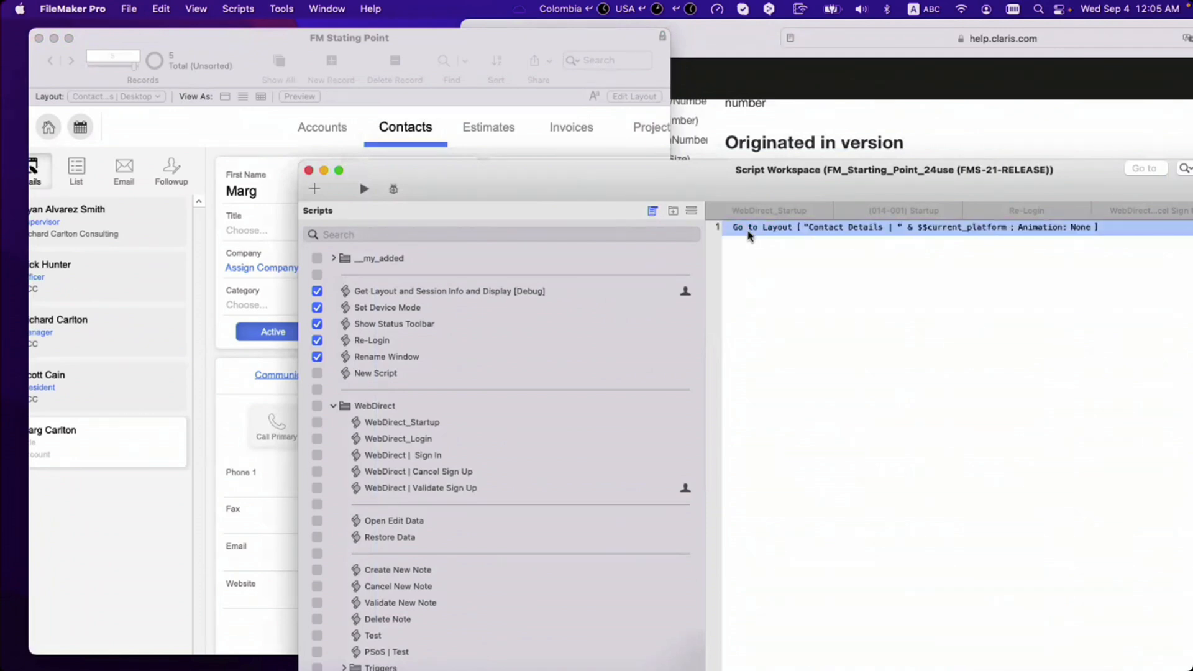
{"action": "key", "text": "Return"}
{"action": "type", "text": "set"}
{"action": "key", "text": "Return"}
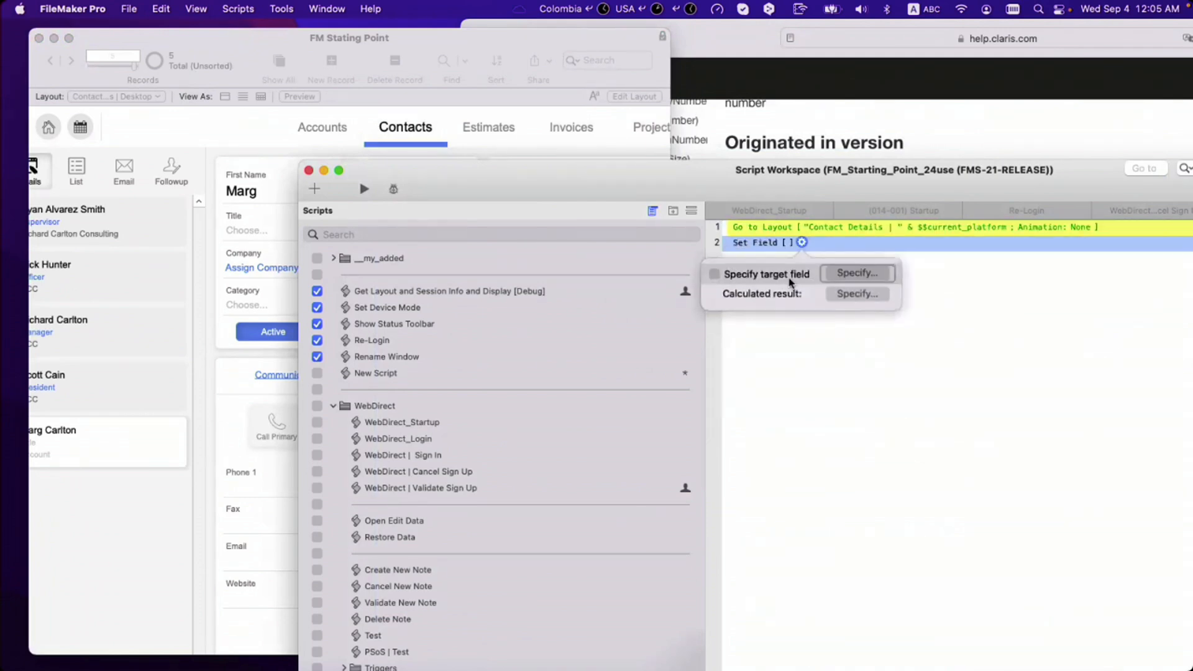
{"action": "key", "text": "Escape"}
{"action": "key", "text": "Delete"}
{"action": "key", "text": "Return"}
{"action": "type", "text": "insert"}
{"action": "key", "text": "Return"}
{"action": "key", "text": "Escape"}
{"action": "key", "text": "Delete"}
Step: Add Set Variable $$current_platform to "Phone", move it above Go to Layout, and save
{"action": "key", "text": "Return"}
{"action": "type", "text": "set v"}
{"action": "key", "text": "Return"}
{"action": "key", "text": "super+v"}
{"action": "left_click", "coordinate": [554, 318]}
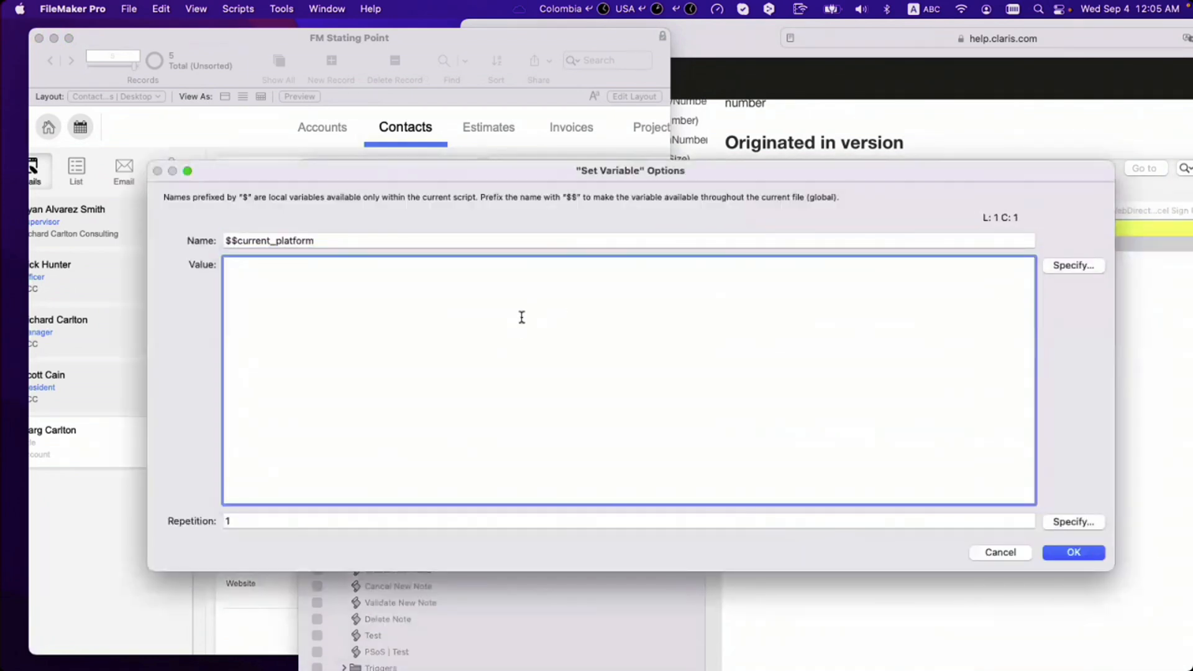
{"action": "type", "text": "\"Phone\""}
{"action": "key", "text": "Return"}
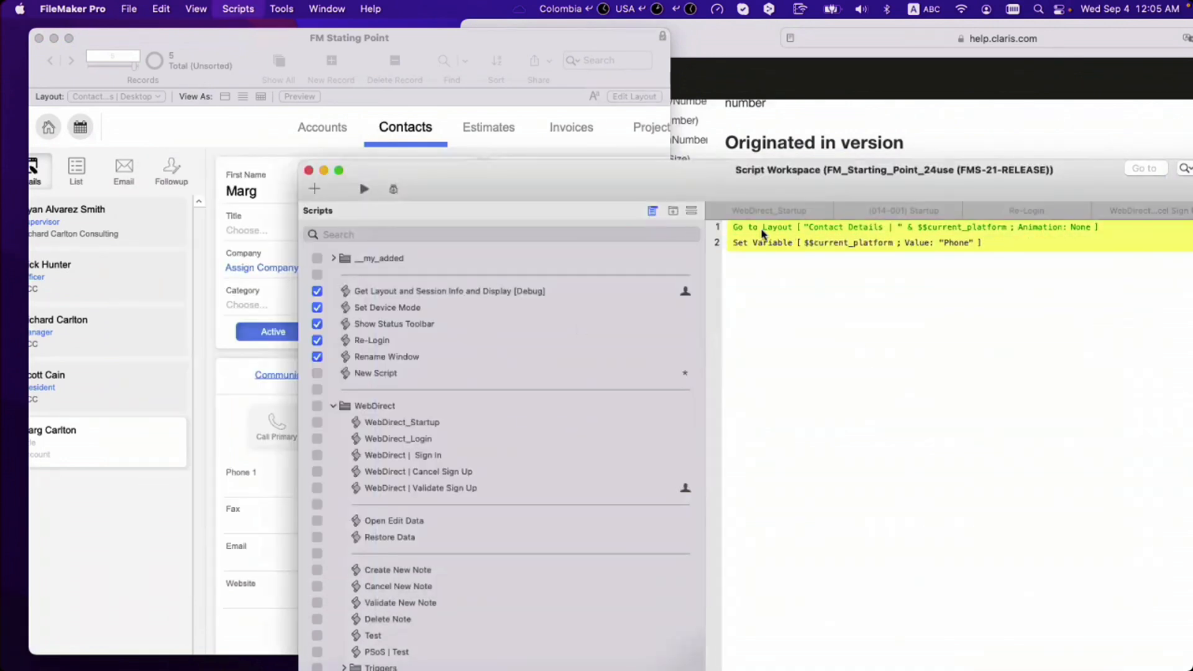
{"action": "left_click_drag", "start_coordinate": [777, 246], "coordinate": [782, 290]}
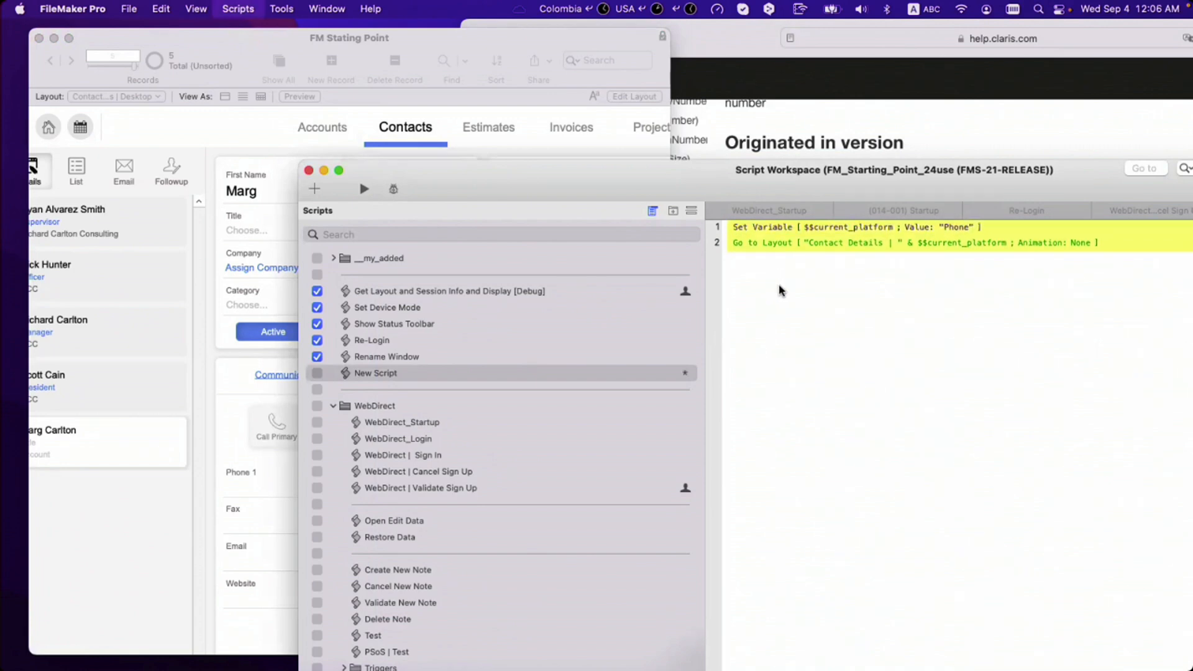
{"action": "key", "text": "super+s"}
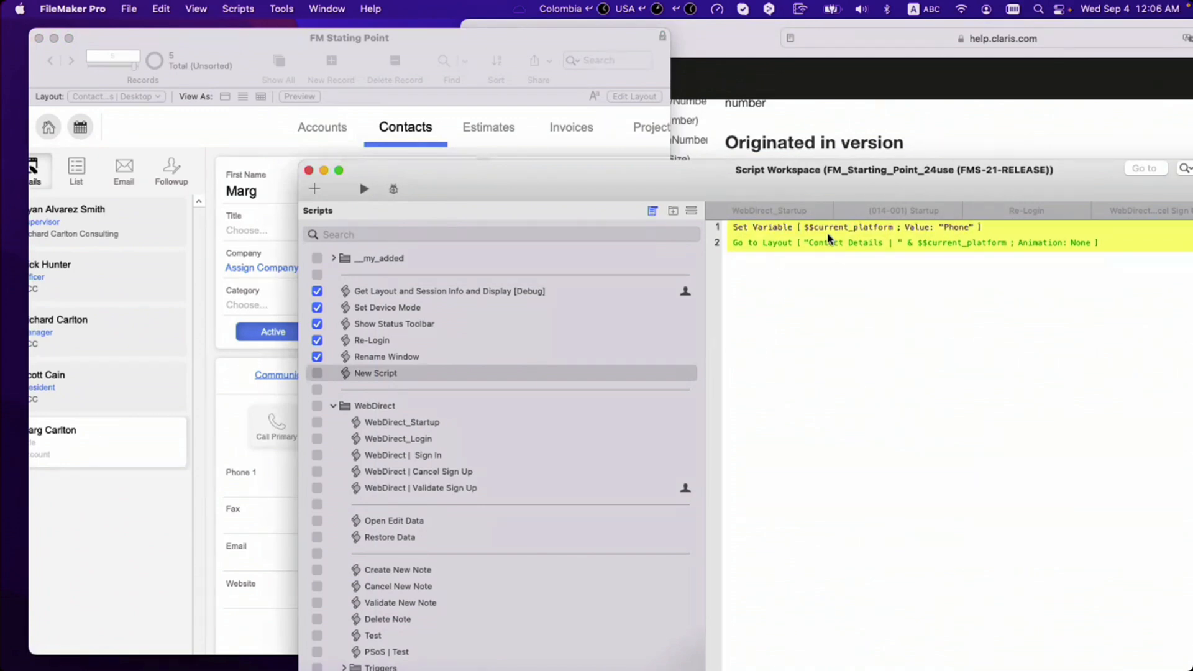
Step: Run the script on Phone, then change the Set Variable value to "Desktop" and save
{"action": "left_click", "coordinate": [365, 189]}
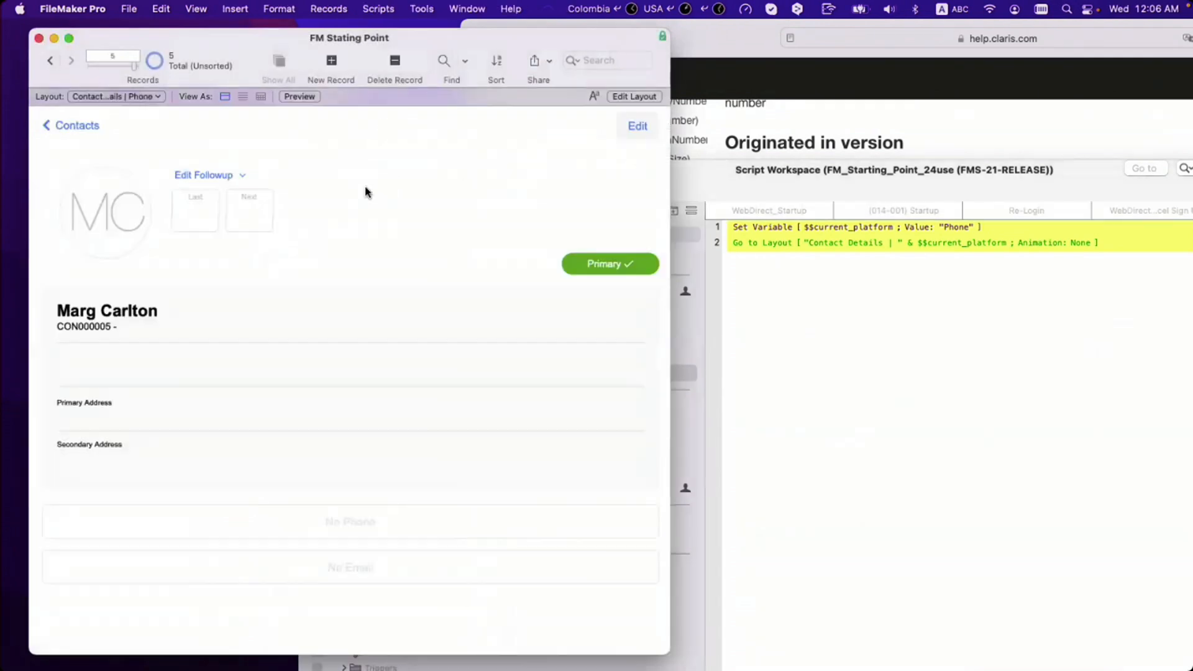
{"action": "left_click", "coordinate": [941, 306]}
{"action": "double_click", "coordinate": [893, 227]}
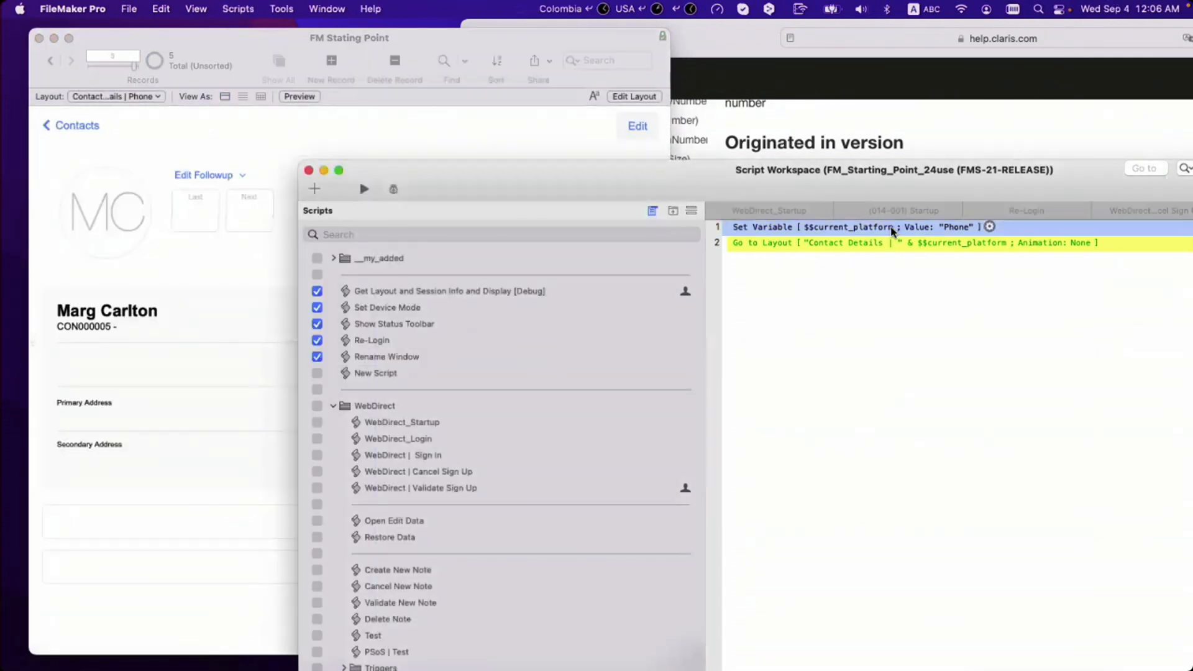
{"action": "double_click", "coordinate": [244, 265]}
{"action": "type", "text": "Deskt"}
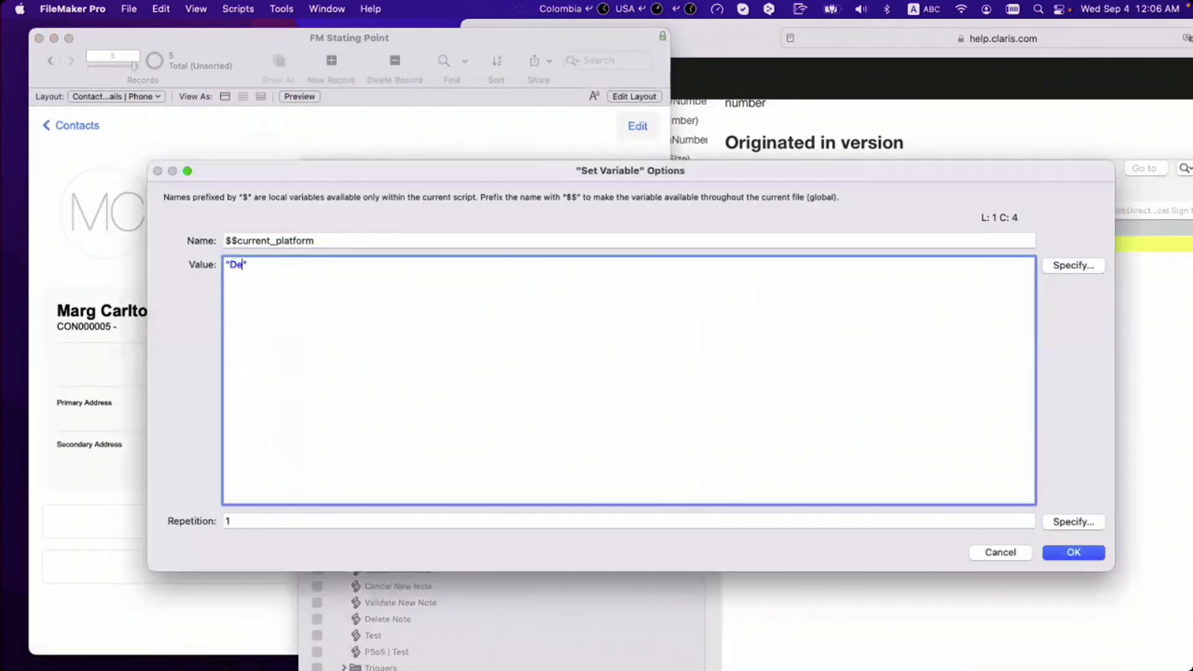
{"action": "type", "text": "op"}
{"action": "key", "text": "Return"}
{"action": "key", "text": "super+s"}
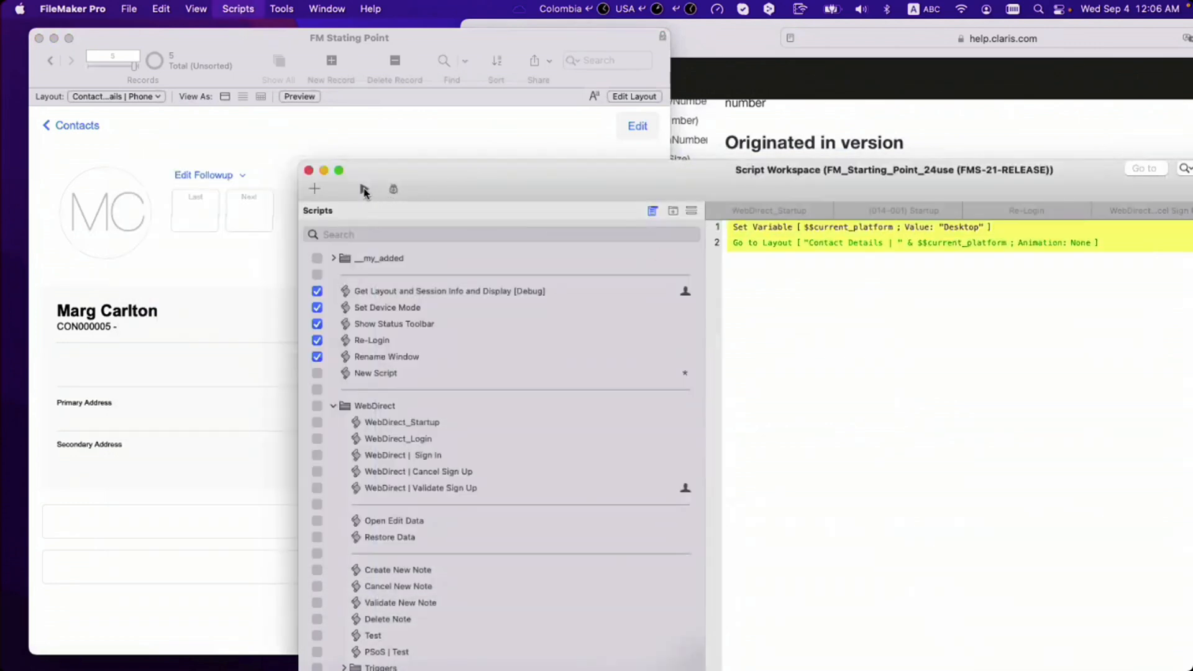
Step: Run the script again to confirm Contact Details | Desktop opens
{"action": "left_click", "coordinate": [364, 190]}
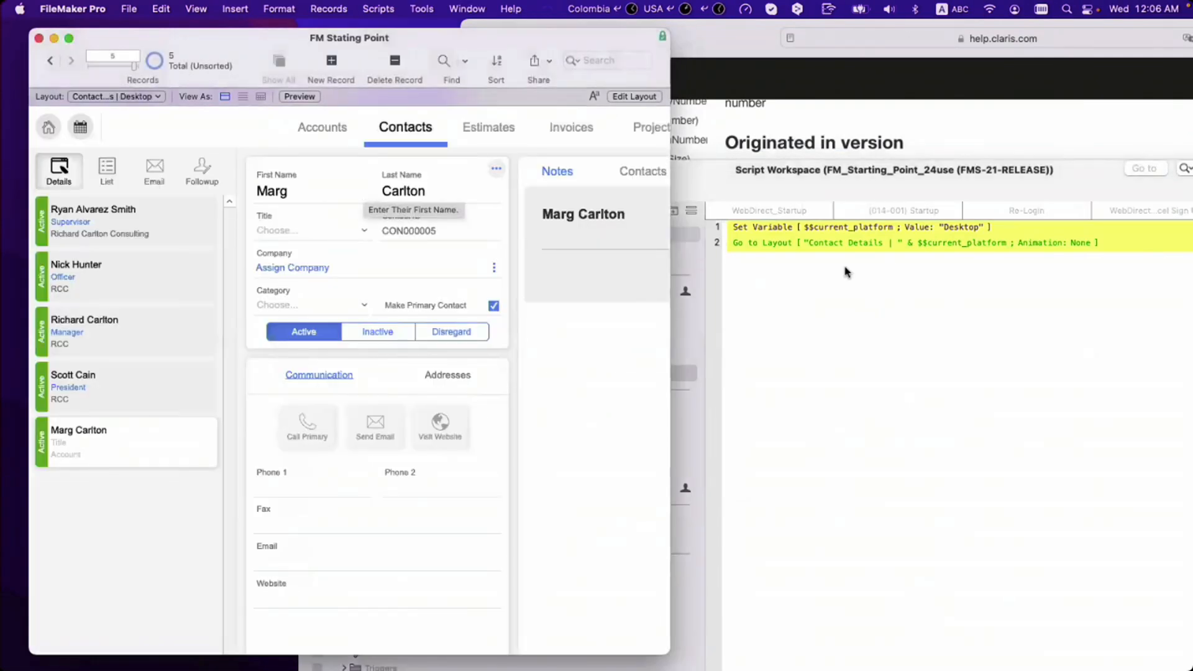
{"action": "left_click", "coordinate": [769, 249]}
{"action": "left_click", "coordinate": [769, 243]}
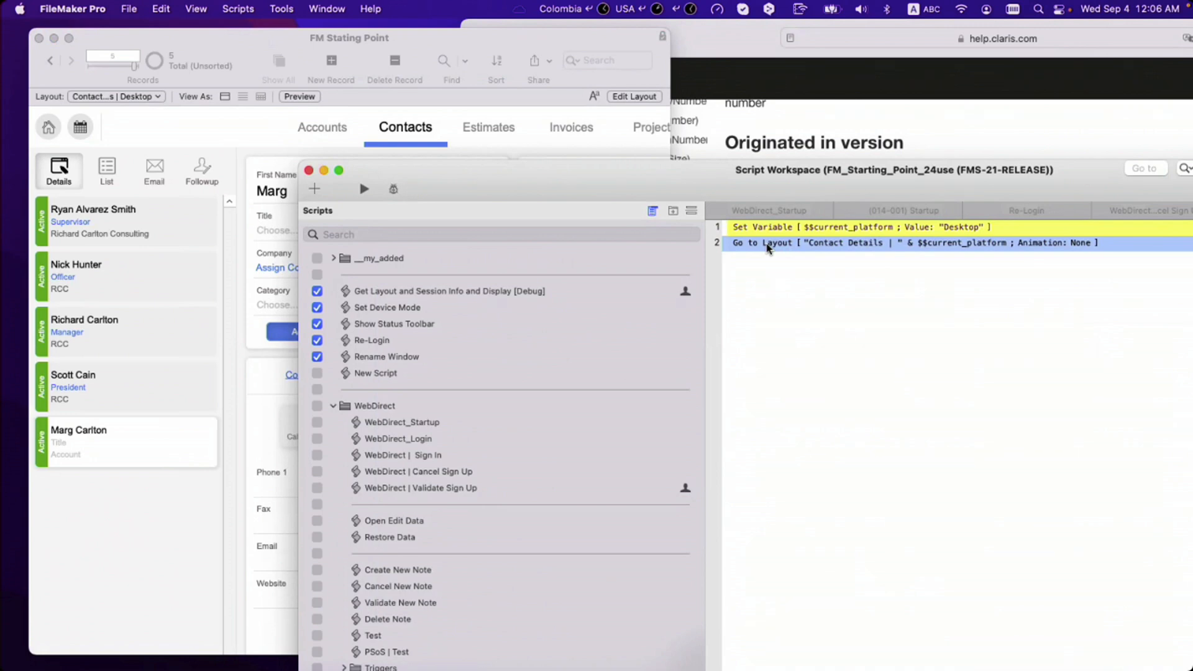
Step: Add an If step with condition Get ( Device ) = 3
{"action": "type", "text": "if"}
{"action": "key", "text": "Return"}
{"action": "type", "text": "get"}
{"action": "key", "text": "Return"}
{"action": "type", "text": "devi )"}
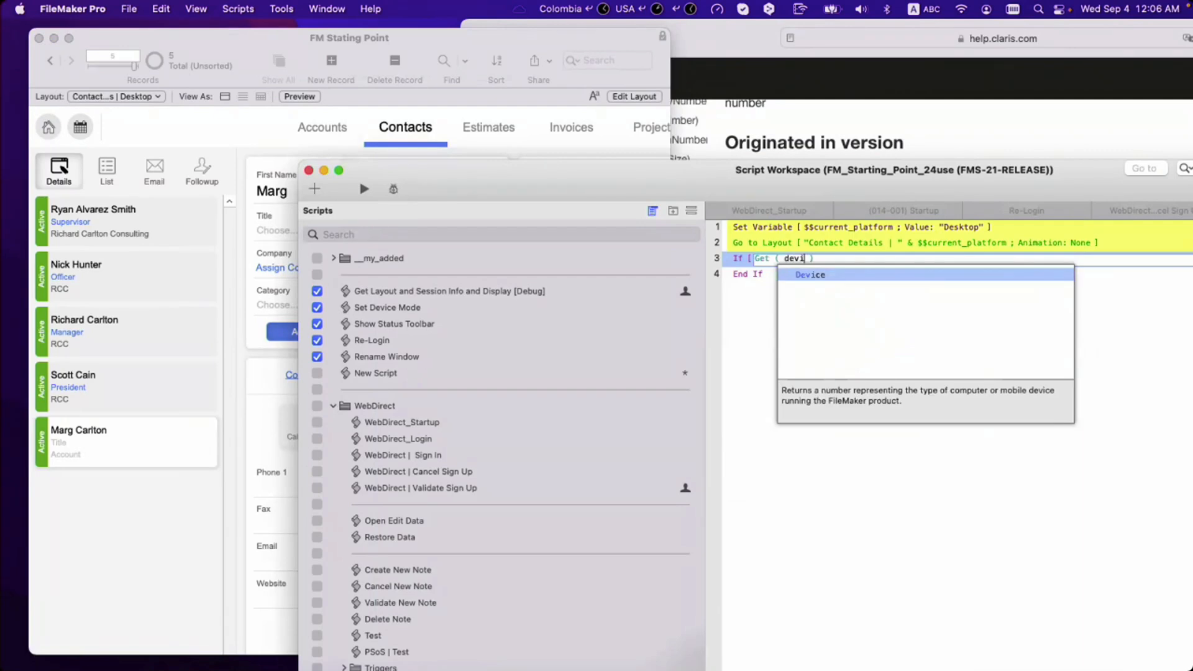
{"action": "key", "text": "Return"}
{"action": "type", "text": "= 3"}
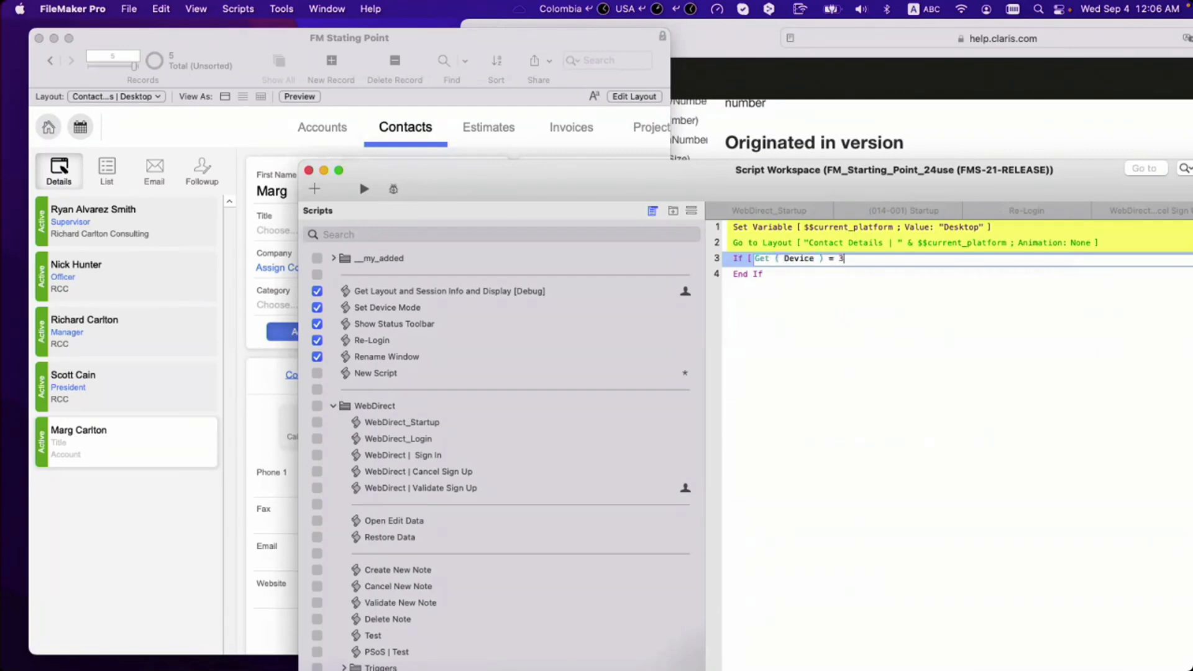
{"action": "key", "text": "Return"}
Step: Inside the If, add Go to Layout targeting Contact Details | Phone
{"action": "key", "text": "Return"}
{"action": "type", "text": "gtl"}
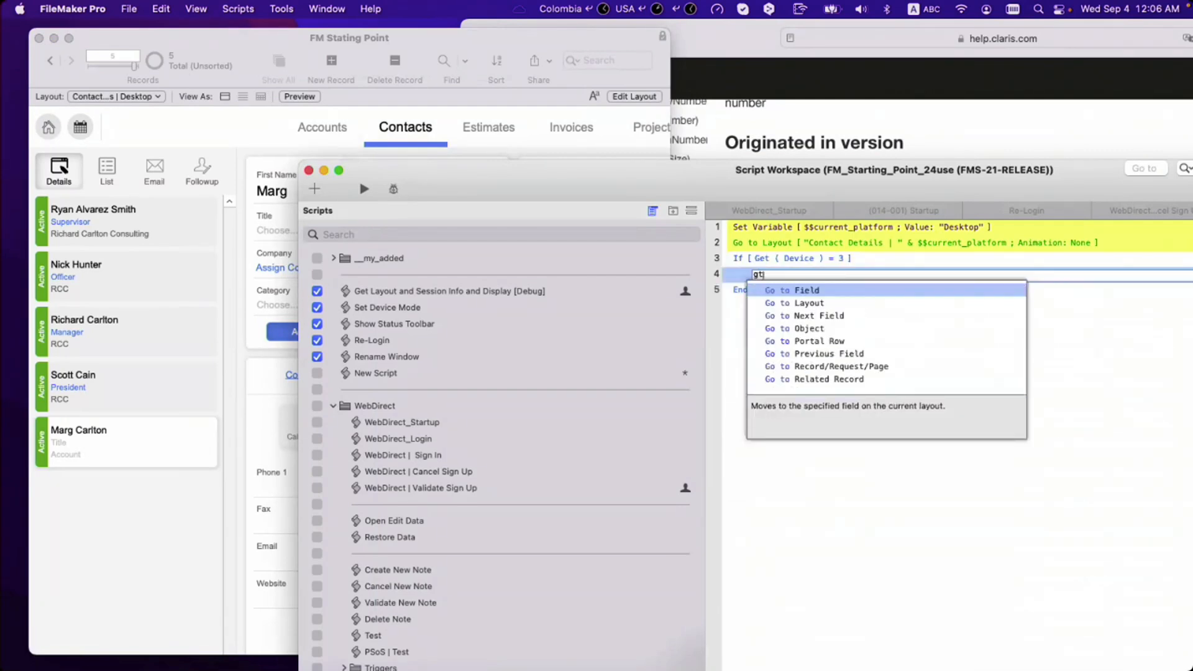
{"action": "key", "text": "Return"}
{"action": "key", "text": "space"}
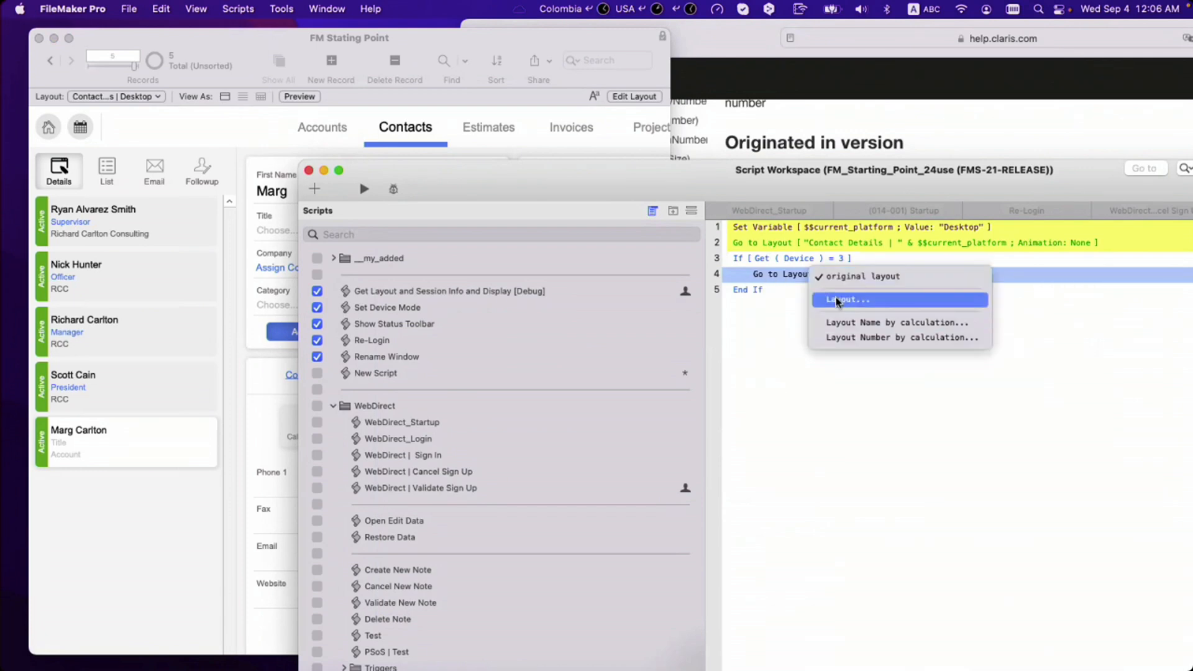
{"action": "left_click", "coordinate": [838, 300]}
{"action": "scroll", "coordinate": [422, 443], "scroll_direction": "down", "scroll_amount": 20}
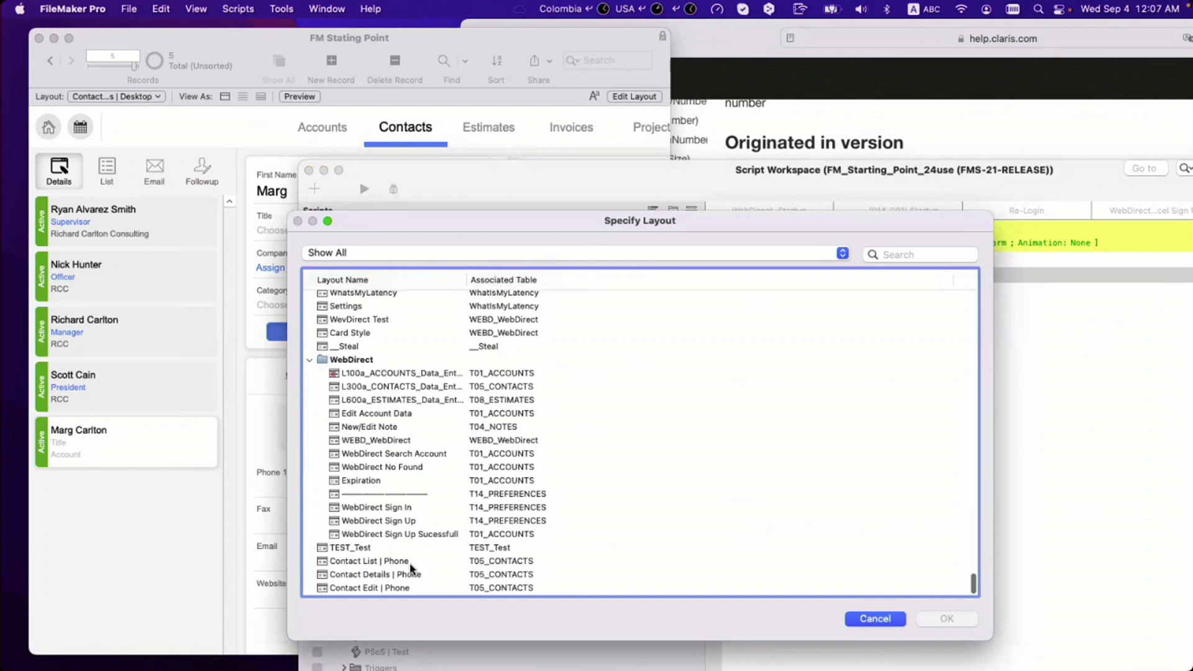
{"action": "double_click", "coordinate": [411, 575]}
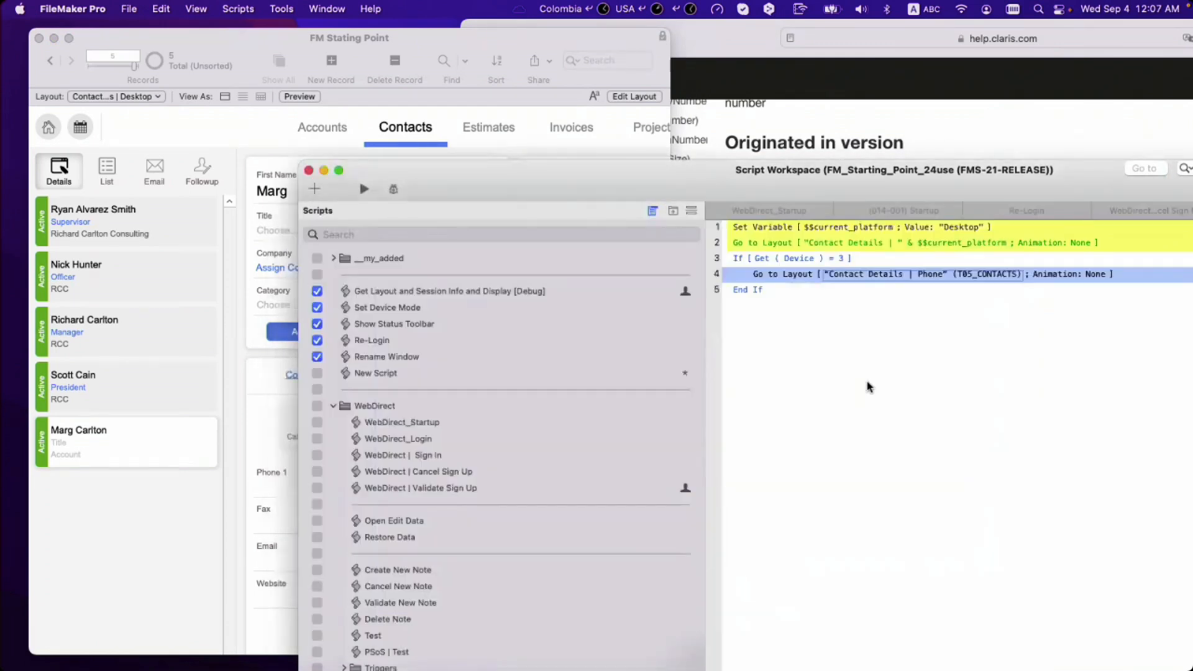
Step: Add an Else If step with condition Get ( Device ) = 1
{"action": "left_click", "coordinate": [759, 277]}
{"action": "key", "text": "Return"}
{"action": "type", "text": "esle"}
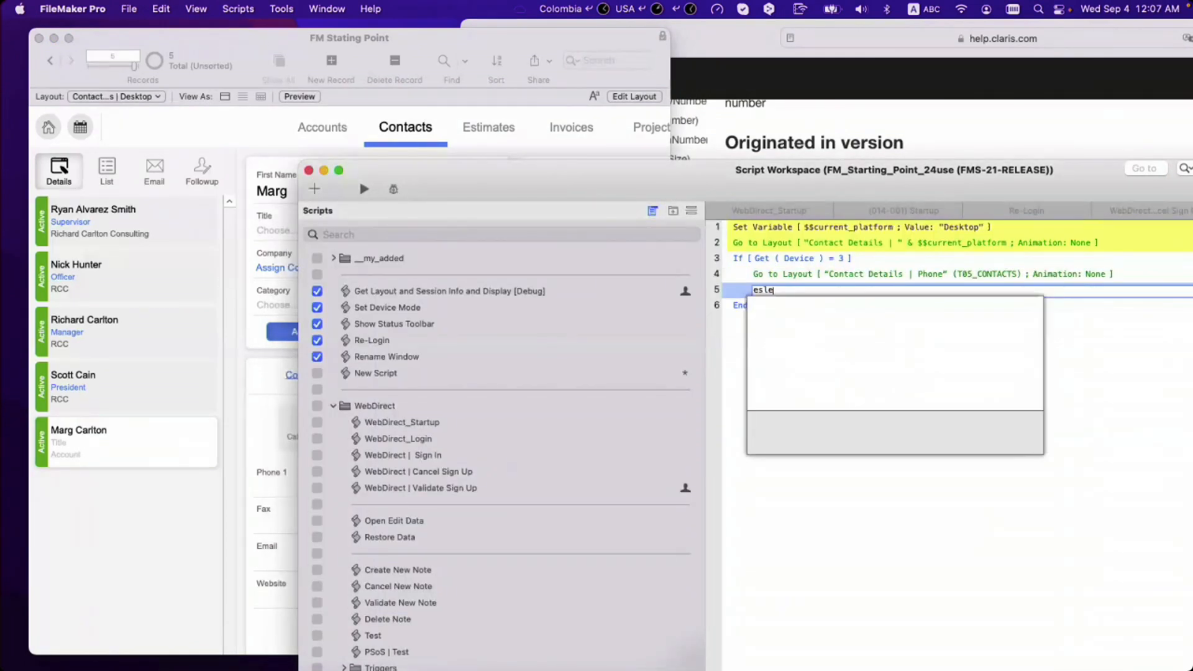
{"action": "key", "text": "BackSpace"}
{"action": "type", "text": "lse"}
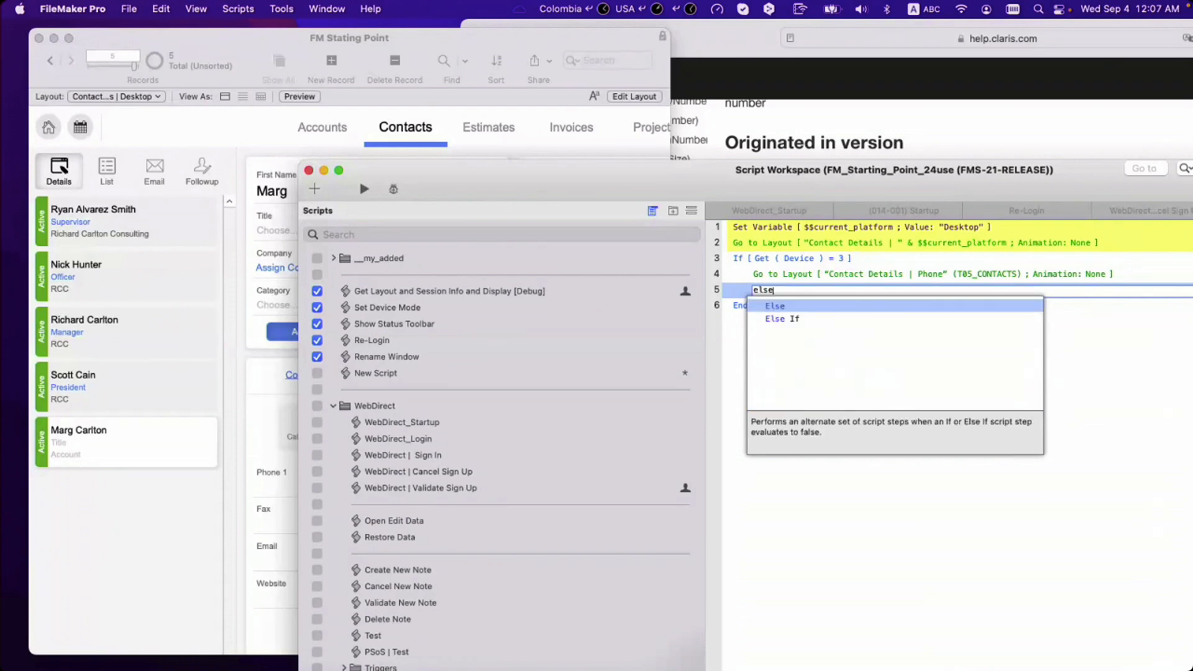
{"action": "key", "text": "Down"}
{"action": "key", "text": "Return"}
{"action": "type", "text": "Get ("}
{"action": "key", "text": "Return"}
{"action": "type", "text": "Device )"}
{"action": "key", "text": "Return"}
{"action": "type", "text": ") "}
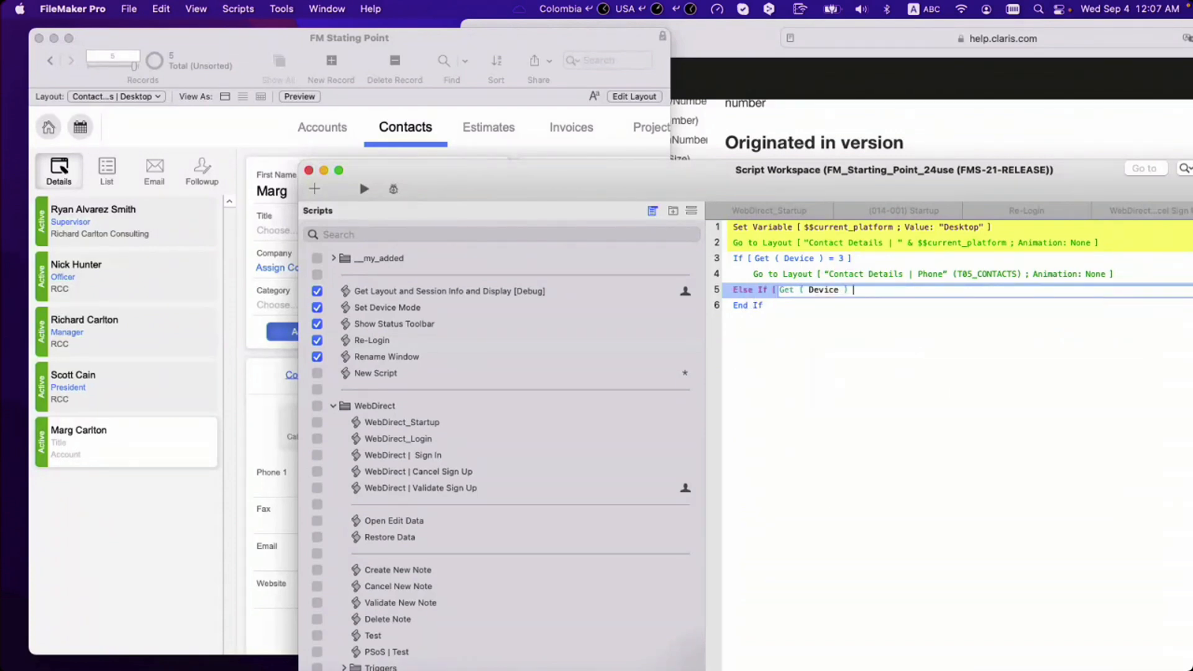
{"action": "type", "text": "= 1"}
{"action": "key", "text": "Return"}
{"action": "key", "text": "Return"}
Step: Duplicate Go to Layout under the Else If and point it to Contact Details | Desktop
{"action": "type", "text": "gtl"}
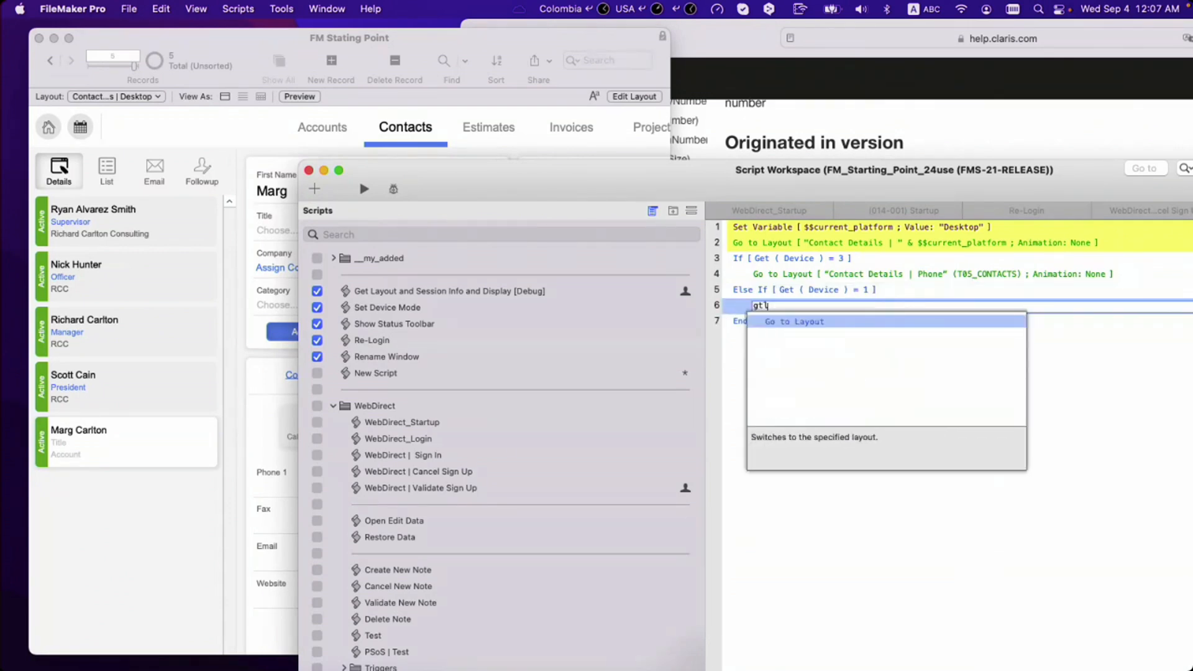
{"action": "key", "text": "Escape"}
{"action": "left_click", "coordinate": [787, 274]}
{"action": "key", "text": "super+d"}
{"action": "left_click_drag", "start_coordinate": [789, 290], "coordinate": [792, 327]}
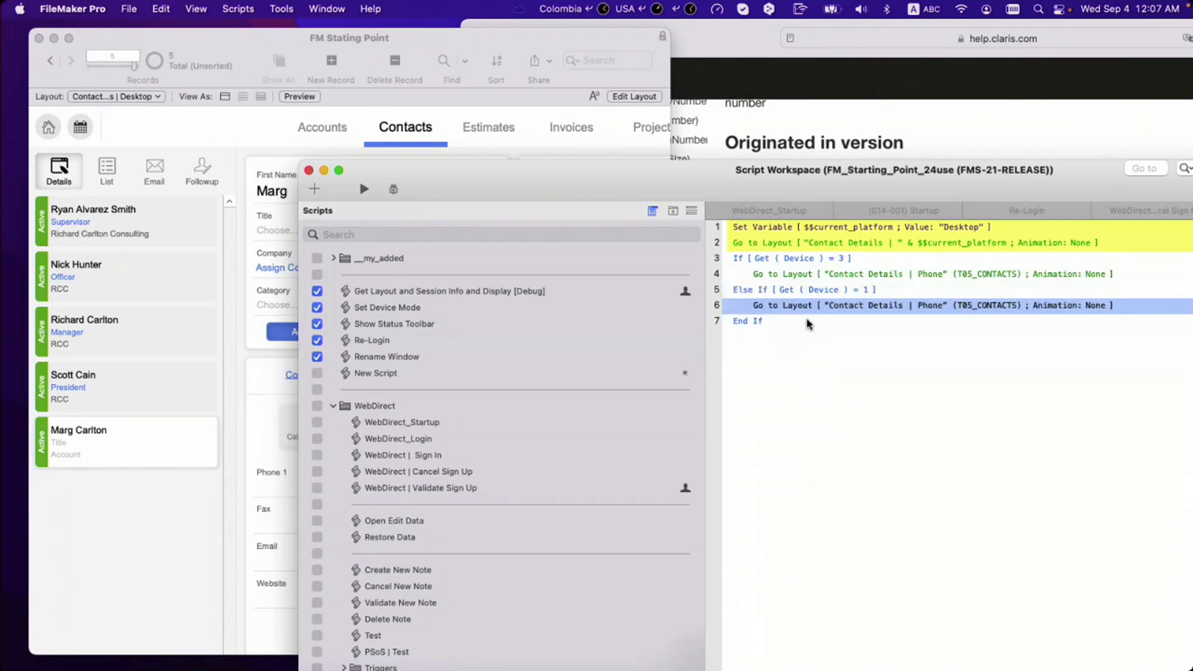
{"action": "left_click", "coordinate": [846, 305]}
{"action": "left_click", "coordinate": [848, 315]}
{"action": "scroll", "coordinate": [544, 478], "scroll_direction": "down", "scroll_amount": 2}
{"action": "scroll", "coordinate": [540, 484], "scroll_direction": "up", "scroll_amount": 20}
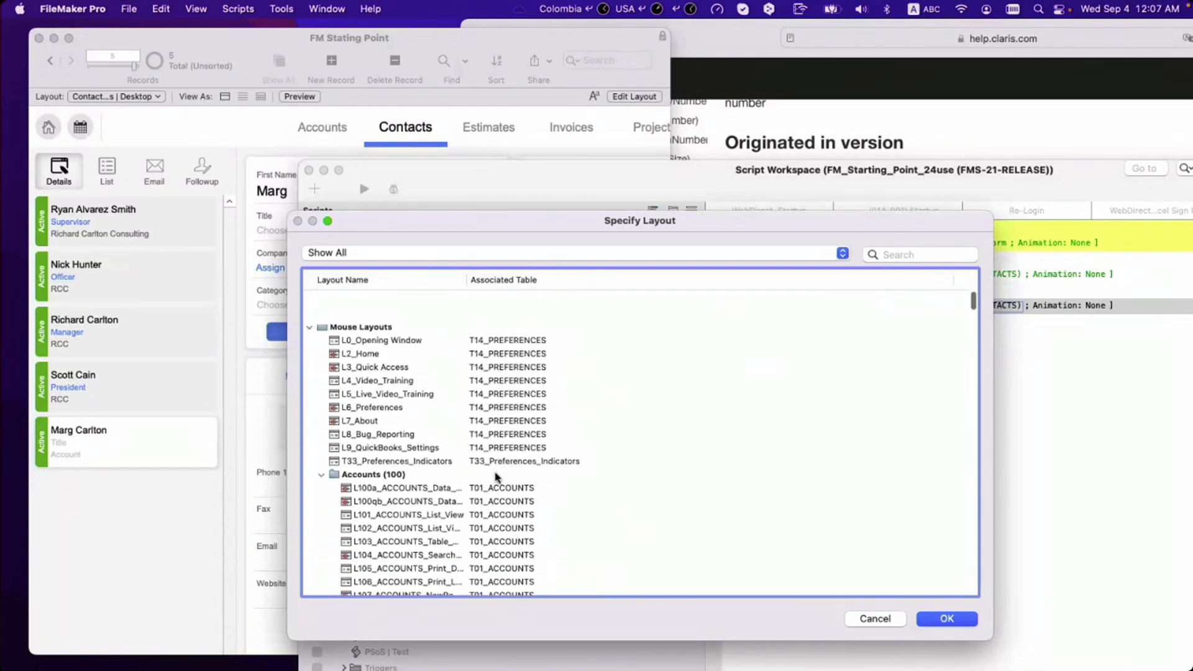
{"action": "scroll", "coordinate": [416, 476], "scroll_direction": "down", "scroll_amount": 5}
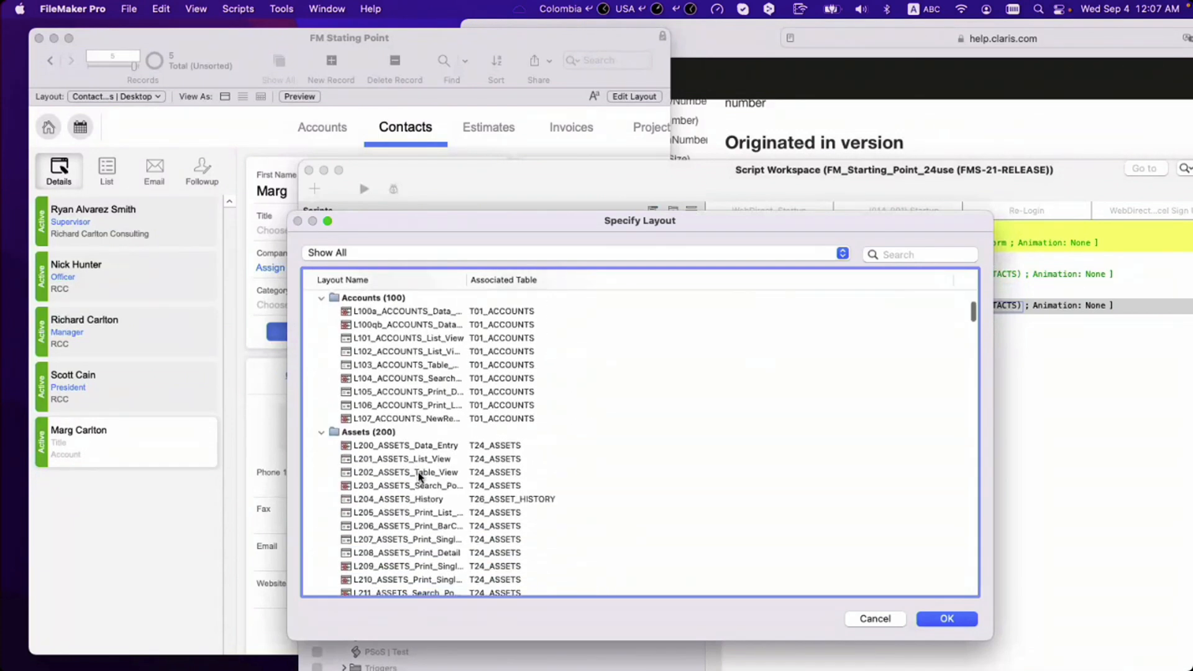
{"action": "scroll", "coordinate": [420, 460], "scroll_direction": "down", "scroll_amount": 6}
{"action": "scroll", "coordinate": [421, 457], "scroll_direction": "down", "scroll_amount": 1}
{"action": "left_click", "coordinate": [426, 433]}
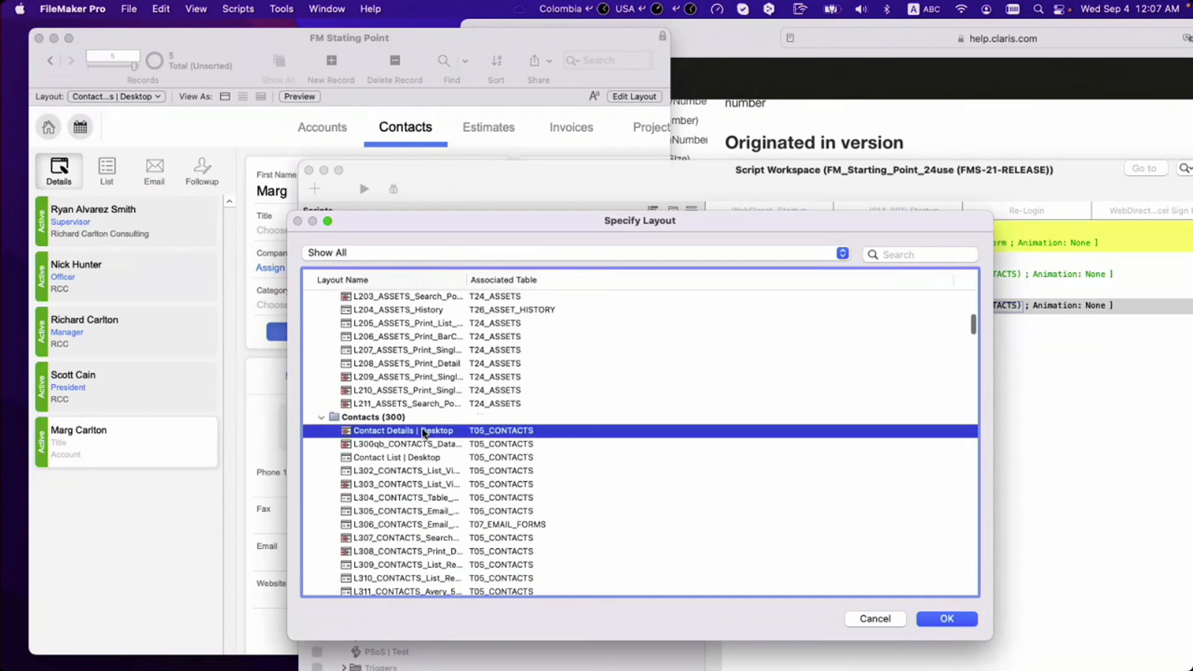
{"action": "key", "text": "Return"}
Step: Save the script with the new If/Else If block
{"action": "key", "text": "super+s"}
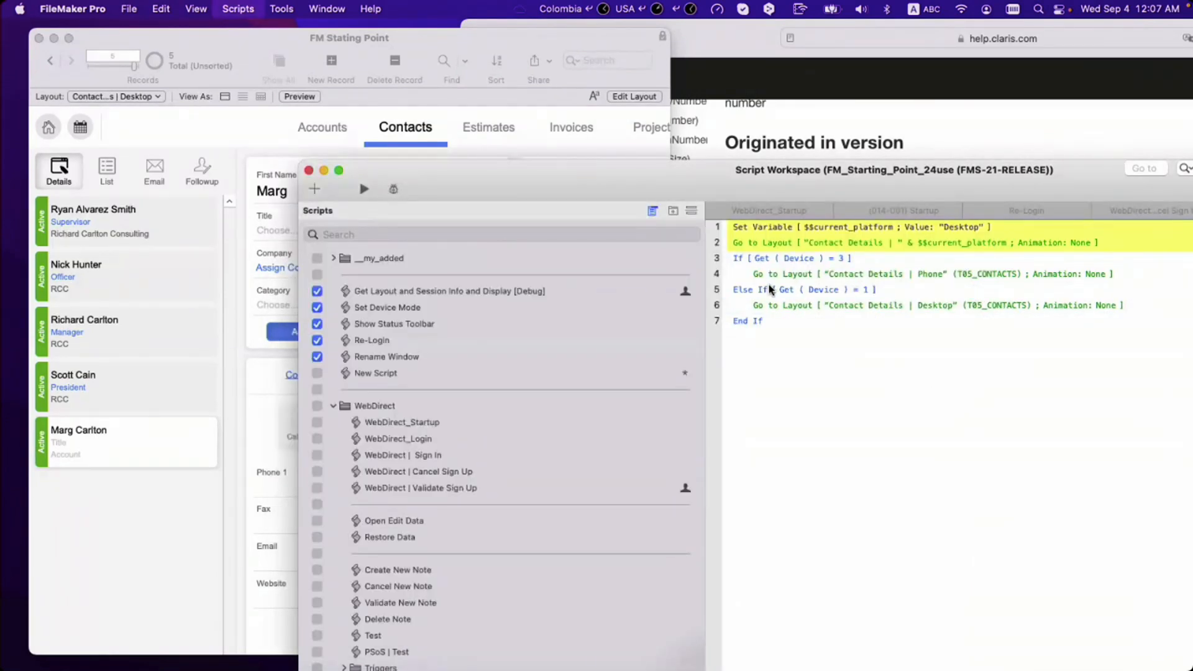
{"action": "key", "text": "super+s"}
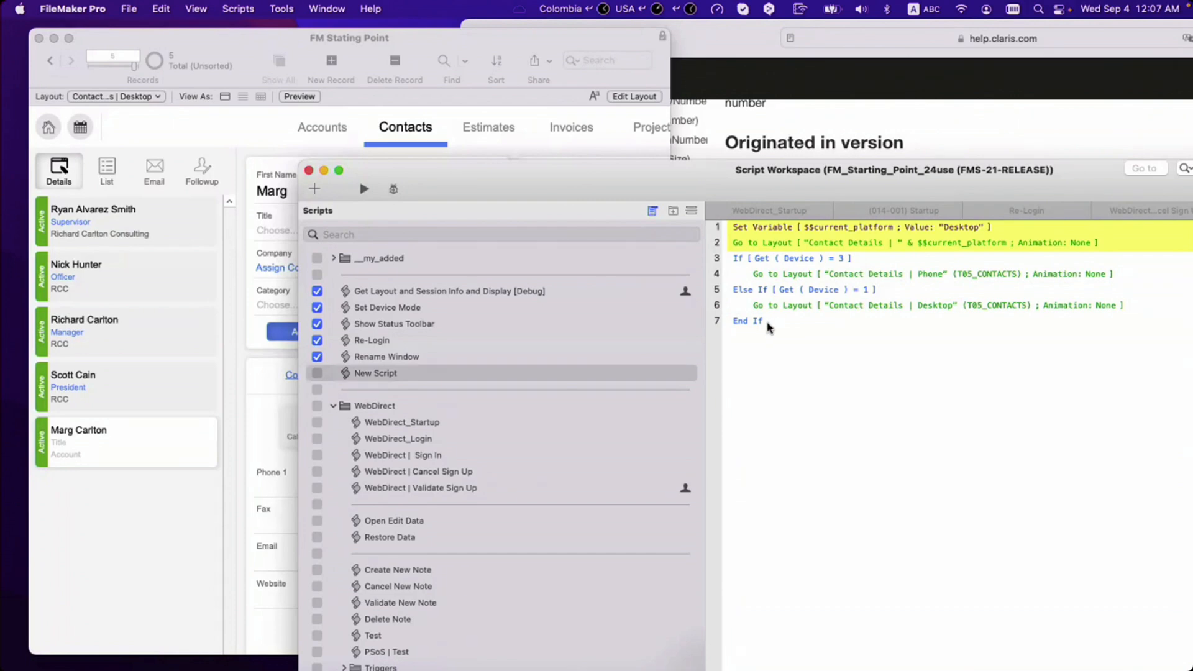
{"action": "left_click", "coordinate": [768, 321]}
Step: Delete the existing If/Else If block from the script and save
{"action": "left_click", "coordinate": [741, 265], "text": "shift"}
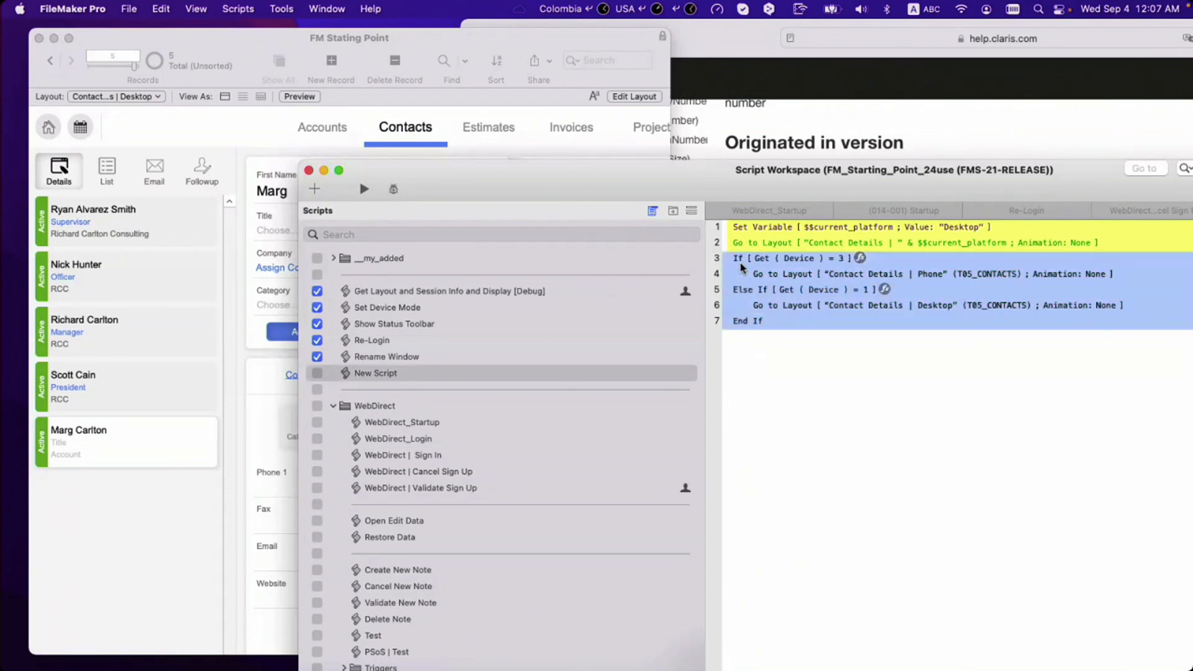
{"action": "key", "text": "BackSpace"}
{"action": "key", "text": "super+s"}
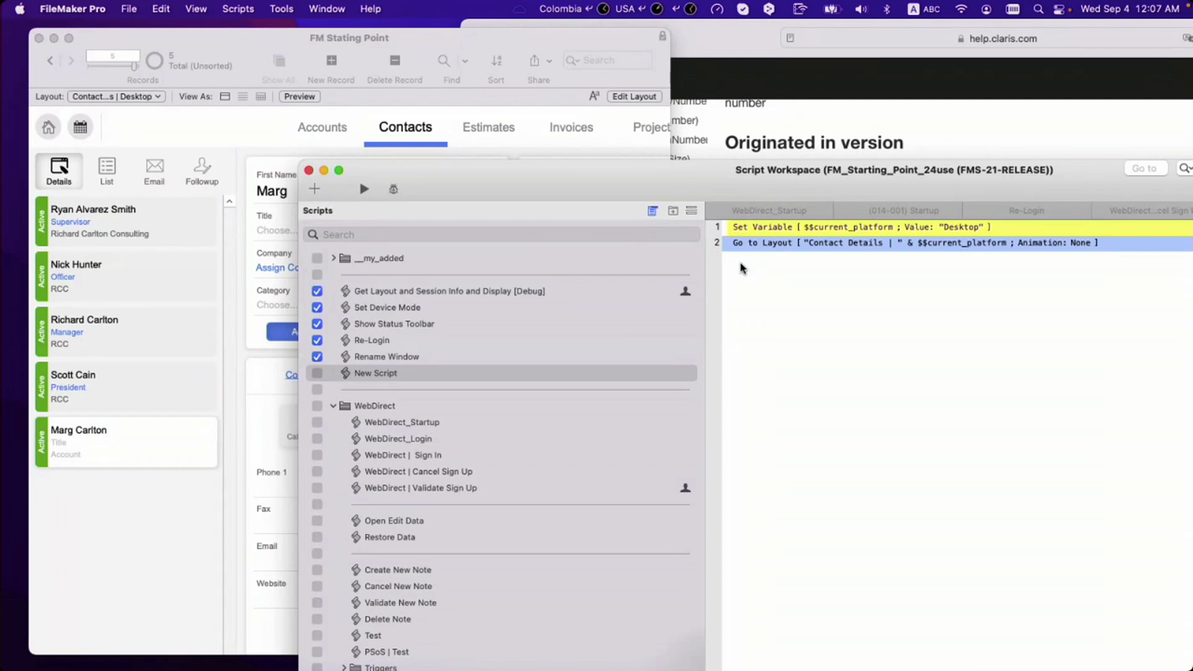
Step: Add a Go to Related Record step, review its layout options, then cancel and delete it
{"action": "key", "text": "Return"}
{"action": "type", "text": "gtr"}
{"action": "key", "text": "Down"}
{"action": "key", "text": "Return"}
{"action": "key", "text": "space"}
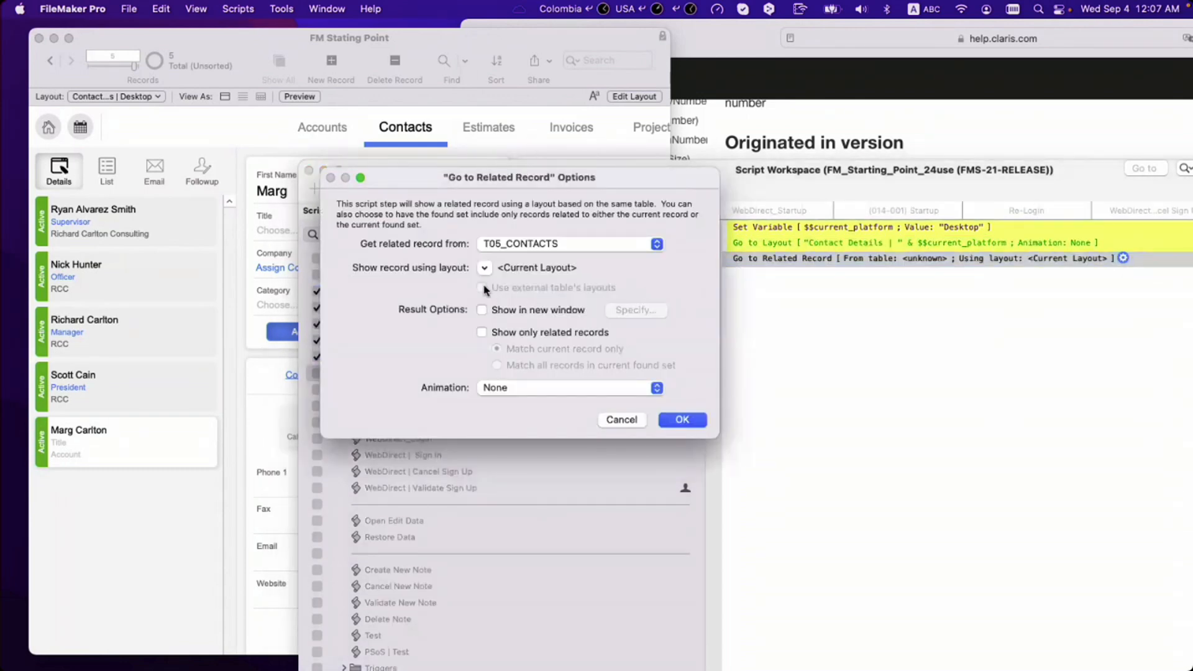
{"action": "left_click", "coordinate": [484, 268]}
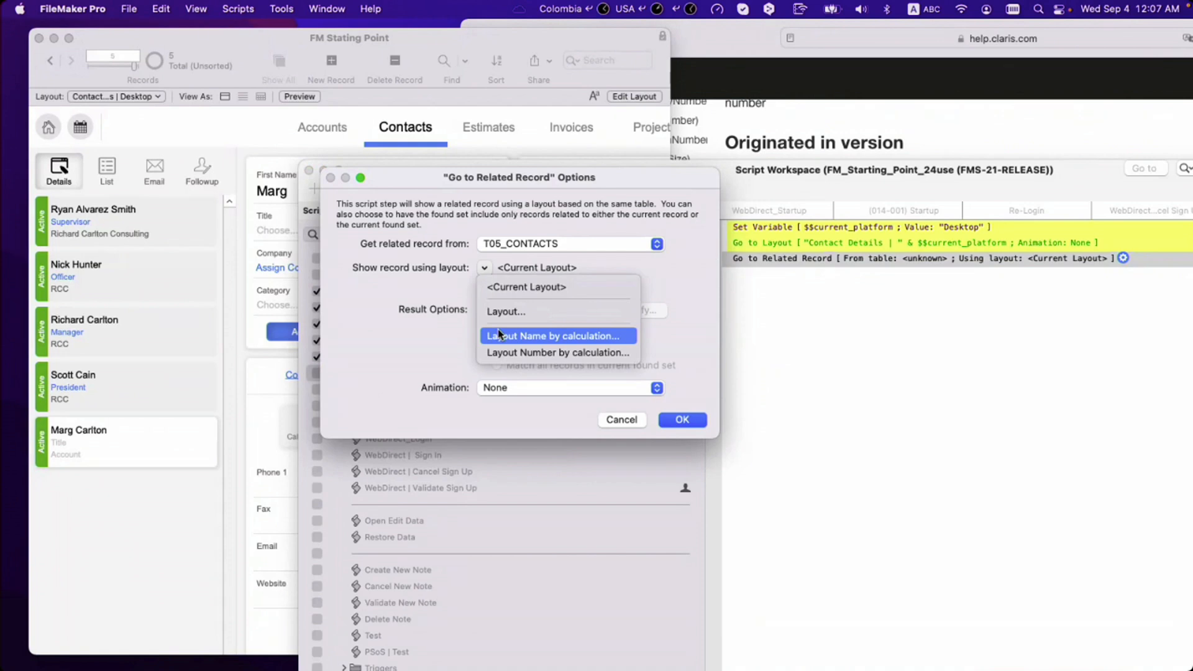
{"action": "left_click", "coordinate": [851, 276]}
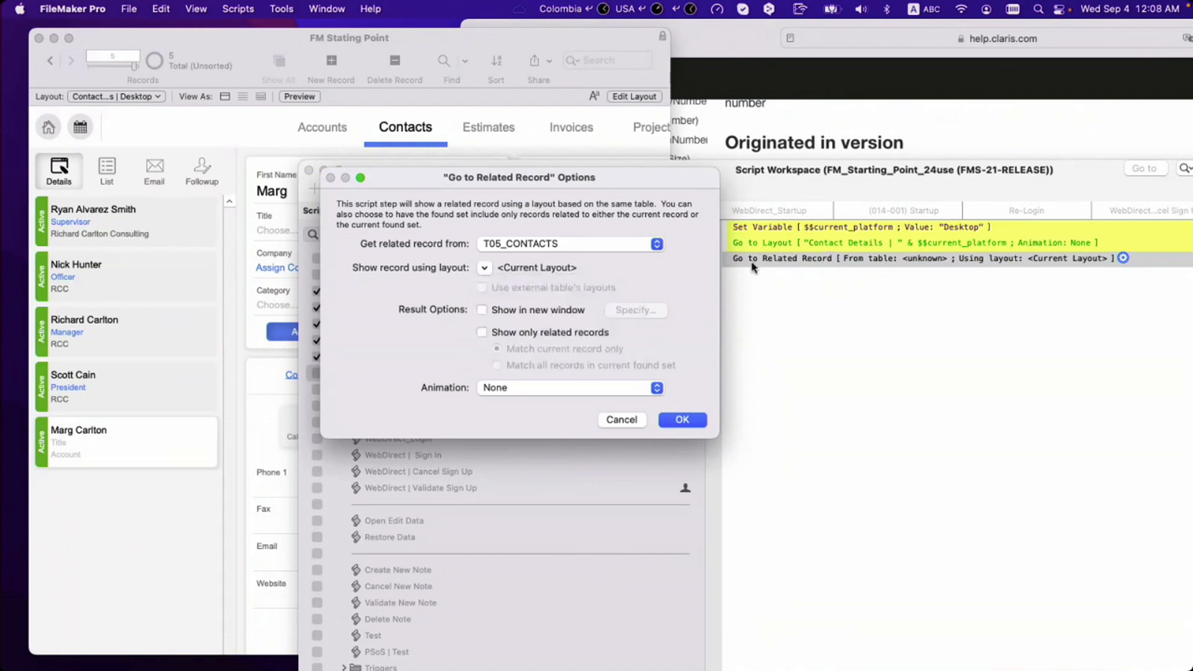
{"action": "key", "text": "Escape"}
{"action": "key", "text": "BackSpace"}
Step: Paste the If [Get(Device)=3] / Else If [Get(Device)=1] block with its Go to Layout steps
{"action": "type", "text": "If [ Get ( Device ) = 3 ] Go to Layout [ \"Contact Details | Phone\" (T05_CONTACTS) ; Animation: None ] Else If [ Get ( Device ) = 1 ] Go to Layout [ \"Contact Details | Desktop\" (T05_CONTACTS) ; Animation: None ] End If"}
{"action": "left_click", "coordinate": [779, 275]}
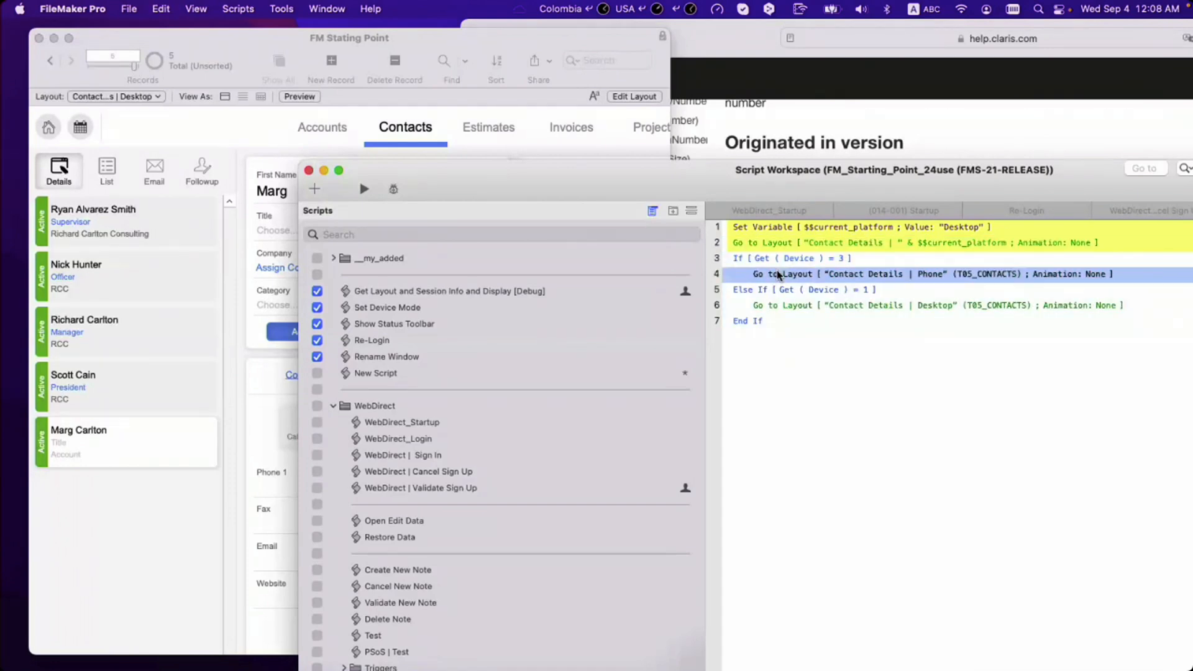
{"action": "type", "text": "go to re"}
{"action": "key", "text": "Return"}
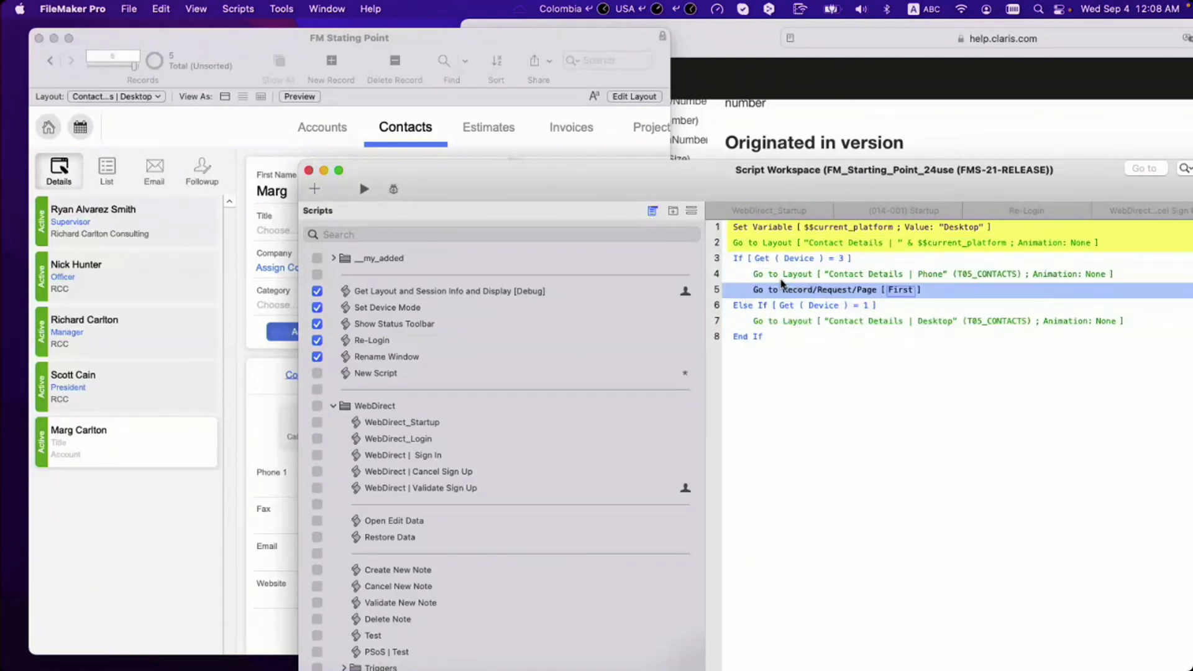
{"action": "key", "text": "BackSpace"}
Step: Insert a Go to Related Record step after the phone Go to Layout step
{"action": "type", "text": "htm"}
{"action": "key", "text": "BackSpace"}
{"action": "key", "text": "BackSpace"}
{"action": "key", "text": "BackSpace"}
{"action": "type", "text": "gtr"}
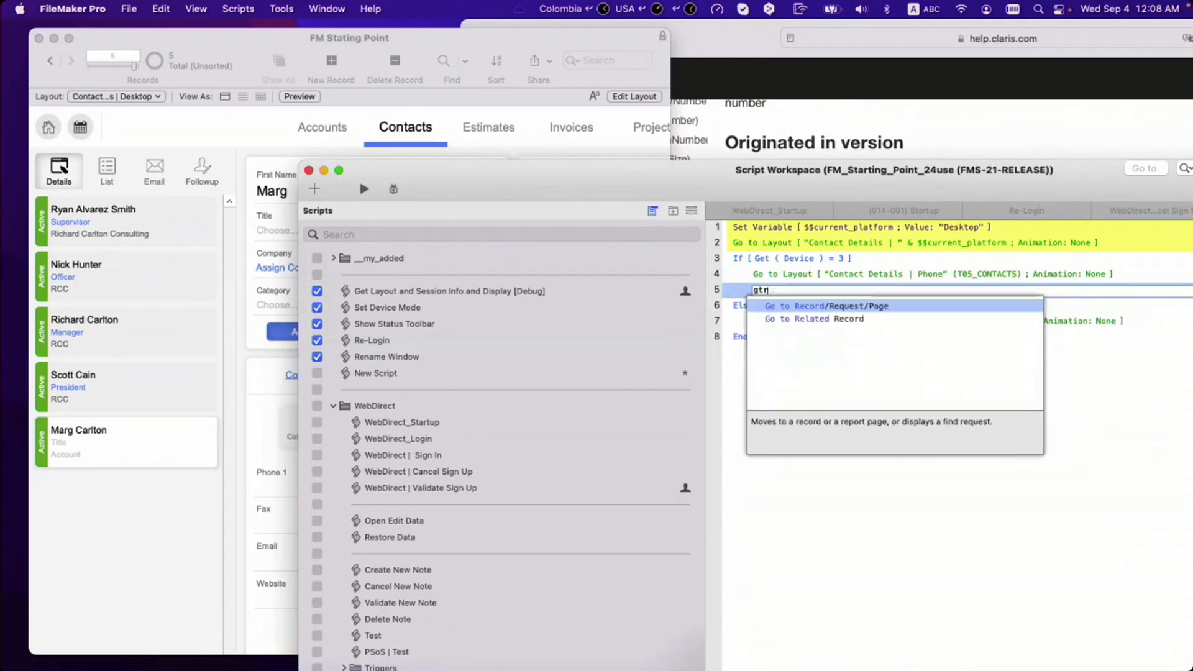
{"action": "key", "text": "Down"}
{"action": "key", "text": "Return"}
Step: Duplicate the related-record step below the desktop branch and End If, then delete all three
{"action": "key", "text": "super+d"}
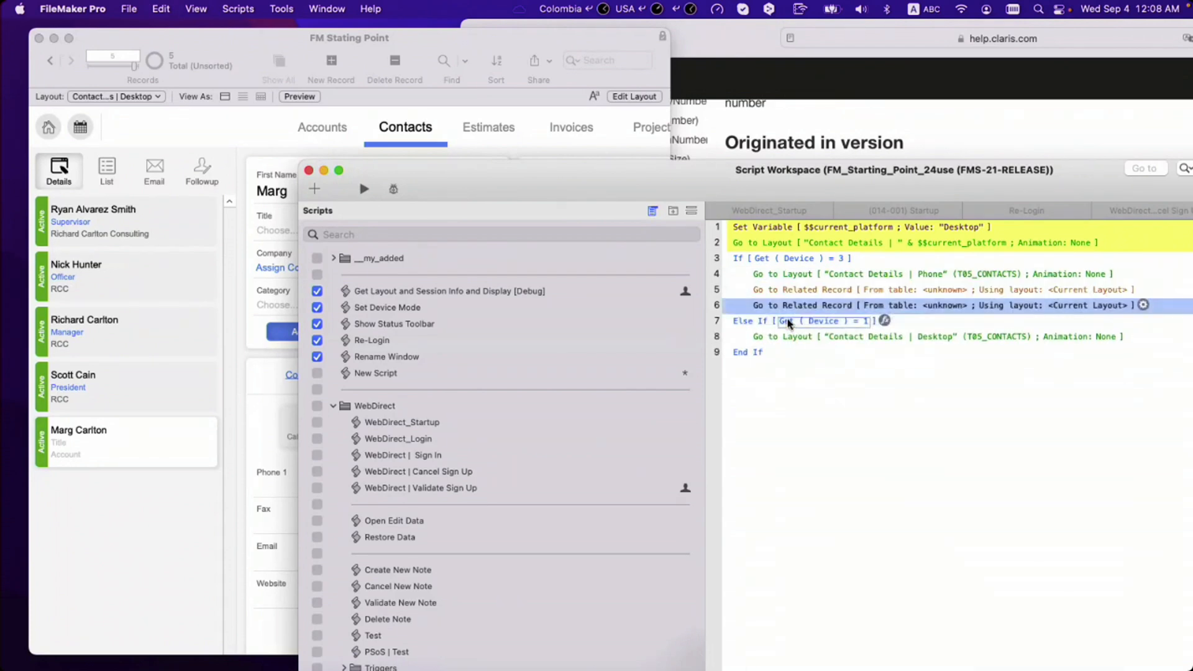
{"action": "key", "text": "super+Down"}
{"action": "key", "text": "super+Down"}
{"action": "key", "text": "super+d"}
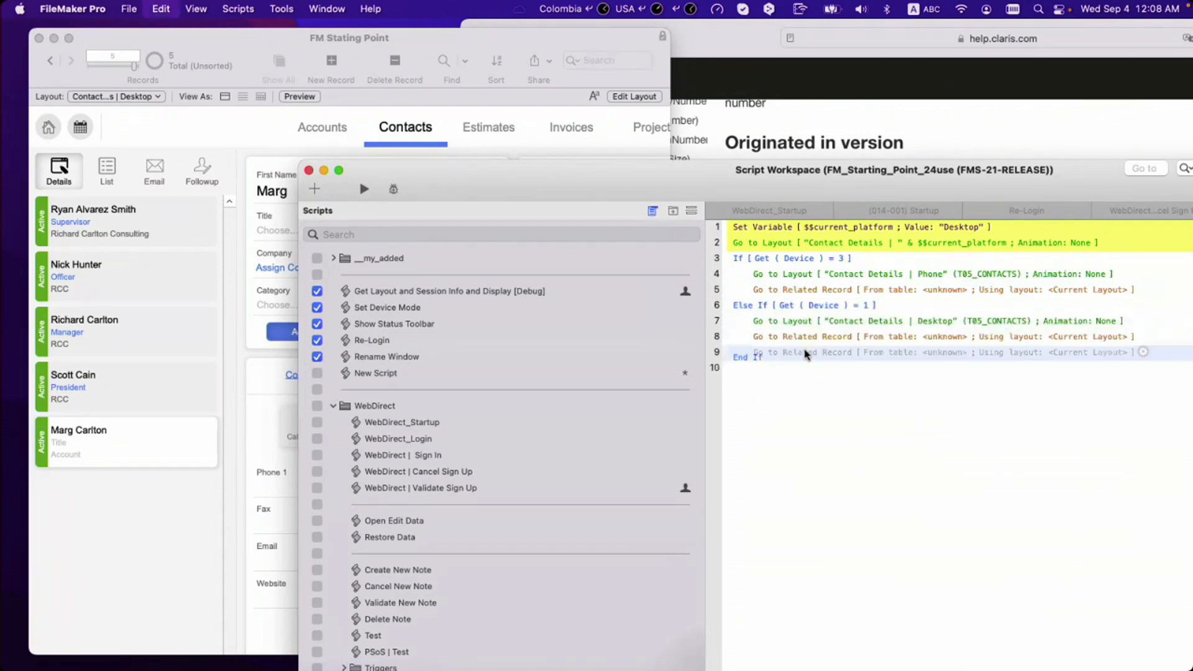
{"action": "key", "text": "super+Down"}
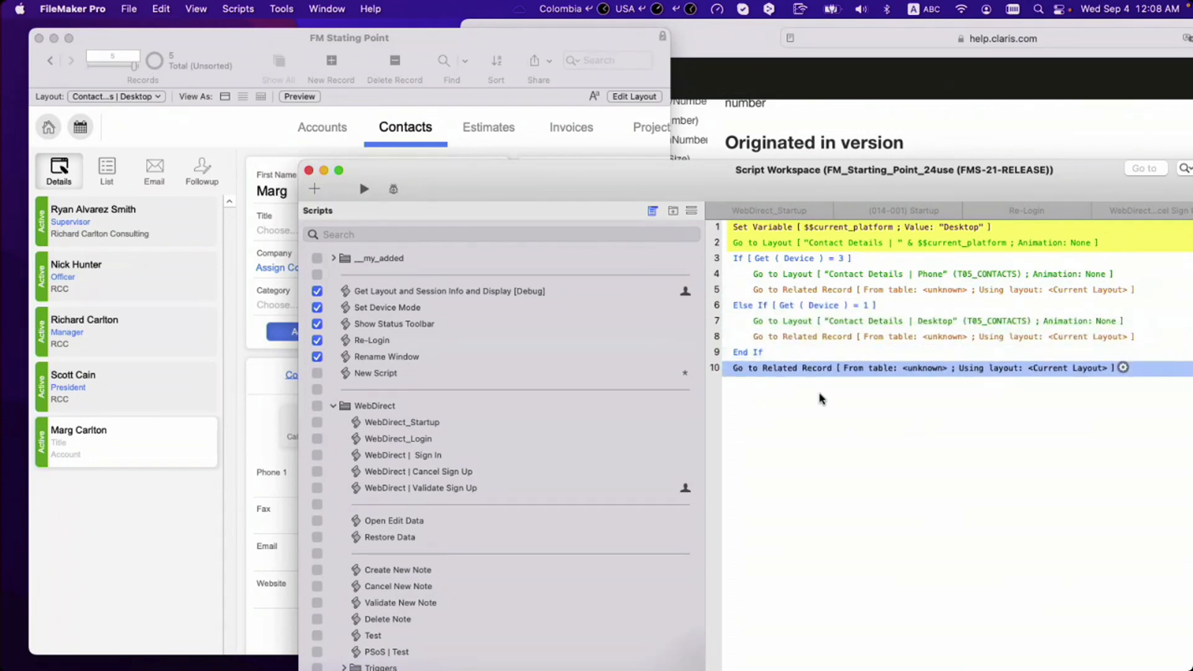
{"action": "left_click", "coordinate": [785, 336], "text": "super"}
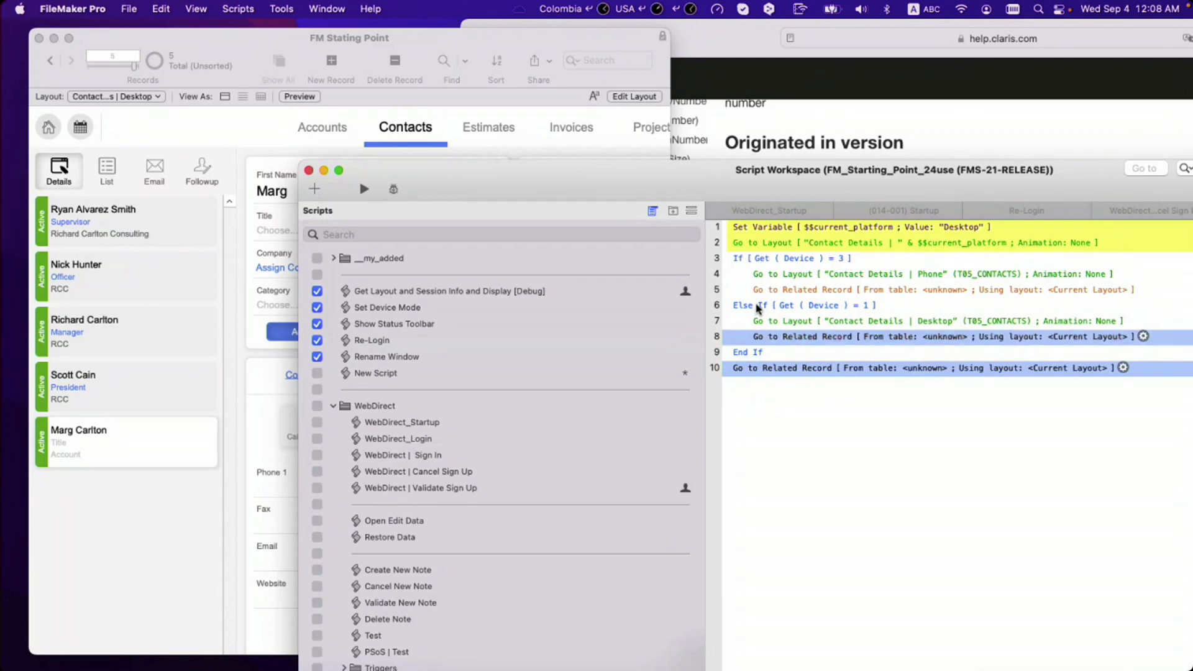
{"action": "left_click", "coordinate": [756, 290], "text": "super"}
{"action": "key", "text": "BackSpace"}
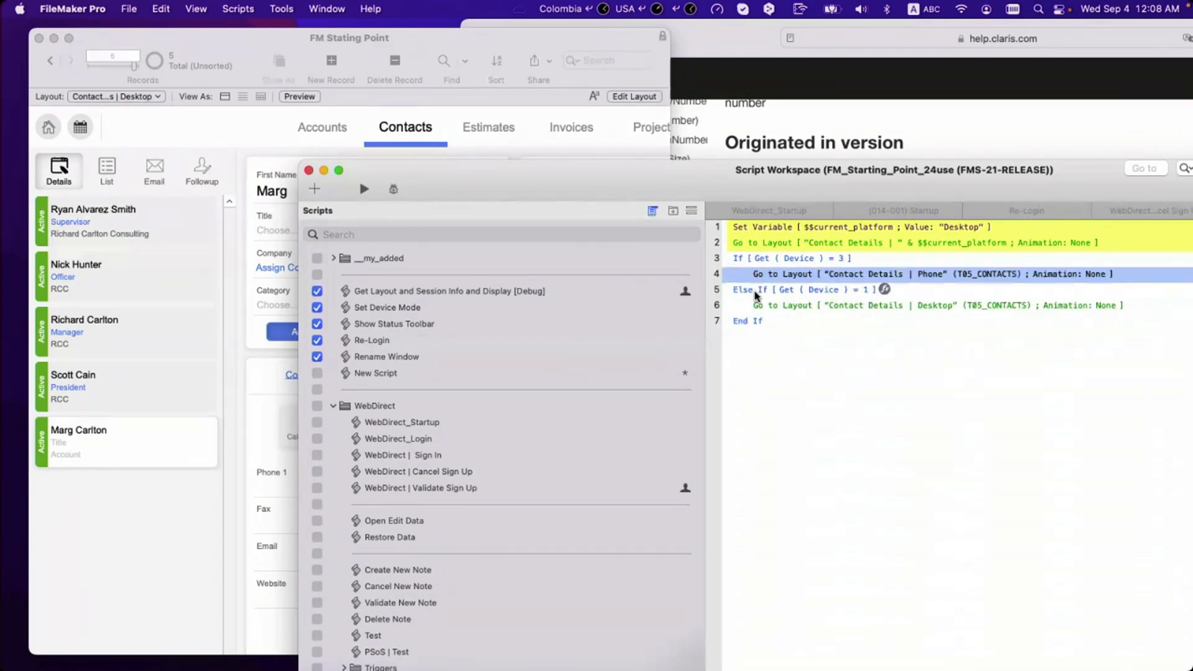
Step: Select End If and save the seven-step Get ( Device ) routing script
{"action": "left_click", "coordinate": [764, 326]}
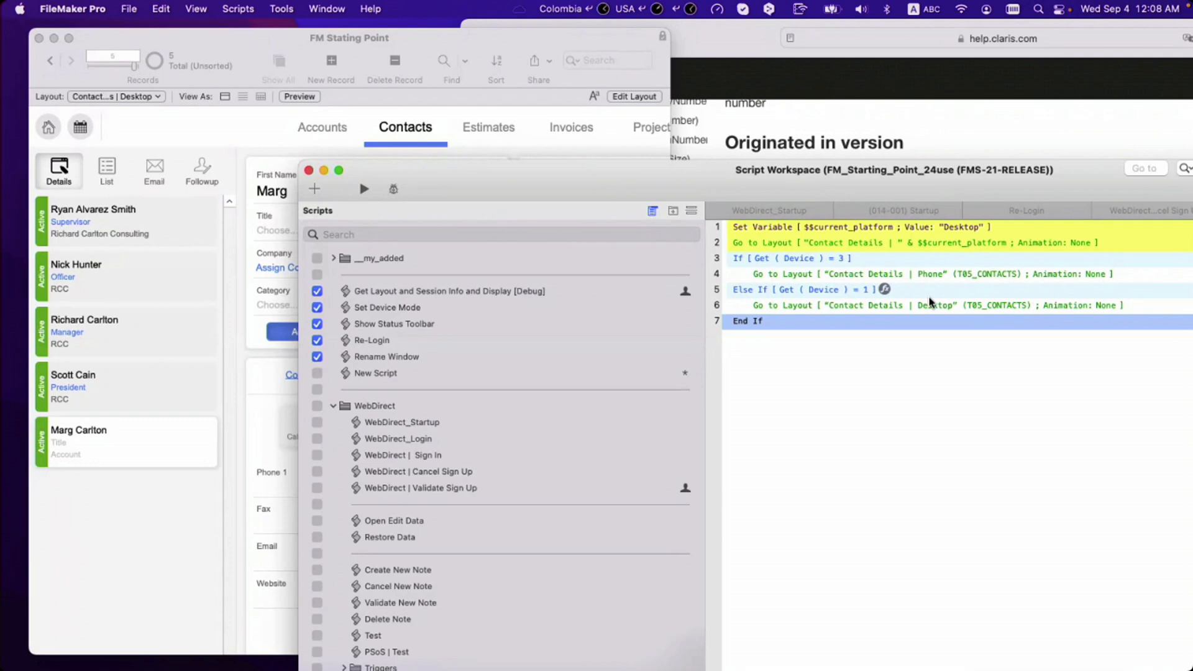
{"action": "key", "text": "super+s"}
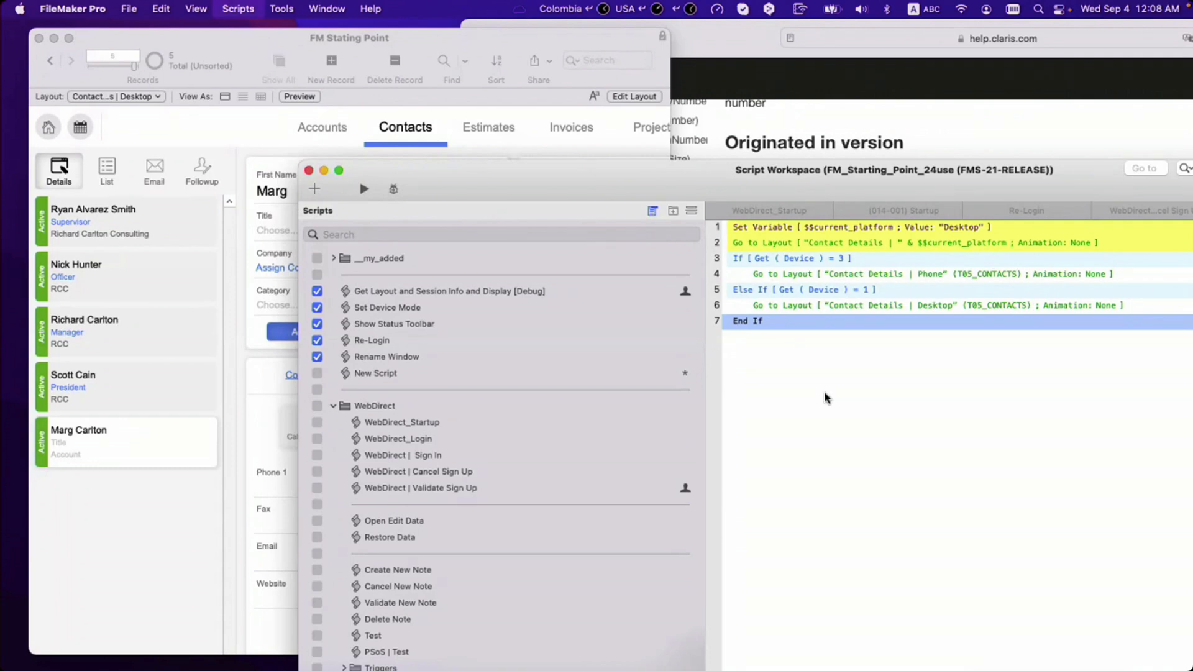
{"action": "key", "text": "super+s"}
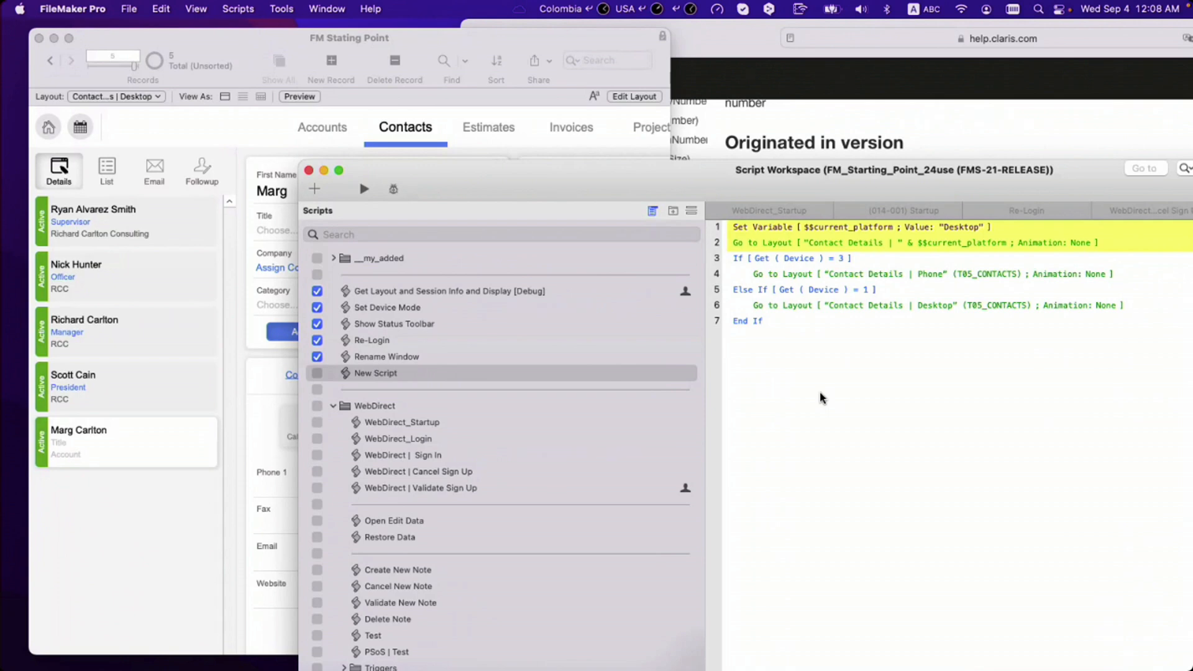
Step: Switch the FM Stating Point window to the Contact Details | Phone layout
{"action": "left_click", "coordinate": [172, 166]}
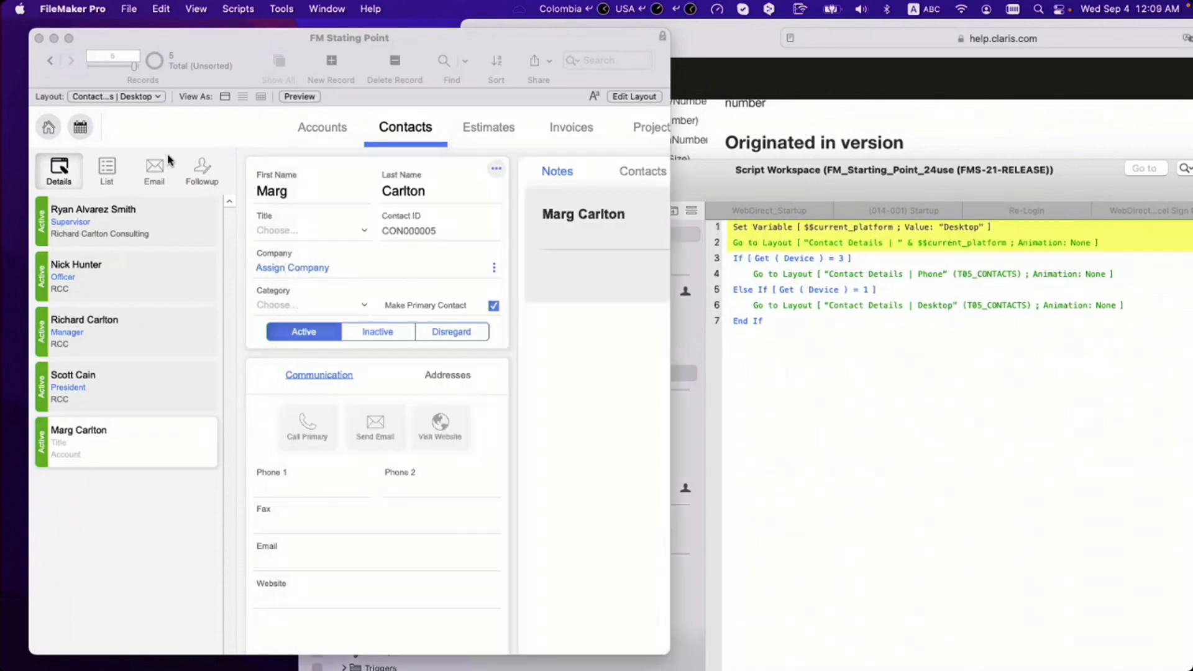
{"action": "left_click", "coordinate": [152, 98]}
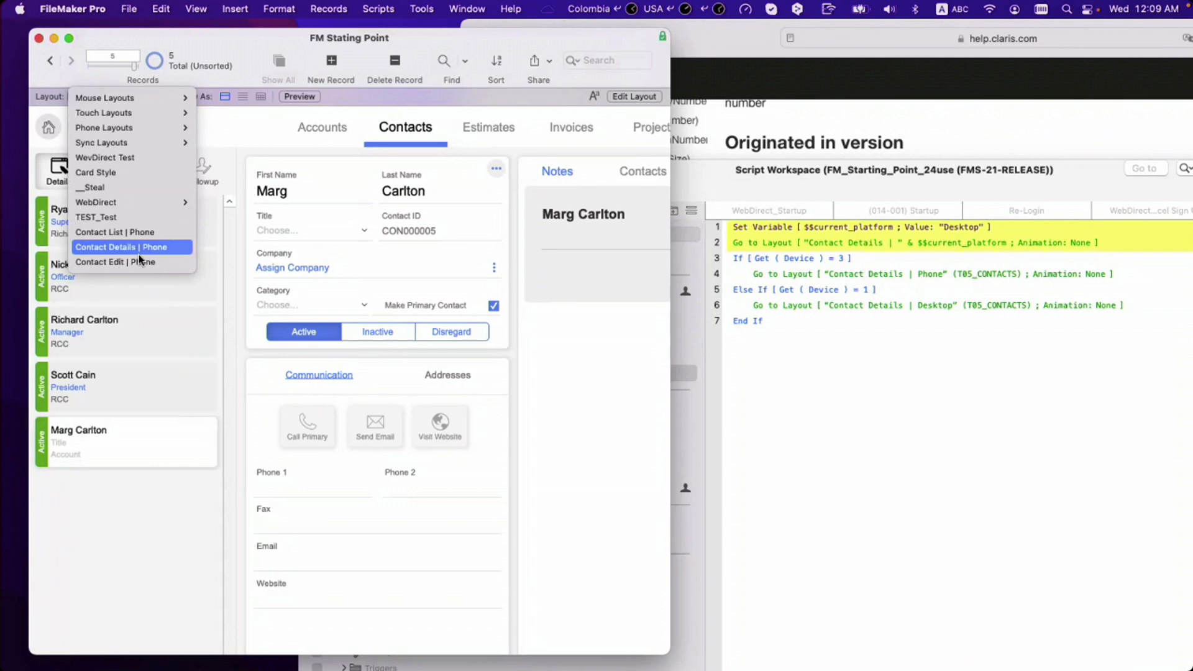
{"action": "left_click", "coordinate": [139, 236]}
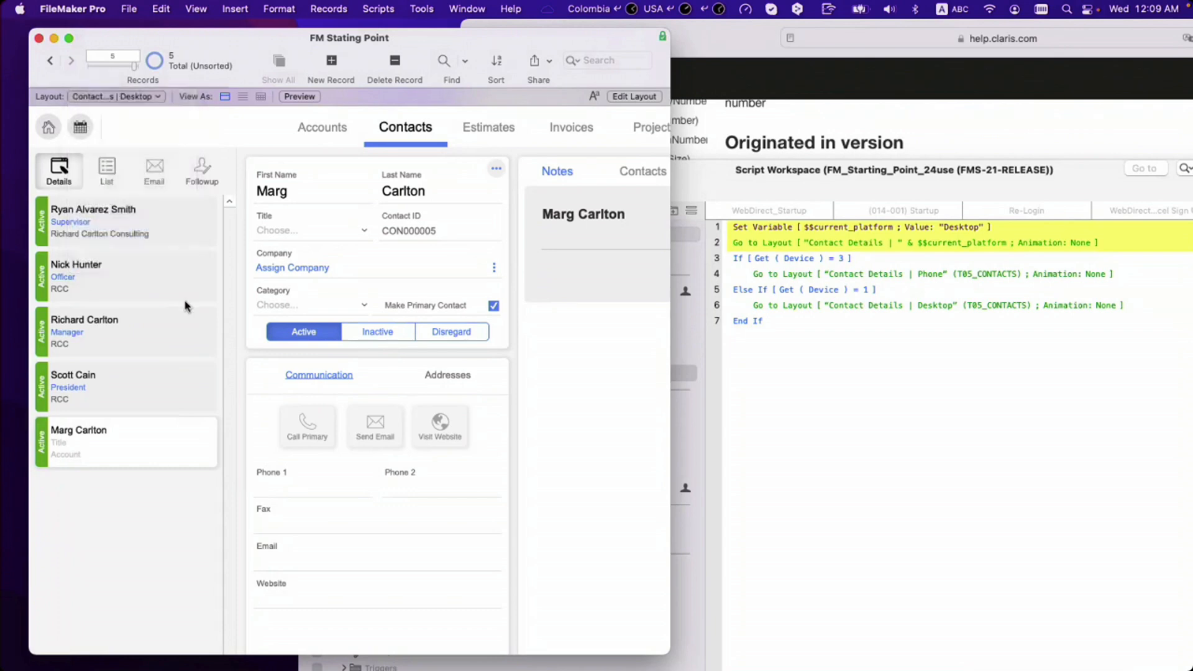
Step: Open the last contact in Contact Edit | Phone and scroll through the form
{"action": "left_click", "coordinate": [172, 430]}
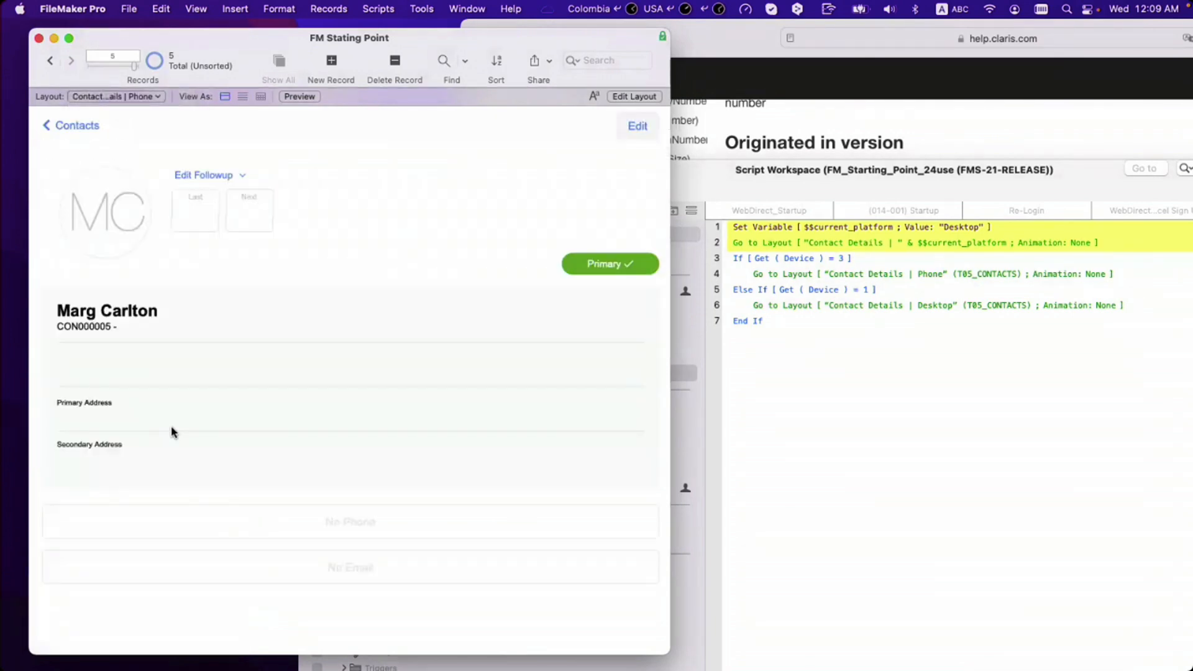
{"action": "left_click", "coordinate": [640, 128]}
{"action": "scroll", "coordinate": [398, 382], "scroll_direction": "down", "scroll_amount": 10}
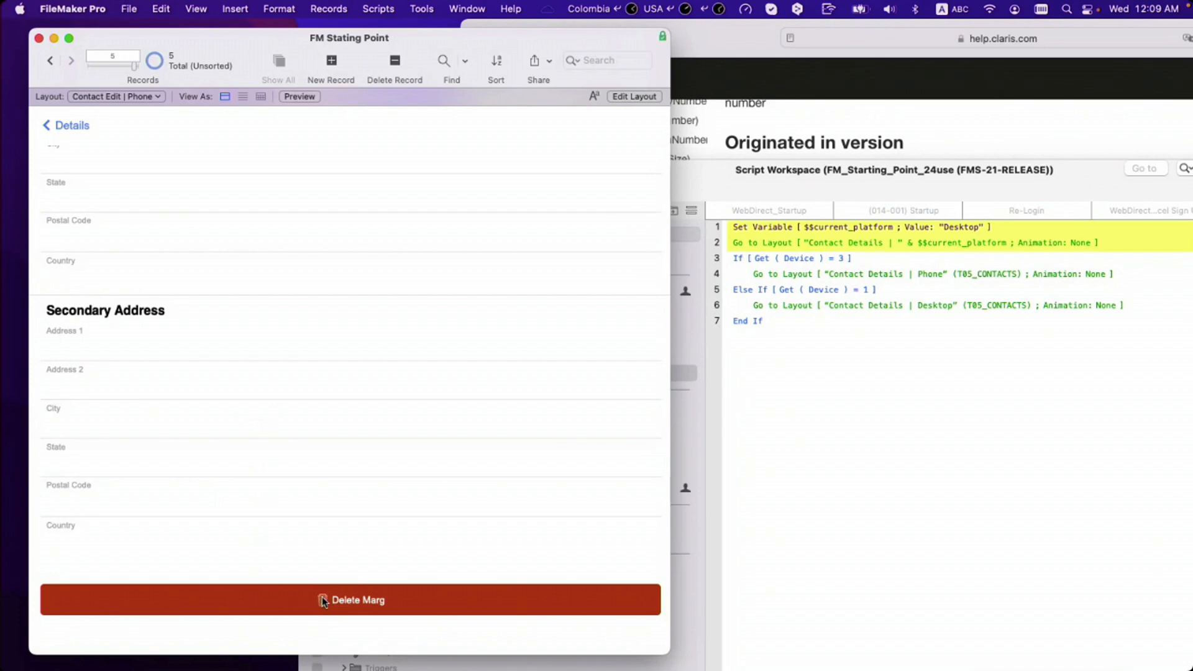
{"action": "scroll", "coordinate": [320, 553], "scroll_direction": "up", "scroll_amount": 10}
{"action": "scroll", "coordinate": [320, 520], "scroll_direction": "down", "scroll_amount": 10}
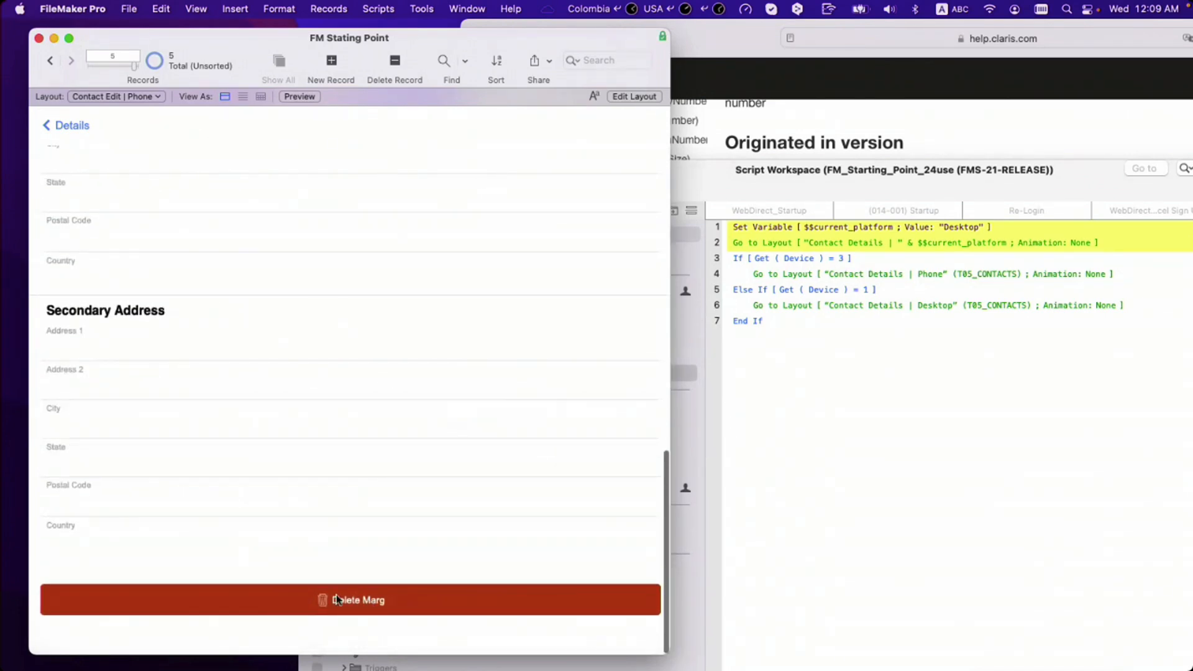
{"action": "scroll", "coordinate": [333, 547], "scroll_direction": "up", "scroll_amount": 10}
{"action": "scroll", "coordinate": [333, 545], "scroll_direction": "down", "scroll_amount": 10}
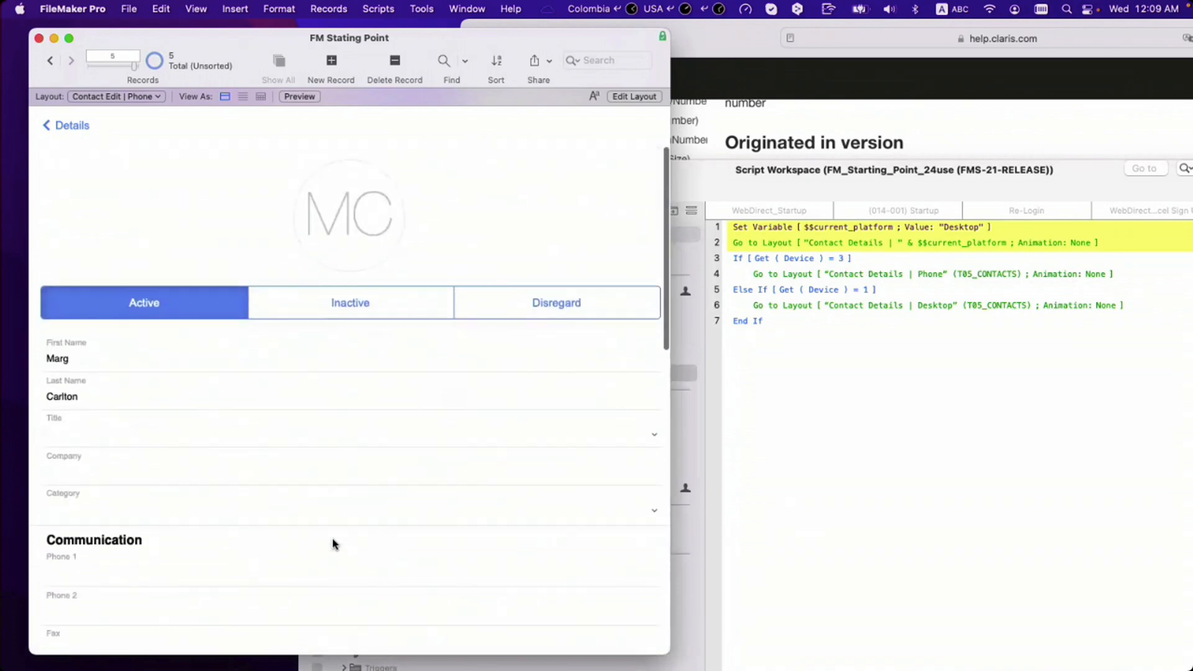
{"action": "scroll", "coordinate": [334, 544], "scroll_direction": "up", "scroll_amount": 10}
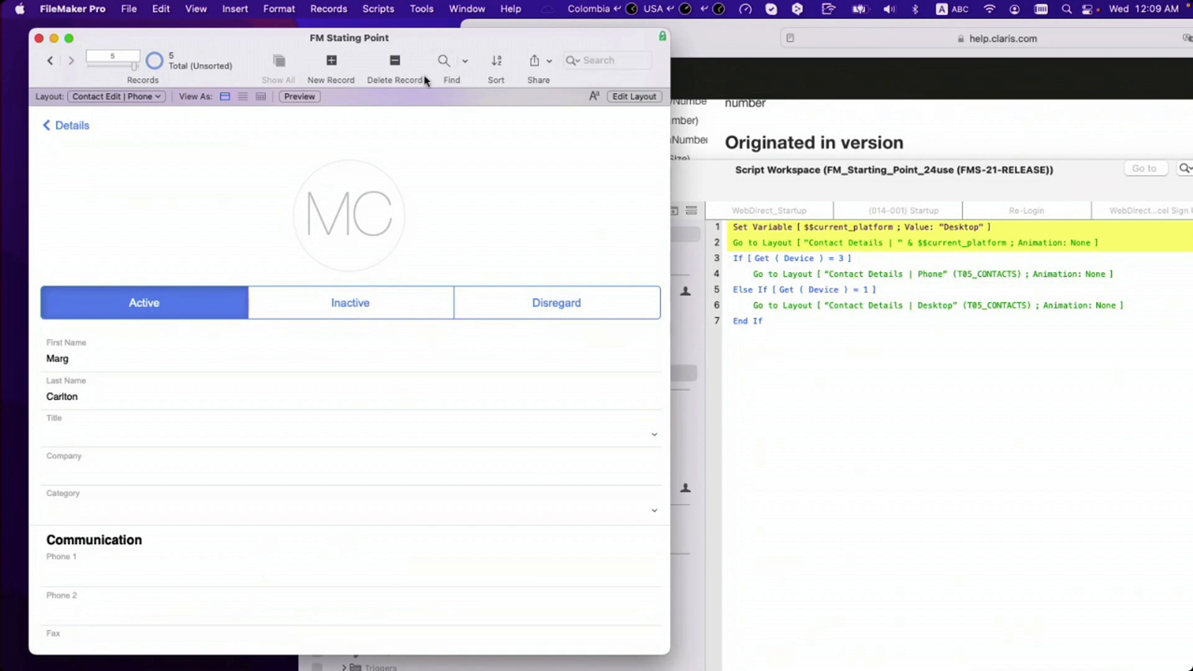
Step: Go back through Details to the contact list, open the first contact, then return to Contacts
{"action": "left_click", "coordinate": [68, 128]}
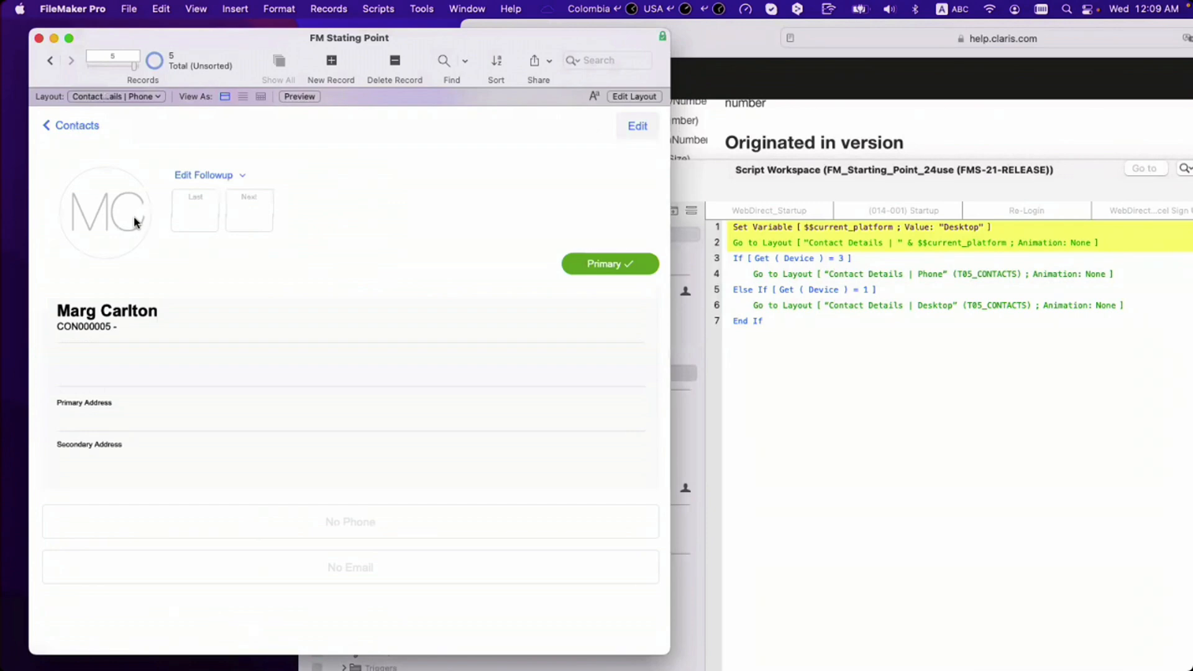
{"action": "left_click", "coordinate": [62, 125]}
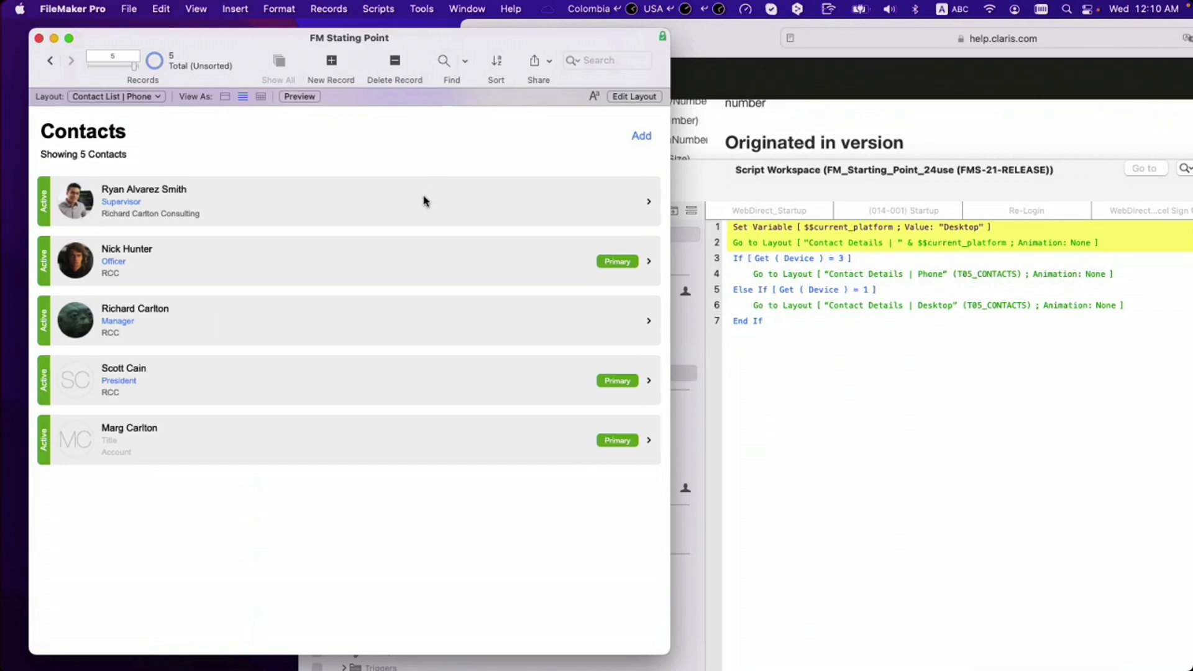
{"action": "left_click", "coordinate": [425, 201]}
{"action": "left_click", "coordinate": [560, 201]}
{"action": "left_click", "coordinate": [81, 125]}
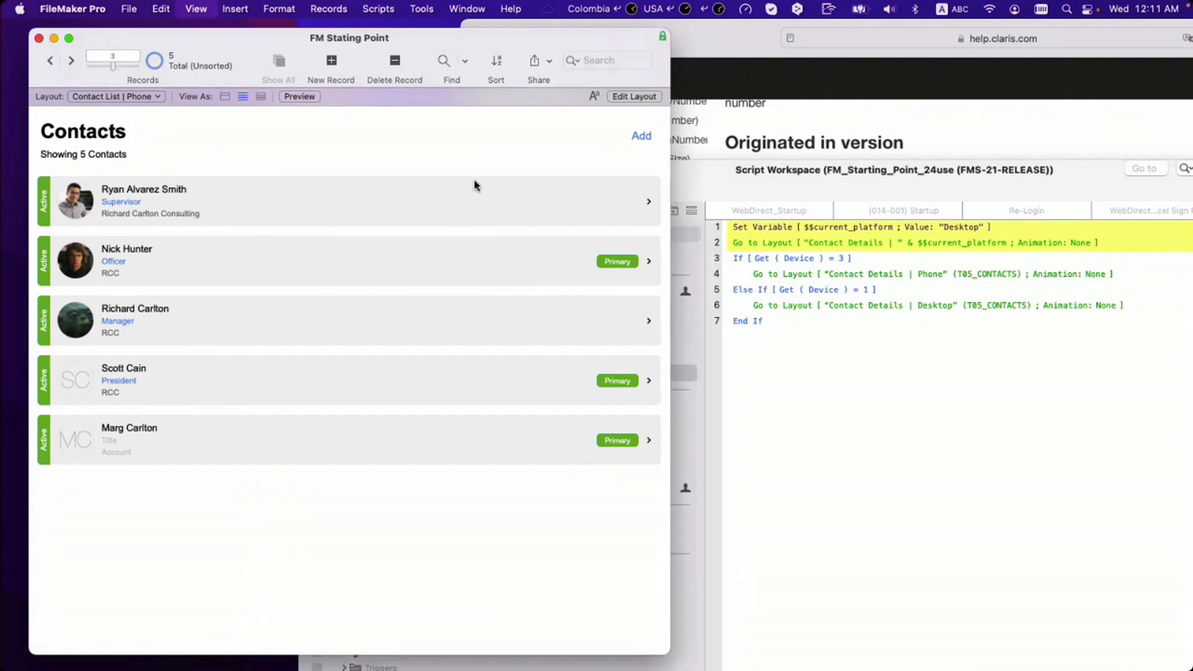
Step: In Layout mode, inspect the Body part definition and the Status text object without changes
{"action": "key", "text": "super+l"}
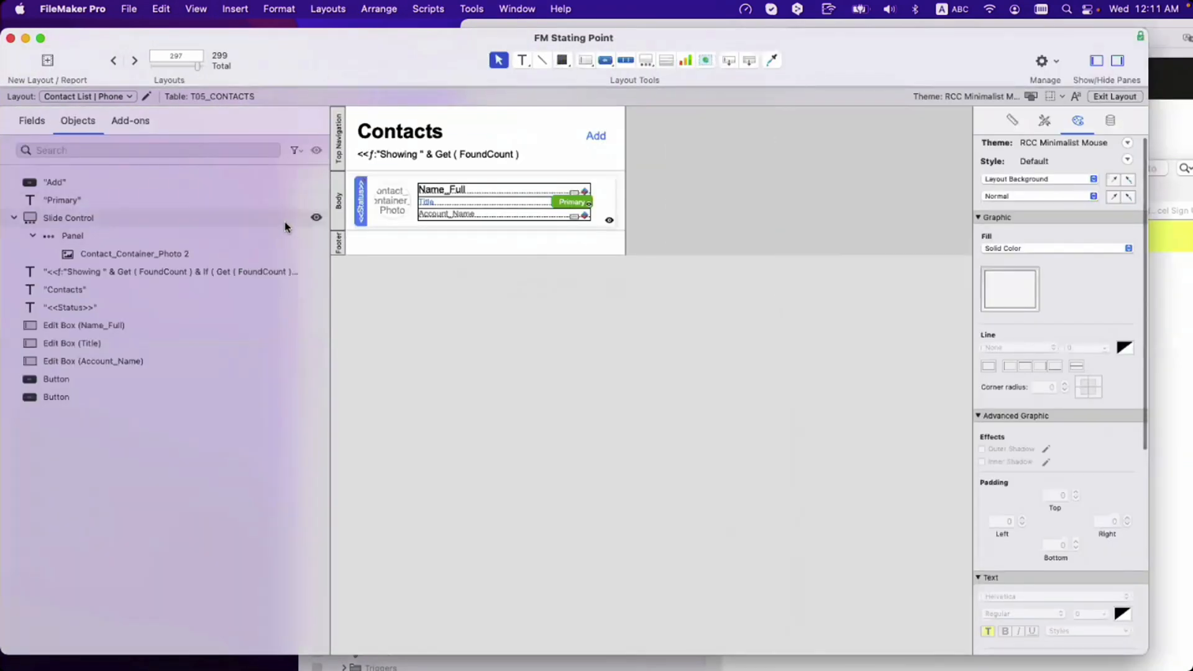
{"action": "double_click", "coordinate": [336, 200]}
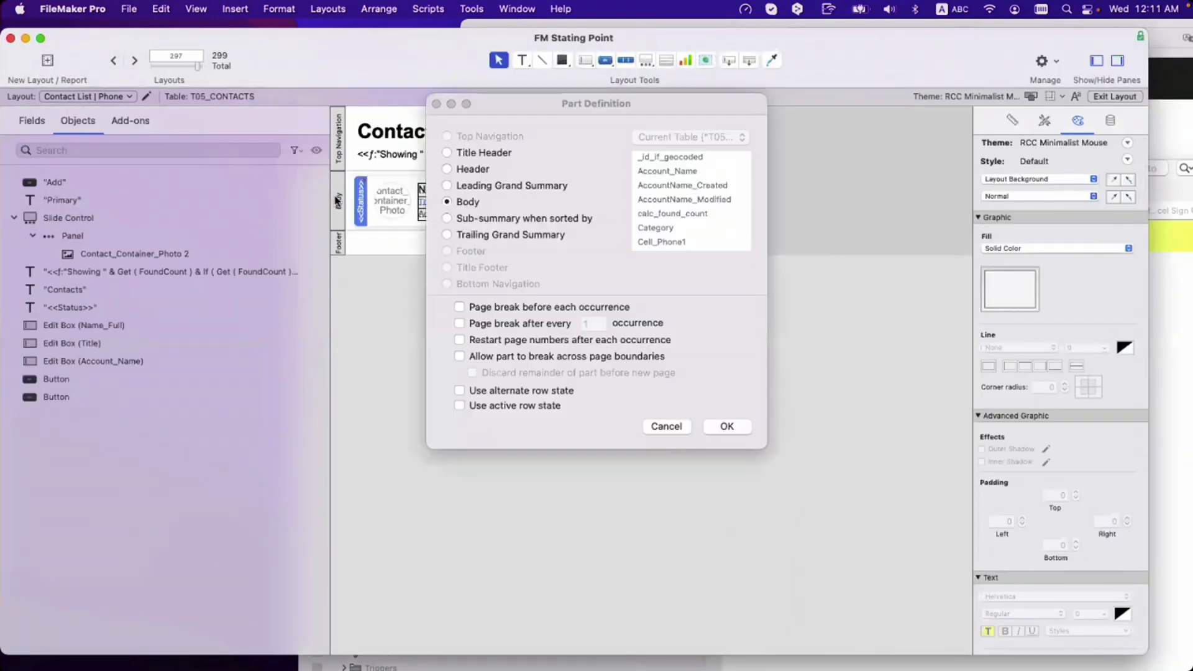
{"action": "key", "text": "Escape"}
{"action": "left_click", "coordinate": [340, 206], "text": "super"}
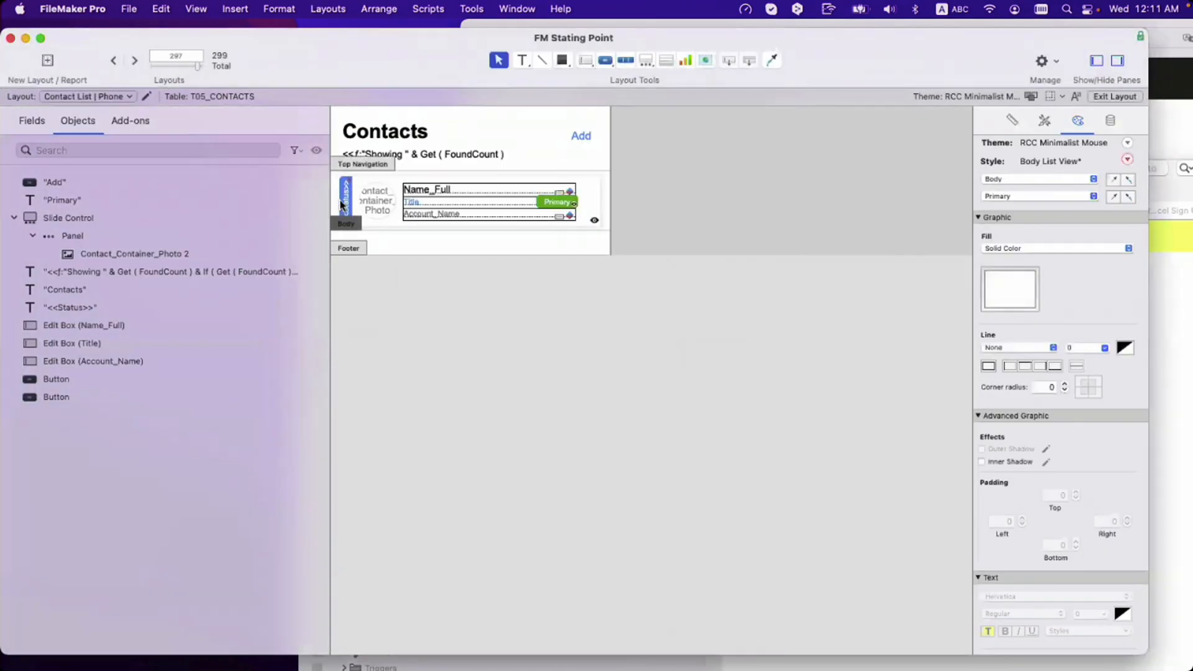
{"action": "double_click", "coordinate": [342, 208]}
{"action": "left_click", "coordinate": [393, 257]}
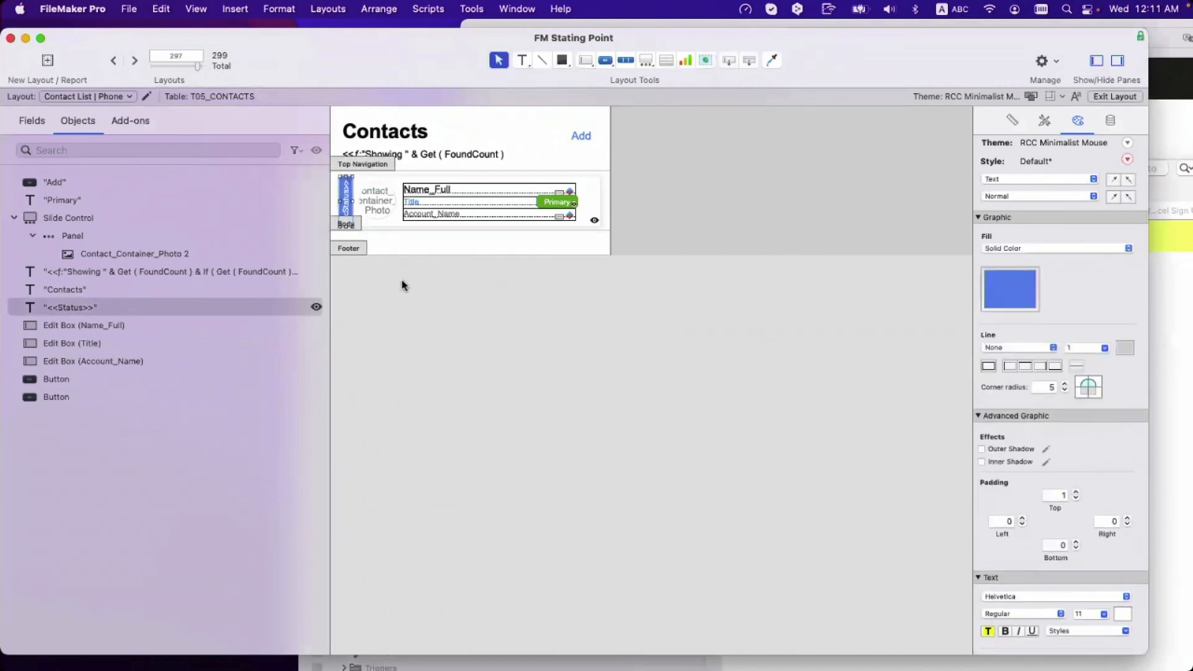
{"action": "scroll", "coordinate": [367, 240], "scroll_direction": "down", "scroll_amount": 1}
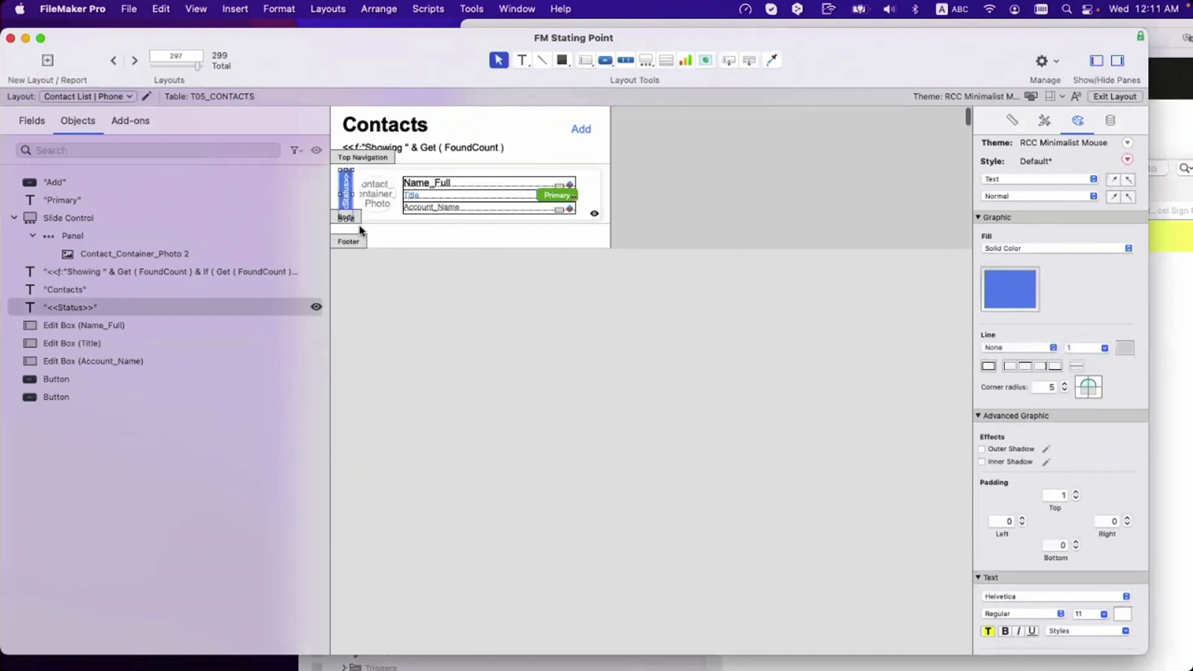
{"action": "left_click", "coordinate": [391, 298]}
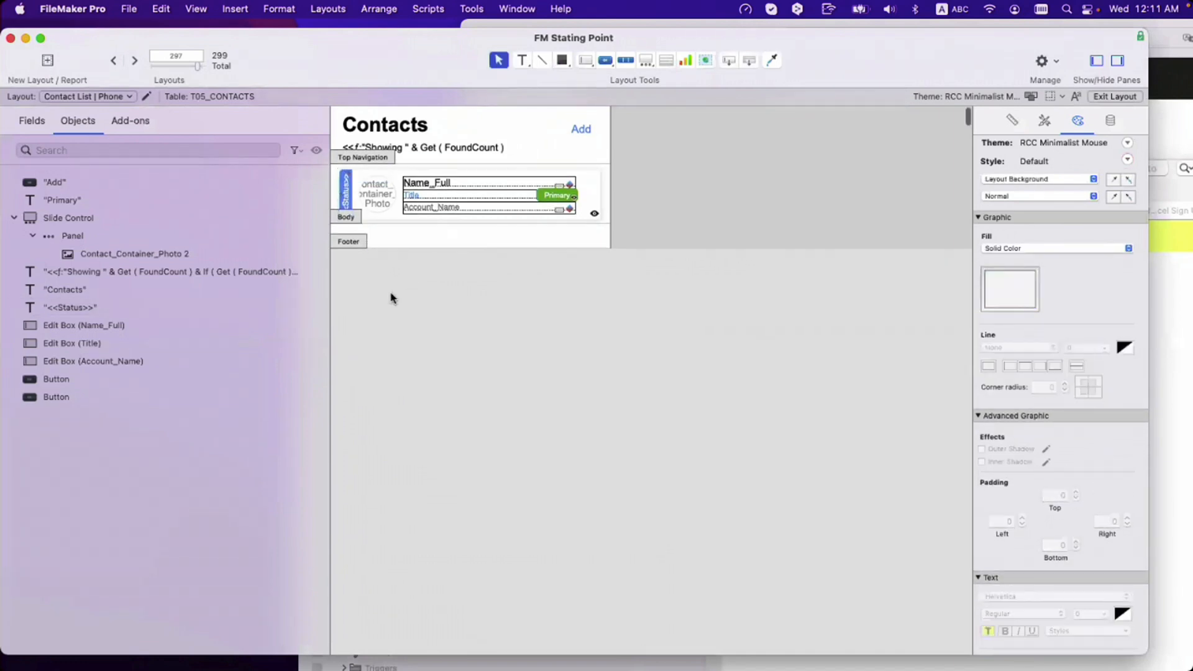
{"action": "left_click", "coordinate": [347, 218], "text": "super"}
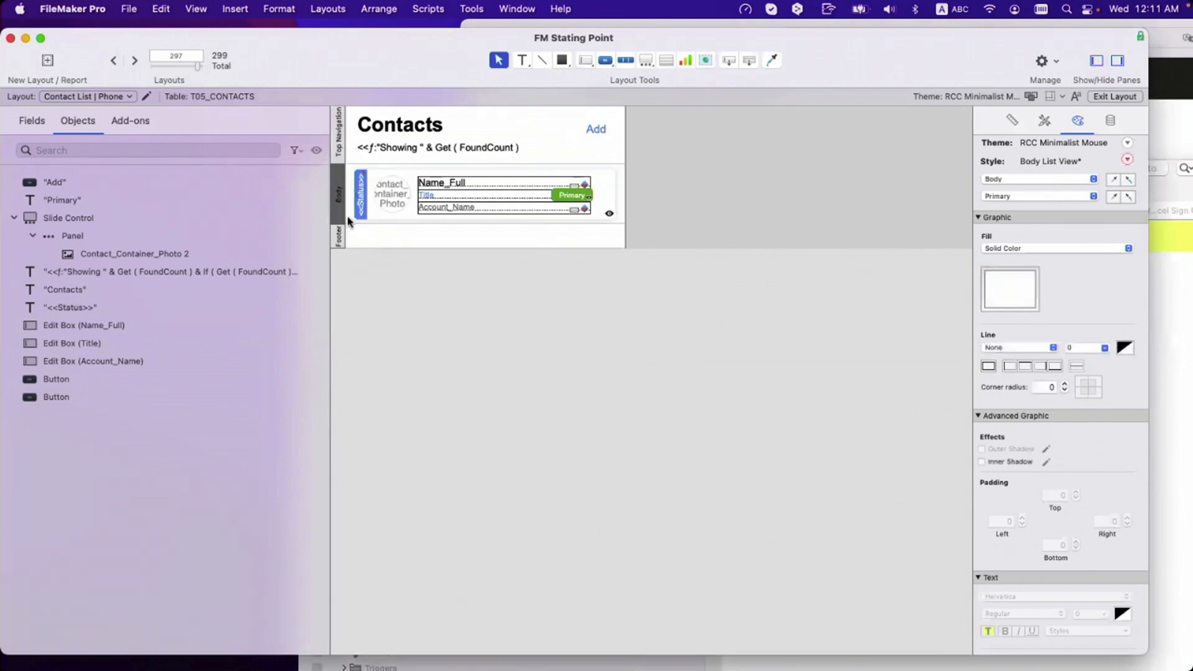
Step: Review Contact List | Phone script triggers, cancel, then select the list-row button and check Scripts
{"action": "left_click", "coordinate": [147, 96]}
{"action": "left_click", "coordinate": [676, 283]}
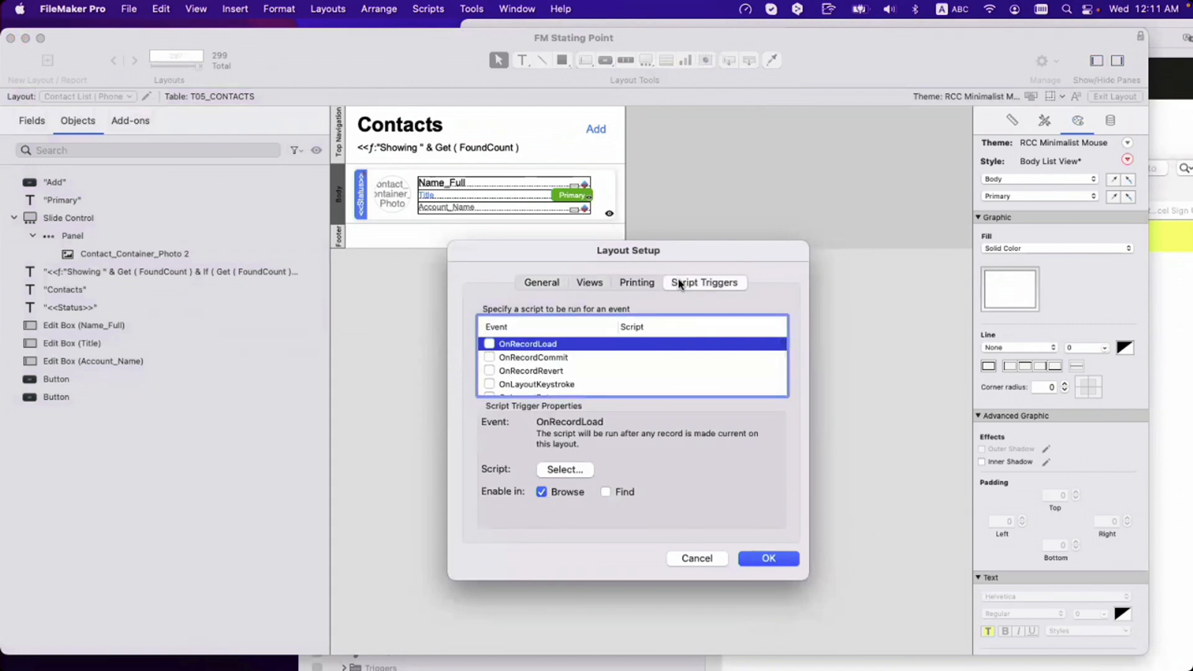
{"action": "scroll", "coordinate": [531, 357], "scroll_direction": "down", "scroll_amount": 2}
{"action": "scroll", "coordinate": [531, 357], "scroll_direction": "up", "scroll_amount": 2}
{"action": "key", "text": "Escape"}
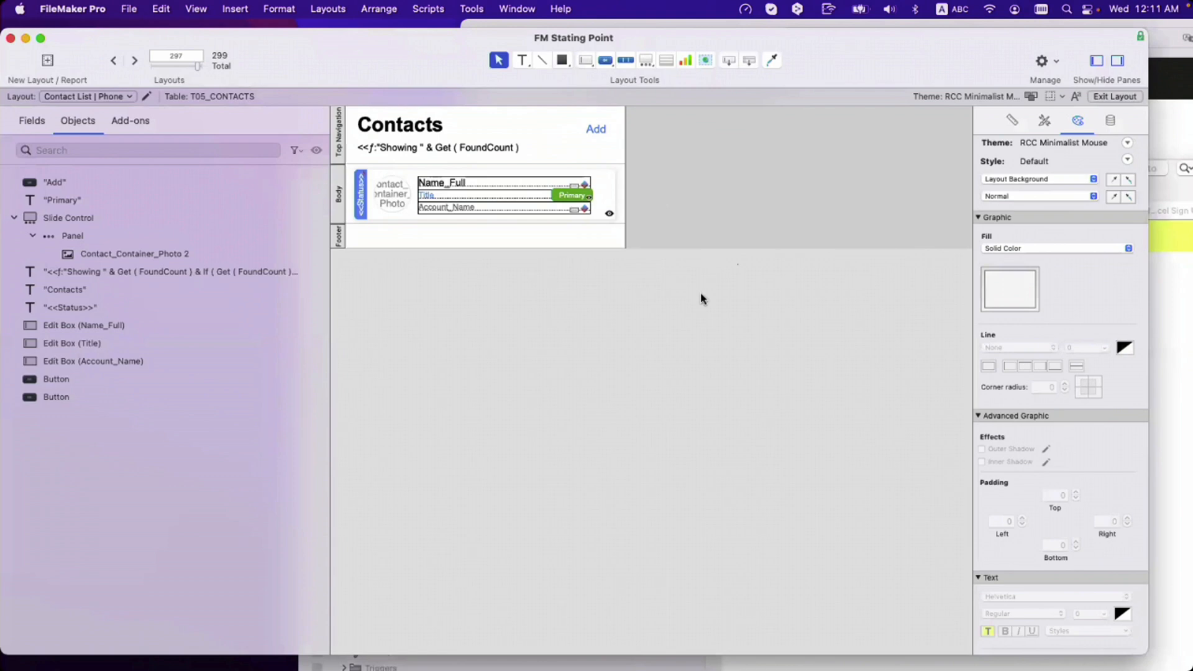
{"action": "left_click", "coordinate": [602, 203]}
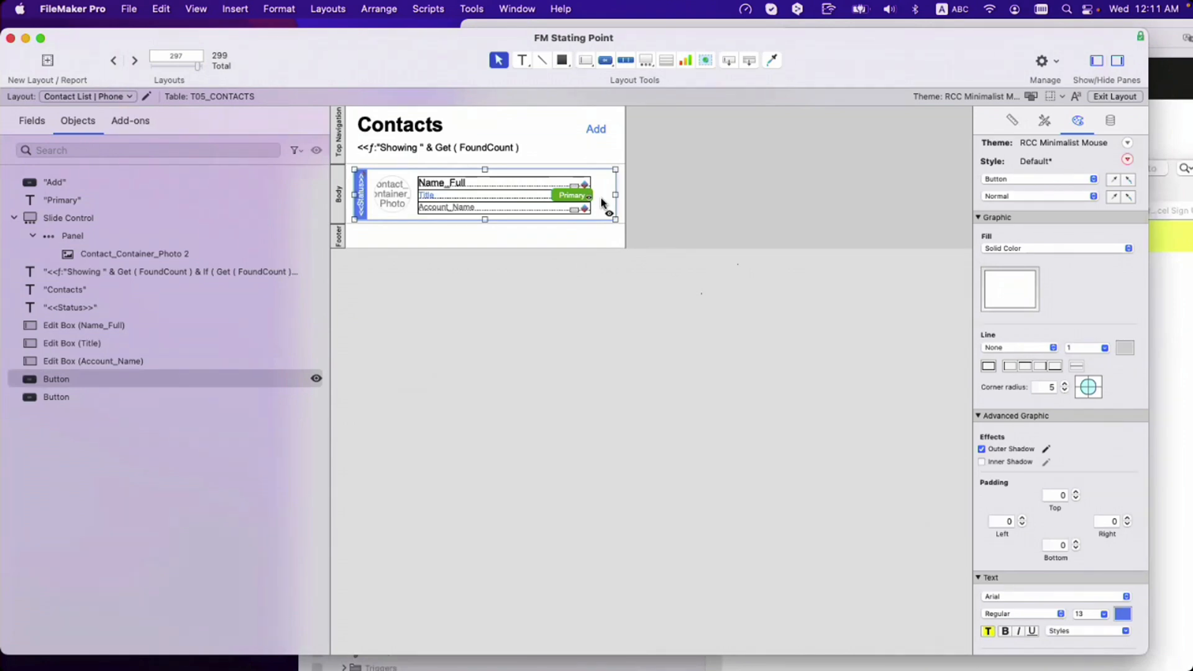
{"action": "left_click", "coordinate": [429, 9]}
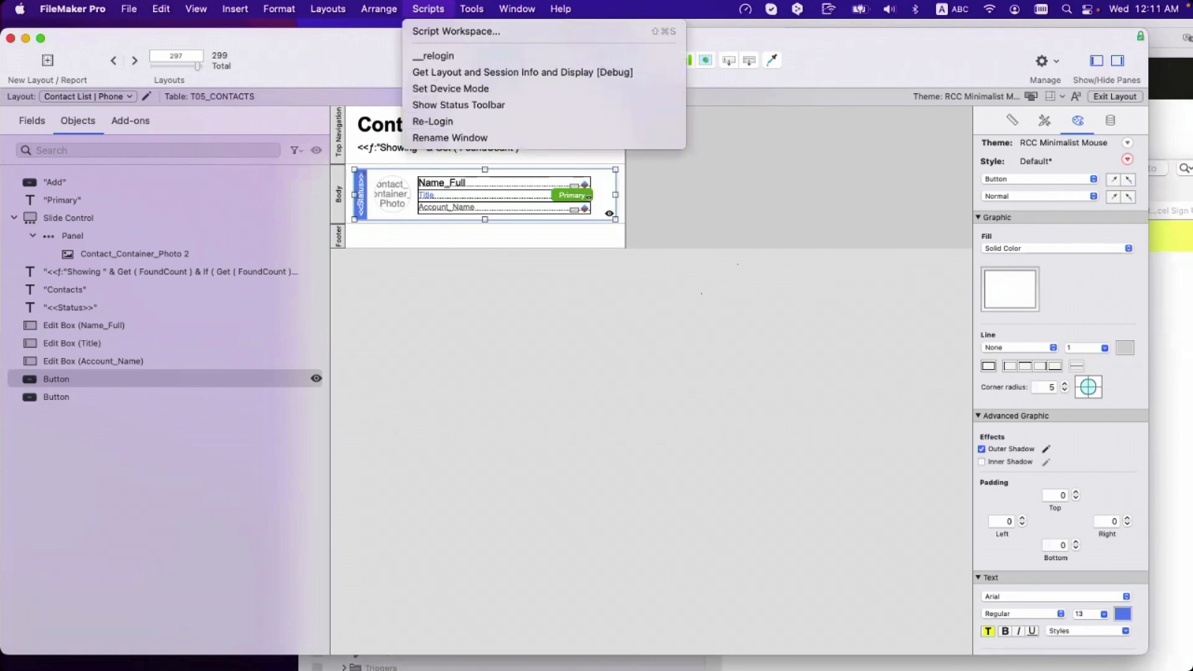
{"action": "left_click", "coordinate": [428, 9]}
{"action": "left_click", "coordinate": [472, 9]}
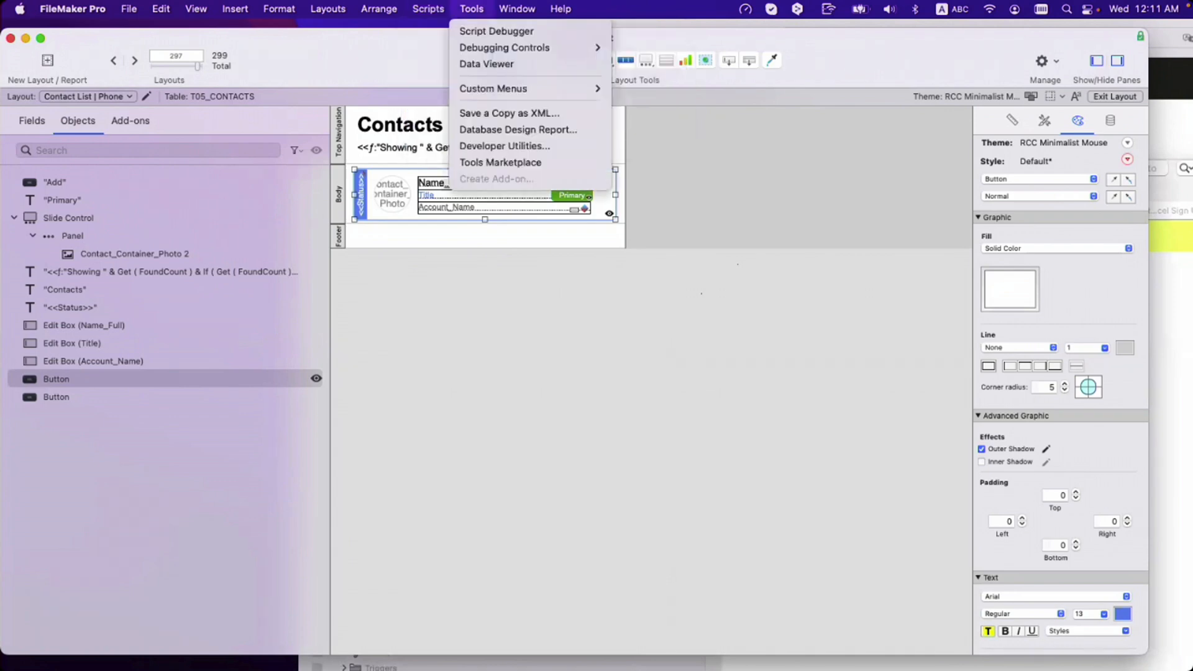
{"action": "left_click", "coordinate": [472, 9]}
{"action": "left_click", "coordinate": [472, 9]}
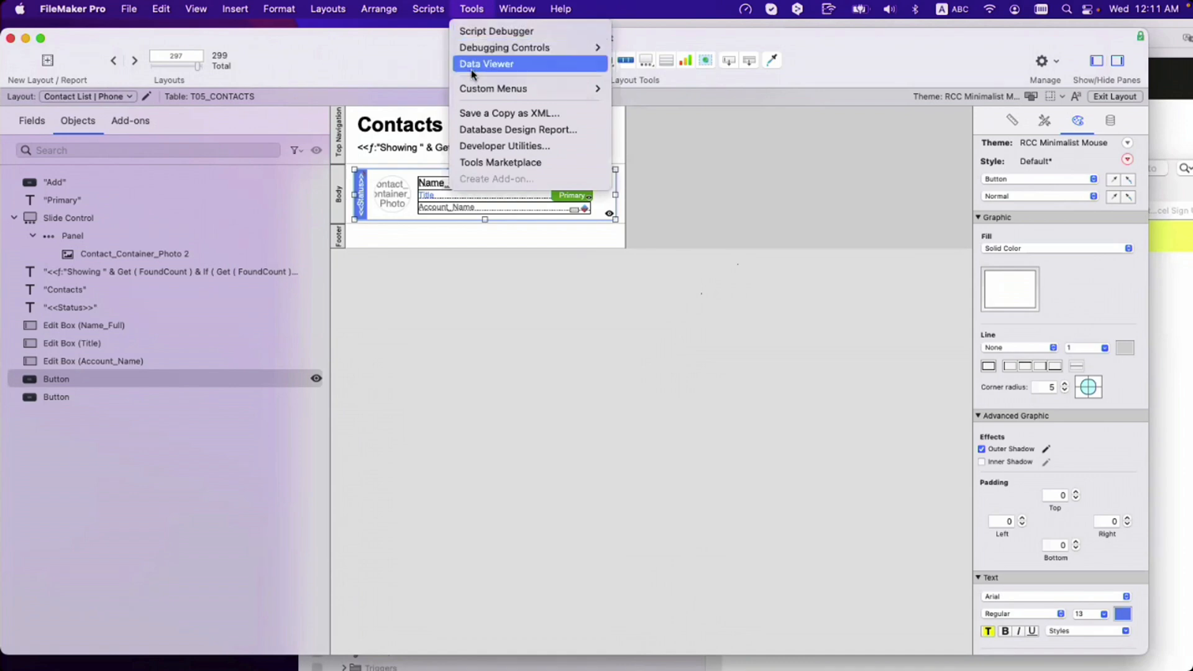
{"action": "mouse_move", "coordinate": [474, 90]}
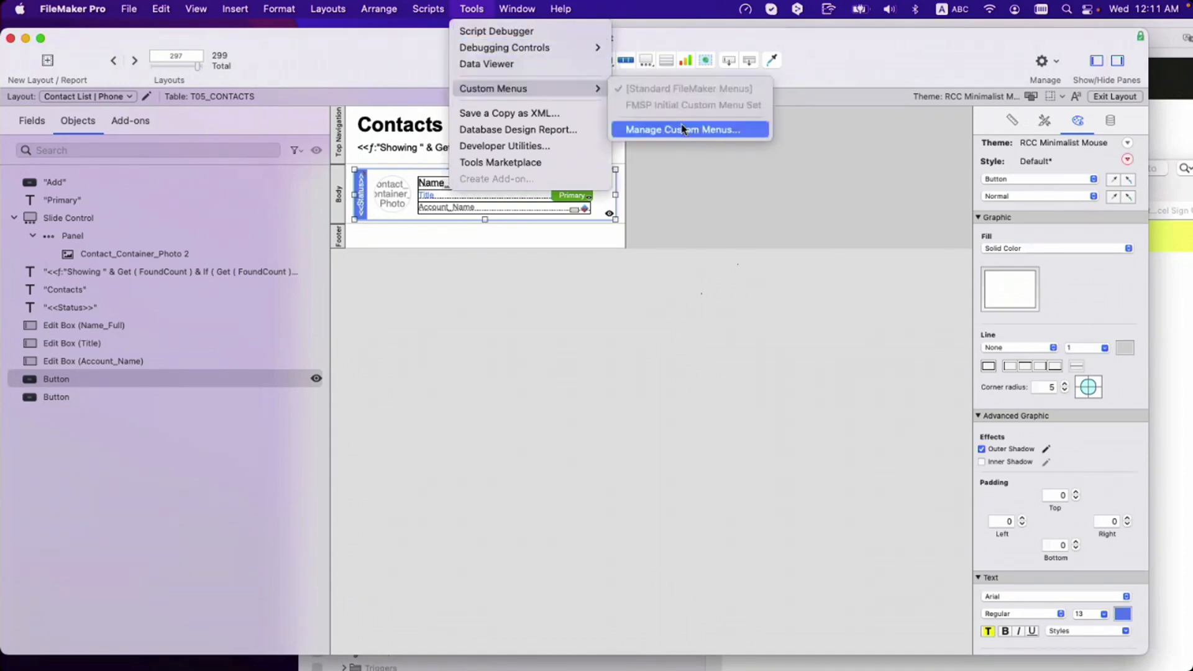
{"action": "left_click", "coordinate": [673, 203]}
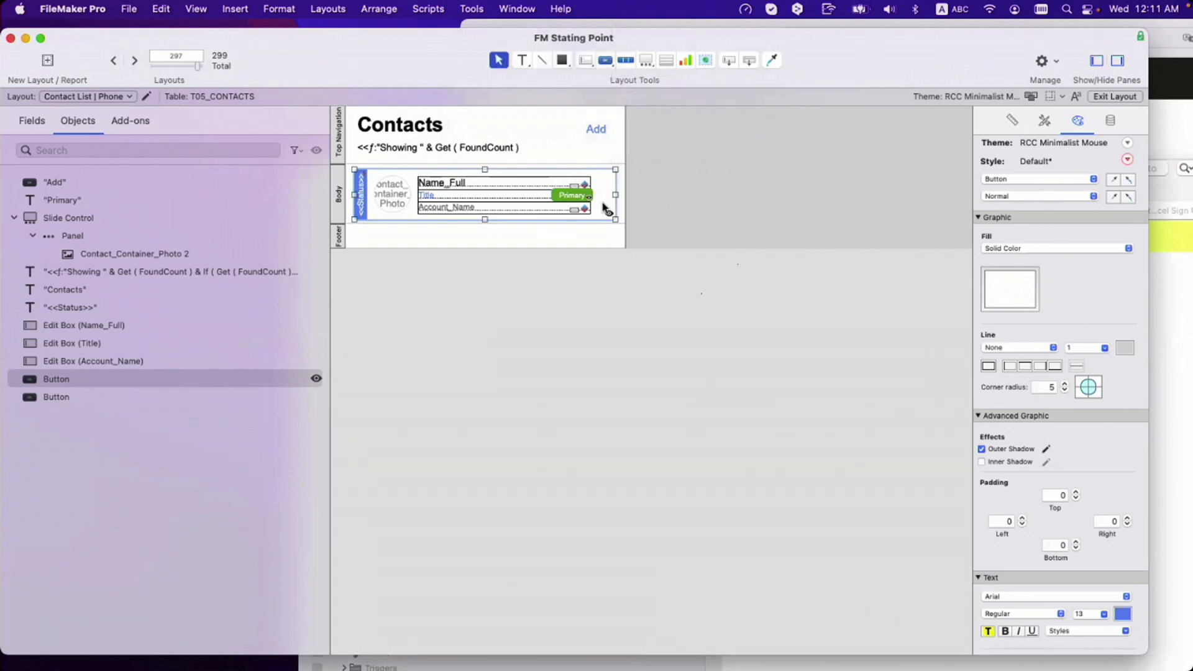
{"action": "double_click", "coordinate": [340, 195]}
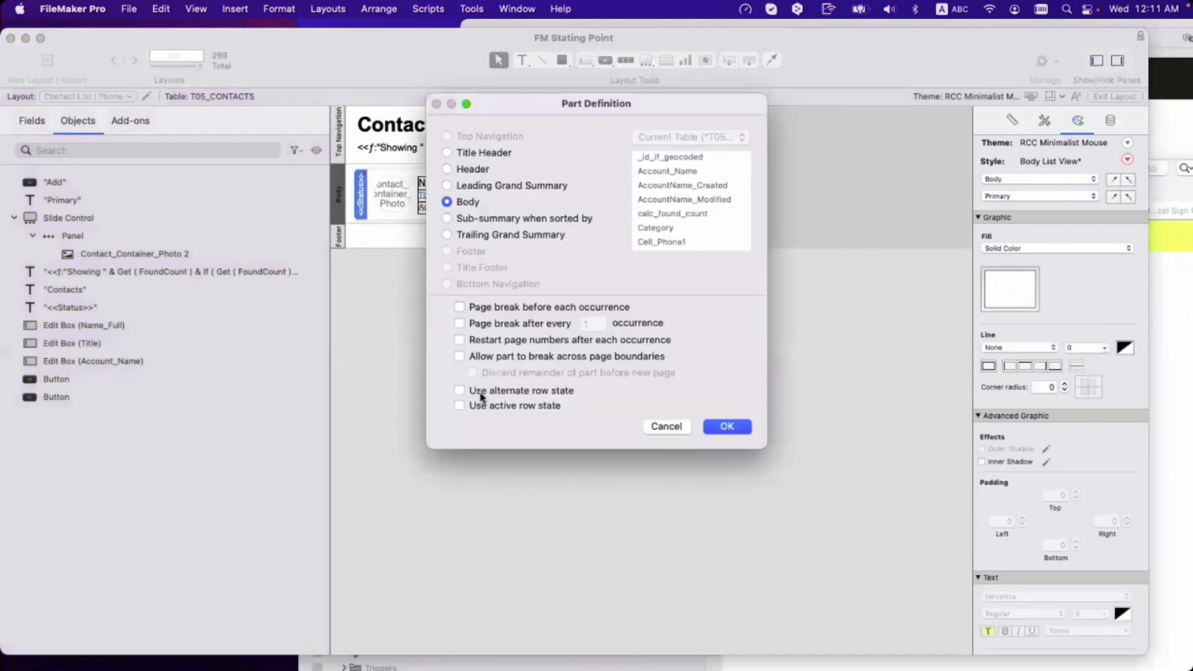
{"action": "key", "text": "Escape"}
{"action": "left_click", "coordinate": [147, 98]}
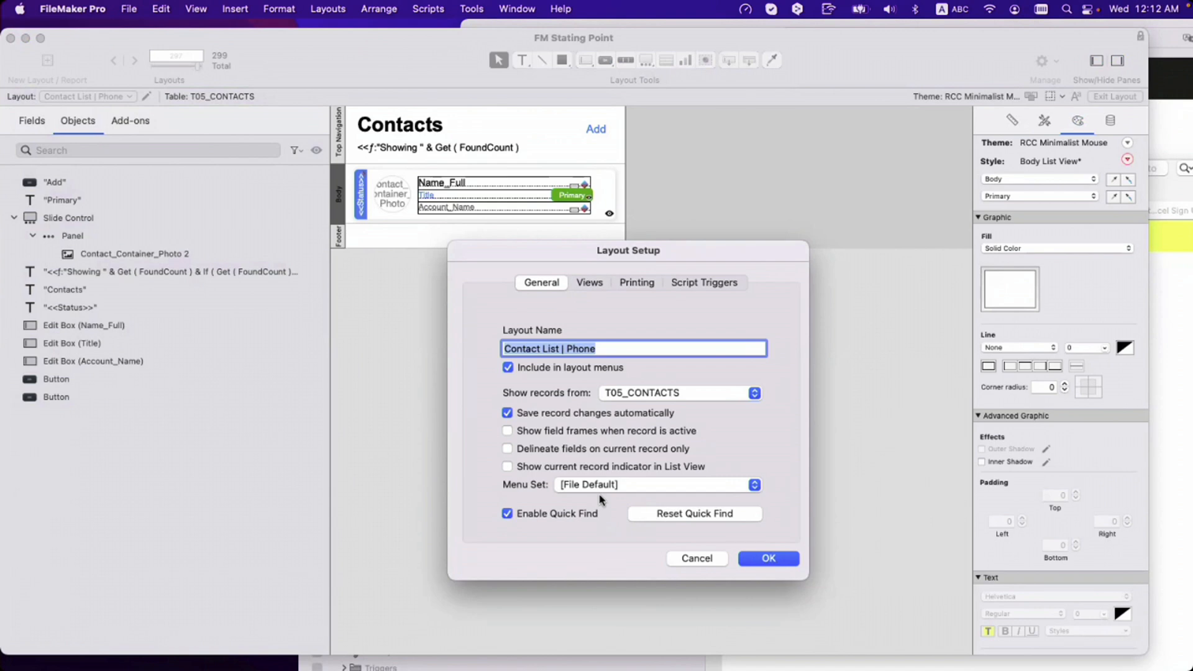
{"action": "left_click", "coordinate": [697, 559]}
{"action": "right_click", "coordinate": [595, 210]}
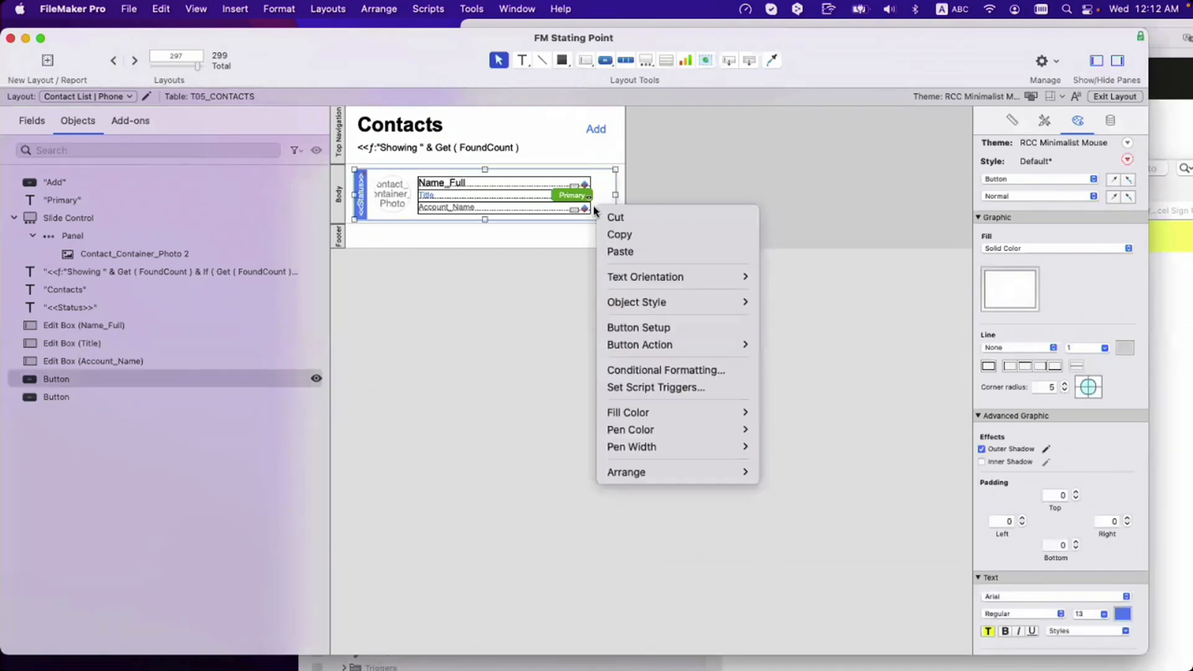
{"action": "left_click", "coordinate": [667, 184]}
{"action": "right_click", "coordinate": [623, 197]}
{"action": "right_click", "coordinate": [619, 197]}
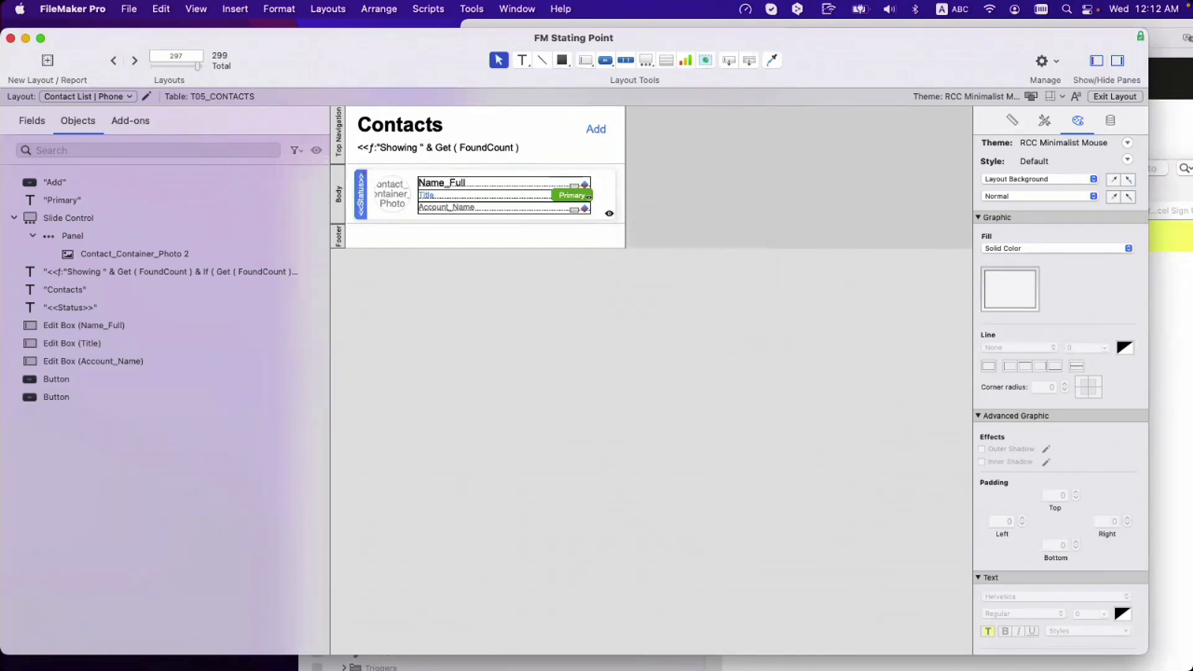
{"action": "left_click", "coordinate": [428, 8]}
{"action": "mouse_move", "coordinate": [472, 8]}
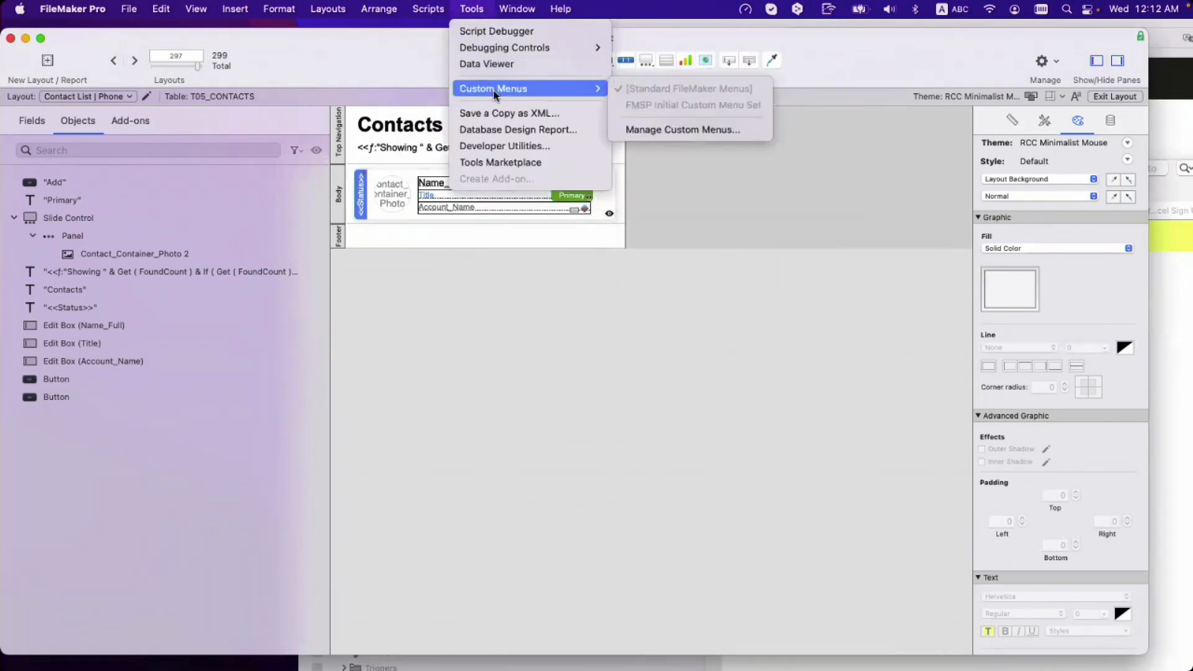
{"action": "left_click", "coordinate": [716, 209]}
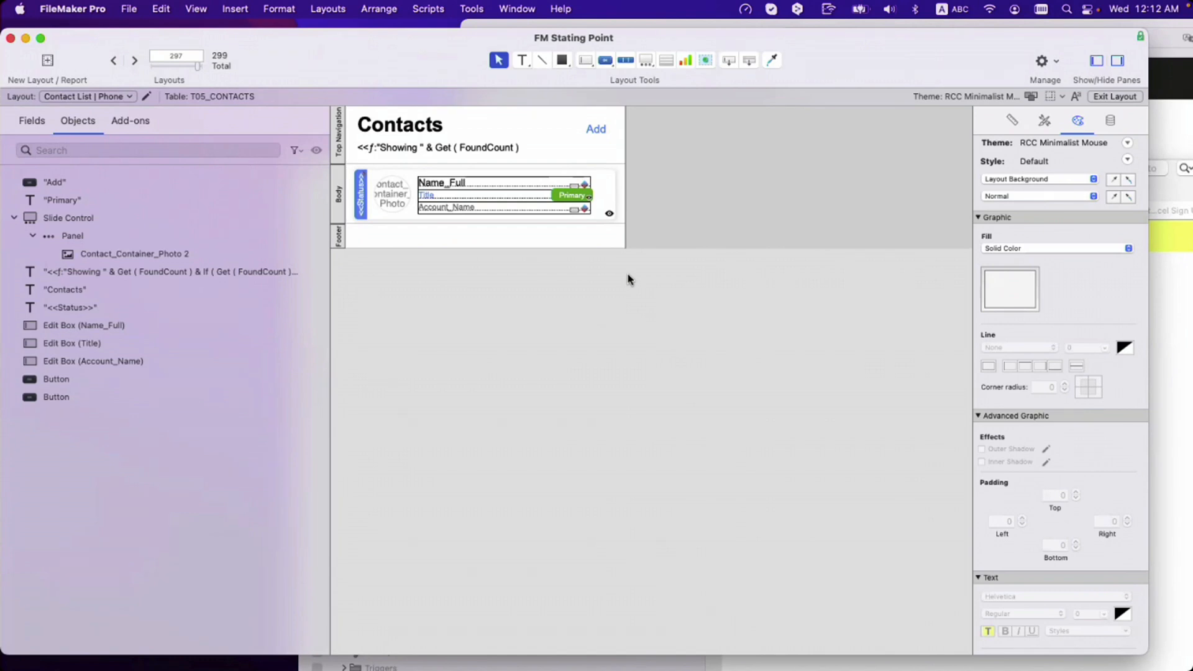
{"action": "key", "text": "super+shift+d"}
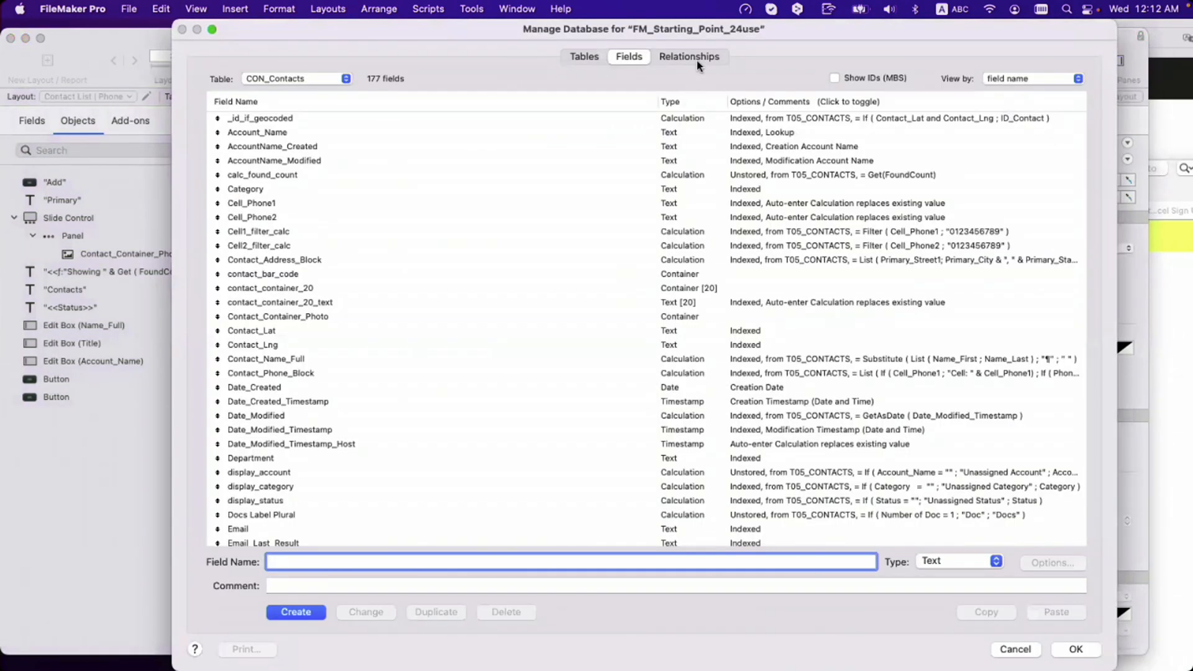
{"action": "left_click", "coordinate": [693, 57]}
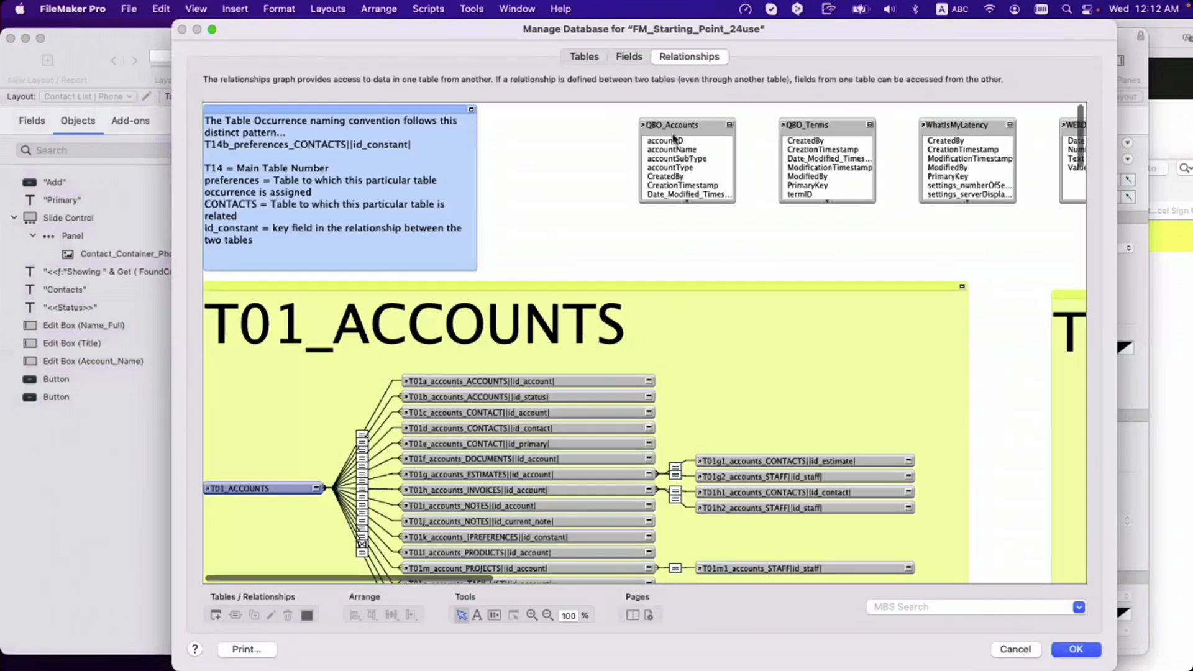
{"action": "left_click", "coordinate": [628, 57]}
{"action": "left_click", "coordinate": [442, 303]}
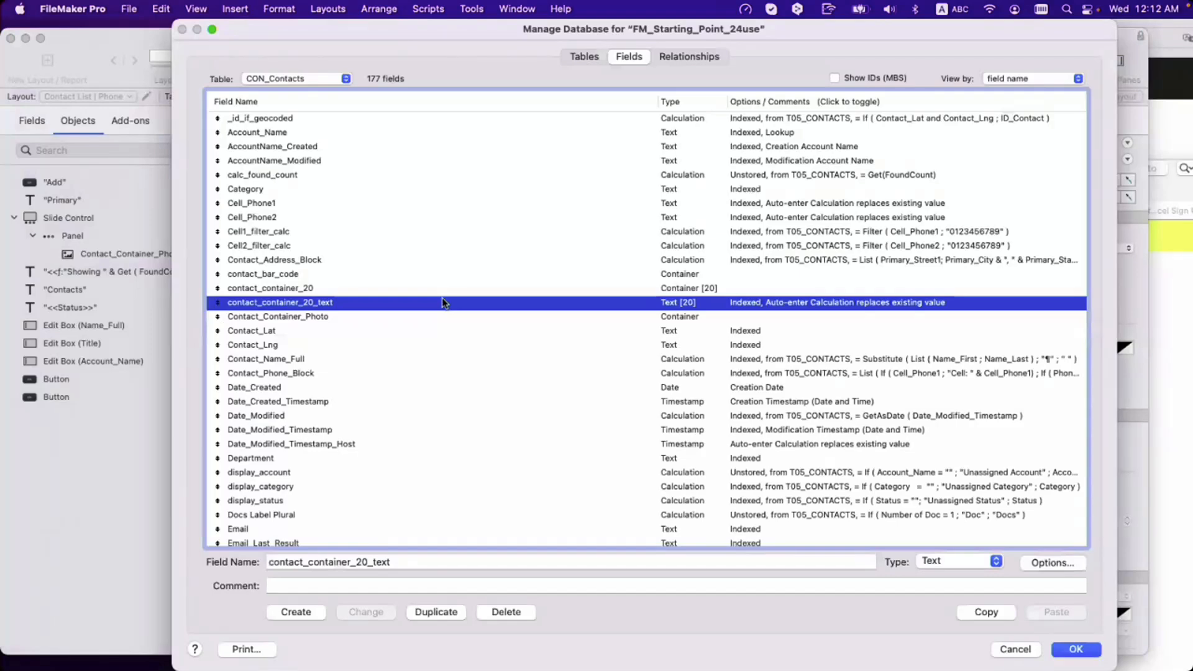
{"action": "double_click", "coordinate": [442, 301]}
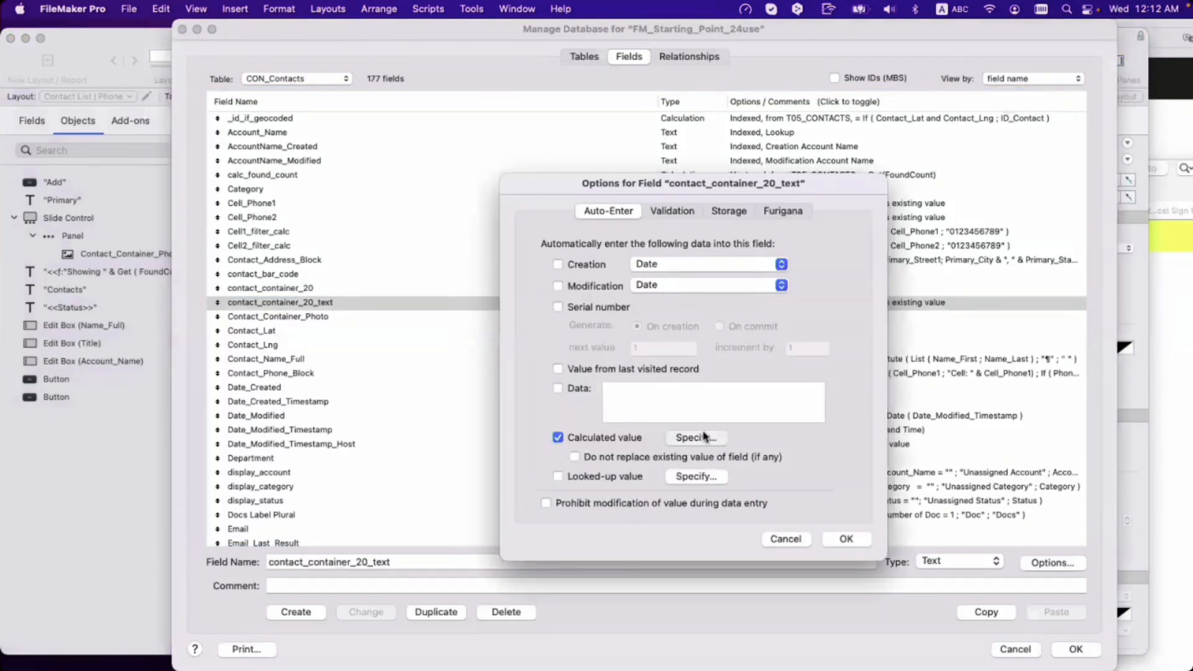
{"action": "left_click", "coordinate": [705, 437]}
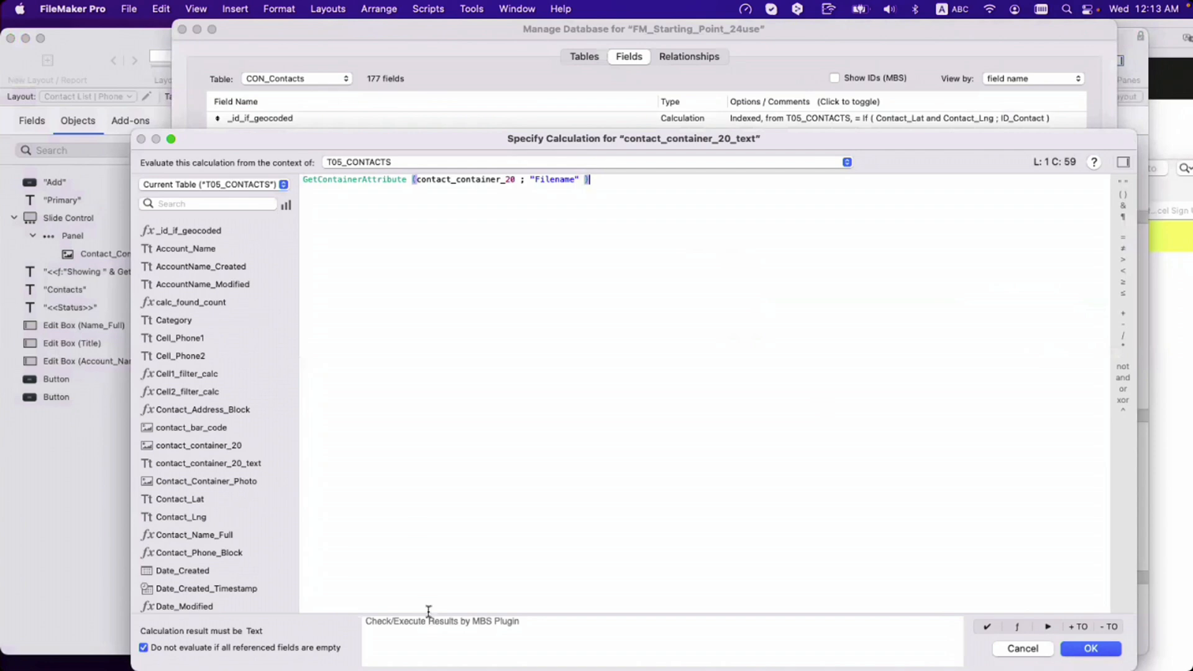
{"action": "left_click", "coordinate": [1013, 649]}
{"action": "left_click", "coordinate": [797, 543]}
{"action": "left_click", "coordinate": [1014, 651]}
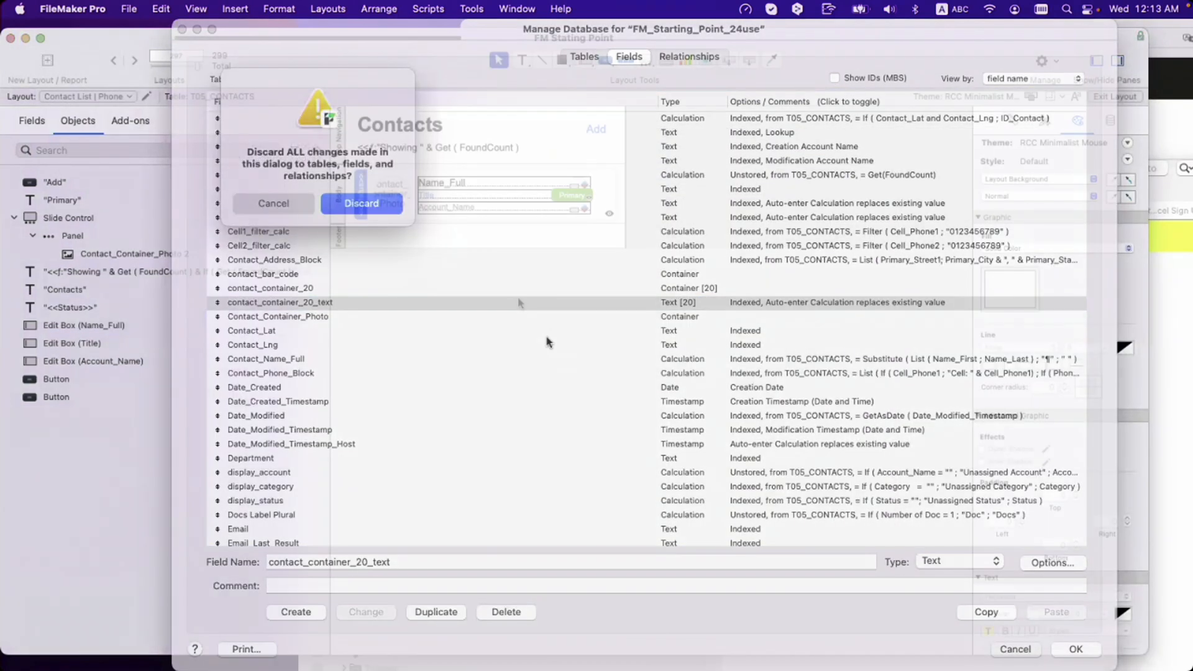
{"action": "key", "text": "Return"}
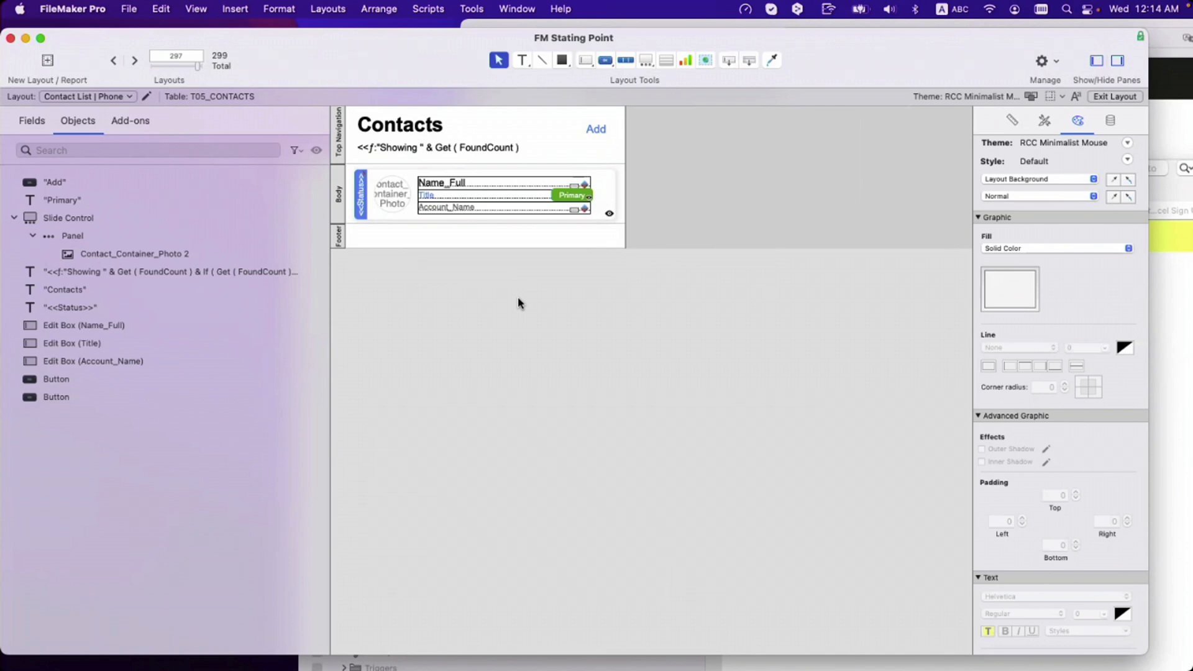
{"action": "scroll", "coordinate": [581, 278], "scroll_direction": "down", "scroll_amount": 2}
{"action": "scroll", "coordinate": [580, 278], "scroll_direction": "up", "scroll_amount": 3}
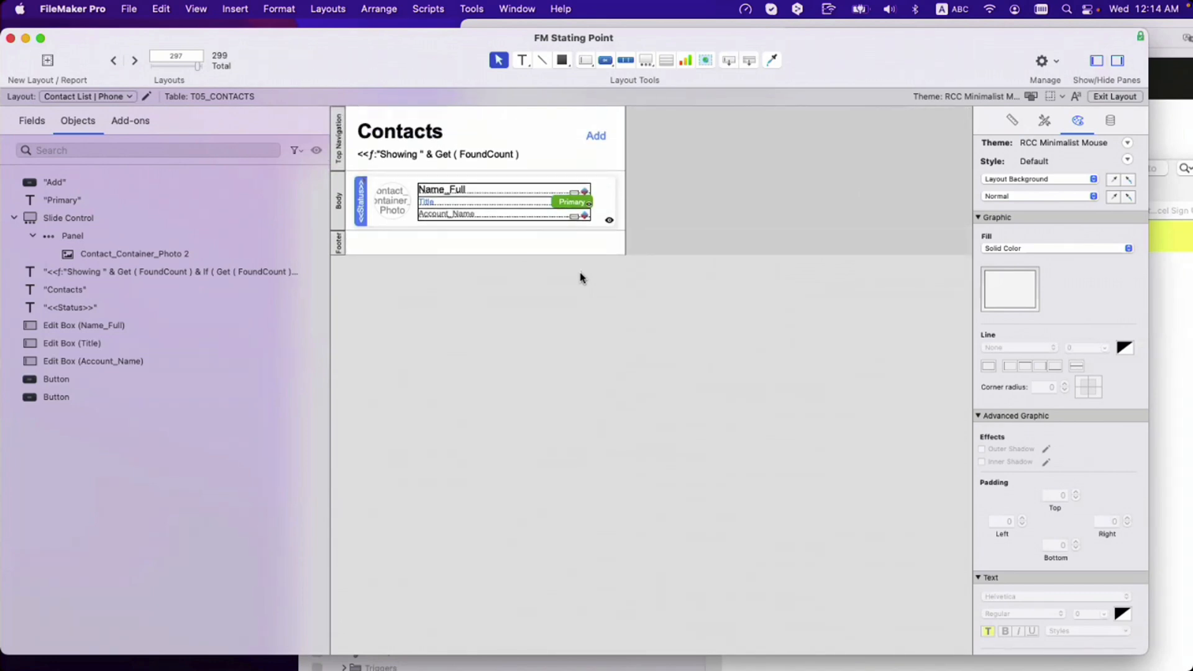
{"action": "mouse_move", "coordinate": [333, 609]}
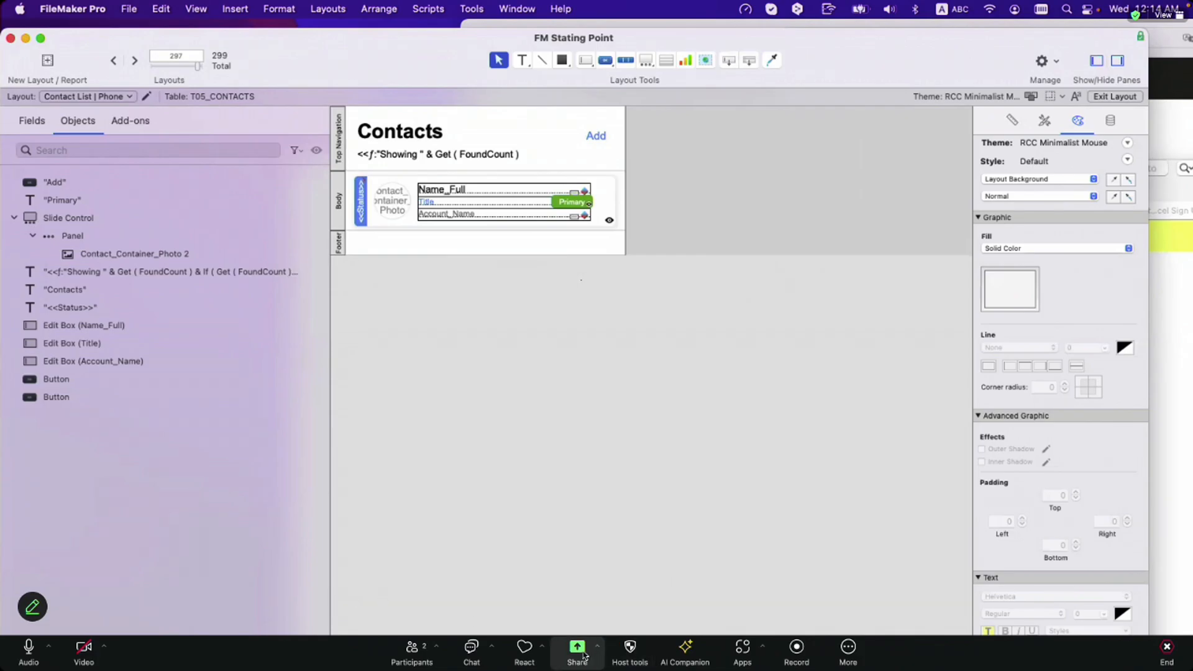